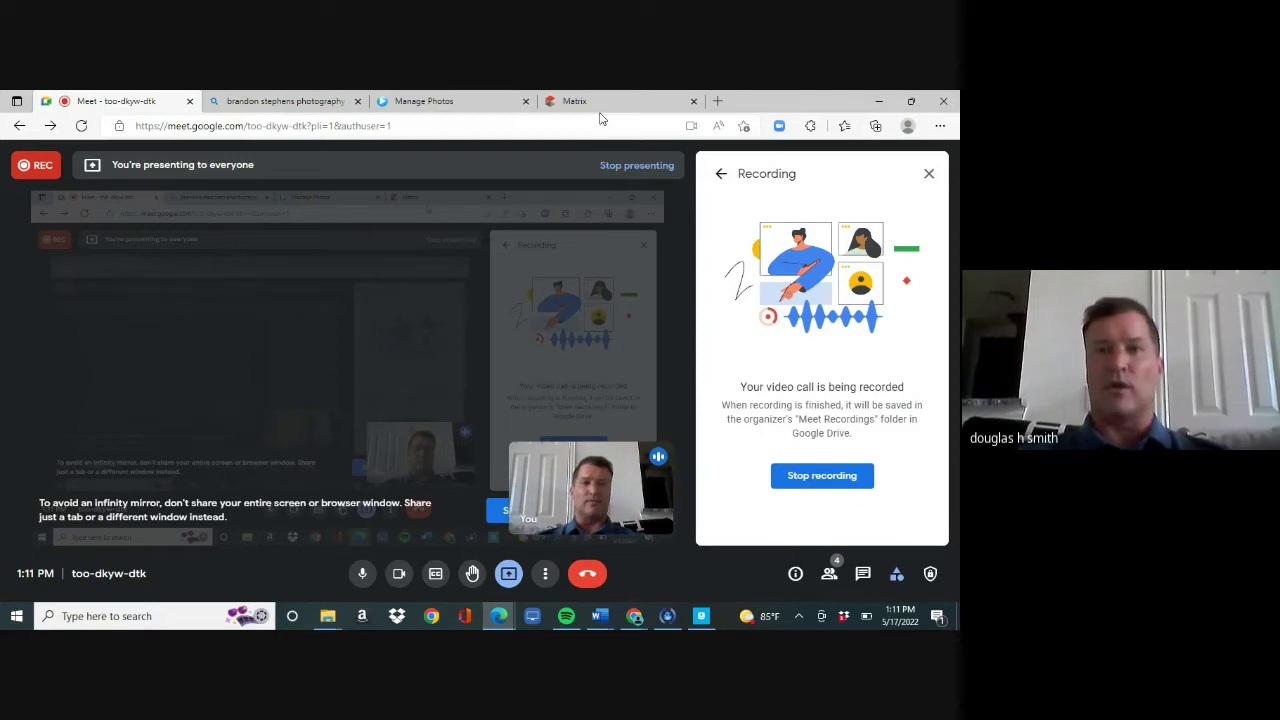
Step: Switch from the Google Meet call to the Matrix MLS home page in the shared screen
left_click(601, 109)
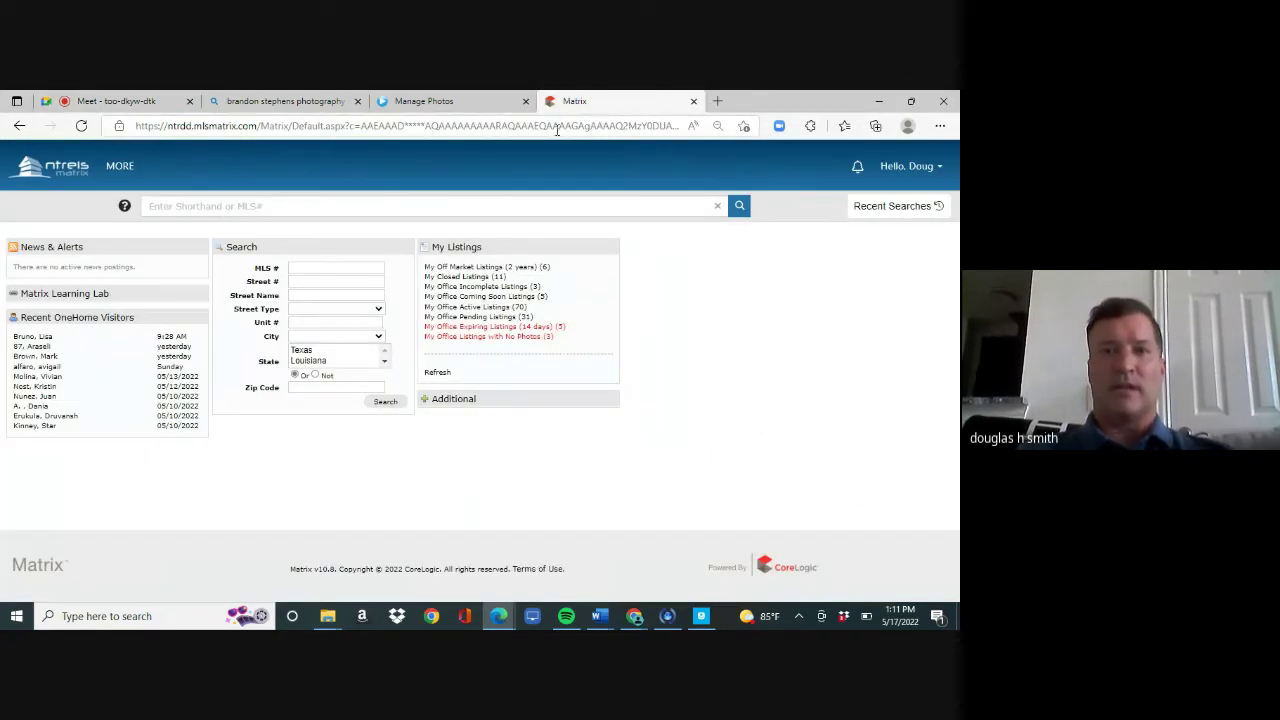
Step: Reload the matrix.ntreis.net site in the browser
left_click(557, 126)
type("mat")
key("Return")
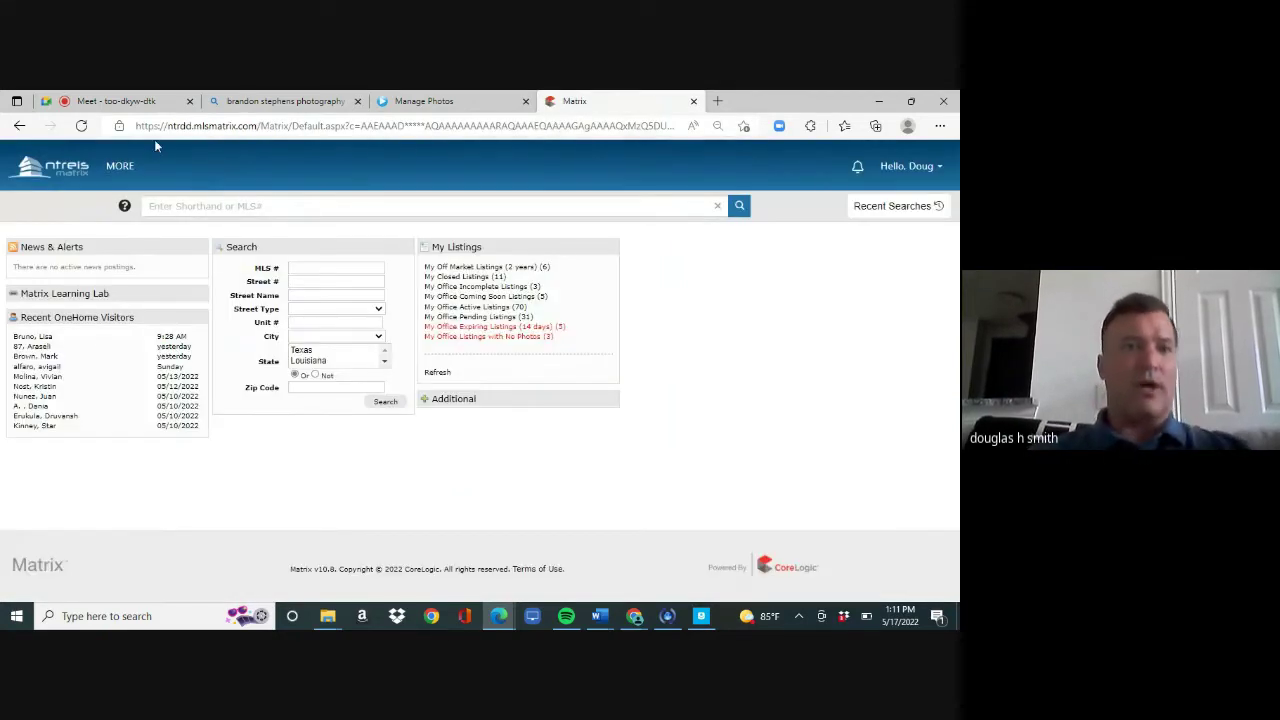
Step: Start a new listing via MORE > INPUT > Add new and pick the Residential form
left_click(119, 166)
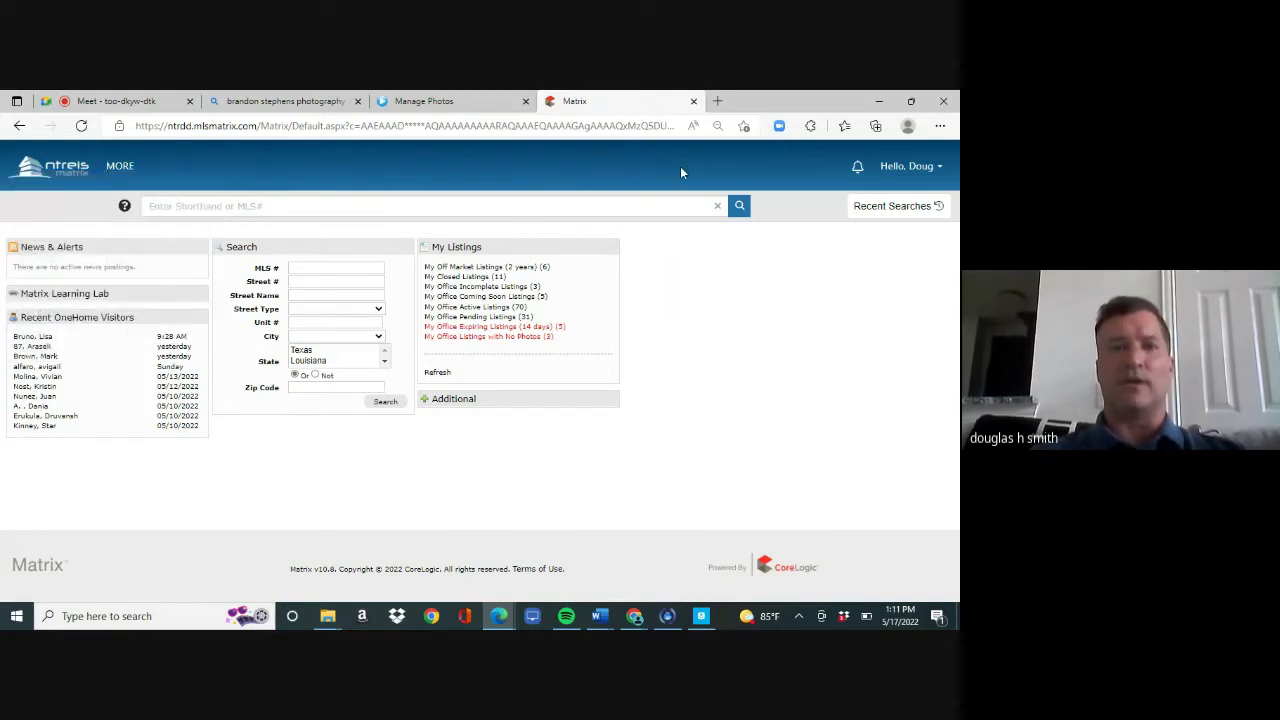
mouse_move(125, 170)
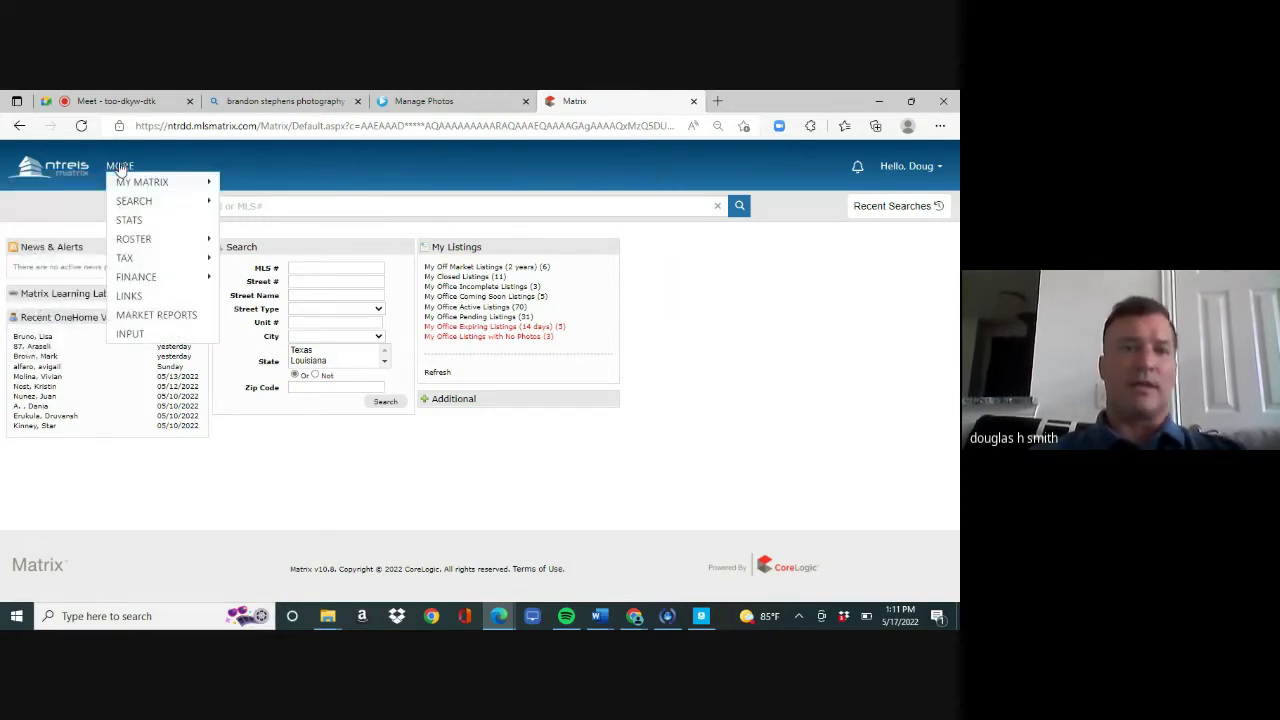
left_click(138, 334)
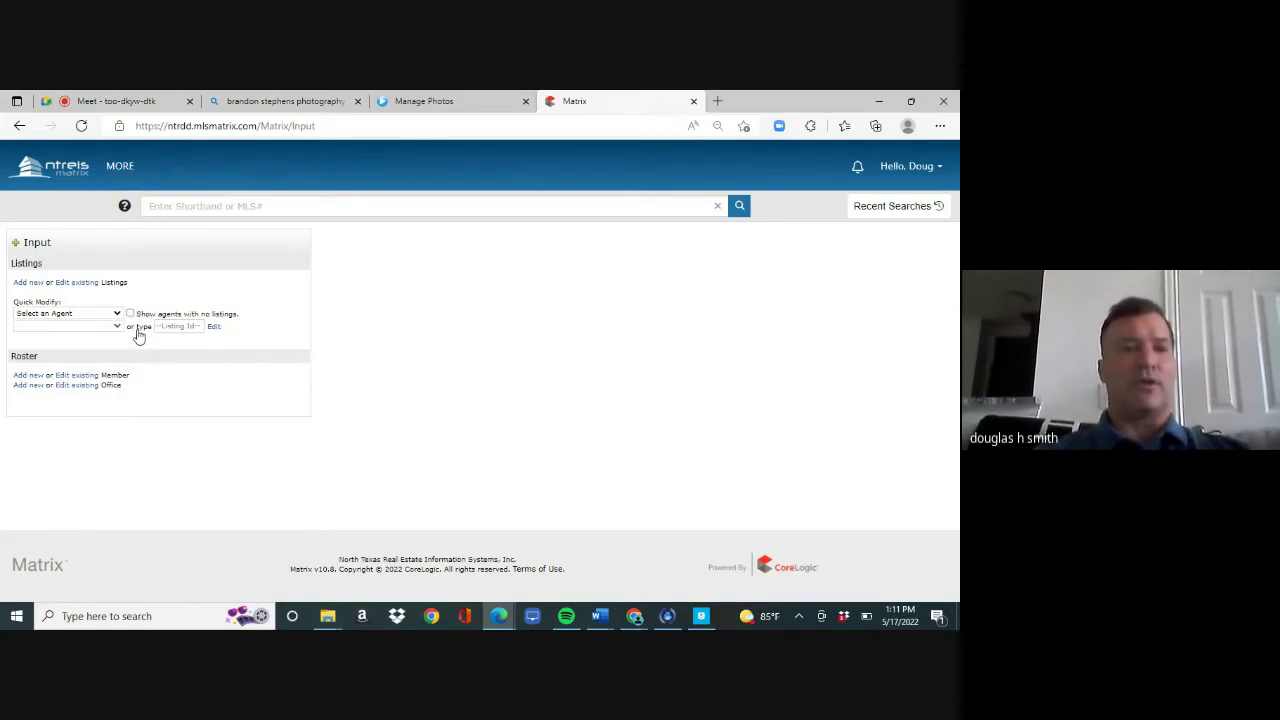
left_click(28, 285)
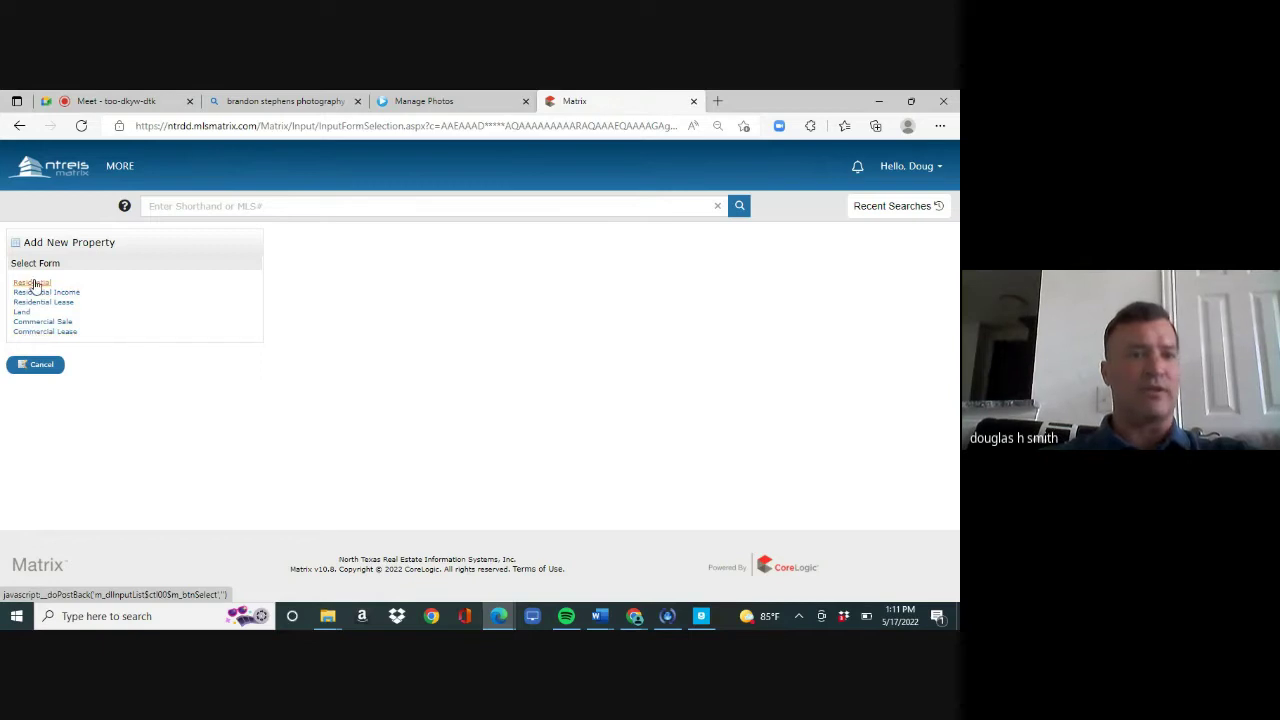
left_click(32, 284)
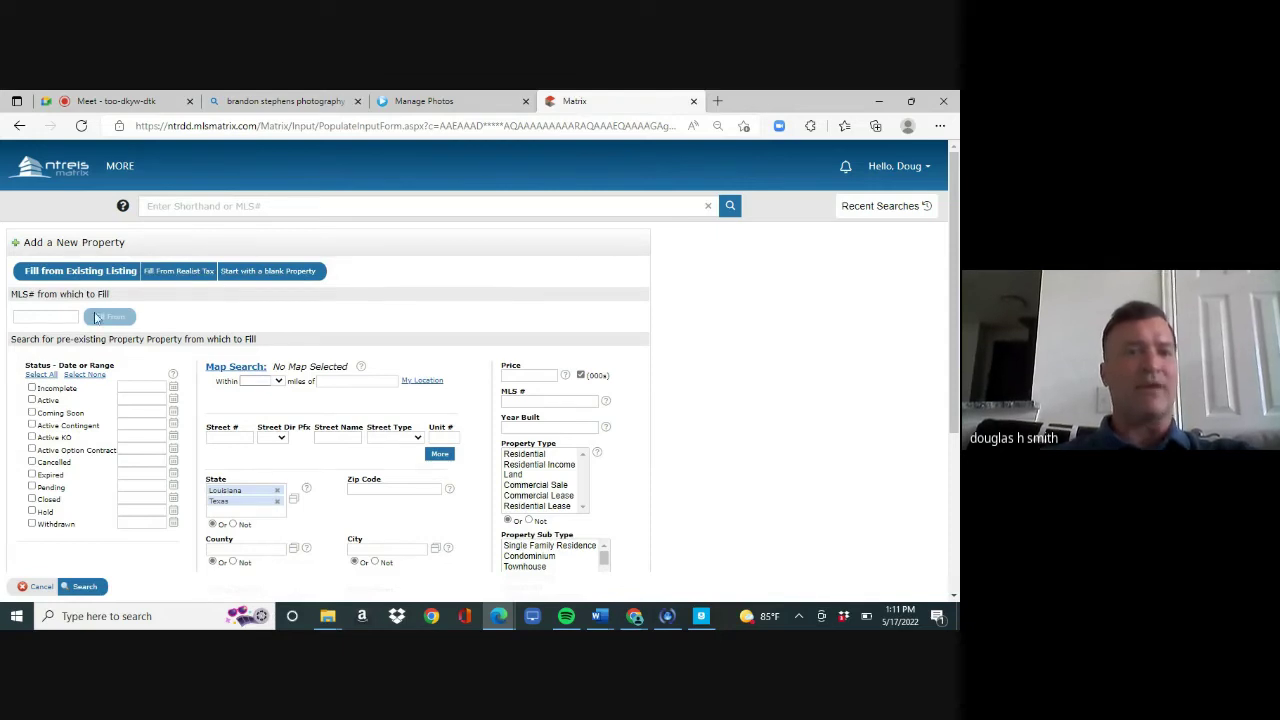
left_click(186, 274)
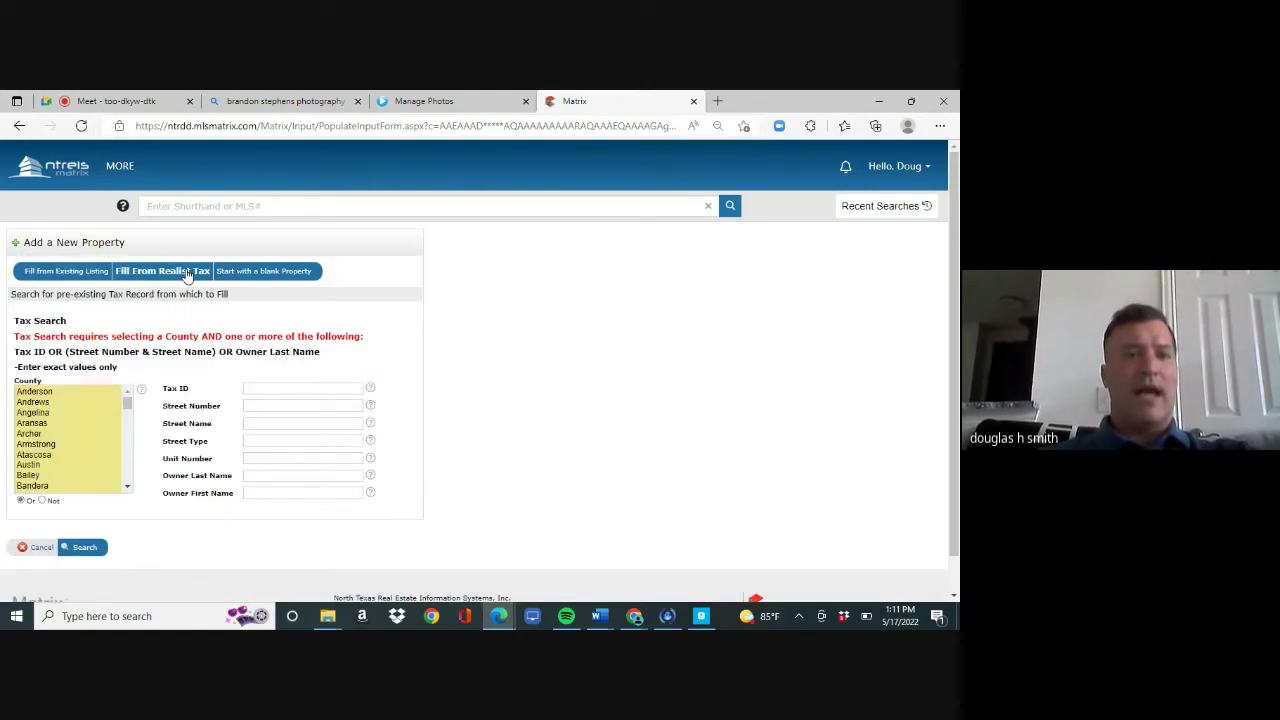
left_click(265, 406)
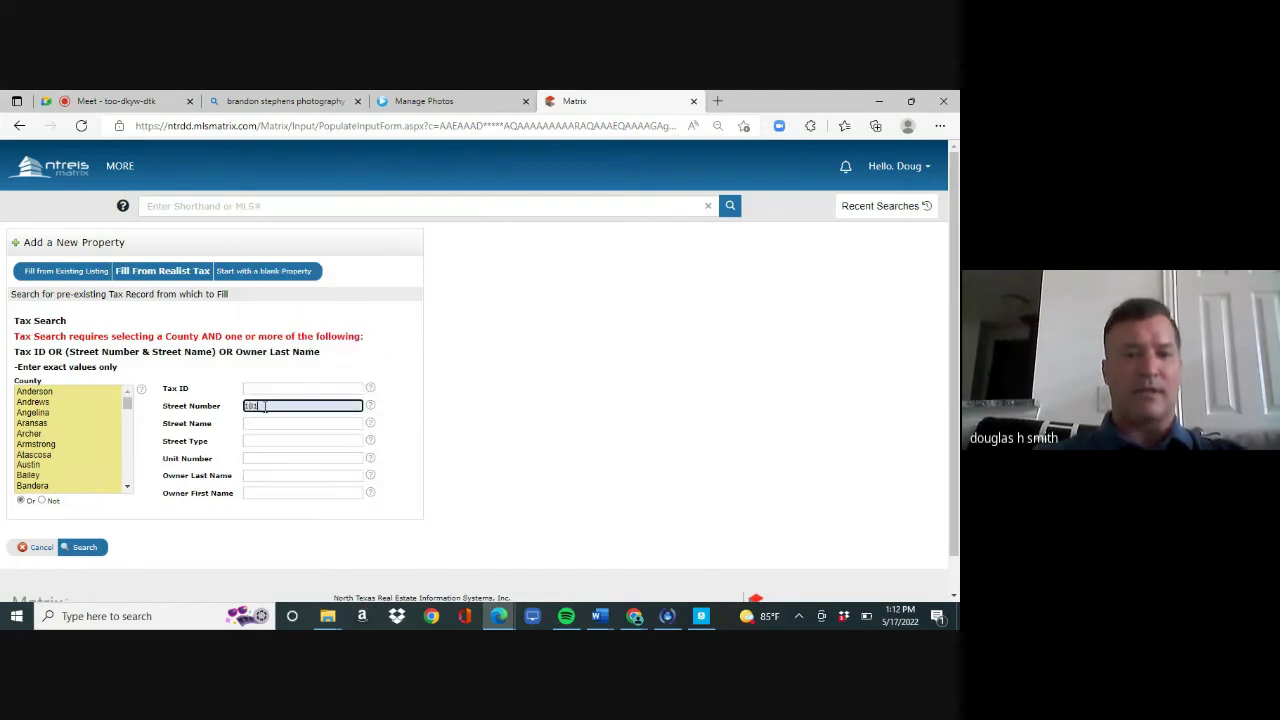
key("Tab")
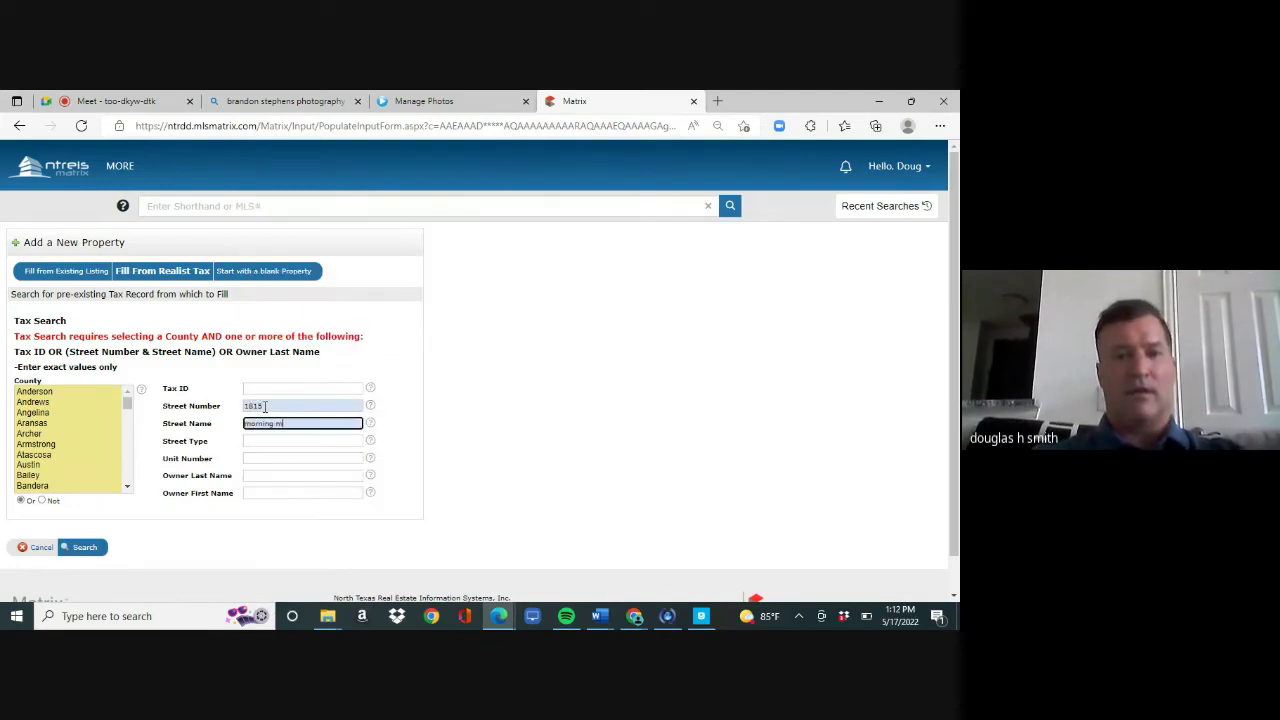
left_click(84, 548)
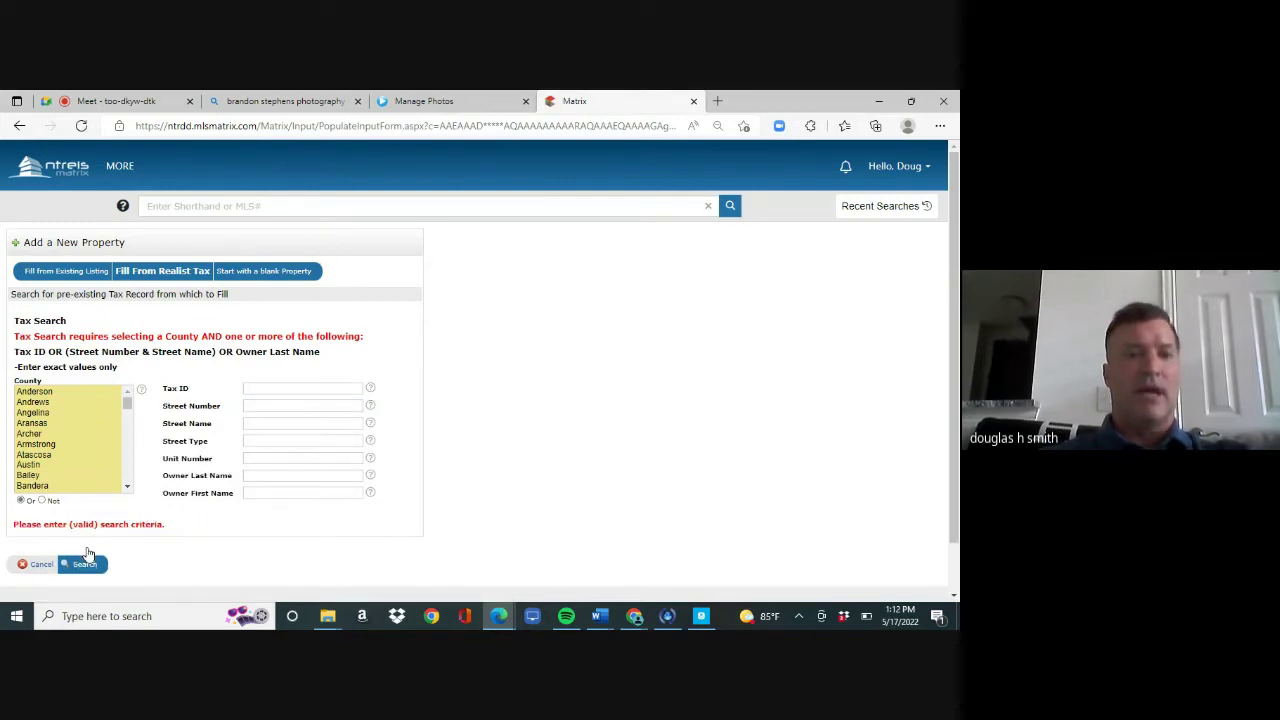
left_click(270, 405)
key("Tab")
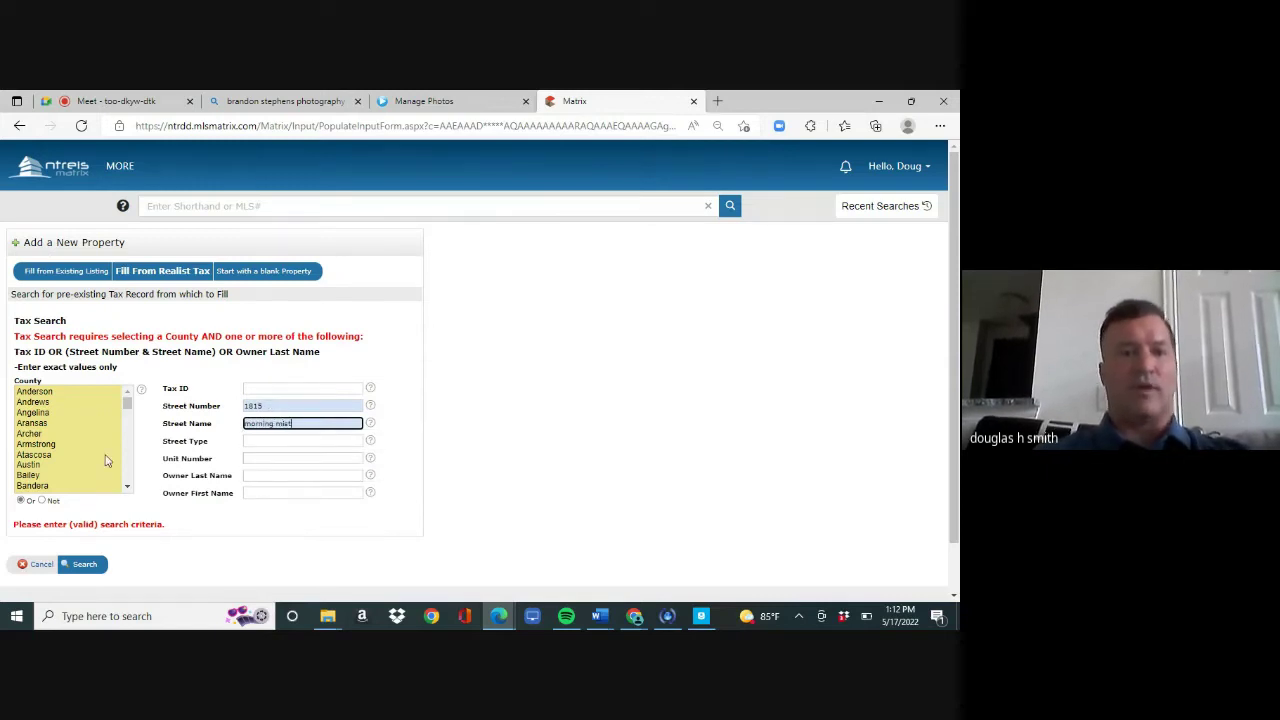
left_click(36, 446)
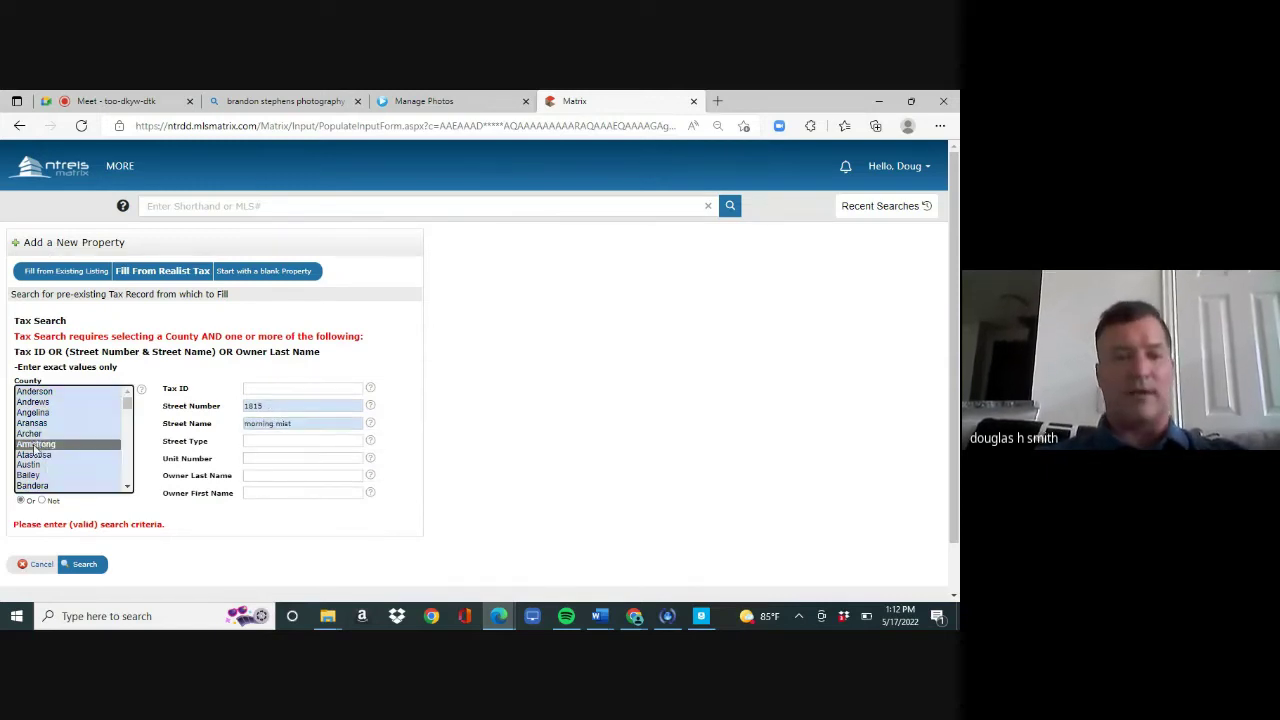
type("collin")
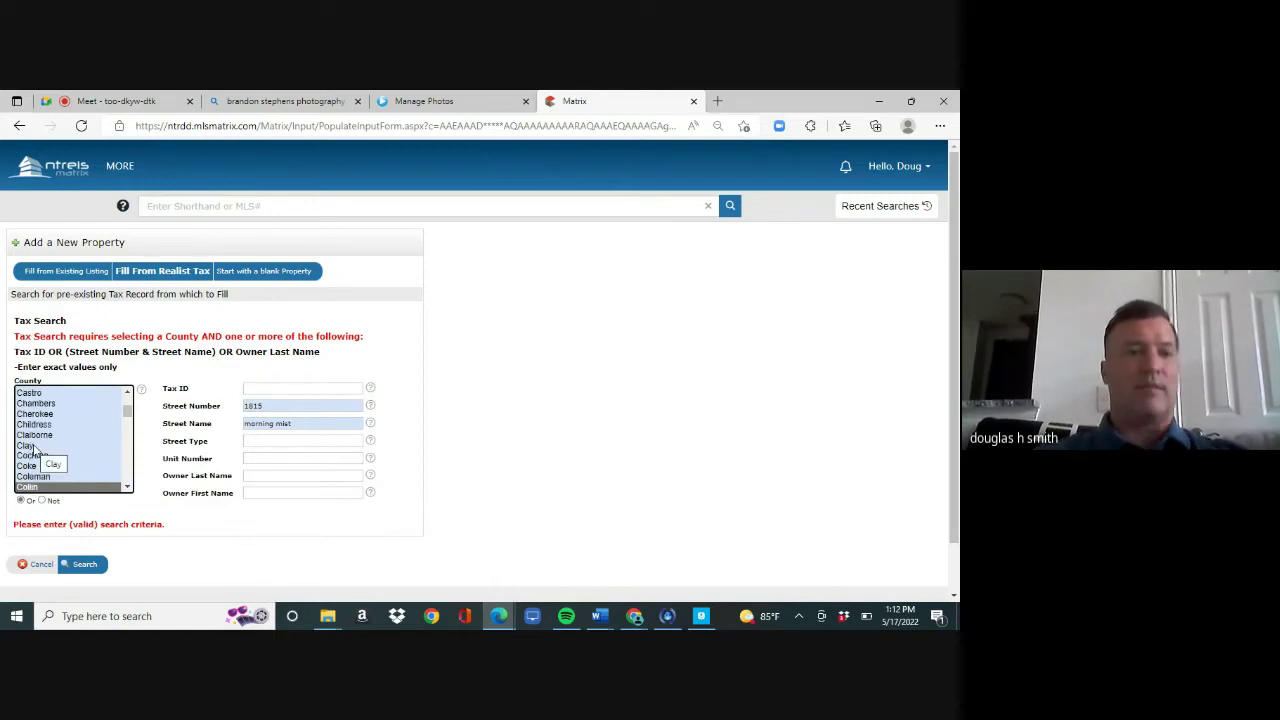
left_click(40, 424)
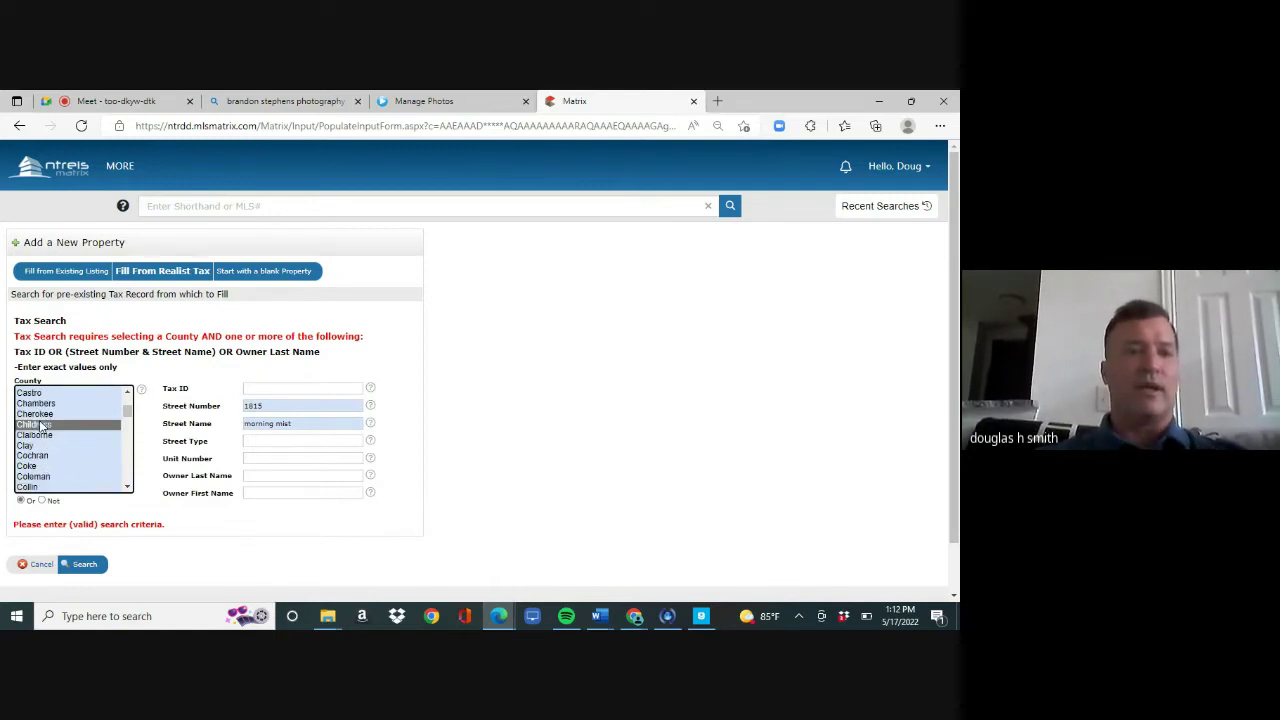
scroll(123, 408, "up", 10)
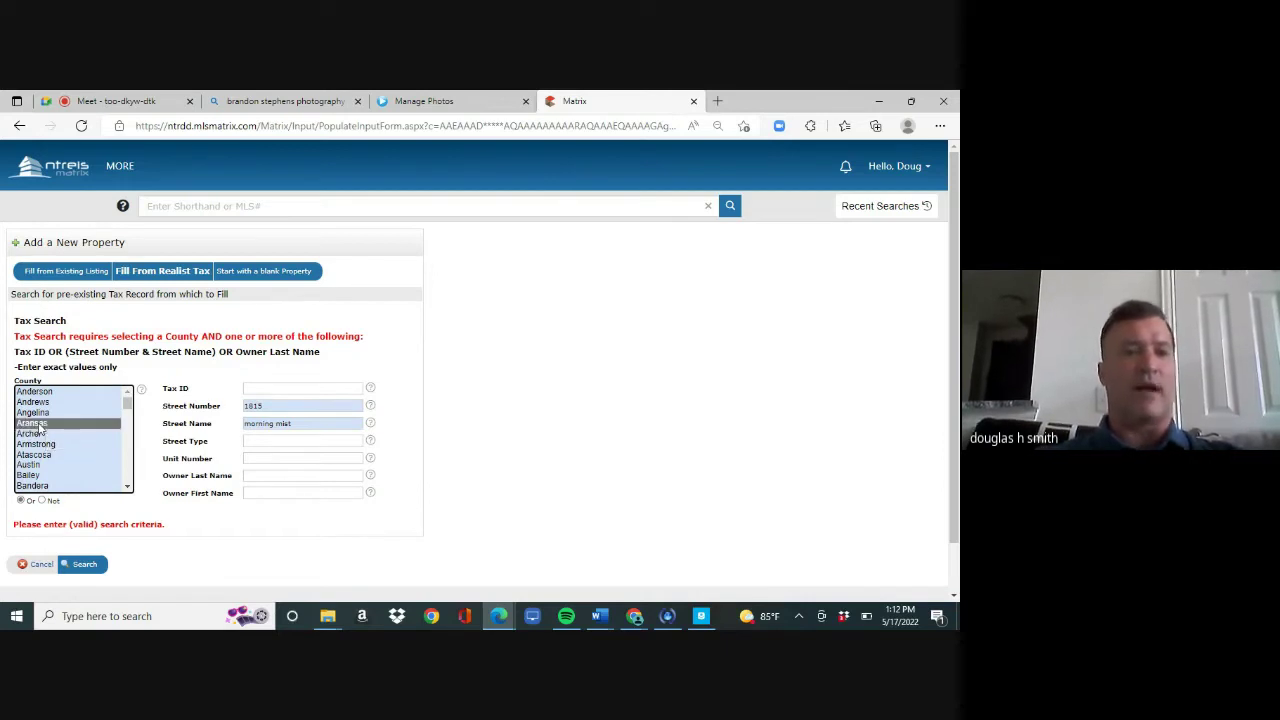
scroll(40, 428, "down", 10)
left_click(86, 566)
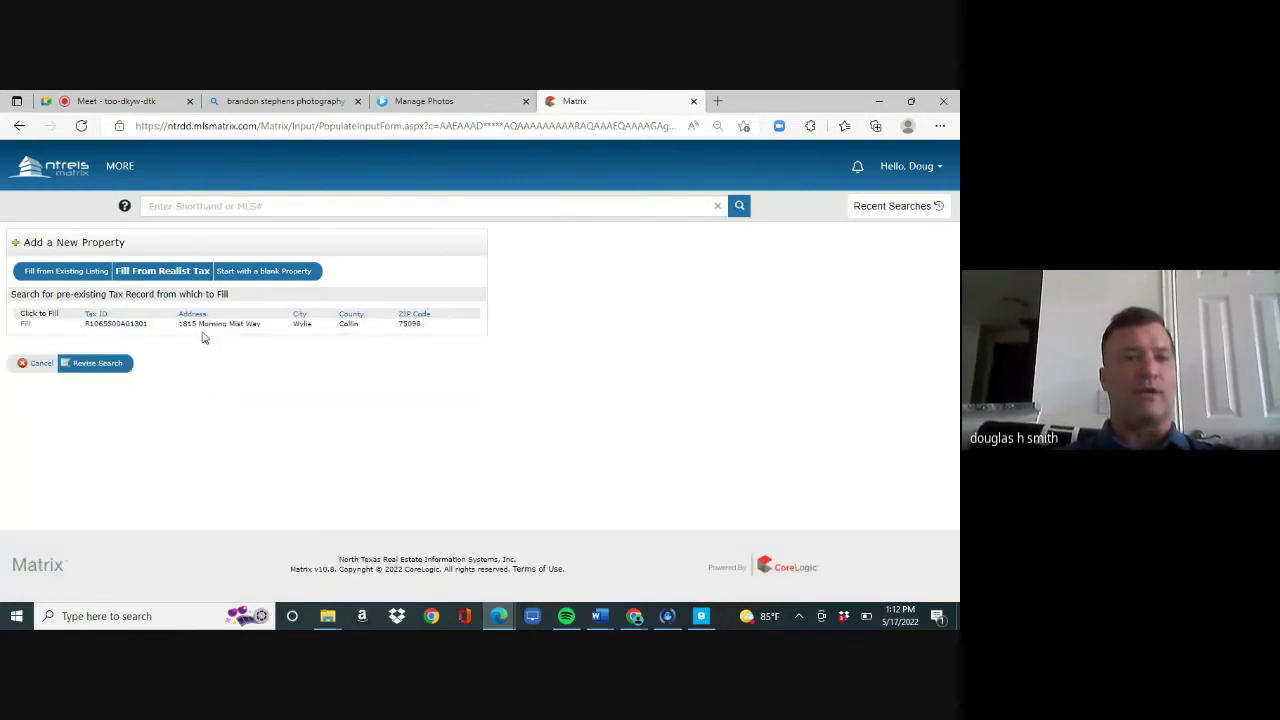
Step: Fill the form from the tax record, set status to Active, and submit to reveal missing fields
left_click(25, 328)
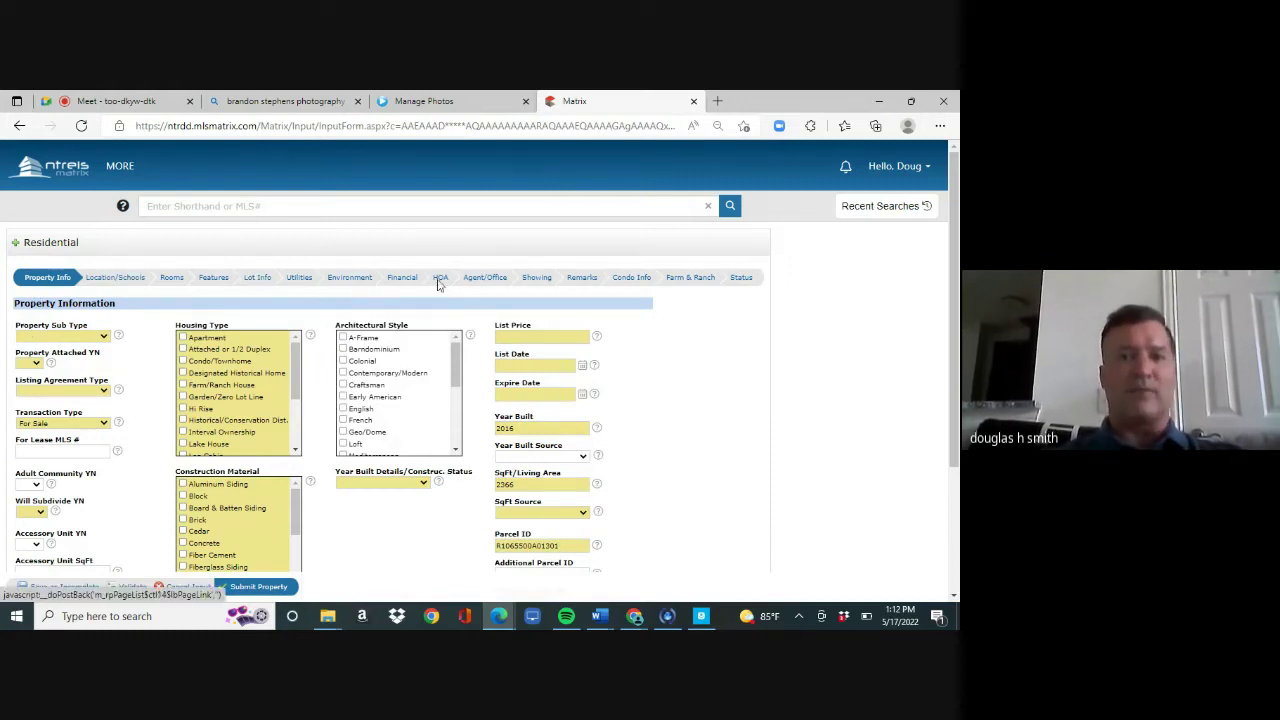
left_click(743, 279)
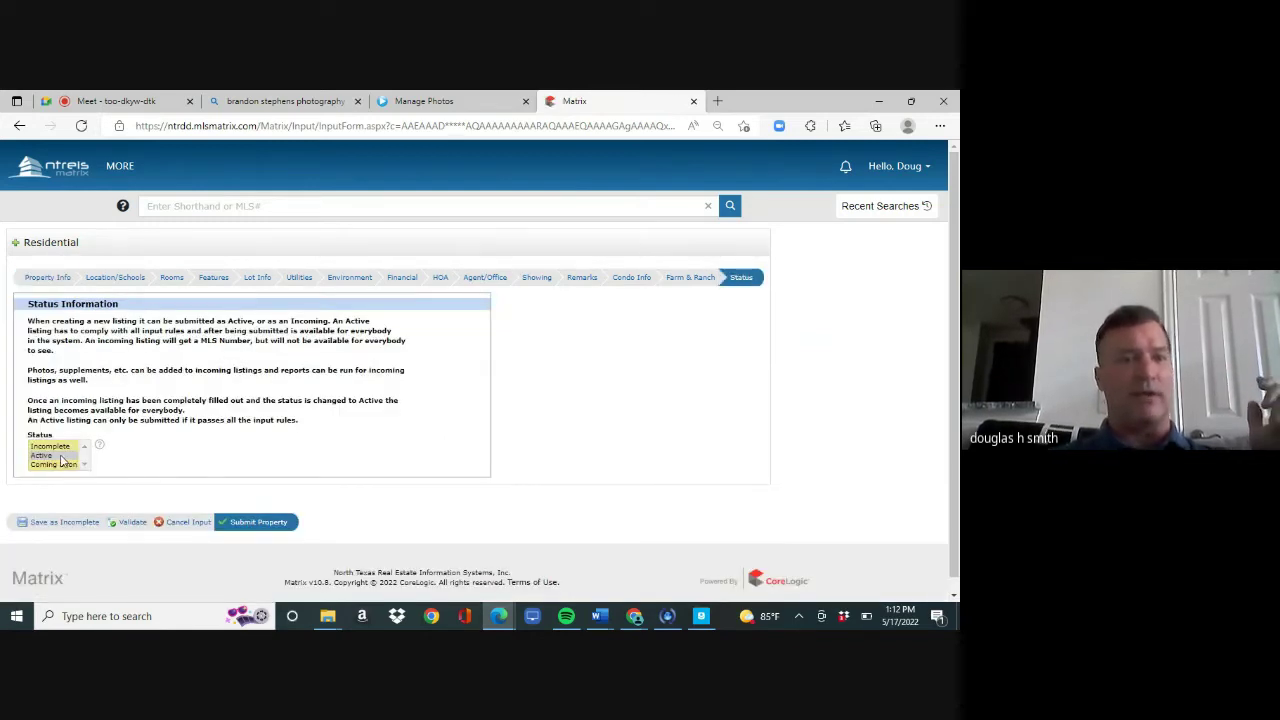
left_click(58, 455)
left_click(248, 523)
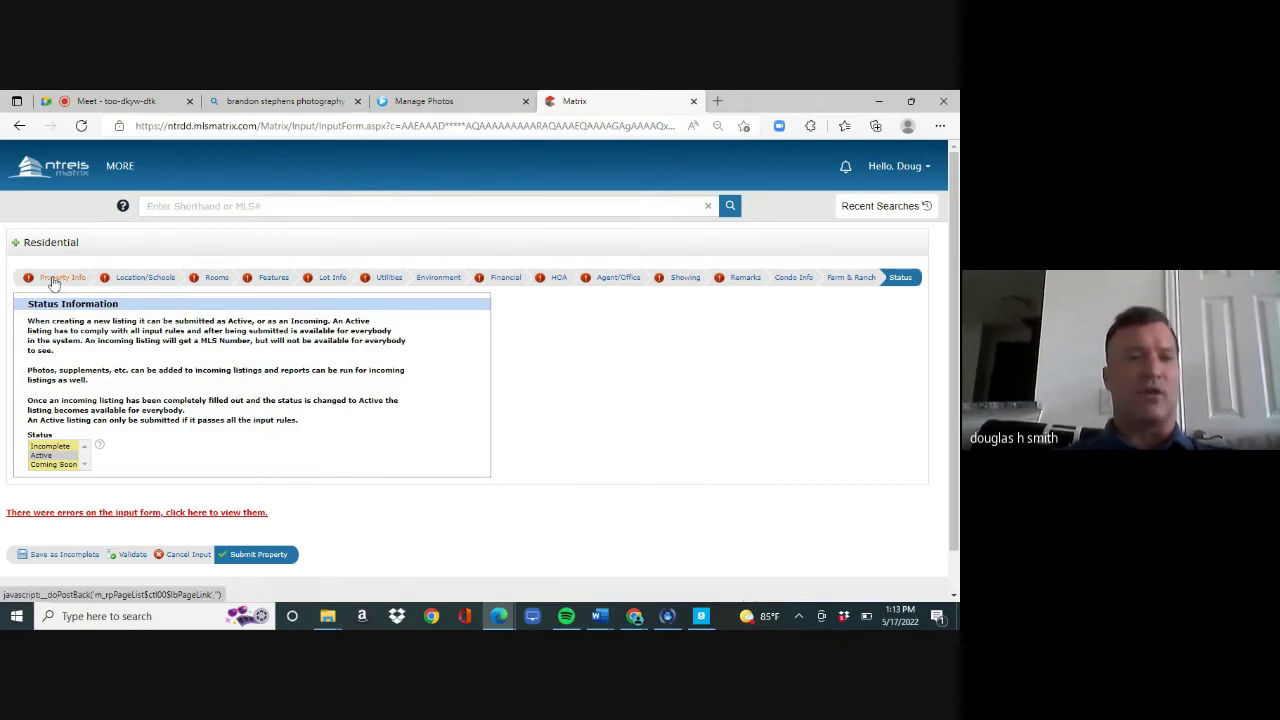
Step: Set the property sub type to Single Family Residence in Property Info
left_click(54, 282)
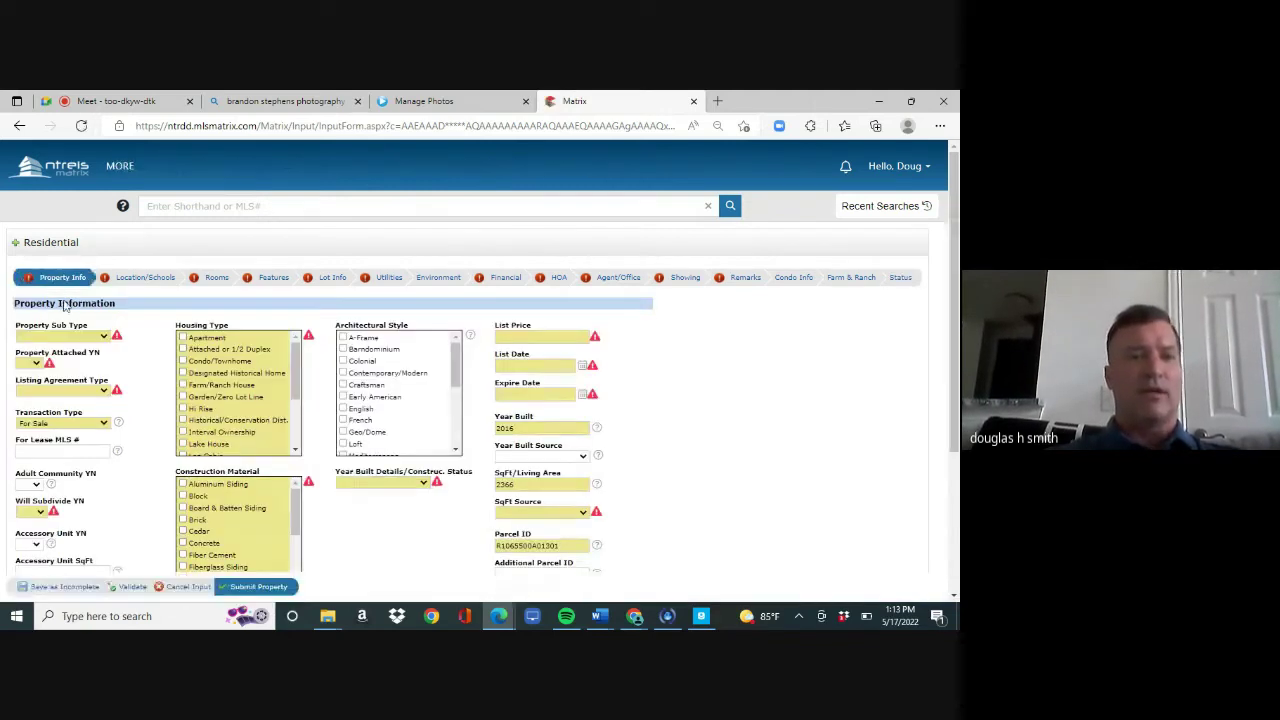
left_click(103, 337)
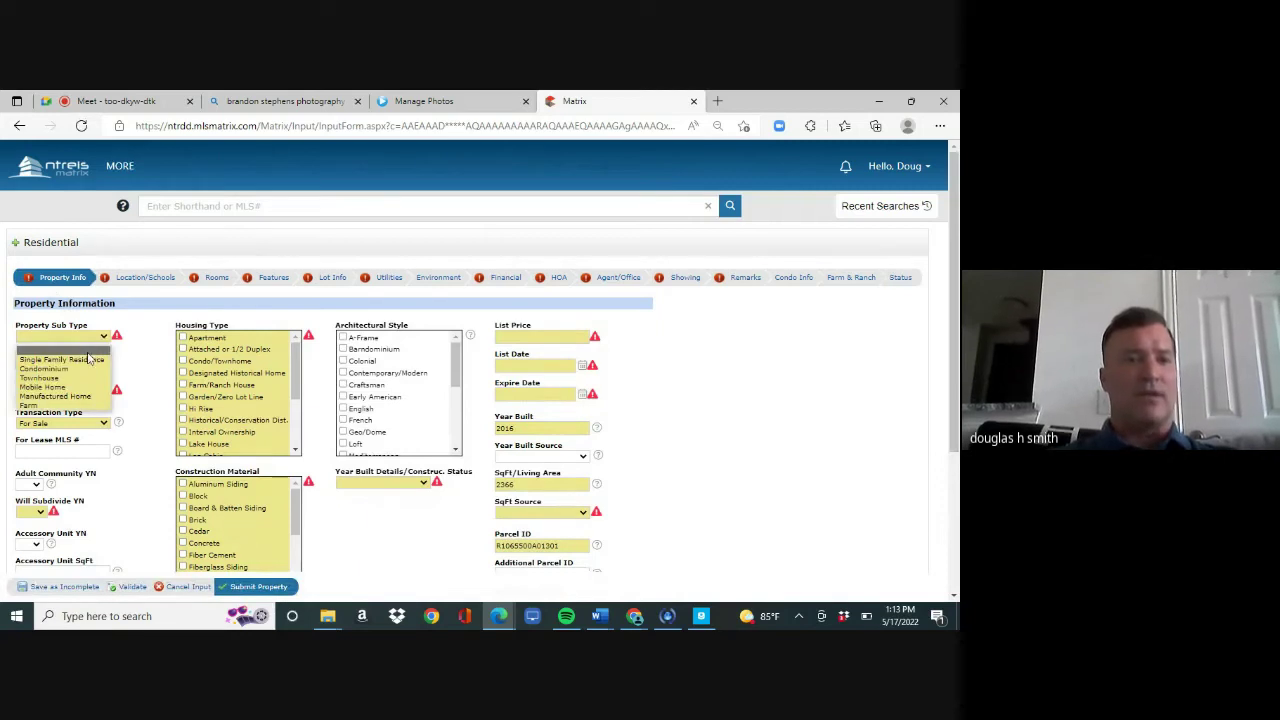
left_click(88, 359)
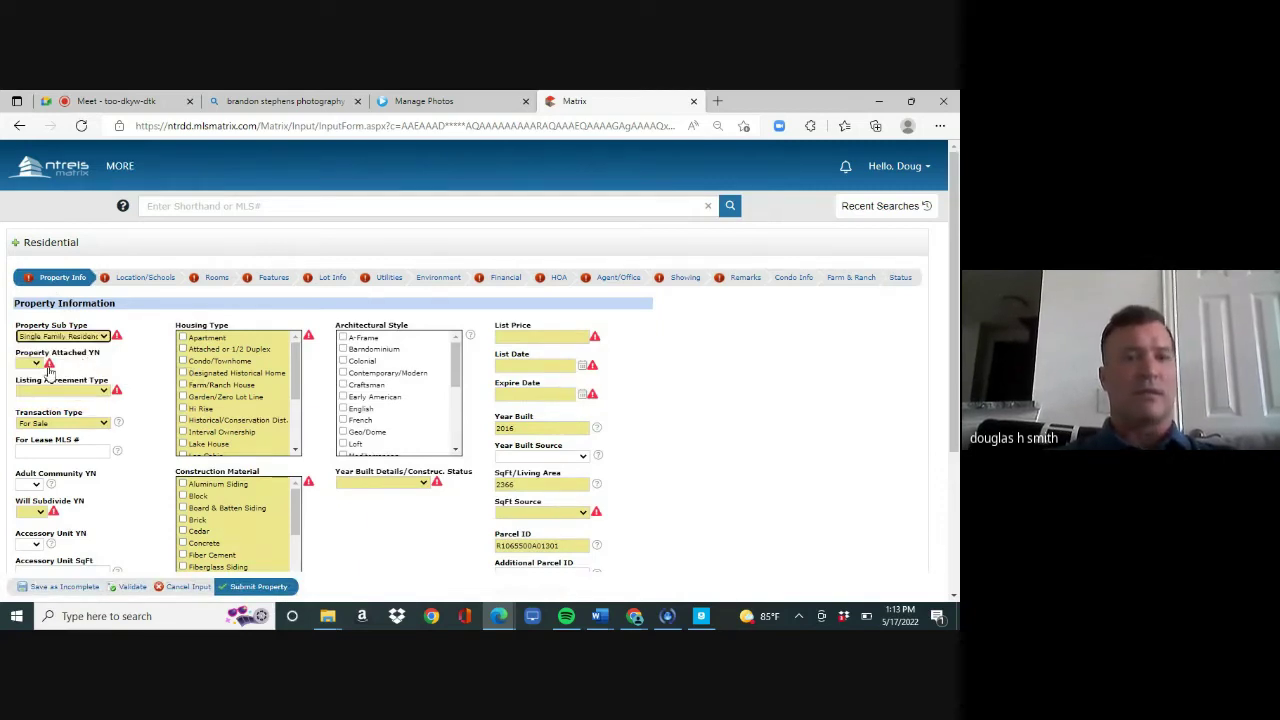
Step: Admit a waiting participant into the Google Meet call and return to Matrix
left_click(147, 101)
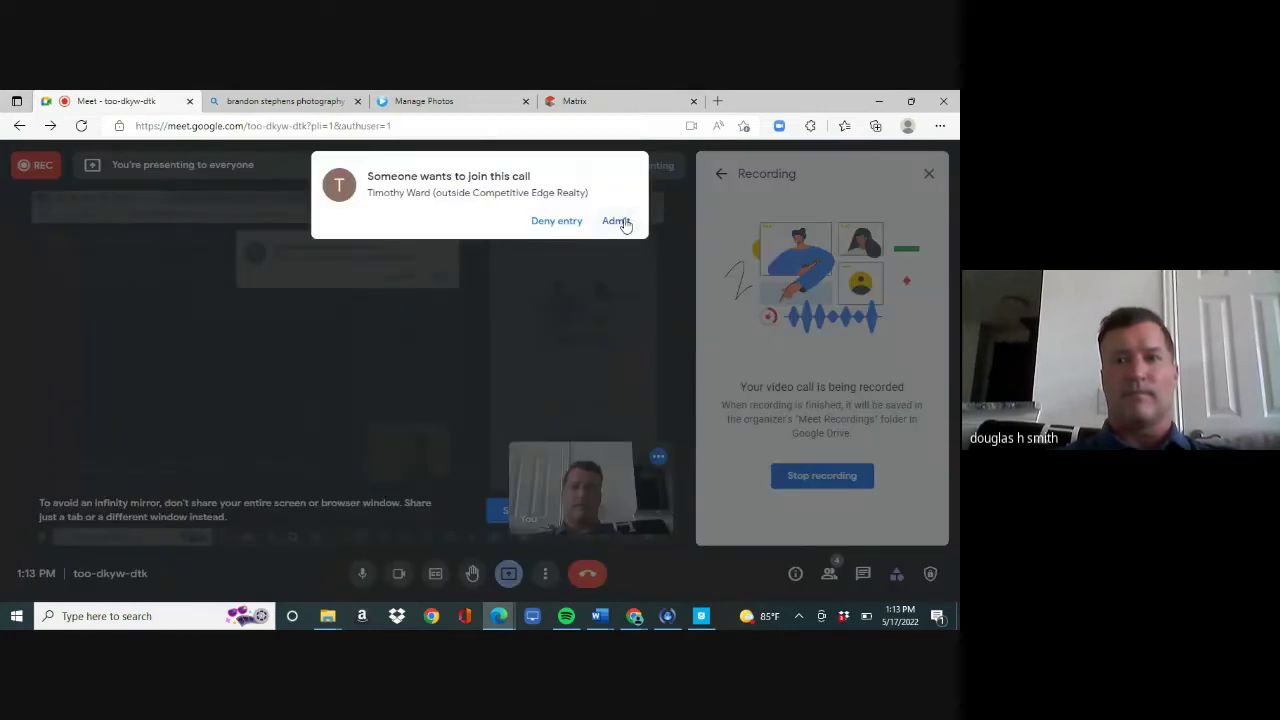
left_click(620, 219)
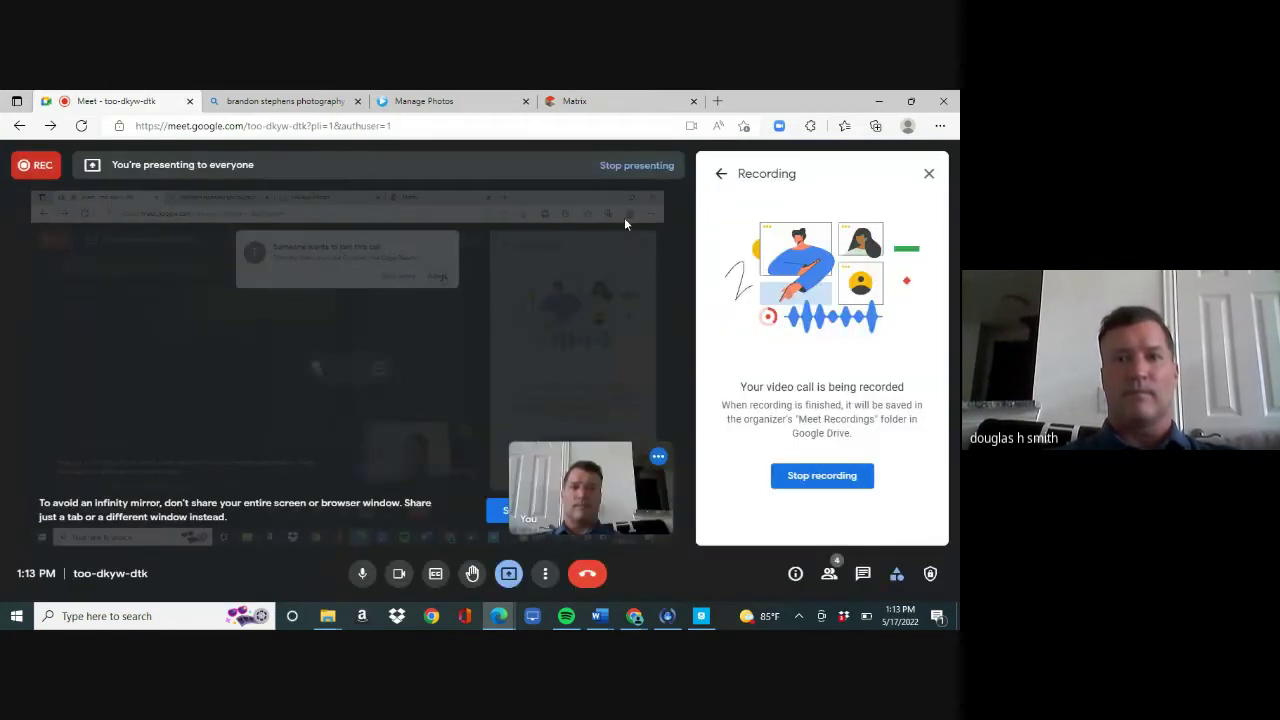
left_click(591, 101)
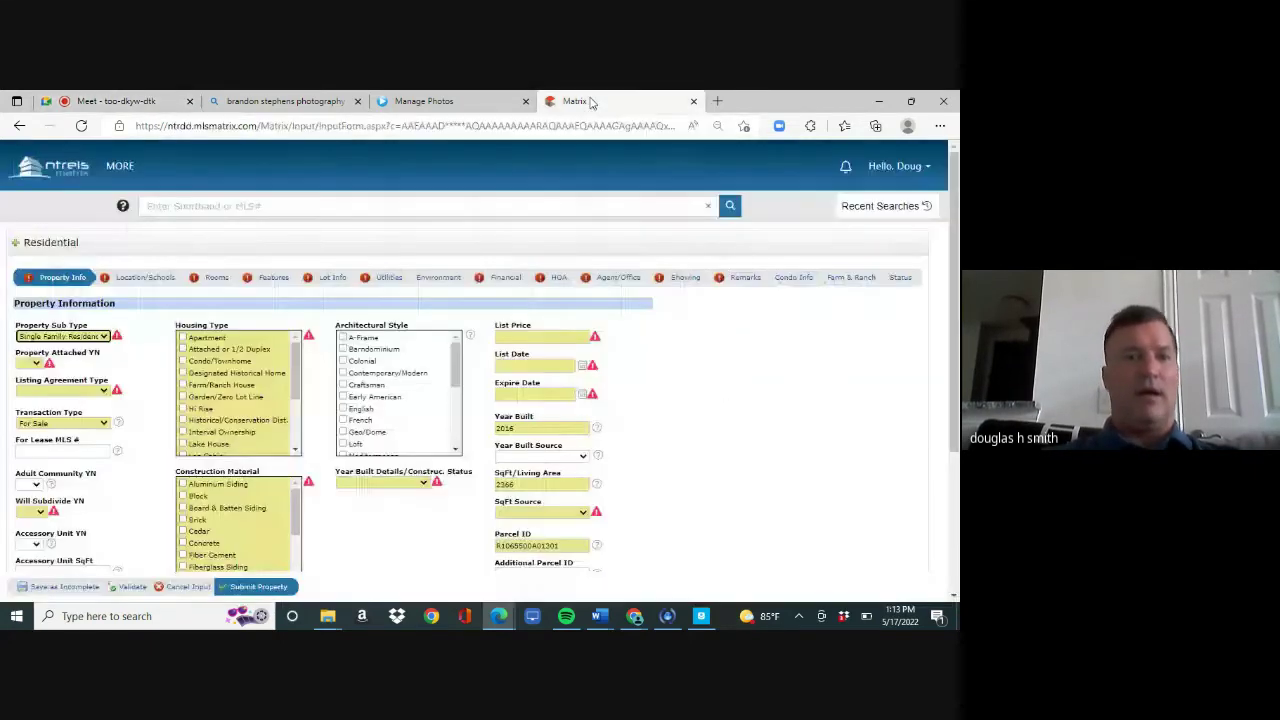
Step: Set Property Attached YN to Yes, agreement to Exclusive Right To Sell, and Will Subdivide YN to No
left_click(36, 364)
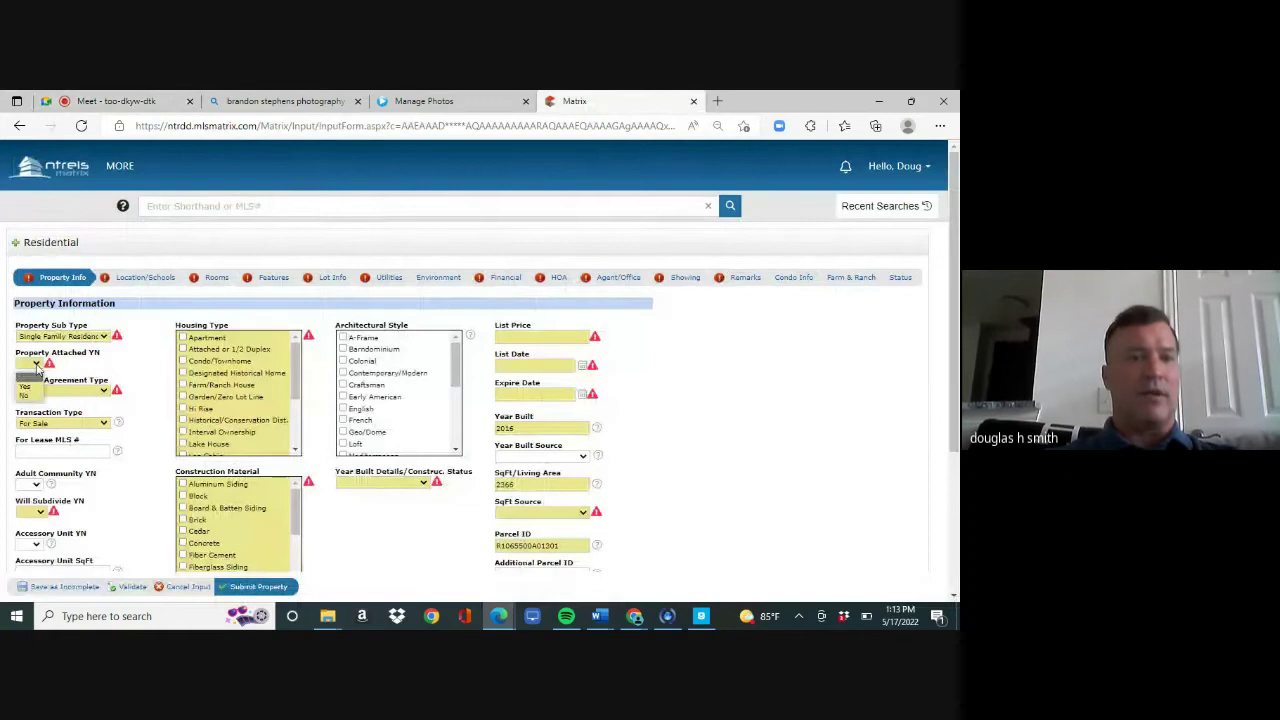
left_click(31, 387)
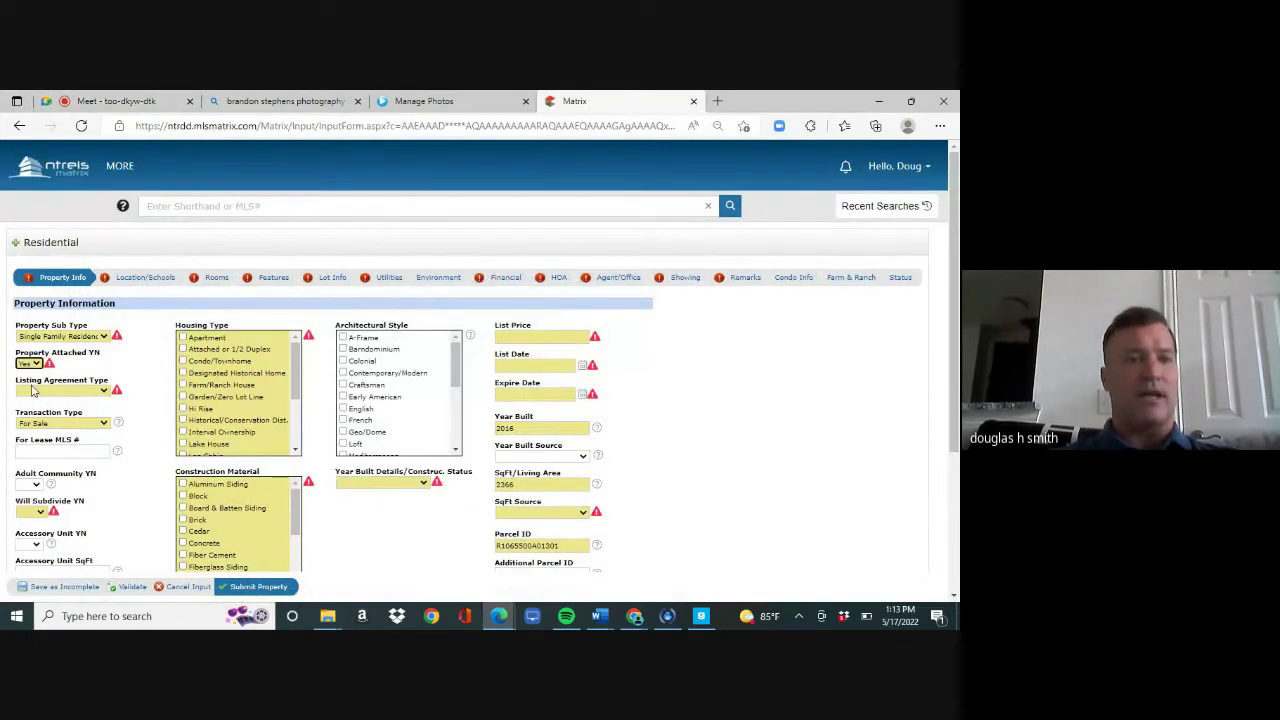
left_click(50, 390)
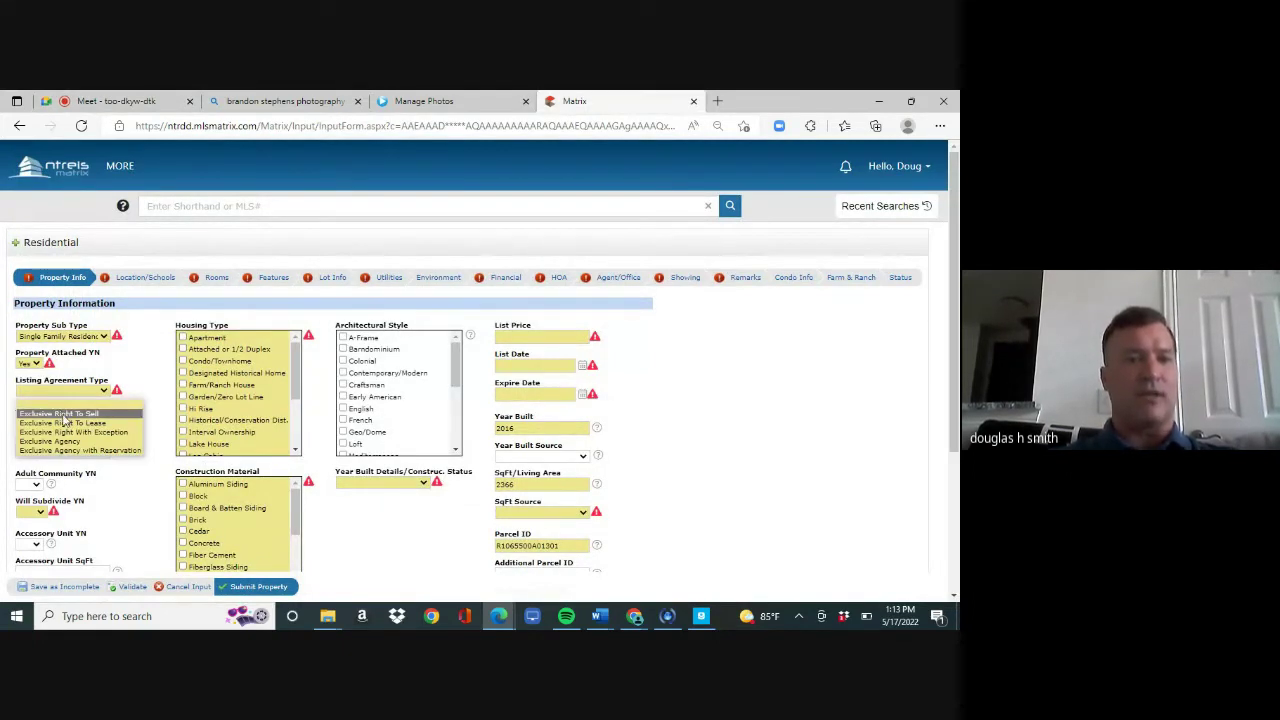
left_click(62, 415)
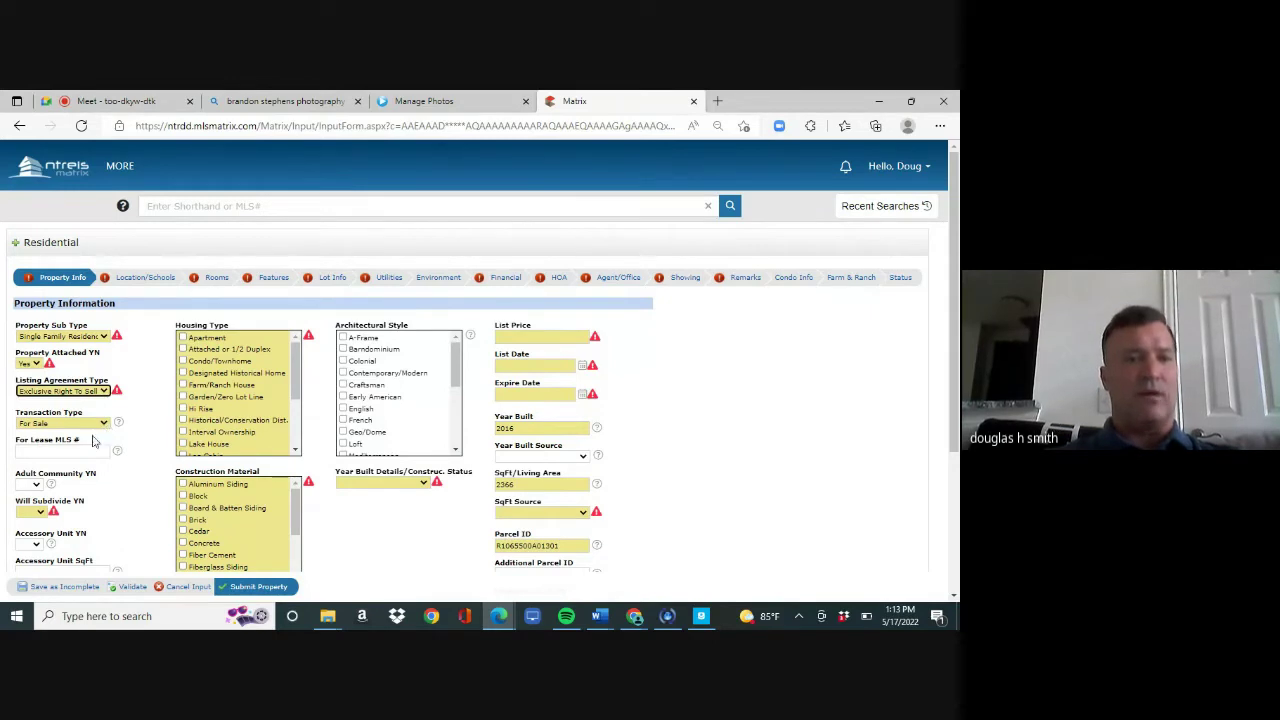
left_click(41, 513)
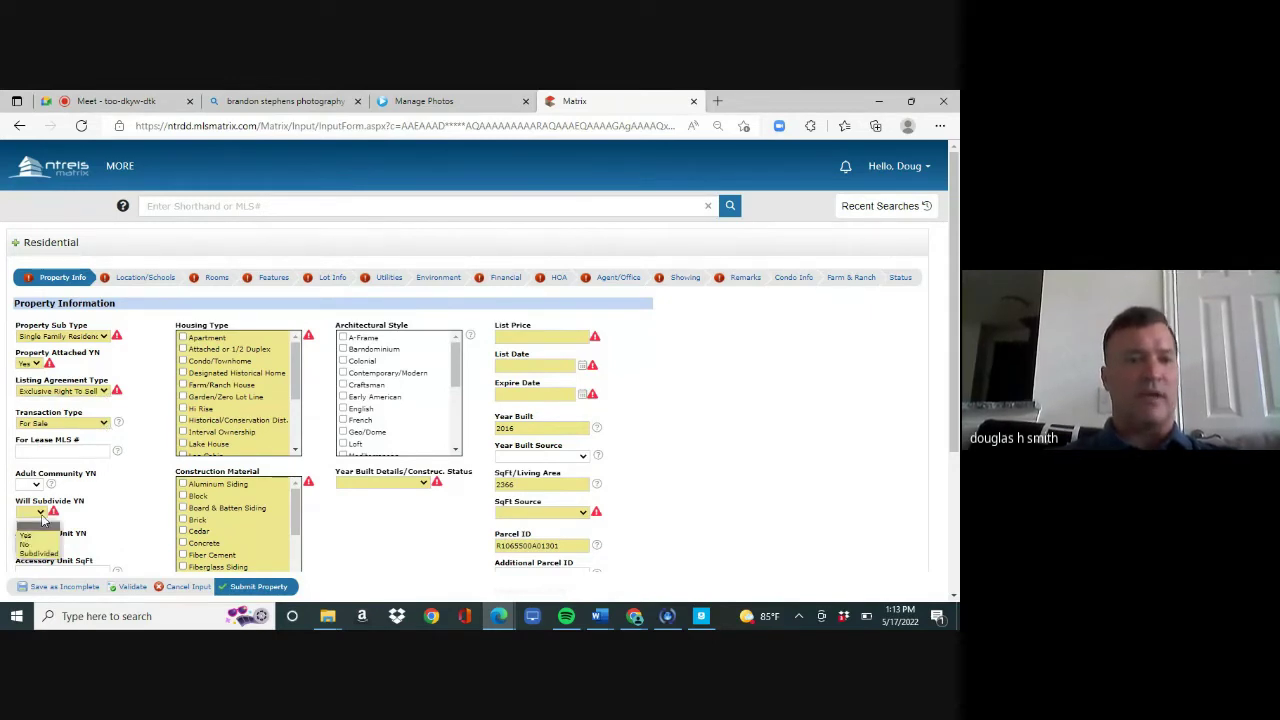
left_click(36, 545)
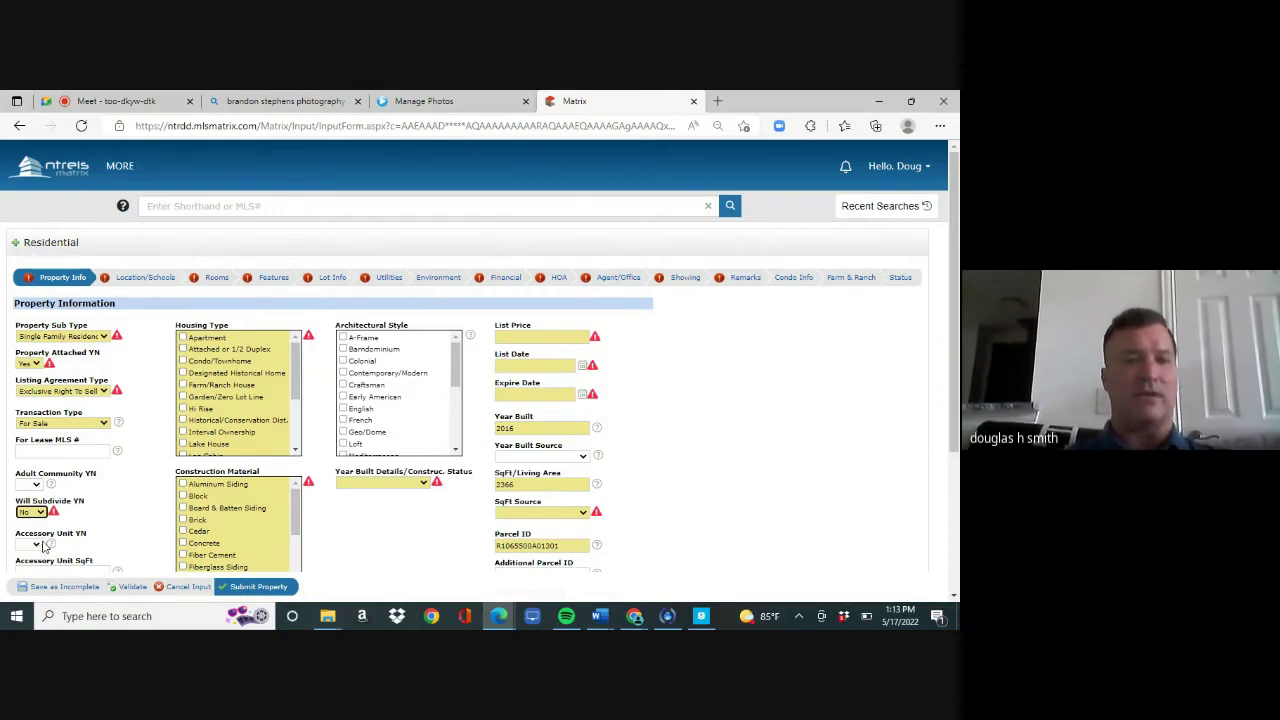
Step: Tick Single Detached housing type and Traditional architectural style
scroll(263, 398, "down", 5)
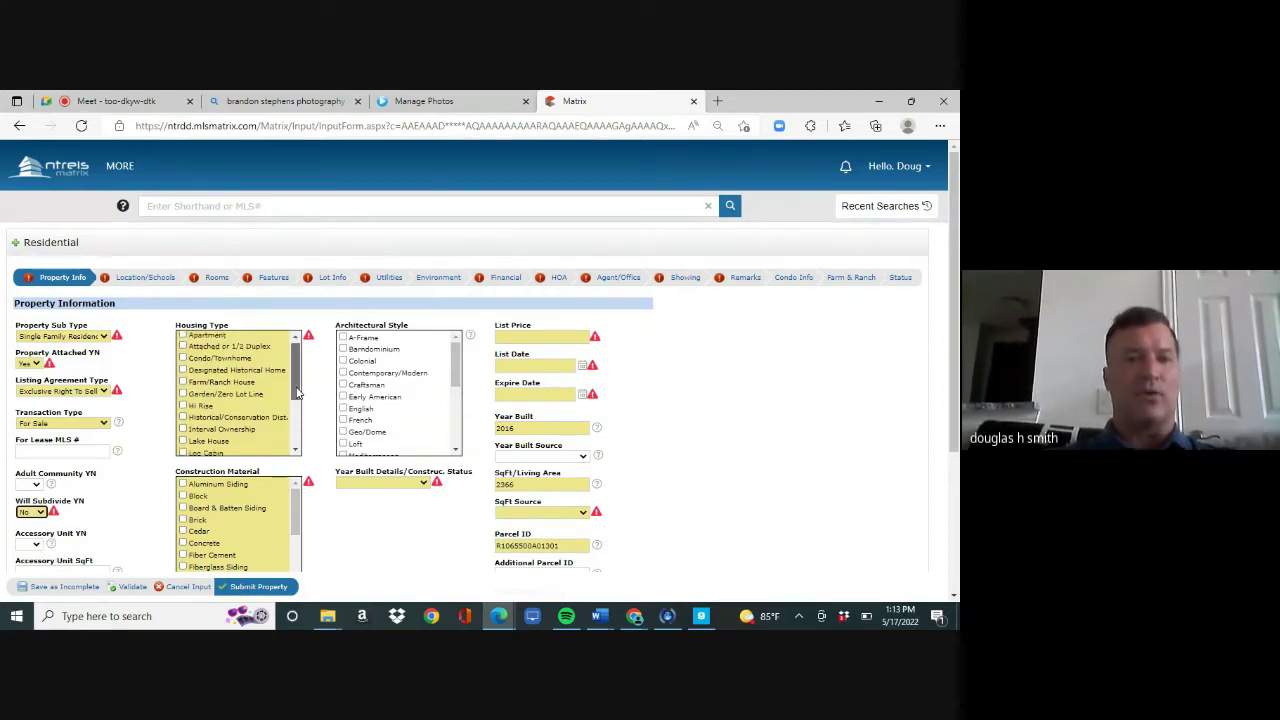
left_click(213, 426)
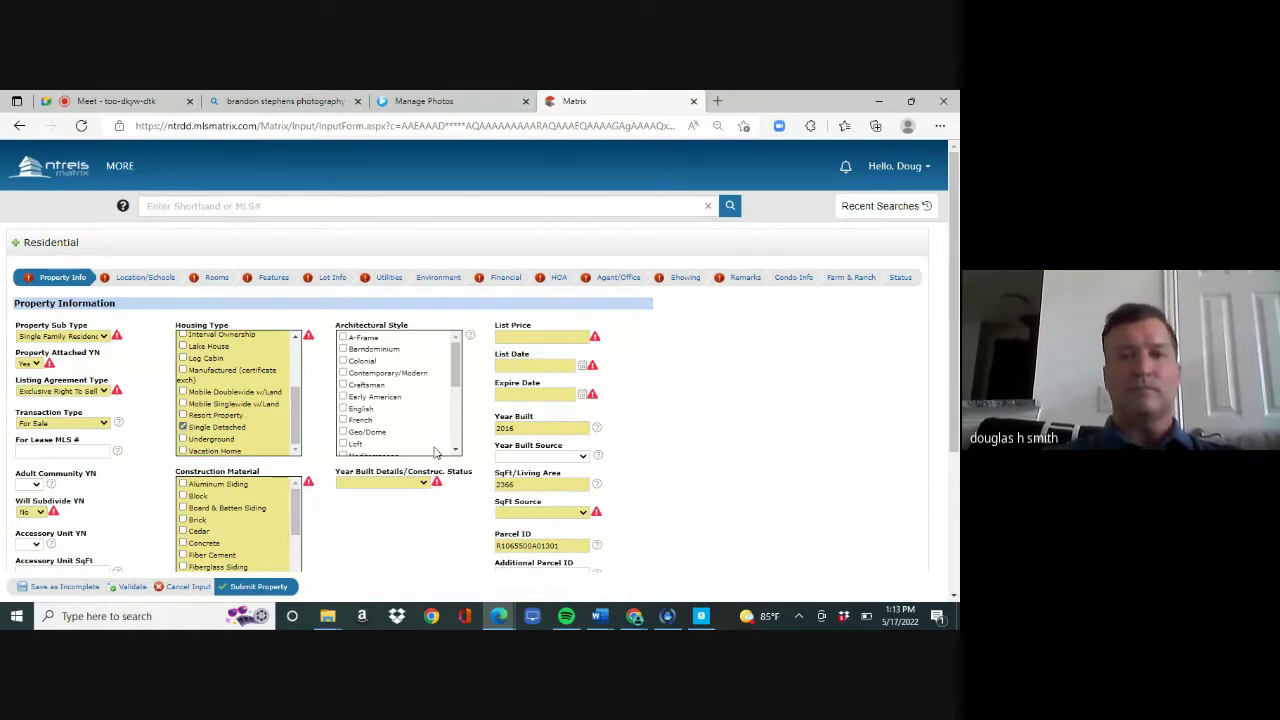
left_click_drag(461, 372, 366, 432)
left_click(343, 421)
Step: Enter list price 550000, list date 05/17/2022 and expire date 08/17/2022
left_click(521, 336)
type("550")
key("Tab")
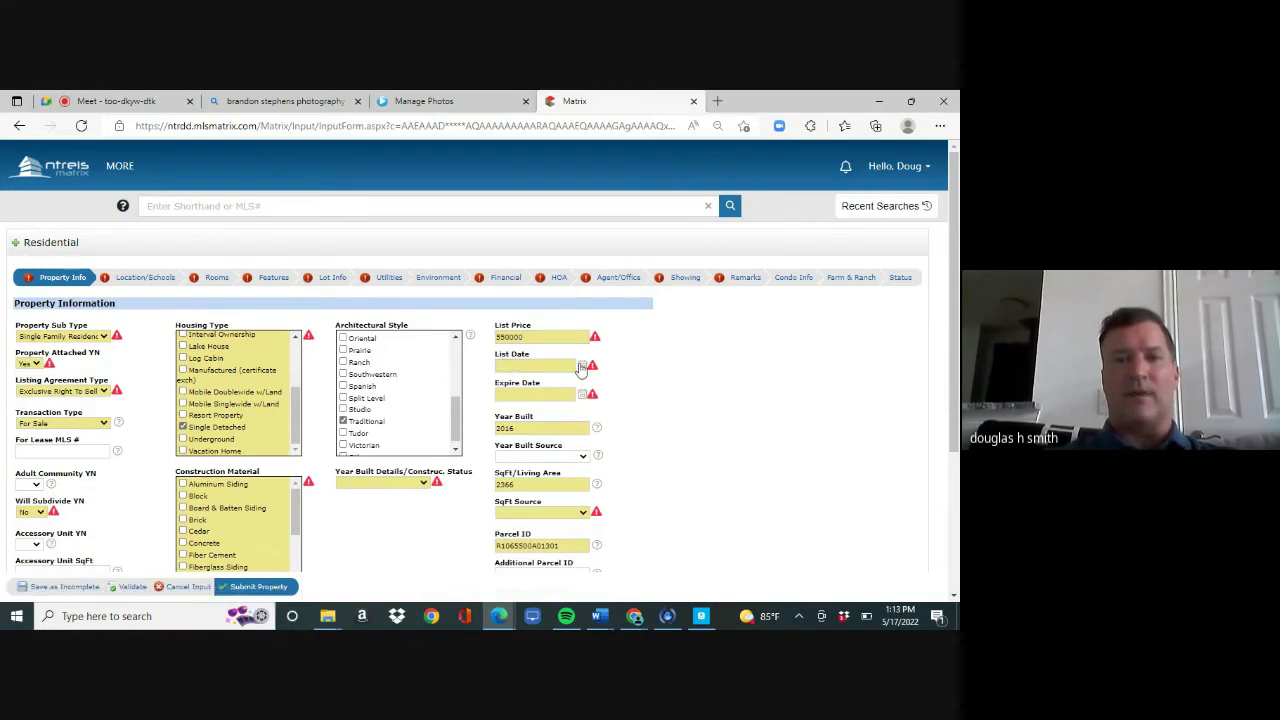
left_click(581, 367)
left_click(540, 447)
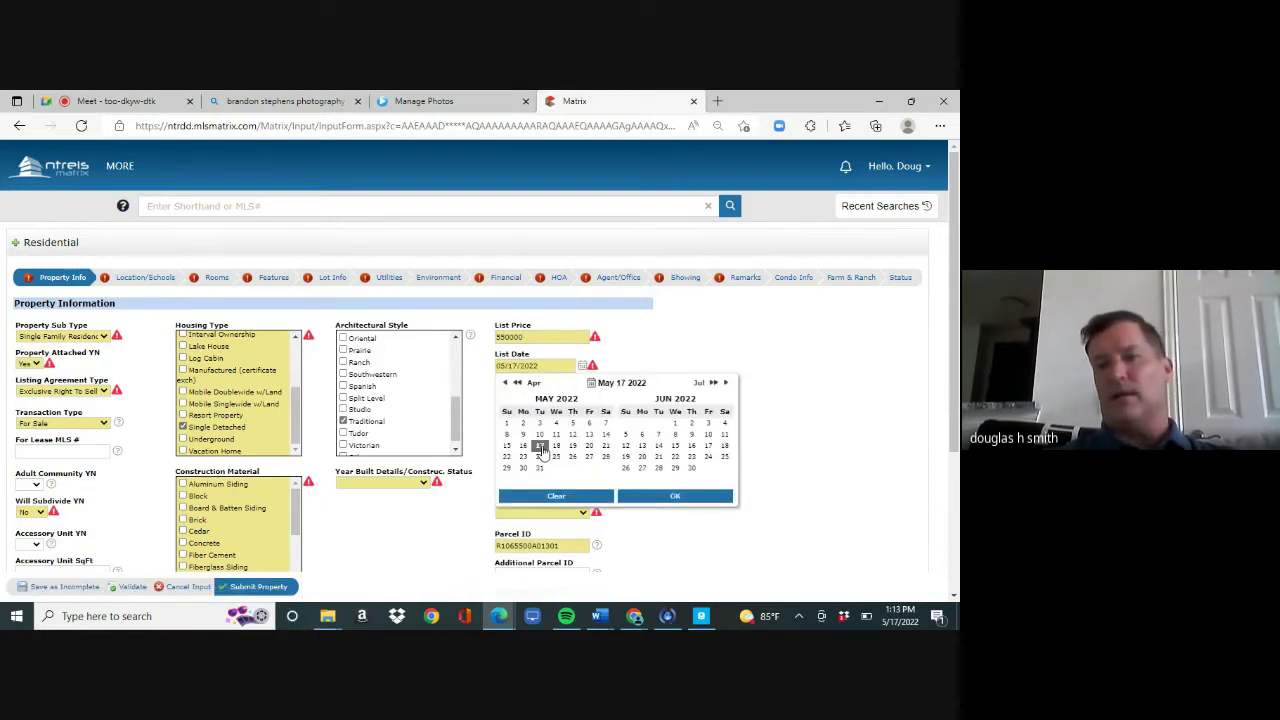
left_click(670, 497)
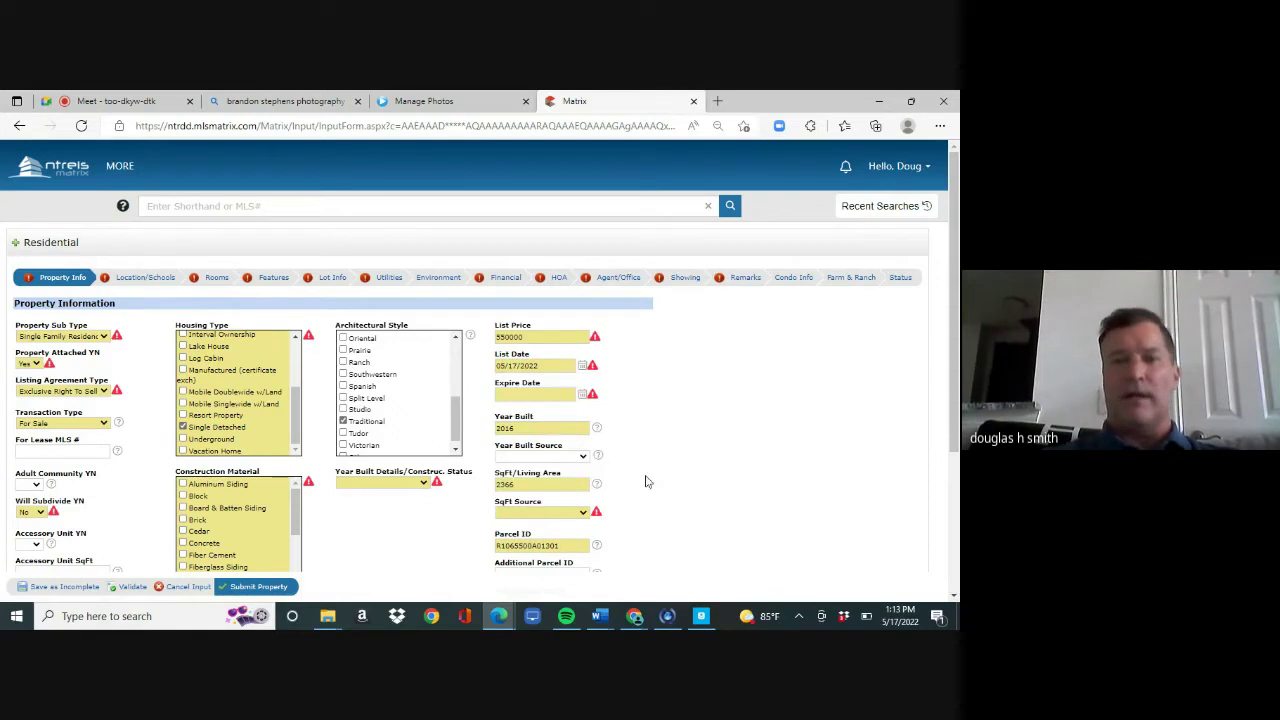
left_click(581, 394)
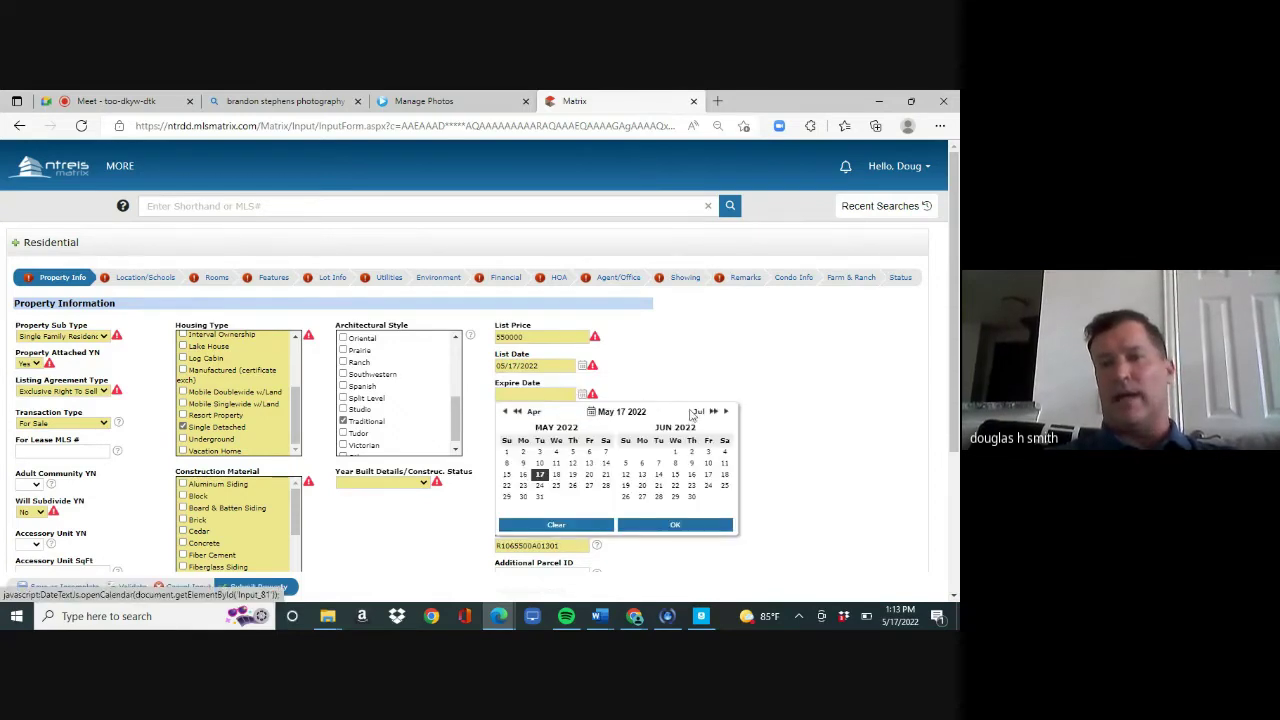
left_click(722, 411)
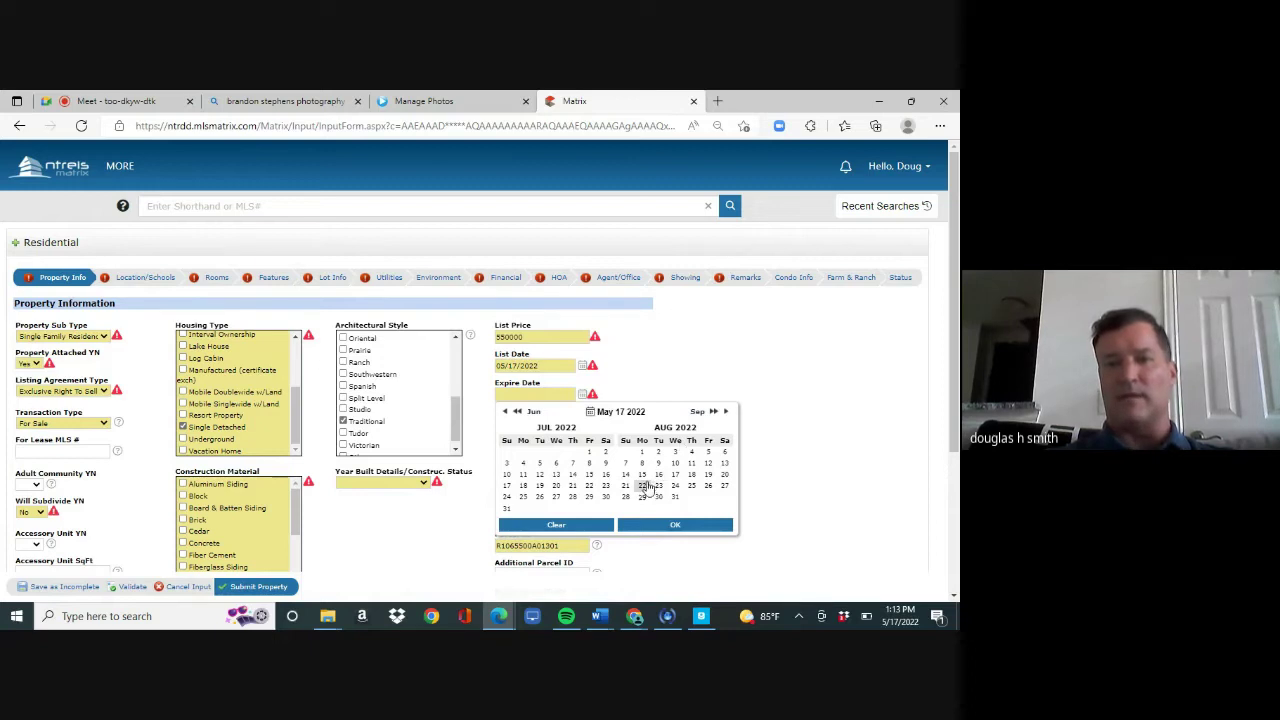
left_click(676, 476)
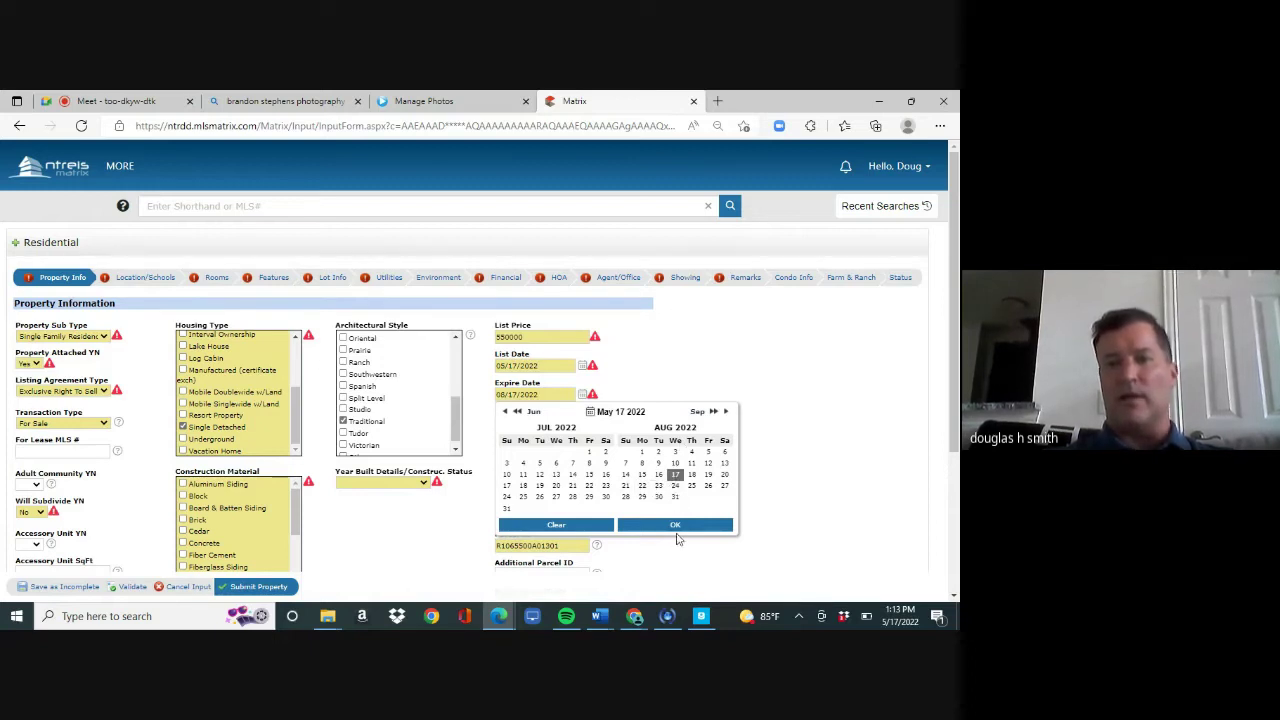
left_click(676, 528)
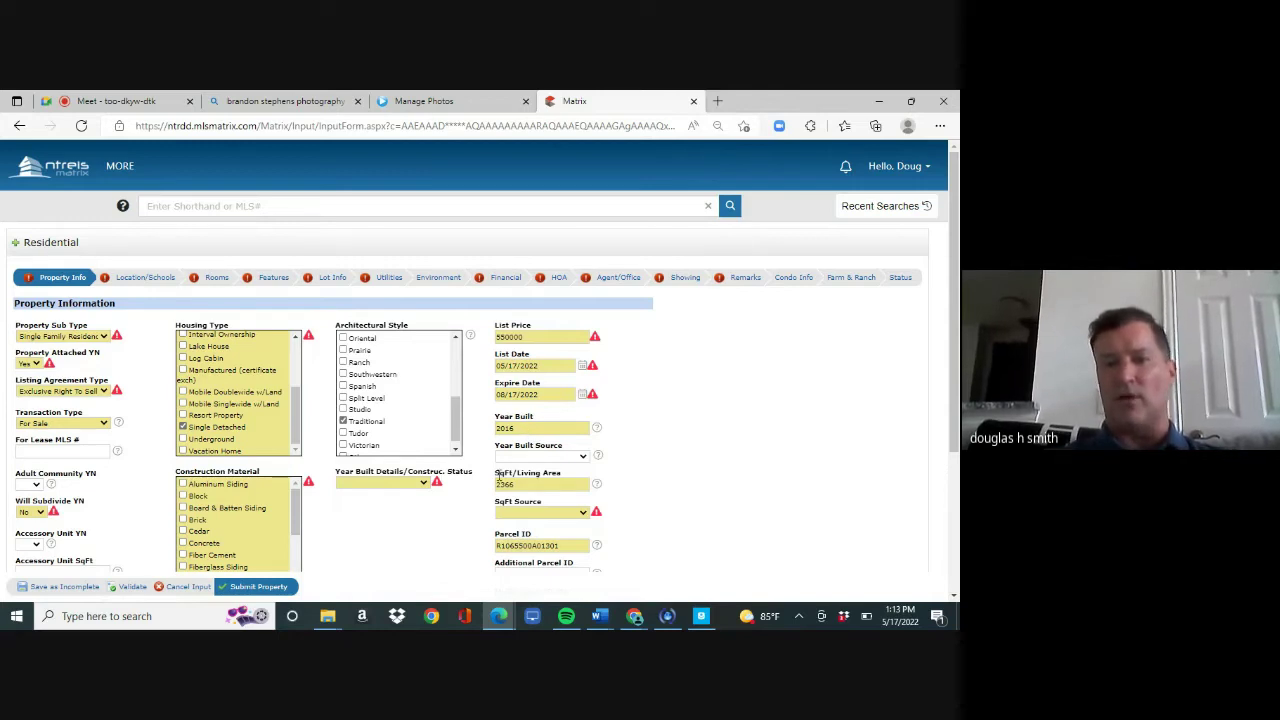
Step: Set square-footage source Assessor, Preowned, Brick construction, Multi Parcel ID YN No, and submit
left_click(540, 513)
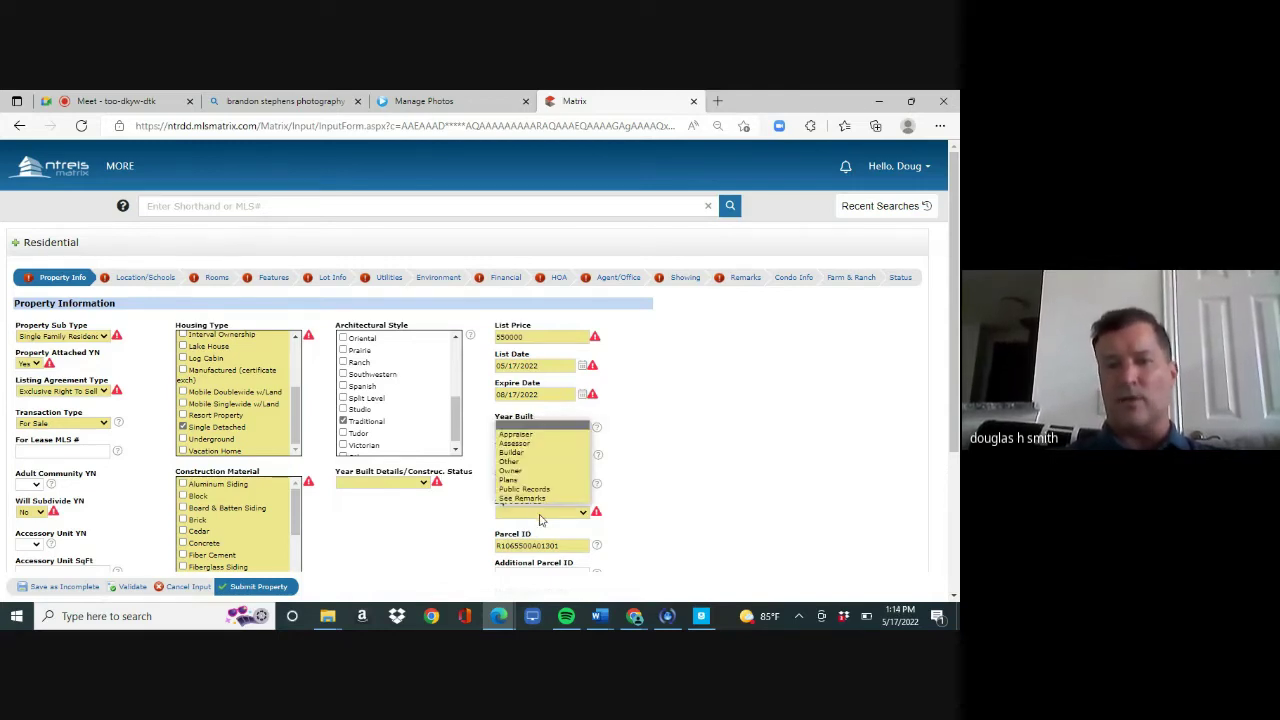
left_click(530, 446)
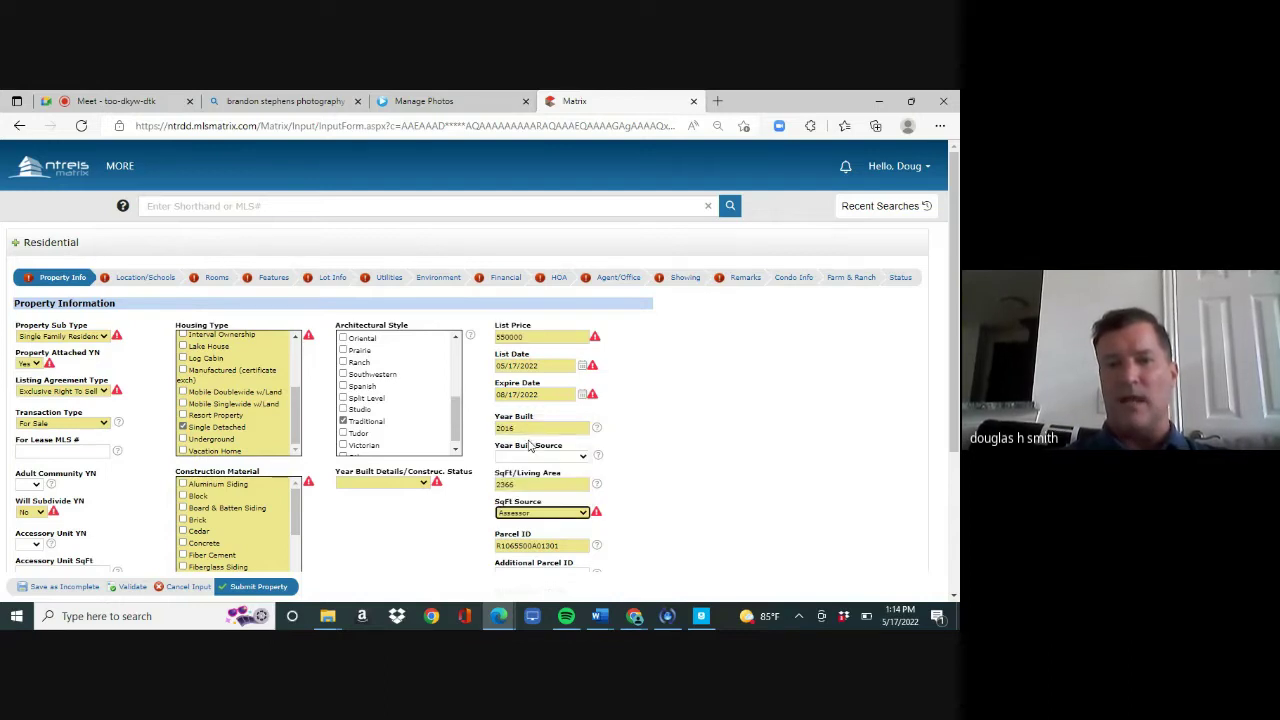
left_click(426, 486)
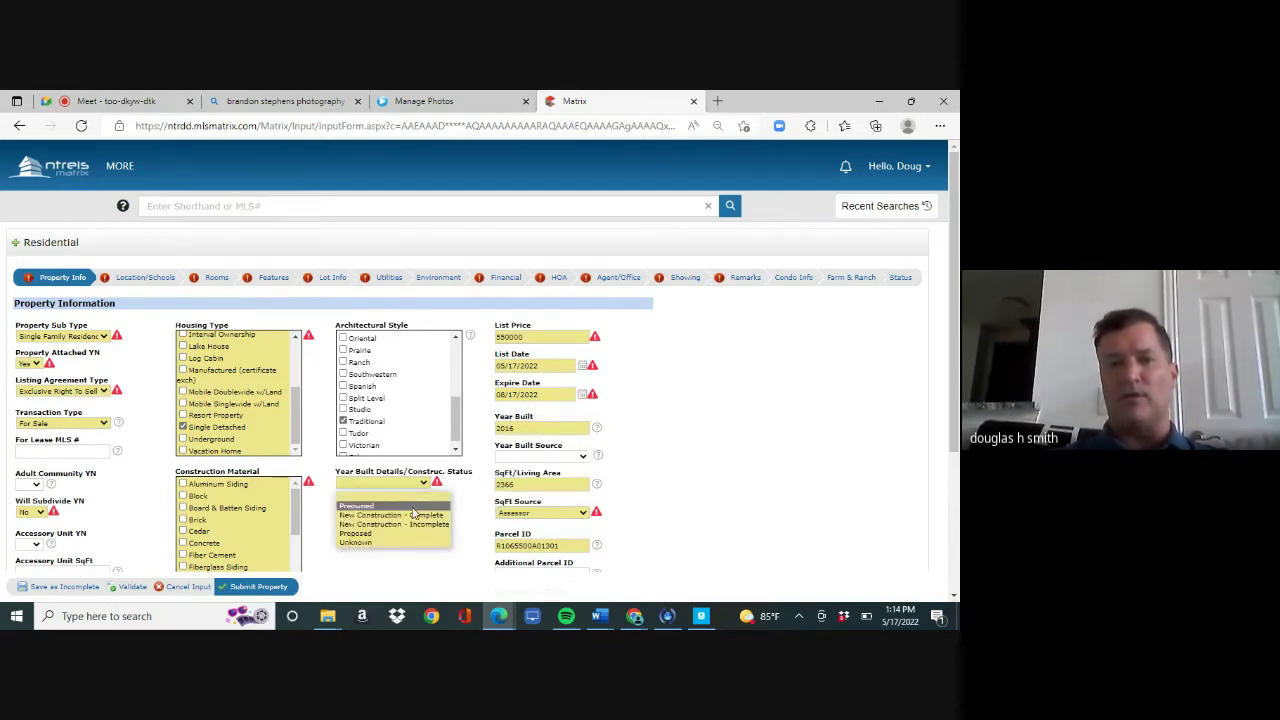
left_click(413, 506)
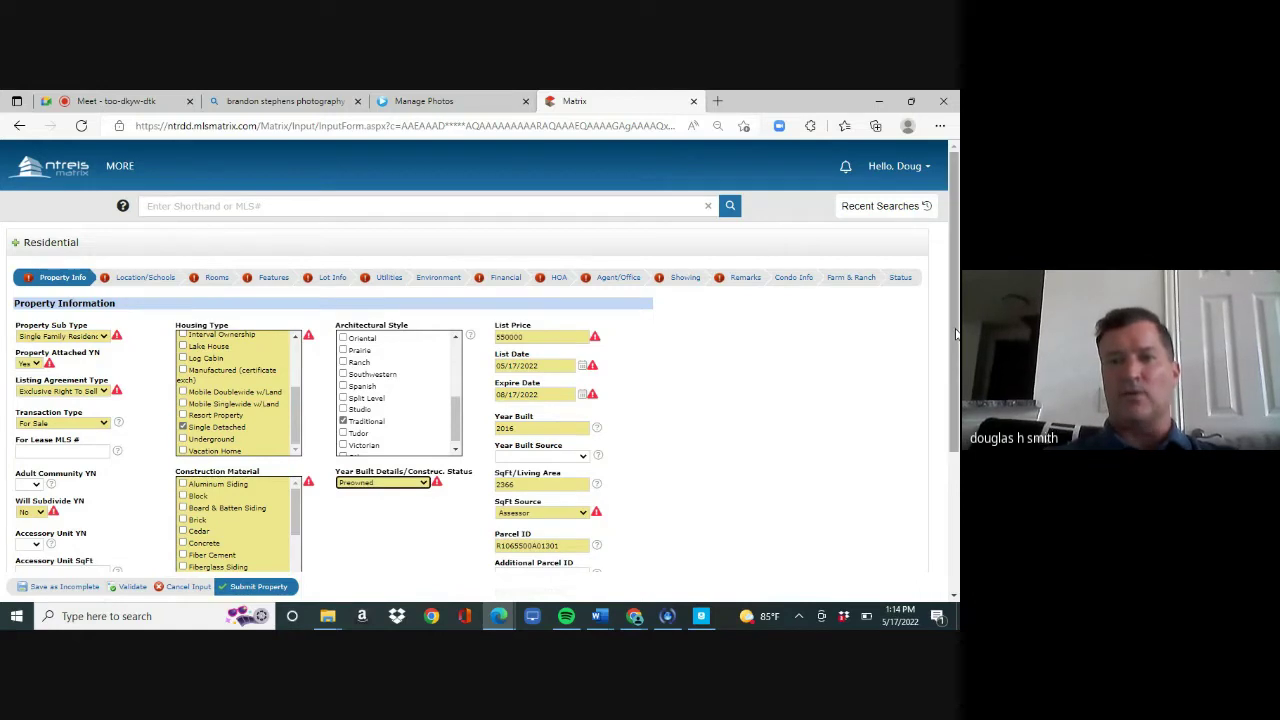
scroll(889, 378, "down", 2)
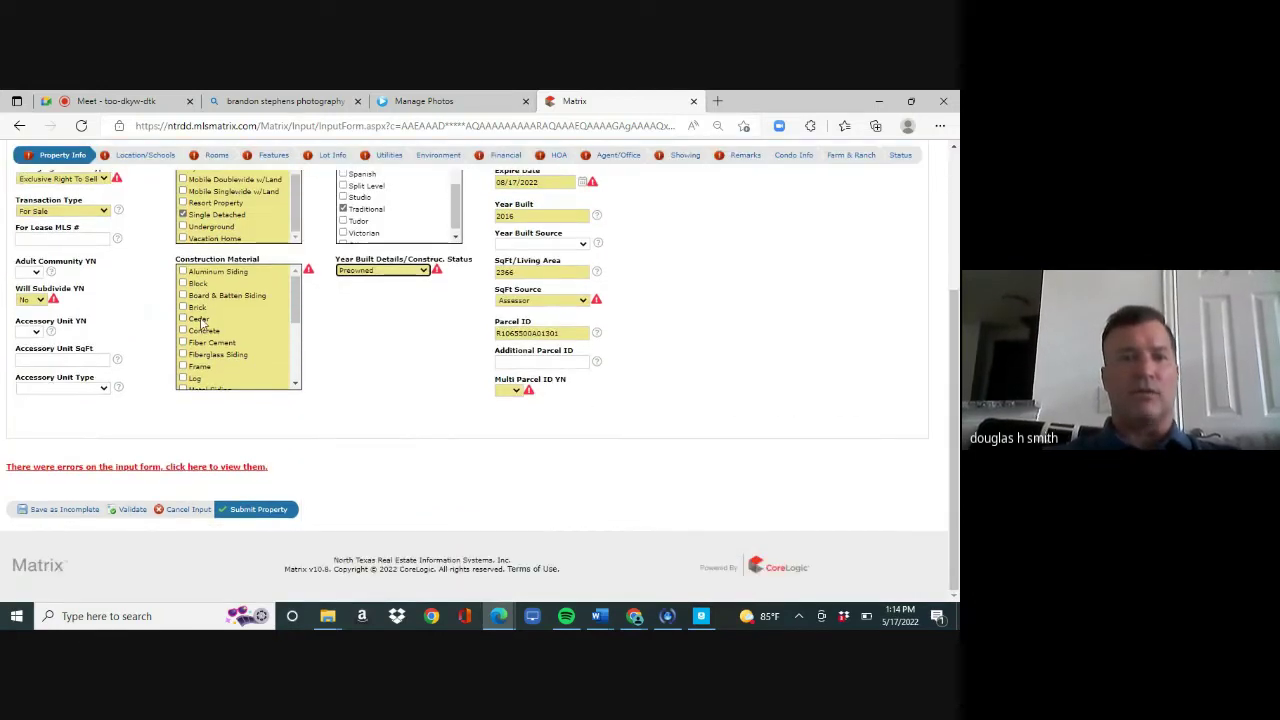
left_click(183, 307)
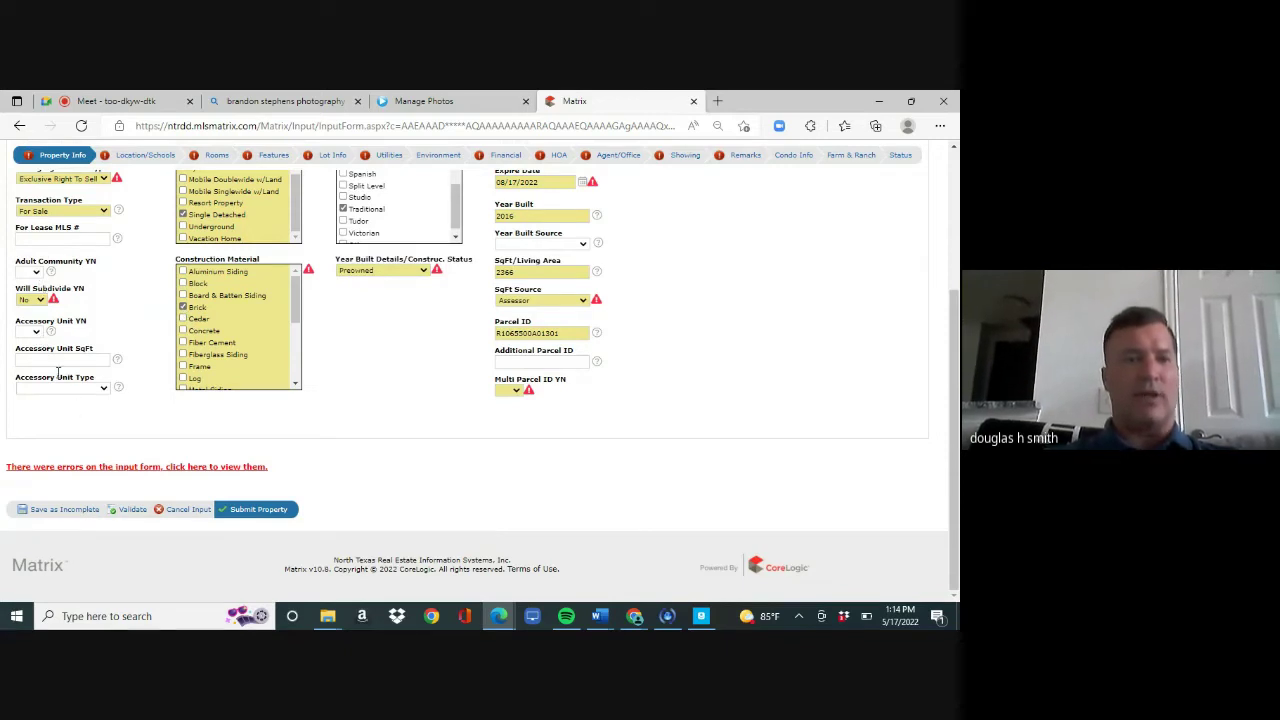
left_click(517, 391)
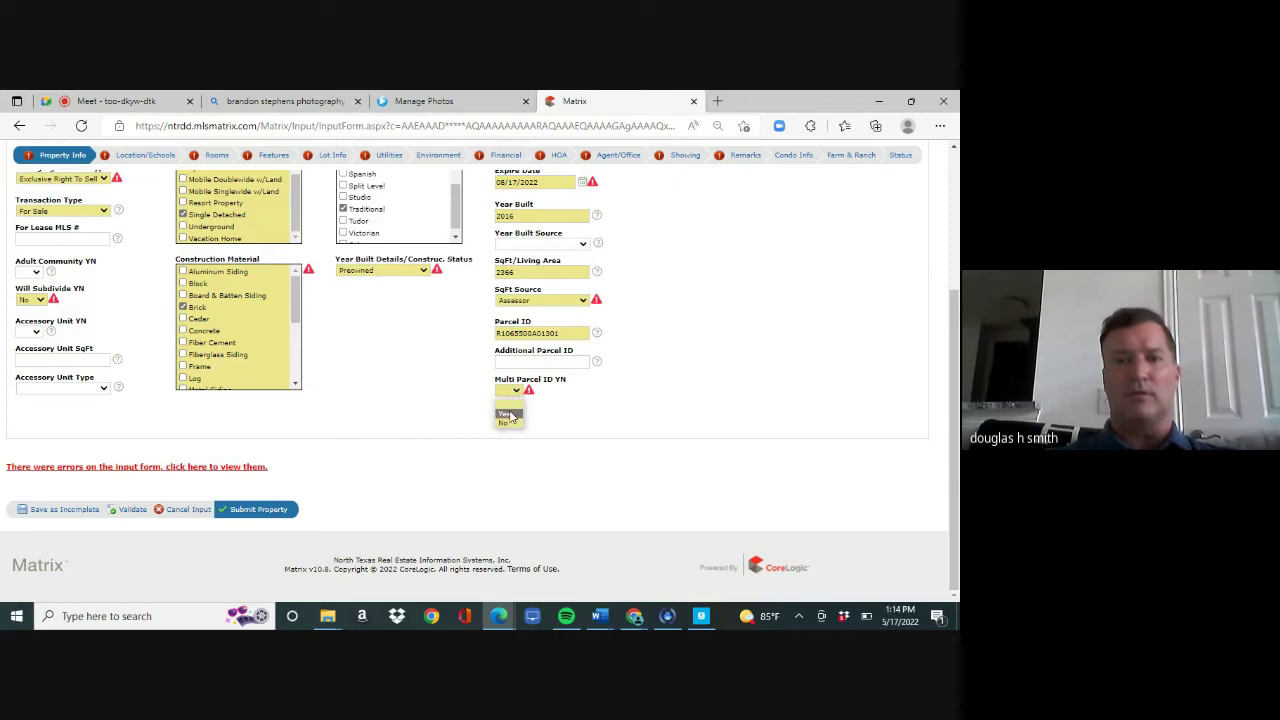
left_click(509, 425)
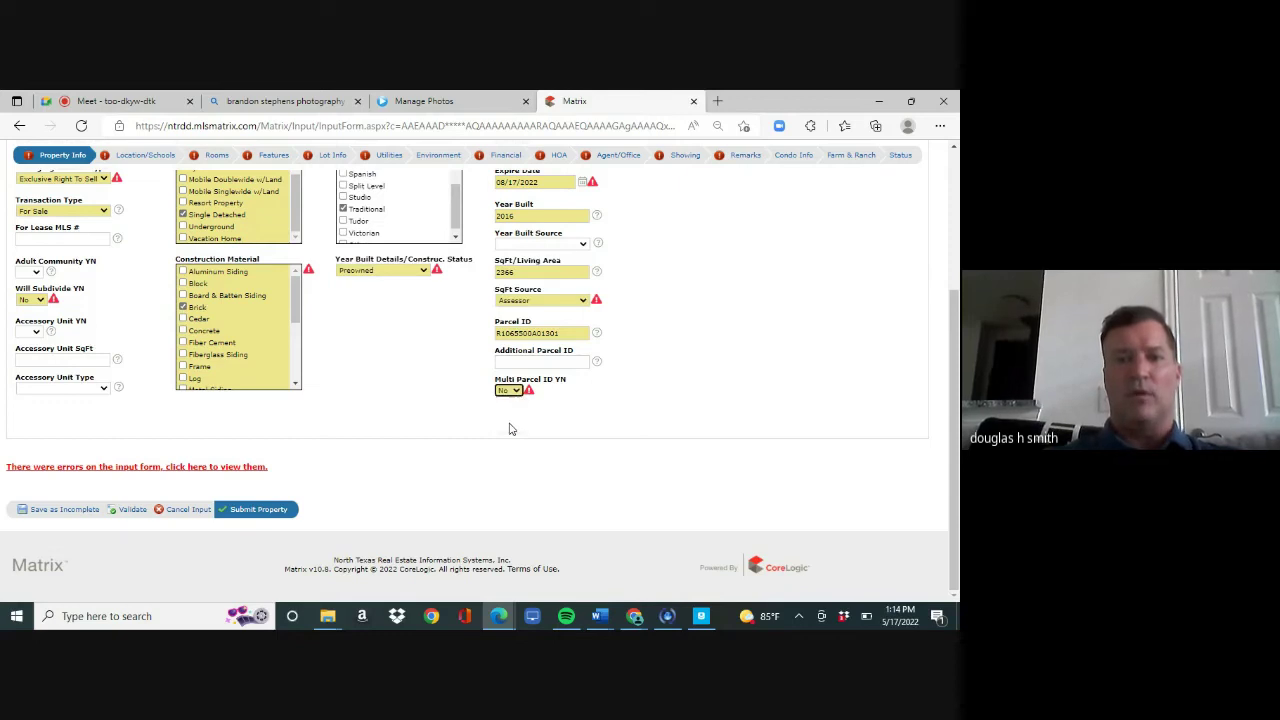
left_click(266, 513)
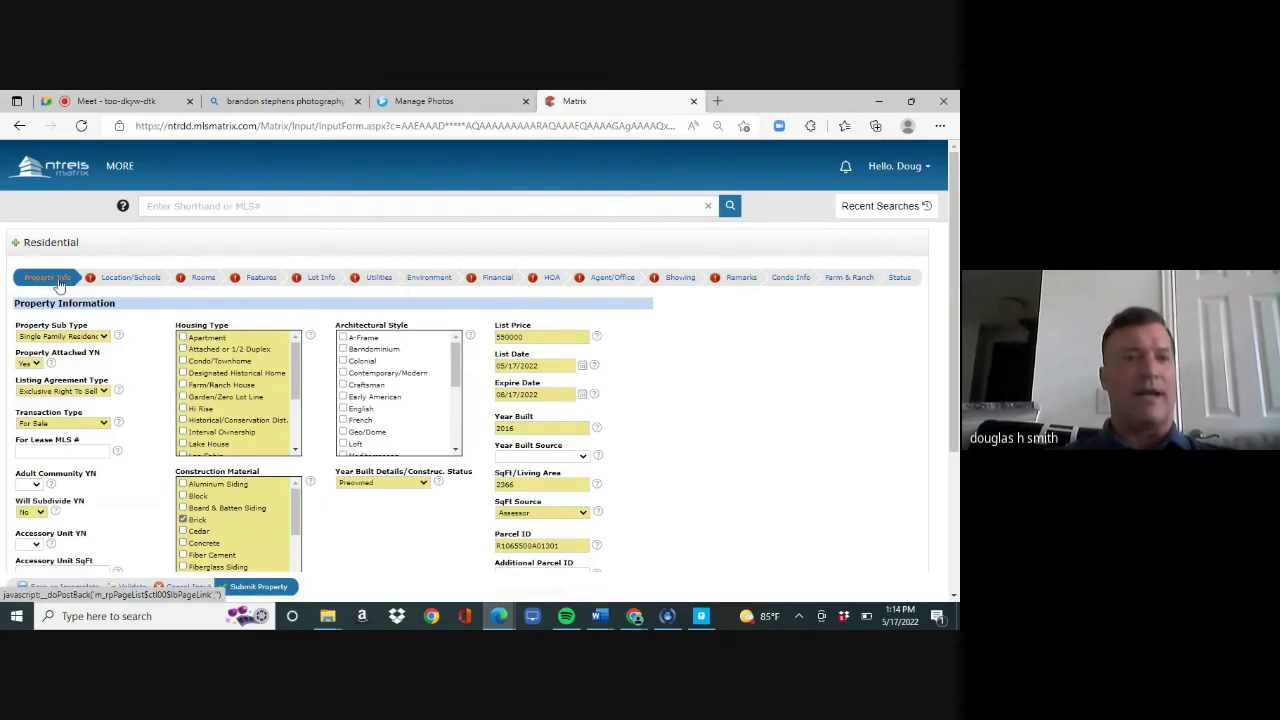
Step: Select George W Bush elementary and Mcmillan junior high, then switch to the Meet call
left_click(133, 282)
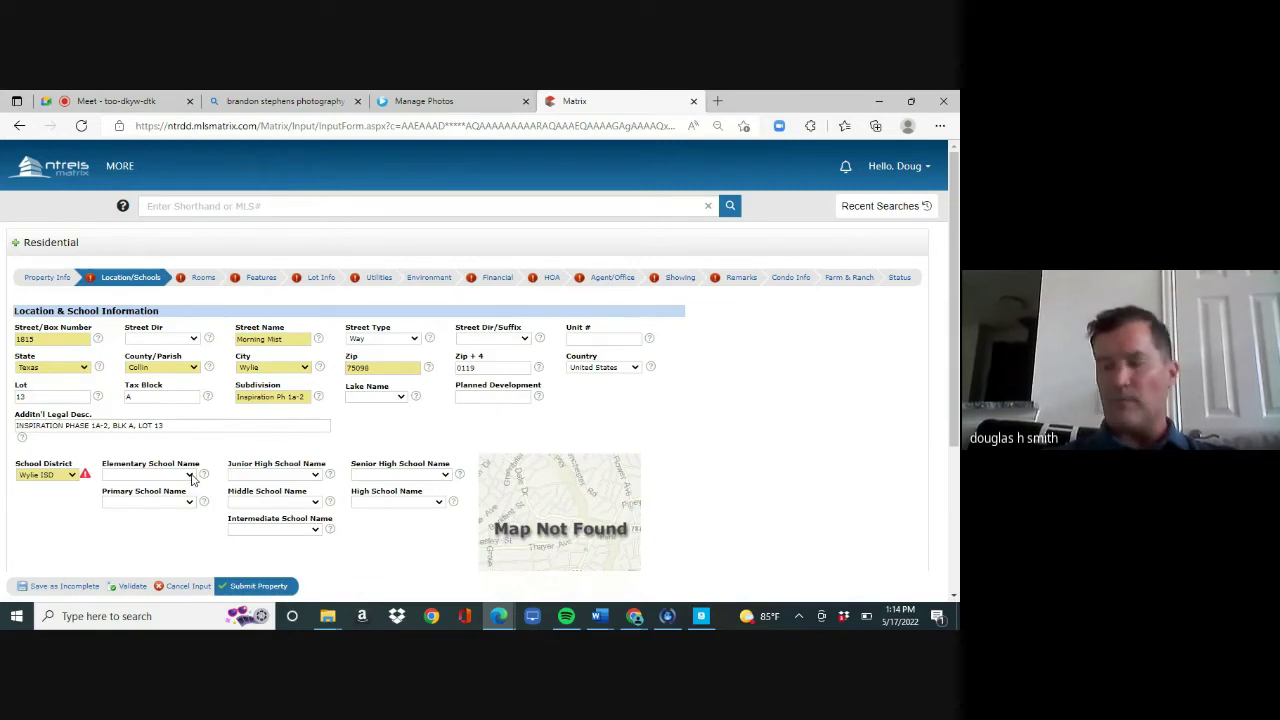
left_click(190, 476)
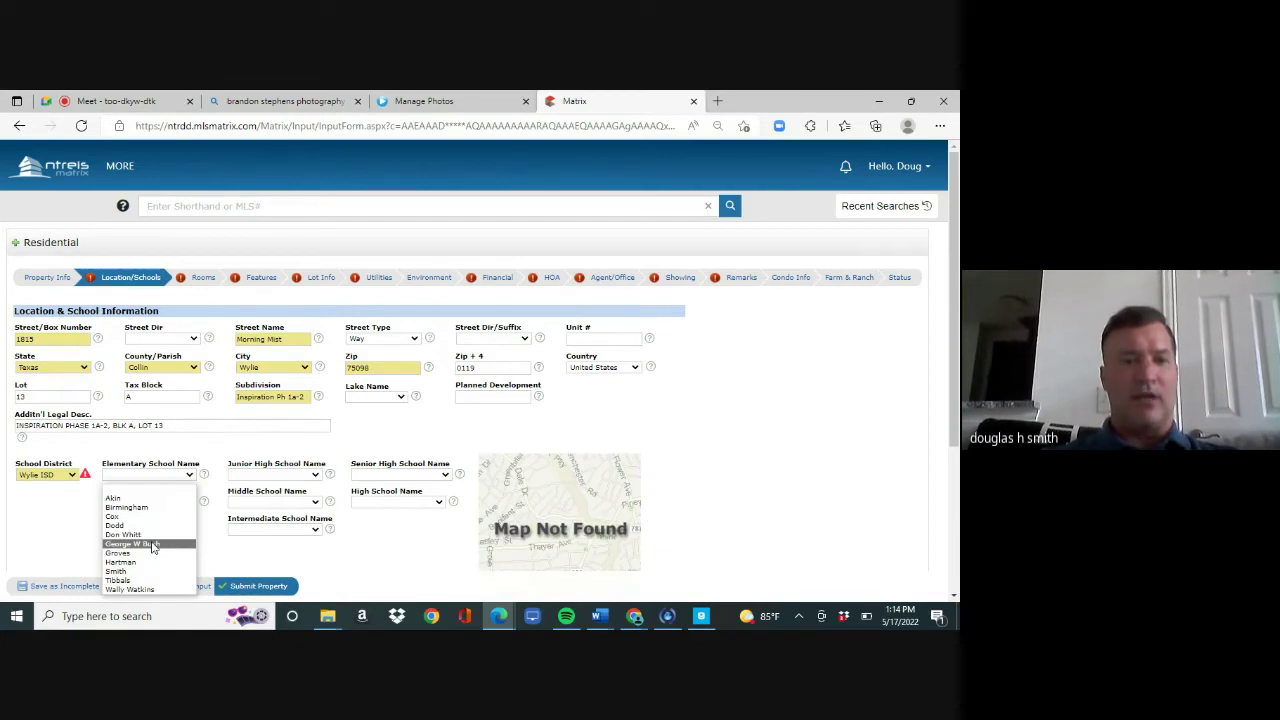
left_click(150, 544)
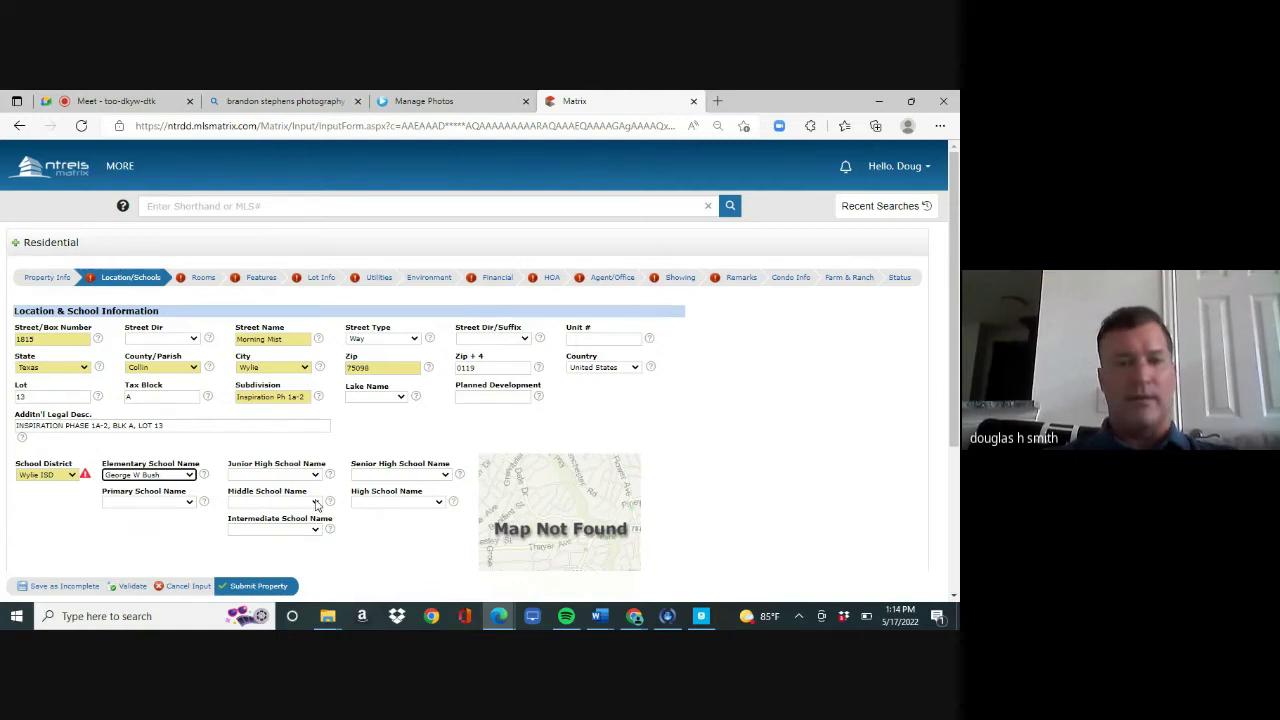
left_click(316, 475)
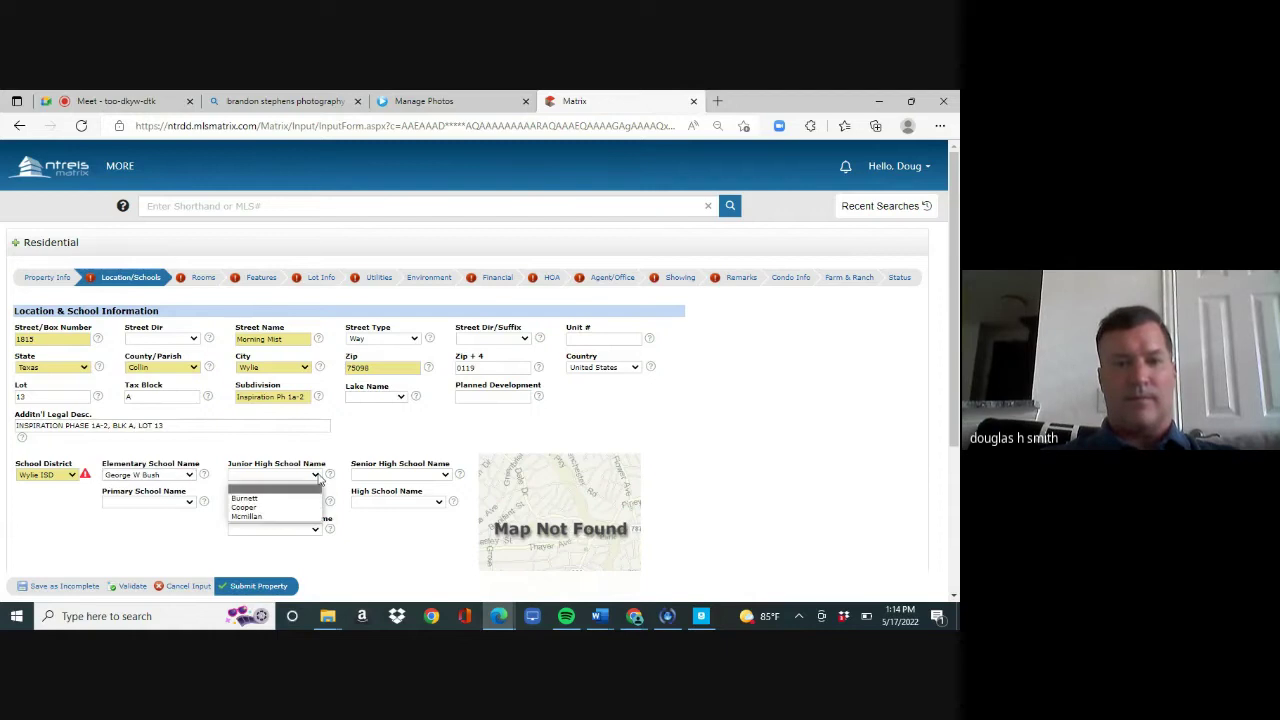
left_click(302, 516)
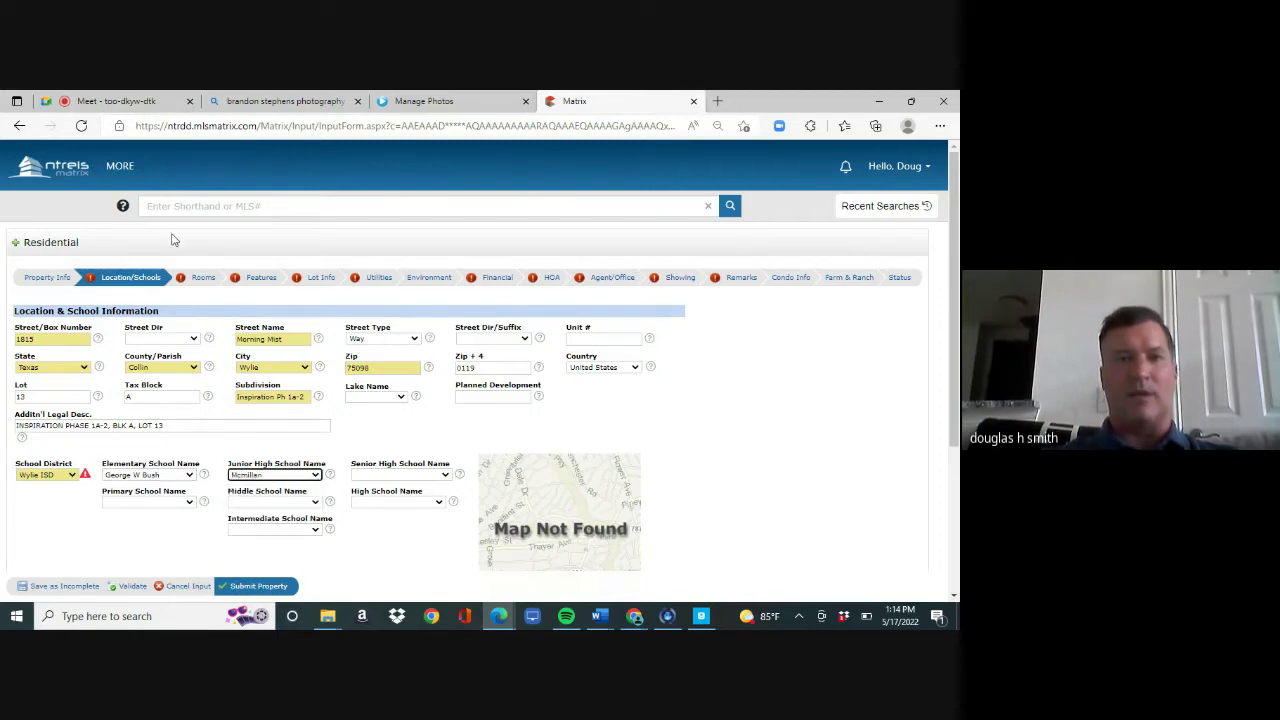
left_click(140, 106)
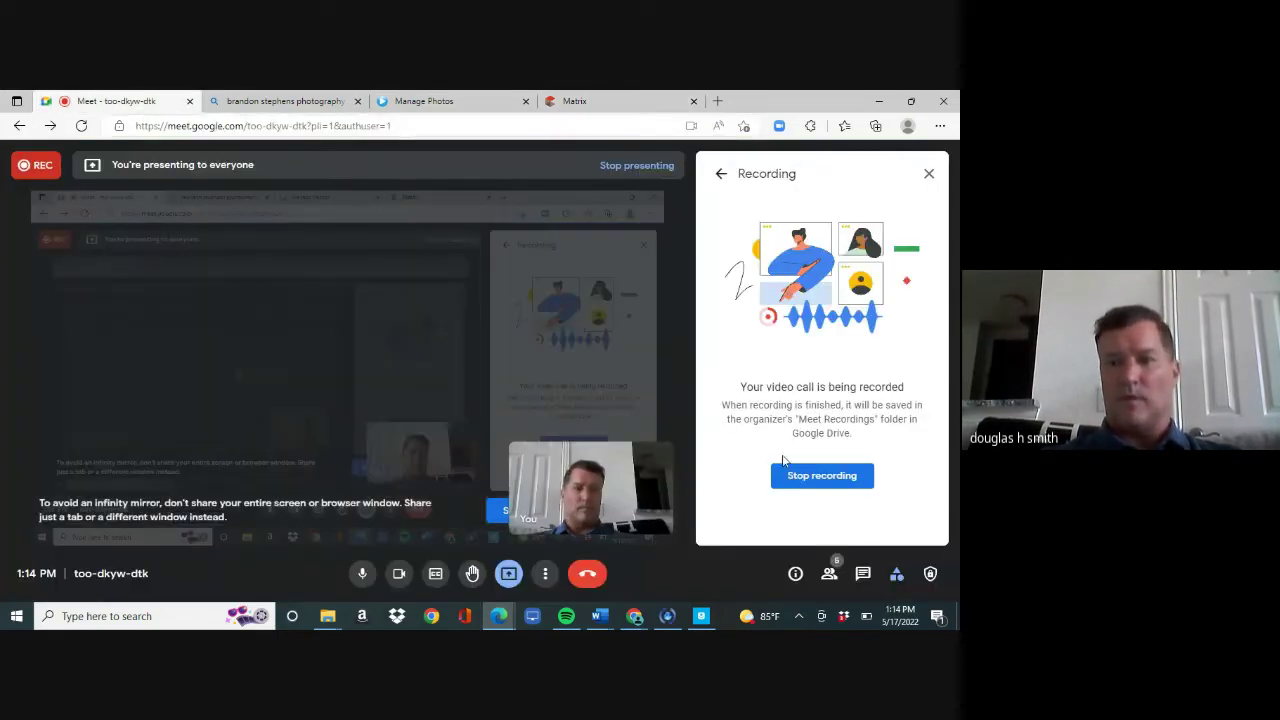
Step: Mute one participant for everyone from the People panel, then go back to Matrix
left_click(827, 573)
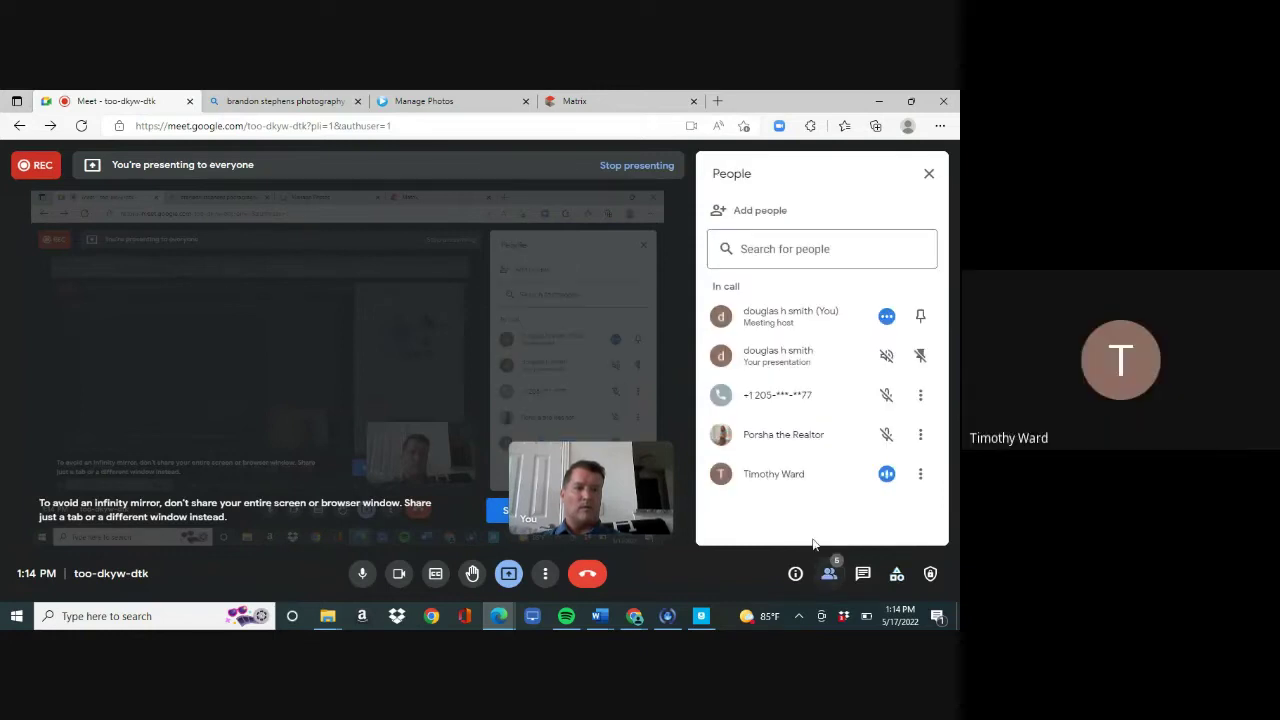
left_click(886, 473)
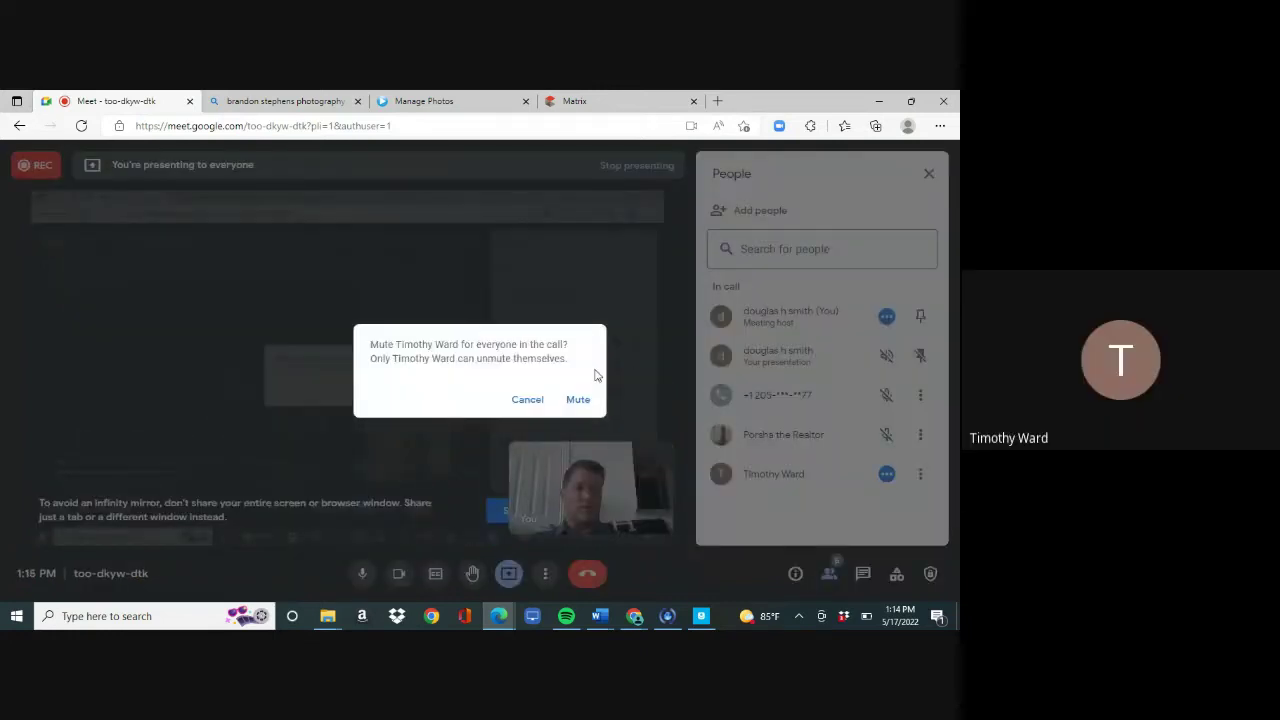
left_click(576, 402)
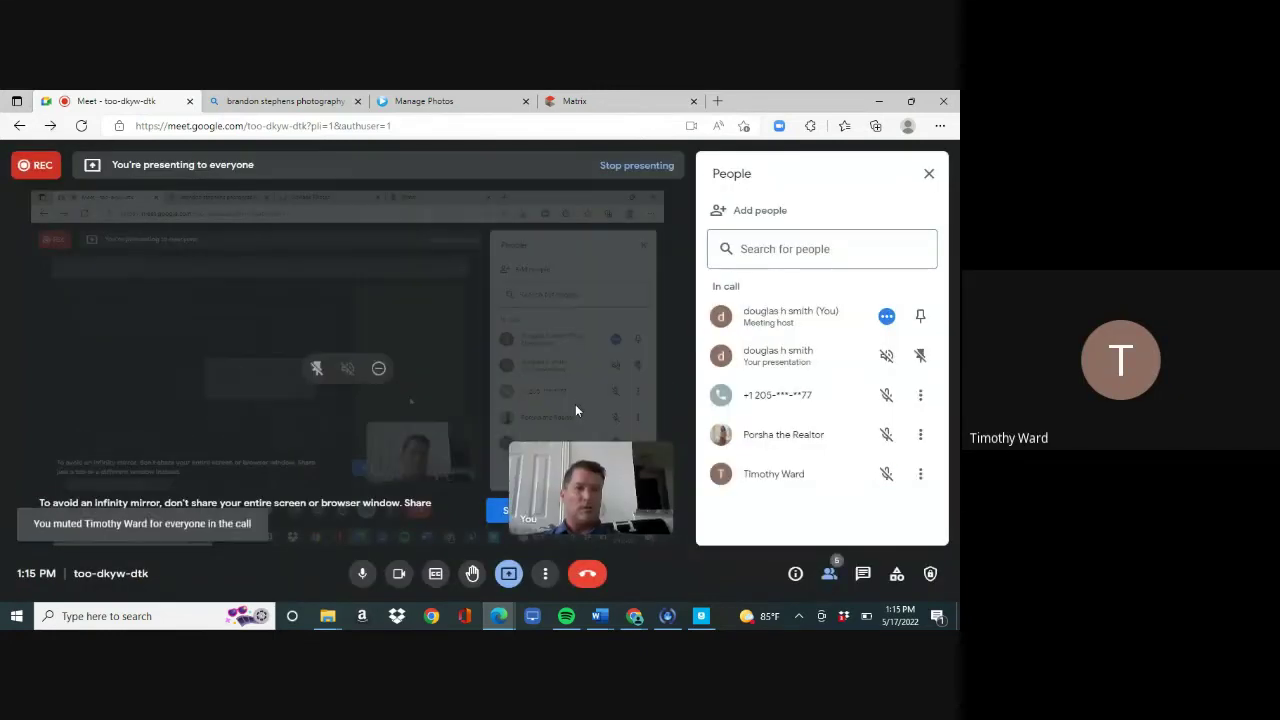
left_click(603, 108)
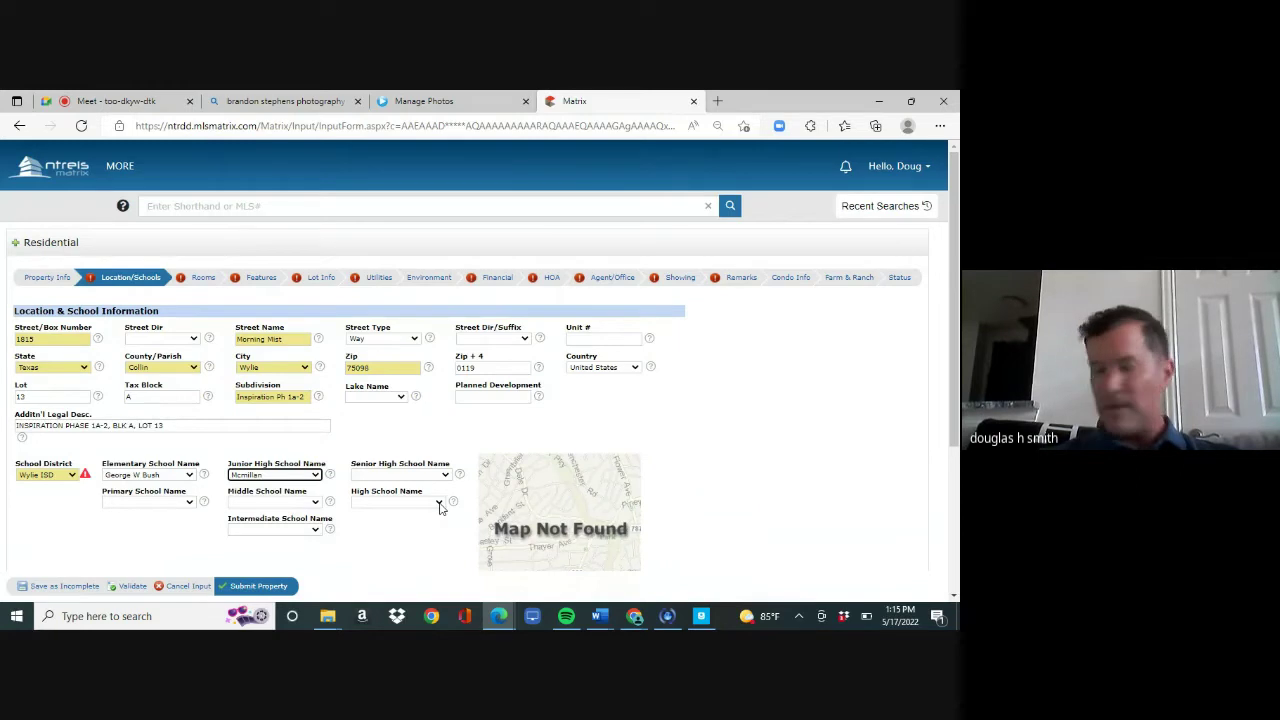
Step: Choose Wylie East high school, submit to reload the map, and go to Room Details
left_click(439, 504)
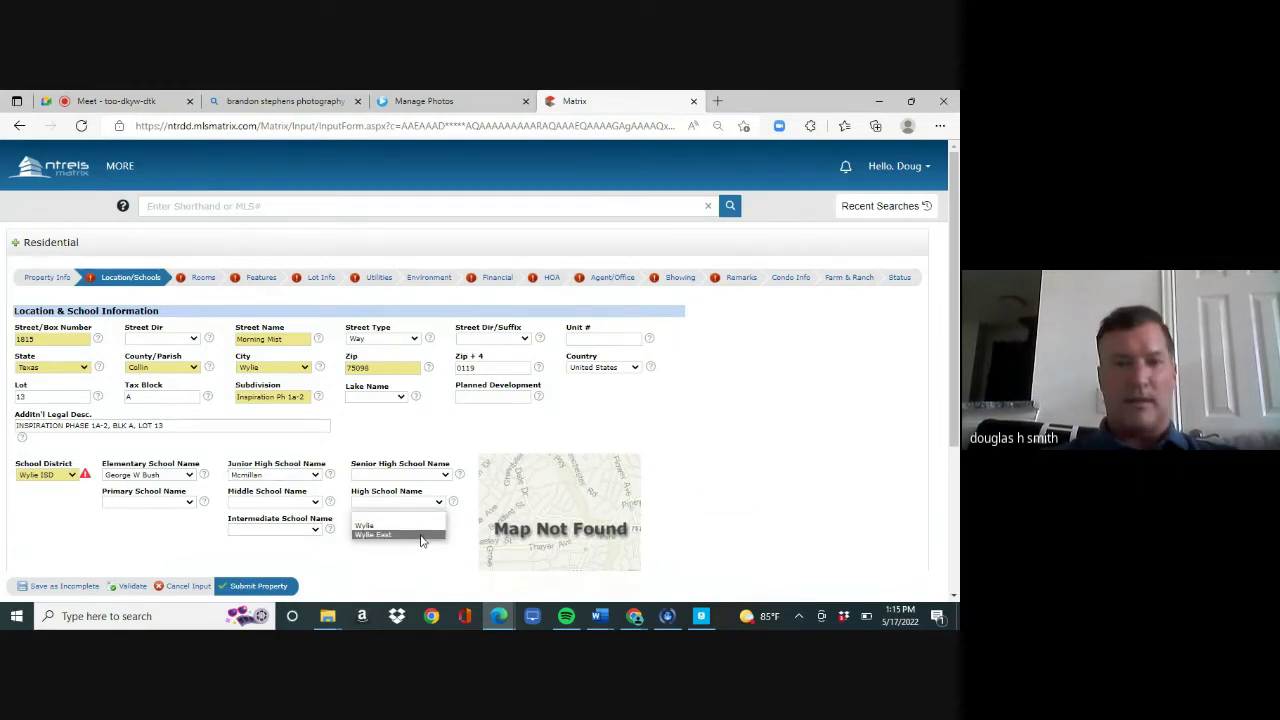
left_click(421, 540)
scroll(936, 306, "down", 1)
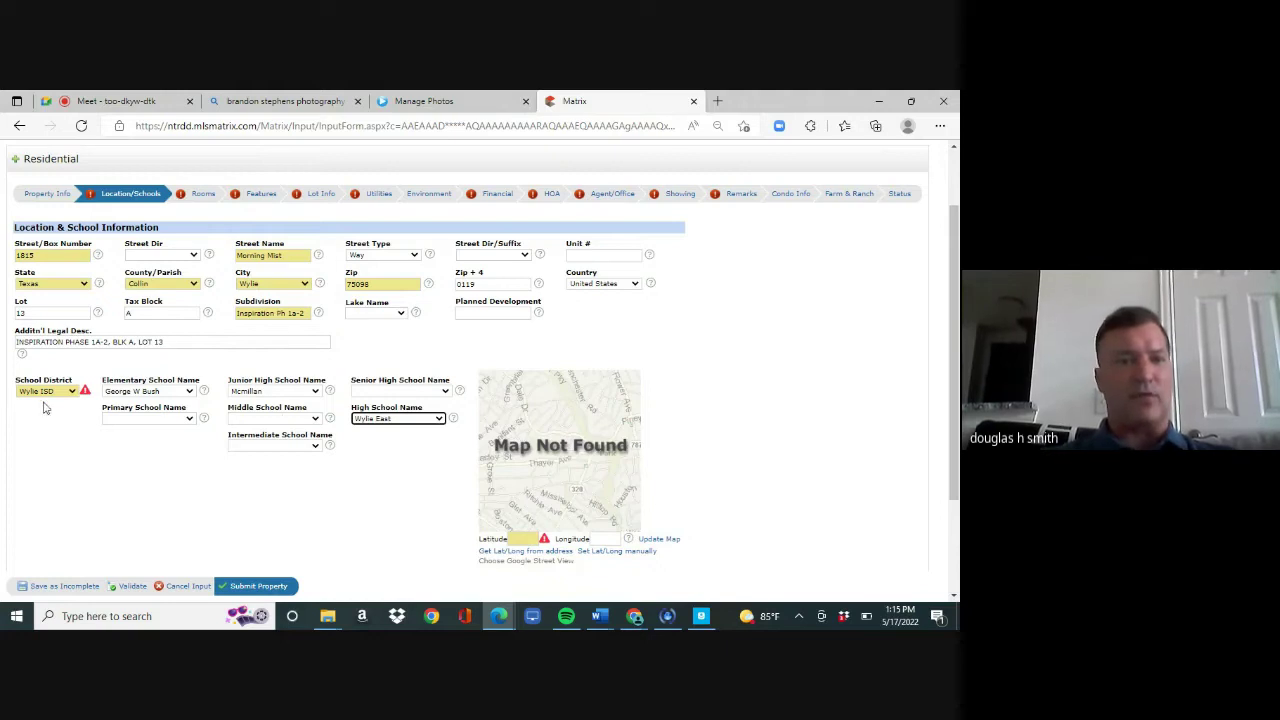
left_click(267, 590)
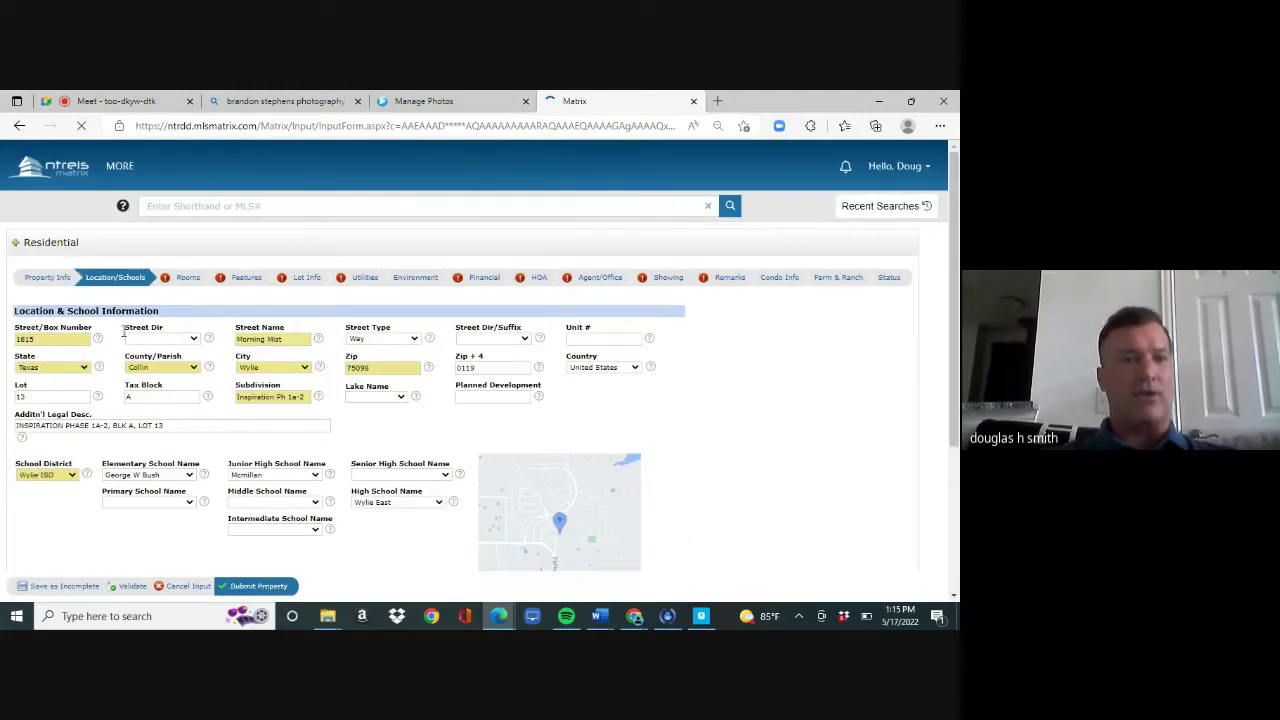
left_click(187, 280)
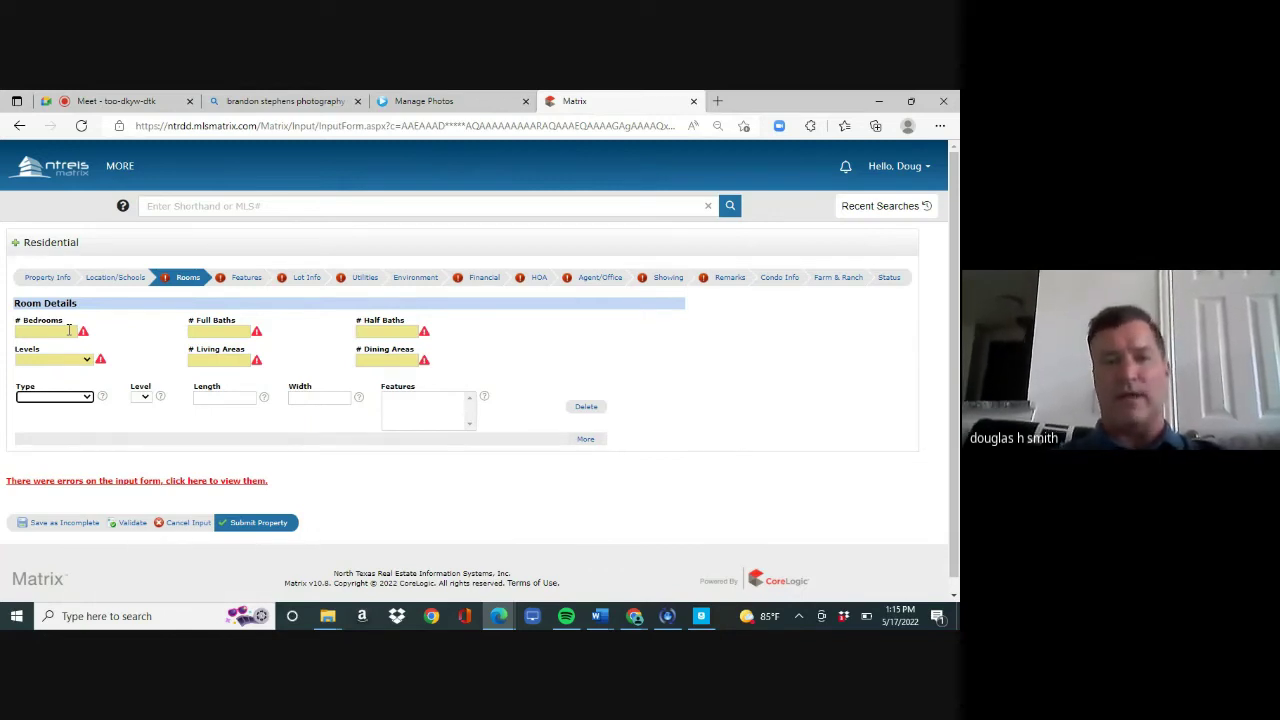
Step: Enter 4 bedrooms, 3 full and 0 half baths, One level, 1 living and 1 dining area
left_click(69, 330)
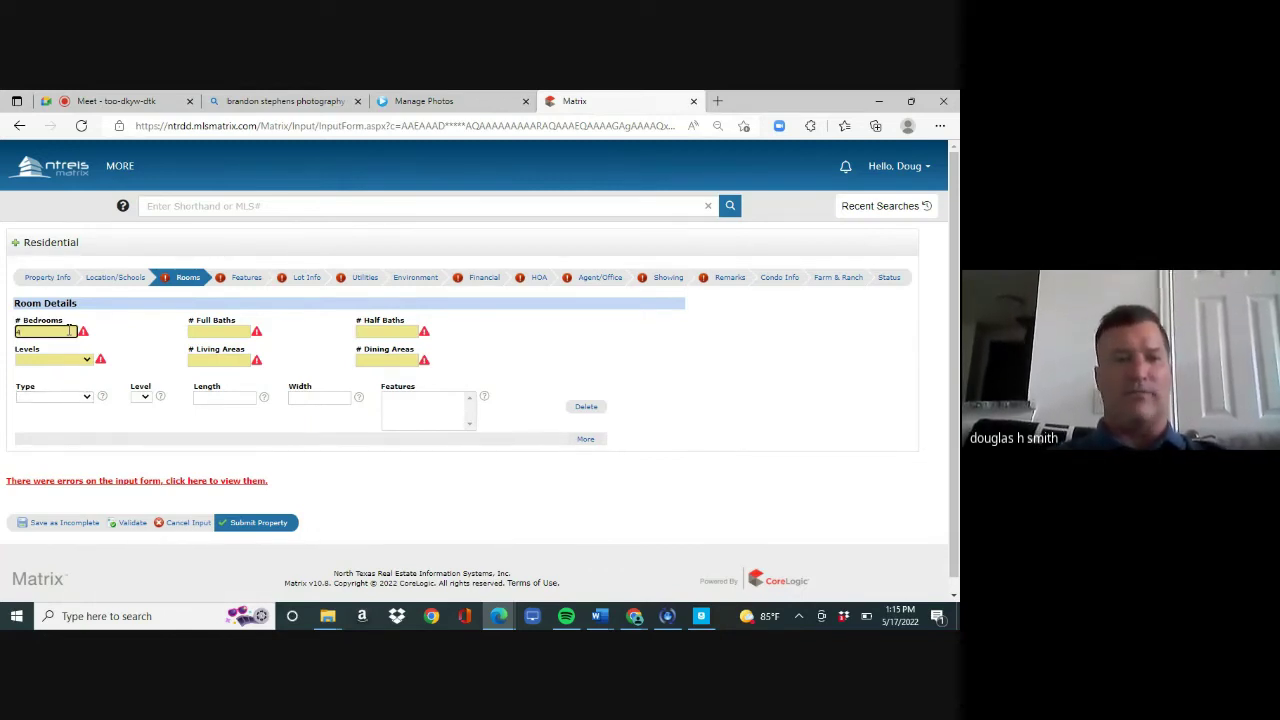
left_click(213, 331)
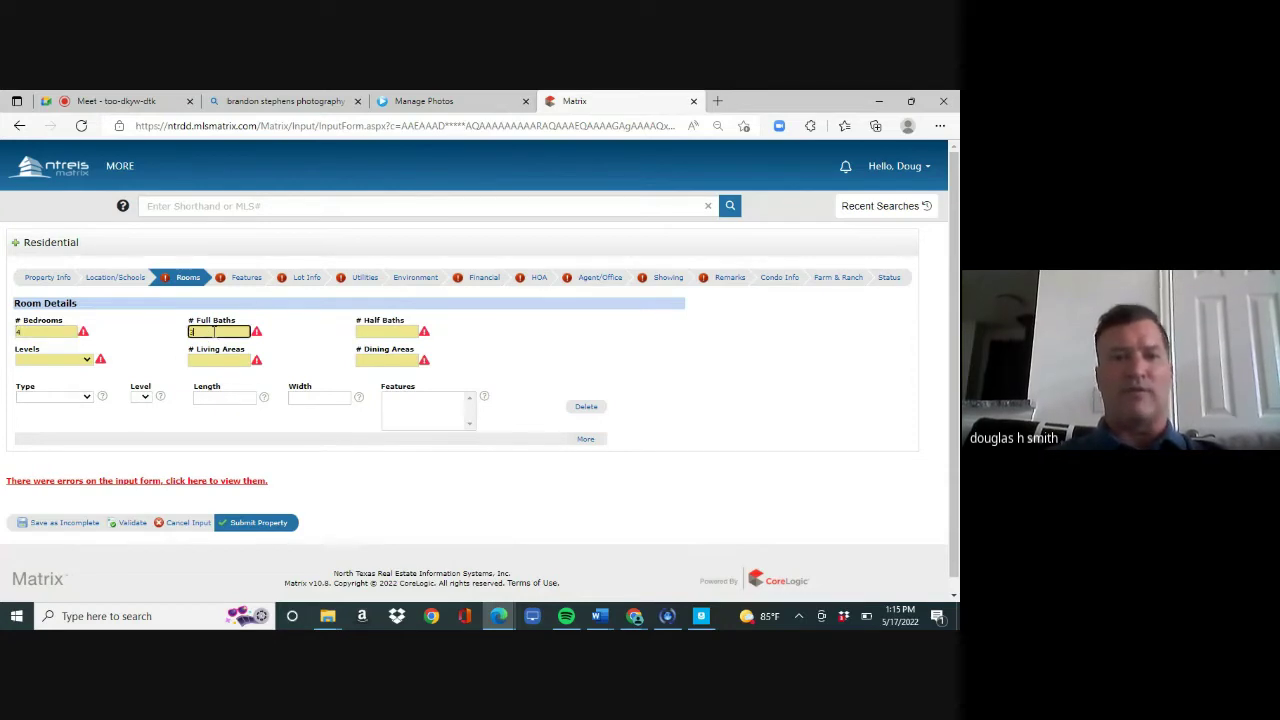
left_click(379, 336)
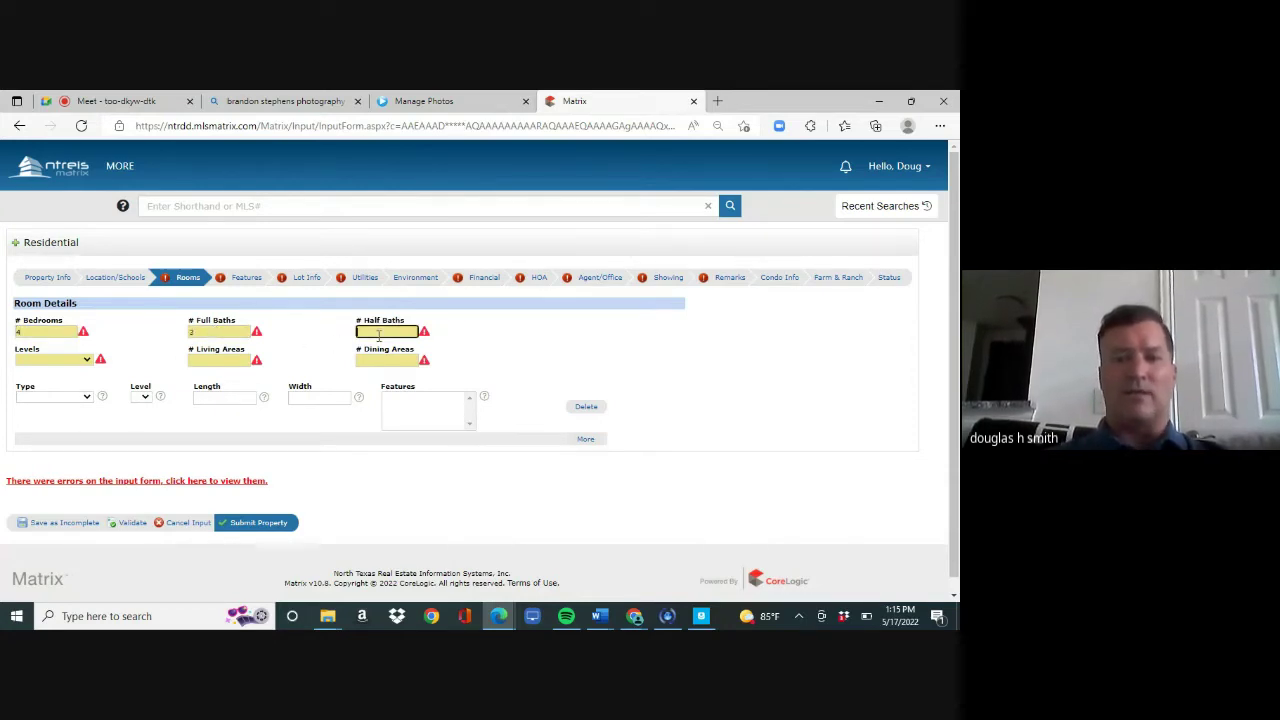
type("0")
left_click(82, 360)
left_click(73, 384)
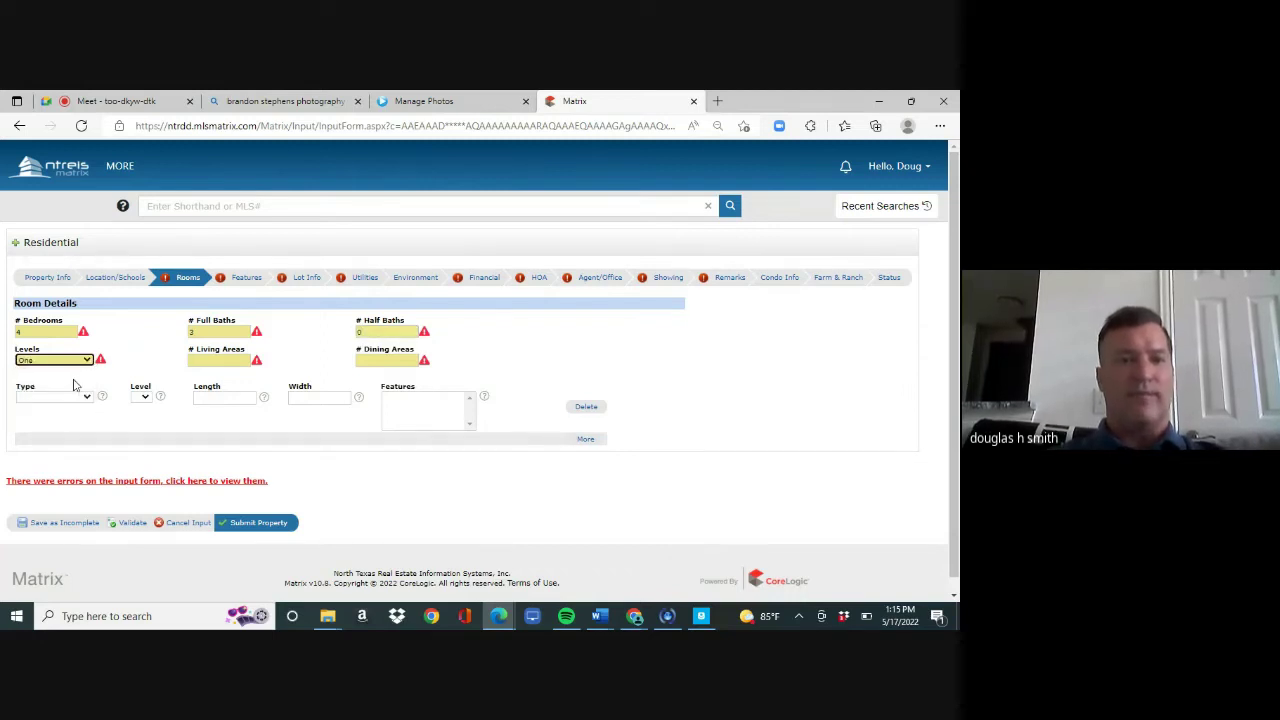
left_click(203, 361)
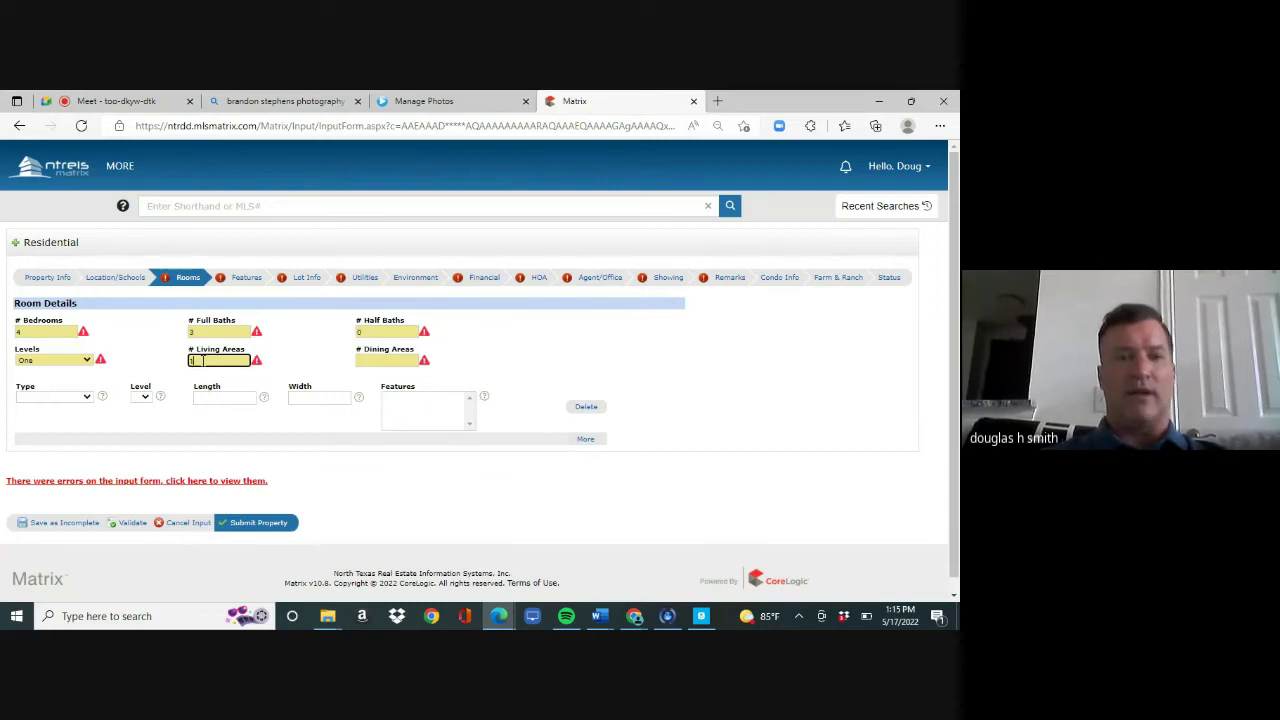
left_click(367, 363)
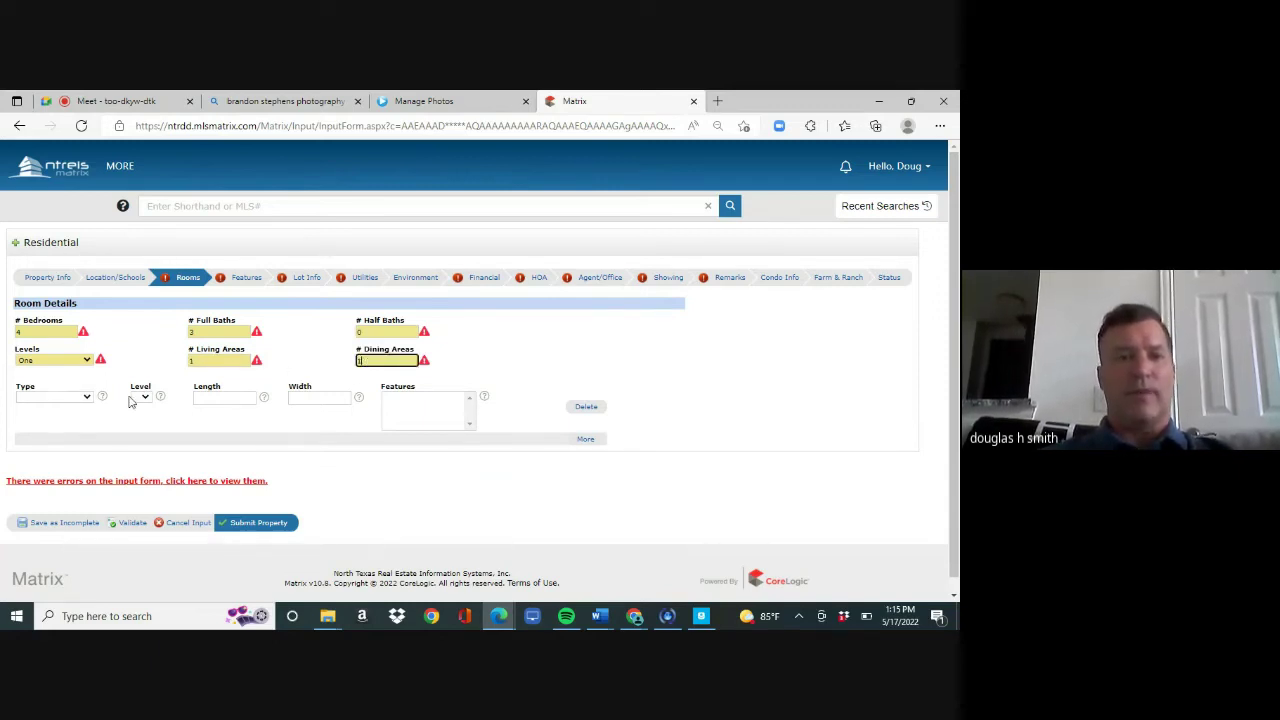
left_click(88, 398)
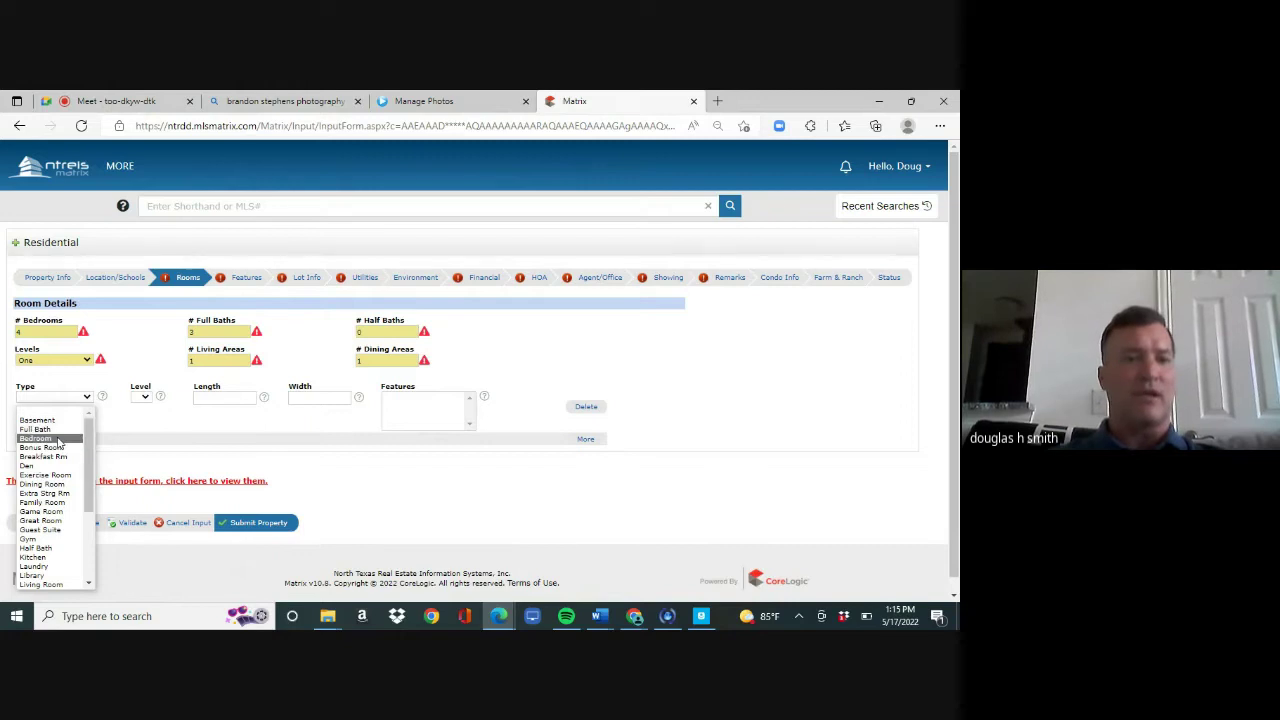
Step: Make the first room a level-1 Bedroom sized 16x15 with Split Bedrooms
left_click(57, 440)
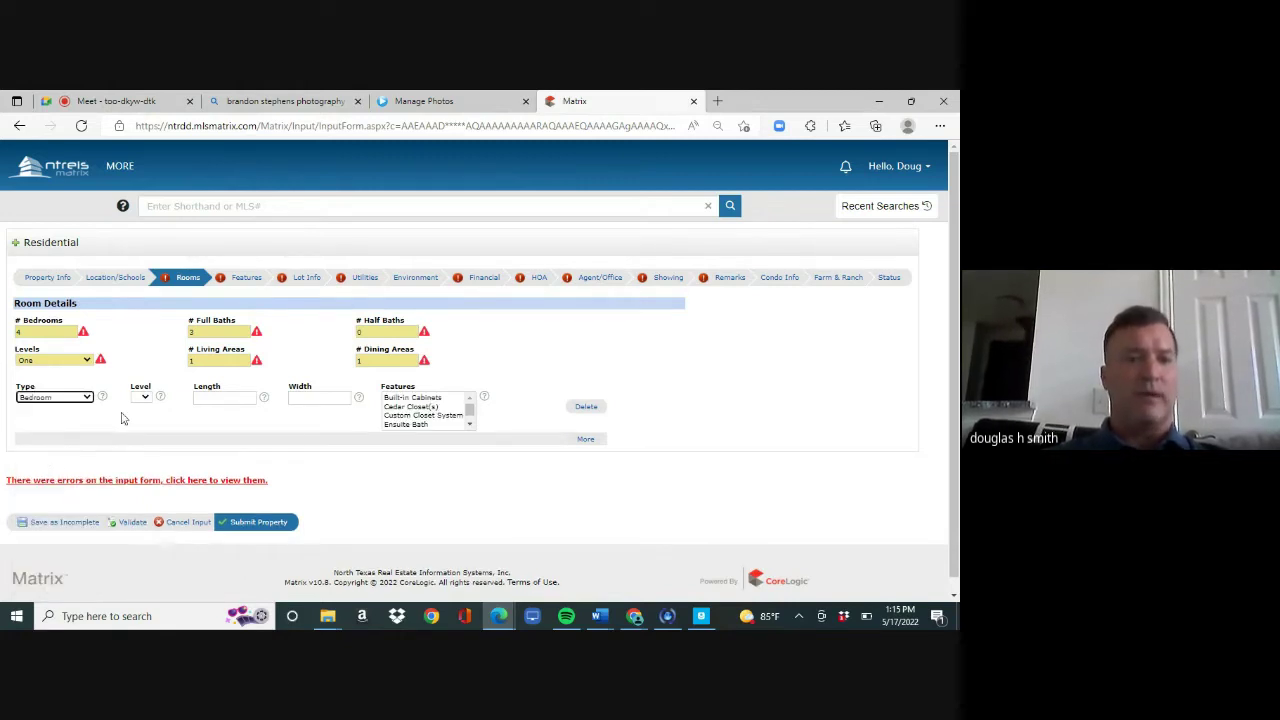
left_click(146, 398)
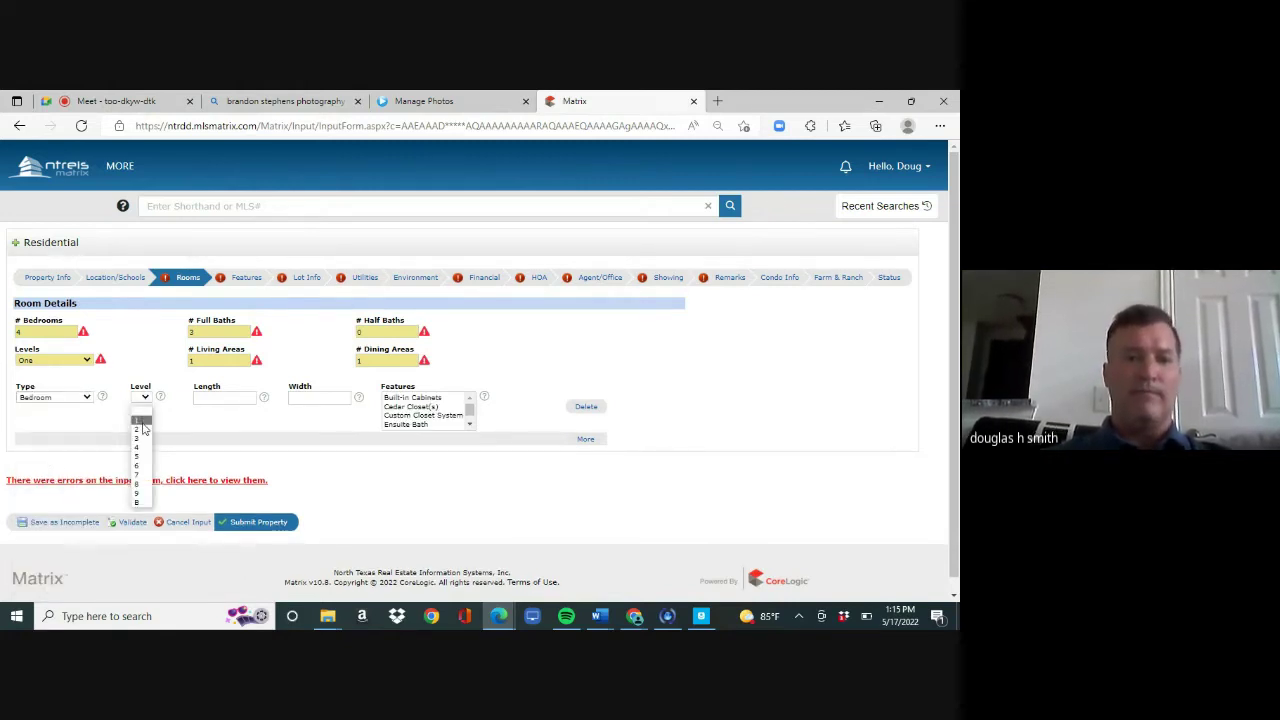
left_click(140, 414)
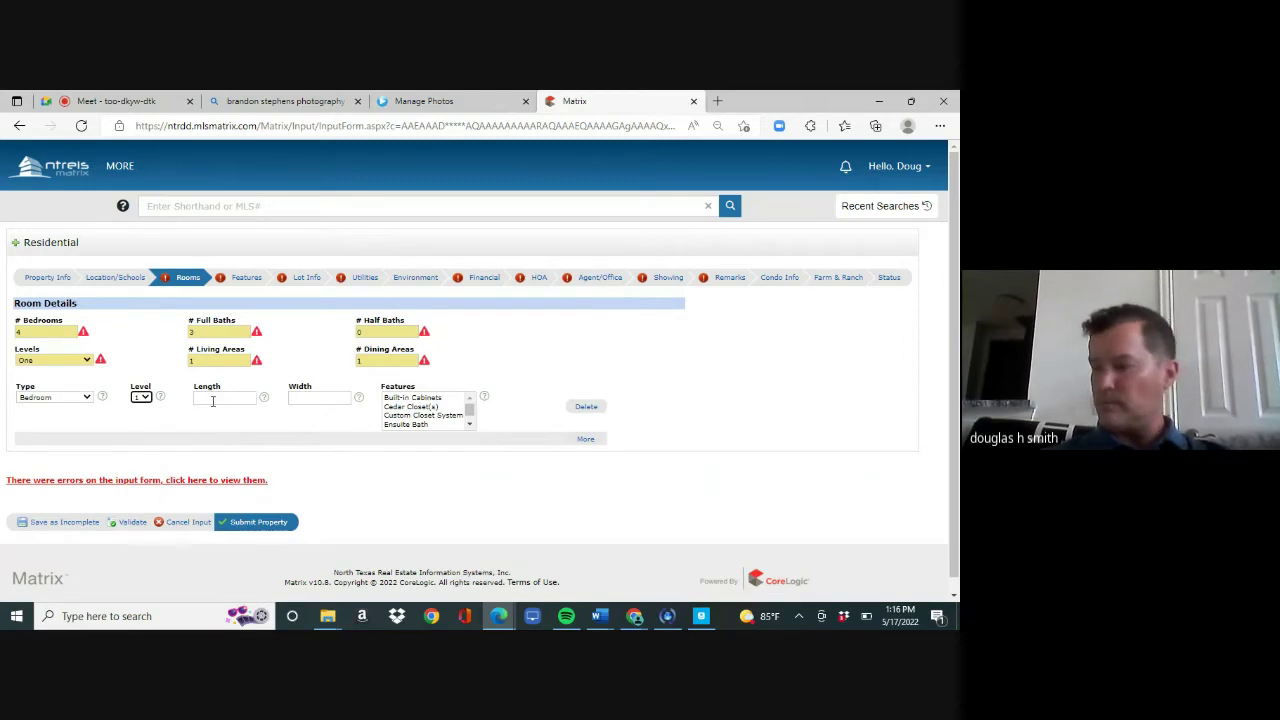
left_click(212, 399)
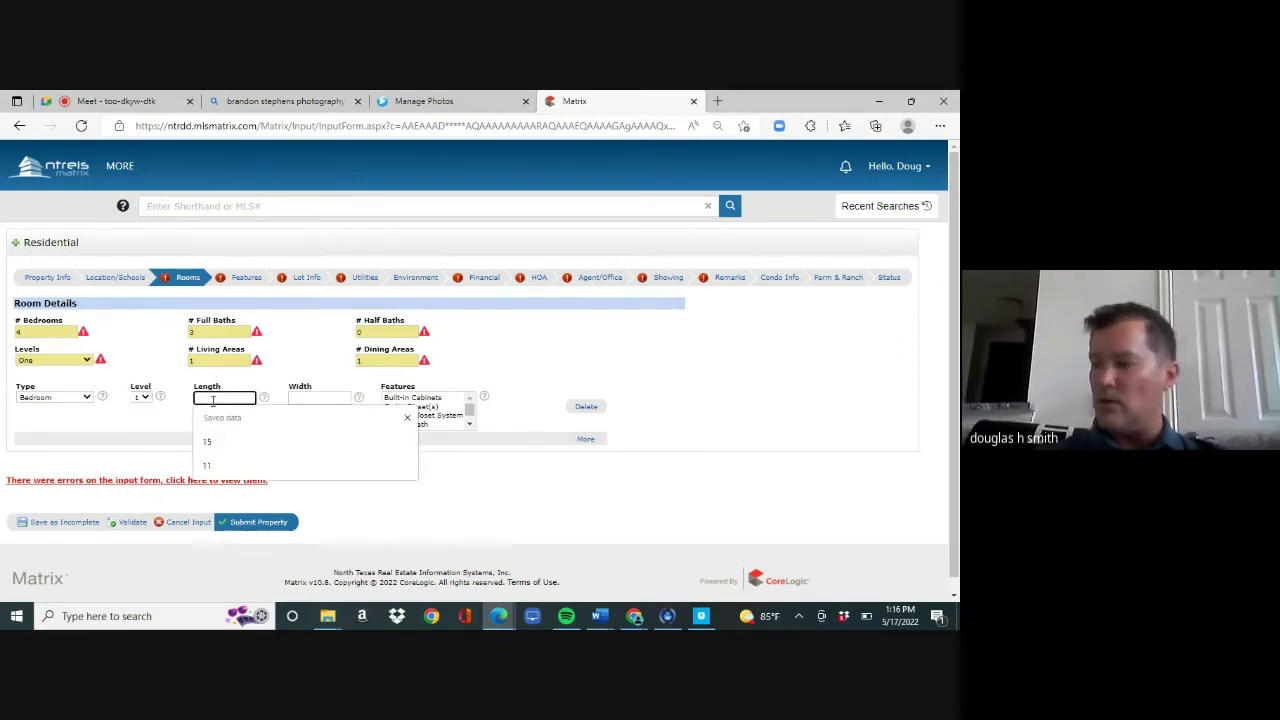
type("16")
key("Tab")
type("15")
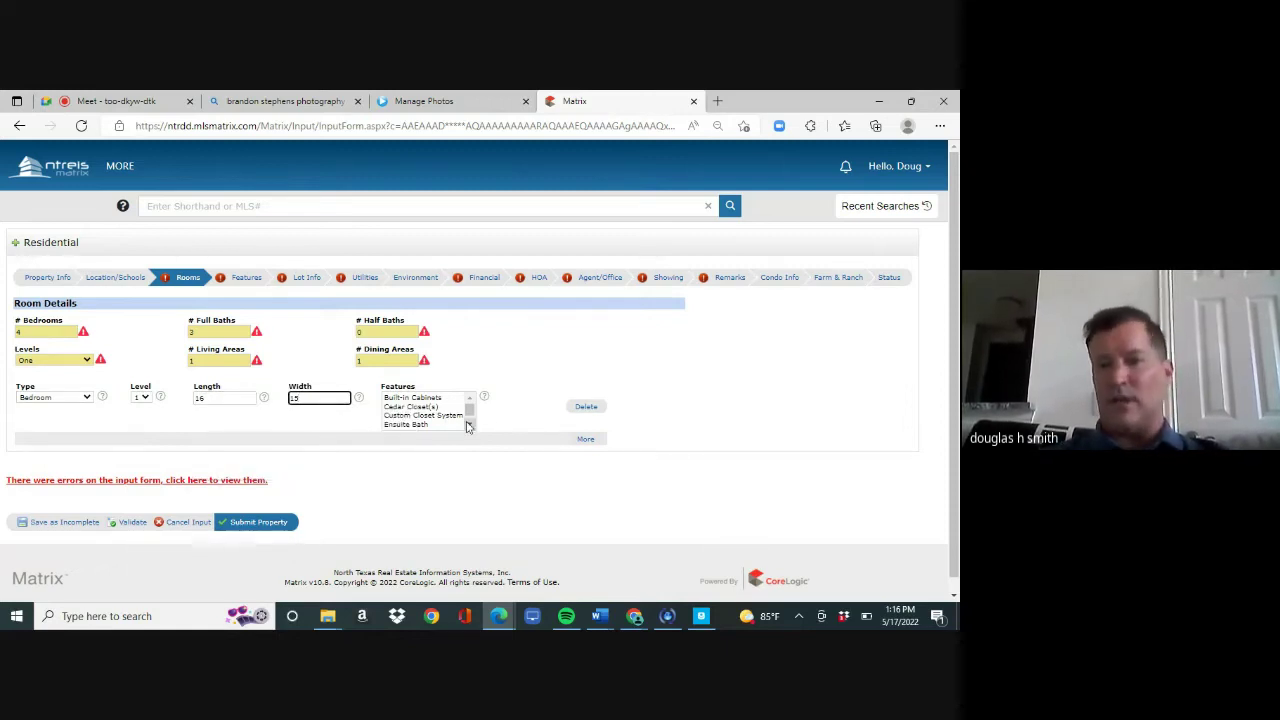
left_click(469, 427)
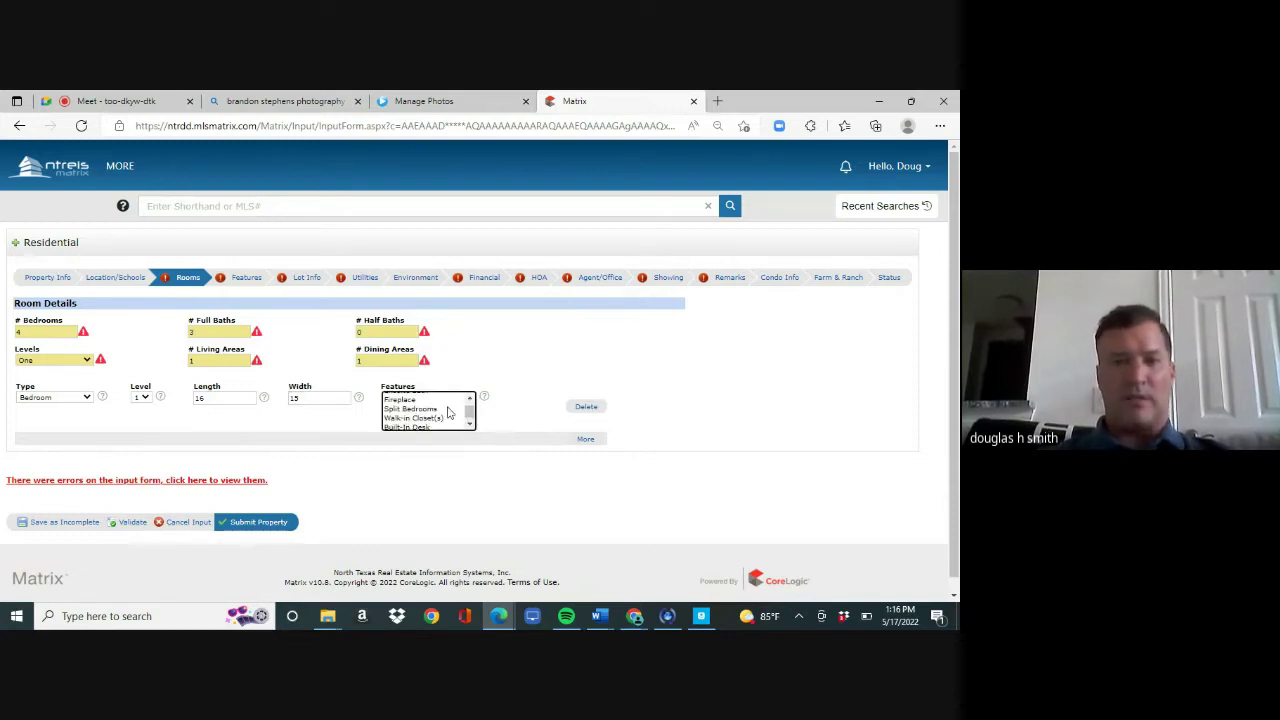
left_click(446, 409)
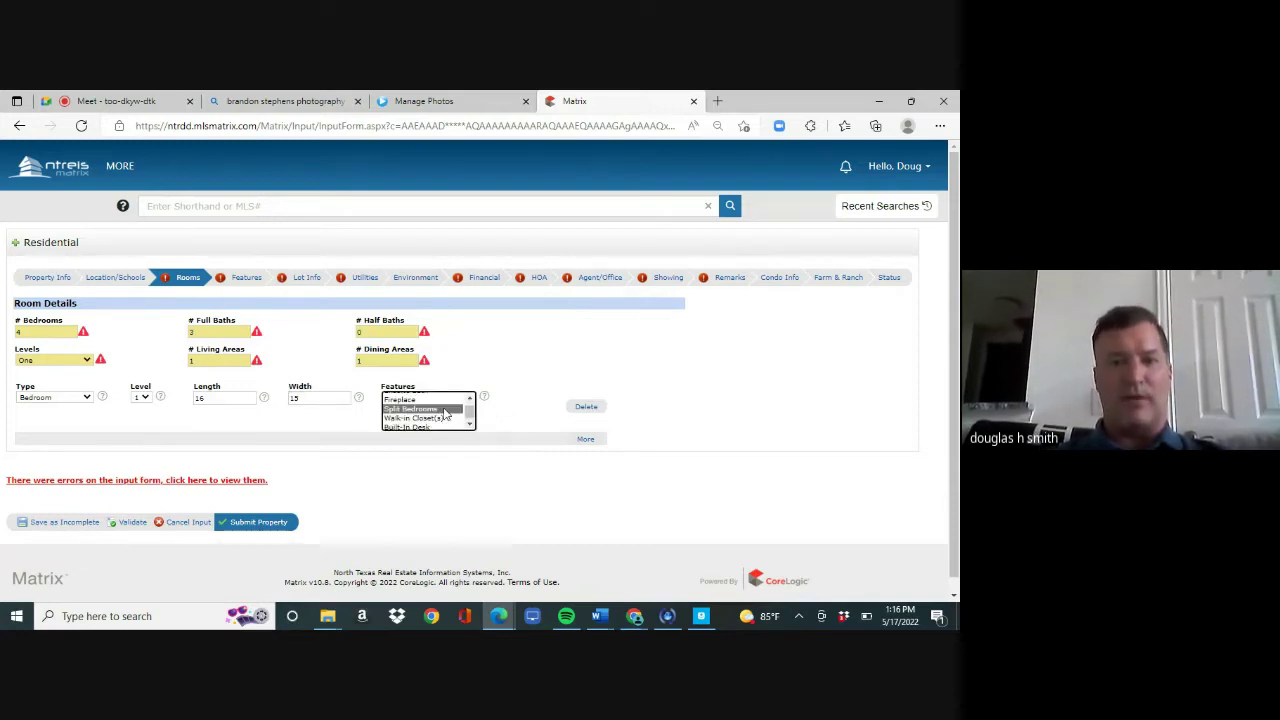
Step: Add a second level-1 Bedroom sized 12x11, marked Split Bedrooms
left_click(586, 441)
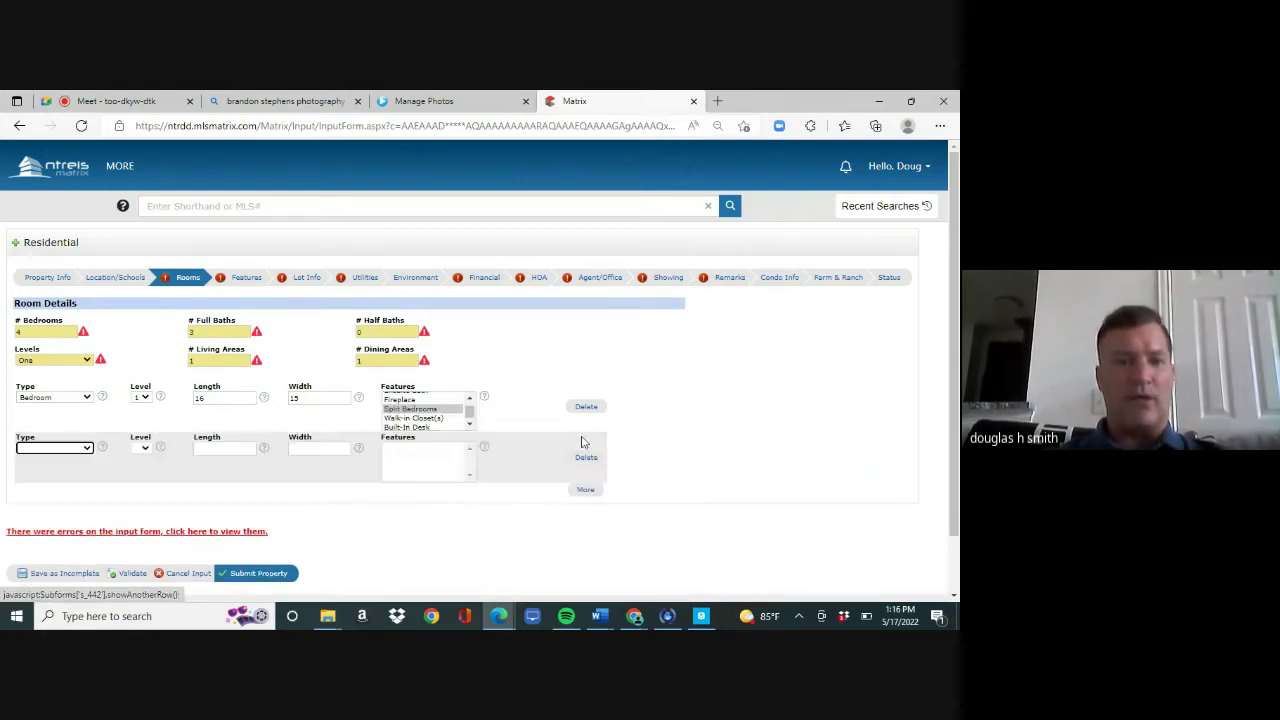
left_click(88, 450)
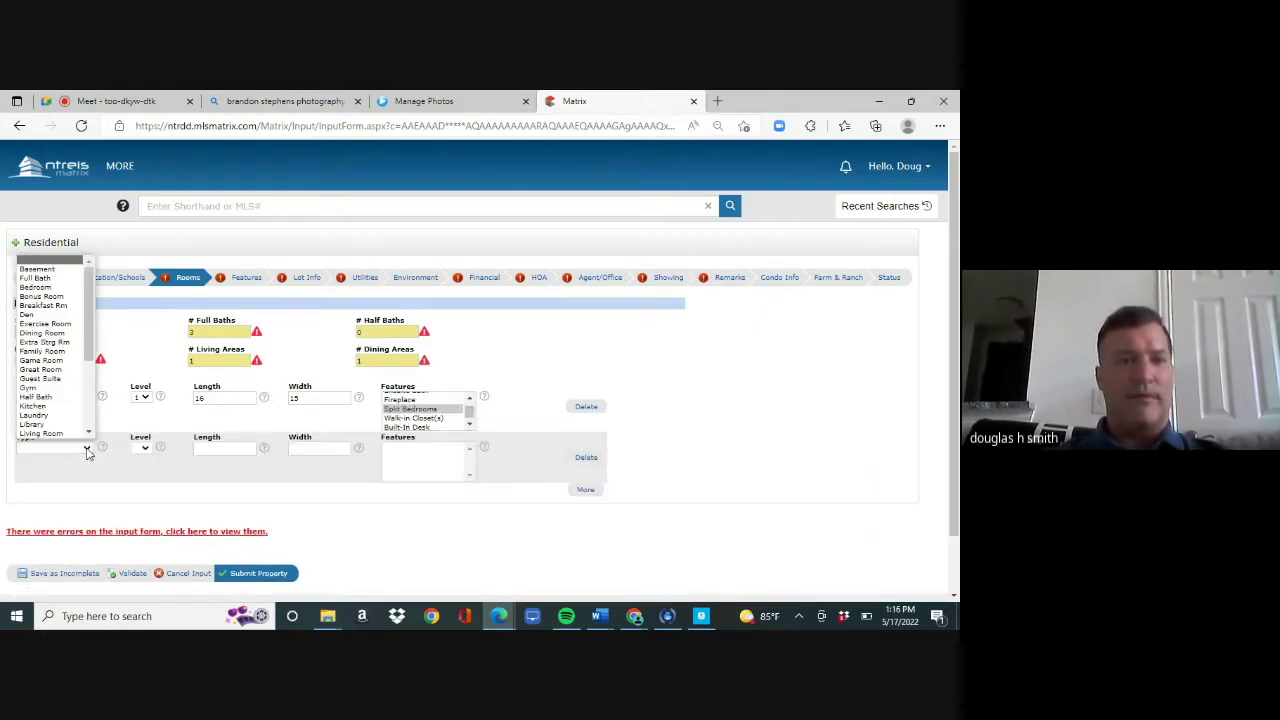
left_click(50, 288)
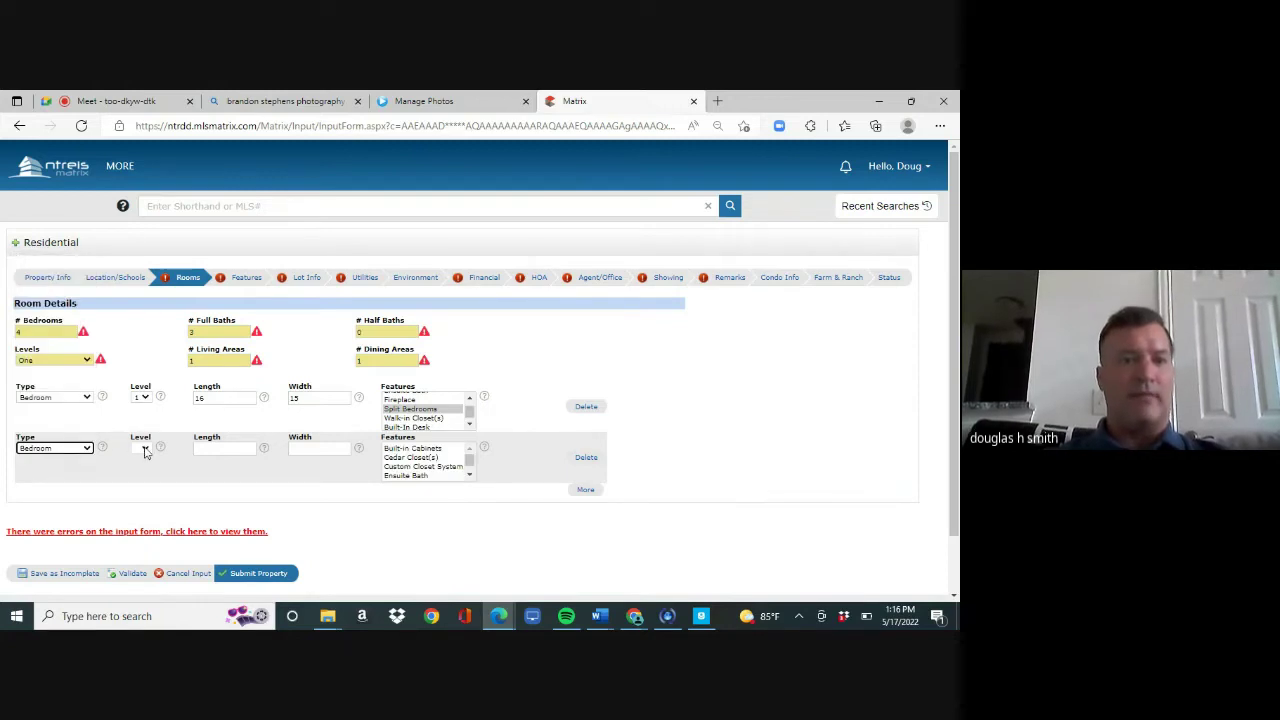
left_click(144, 448)
left_click(141, 473)
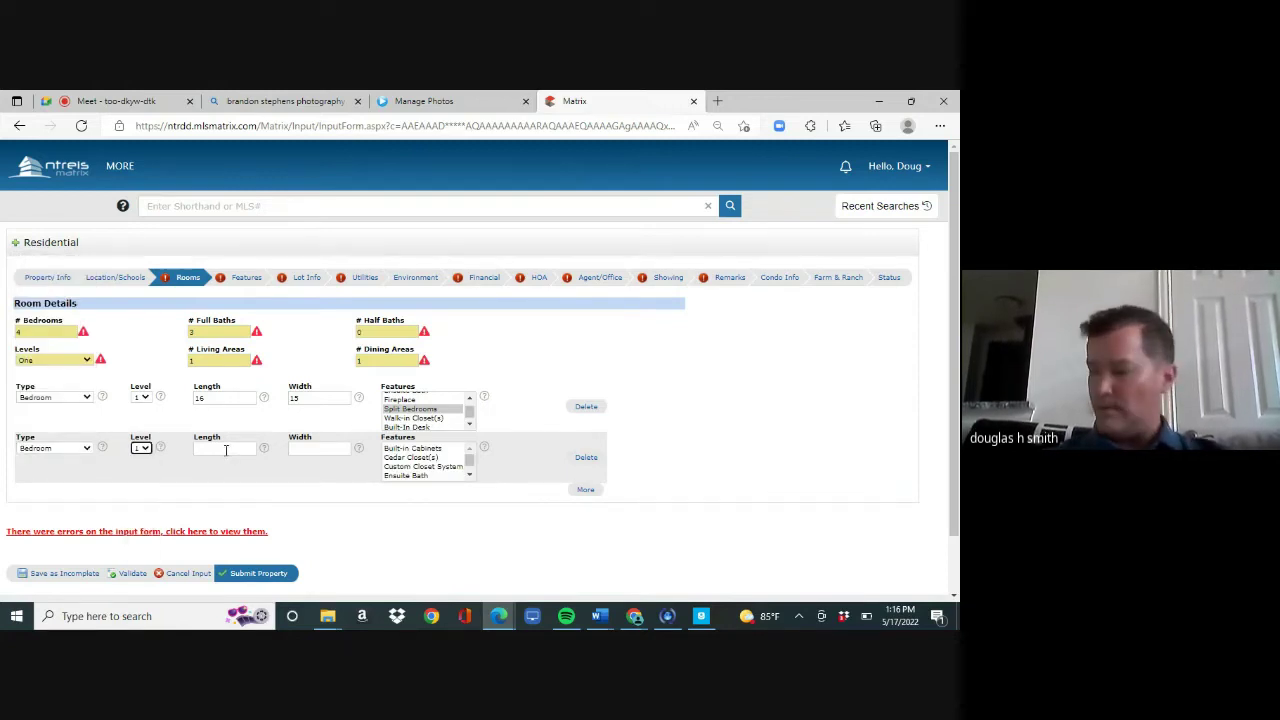
left_click(226, 450)
type("12")
left_click(310, 449)
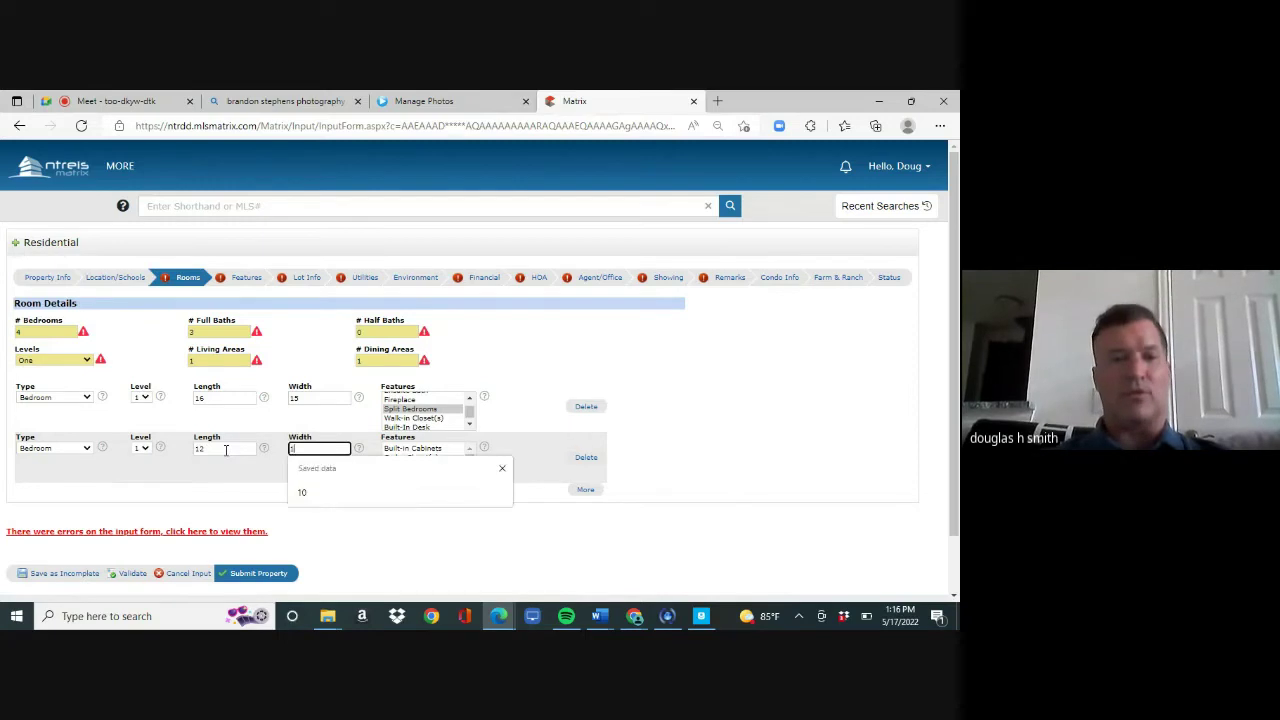
type("11")
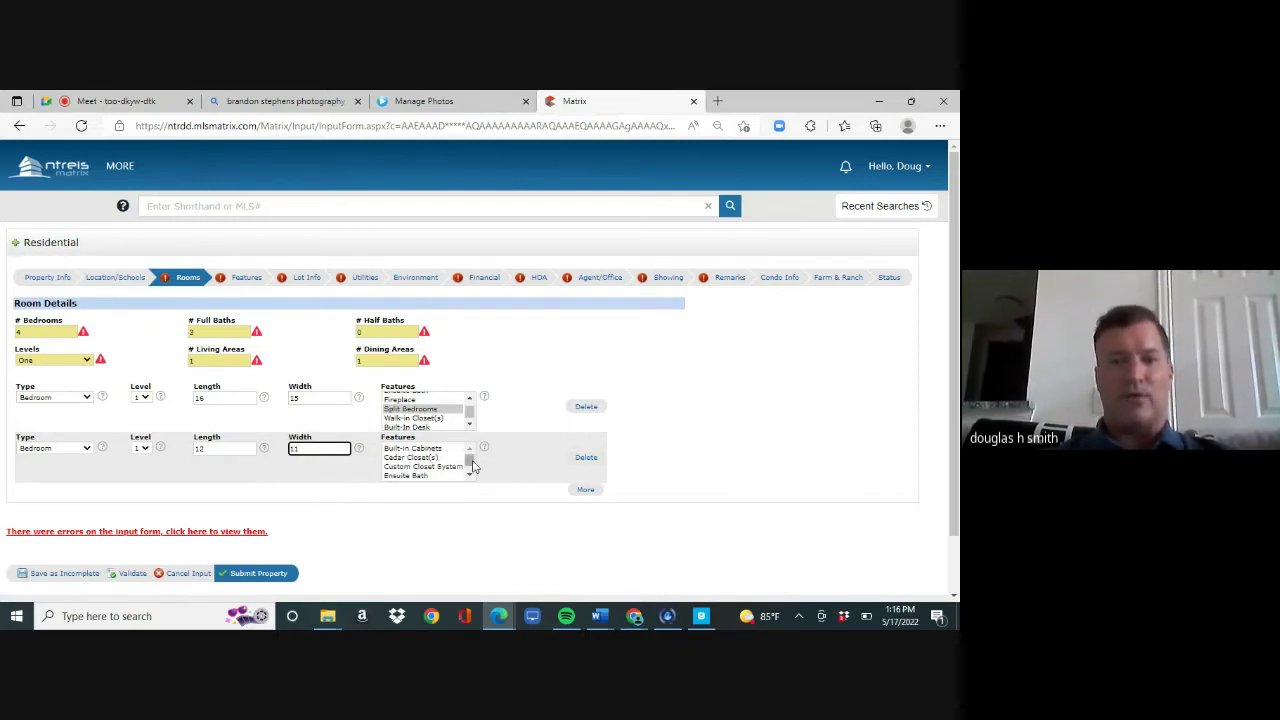
left_click(470, 475)
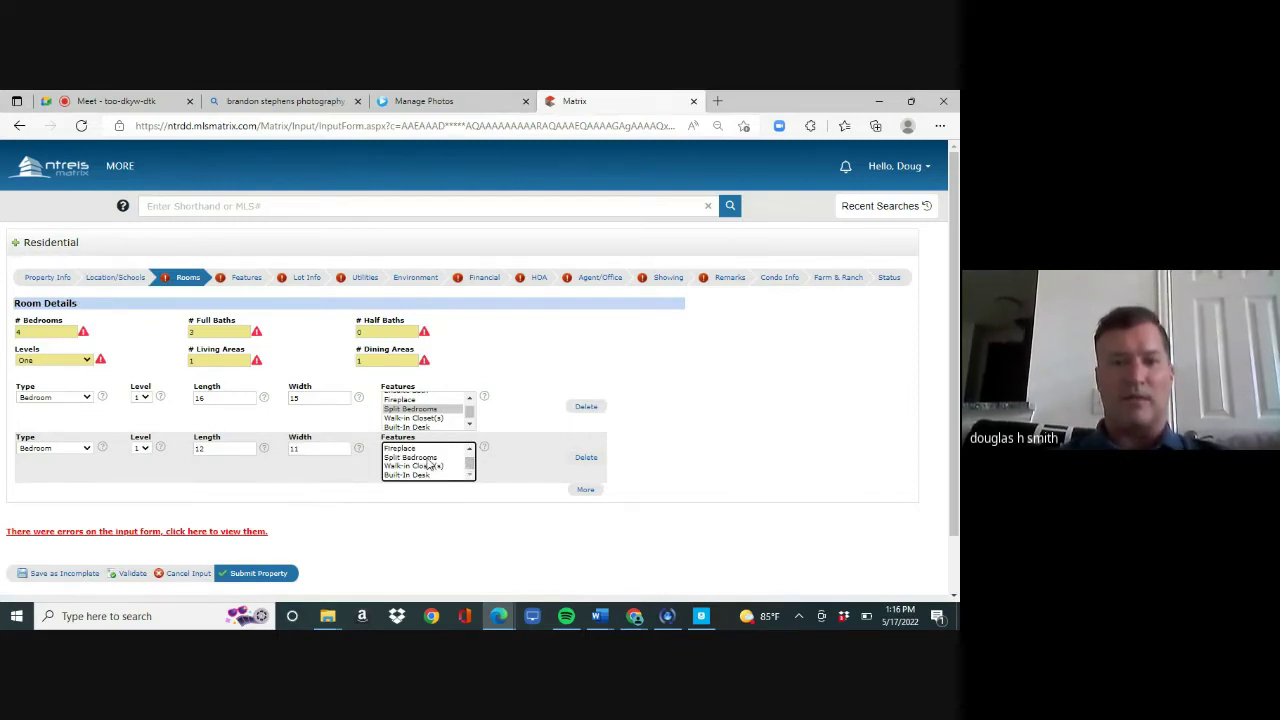
left_click(427, 459)
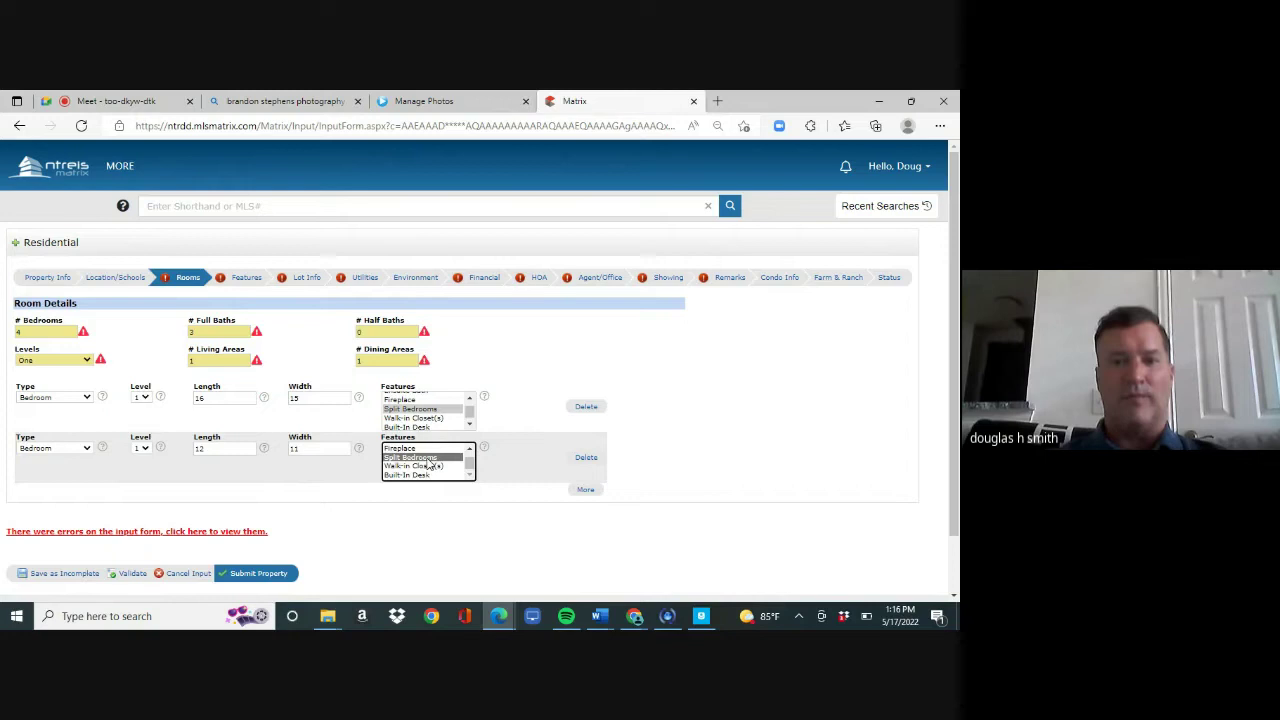
Step: Add a third level-1 Bedroom sized 13x12, then an empty fourth room row
left_click(585, 490)
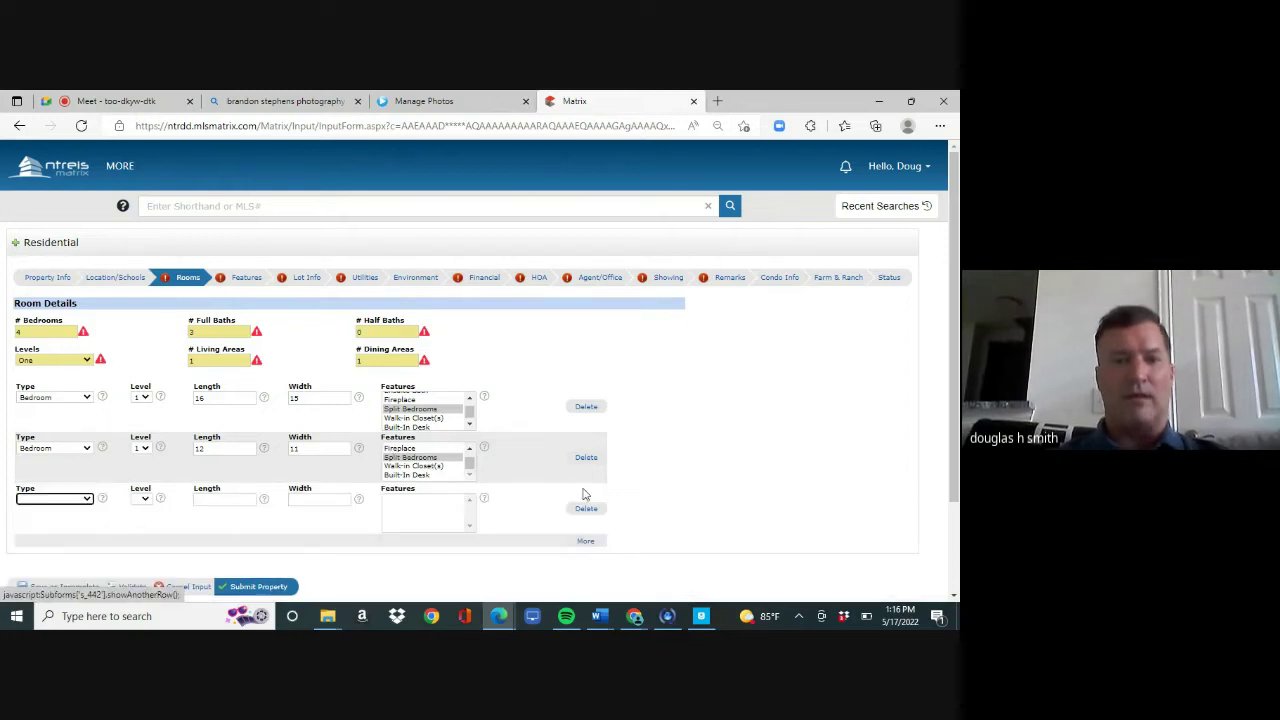
left_click(87, 499)
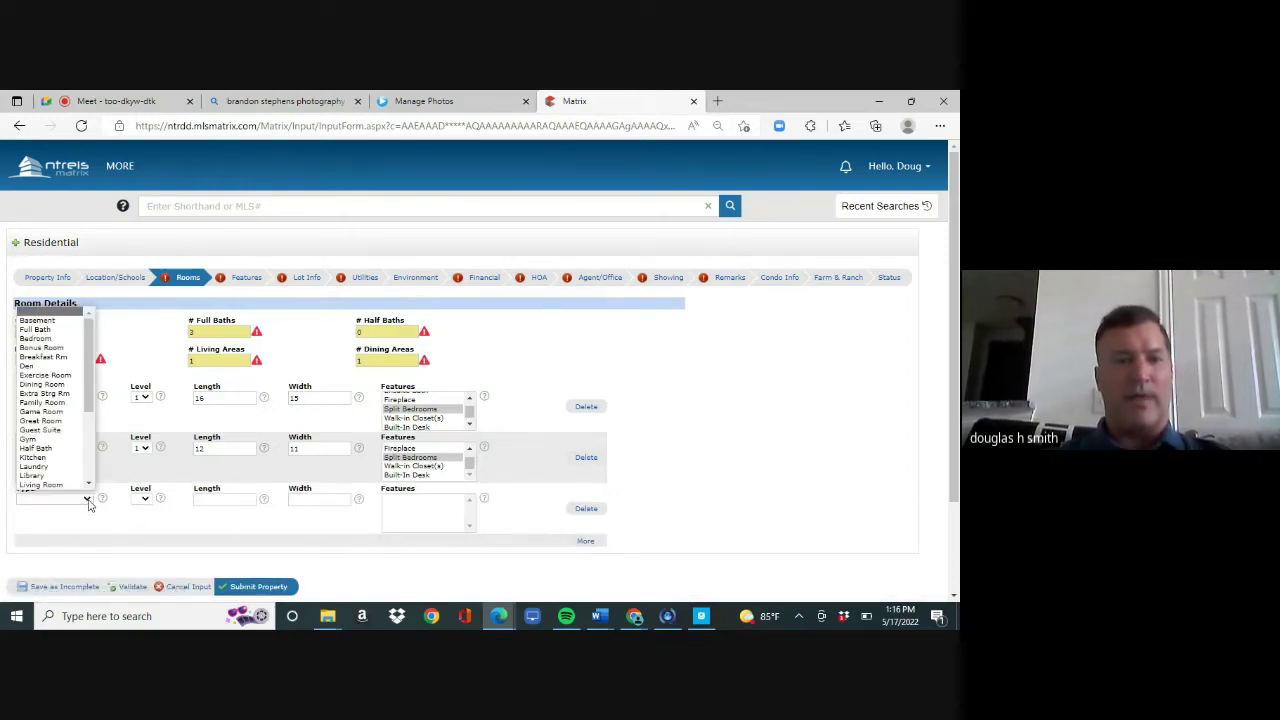
left_click(57, 339)
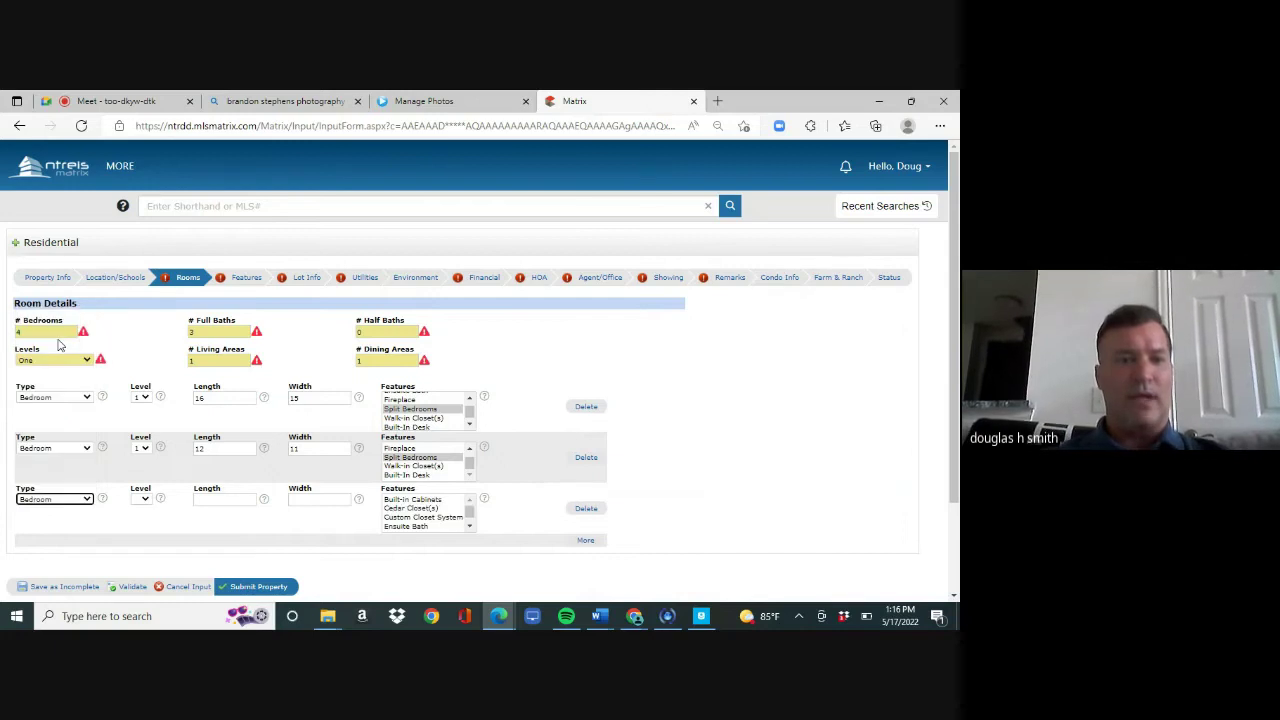
left_click(146, 499)
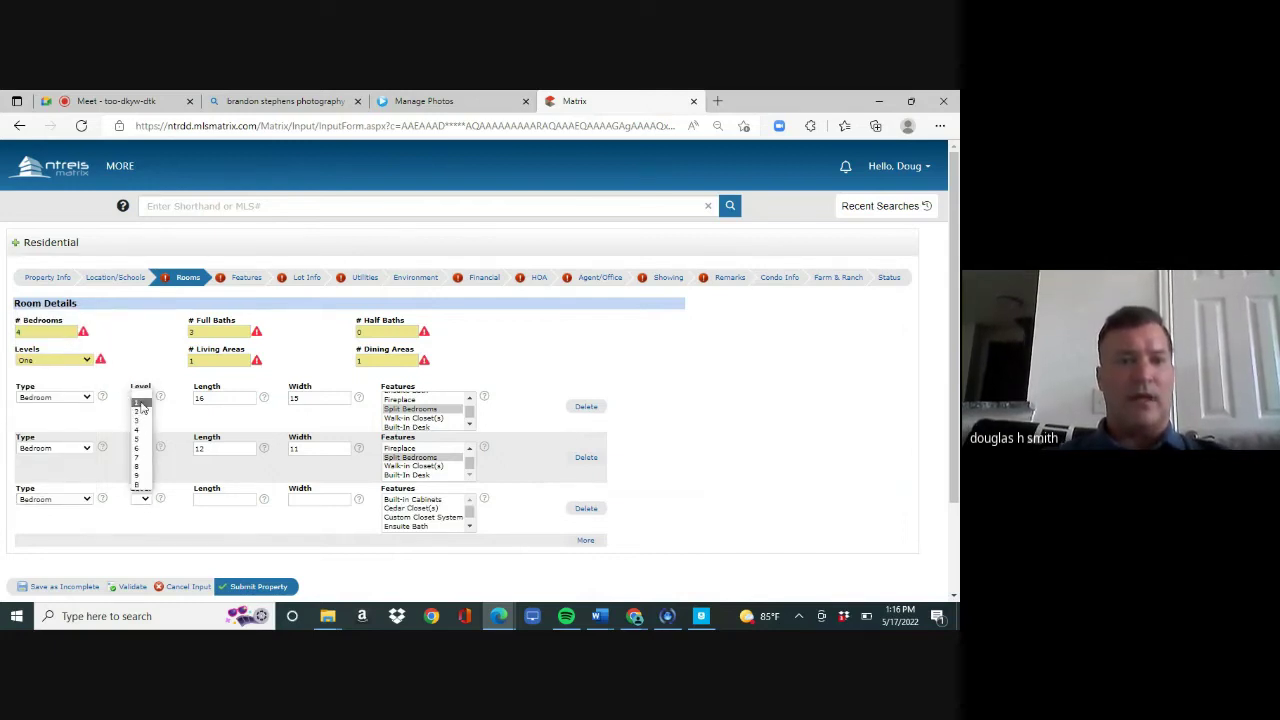
left_click(142, 402)
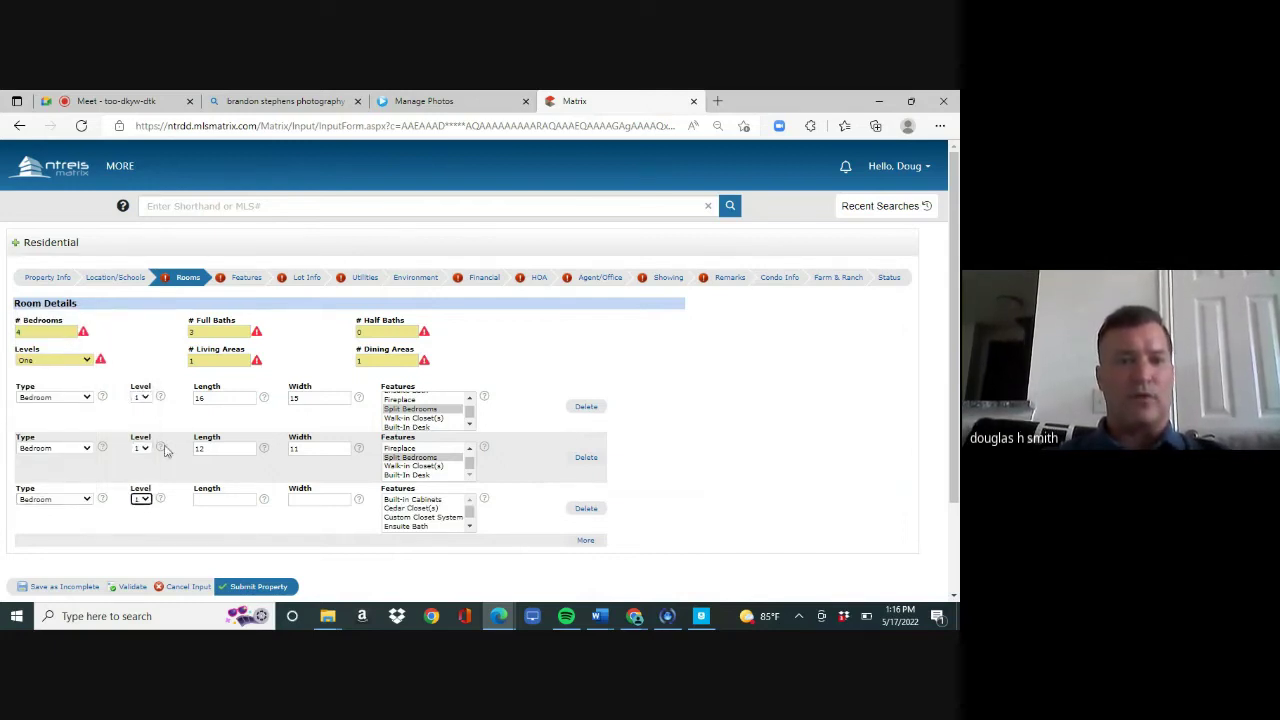
left_click(232, 497)
type("13")
key("Tab")
type("12")
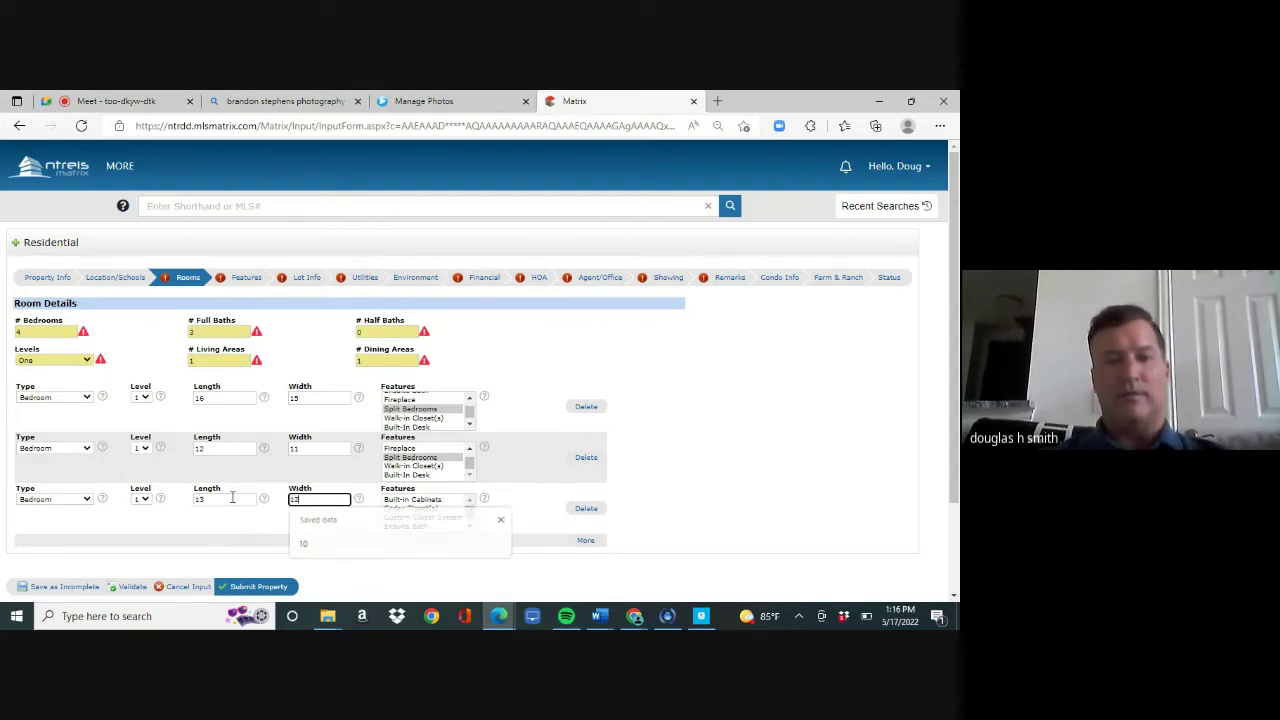
left_click(586, 541)
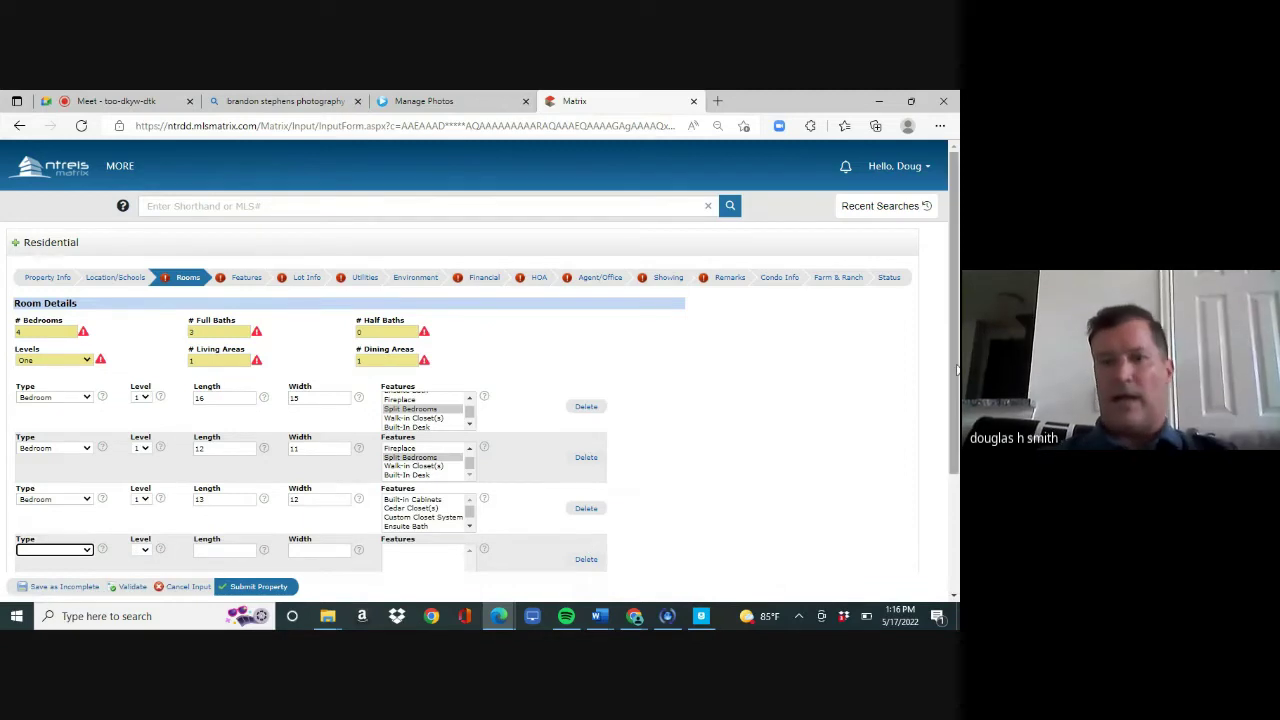
Step: Set the fourth room to a level-1 Breakfast Rm measuring 16x12
scroll(671, 500, "down", 3)
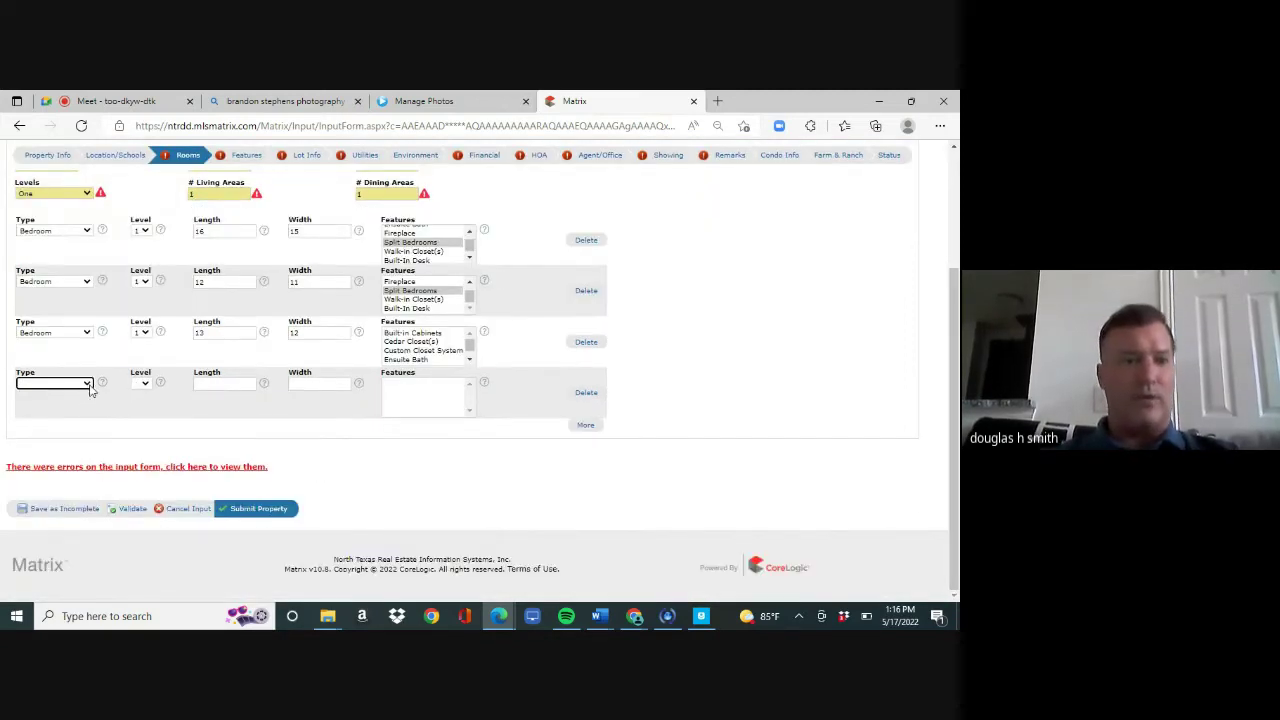
left_click(87, 383)
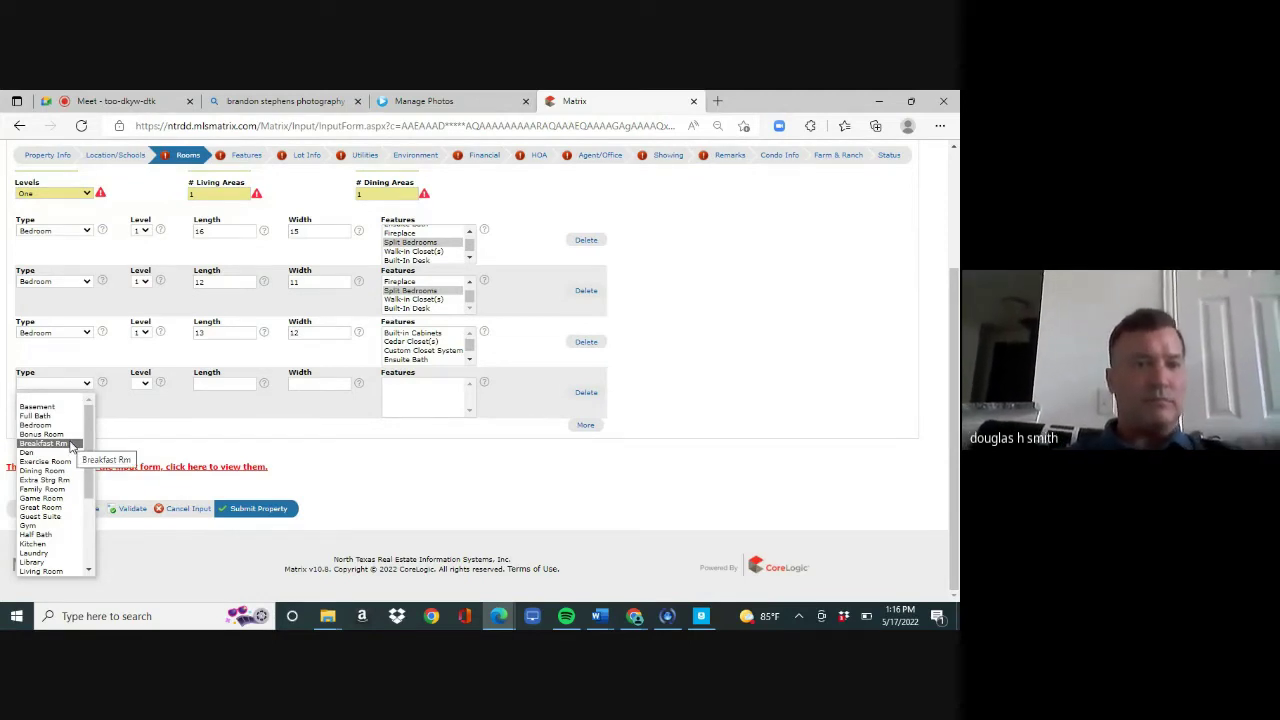
left_click(70, 444)
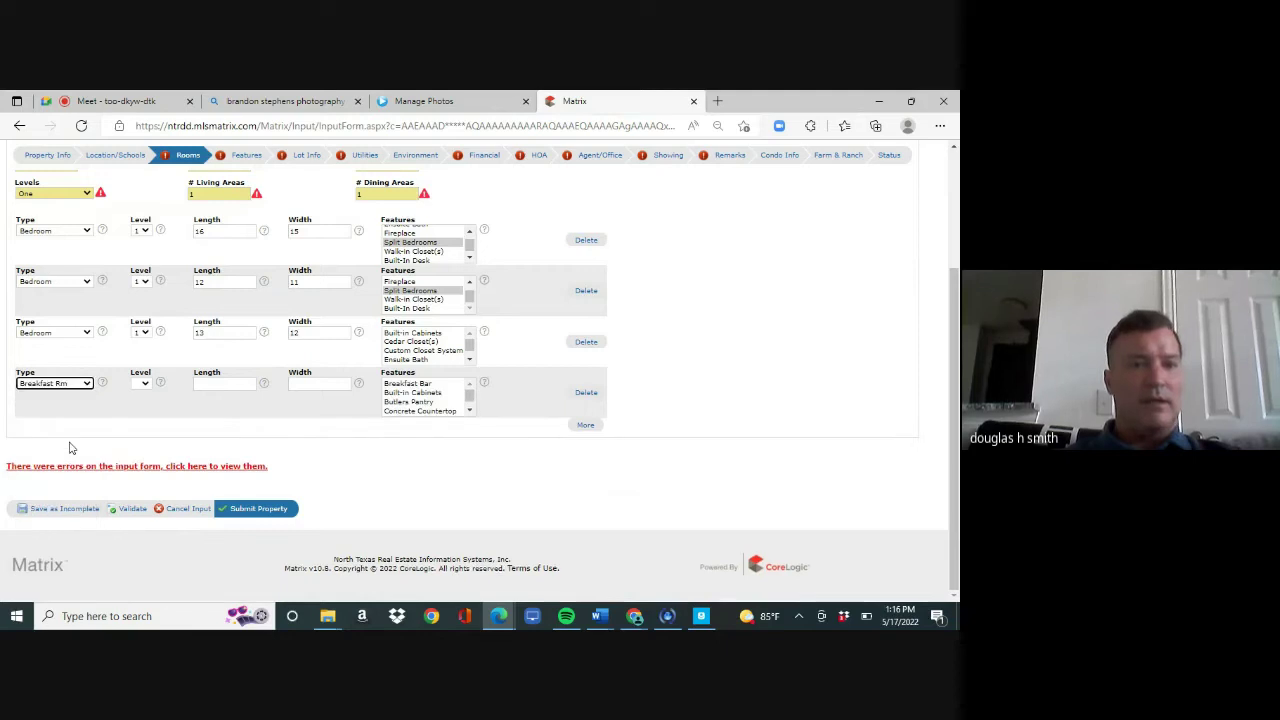
left_click(145, 386)
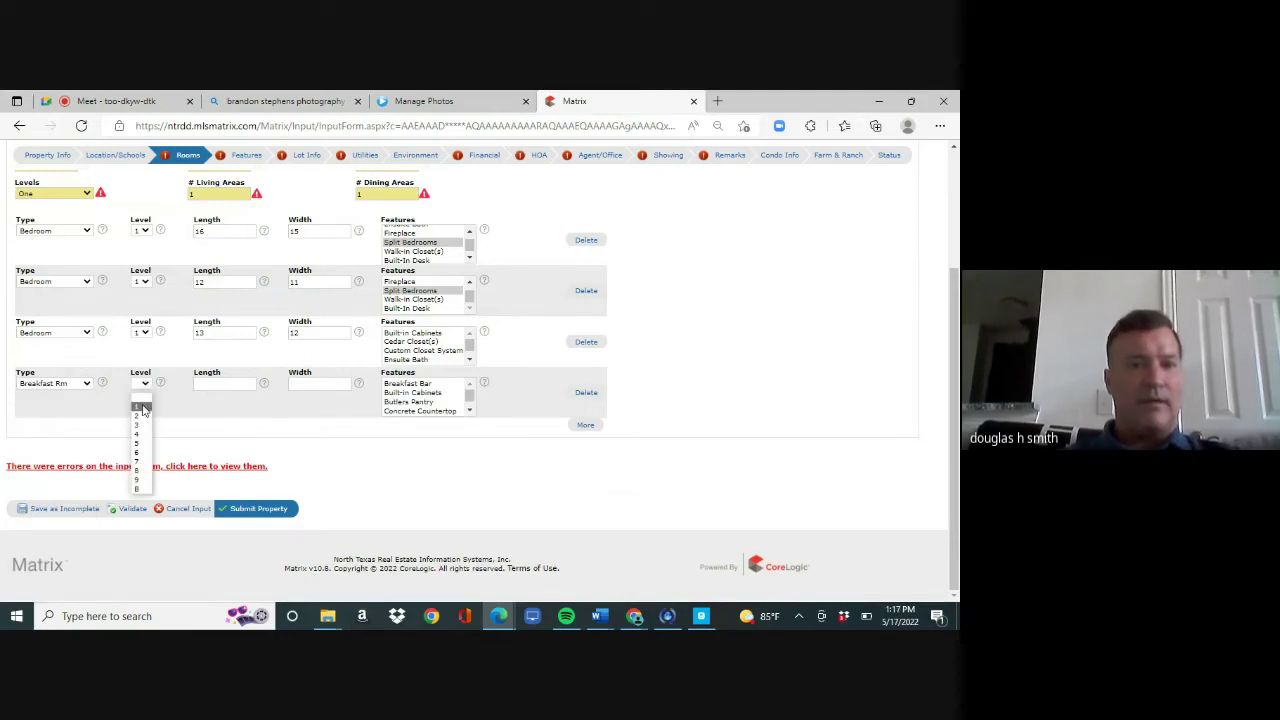
left_click(143, 408)
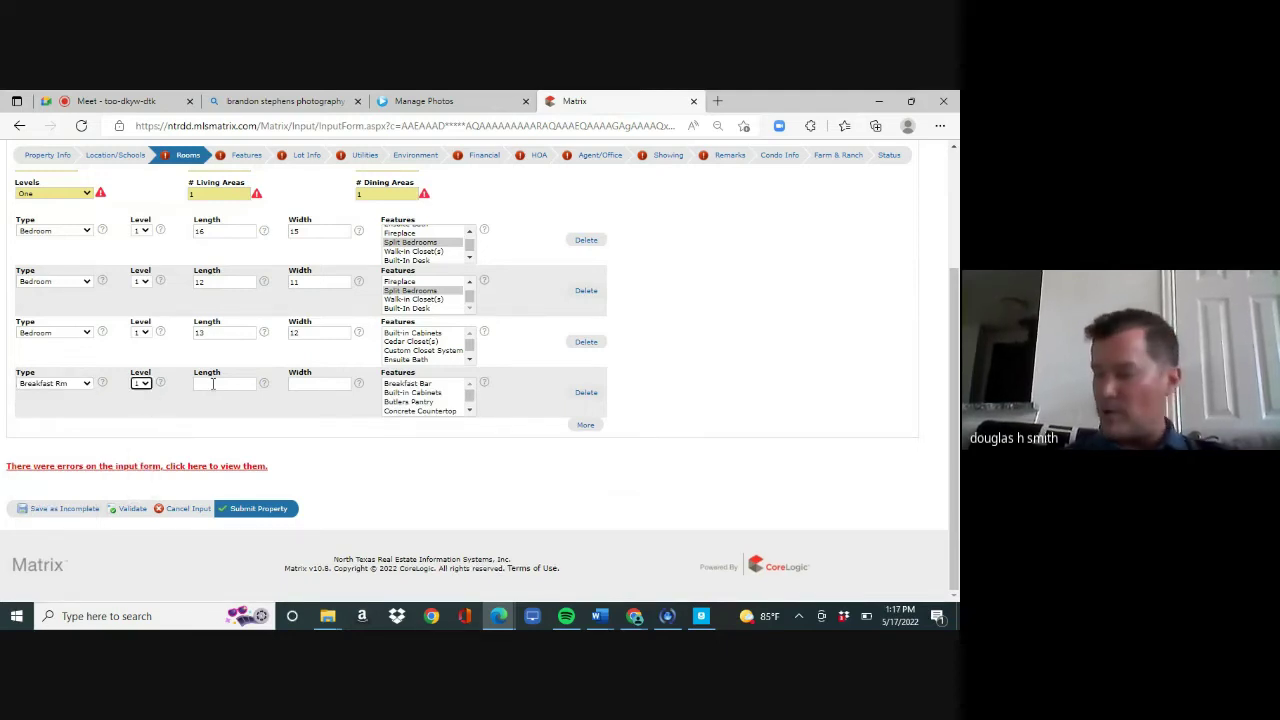
left_click(213, 383)
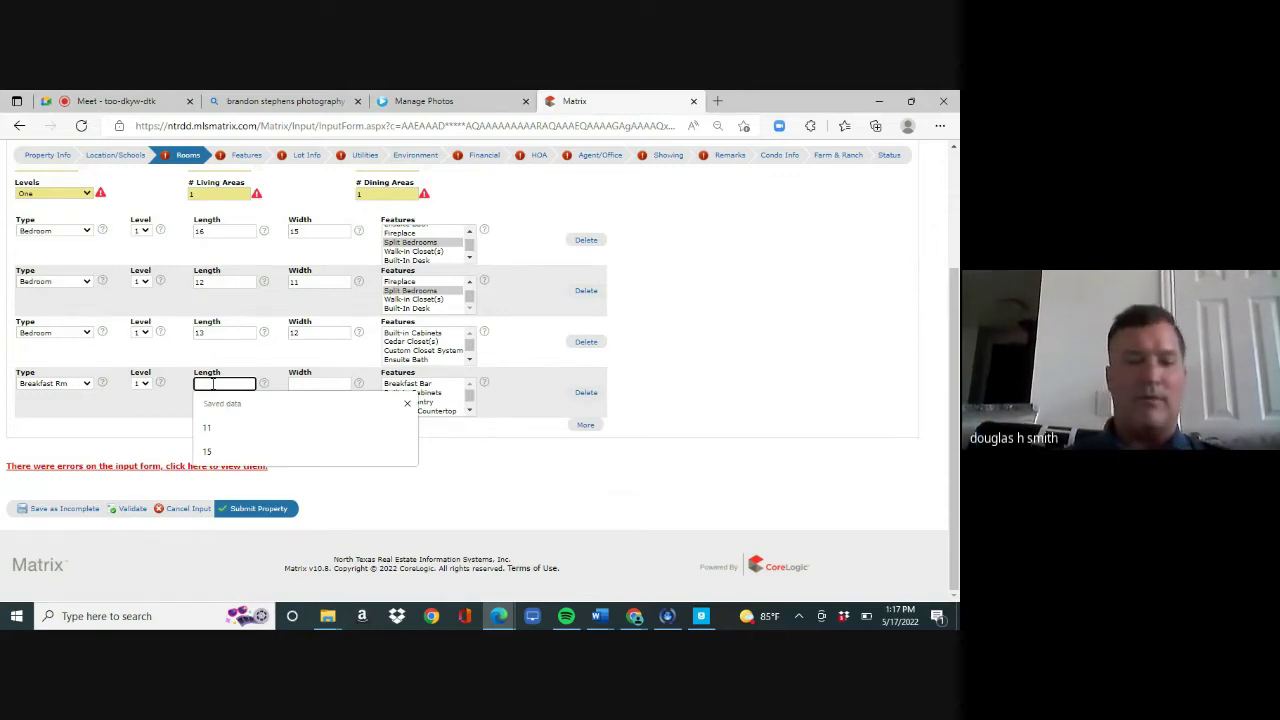
type("16")
key("Tab")
type("12")
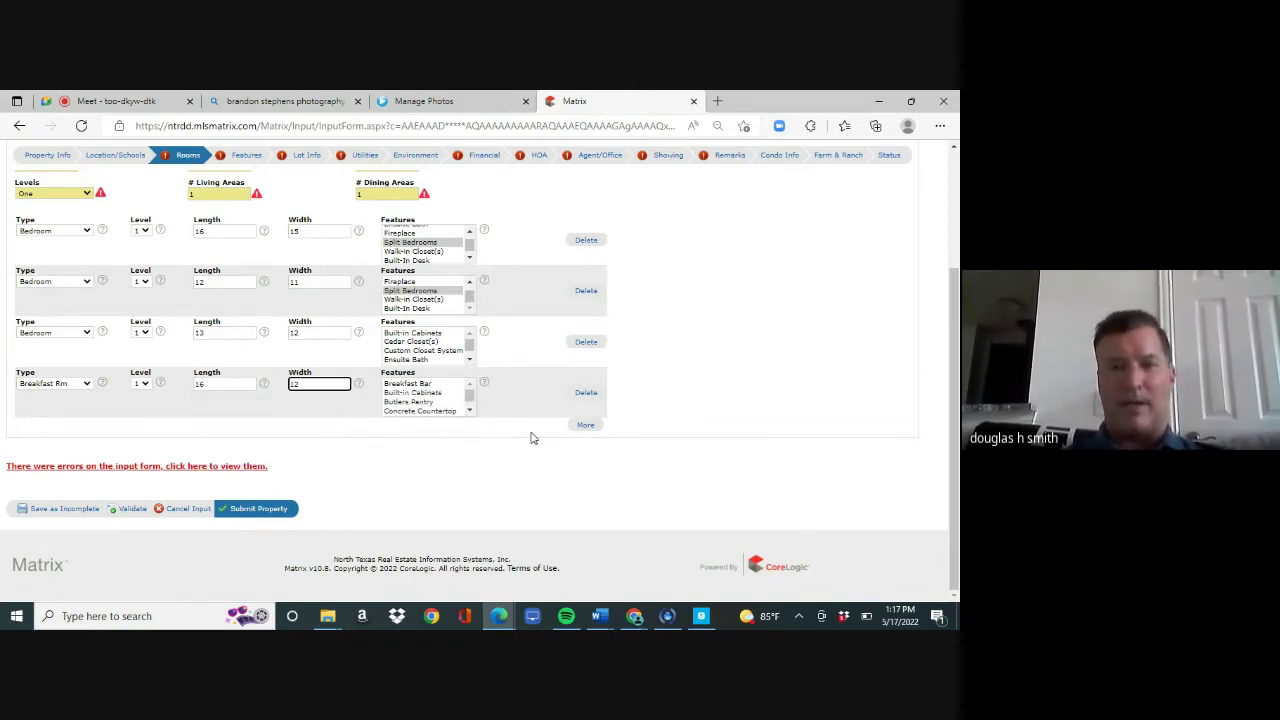
Step: Add a level-1 Living Room measuring 20x18 with a Fireplace
left_click(585, 428)
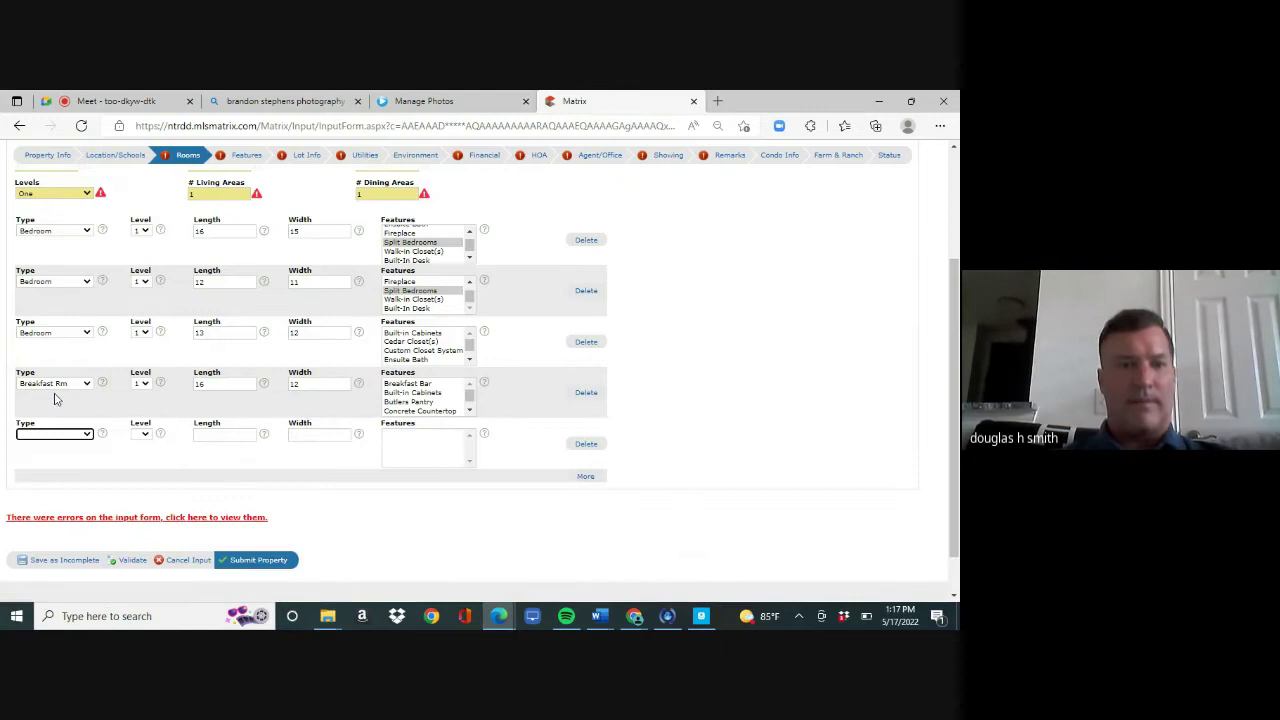
left_click(87, 437)
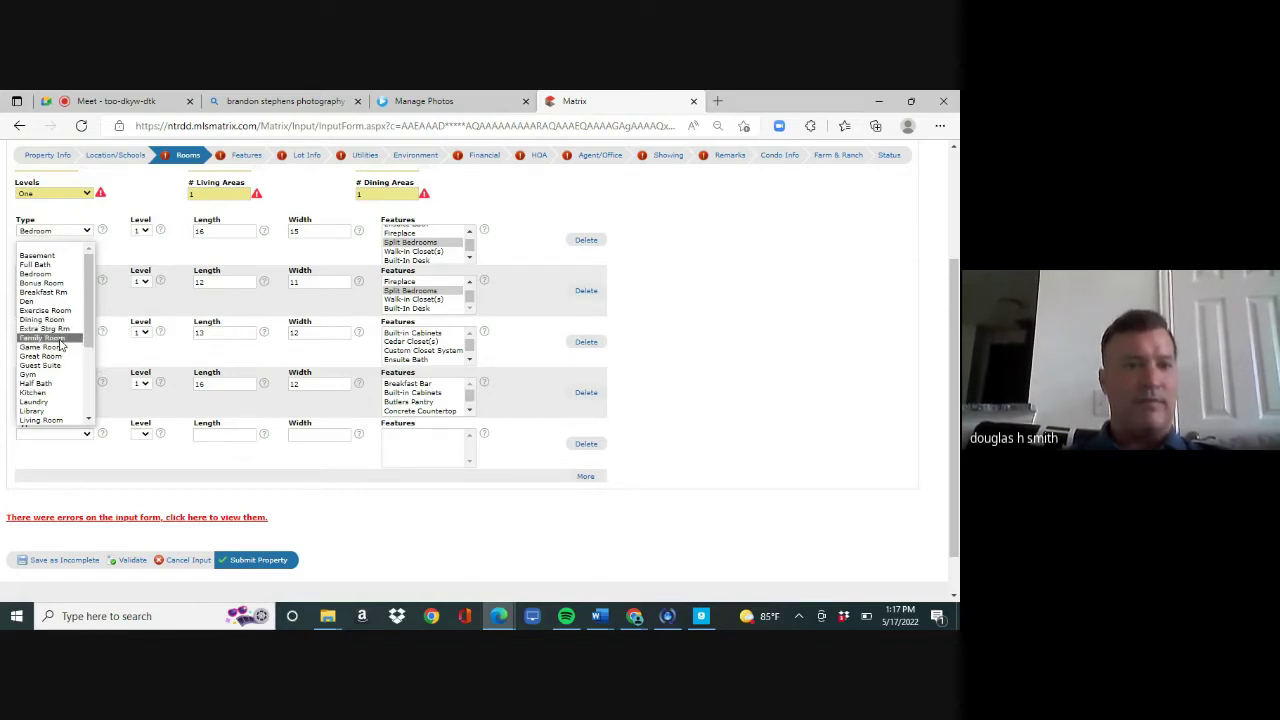
left_click(66, 421)
left_click(146, 433)
left_click(140, 458)
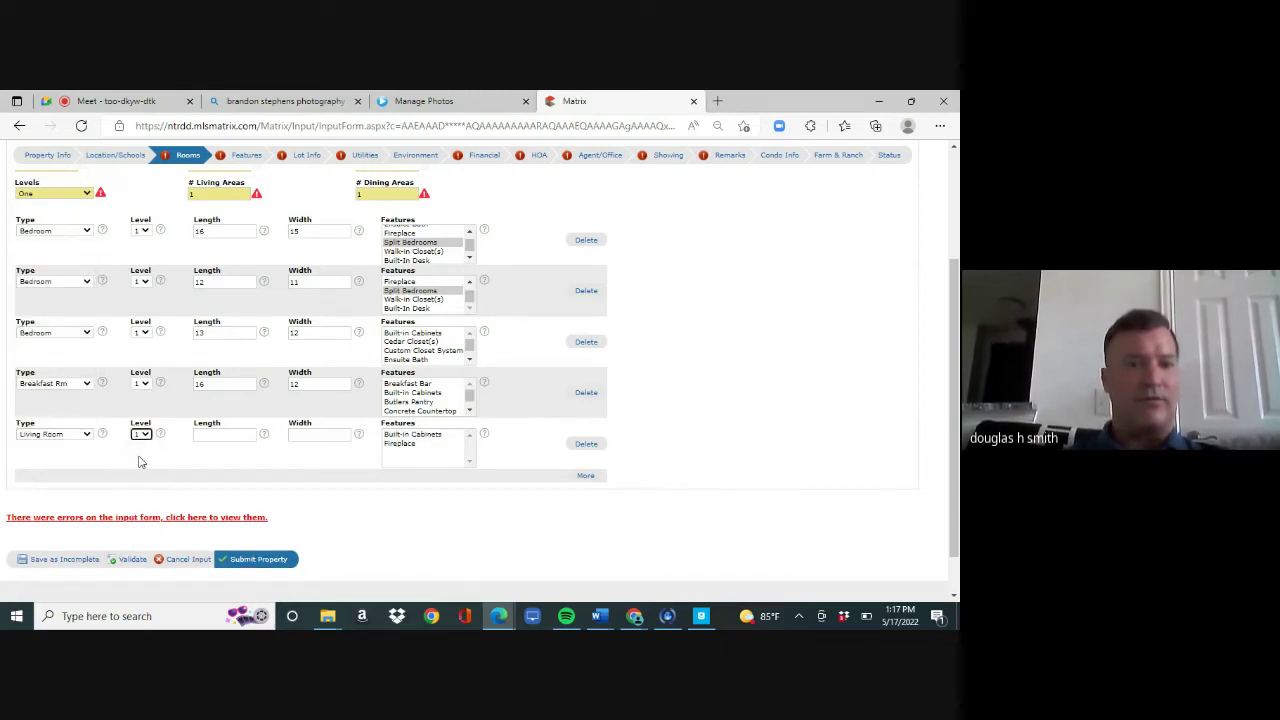
left_click(221, 435)
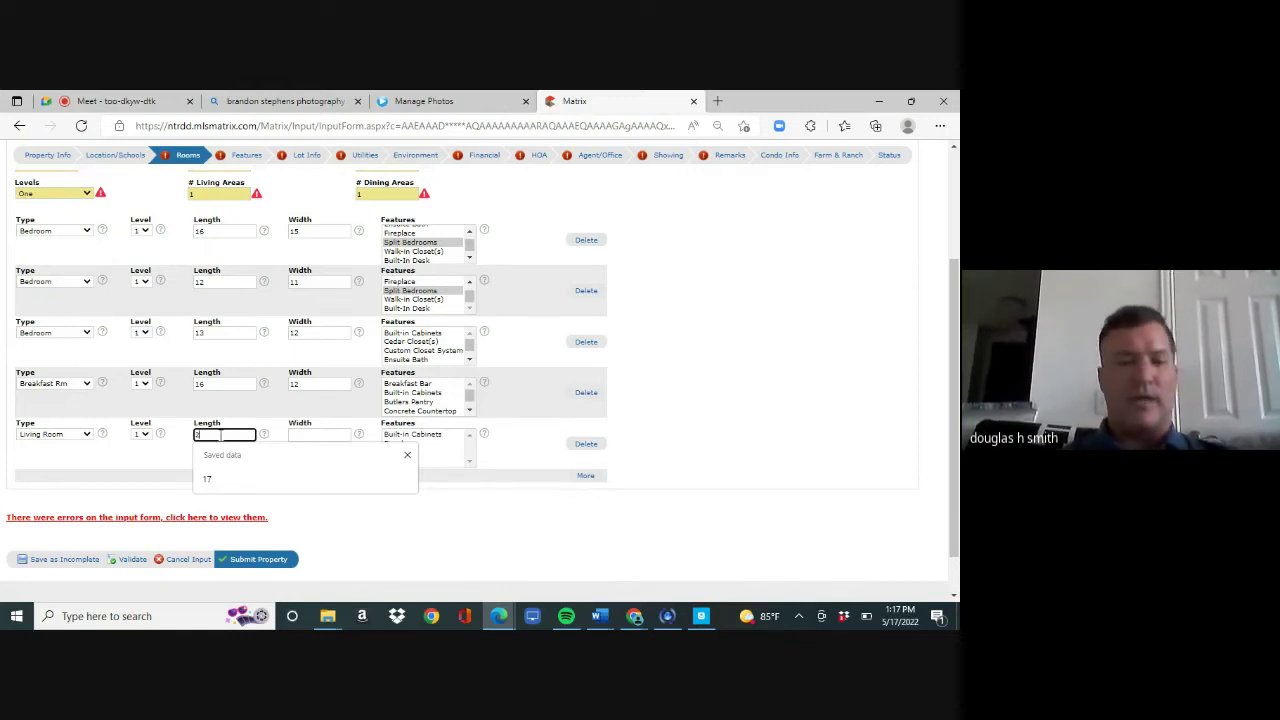
type("0")
key("Tab")
type("18")
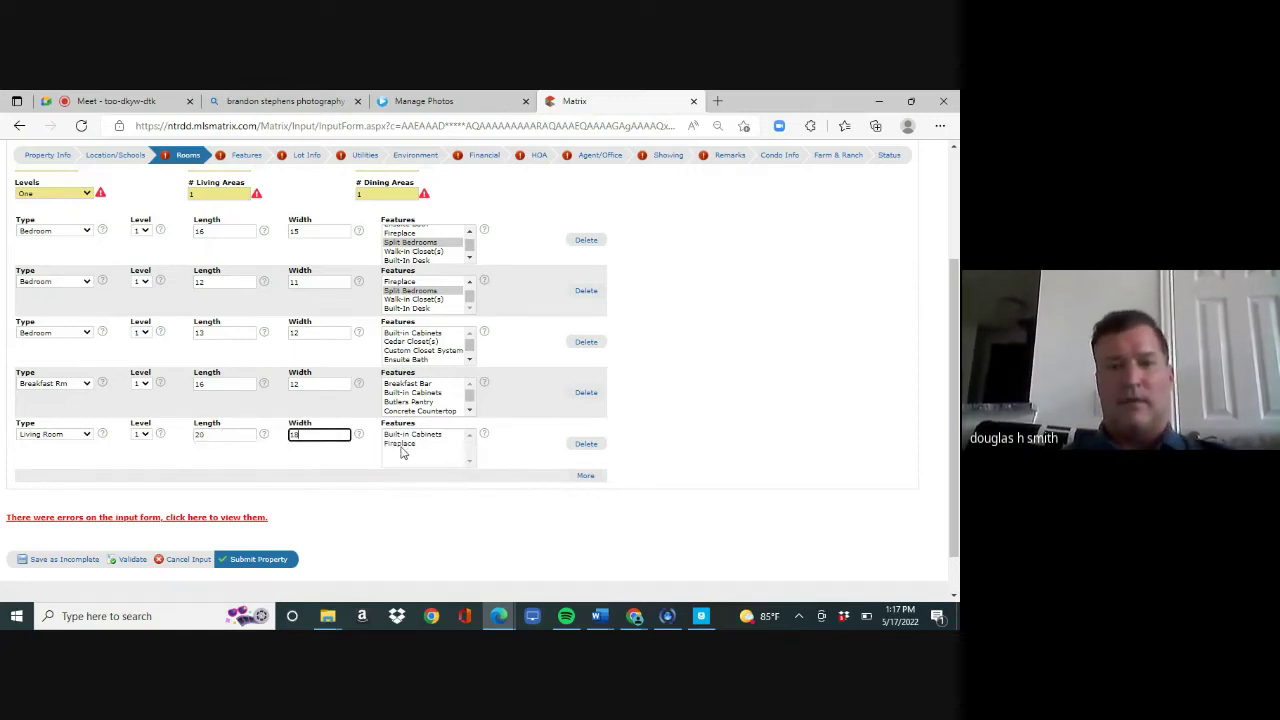
left_click(401, 446)
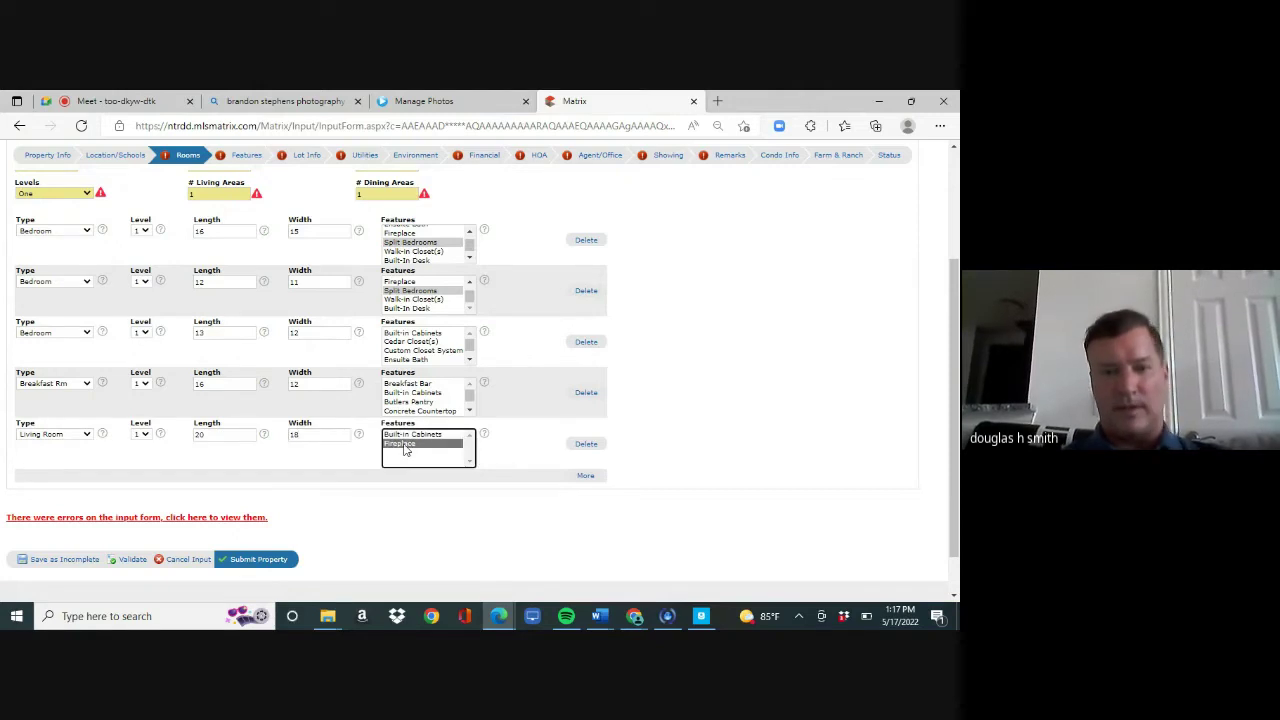
Step: Add a sixth room as a level-1 Master Bedrm measuring 18x16
left_click(586, 478)
left_click(87, 486)
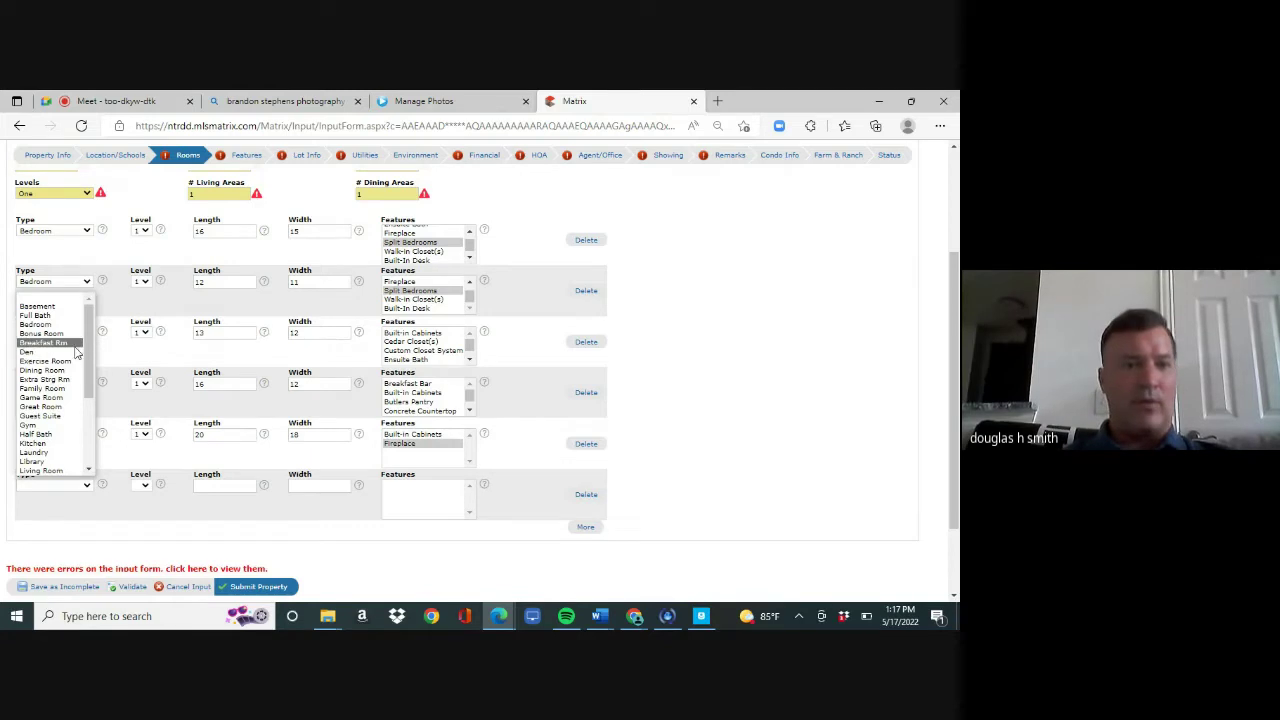
scroll(87, 355, "down", 3)
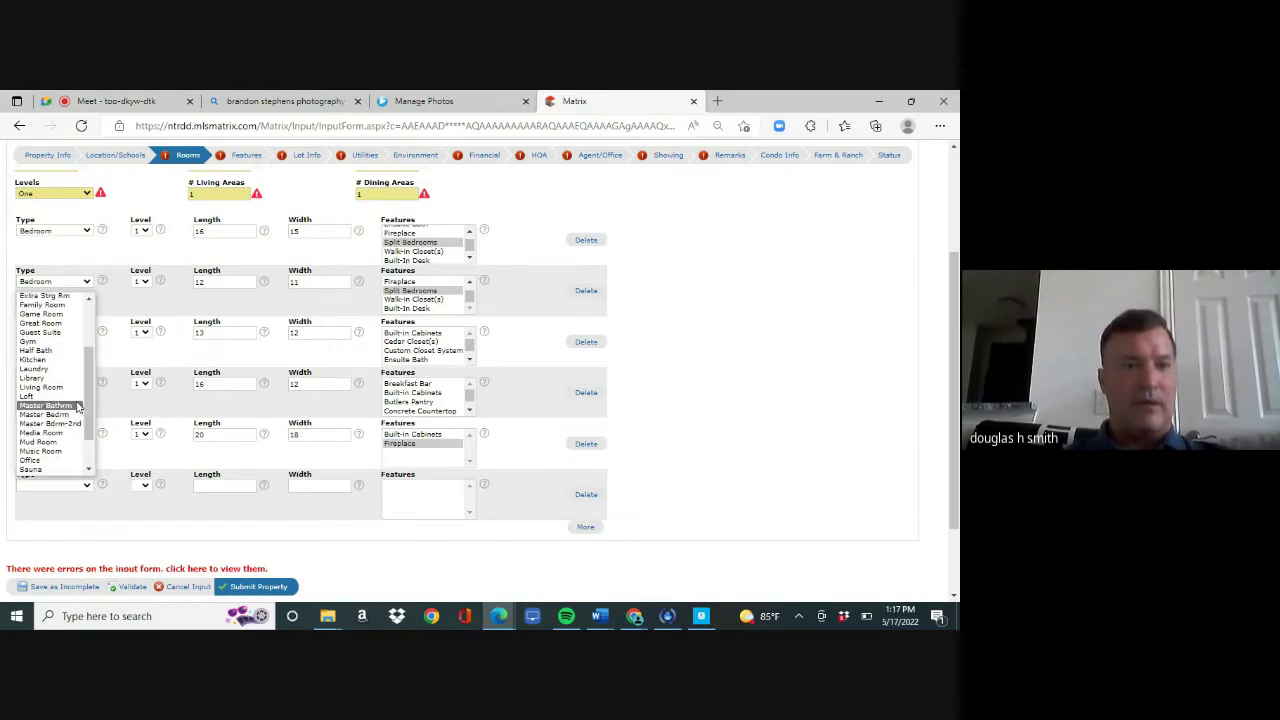
left_click(68, 414)
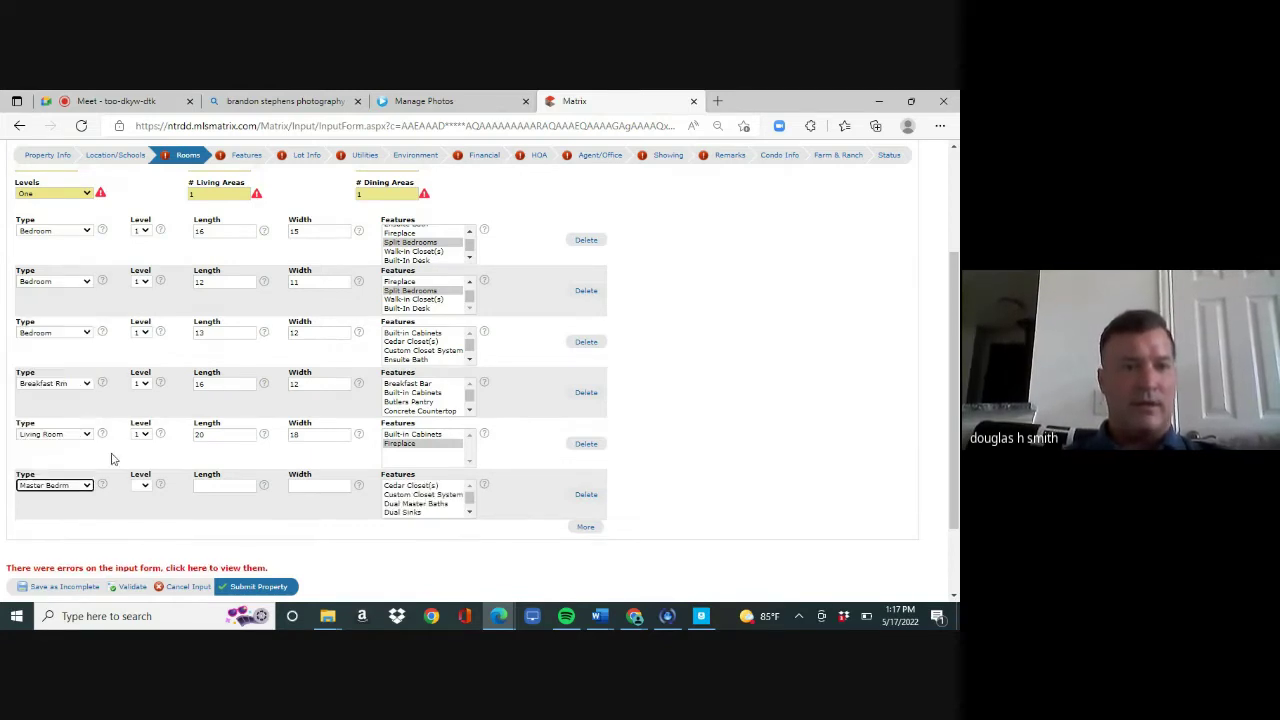
left_click(146, 487)
left_click(141, 511)
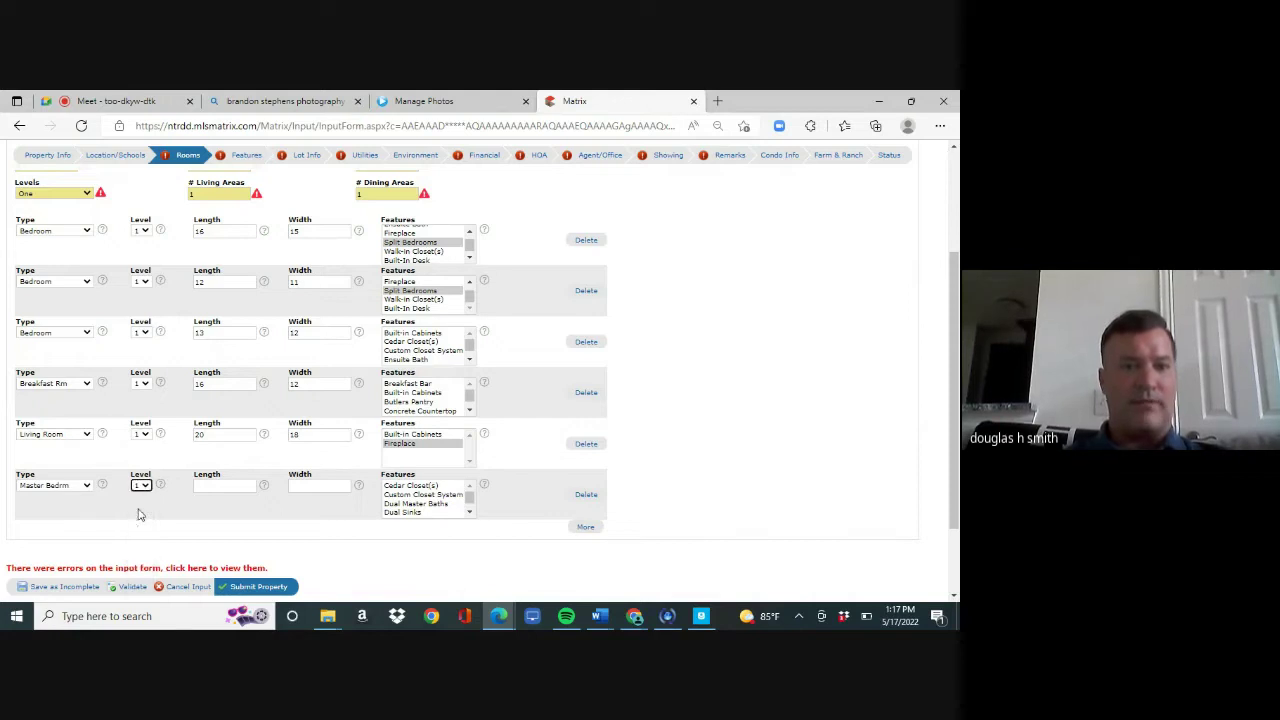
left_click(205, 486)
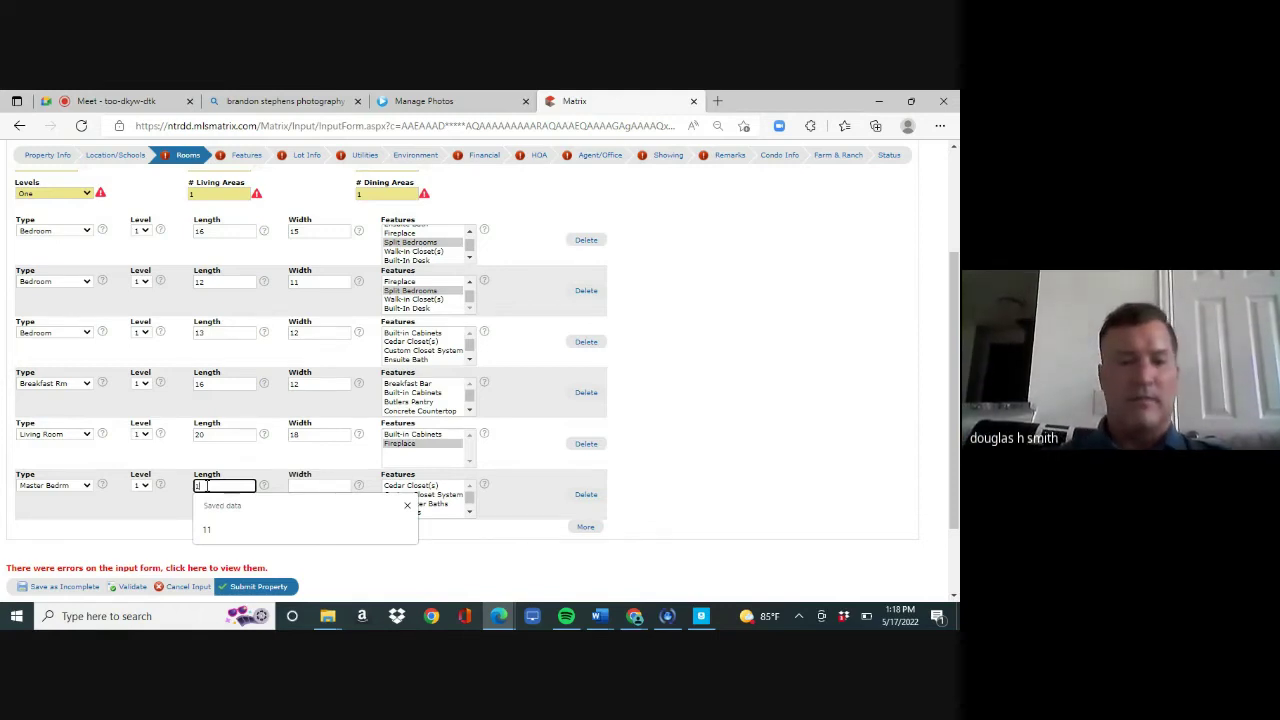
type("8")
key("Tab")
type("16")
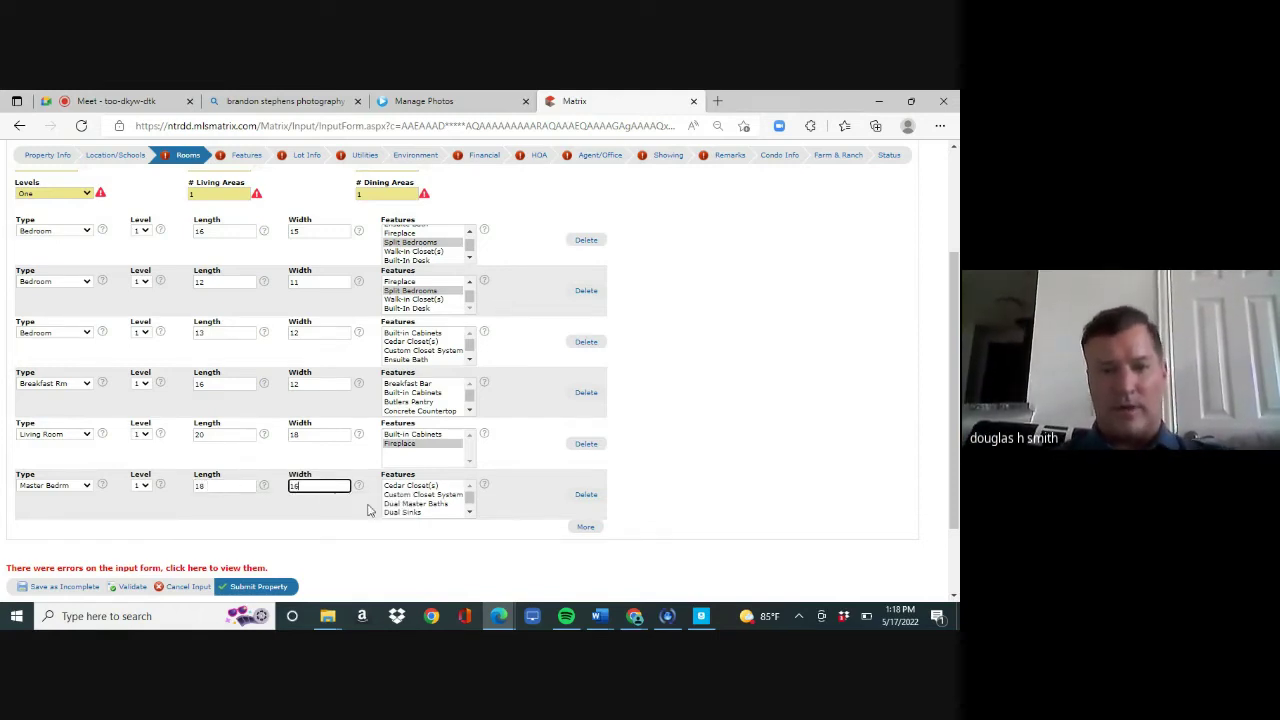
Step: Give the Master Bedrm Dual Master Baths, Separate Shower, Linen Closet and Walk-in Closet(s) features
left_click(431, 505)
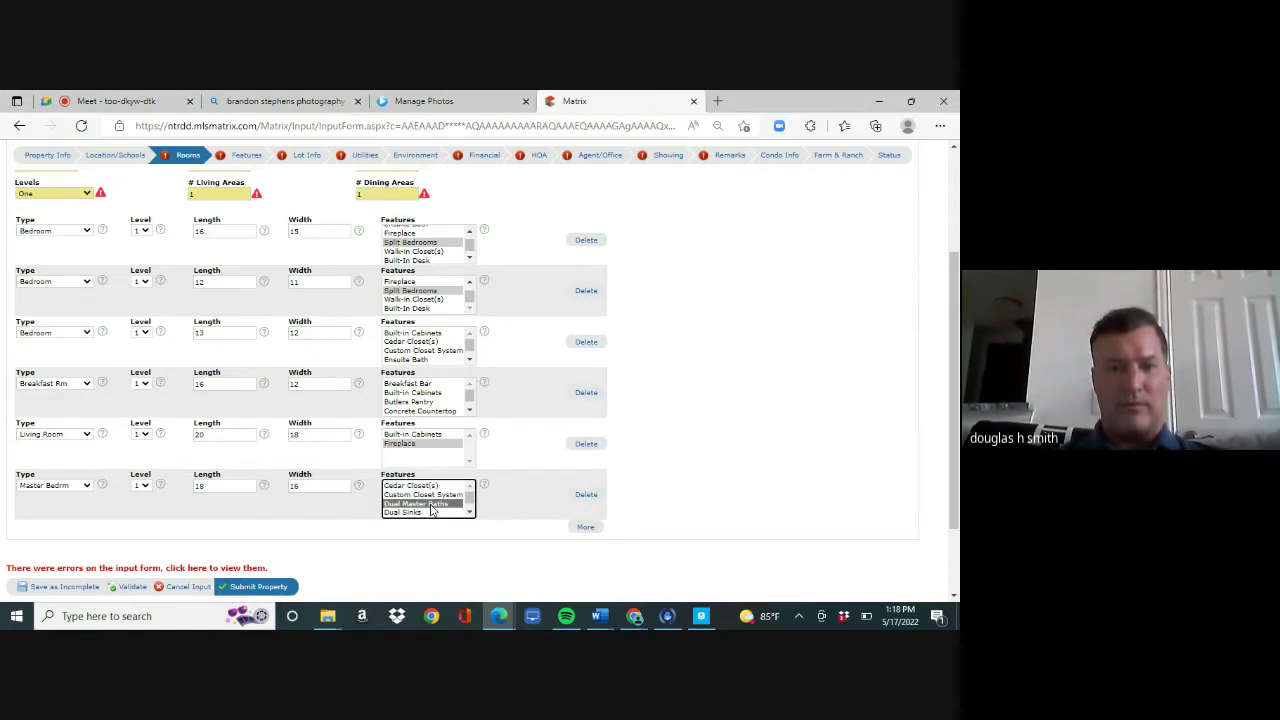
scroll(428, 512, "down", 3)
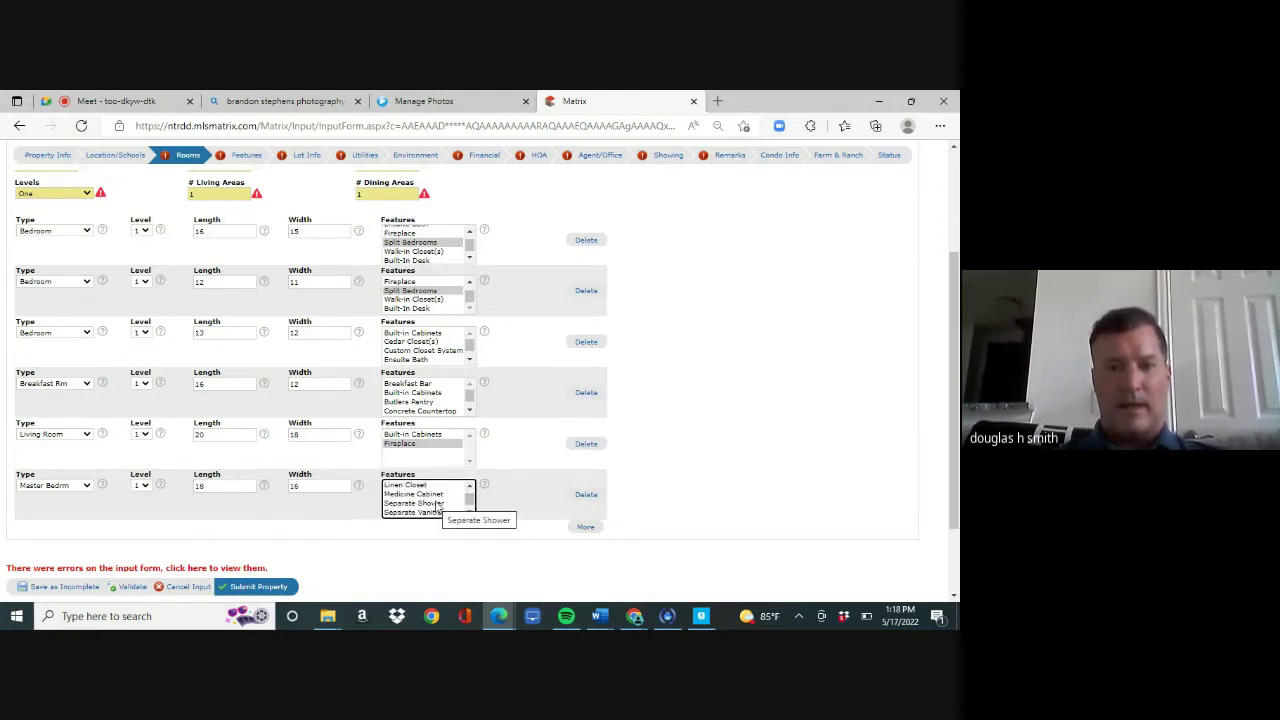
left_click(437, 503)
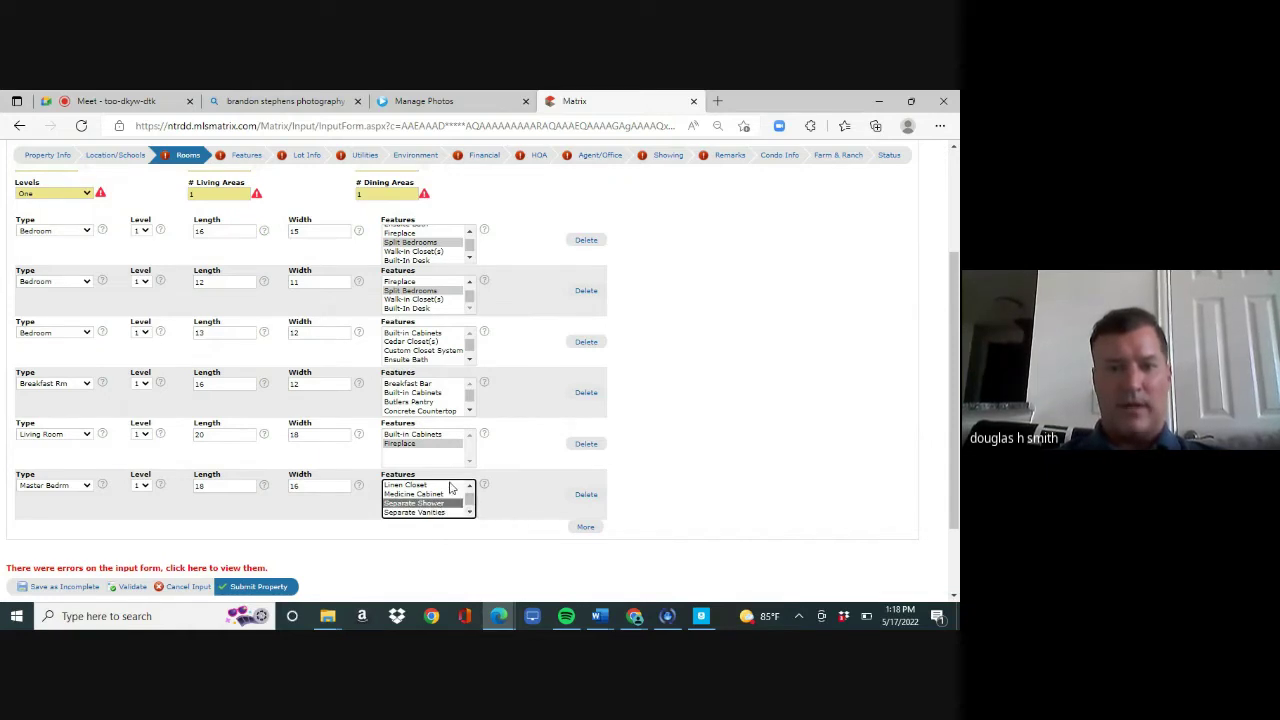
scroll(450, 488, "up", 3)
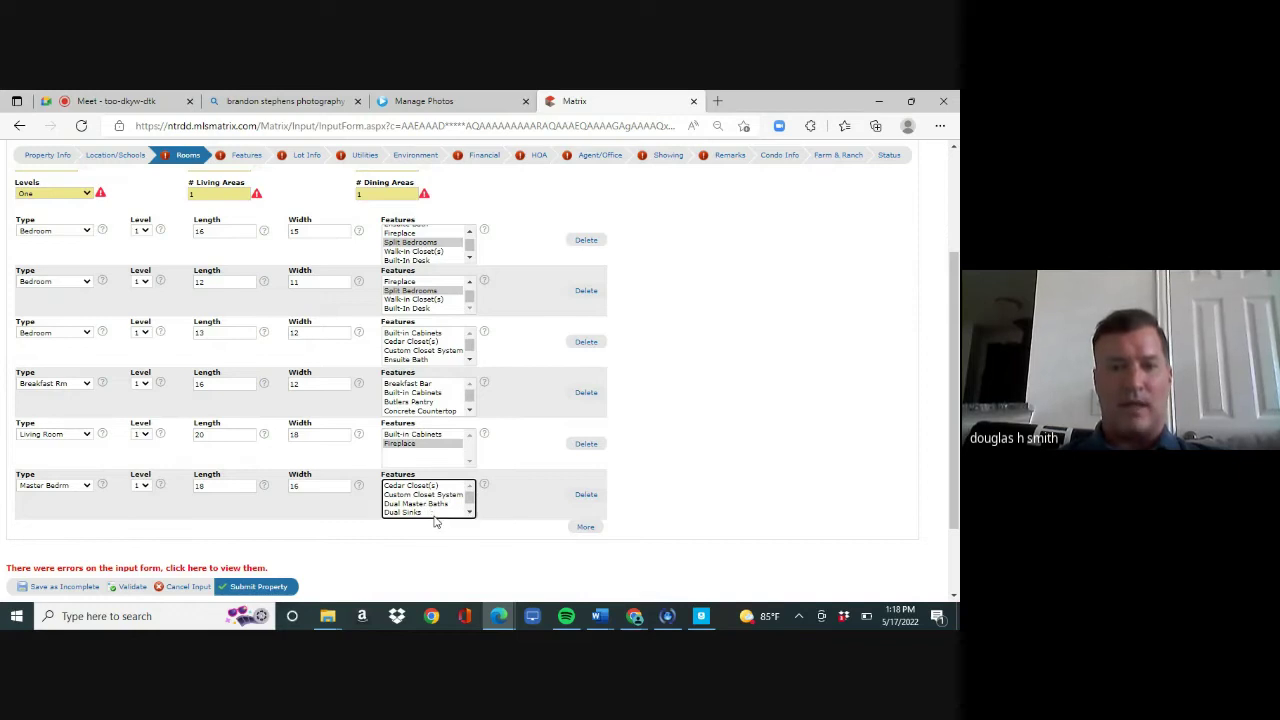
scroll(445, 512, "down", 2)
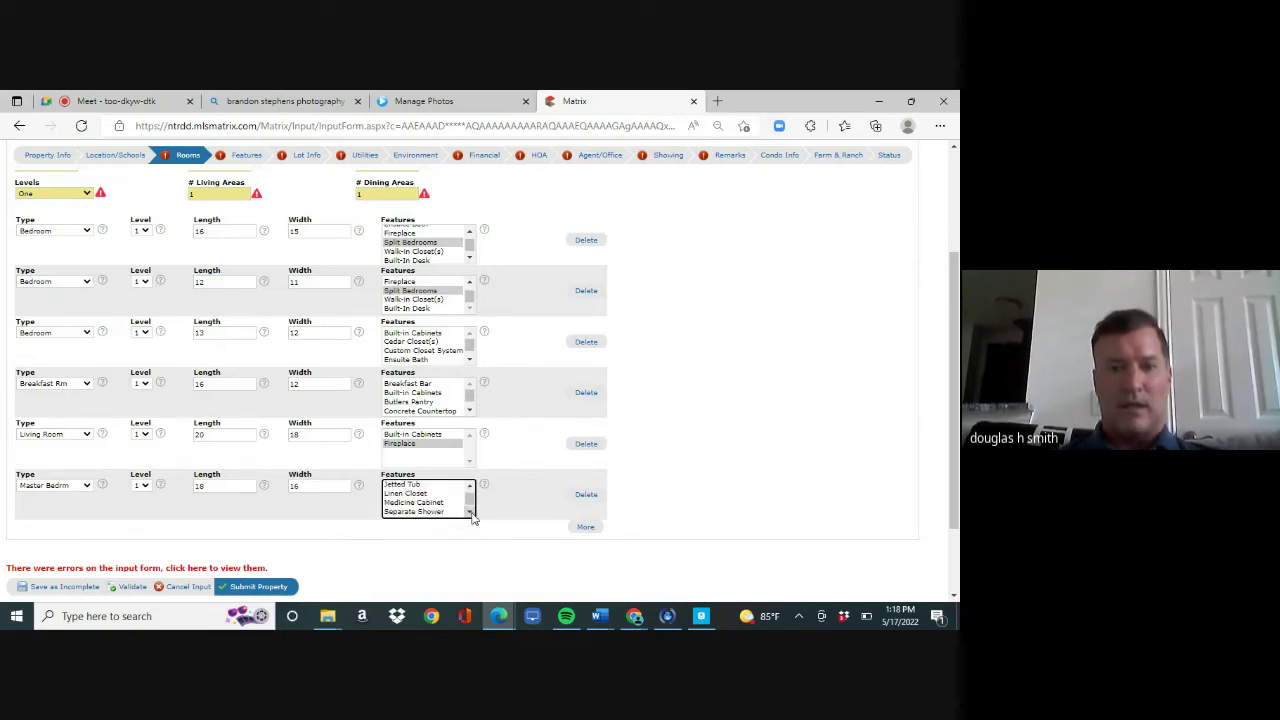
left_click(424, 494)
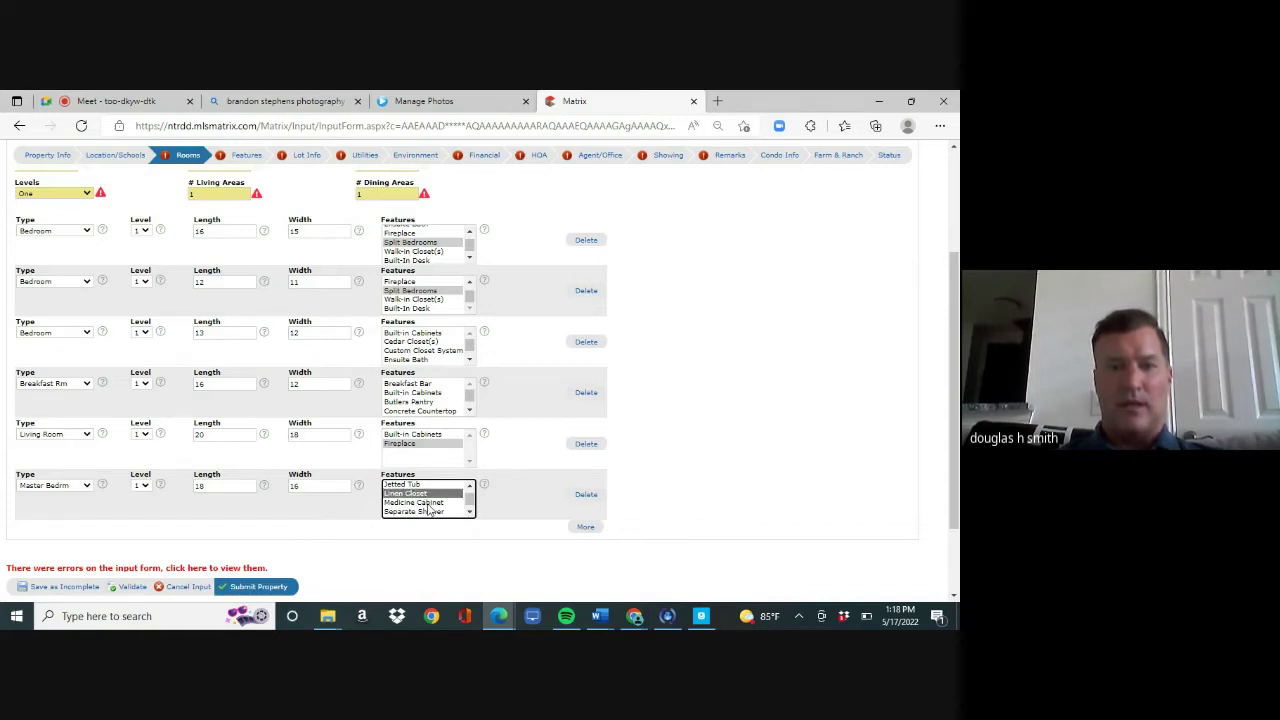
left_click(432, 511, "ctrl")
left_click(470, 512)
left_click(470, 512)
left_click(470, 512)
left_click(470, 512)
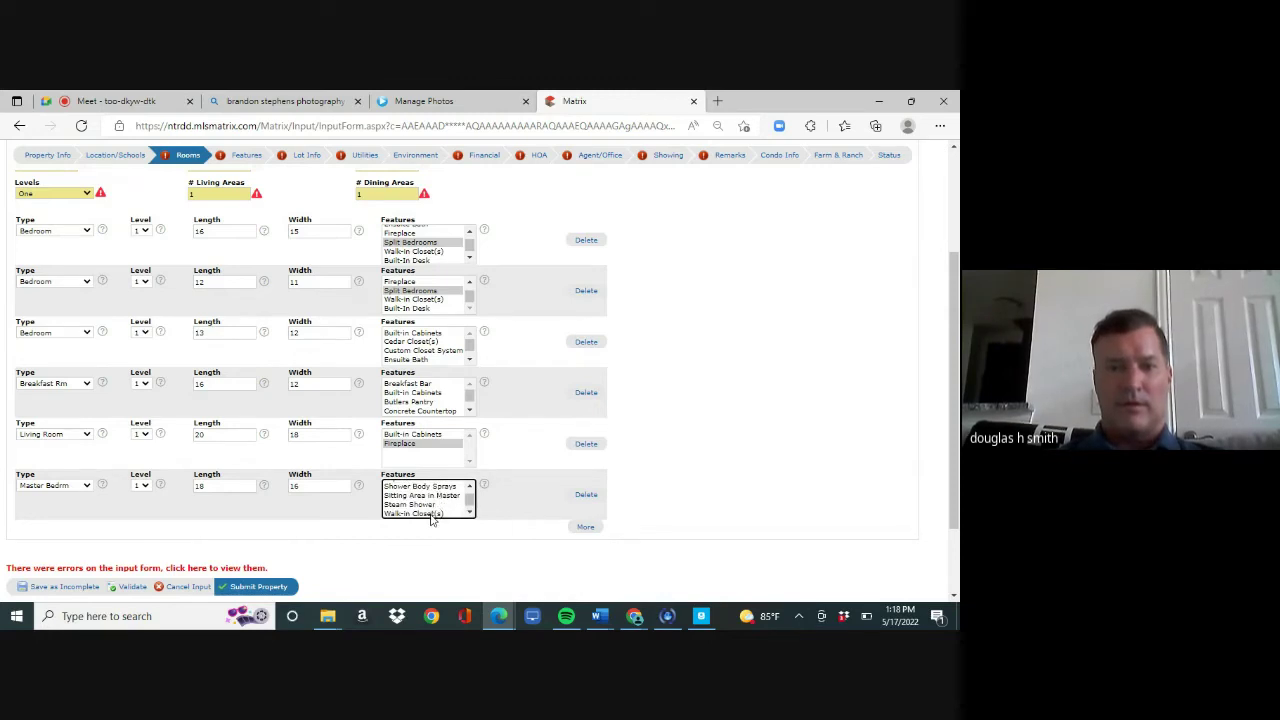
left_click(432, 515, "ctrl")
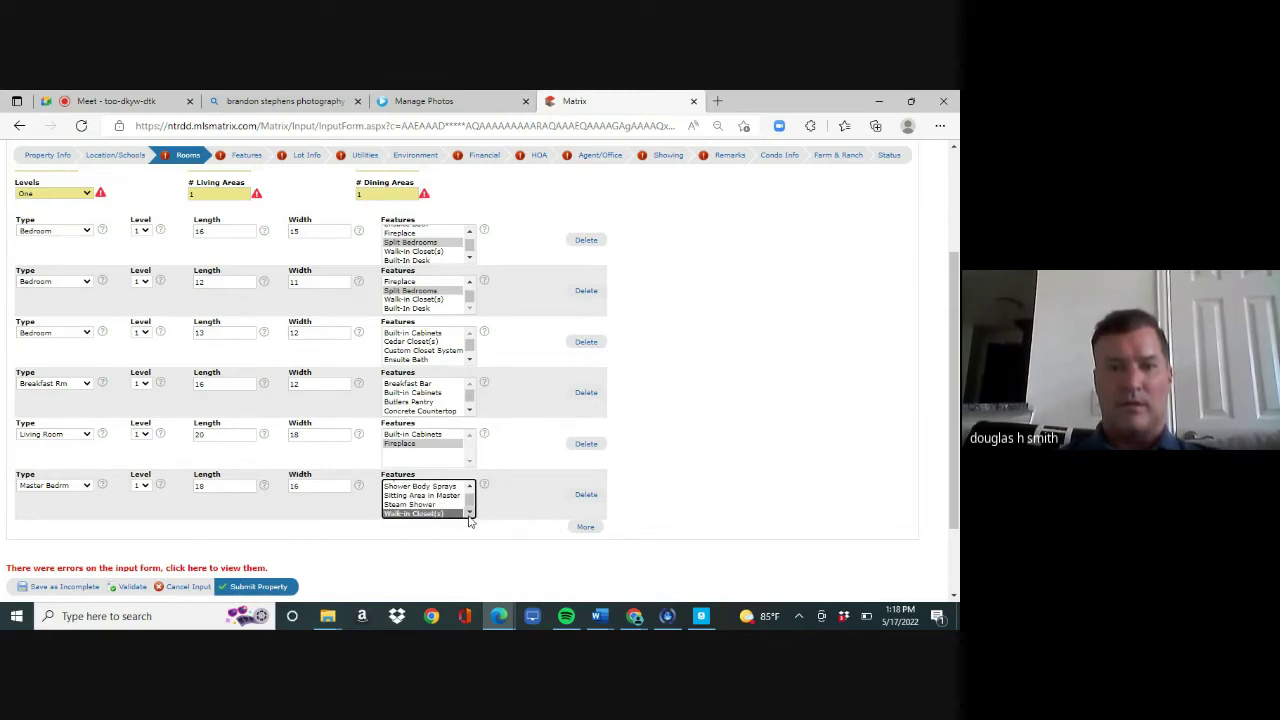
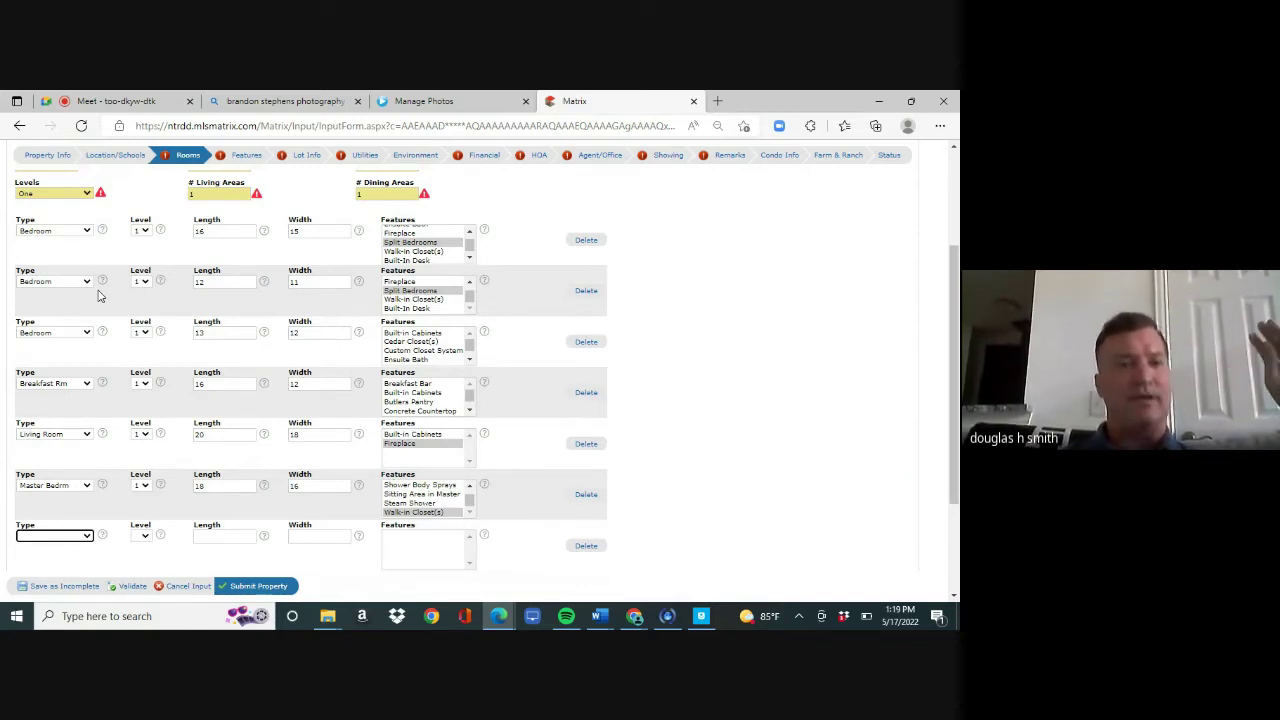
Step: Add two Full Bath rooms on level 1 to the room list
left_click(88, 537)
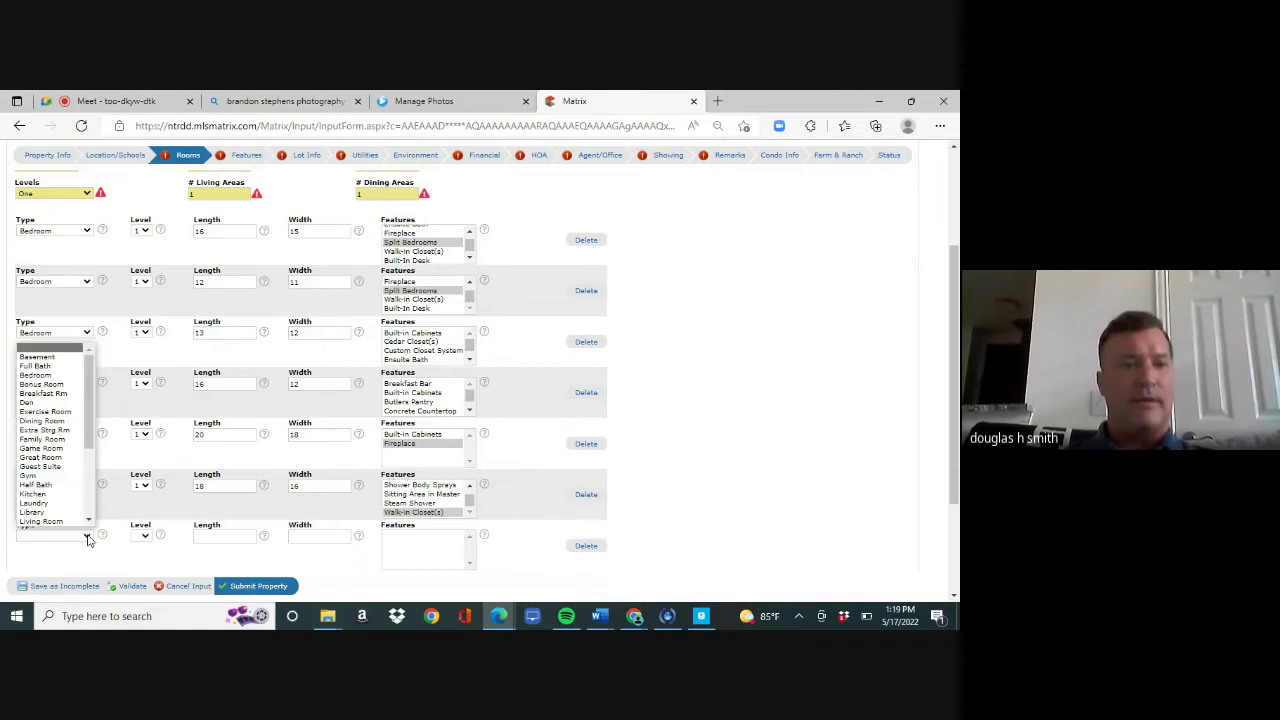
left_click(50, 366)
left_click(145, 536)
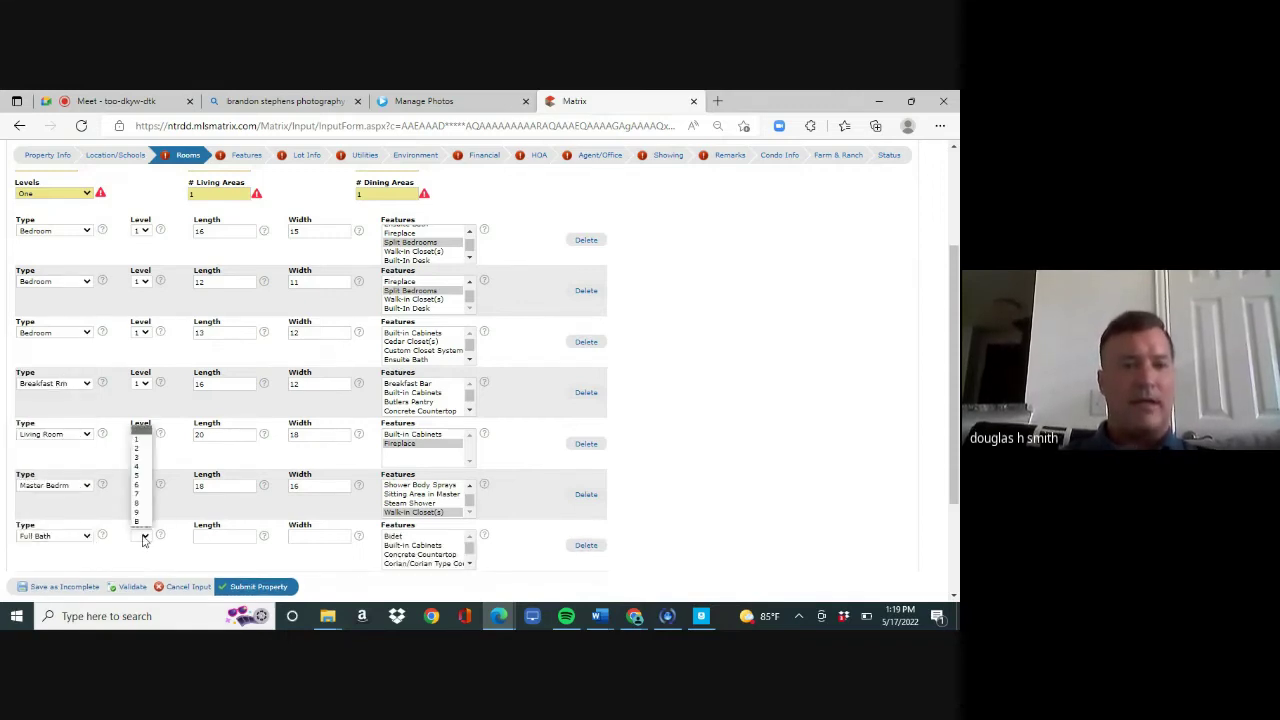
left_click(143, 441)
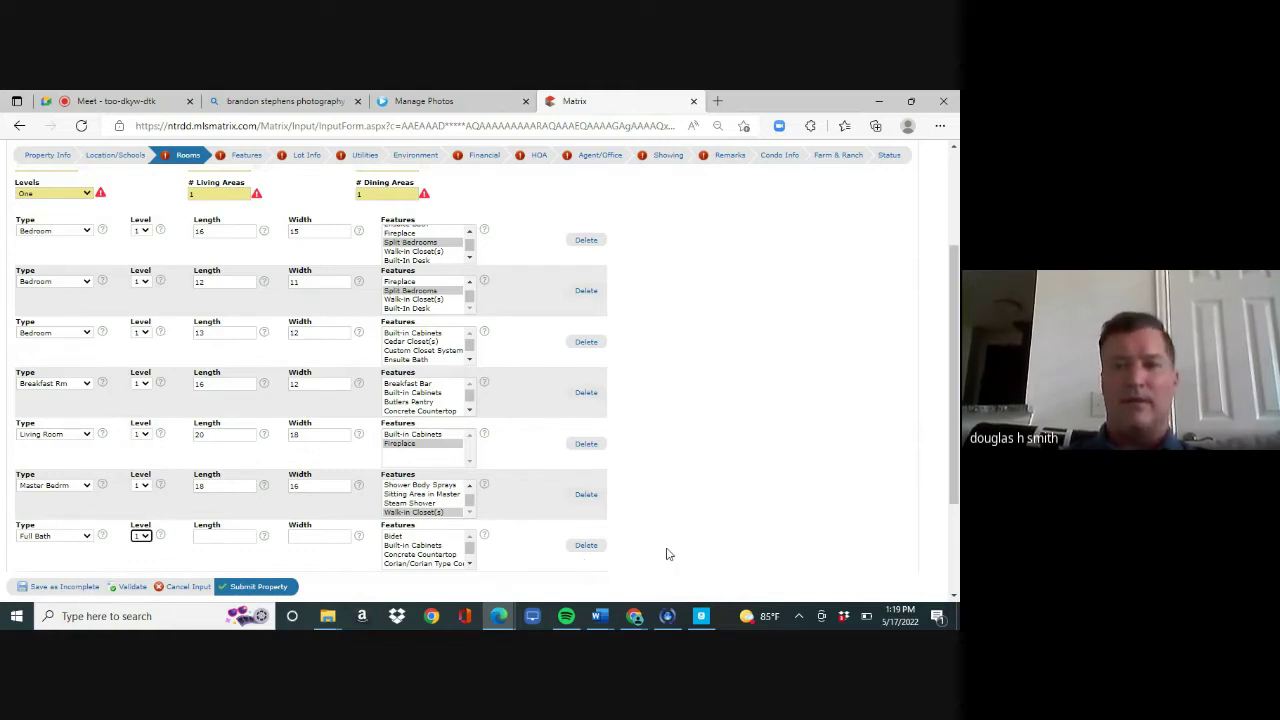
scroll(952, 471, "down", 3)
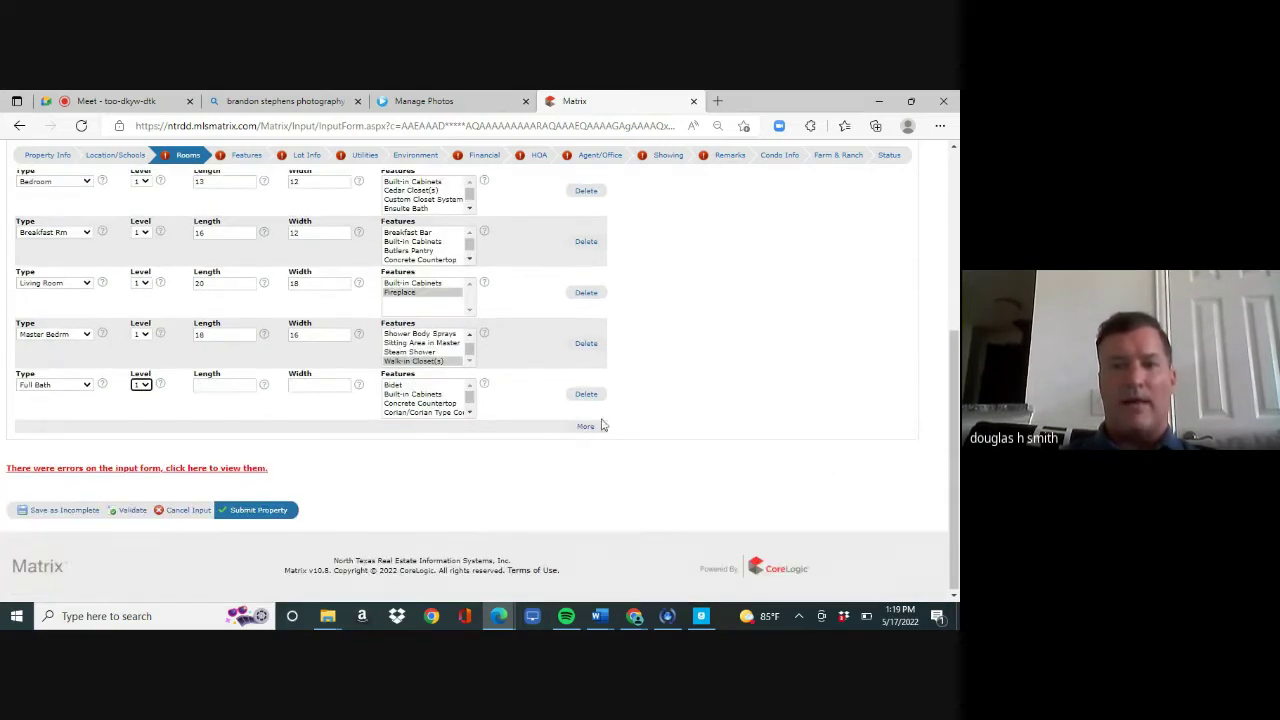
left_click(588, 430)
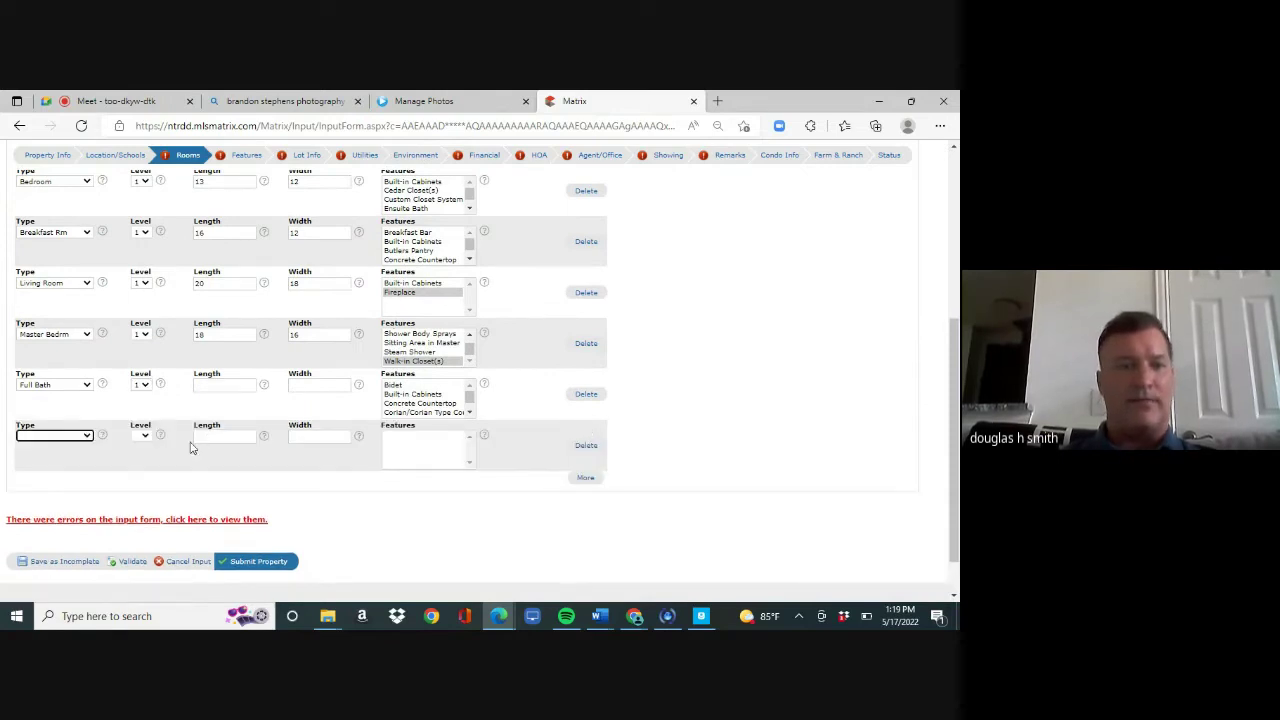
left_click(90, 441)
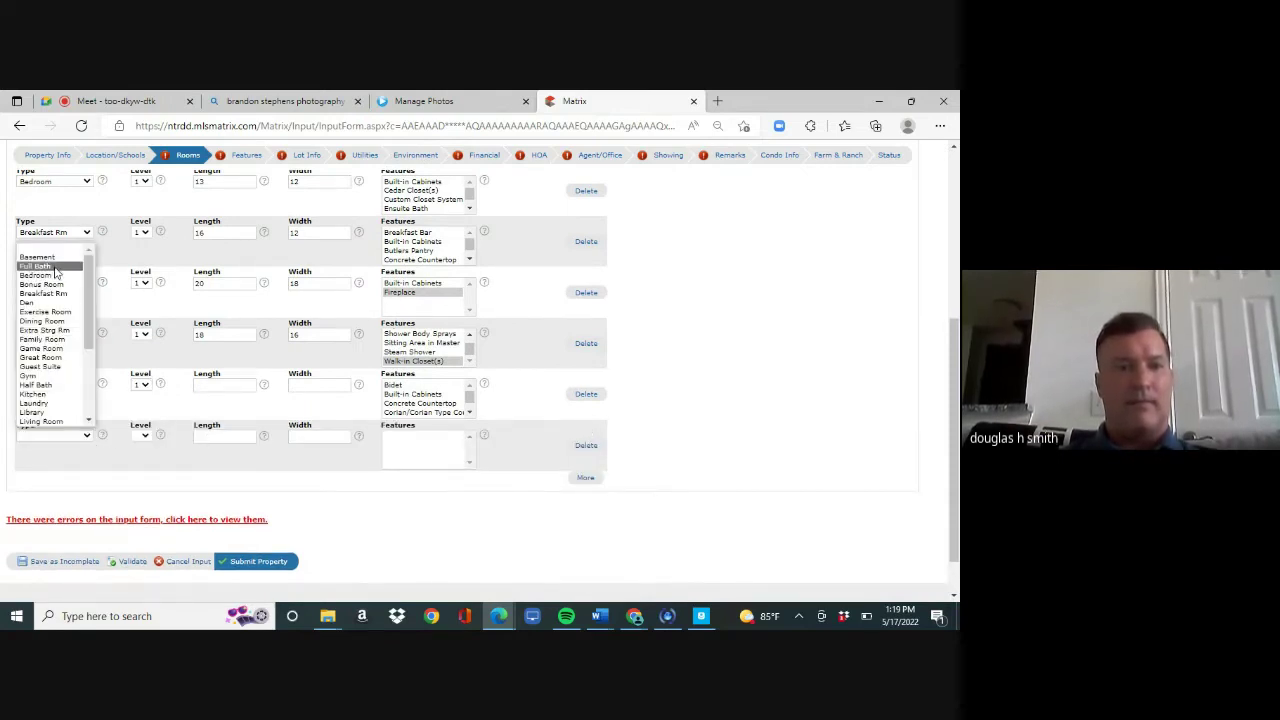
left_click(90, 338)
left_click(145, 436)
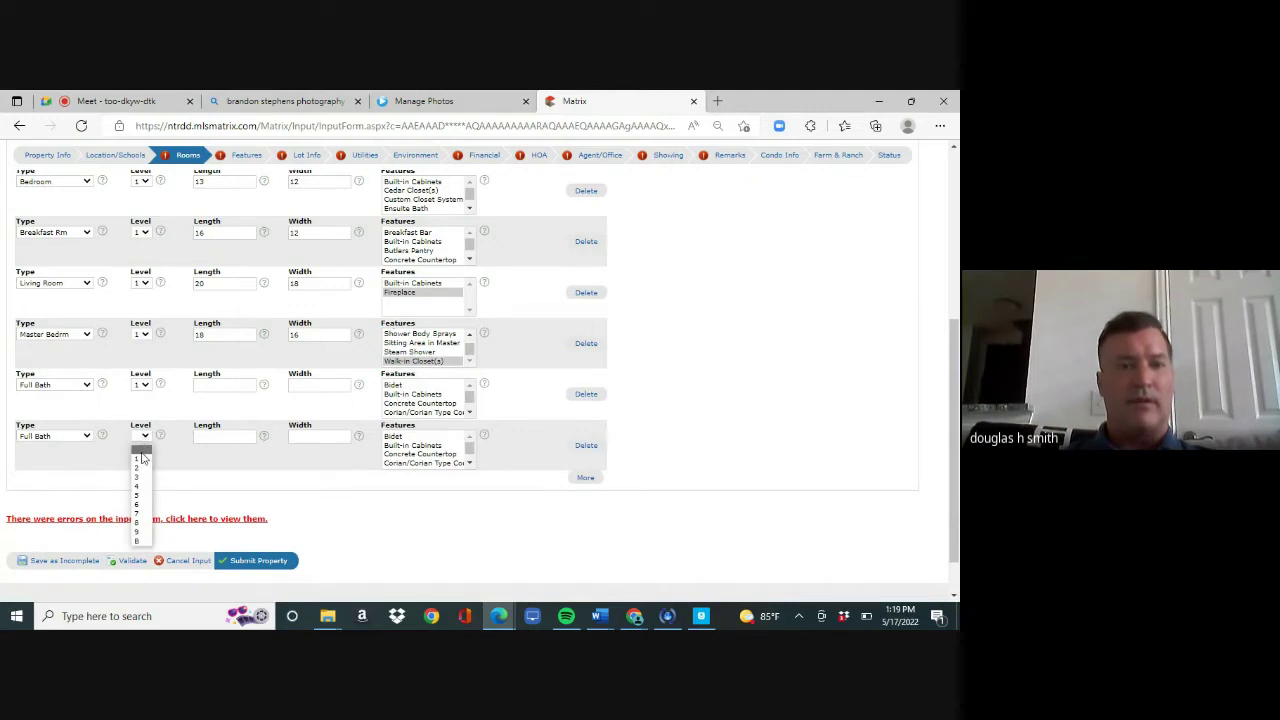
left_click(141, 460)
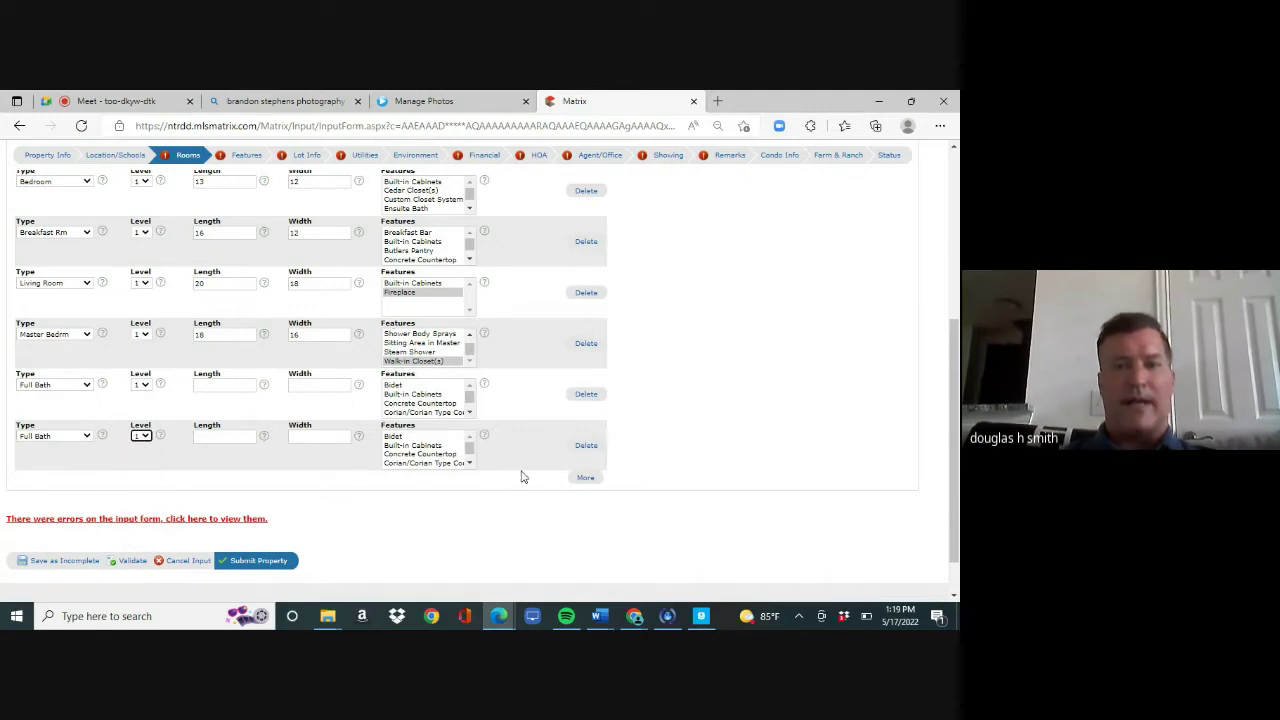
Step: Add a third level-1 Full Bath and a new blank room row
left_click(587, 480)
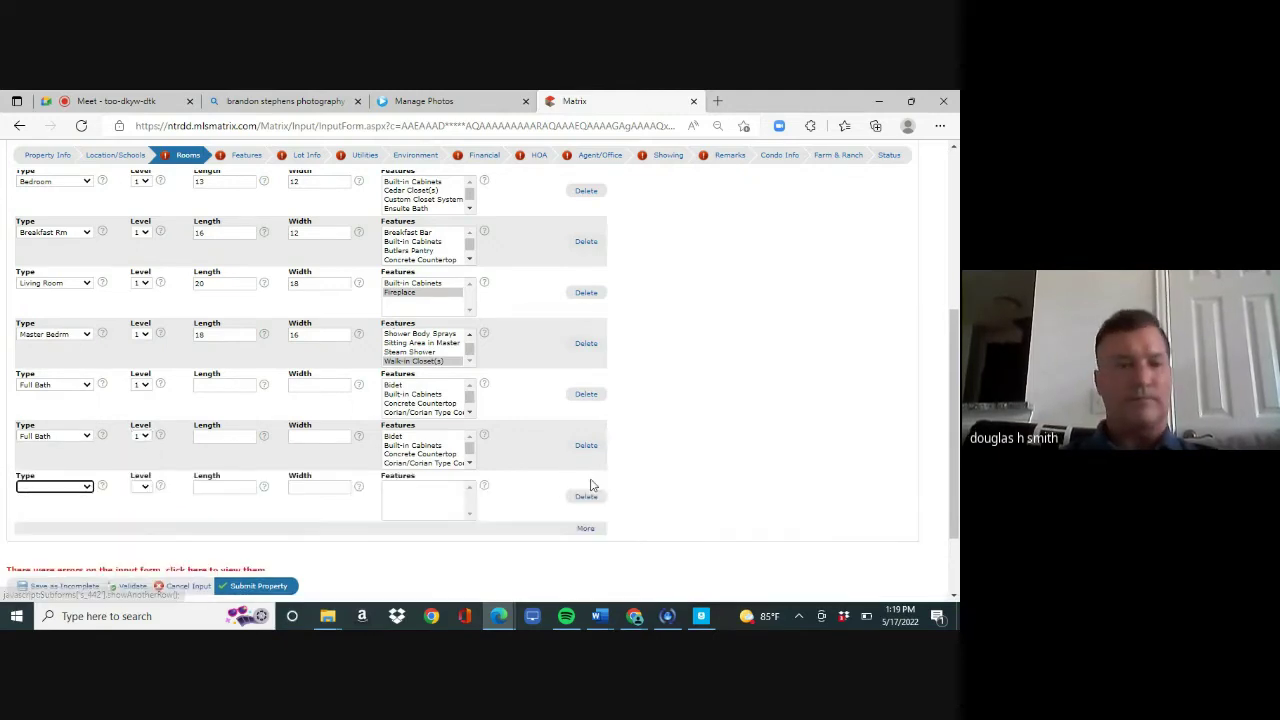
left_click(87, 490)
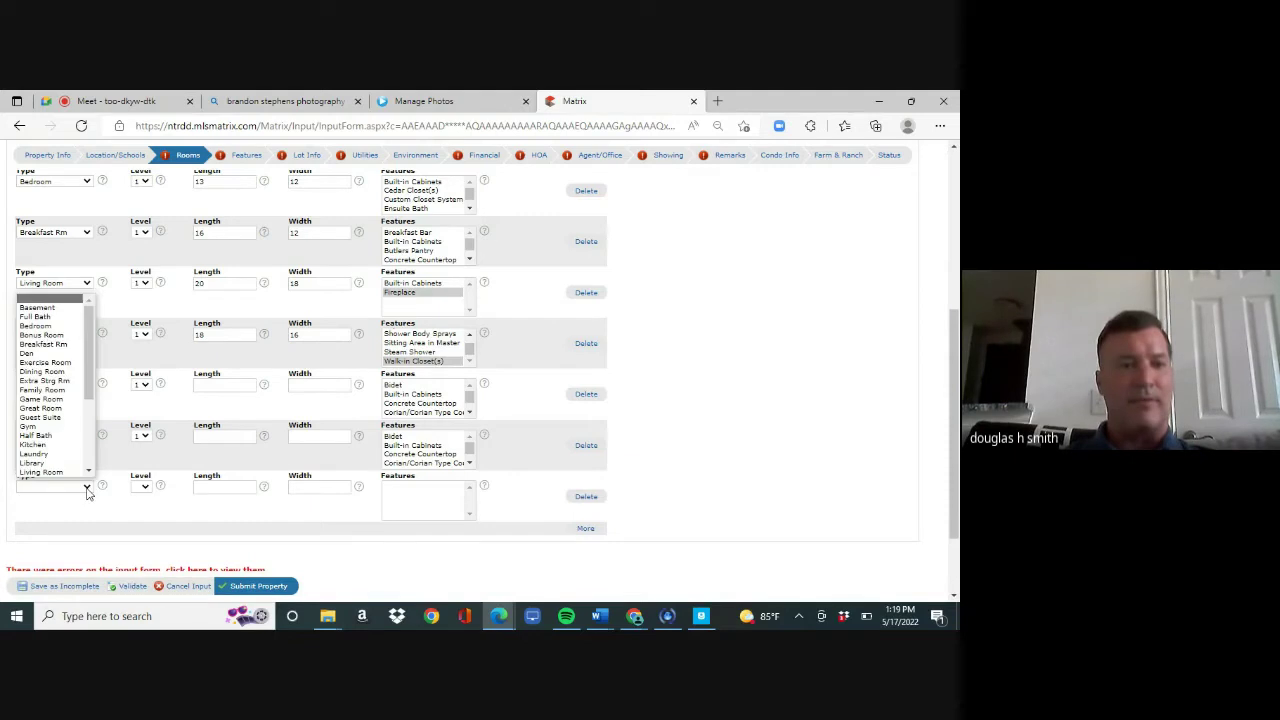
left_click(60, 318)
left_click(143, 486)
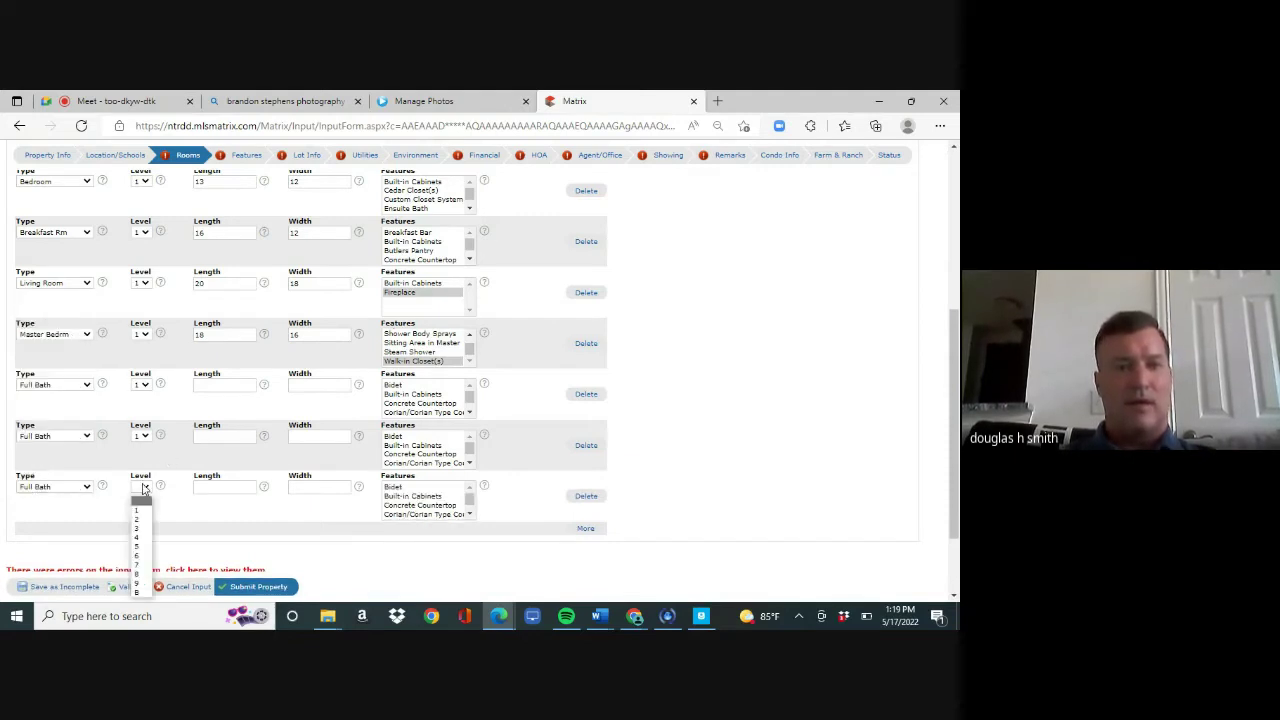
left_click(143, 511)
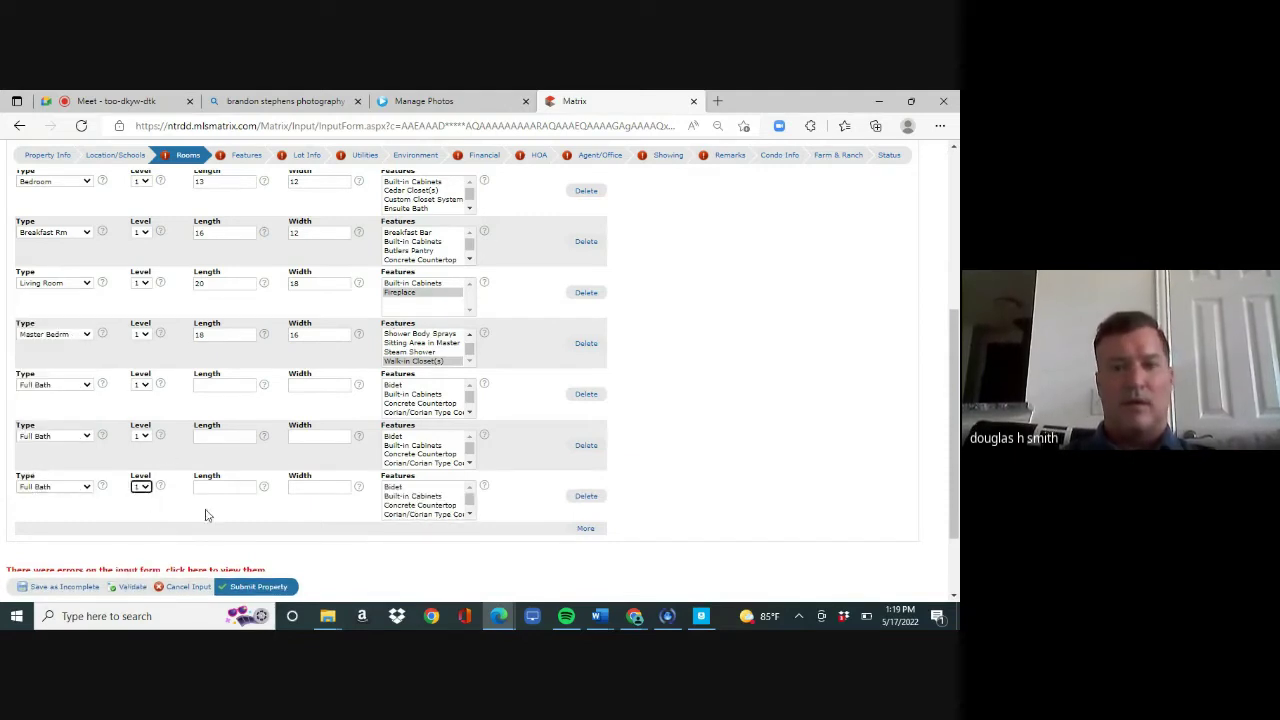
left_click(588, 531)
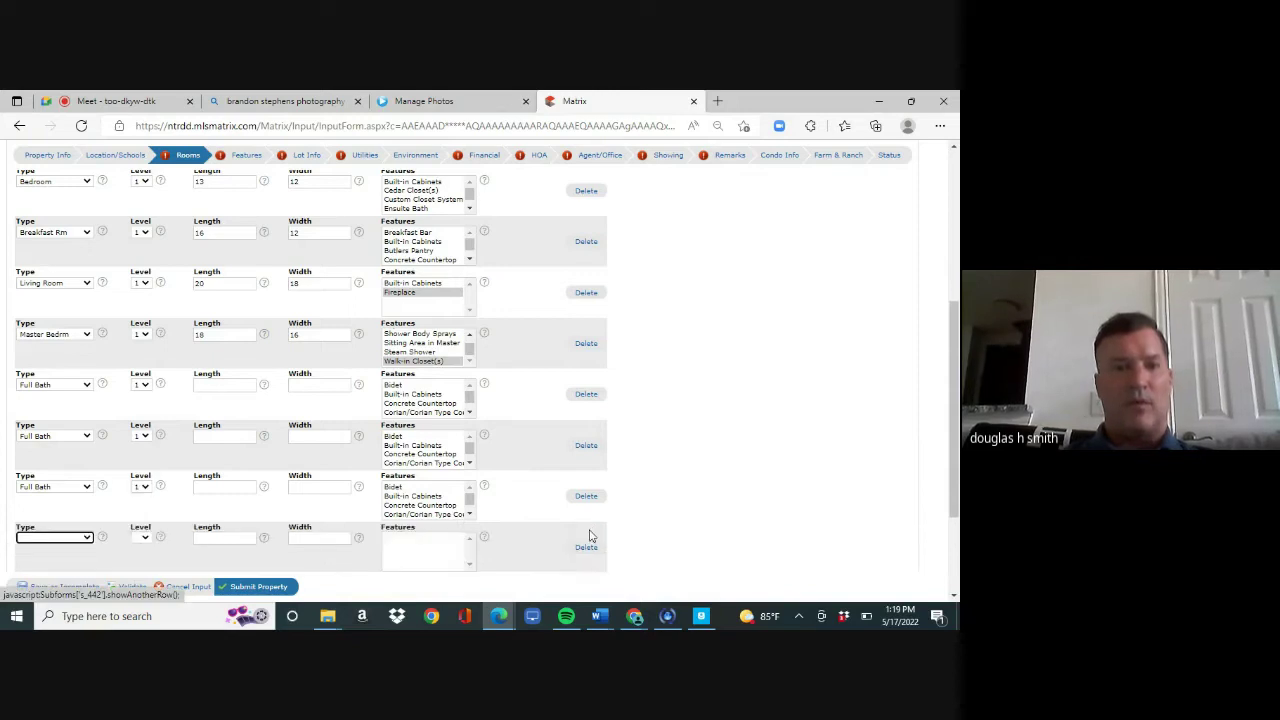
Step: Make the new room a level-1 Kitchen measuring 20 by 14
left_click(88, 539)
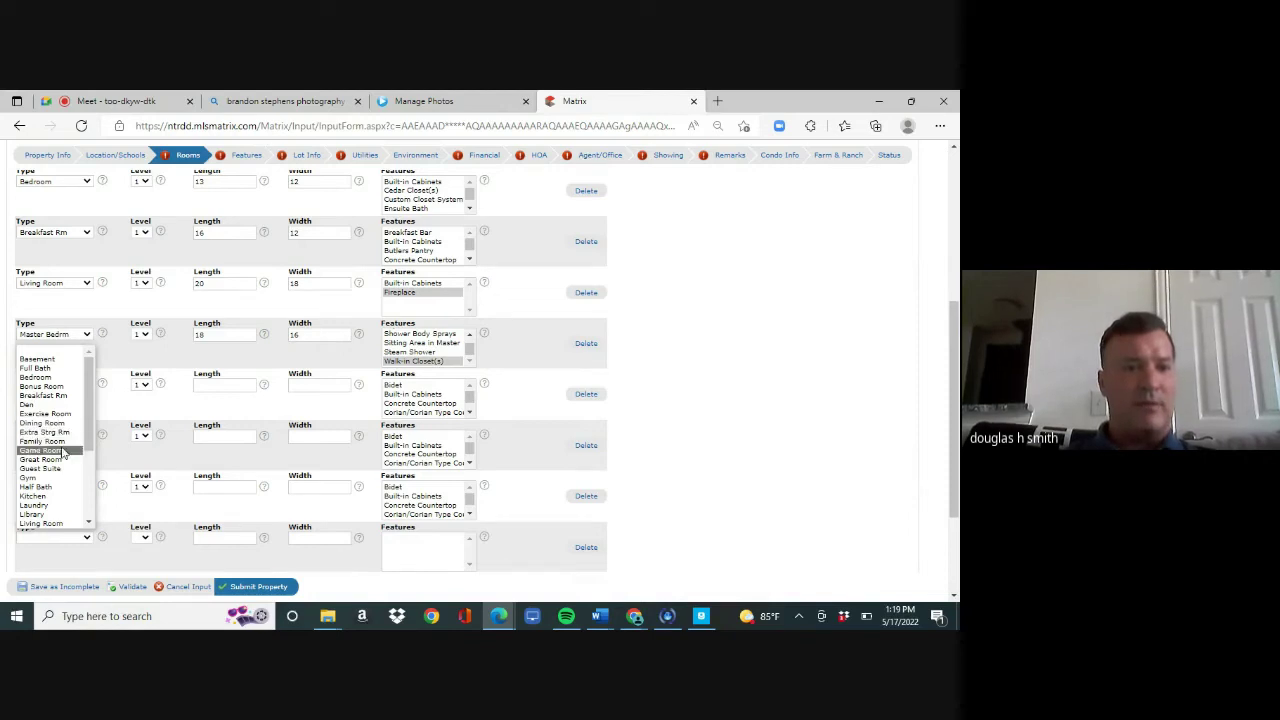
left_click(57, 503)
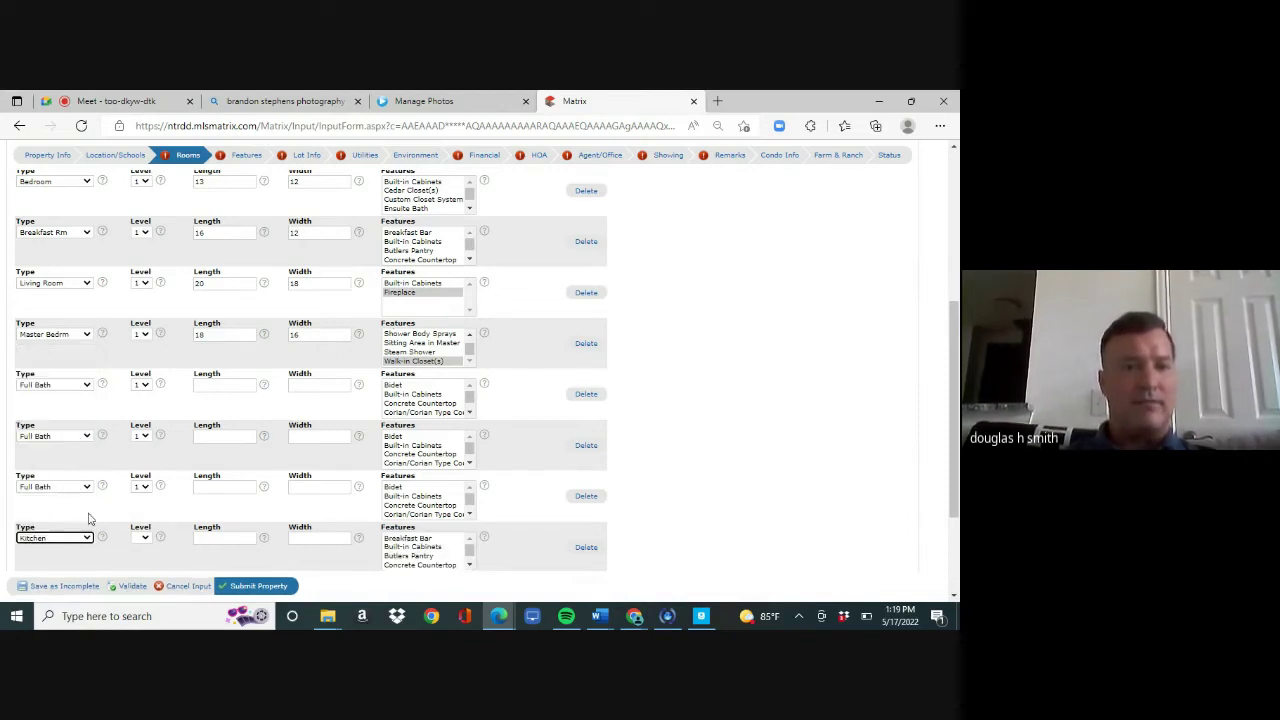
left_click(144, 538)
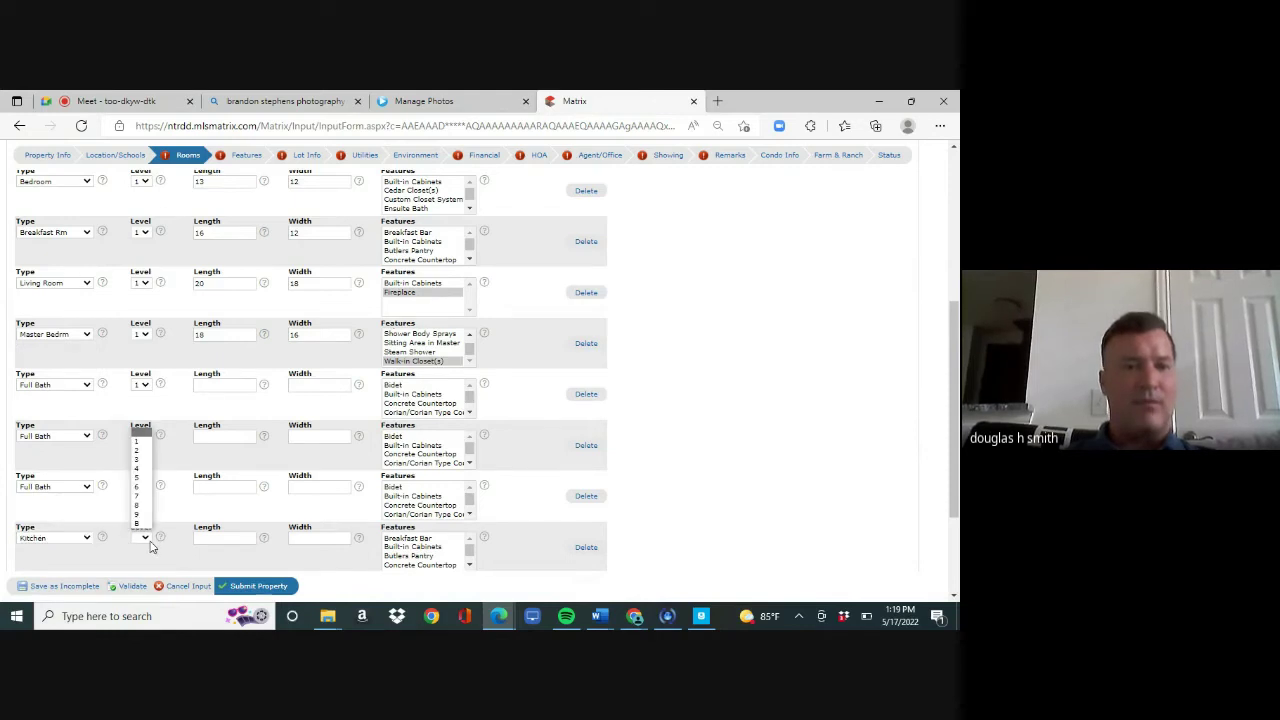
left_click(140, 442)
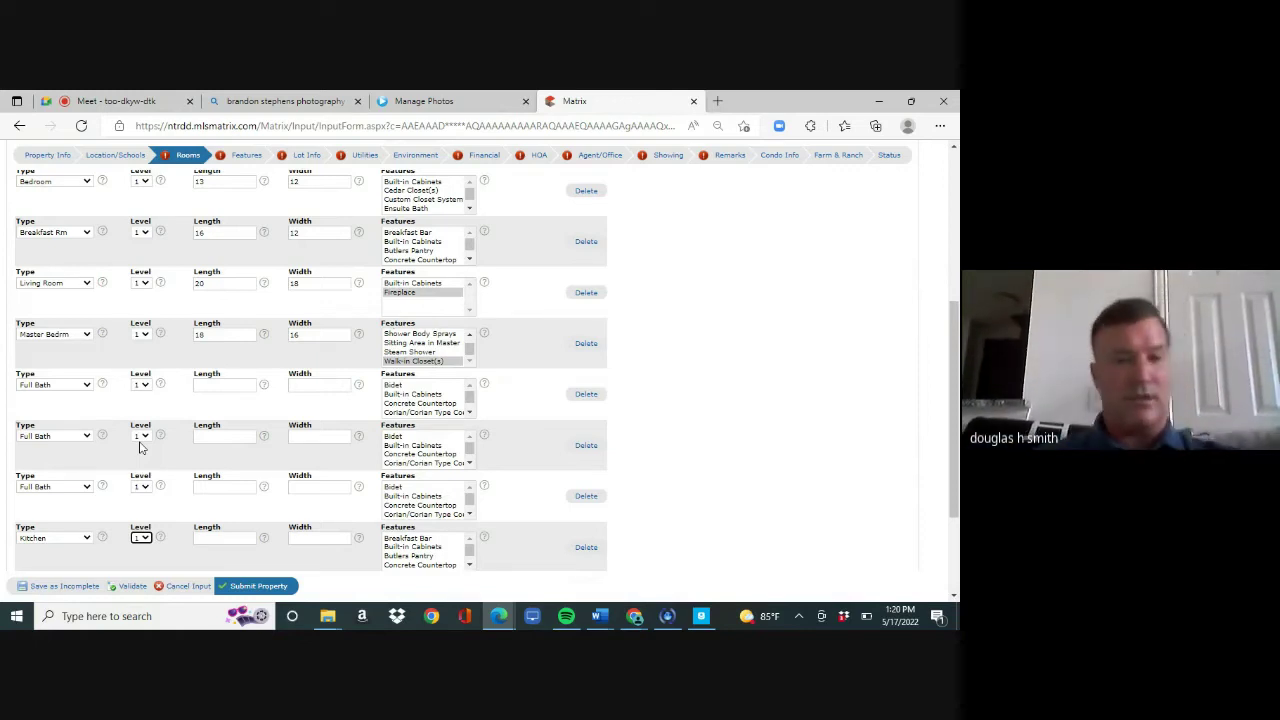
left_click(222, 538)
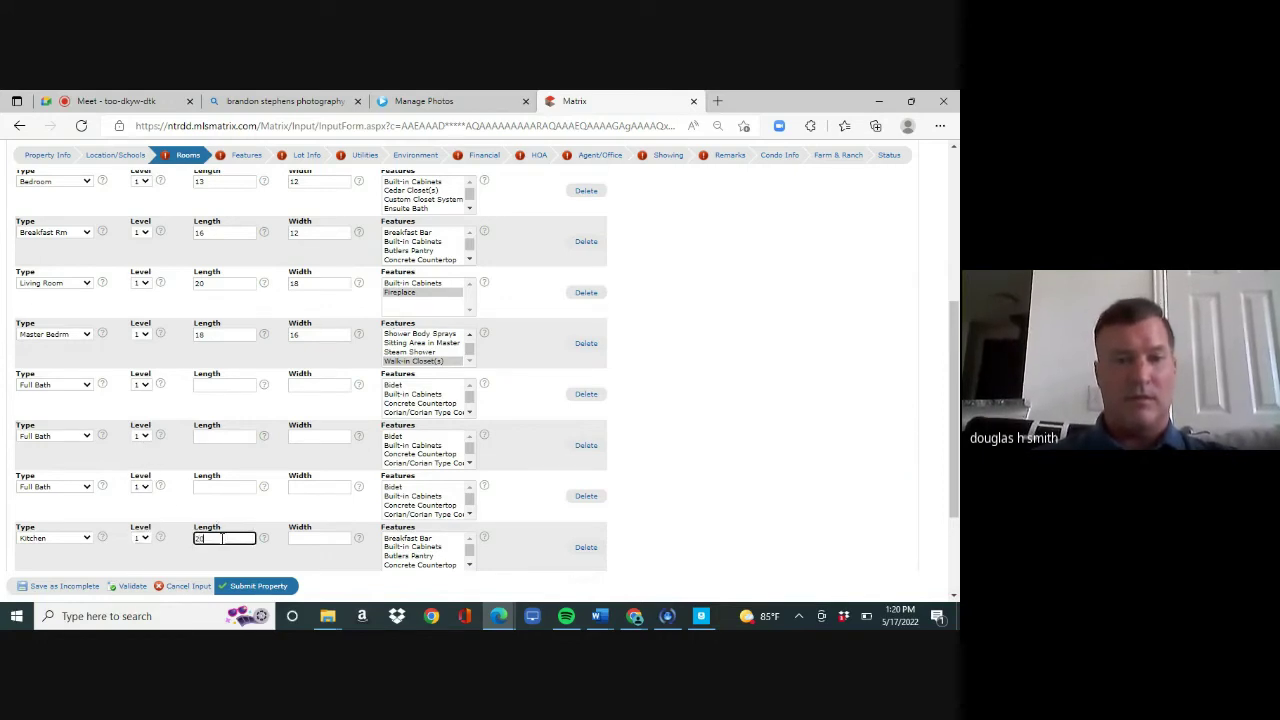
key("Tab")
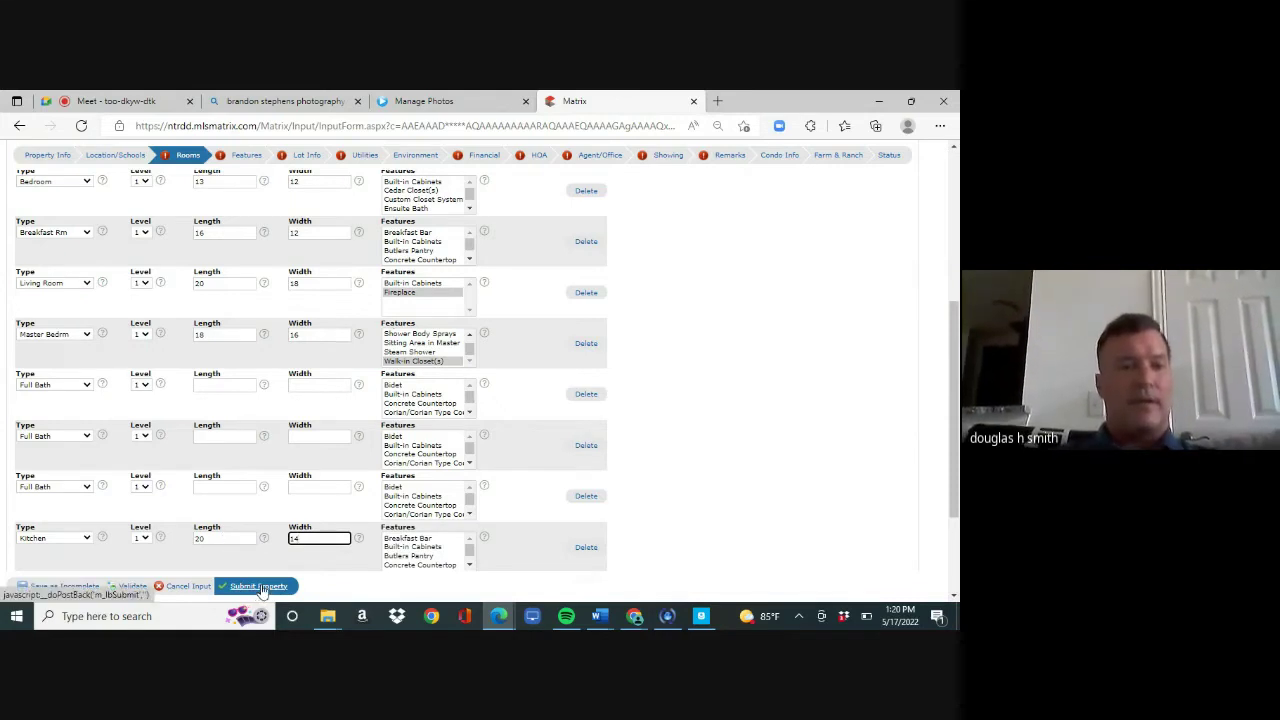
Step: Keep Kitchen as the room type and submit the listing for validation
left_click(86, 537)
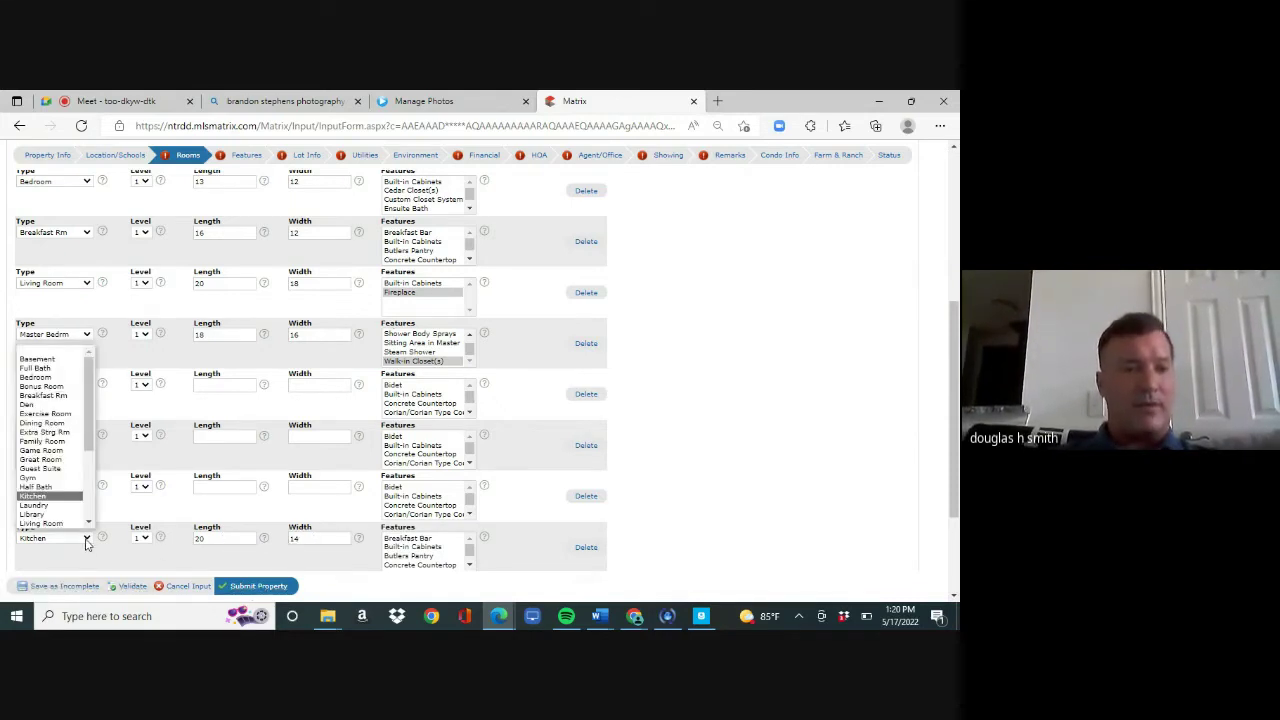
left_click(87, 526)
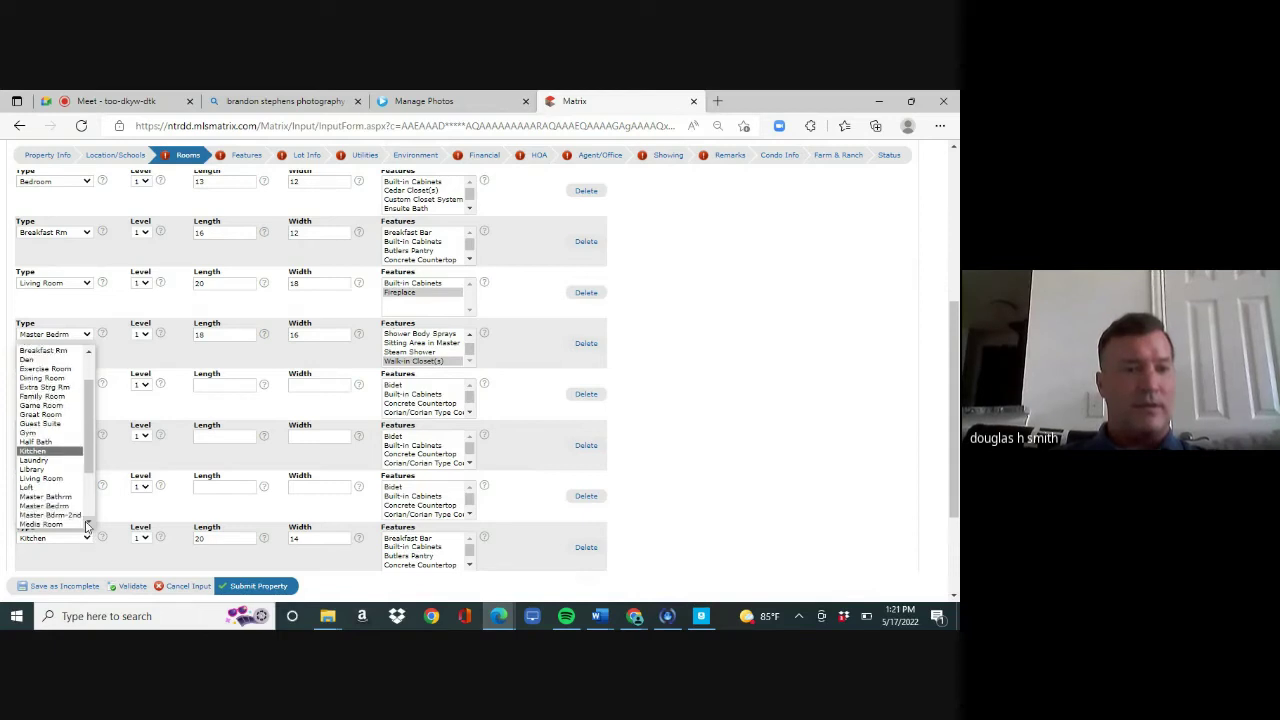
left_click(87, 526)
left_click(87, 526)
left_click(87, 526)
left_click(87, 526)
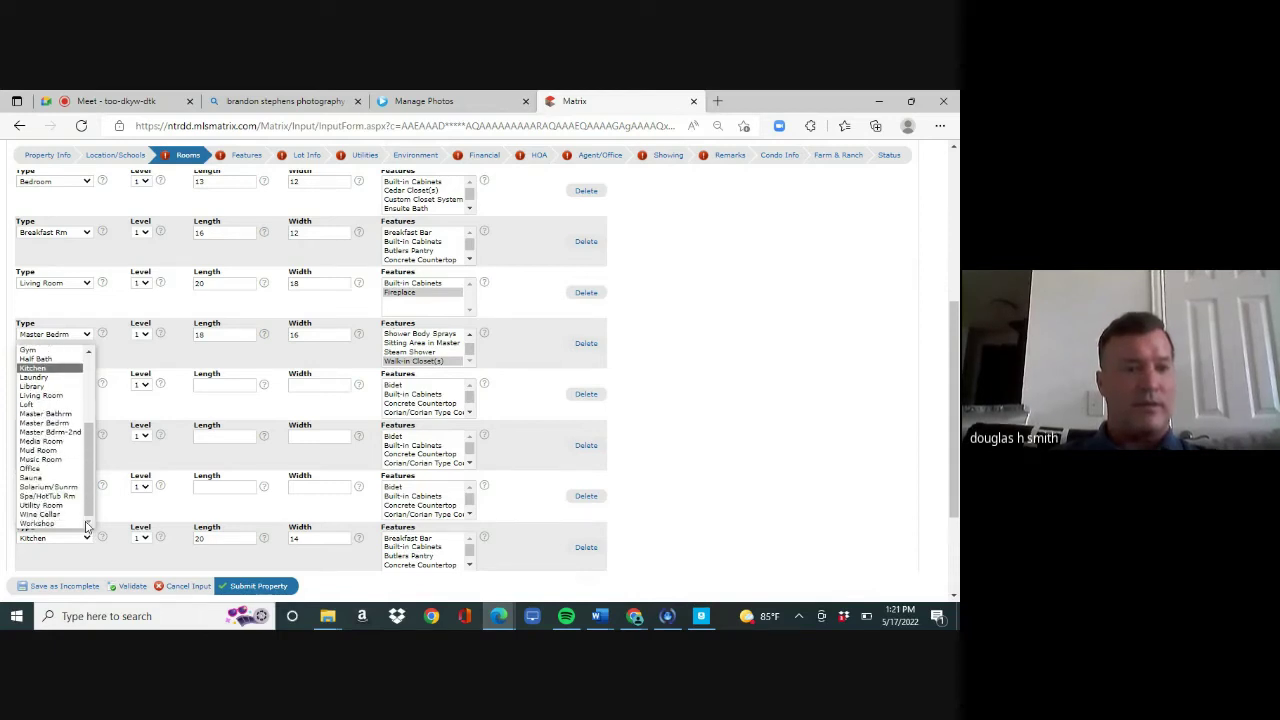
left_click(409, 591)
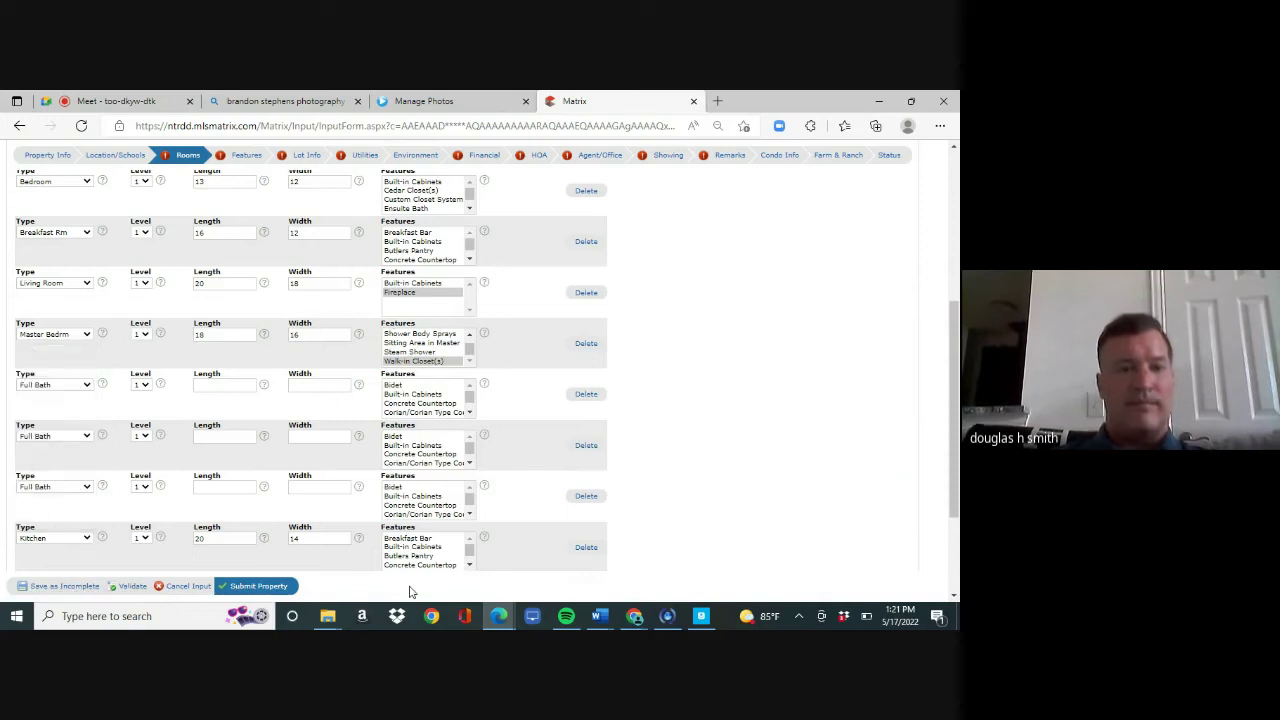
left_click(262, 587)
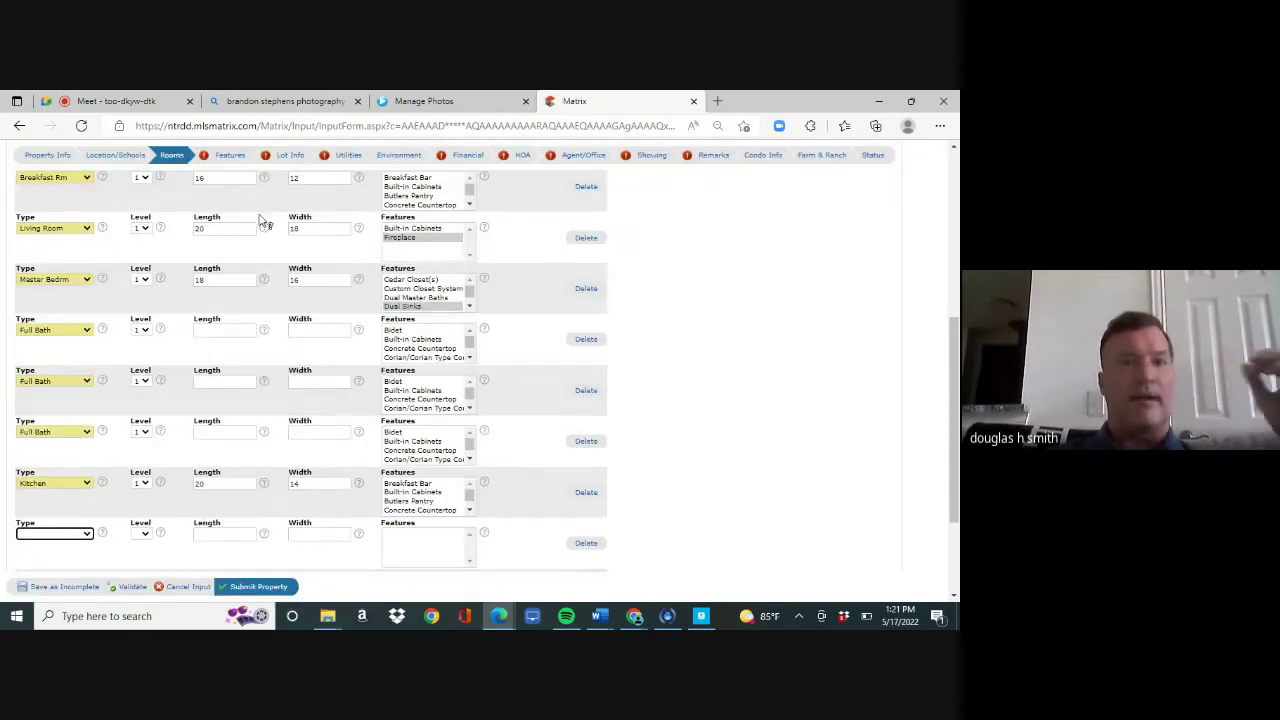
Step: On the Features page, set Accessibility Features No, Smart Home Features Yes, and 1 fireplace
left_click(231, 157)
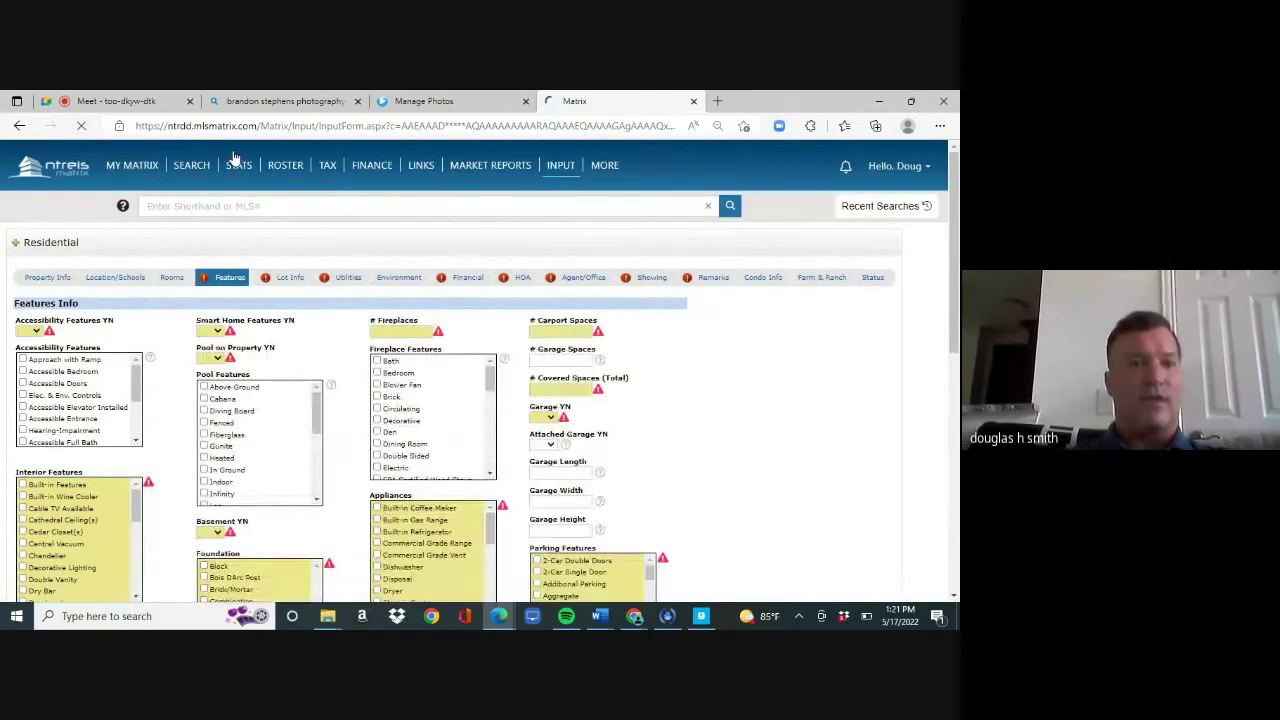
left_click(37, 332)
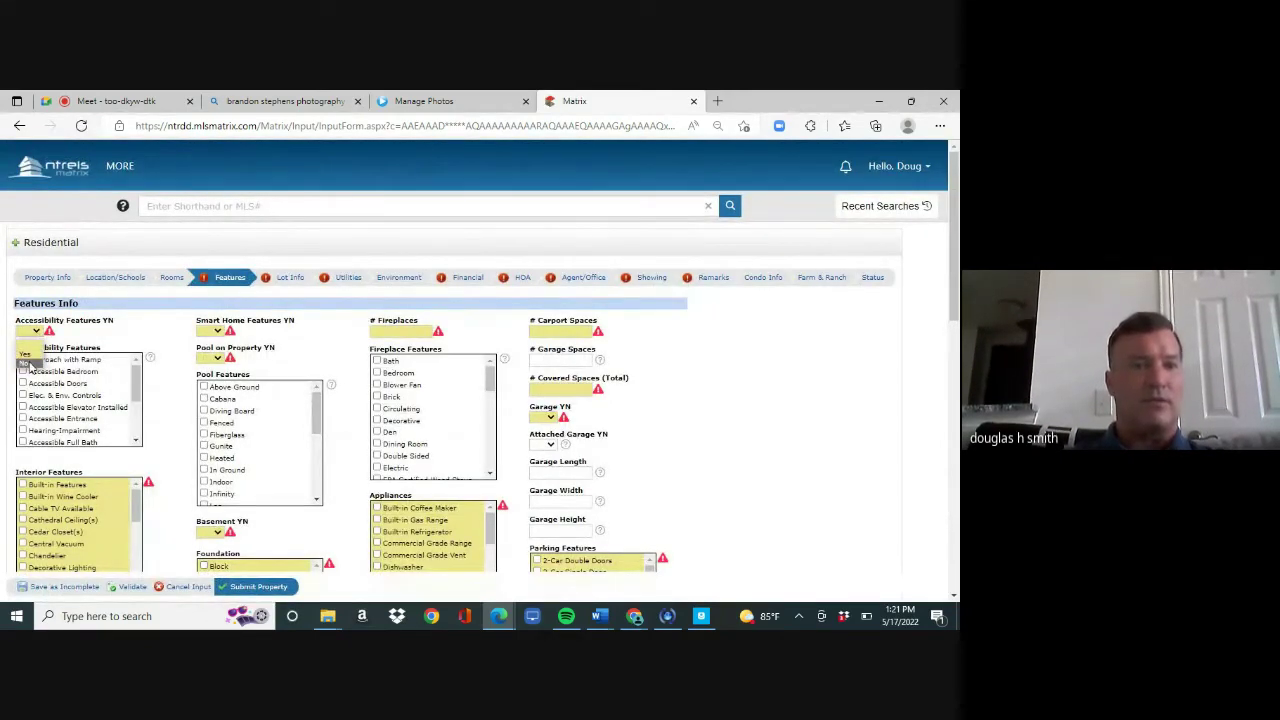
left_click(28, 364)
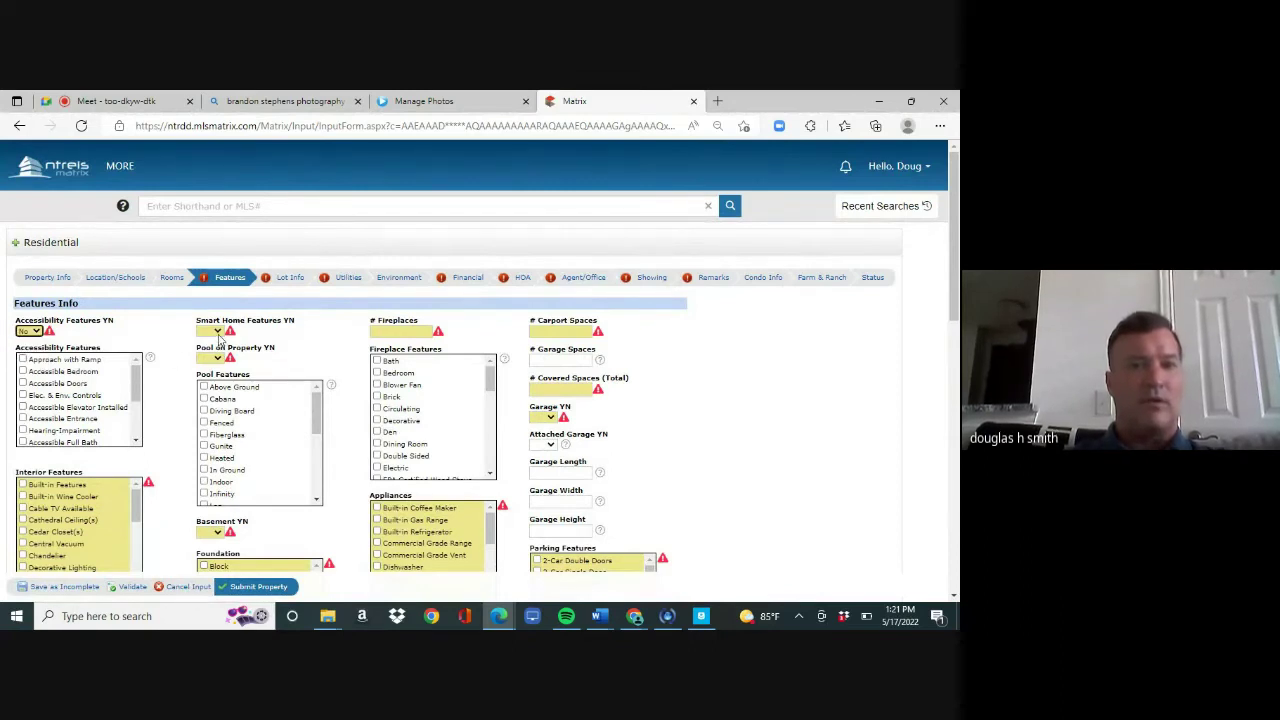
left_click(217, 333)
left_click(212, 354)
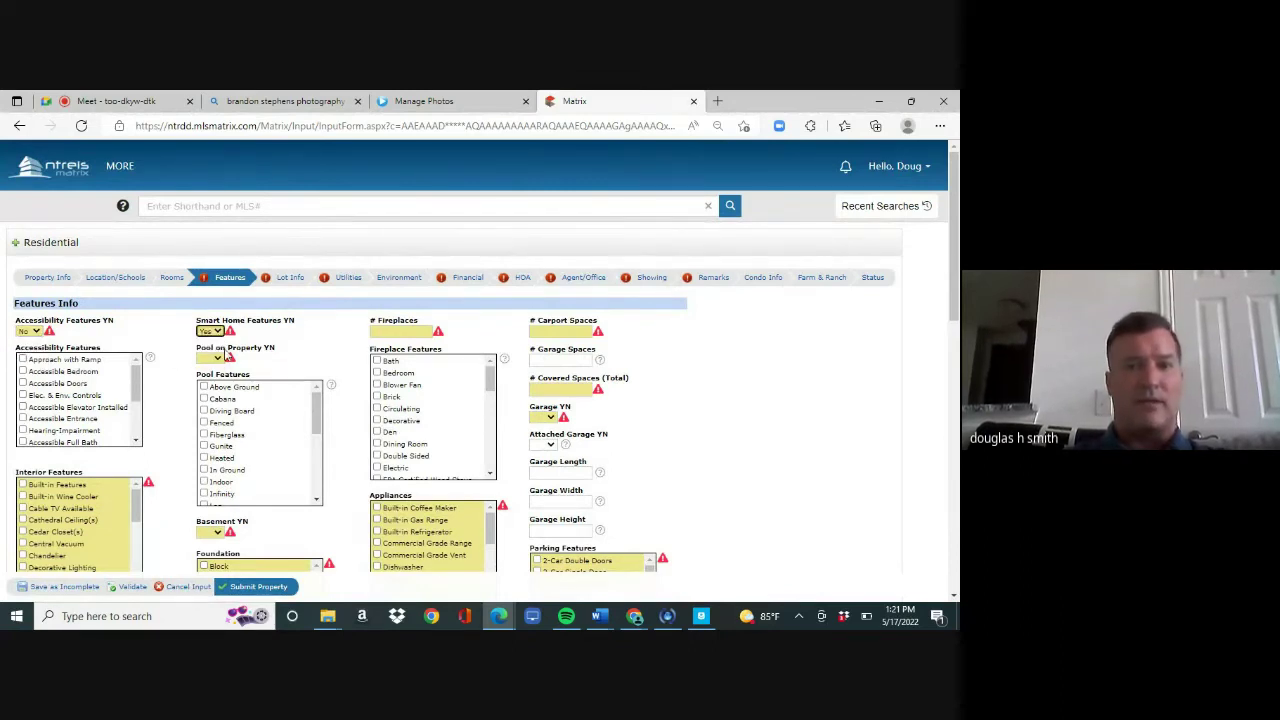
left_click(391, 332)
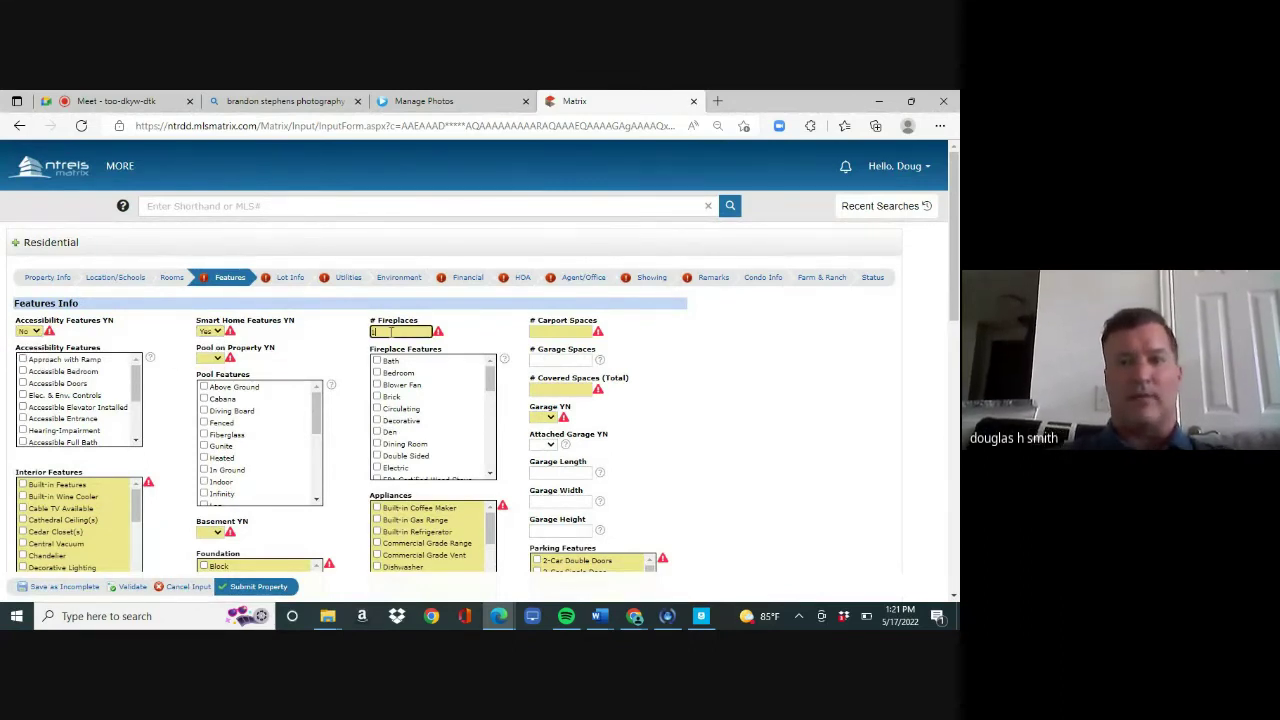
type("1")
Step: Enter 0 carport spaces, 2 covered spaces, and a garage with 2 spaces
left_click(549, 331)
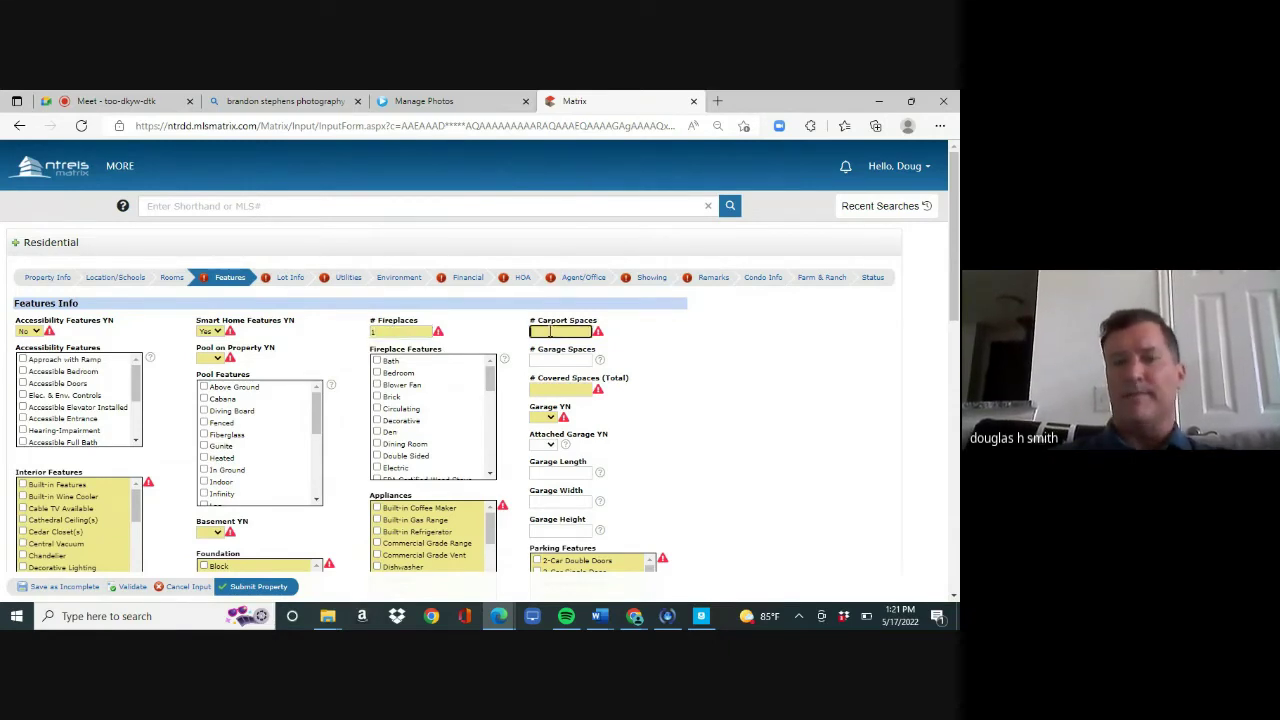
left_click(556, 387)
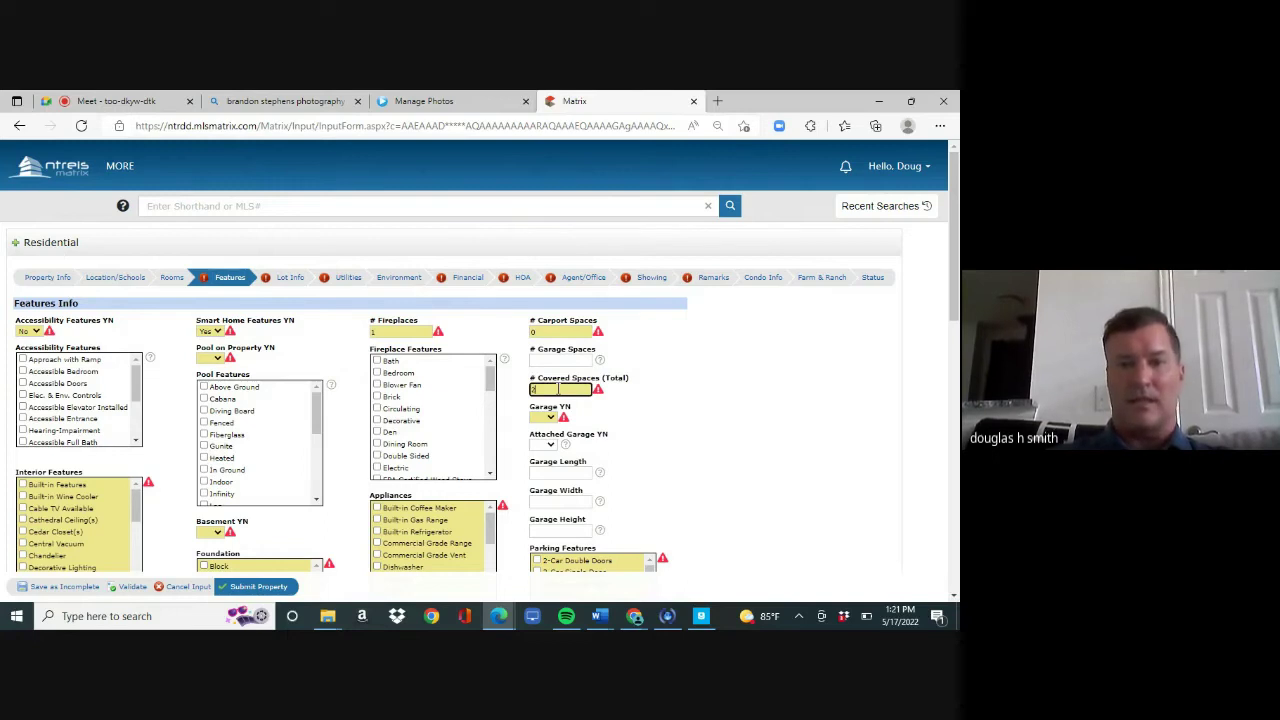
left_click(547, 417)
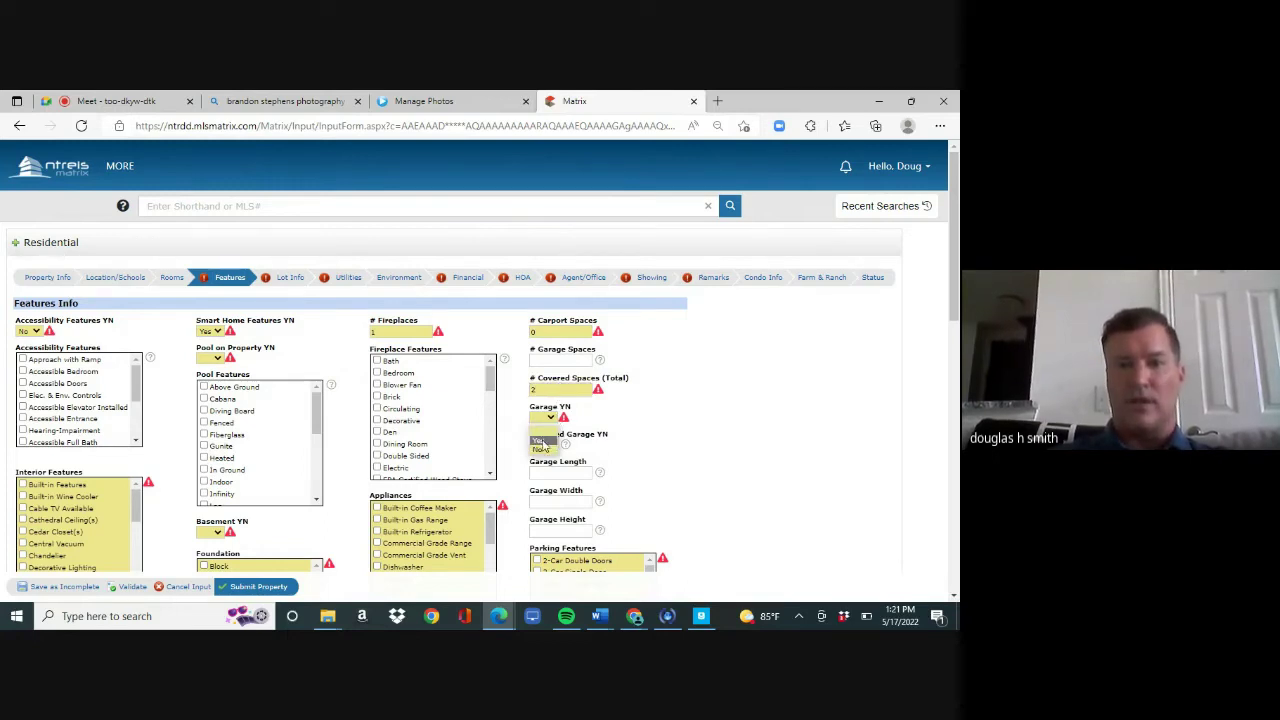
left_click(540, 442)
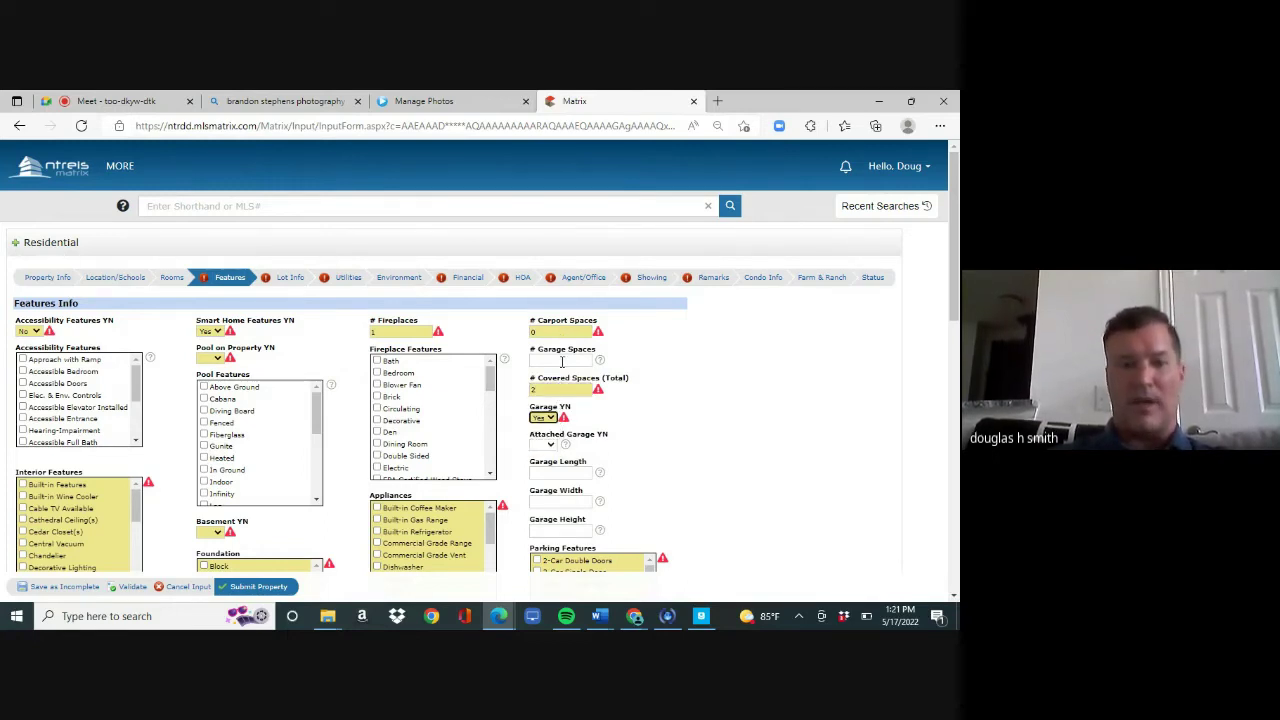
left_click(562, 362)
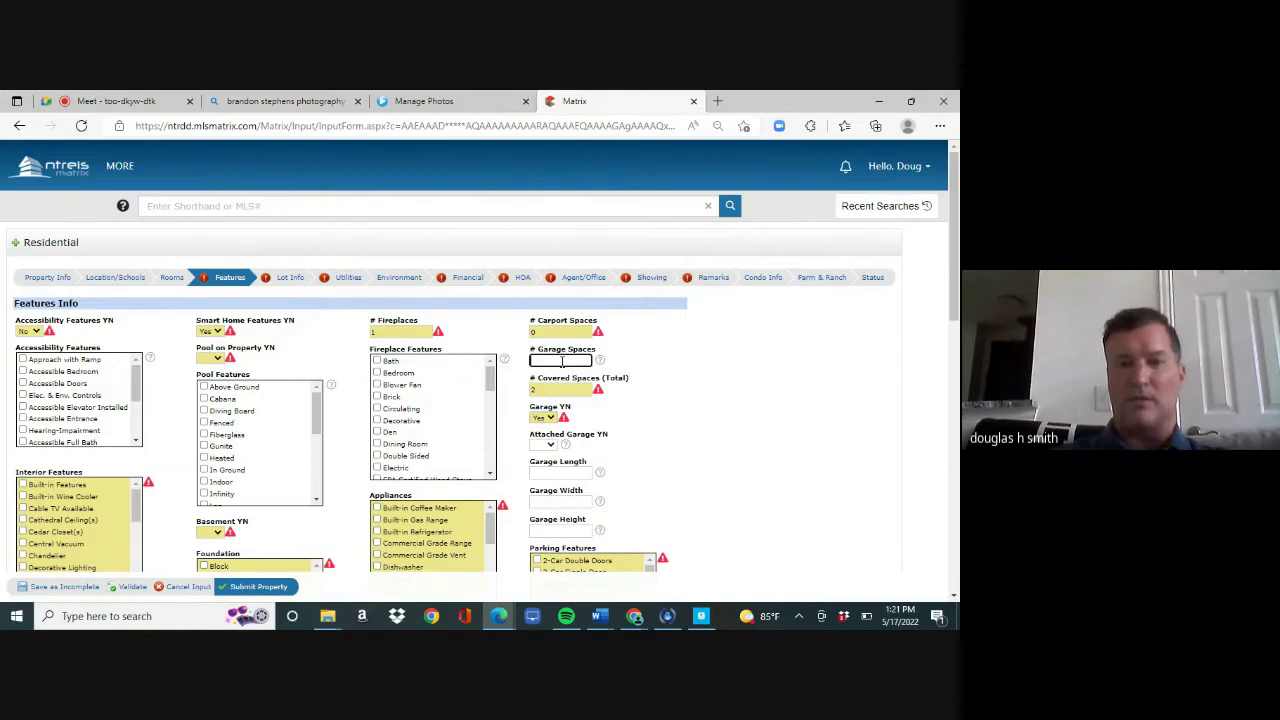
Step: Mark the garage as attached, 22 long, 20 wide and 12 high
left_click(547, 445)
left_click(541, 468)
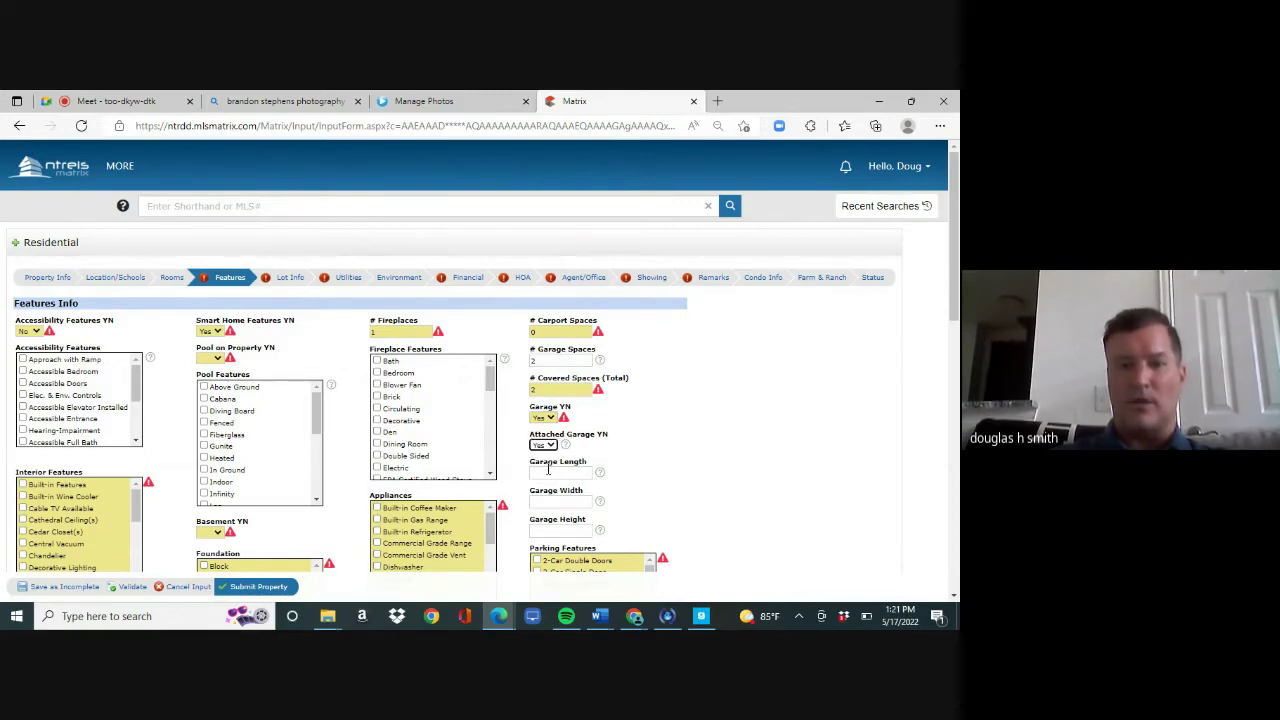
left_click(551, 470)
type("22")
key("Tab")
type("20")
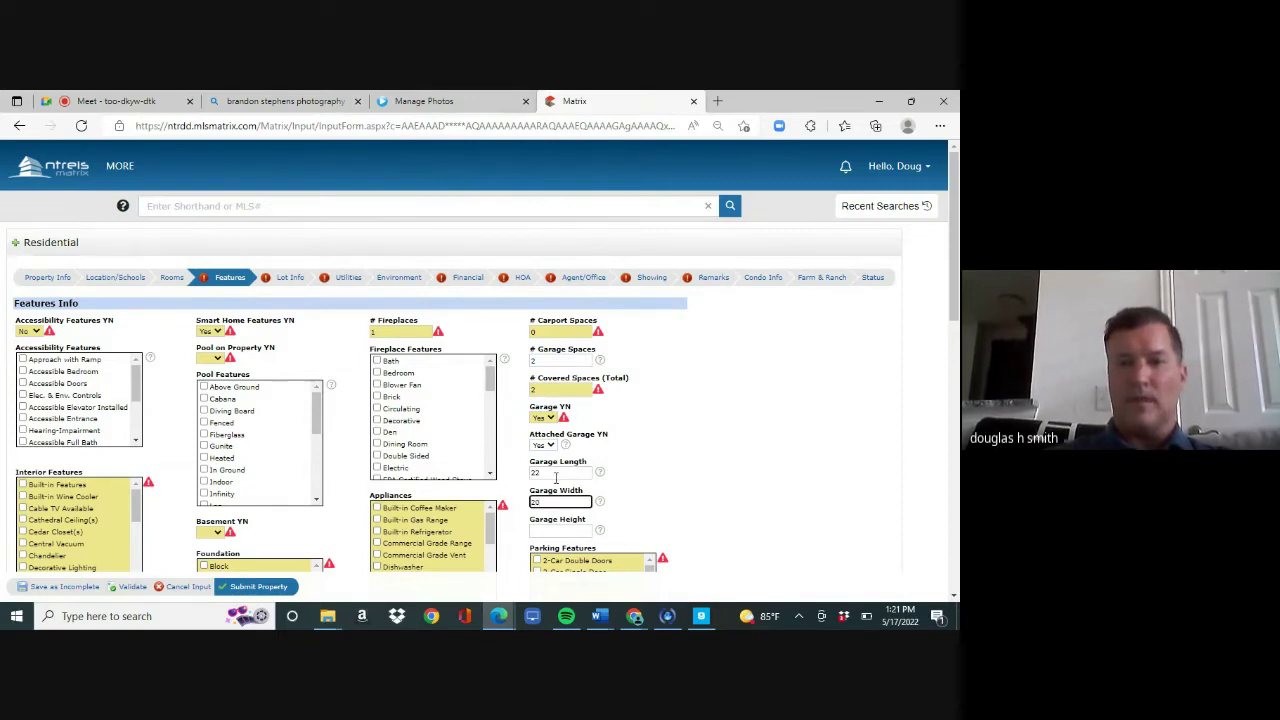
left_click(557, 531)
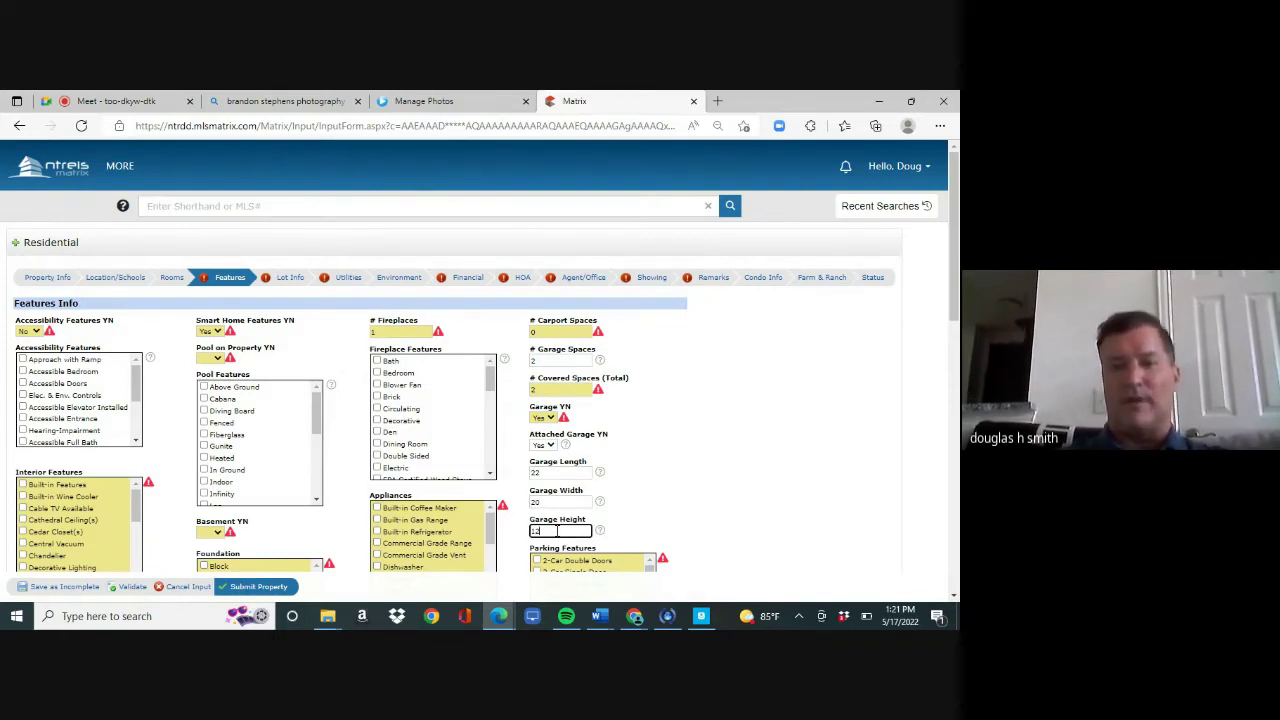
scroll(955, 300, "down", 2)
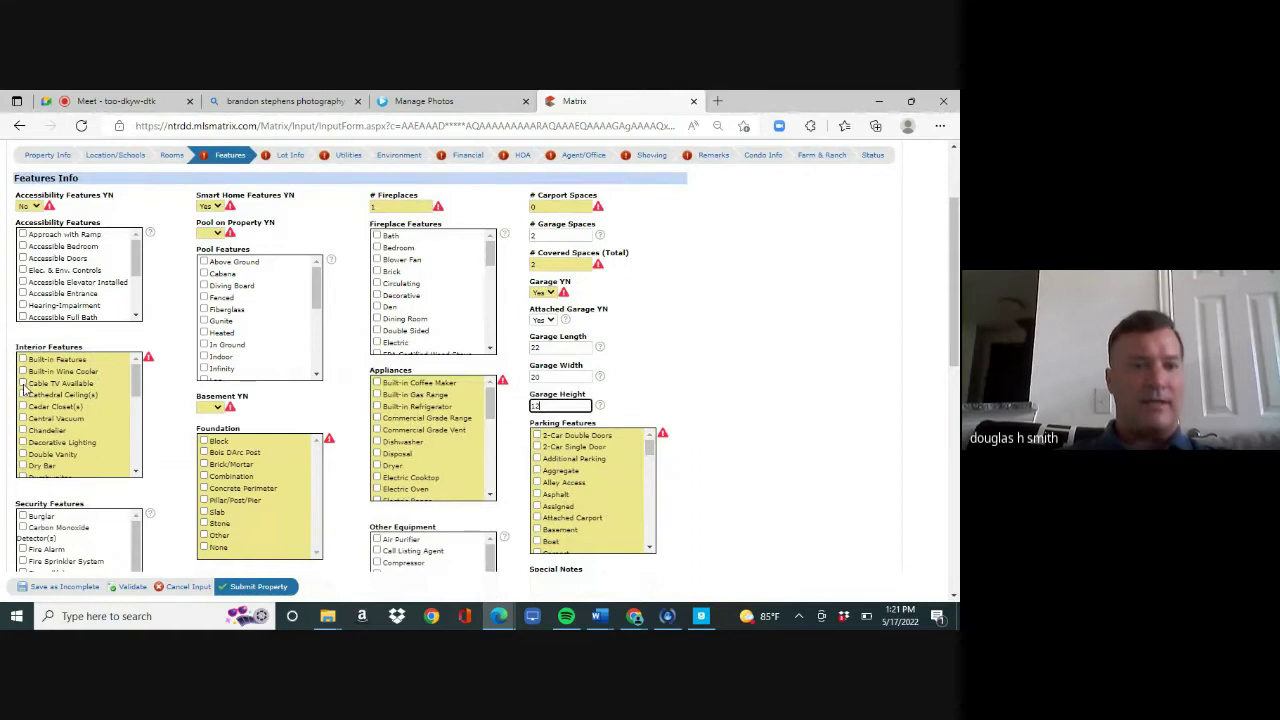
Step: Check Cable TV Available, Flat Screen Wiring, Kitchen Island and Open Floorplan under Interior Features
left_click(23, 384)
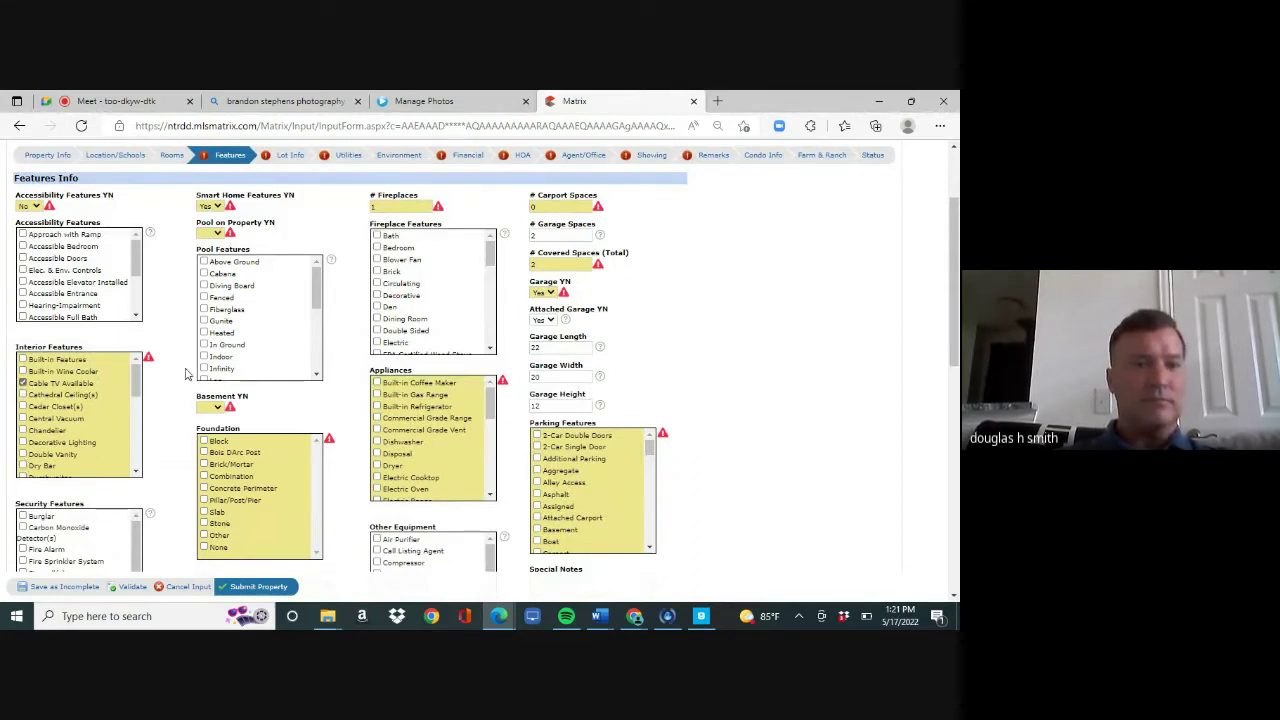
scroll(140, 377, "down", 1)
left_click_drag(140, 377, 140, 403)
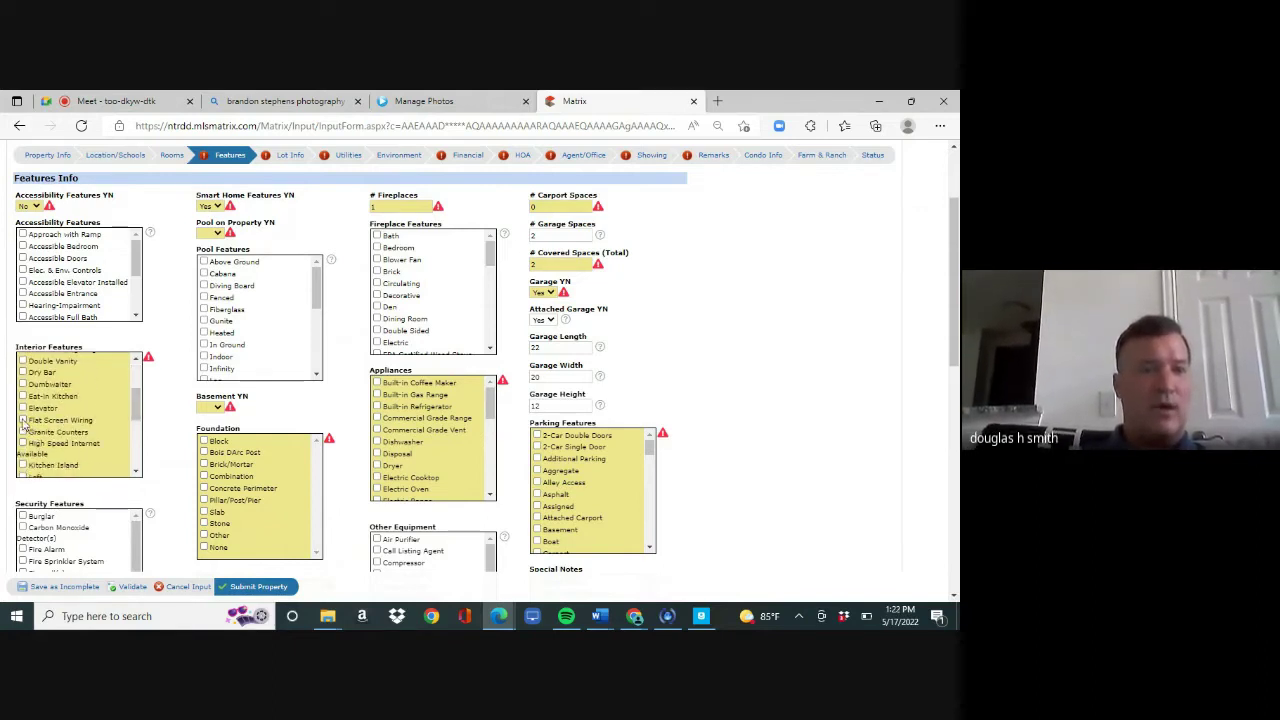
left_click(22, 420)
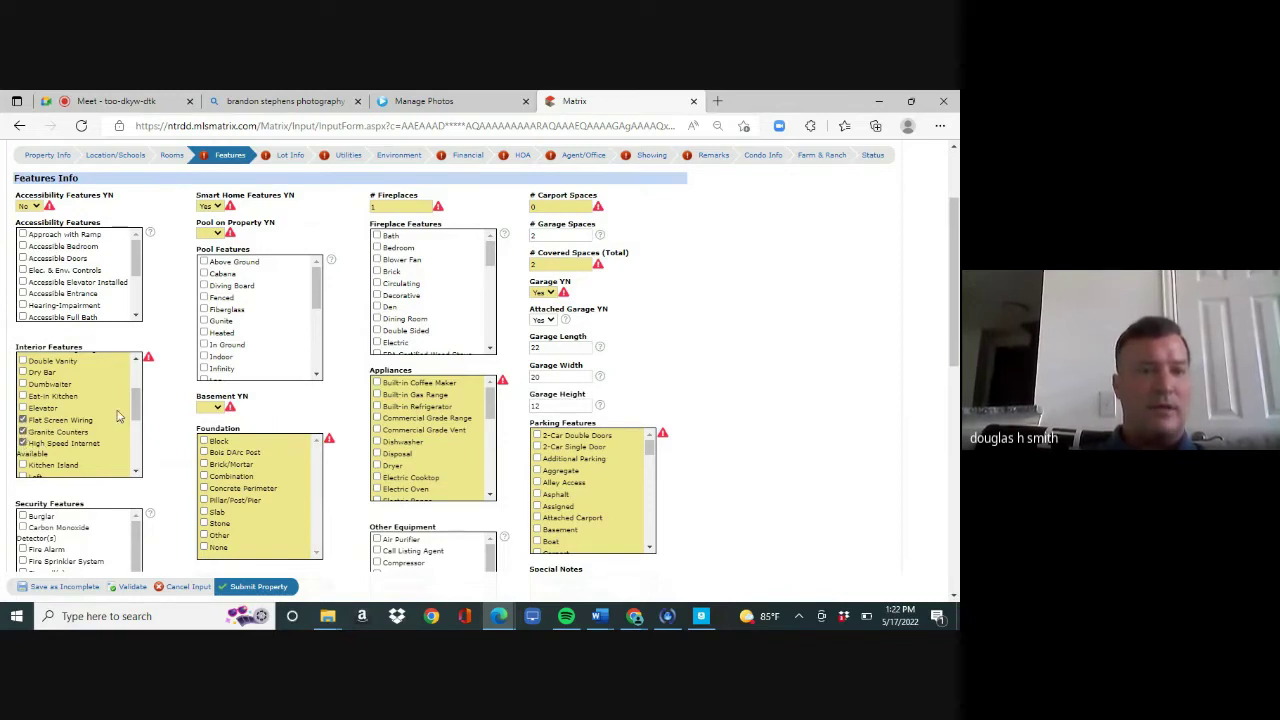
scroll(138, 405, "down", 2)
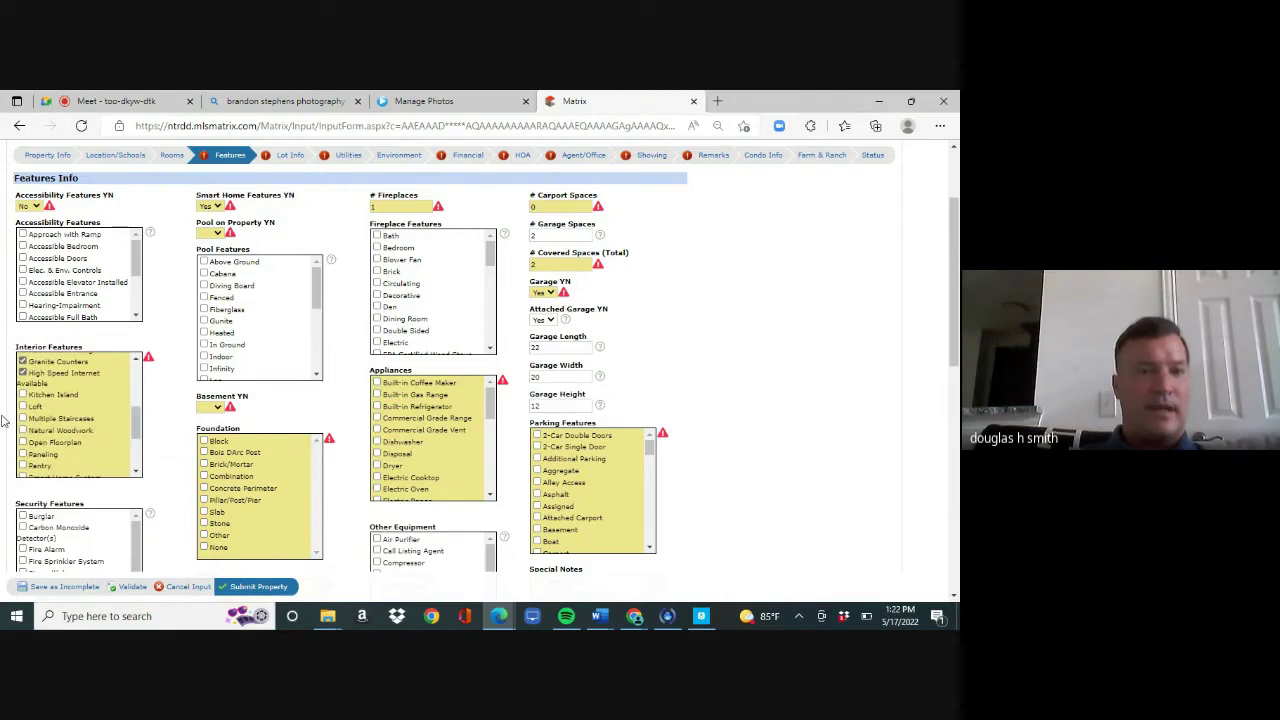
left_click(22, 395)
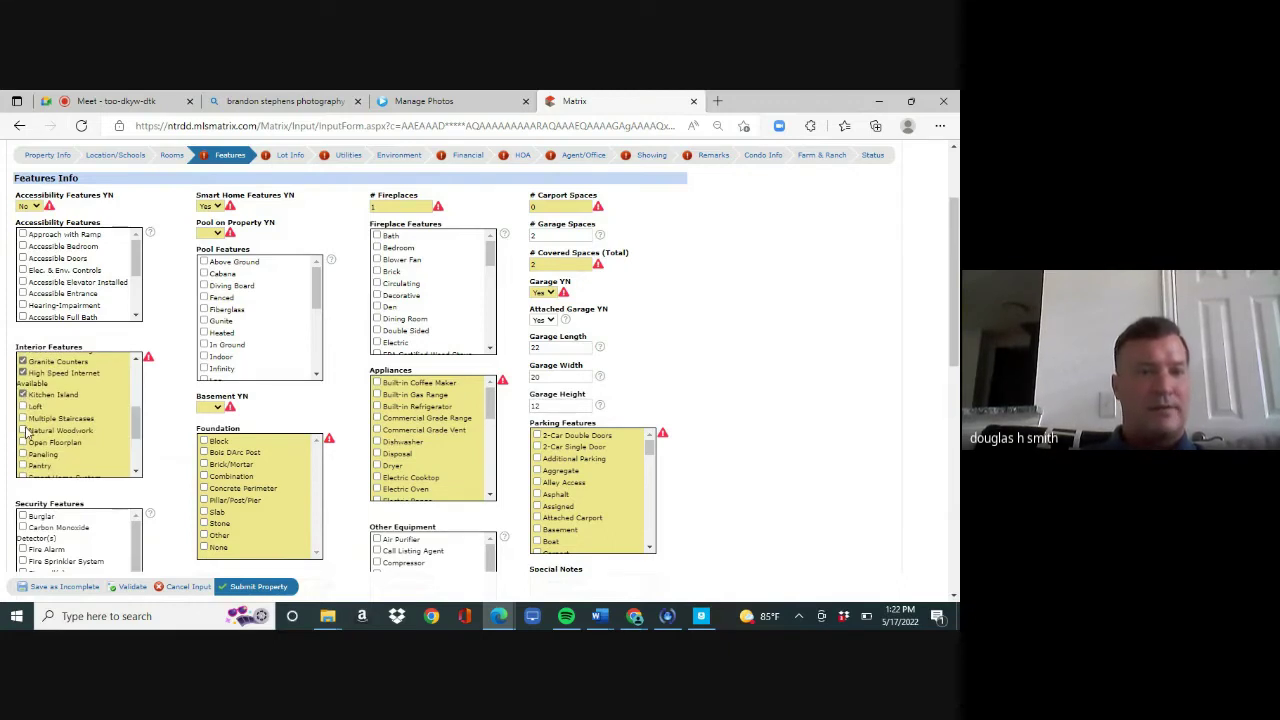
left_click(23, 442)
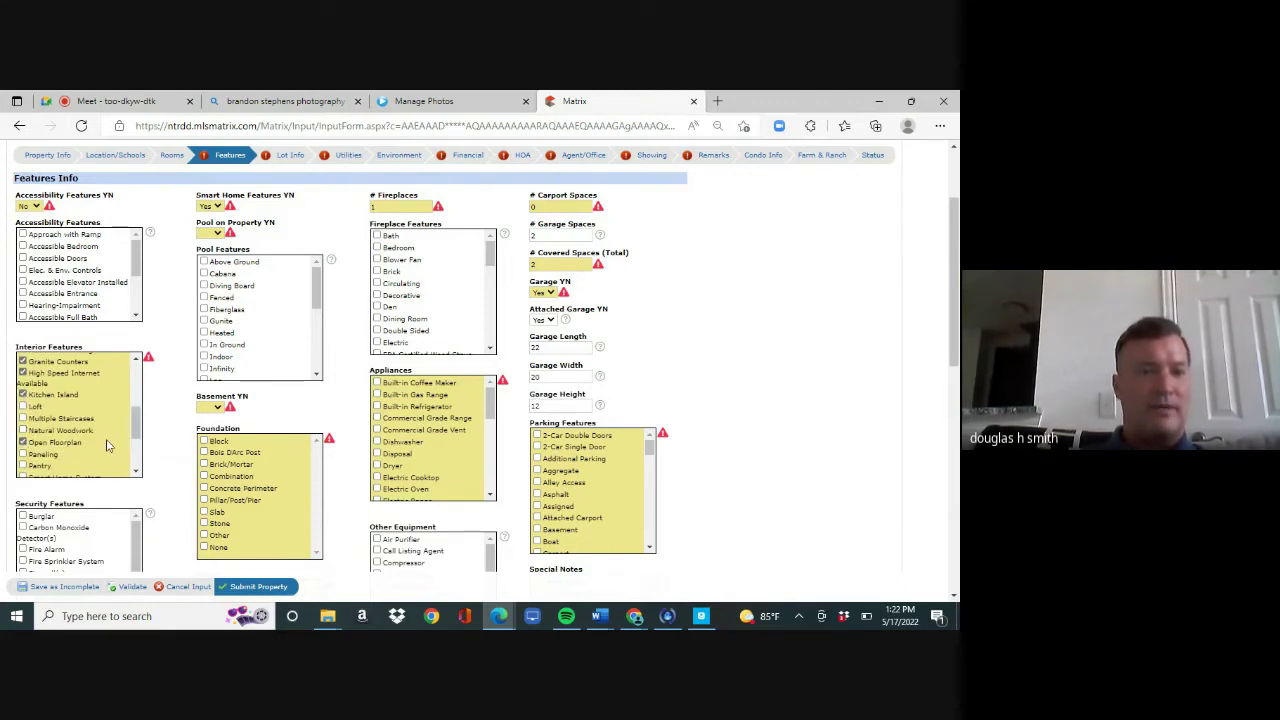
Step: Also check Sound System Wiring, Vaulted Ceiling(s) and Walk-In Closet(s)
scroll(136, 448, "down", 3)
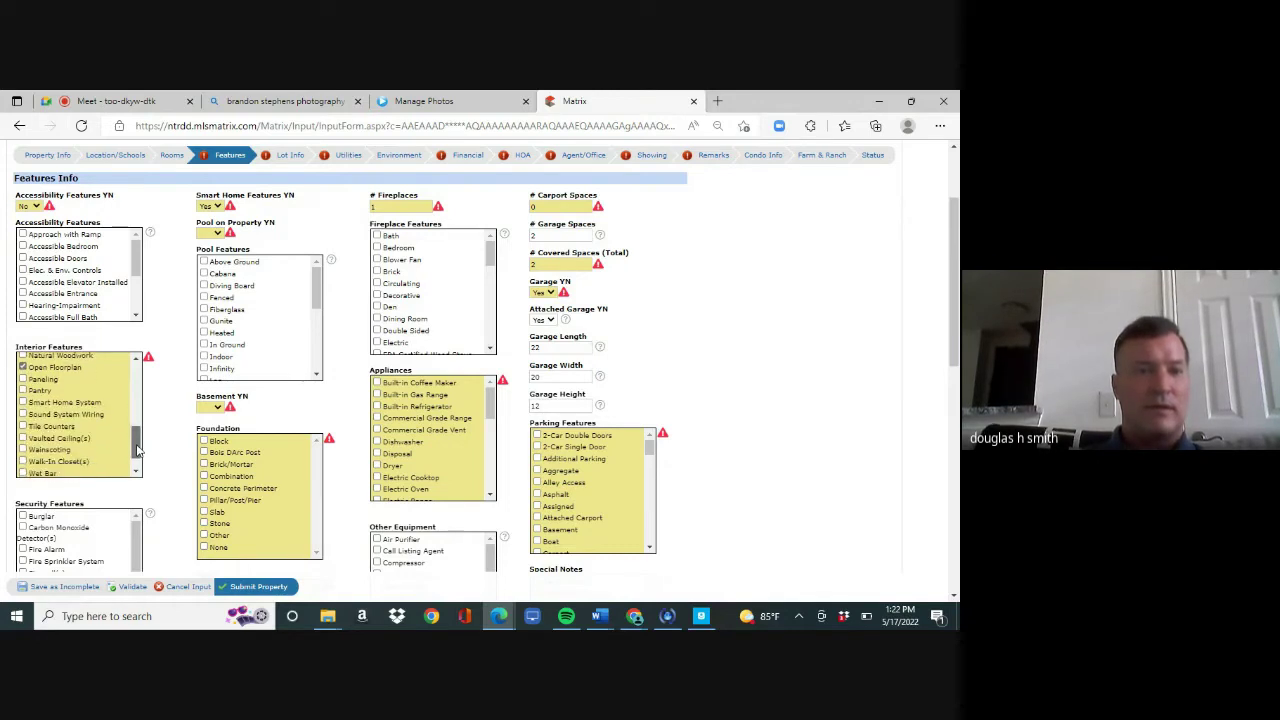
scroll(139, 456, "down", 1)
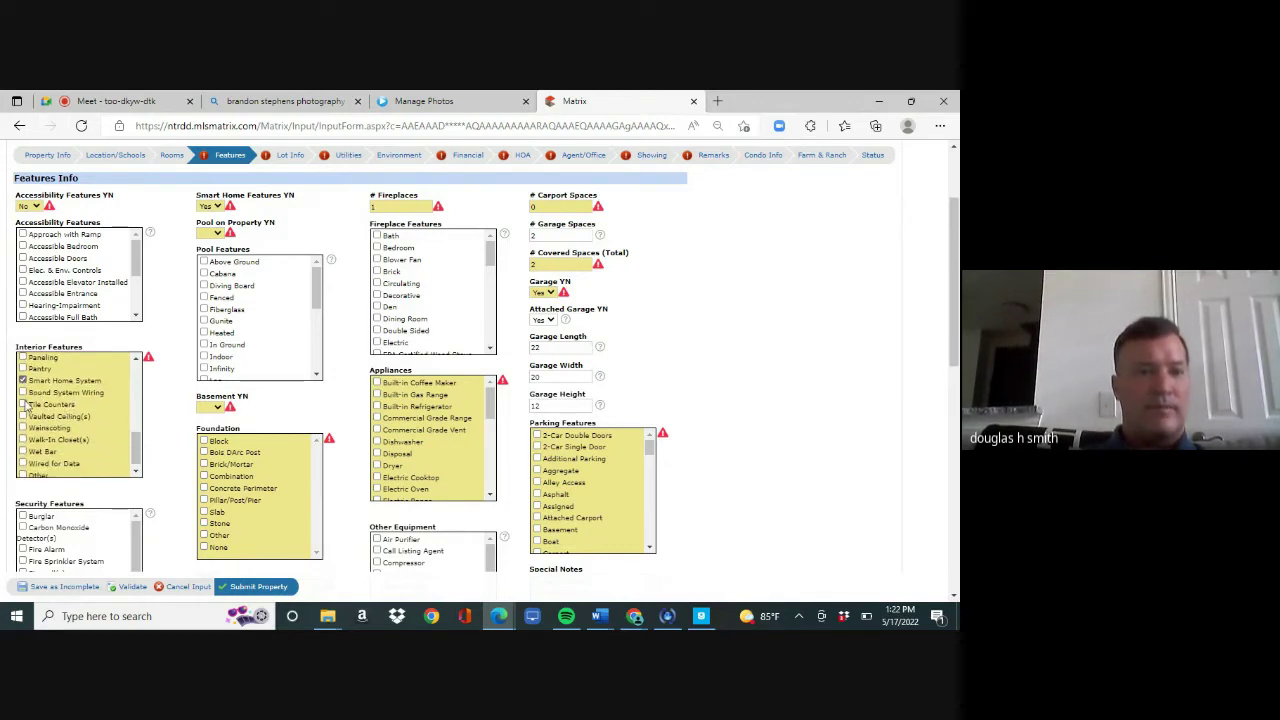
left_click(23, 392)
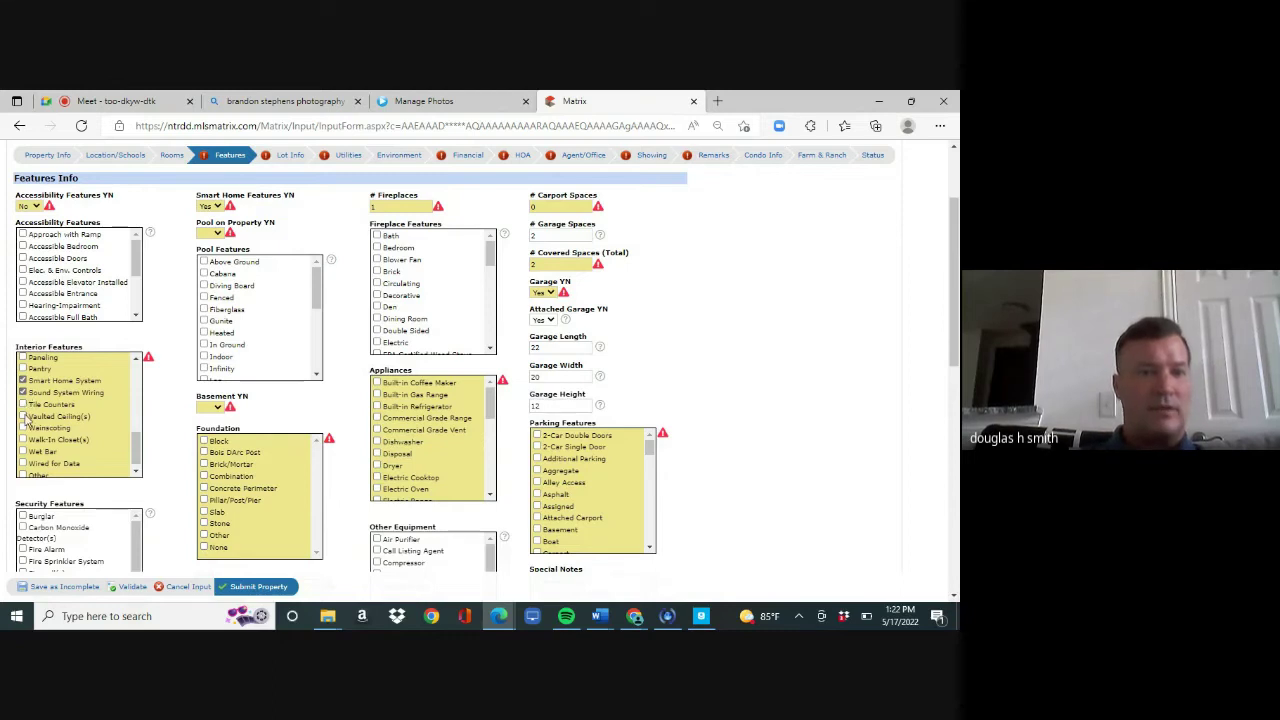
left_click(23, 416)
left_click(23, 440)
scroll(137, 452, "down", 1)
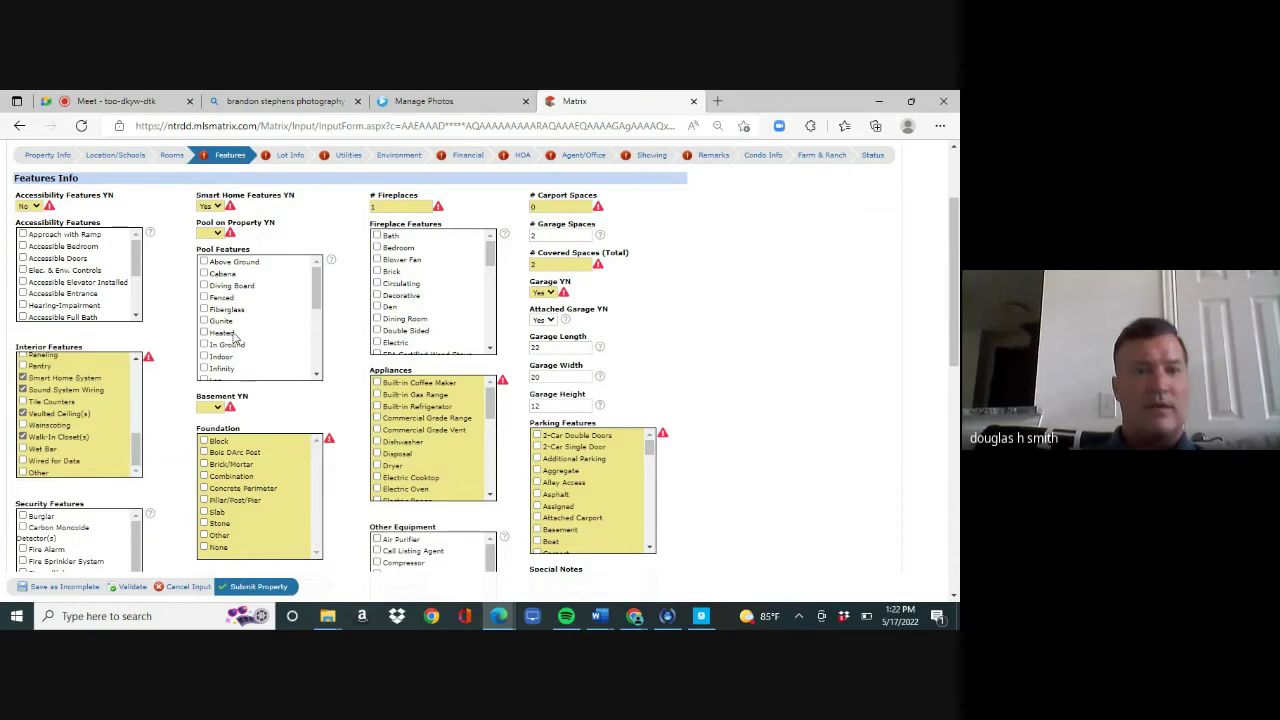
Step: Set Pool on Property to No and add Gas and Gas Logs fireplace features
left_click(218, 237)
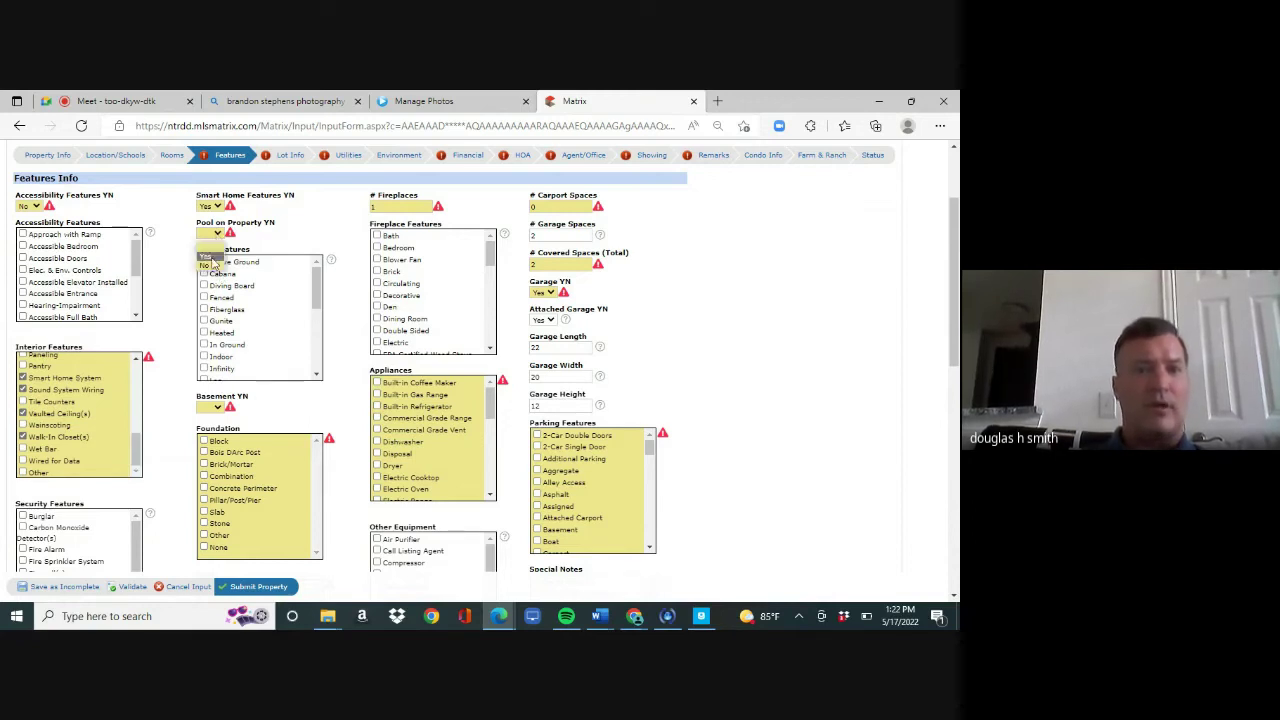
left_click(210, 268)
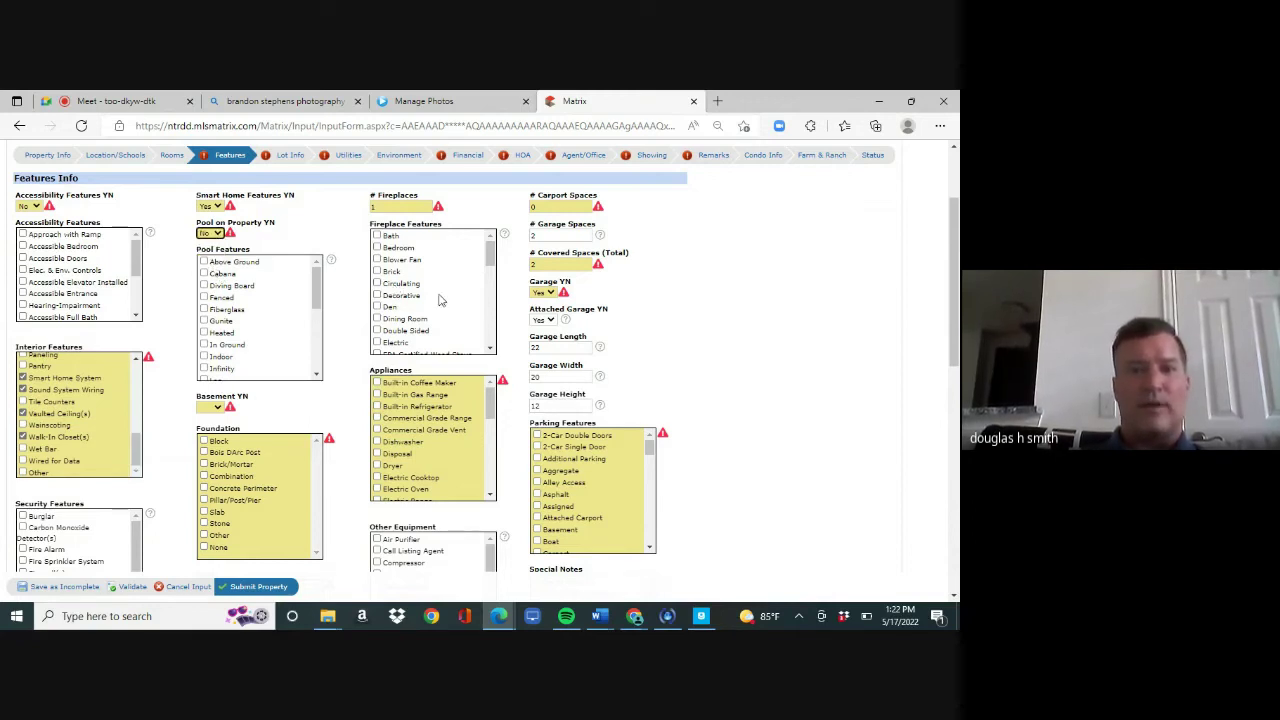
scroll(492, 258, "down", 1)
left_click_drag(492, 258, 492, 281)
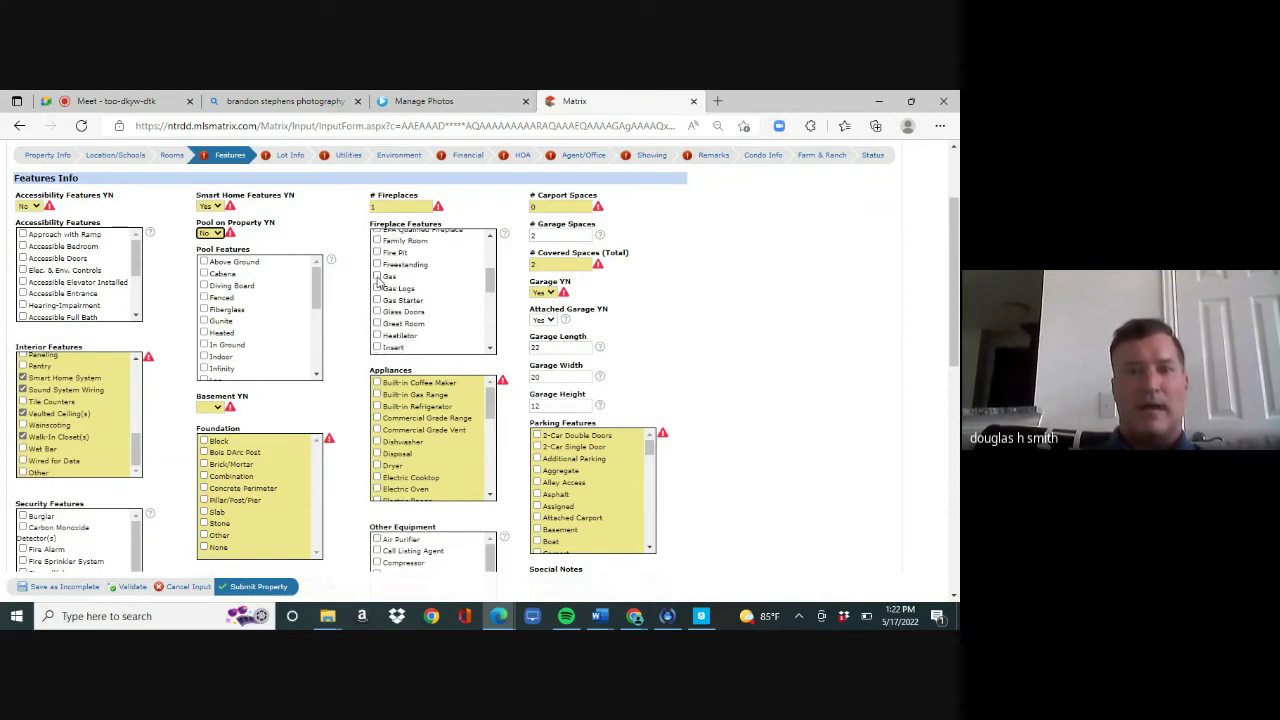
left_click(377, 277)
left_click(378, 289)
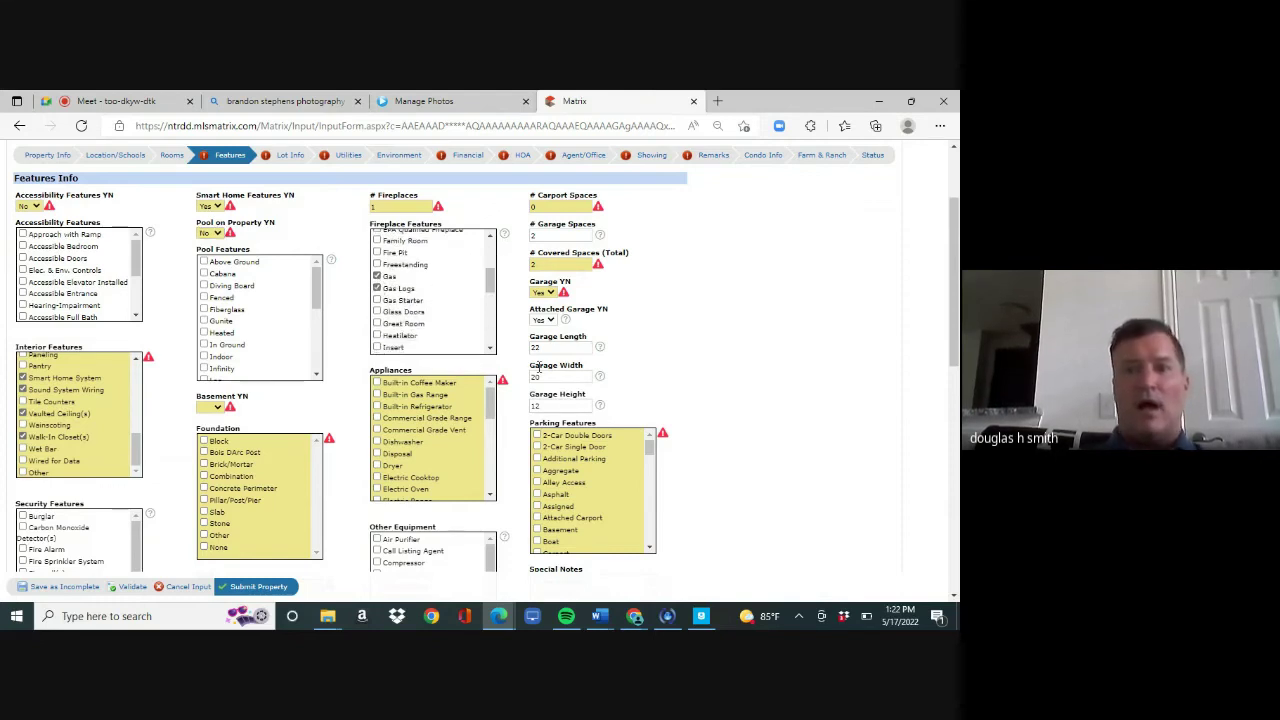
Step: Check Built-in Gas Range, Dishwasher, Disposal, Gas Water Heater and Microwave under Appliances
scroll(955, 267, "down", 3)
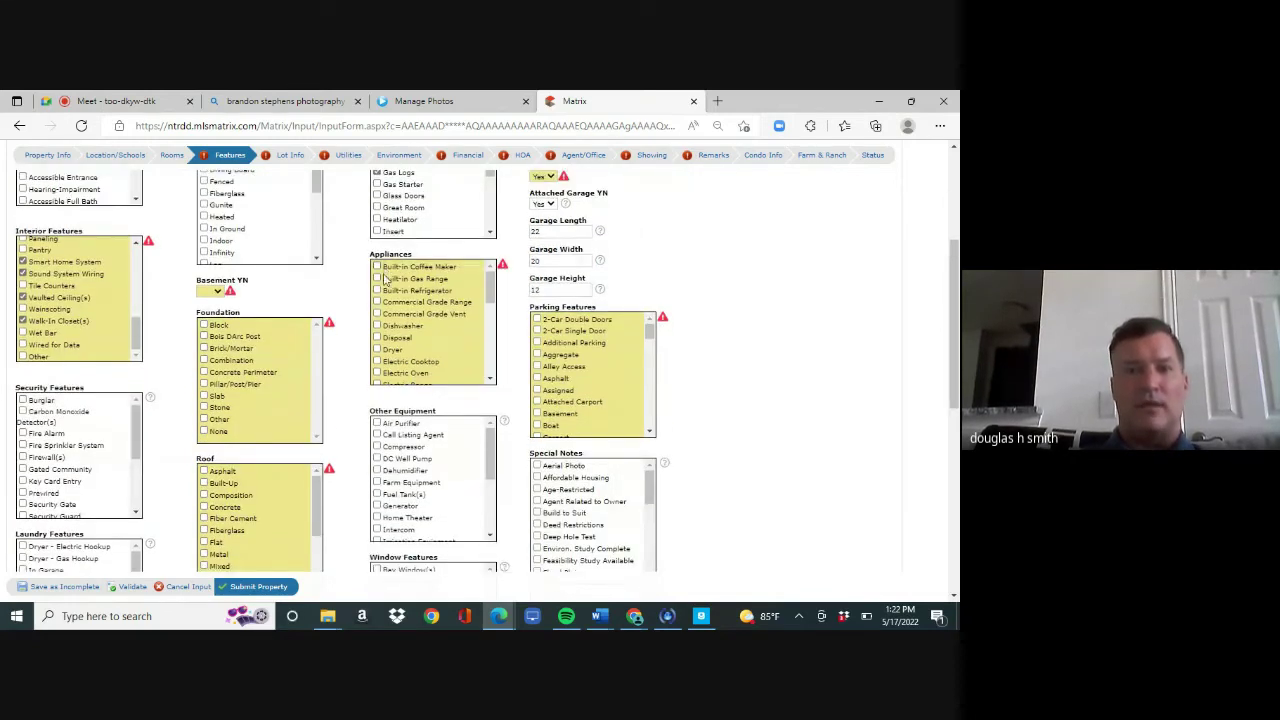
left_click(377, 279)
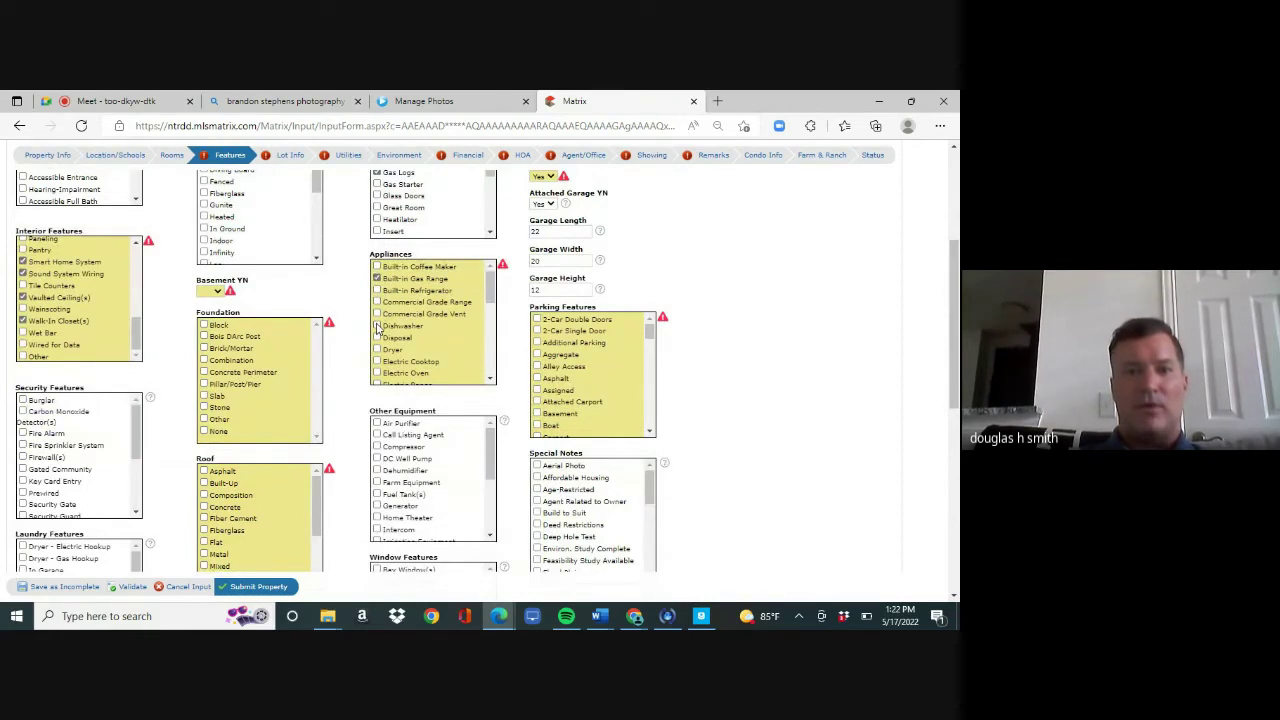
left_click(377, 326)
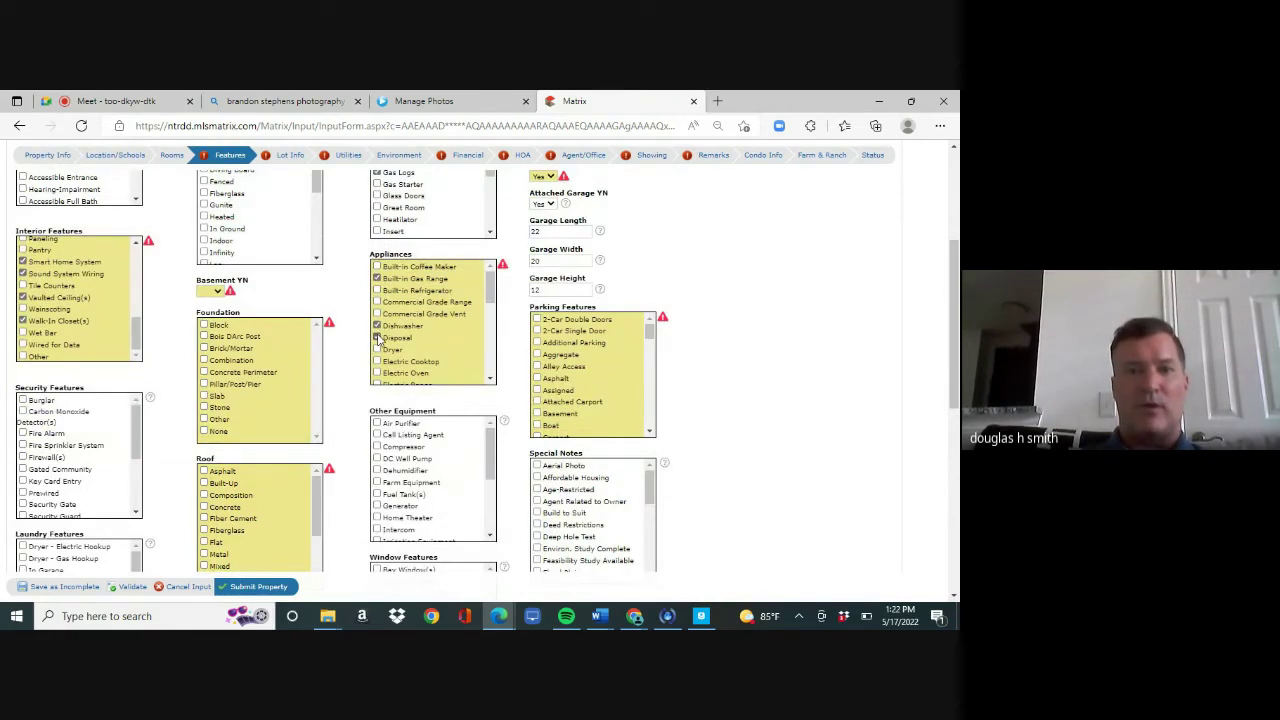
left_click(378, 338)
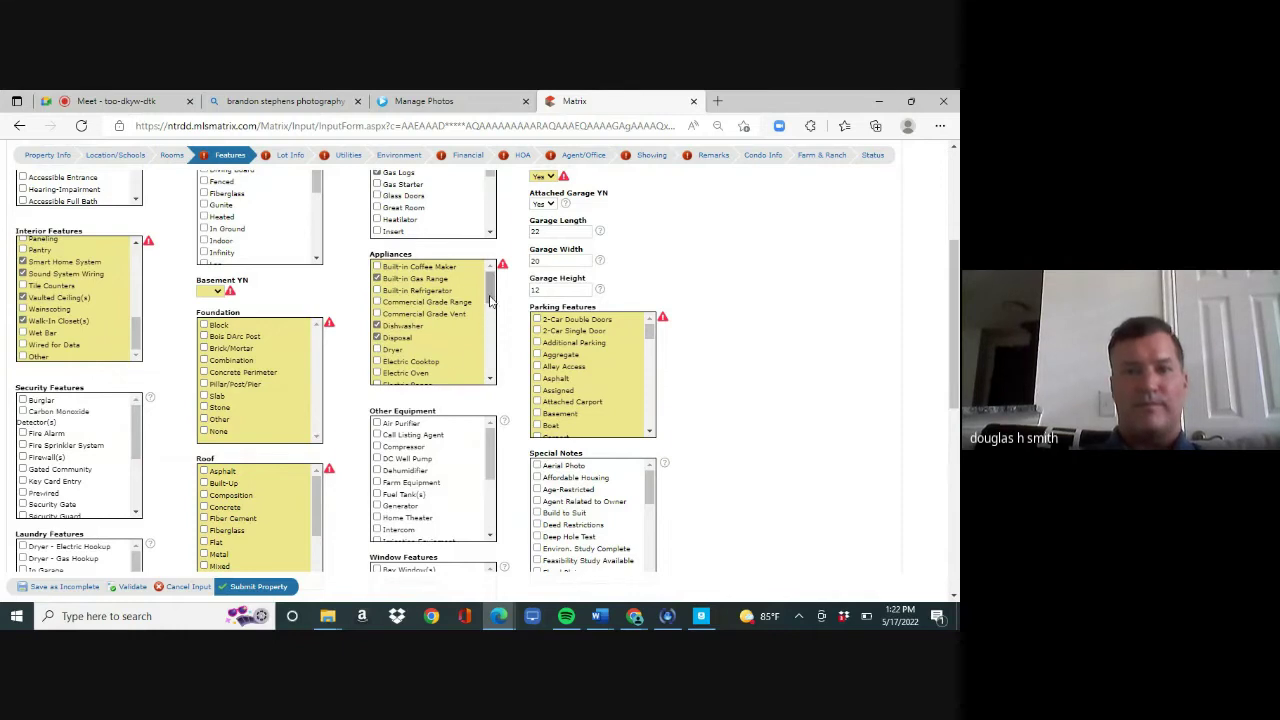
left_click_drag(491, 298, 491, 331)
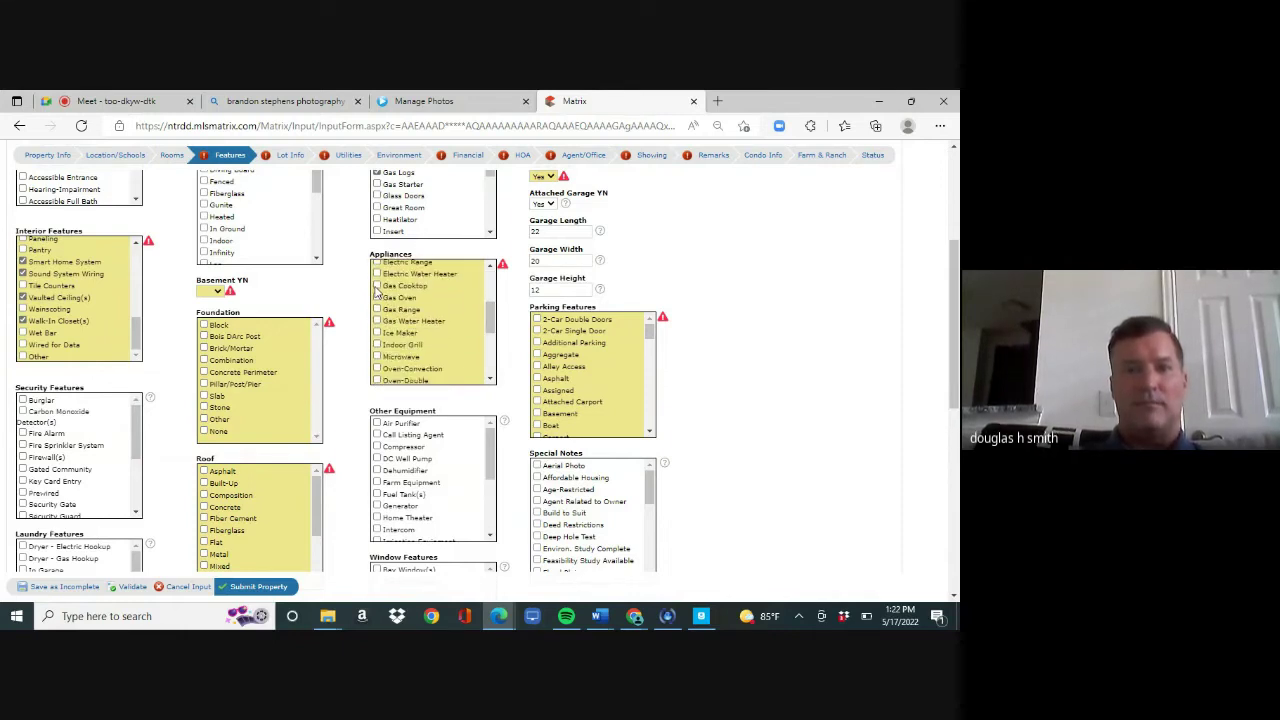
mouse_move(490, 320)
left_mouse_down()
mouse_move(490, 288)
mouse_move(490, 322)
left_mouse_up()
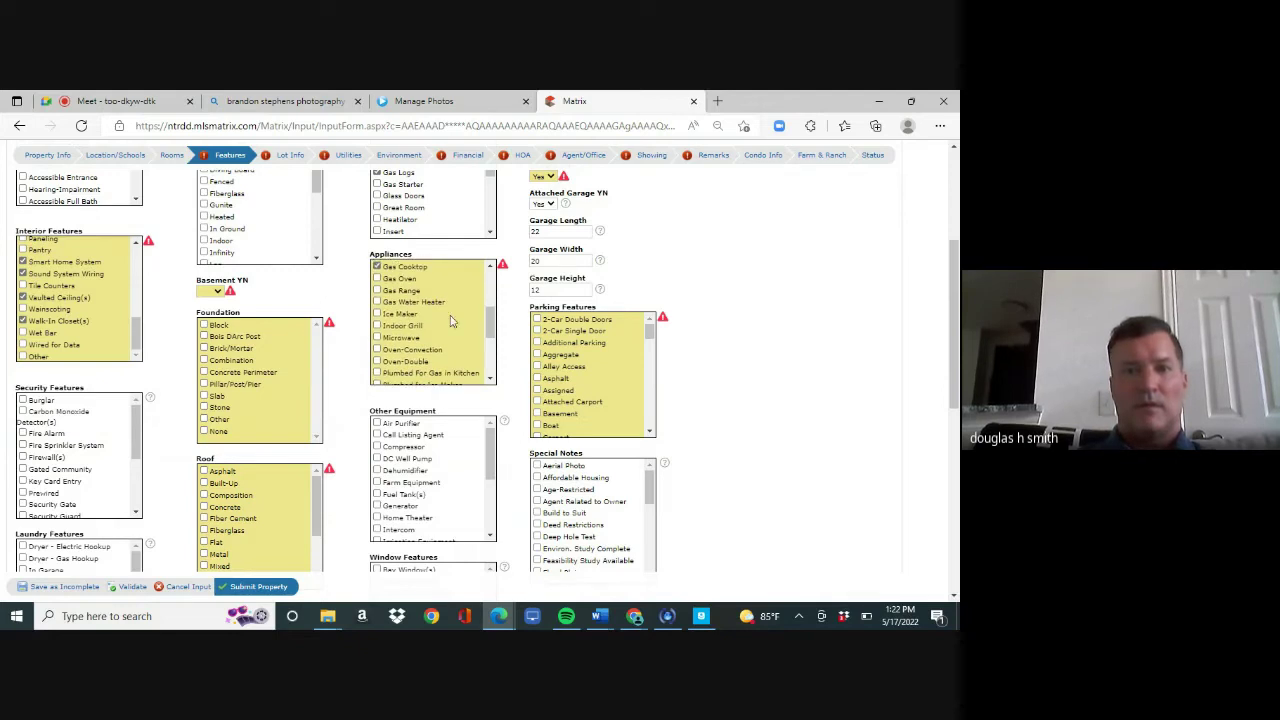
left_click(377, 302)
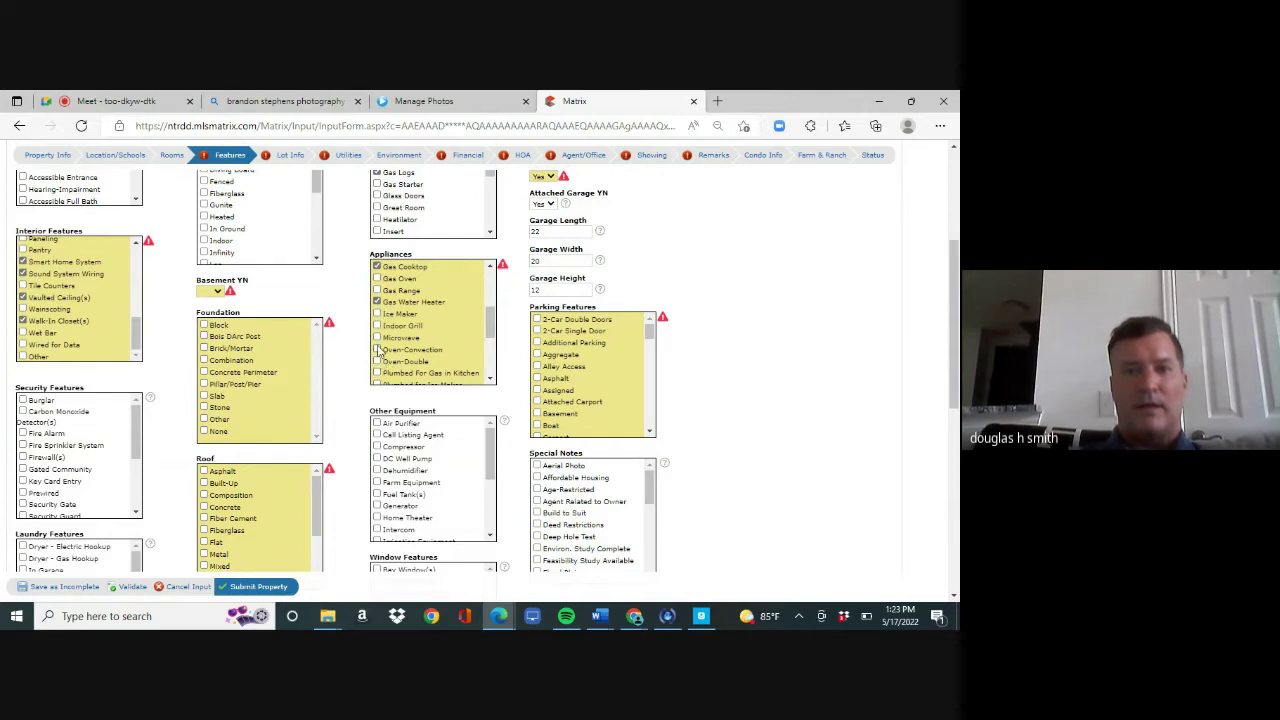
left_click(377, 338)
left_click_drag(490, 326, 492, 352)
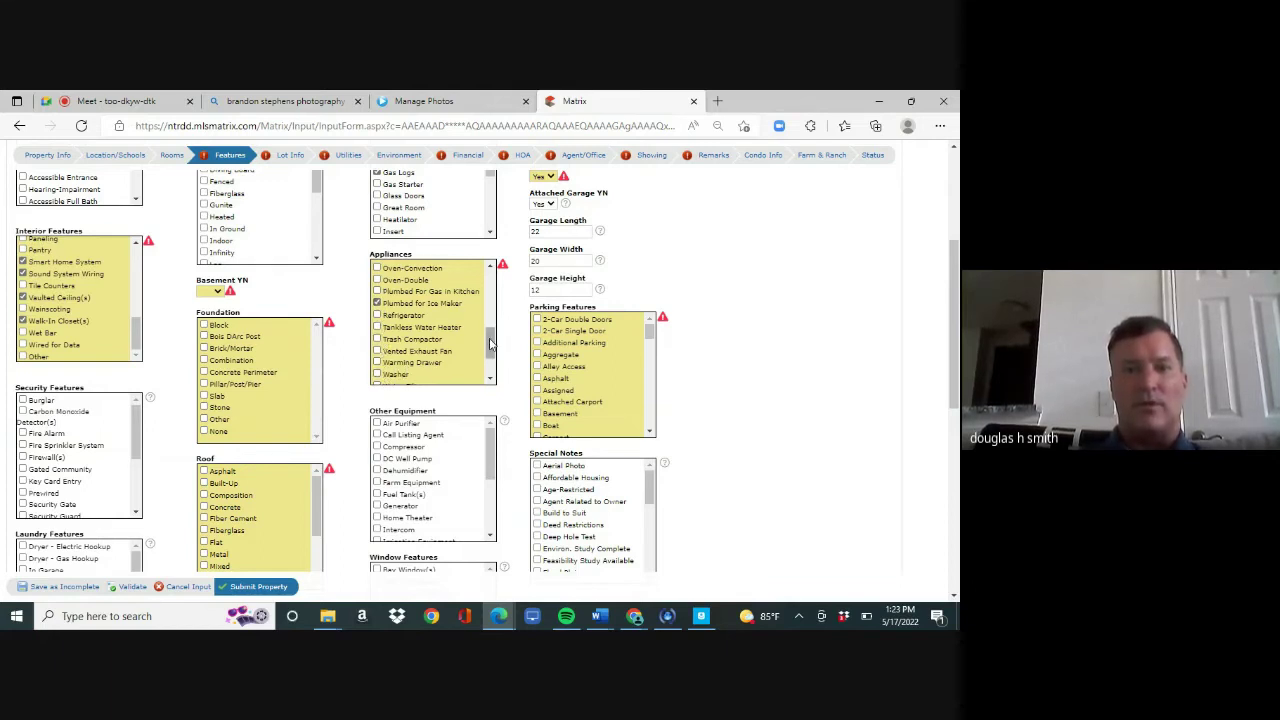
left_click_drag(491, 340, 493, 366)
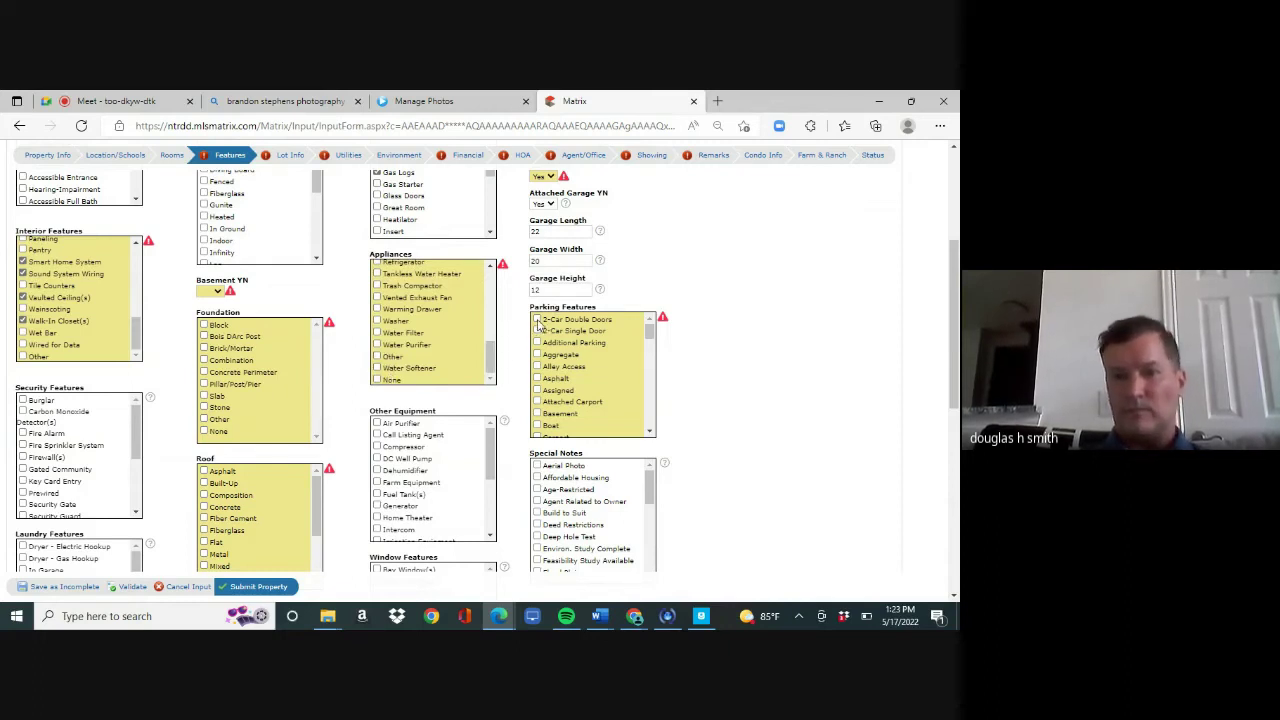
Step: Check 2-Car Double Doors and Covered under Parking Features
left_click_drag(655, 330, 650, 355)
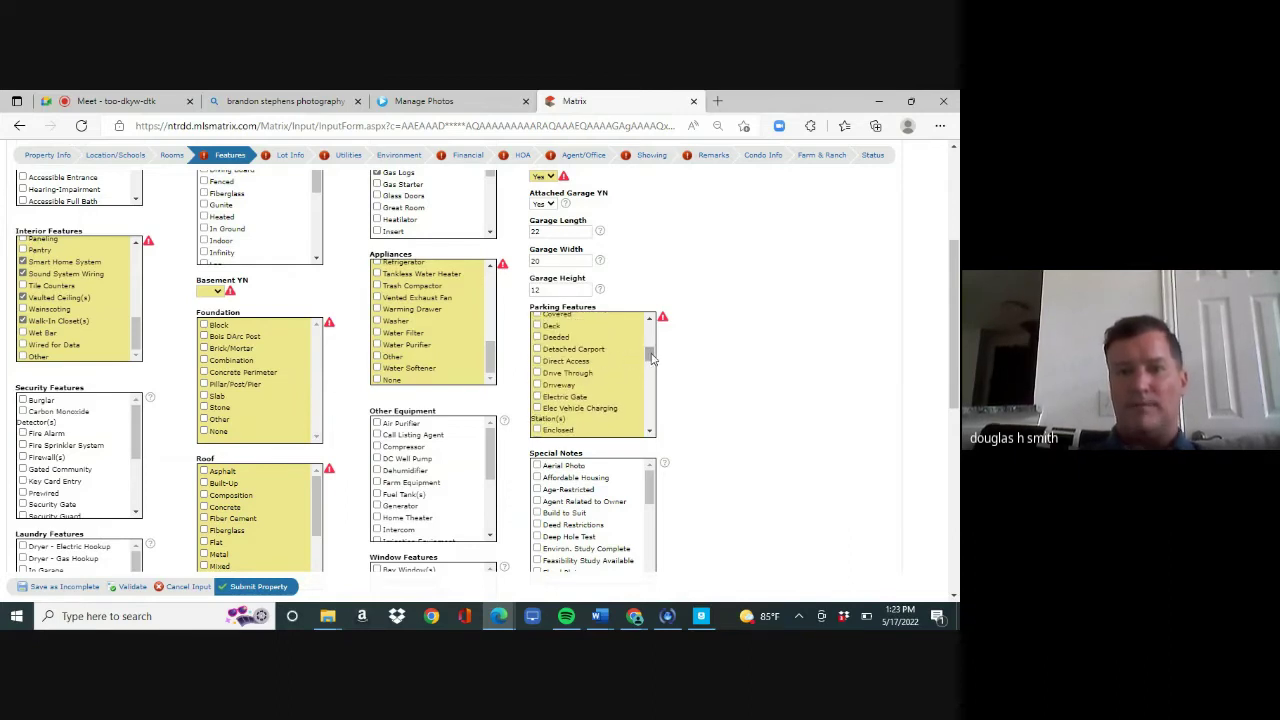
left_click_drag(652, 358, 645, 318)
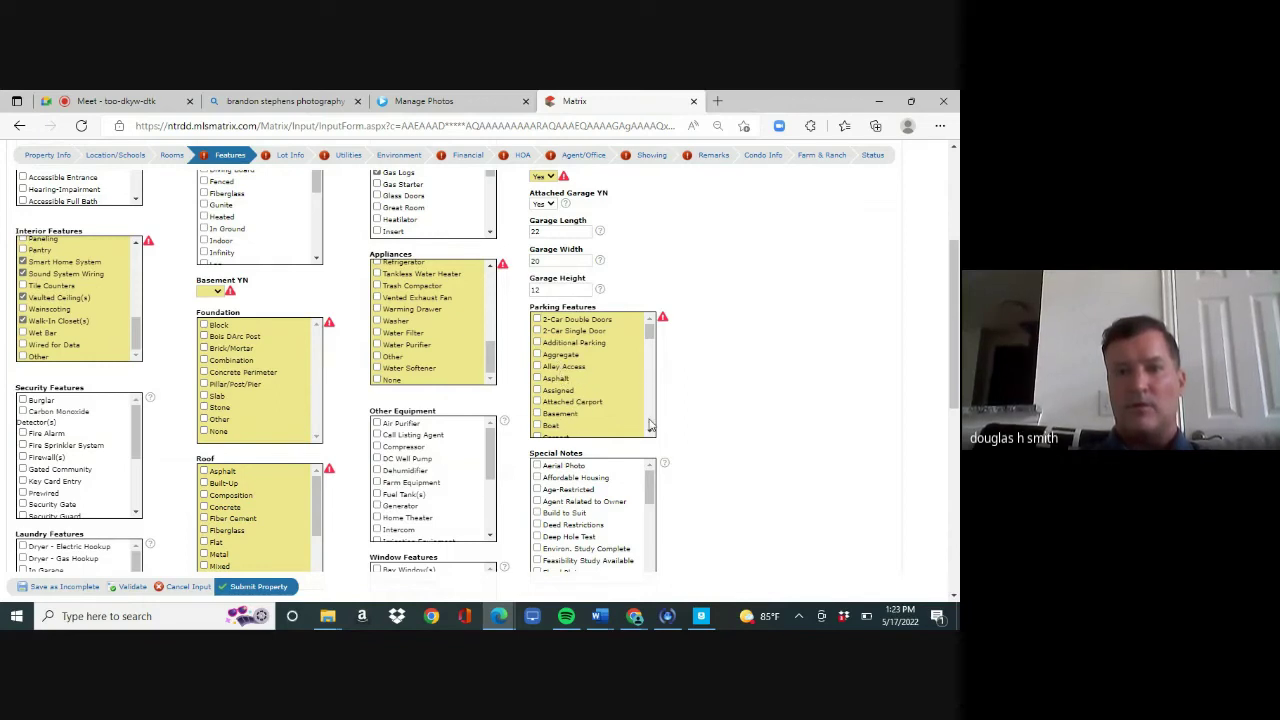
left_click(538, 320)
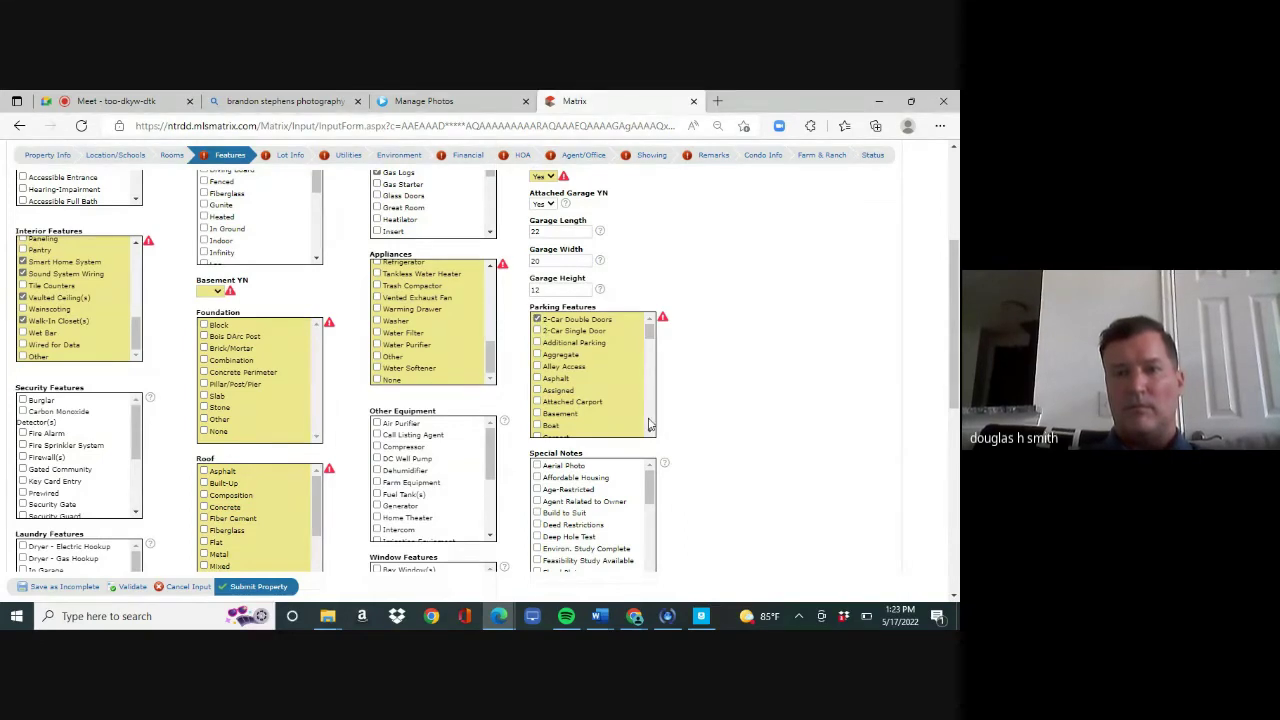
scroll(648, 424, "down", 3)
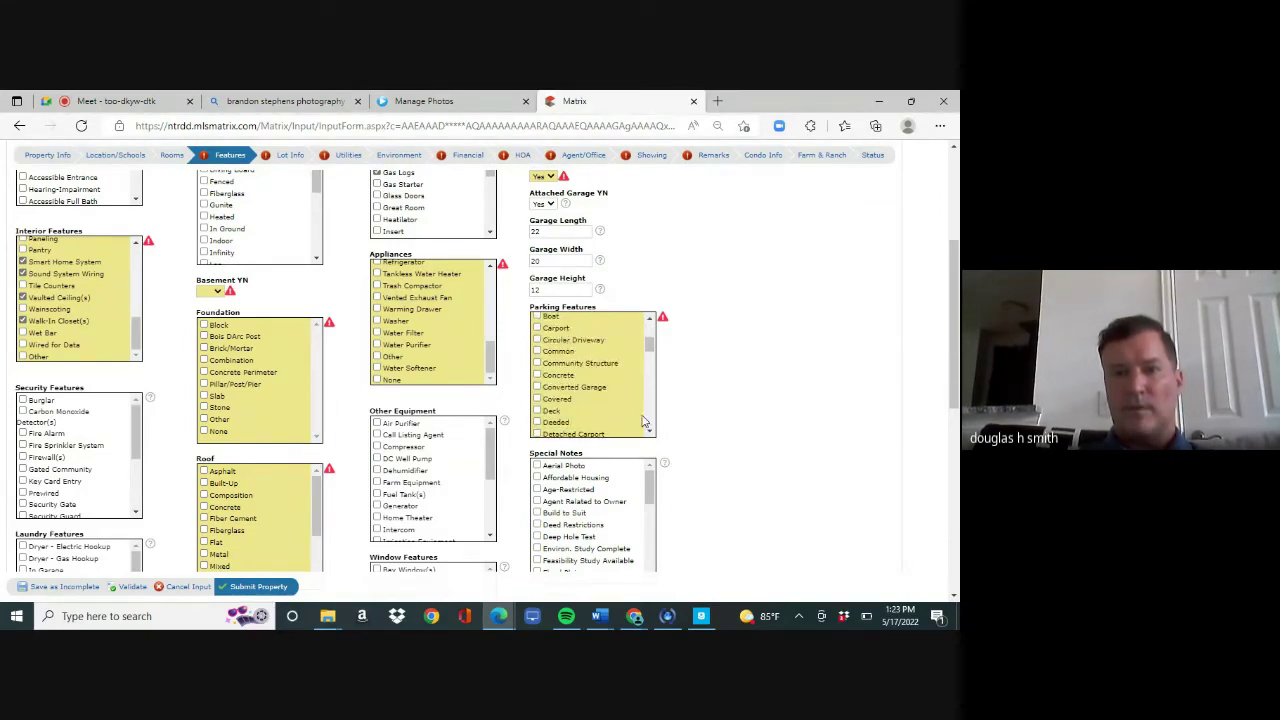
left_click(538, 399)
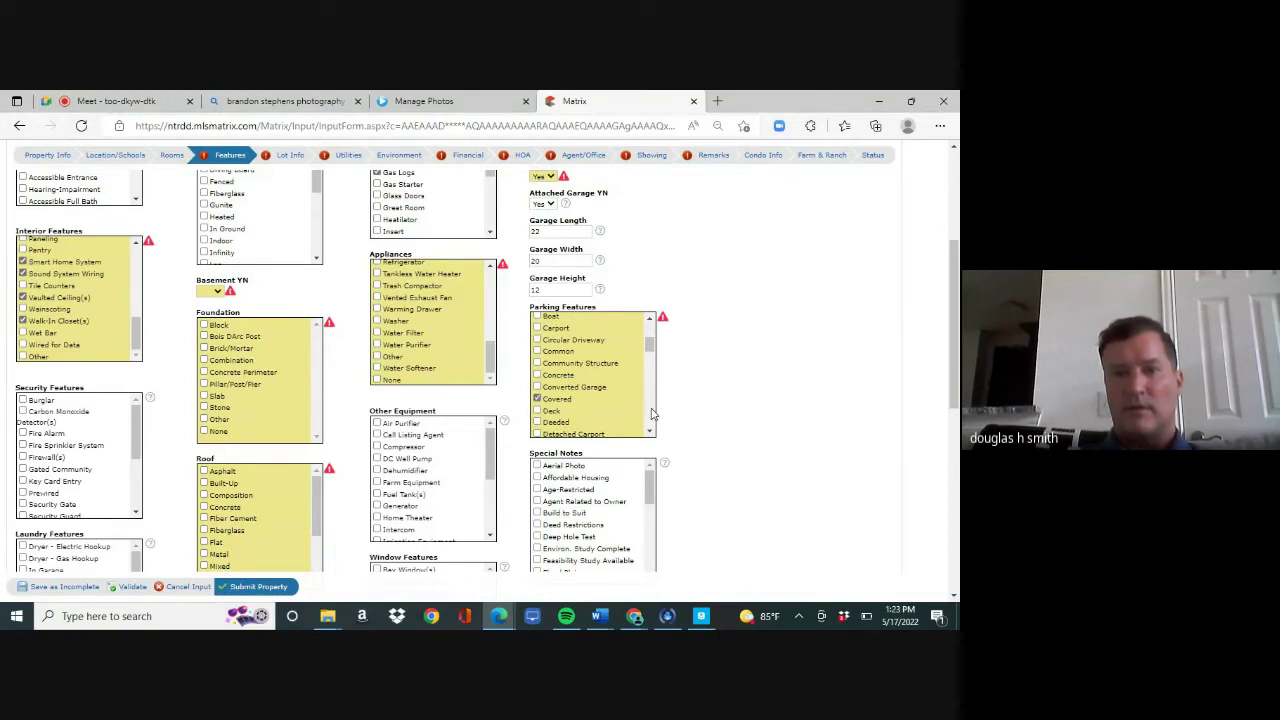
Step: Add Garage, Garage Faces Front, Lighted and Inside Entrance to Parking Features
scroll(651, 413, "down", 3)
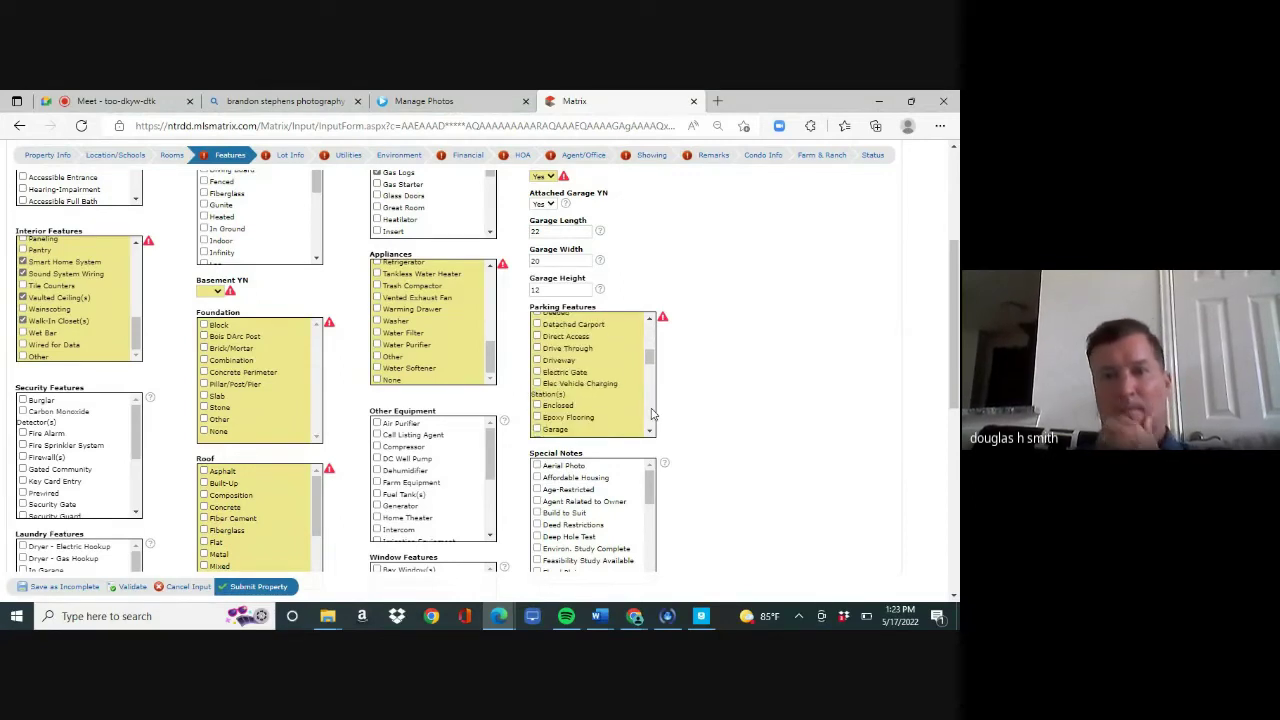
scroll(651, 413, "down", 3)
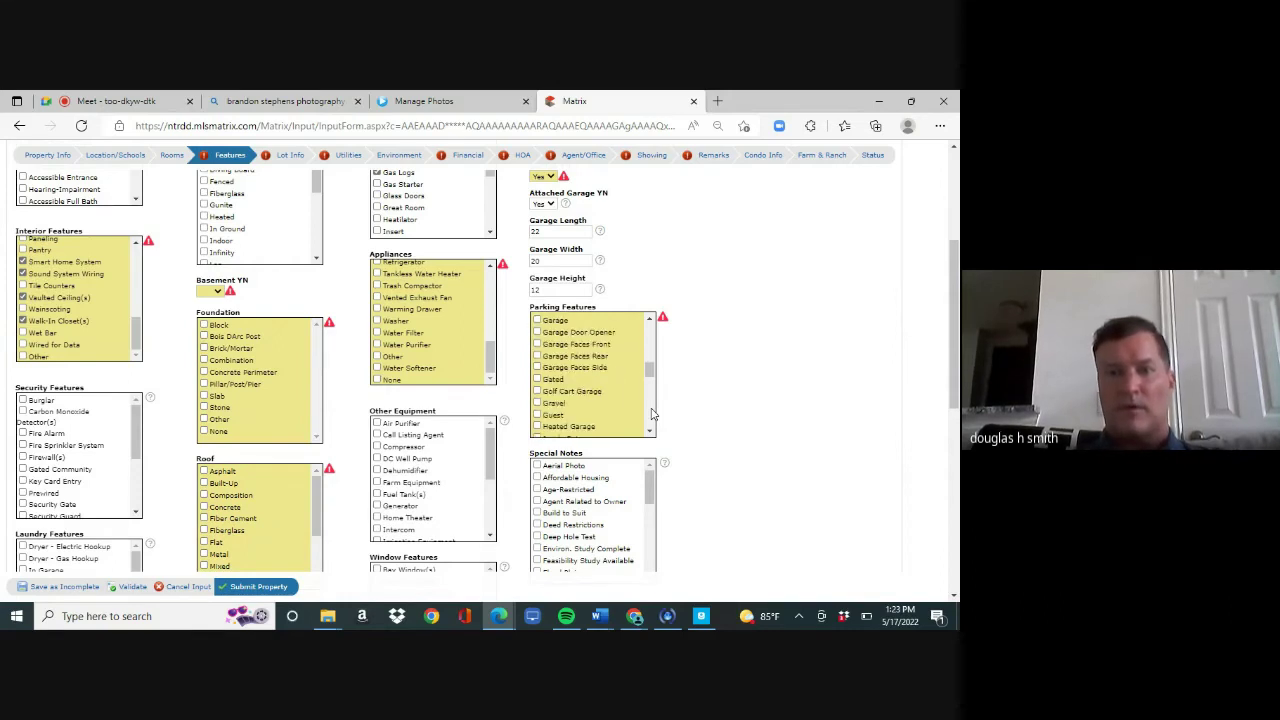
left_click(537, 321)
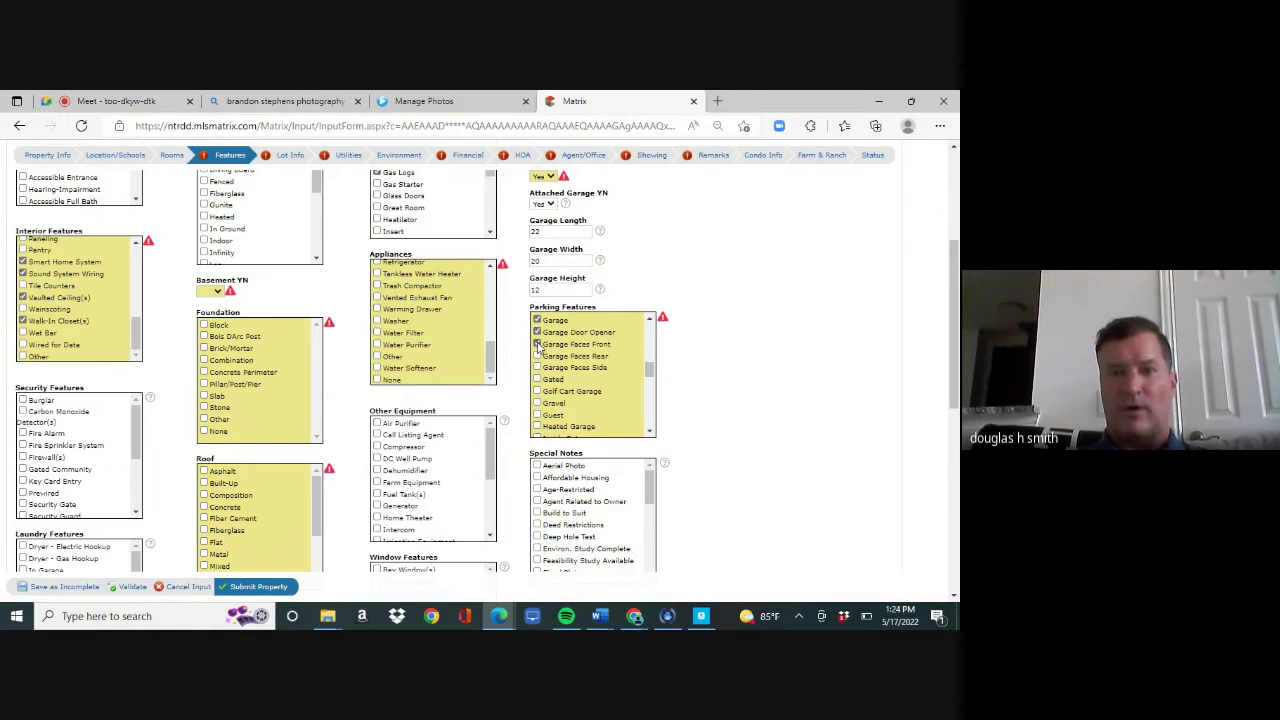
left_click(537, 344)
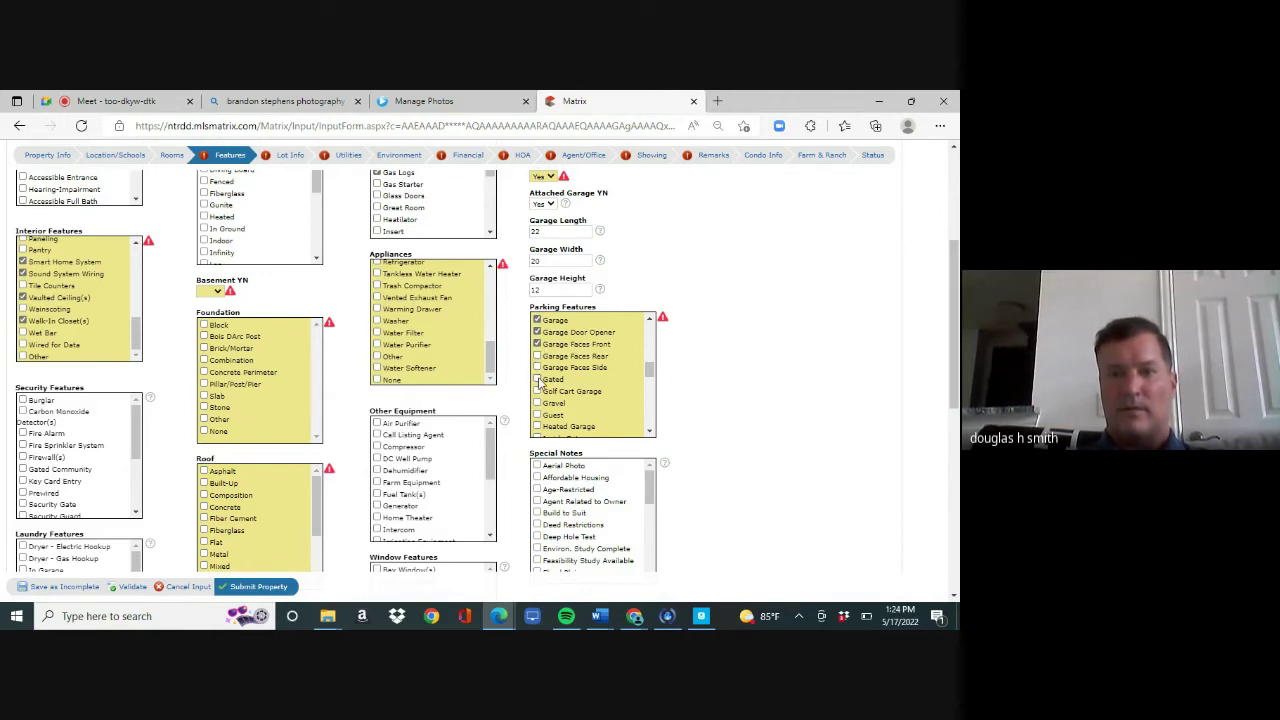
scroll(648, 428, "down", 2)
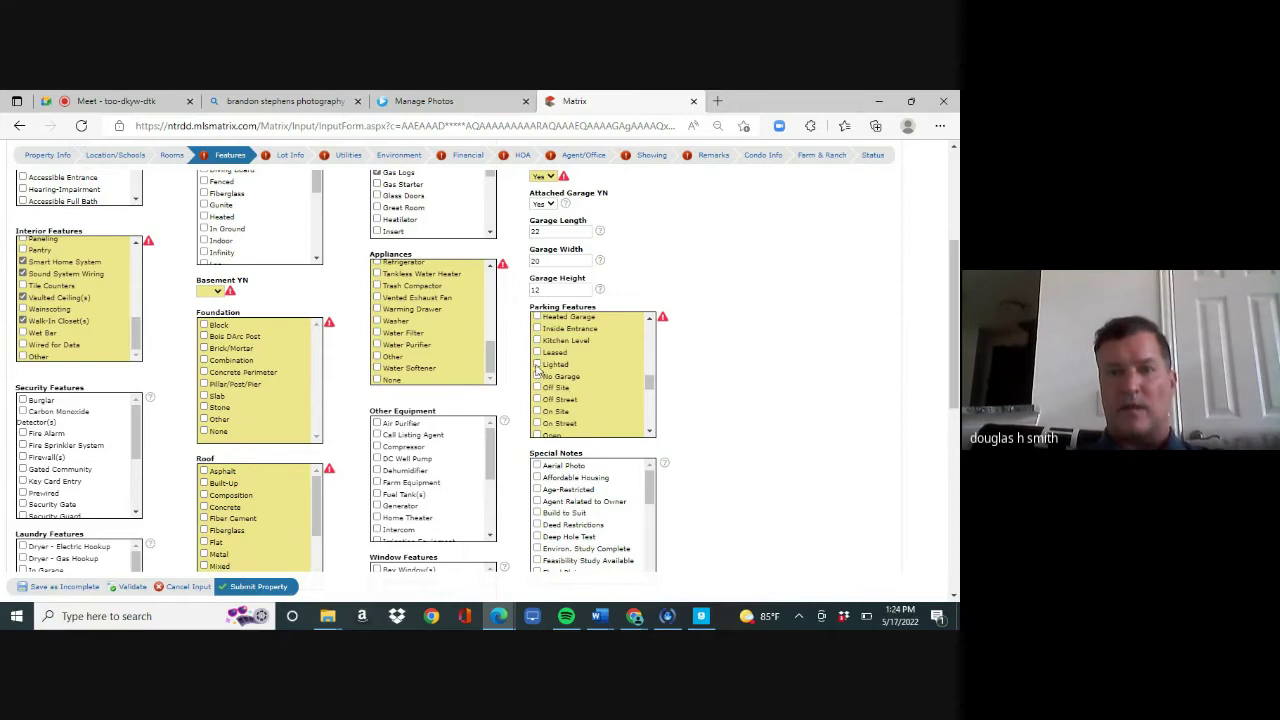
left_click(537, 364)
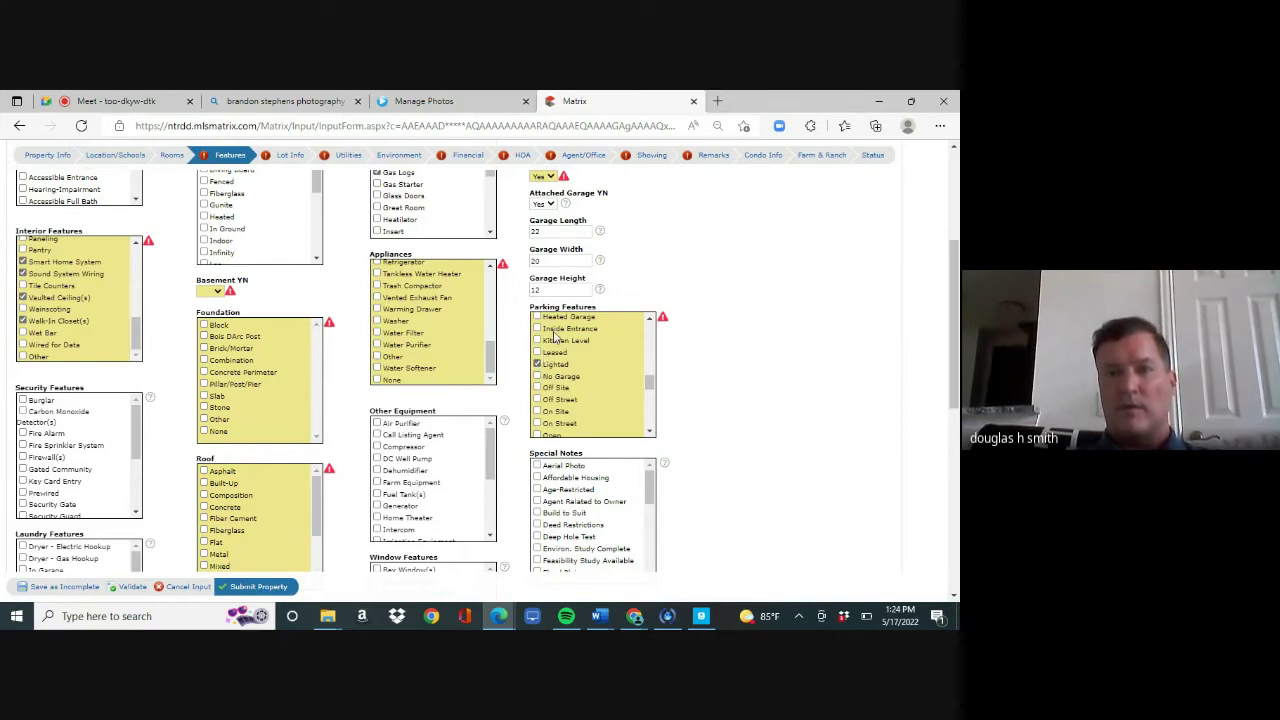
left_click(538, 329)
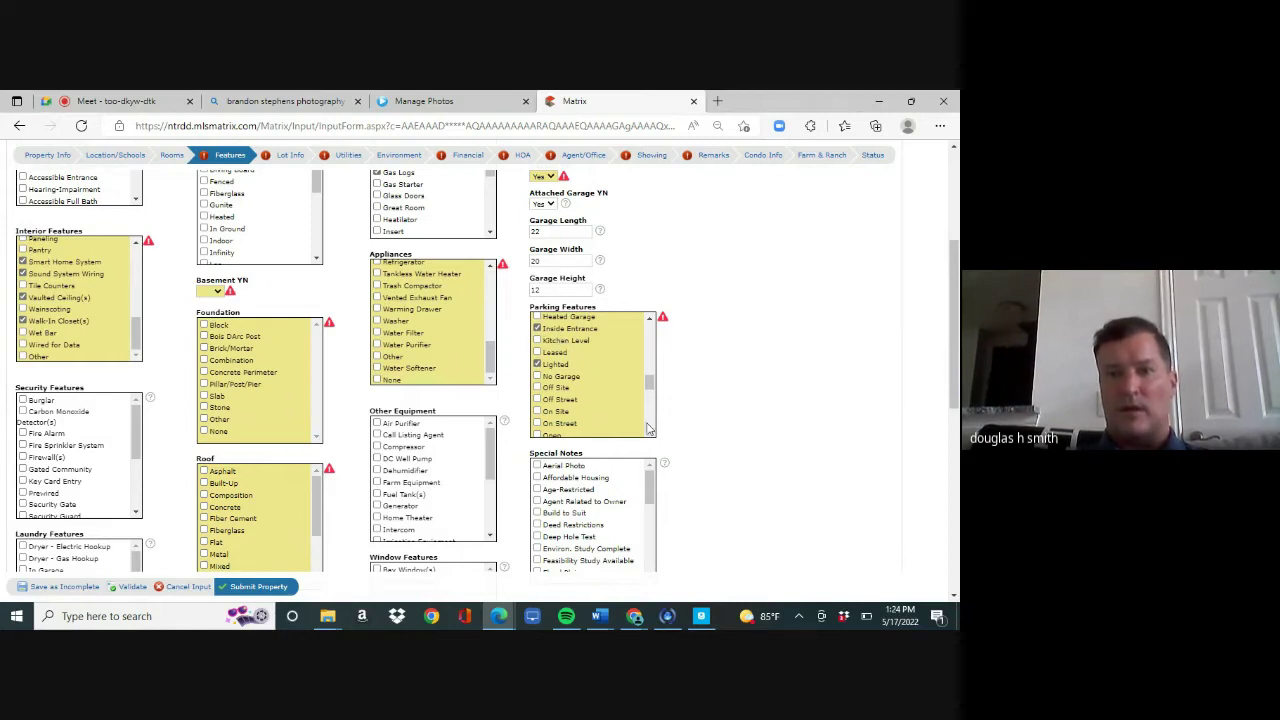
scroll(650, 420, "down", 1)
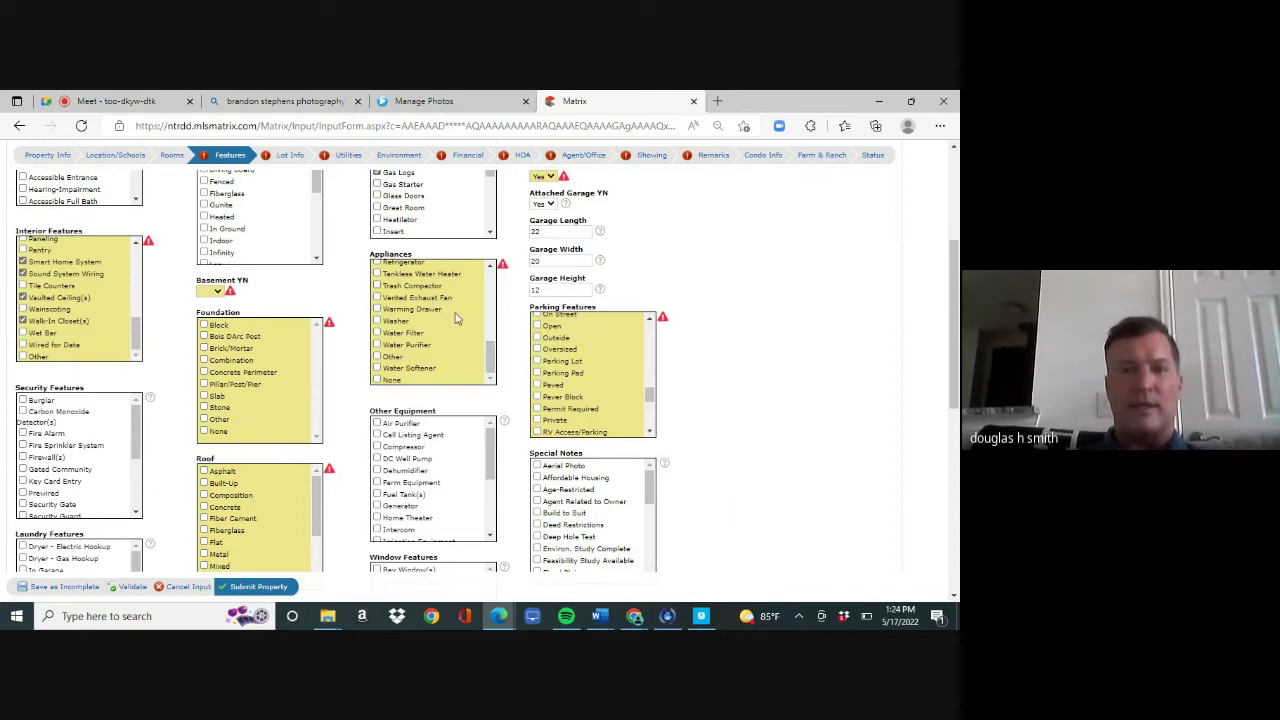
Step: Check Security System Owned in the Security Features list
left_click_drag(492, 362, 503, 265)
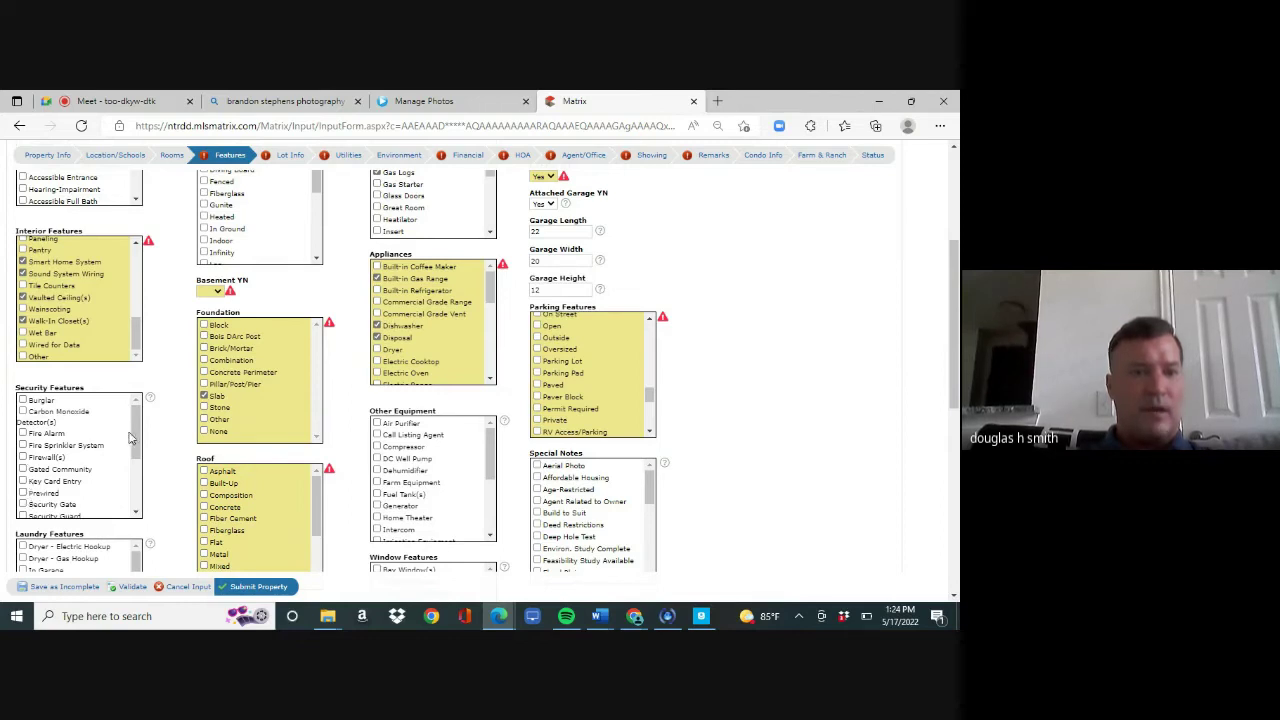
left_click_drag(136, 437, 139, 487)
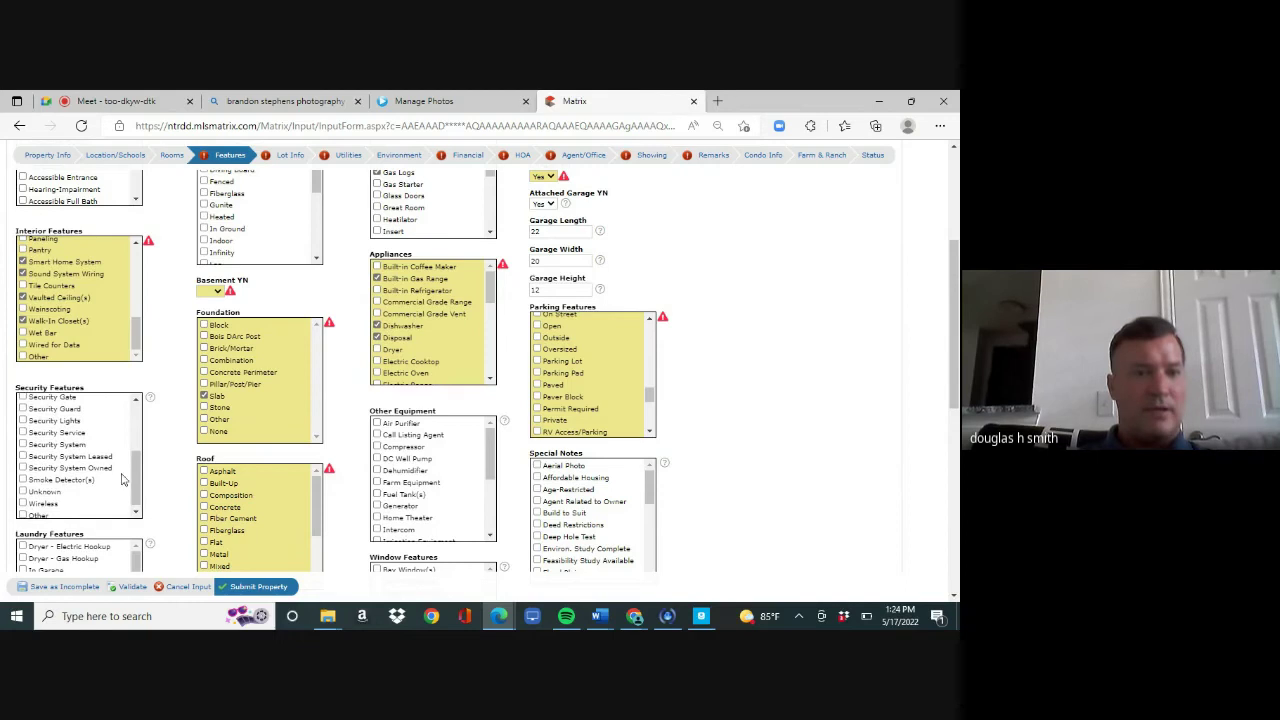
left_click(23, 468)
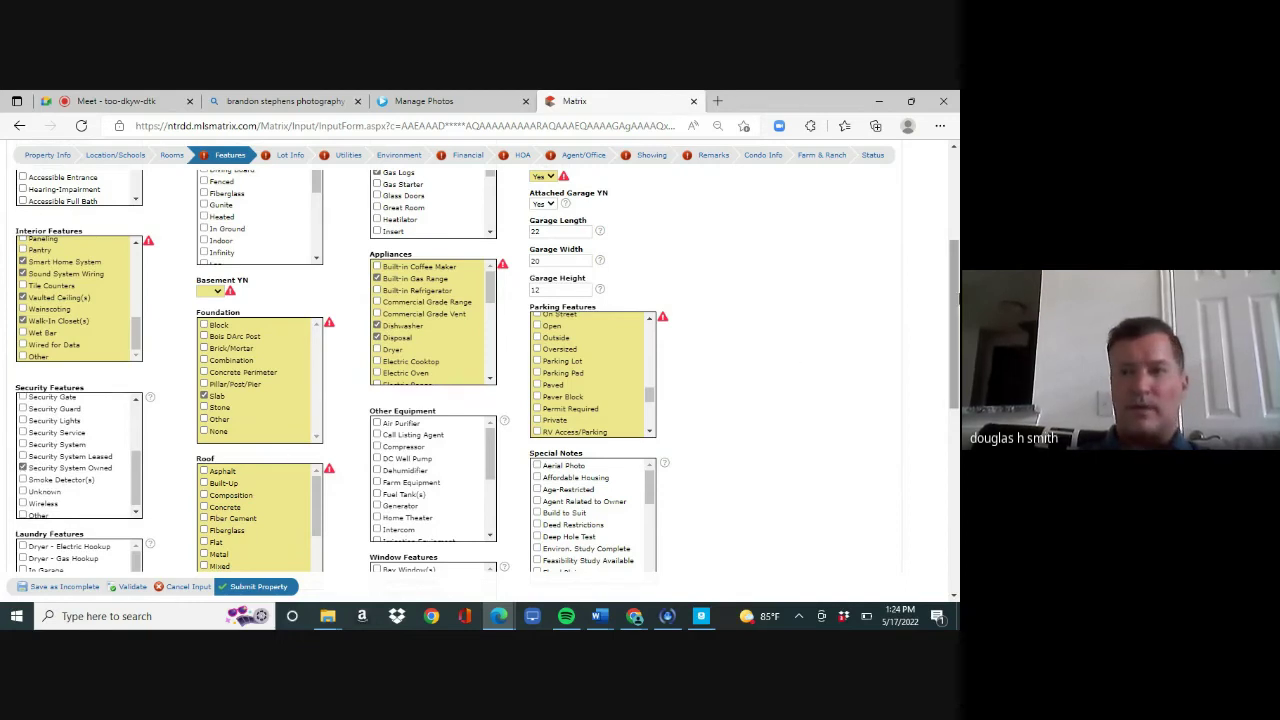
left_click_drag(955, 283, 955, 357)
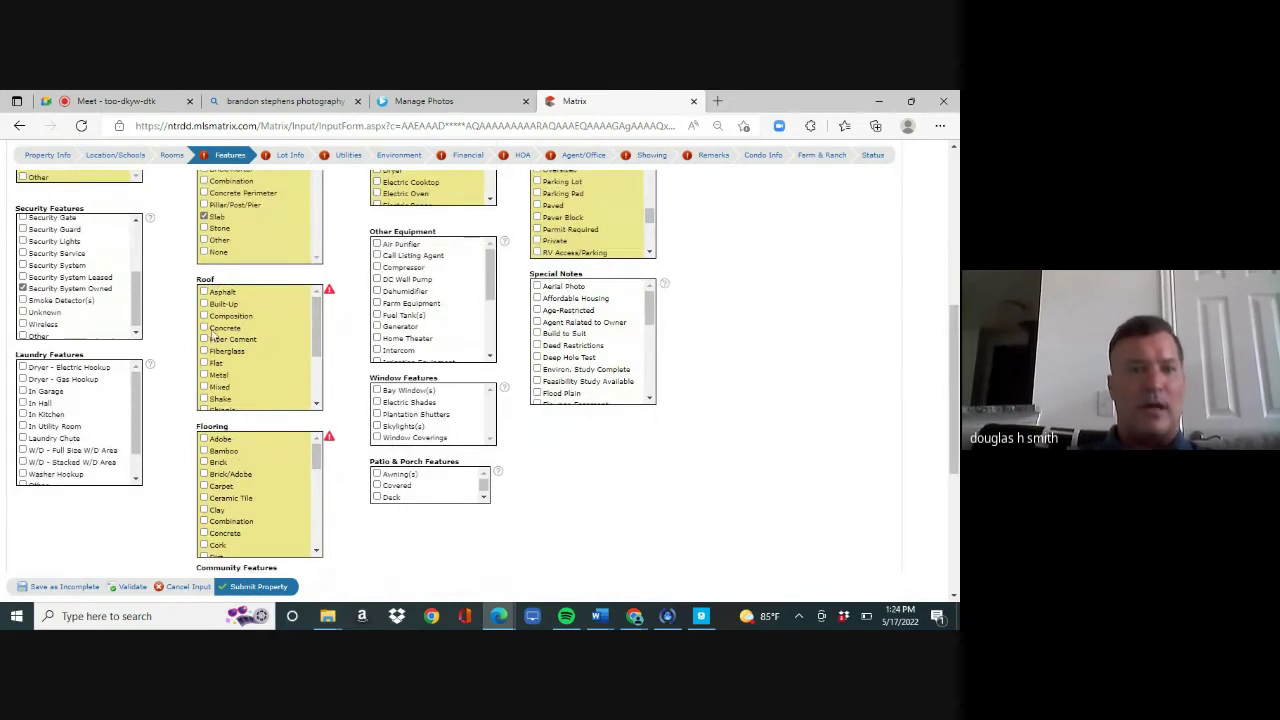
Step: Set the roof to Composition and laundry to electric dryer hookup, utility room, washer hookup
left_click(203, 315)
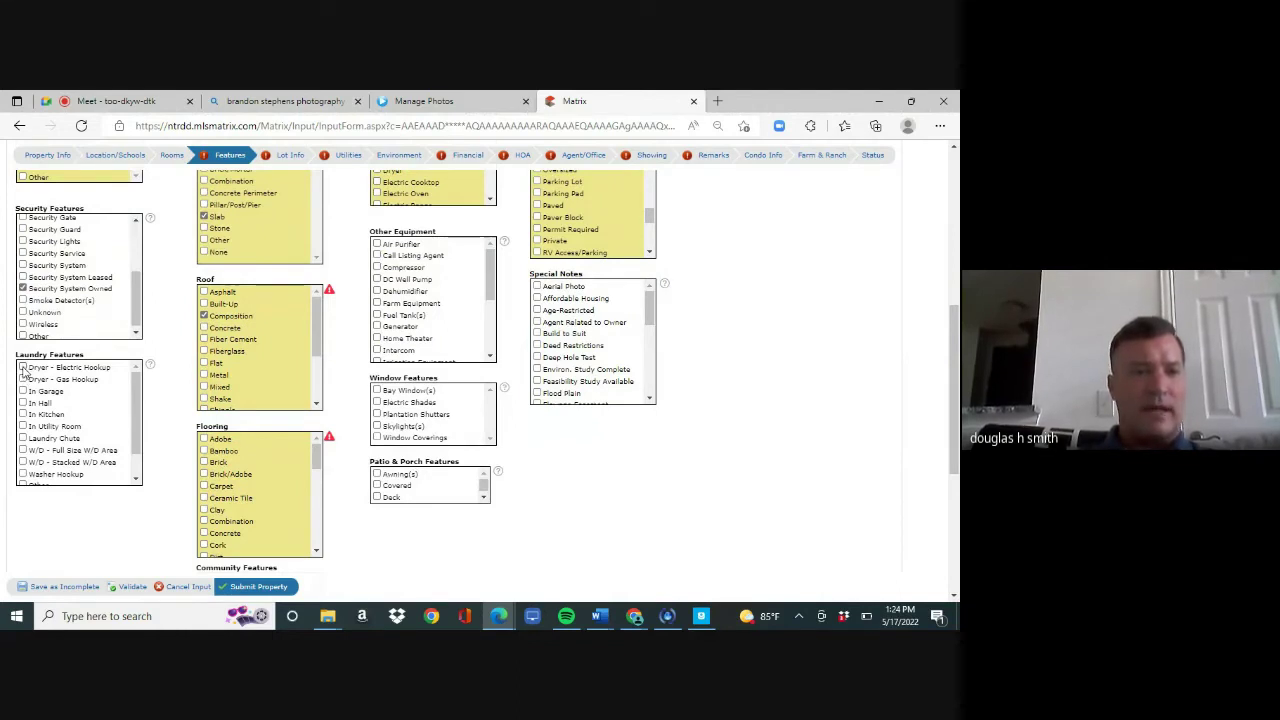
left_click(22, 367)
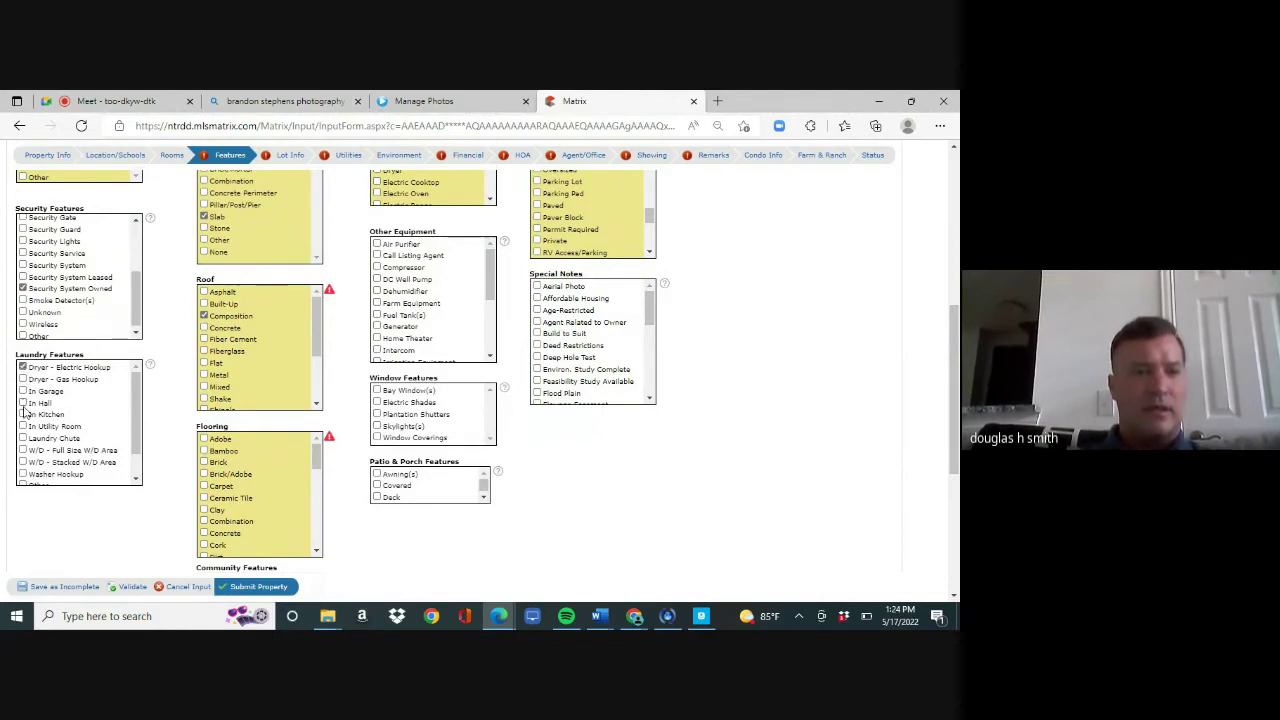
left_click(22, 426)
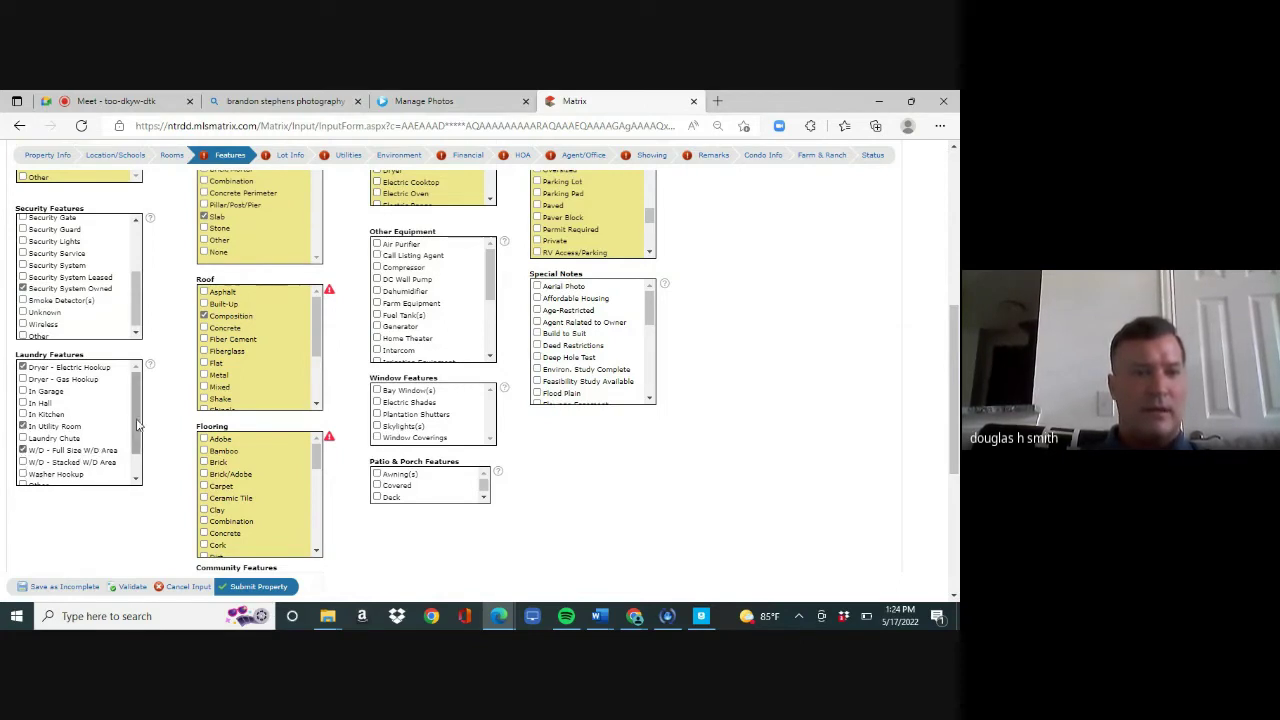
left_click_drag(128, 432, 135, 465)
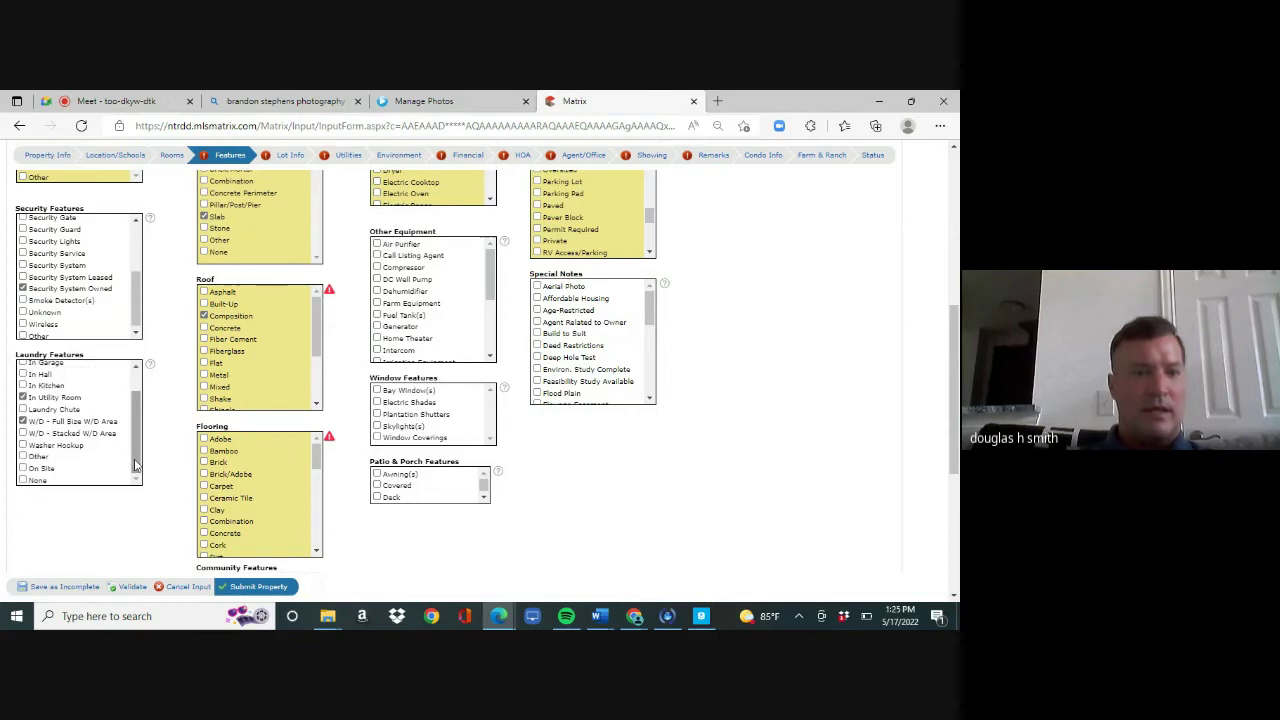
left_click(22, 445)
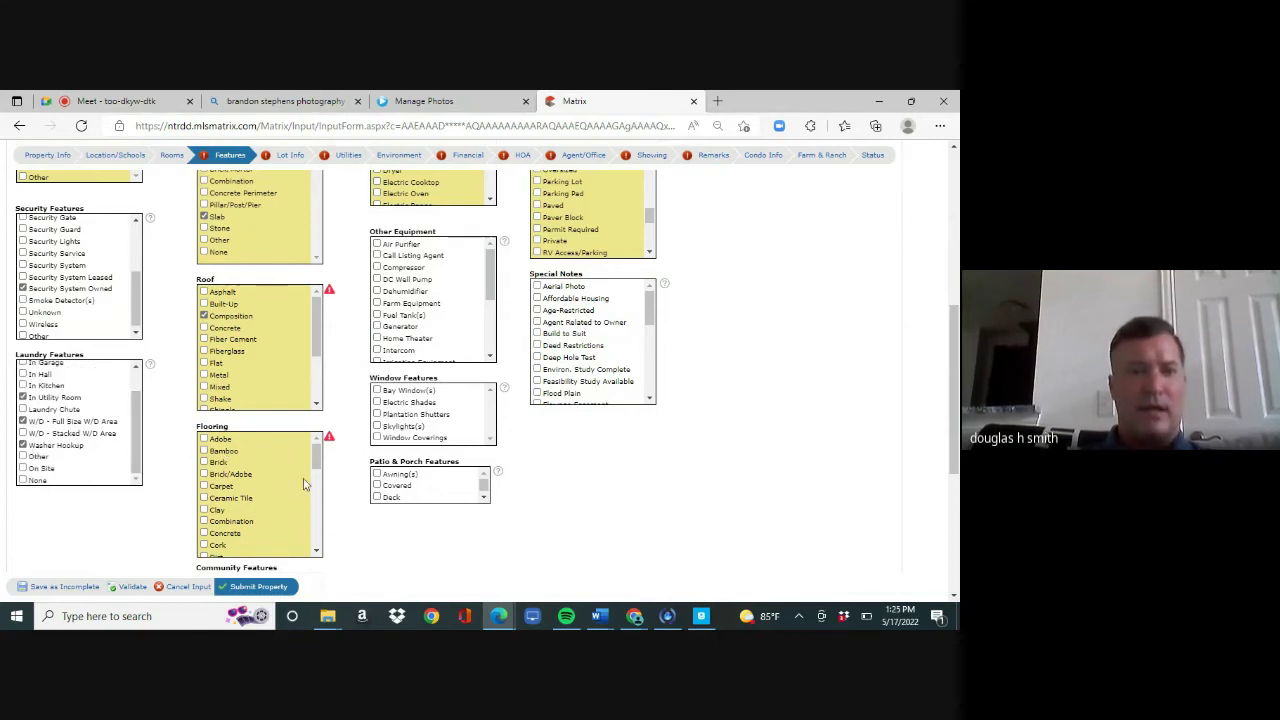
Step: Add Carpet and Ceramic Tile to the flooring types
left_click_drag(316, 458, 319, 418)
left_click(206, 487)
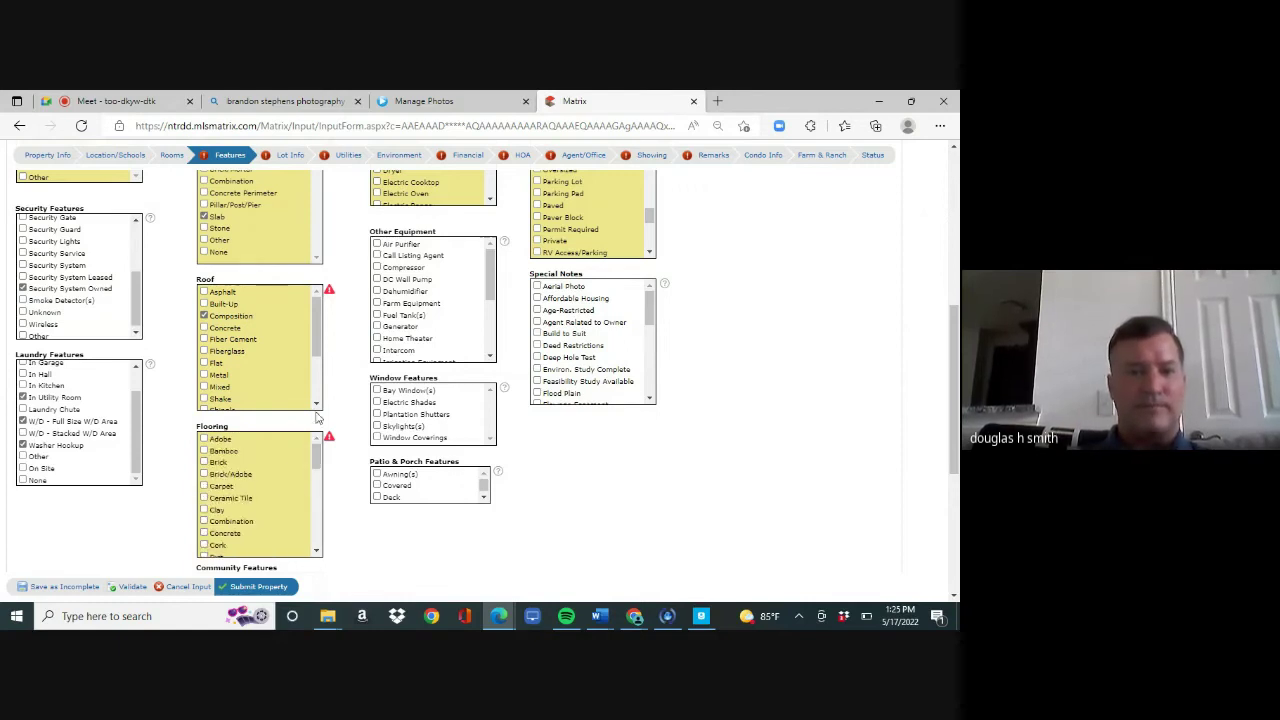
left_click(205, 497)
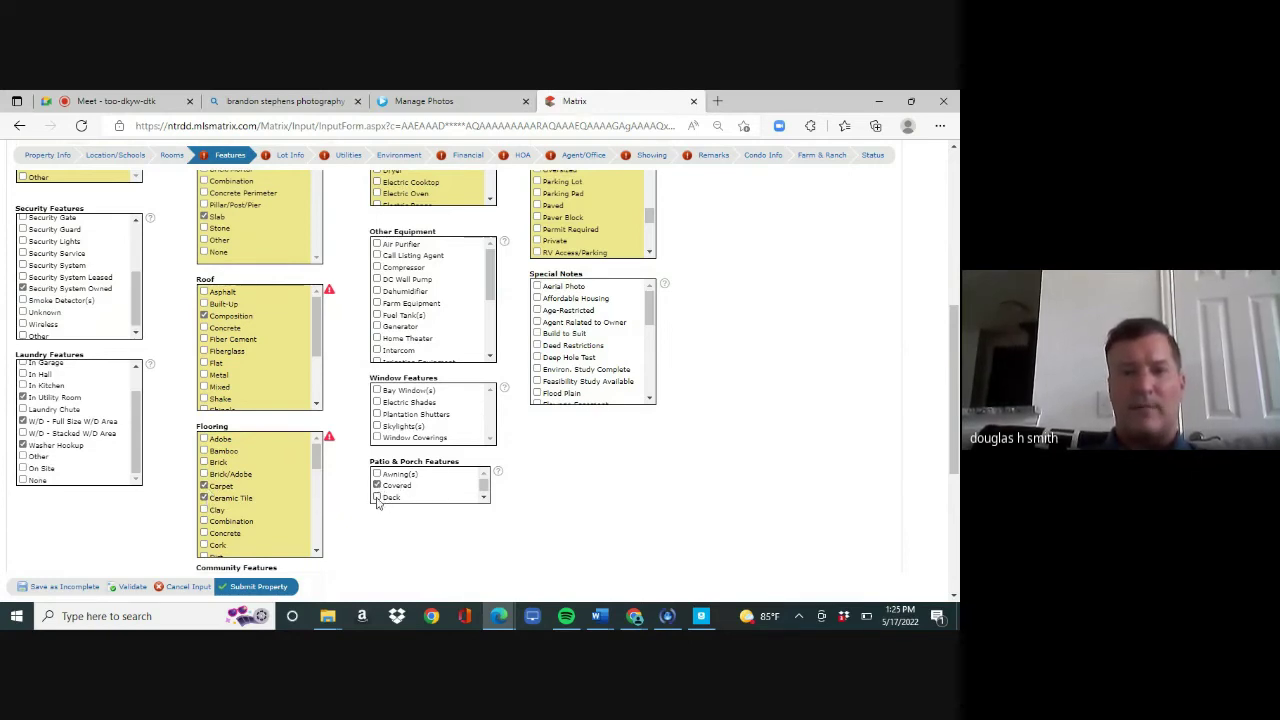
Step: Check Bay Windows, Plantation Shutters and Window Coverings under Window Features
left_click(377, 390)
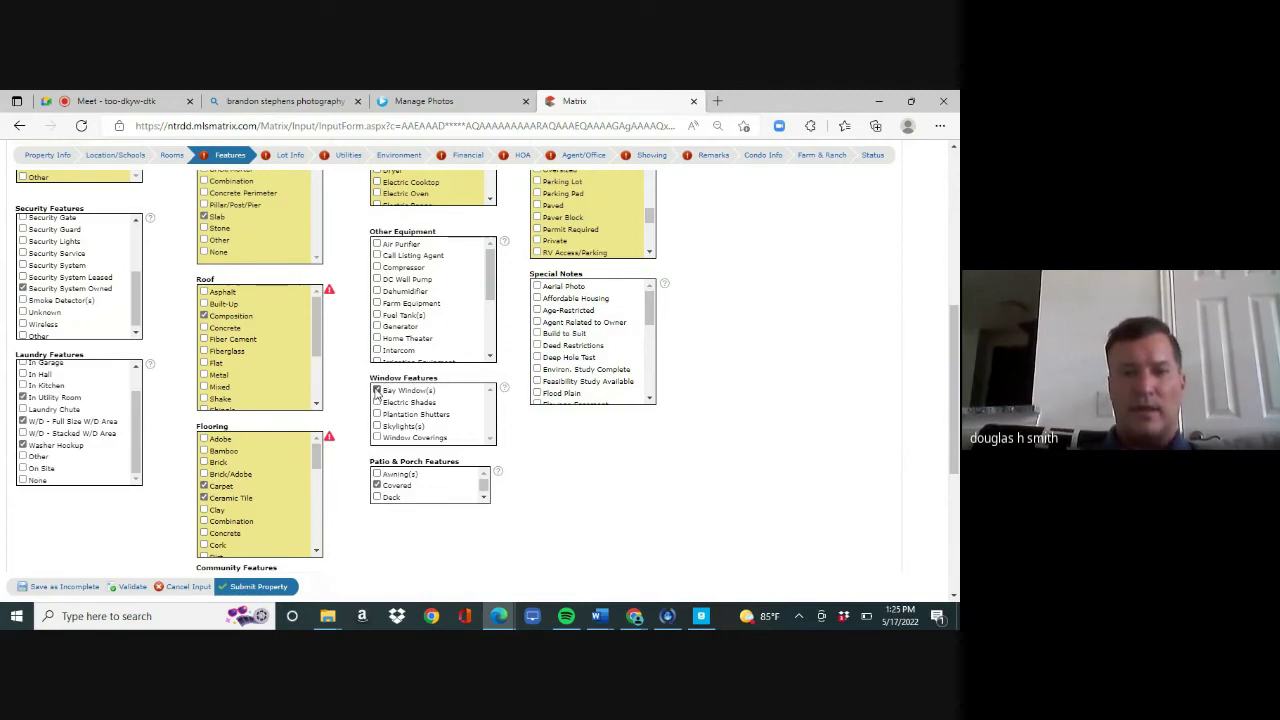
left_click(377, 414)
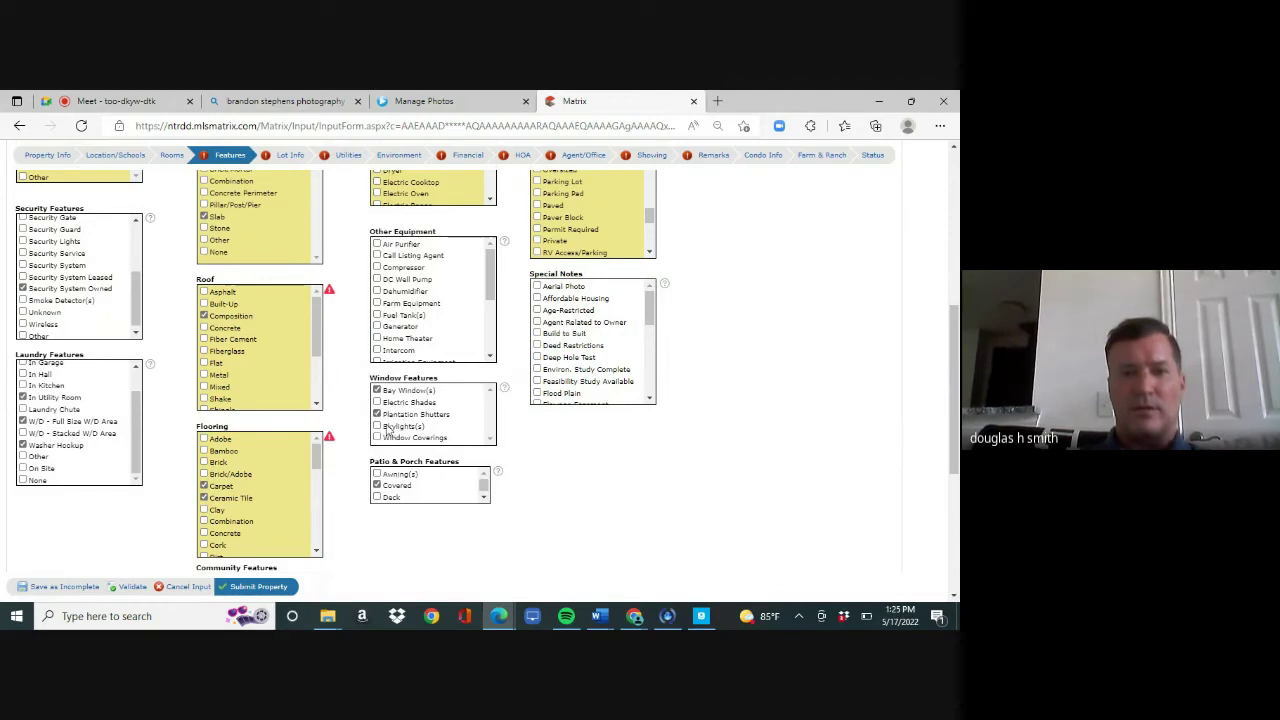
left_click(377, 438)
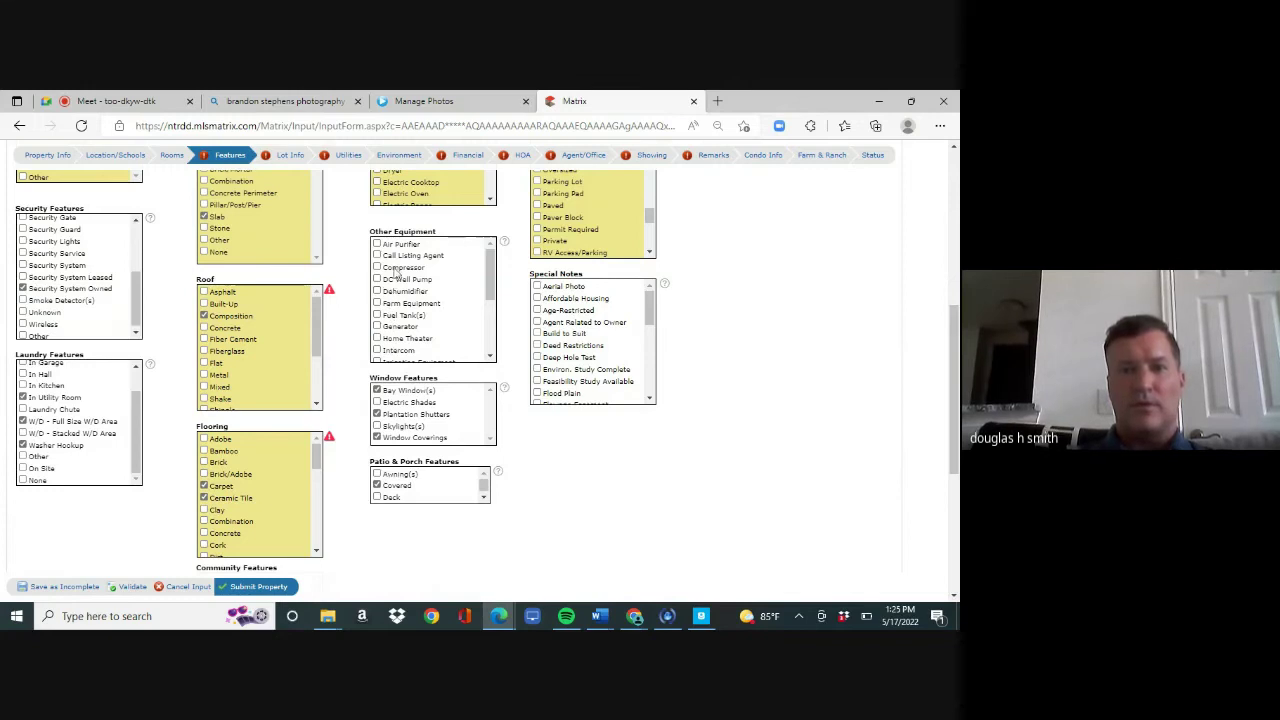
scroll(495, 273, "down", 3)
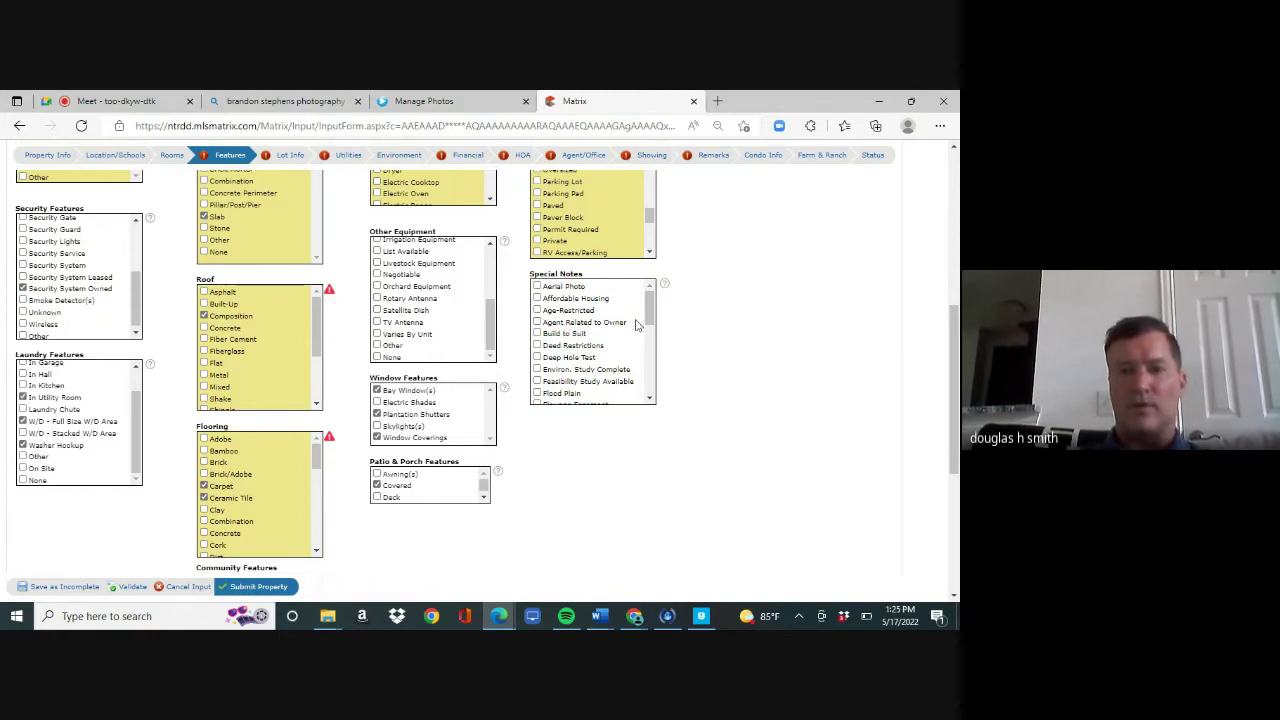
left_click_drag(650, 308, 656, 384)
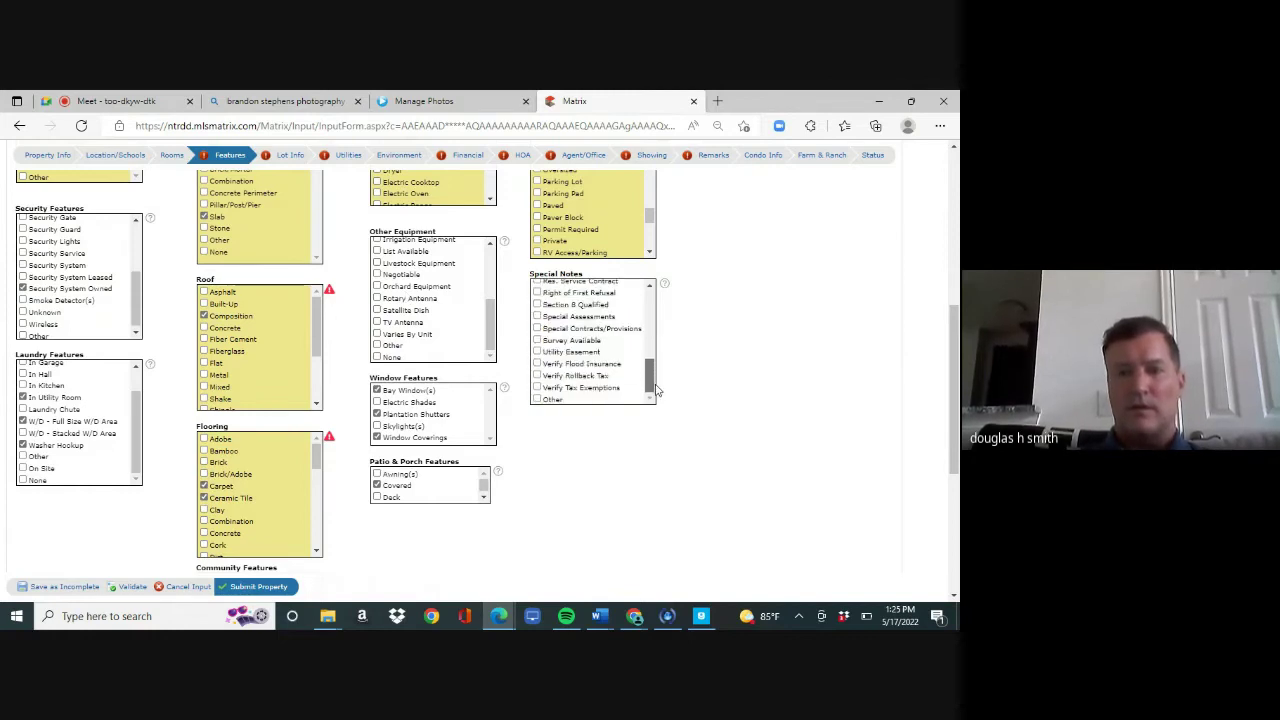
left_click_drag(656, 389, 650, 285)
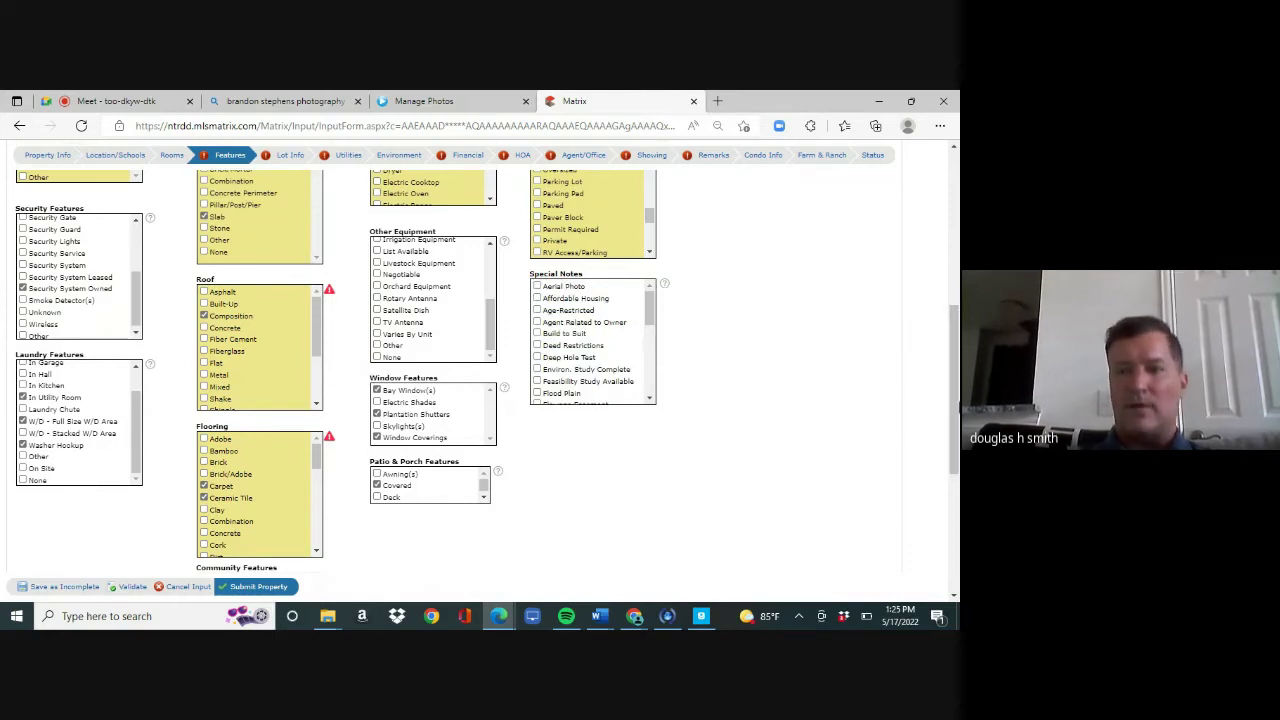
scroll(957, 400, "down", 3)
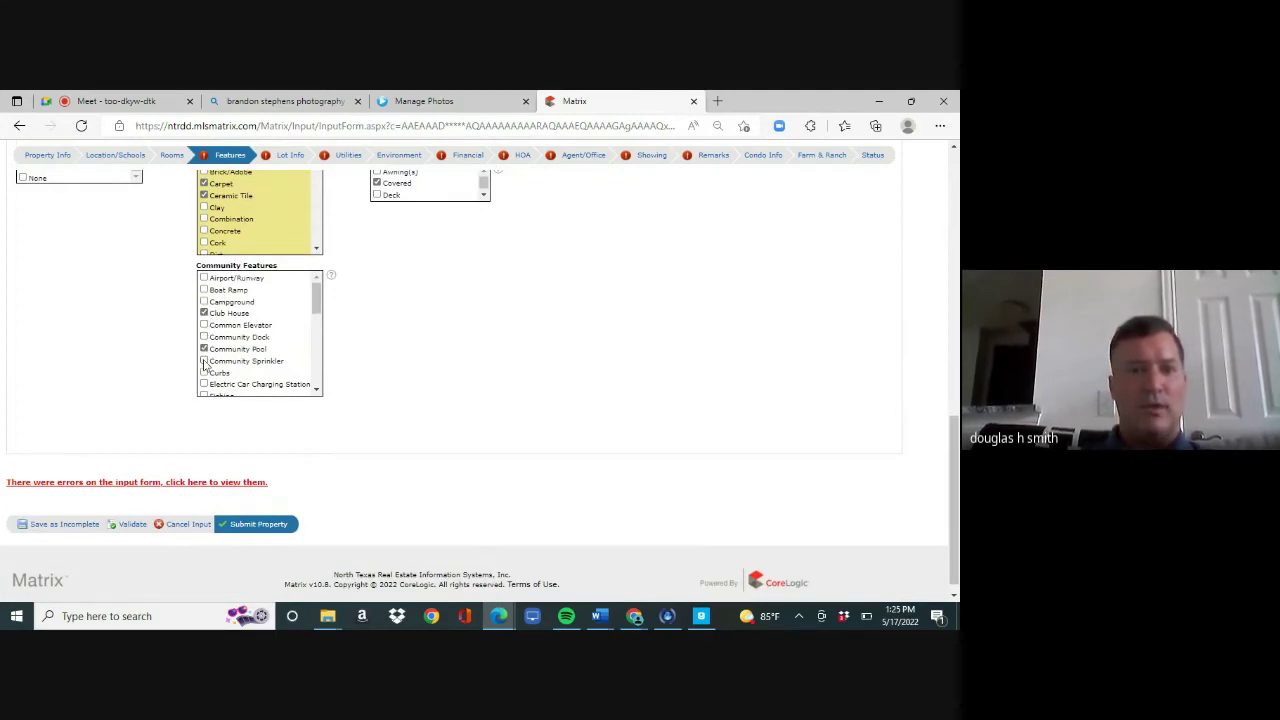
Step: Add Greenbelt and Fitness Center to Community Features
scroll(316, 300, "down", 2)
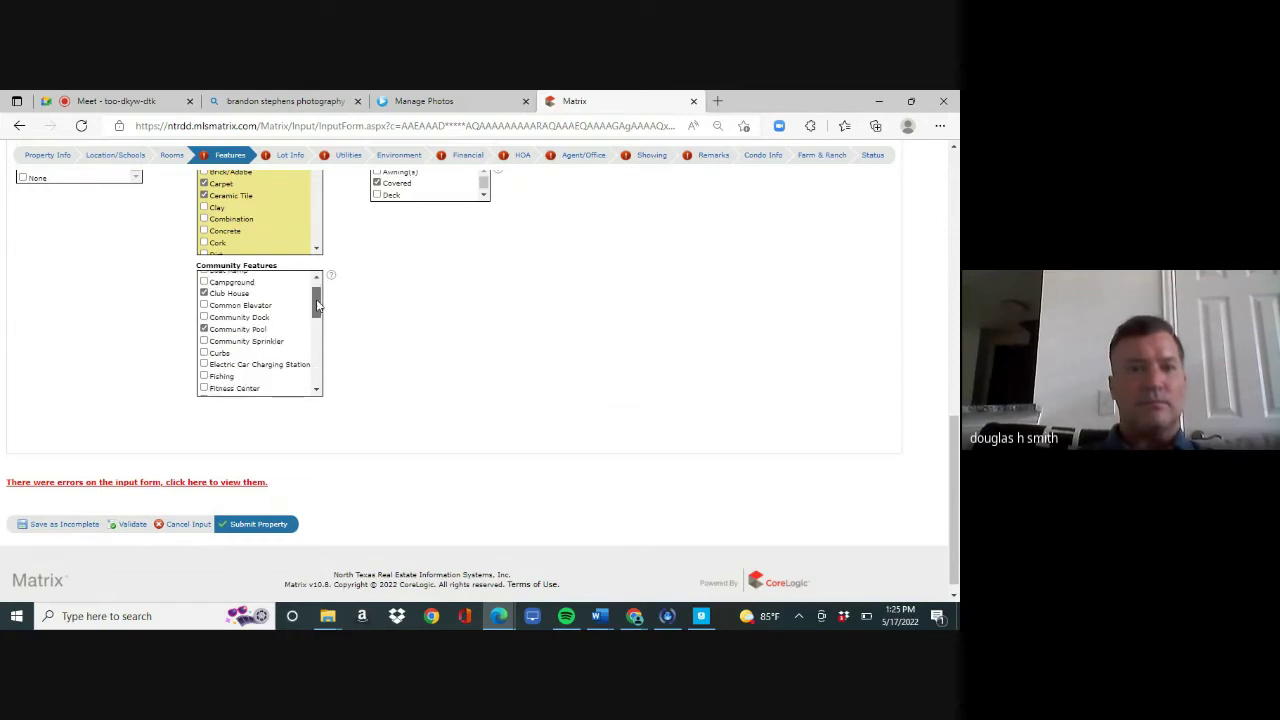
scroll(316, 313, "down", 1)
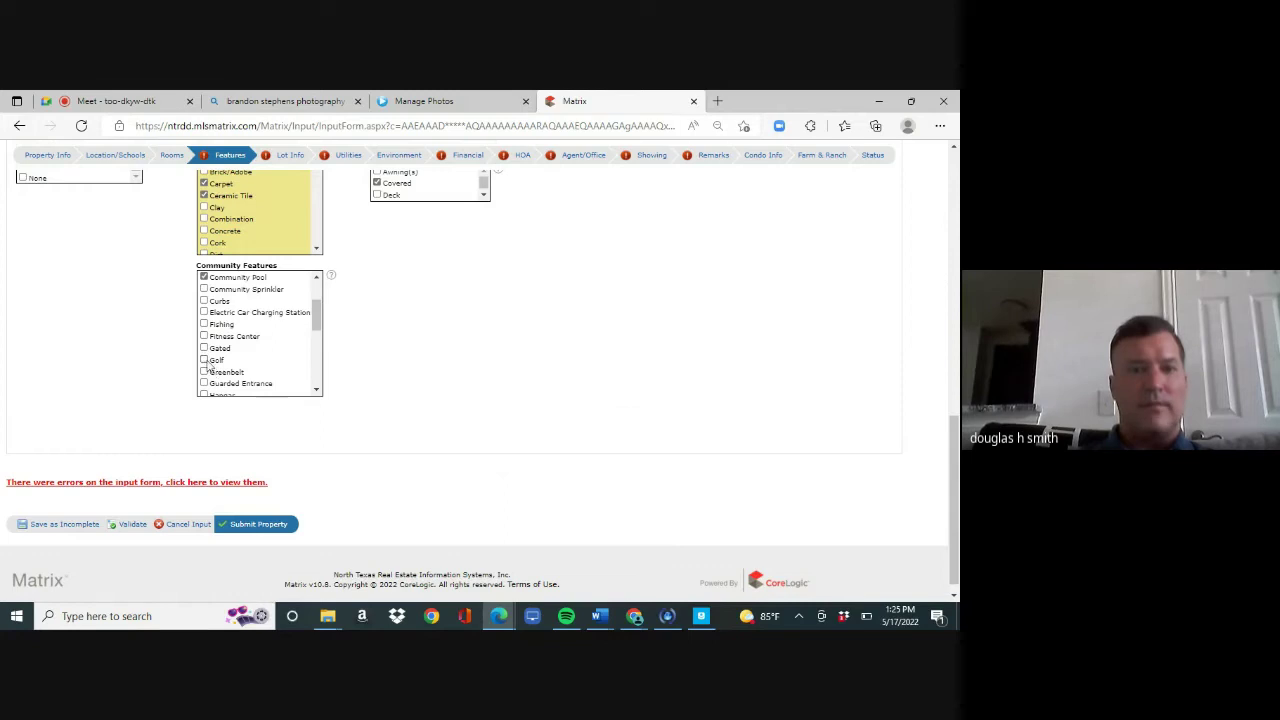
left_click(205, 372)
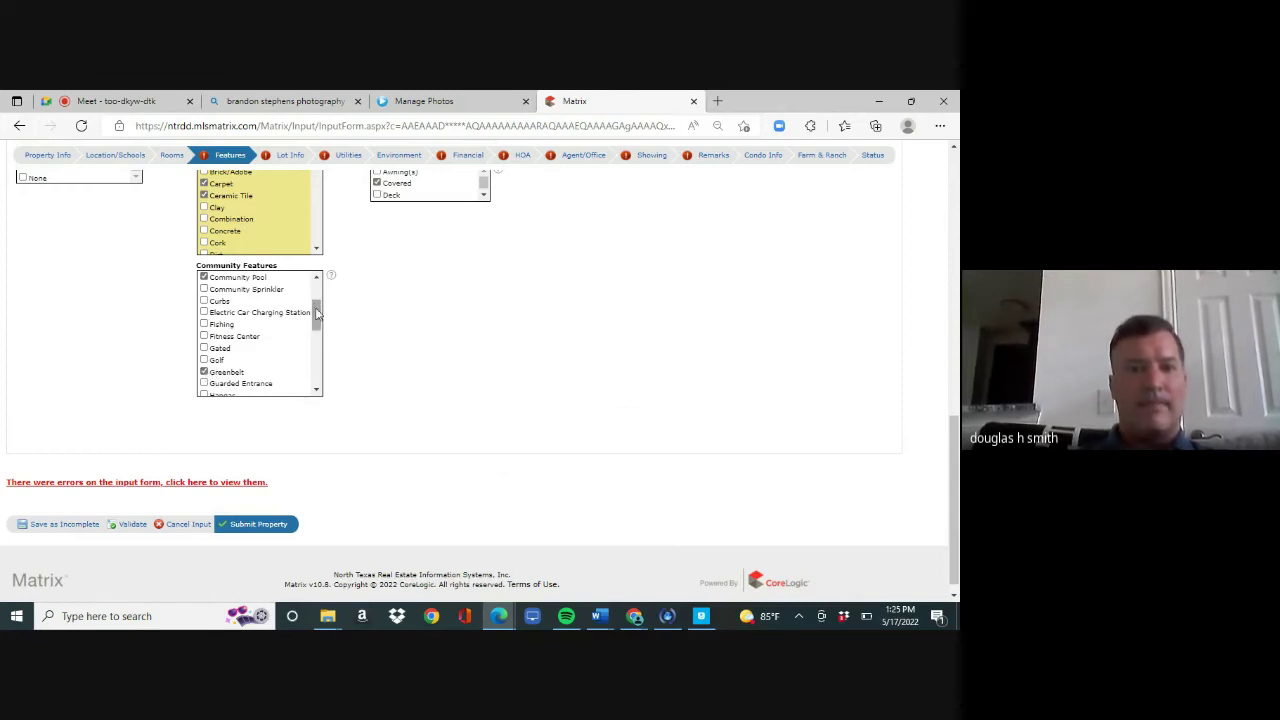
left_click_drag(316, 313, 318, 339)
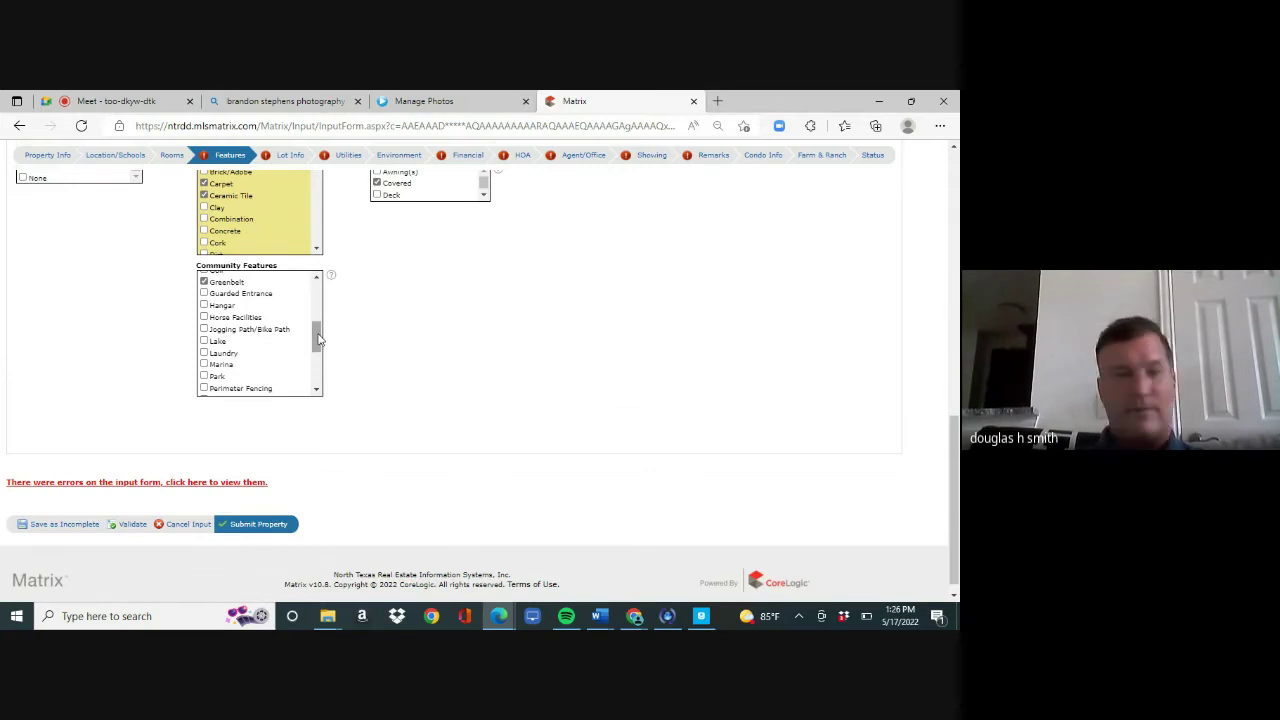
left_click_drag(318, 340, 318, 280)
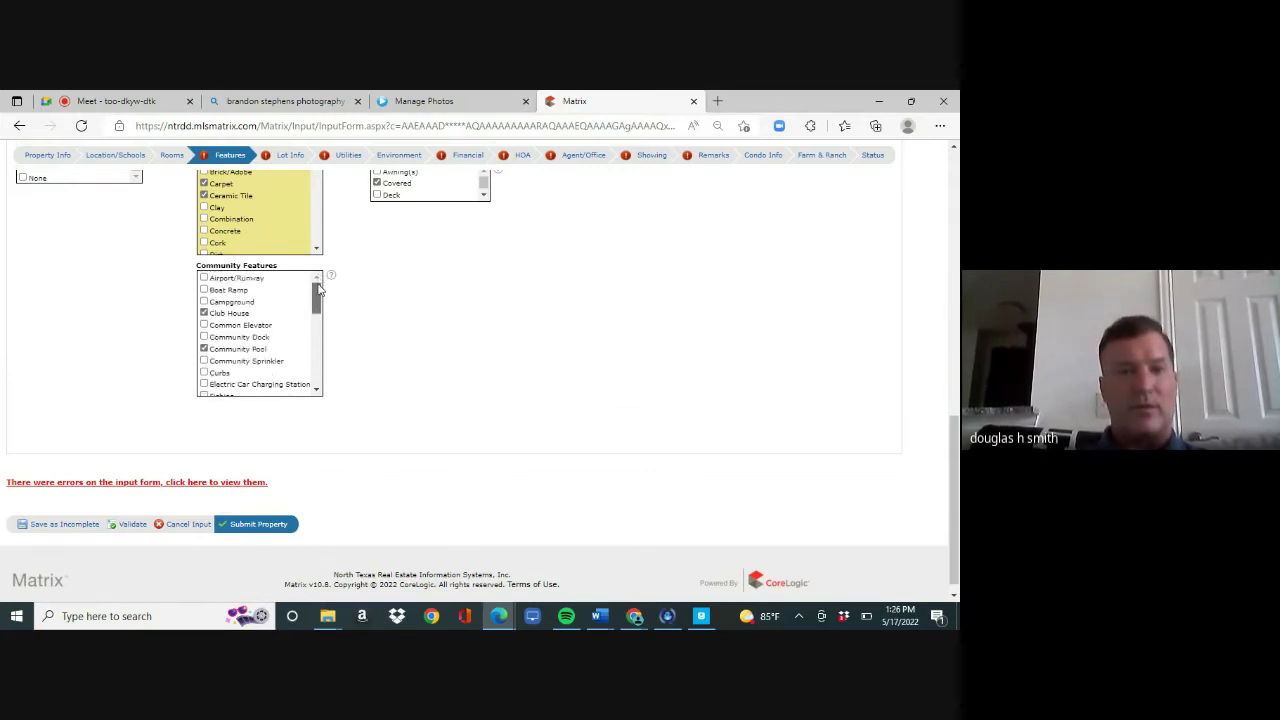
scroll(318, 298, "down", 2)
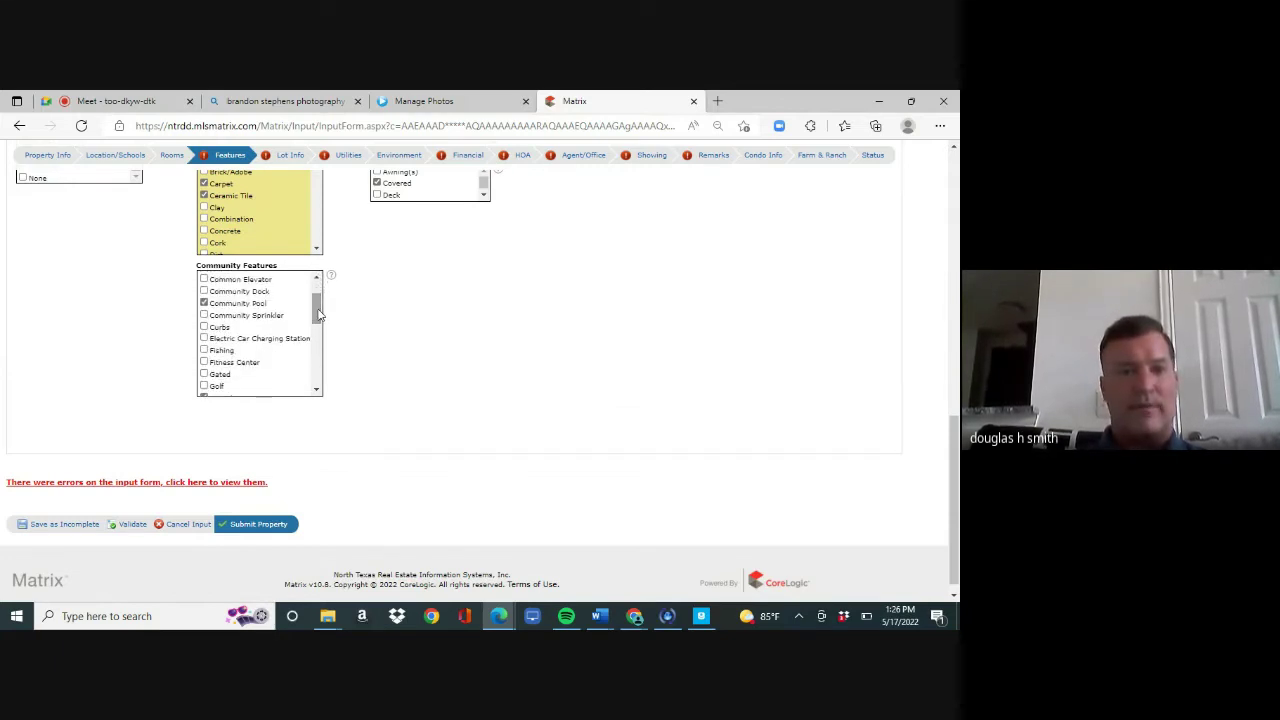
left_click(204, 362)
Step: Add Lake, Park and Playground, then submit the listing for validation
scroll(316, 330, "down", 2)
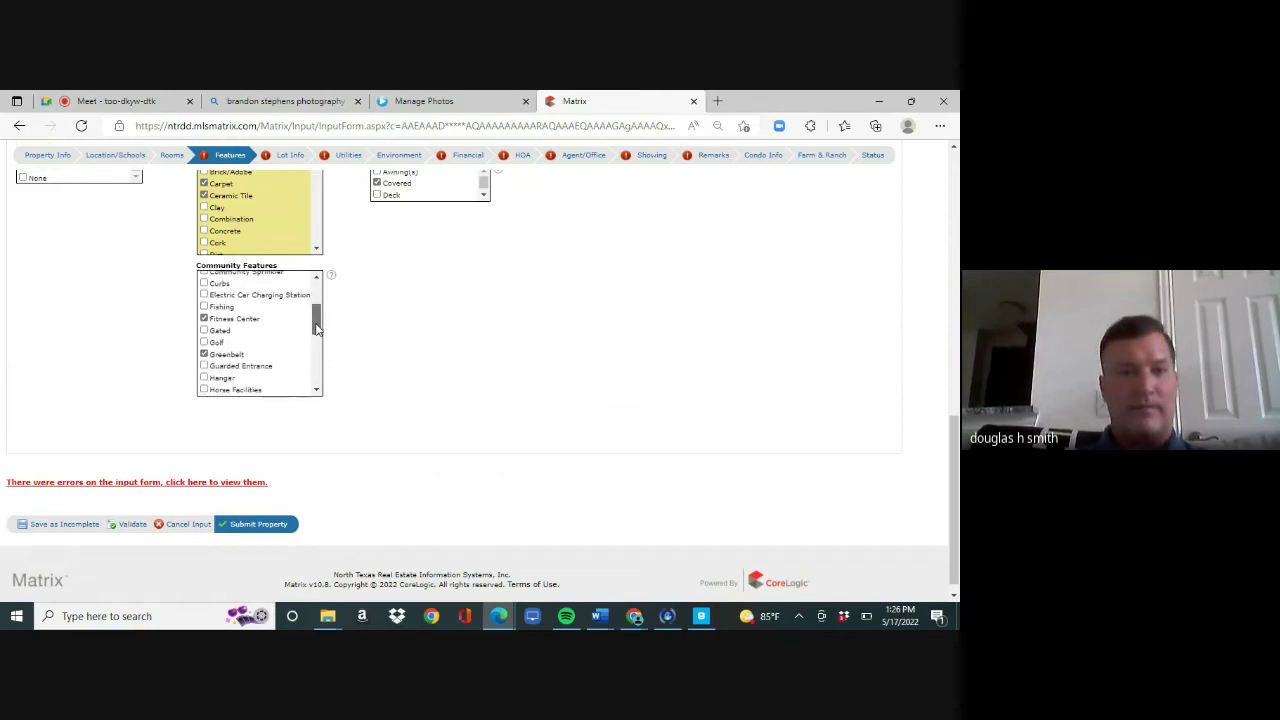
scroll(316, 330, "down", 2)
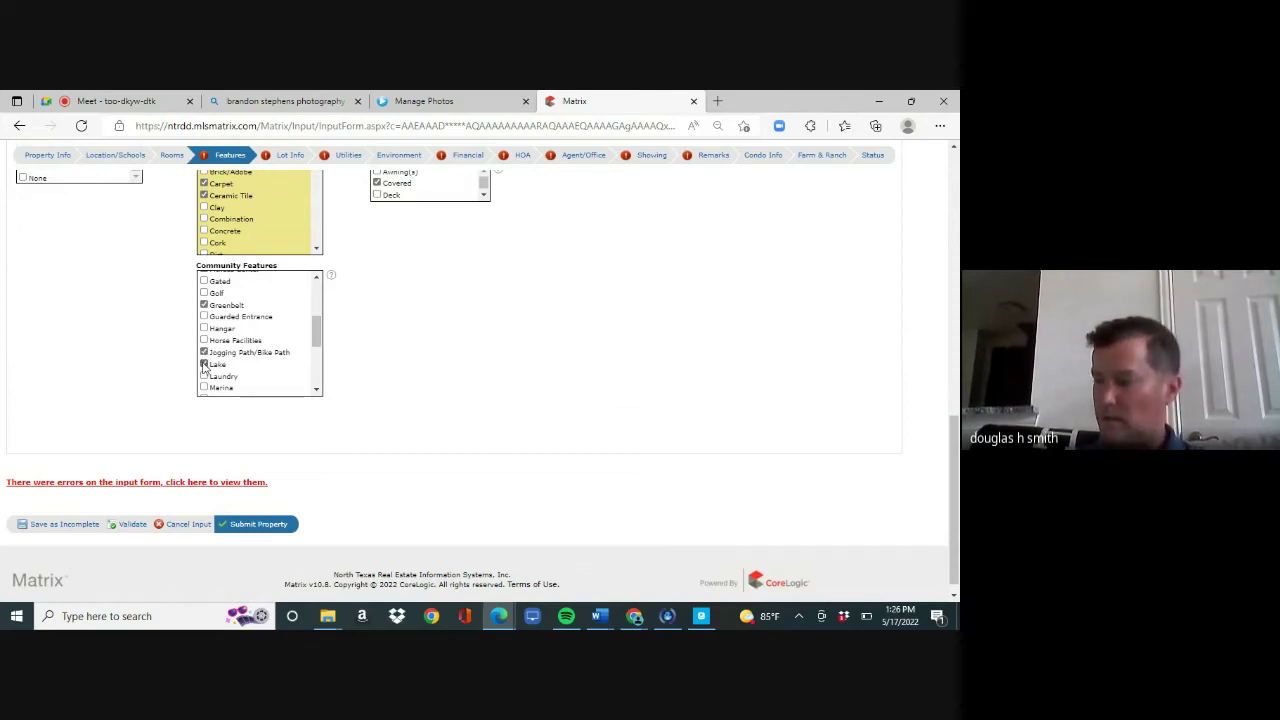
left_click(204, 365)
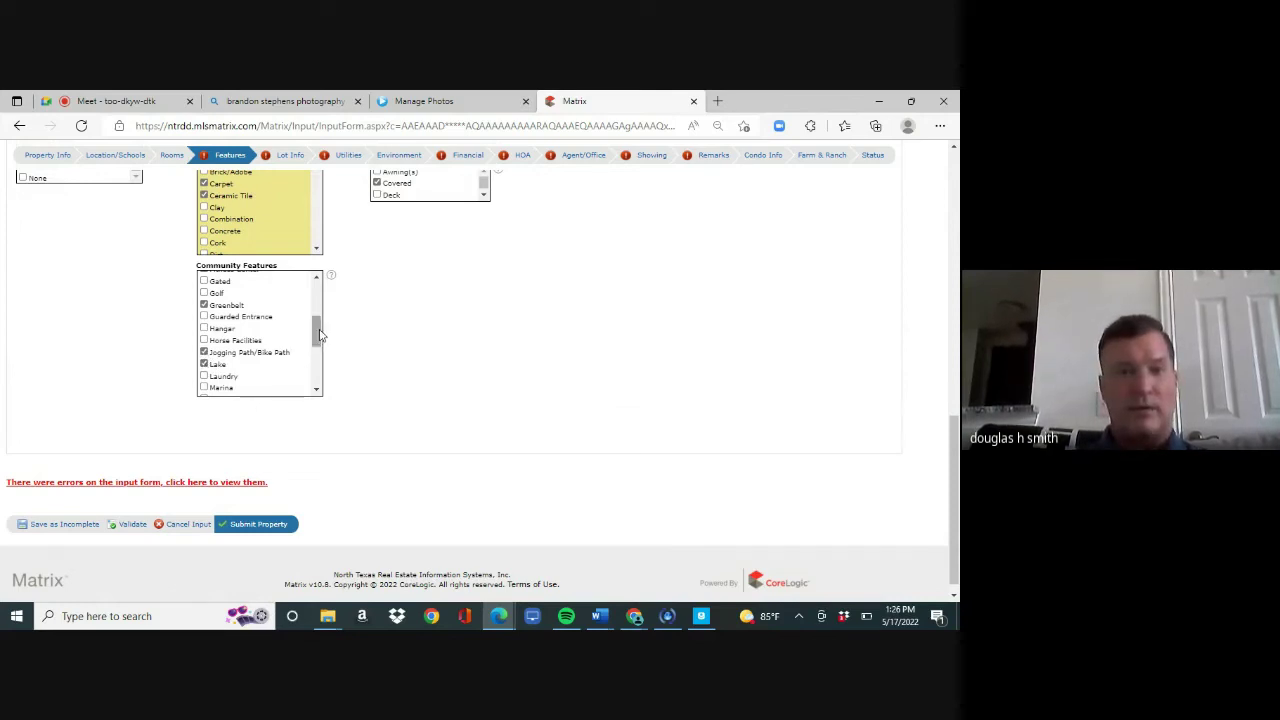
scroll(314, 337, "down", 2)
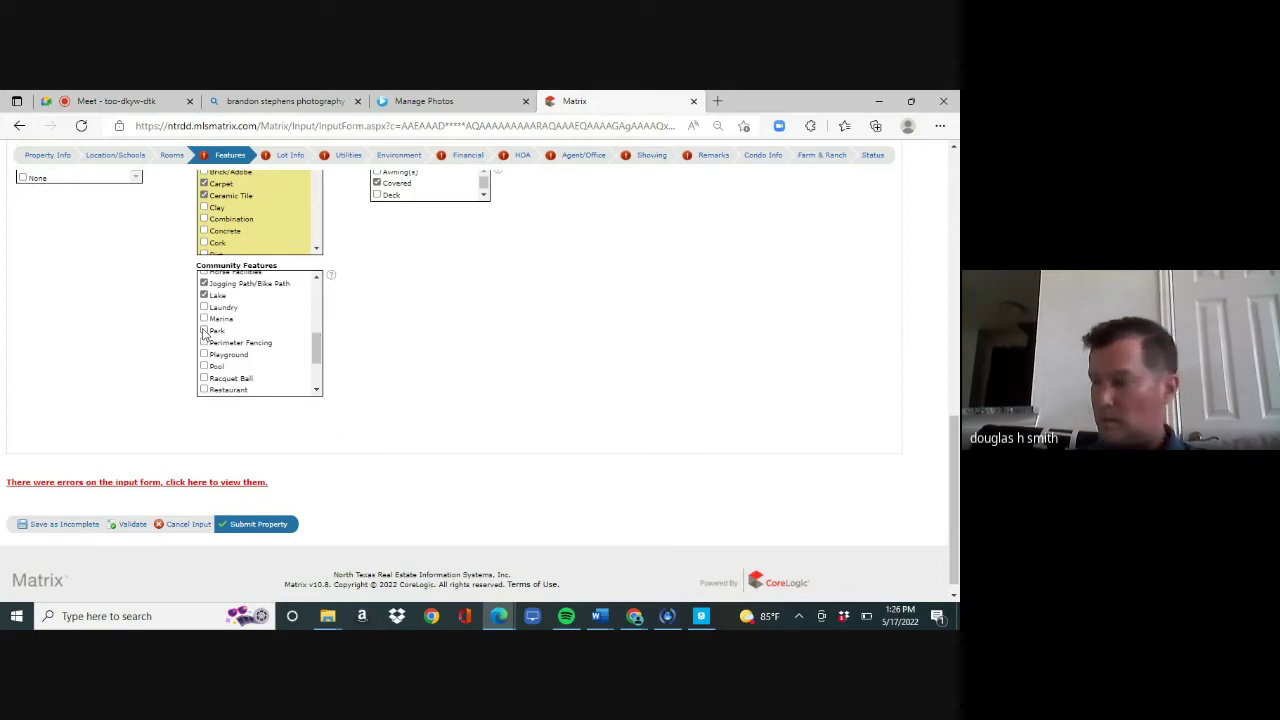
left_click(204, 330)
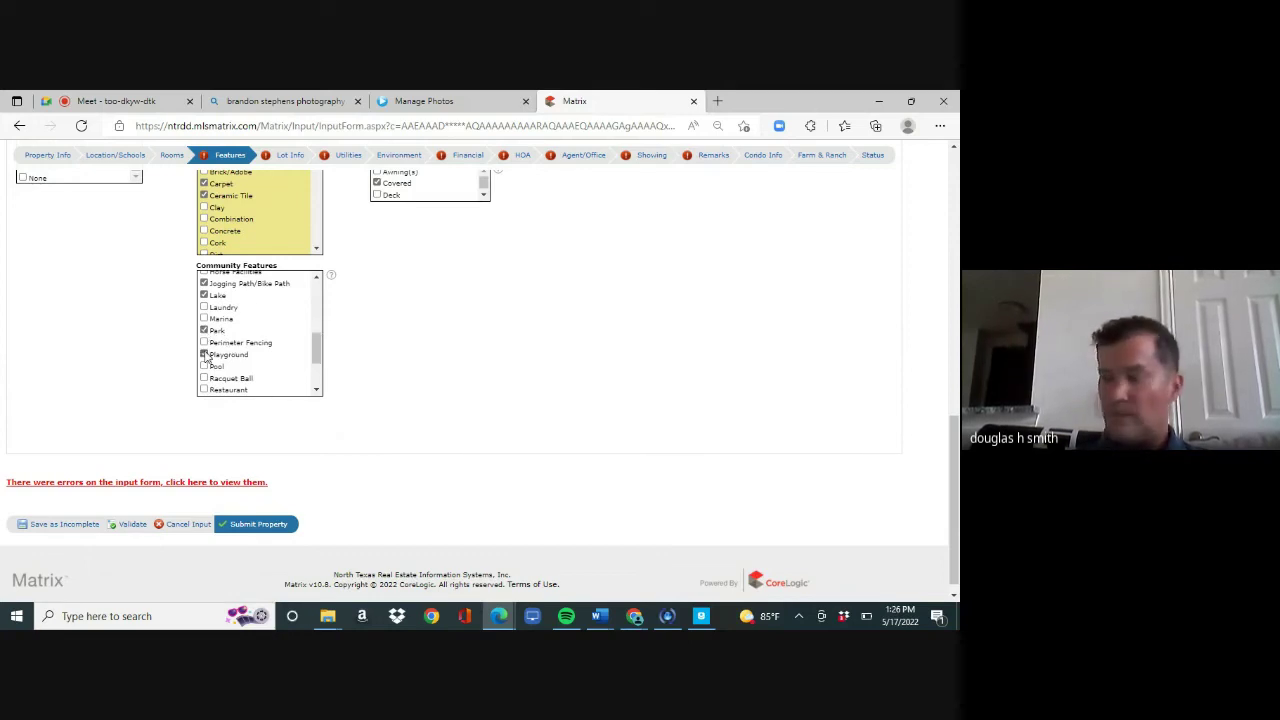
left_click(204, 354)
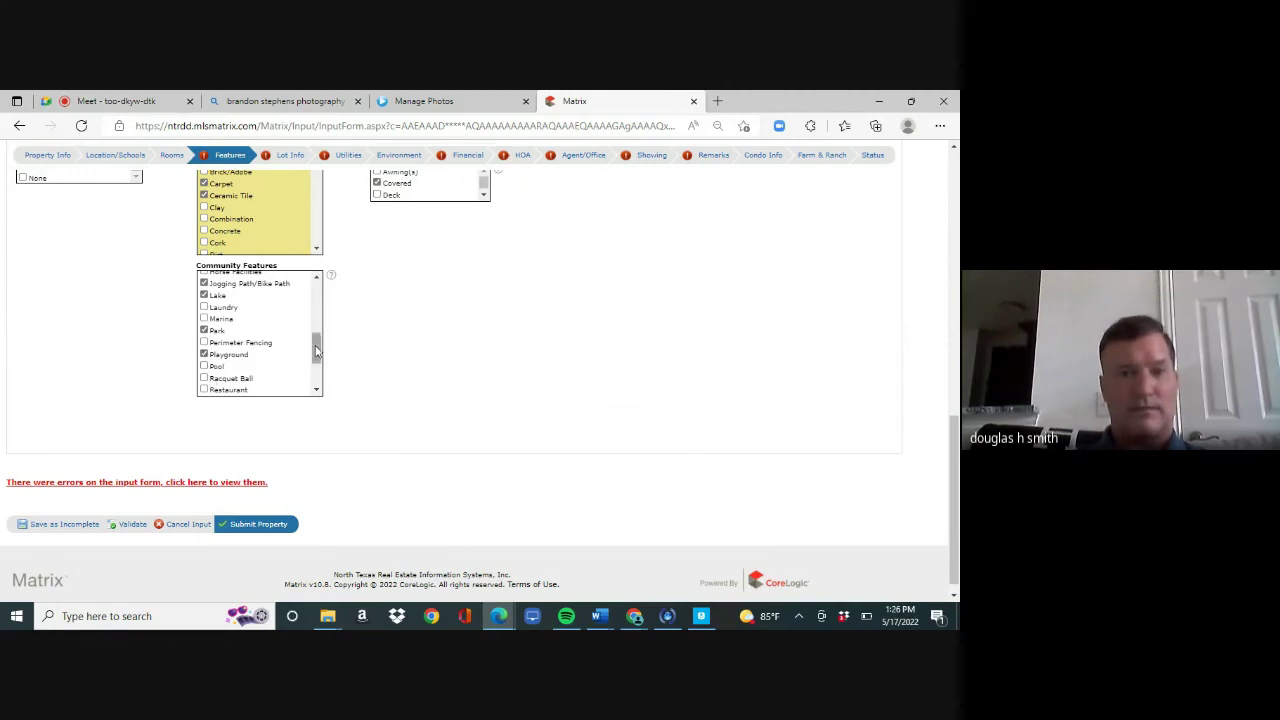
scroll(316, 352, "down", 2)
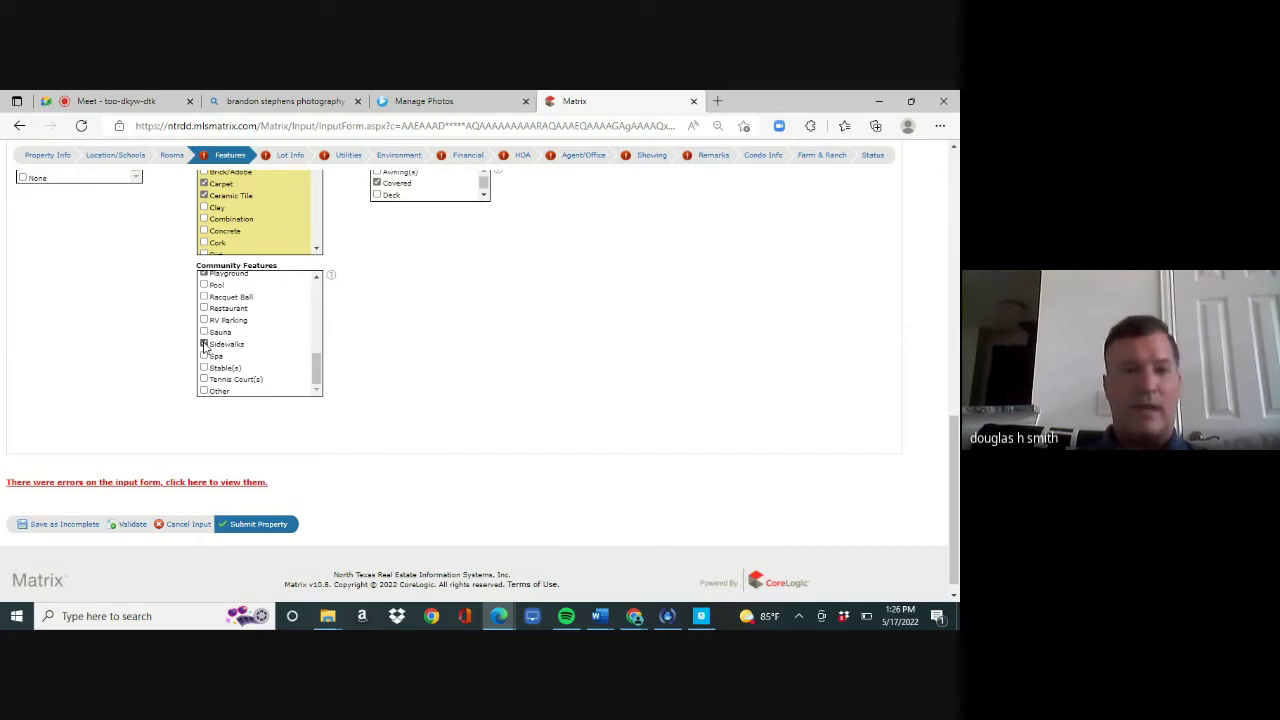
left_click(260, 525)
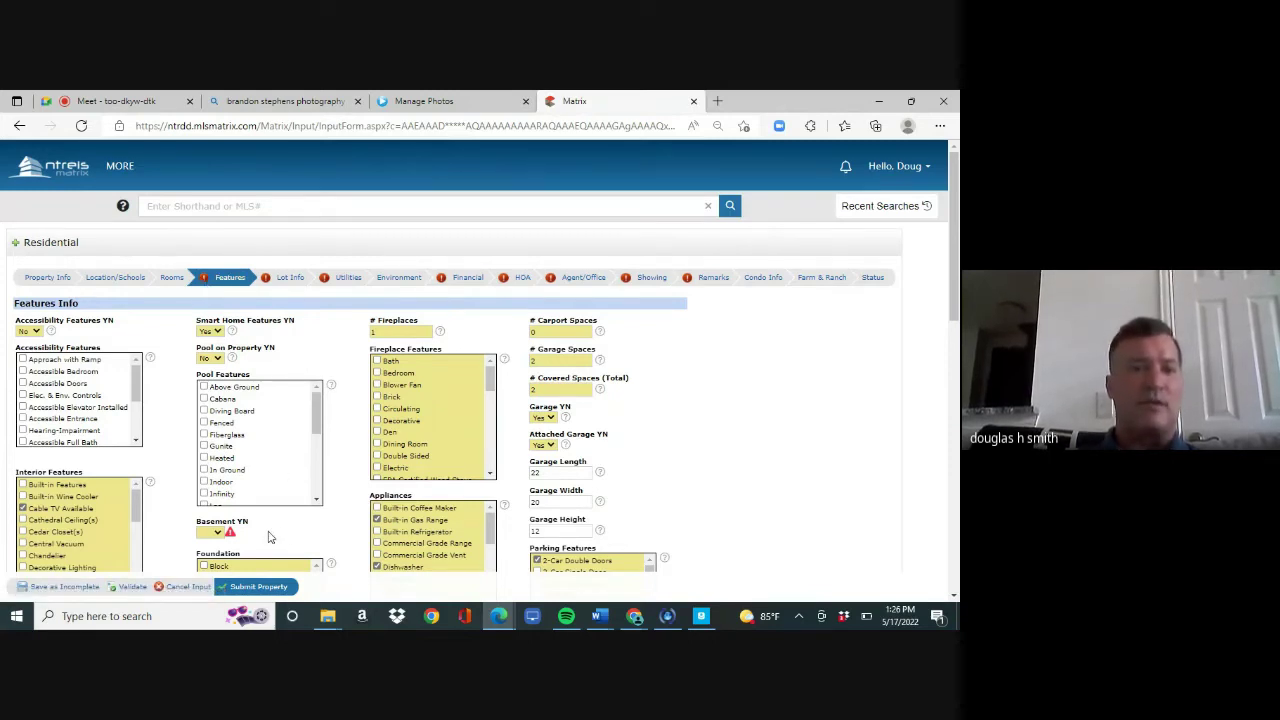
Step: Answer No for Basement YN, resubmit to revalidate, and go to Lot Info
left_click(218, 532)
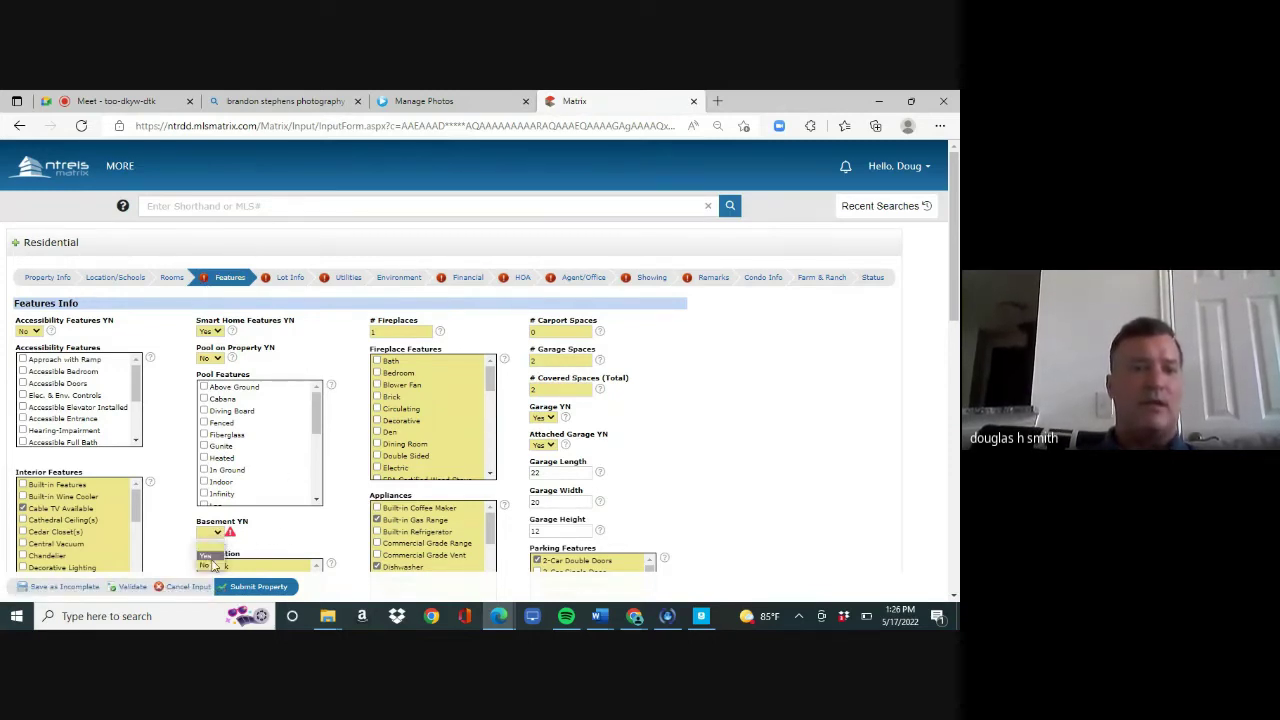
left_click(213, 567)
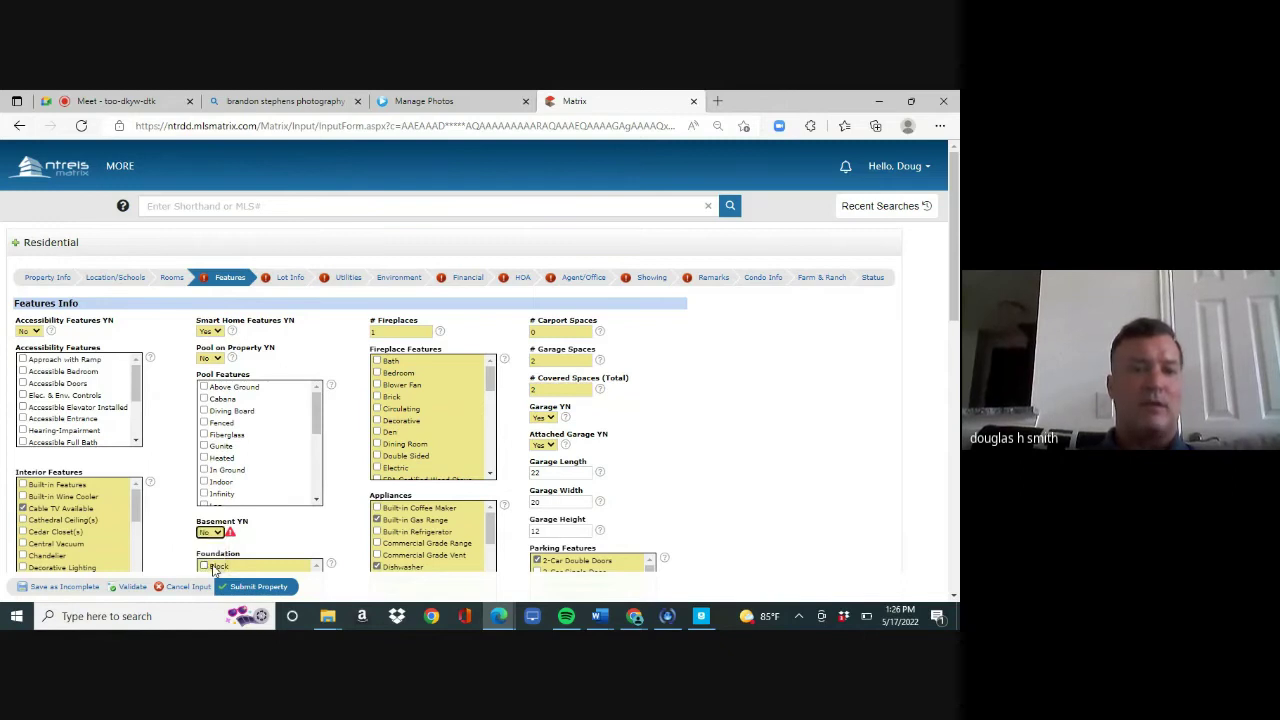
left_click(257, 589)
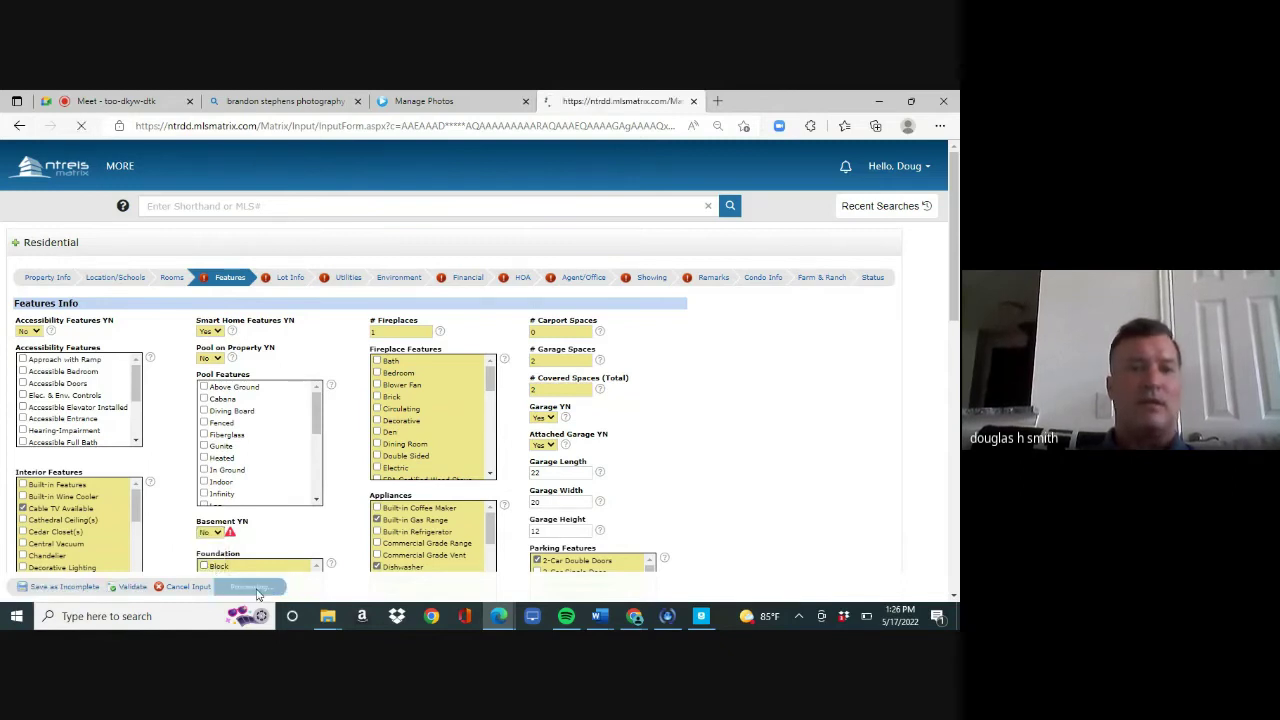
left_click(272, 281)
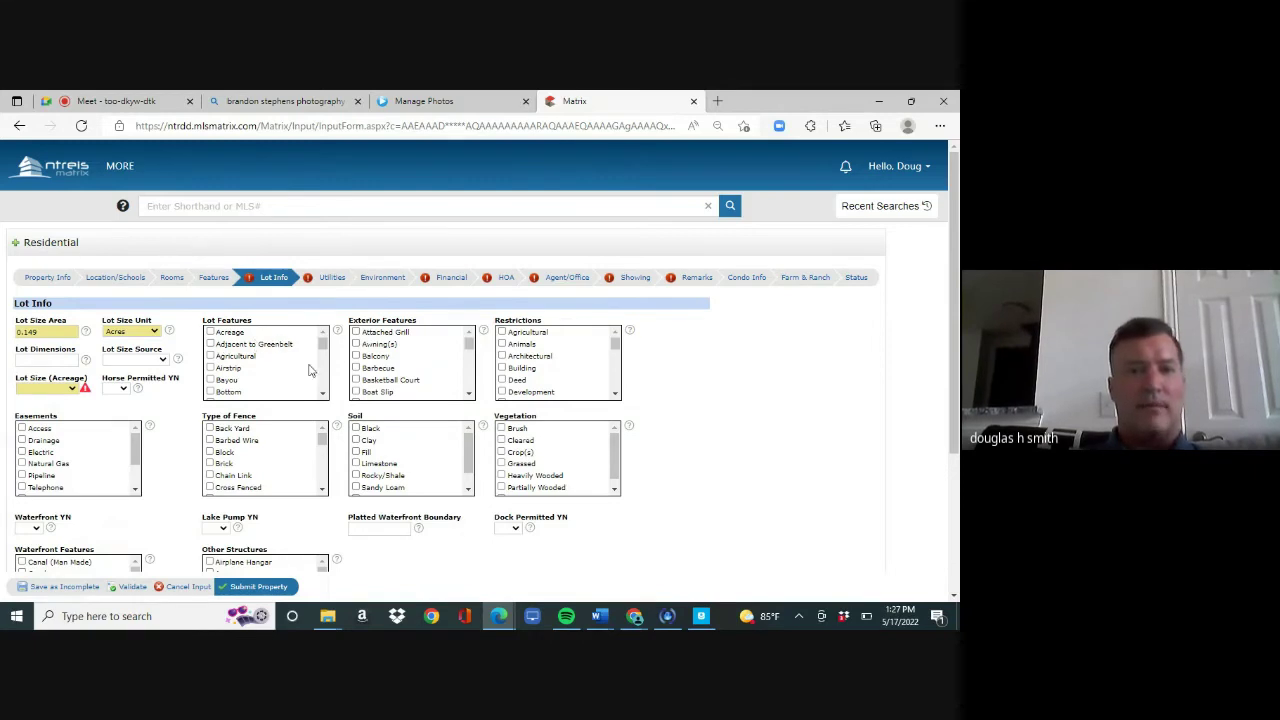
Step: Tick Few Trees, Landscaped and Lrg. Backyard Grass in the Lot Features list
scroll(325, 387, "down", 1)
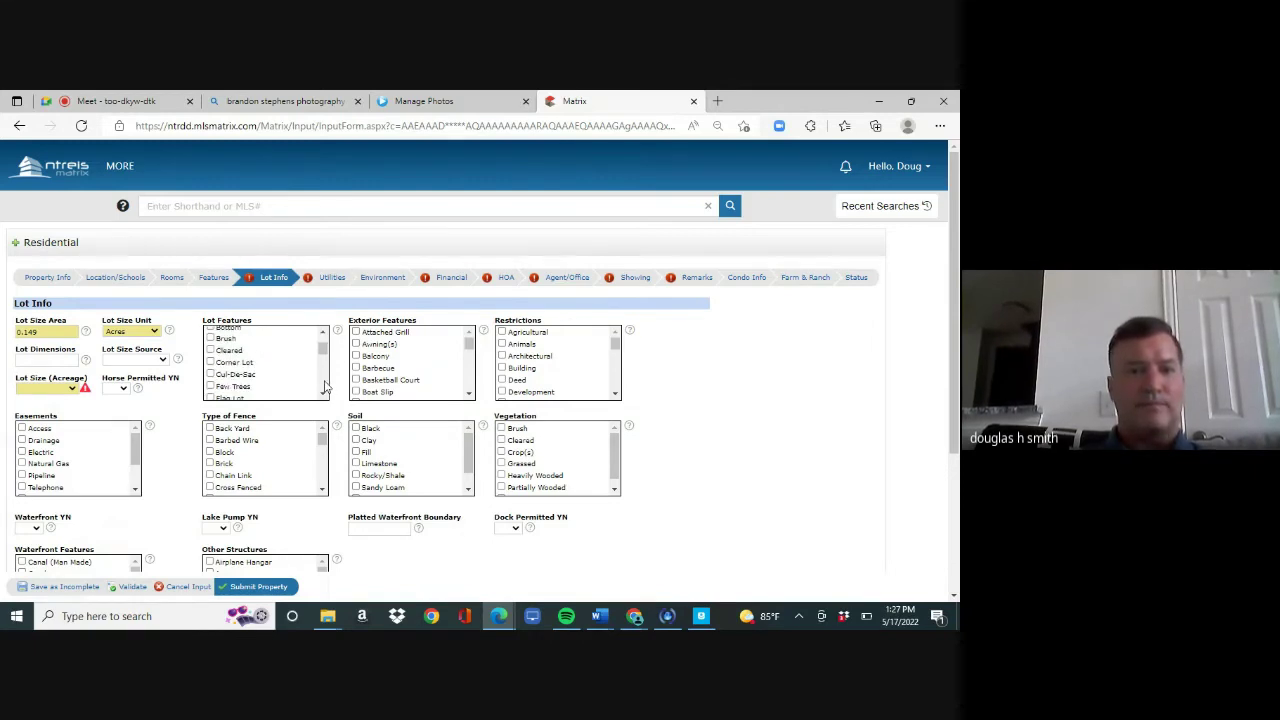
left_click(210, 386)
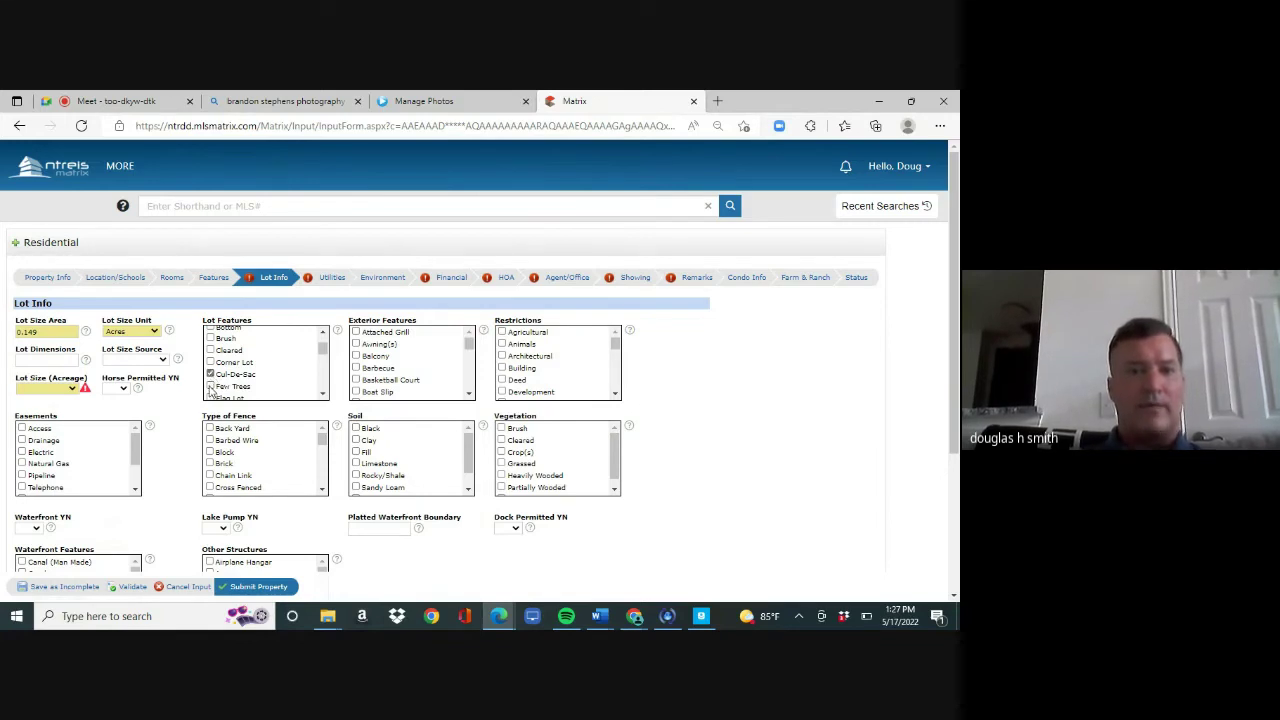
left_click(322, 393)
left_click(322, 393)
left_click(322, 393)
left_click(322, 393)
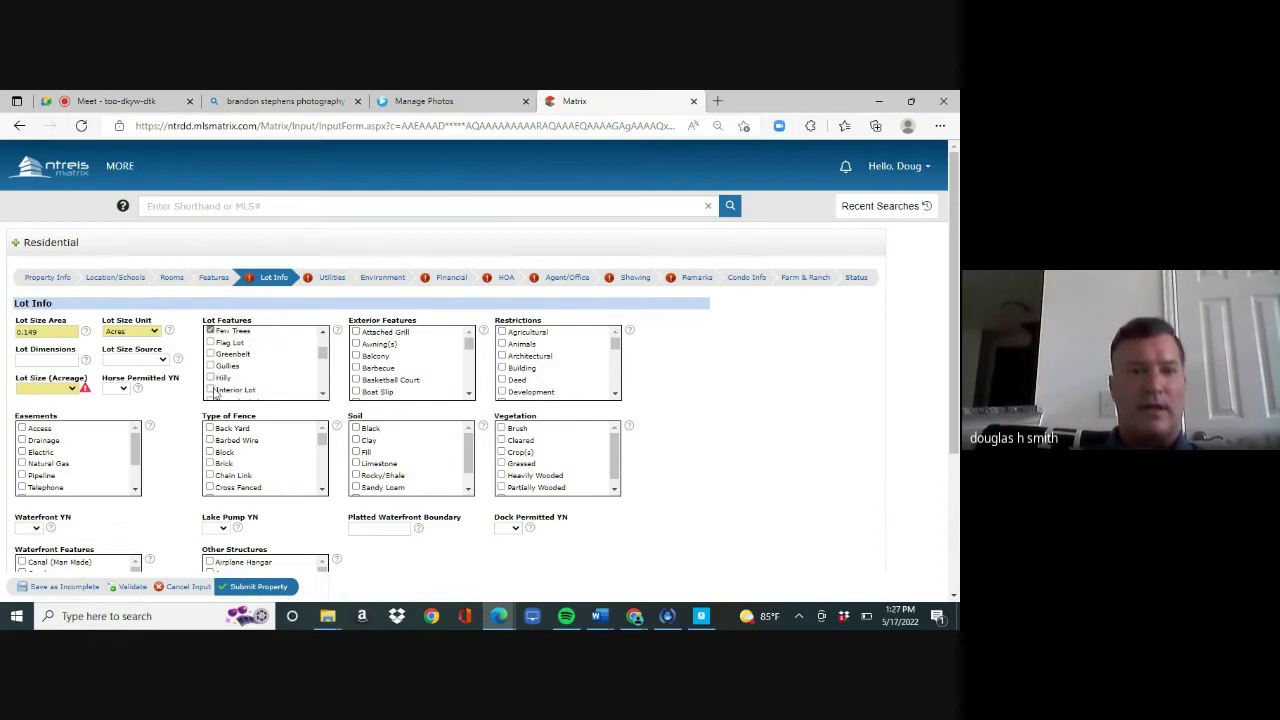
scroll(318, 390, "down", 2)
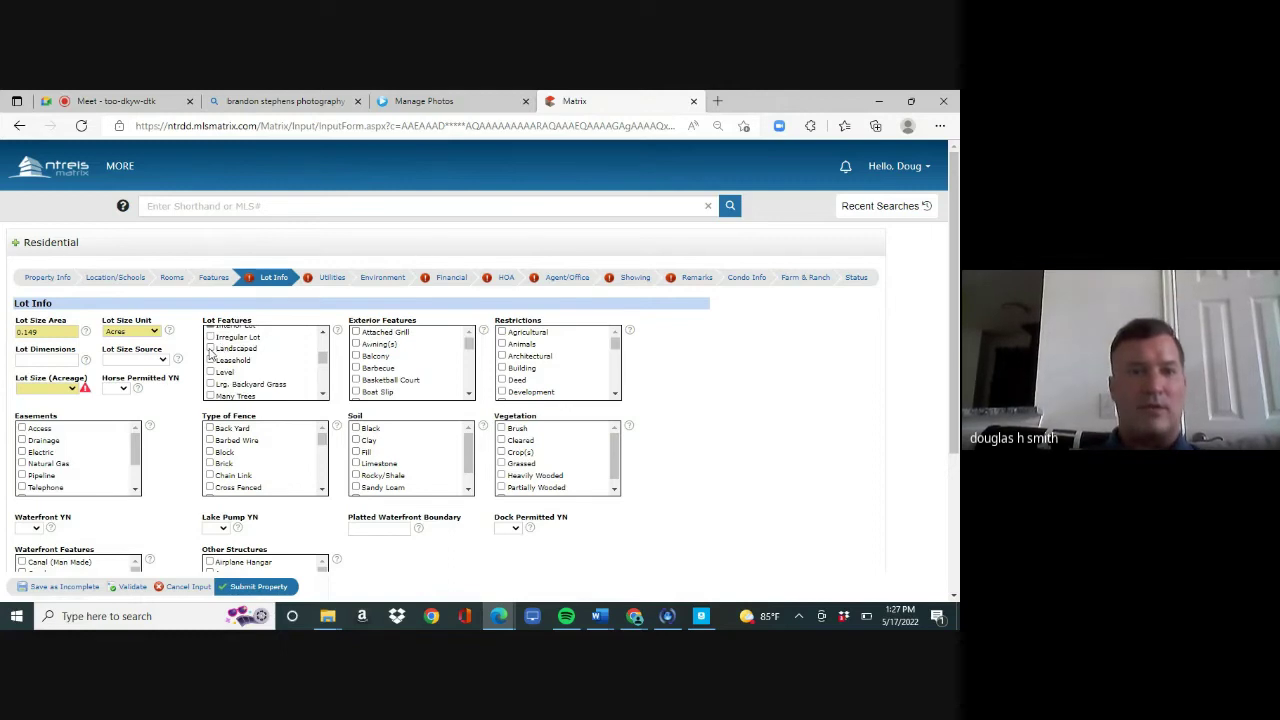
left_click(211, 348)
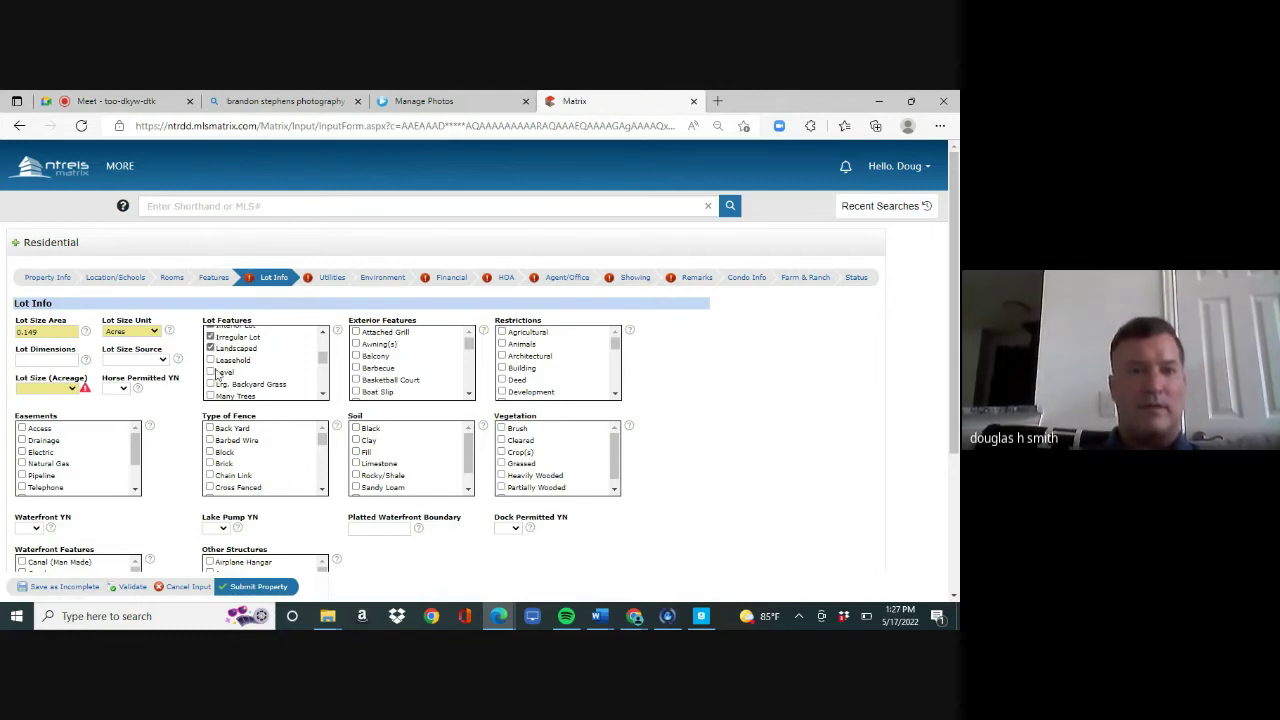
left_click(211, 384)
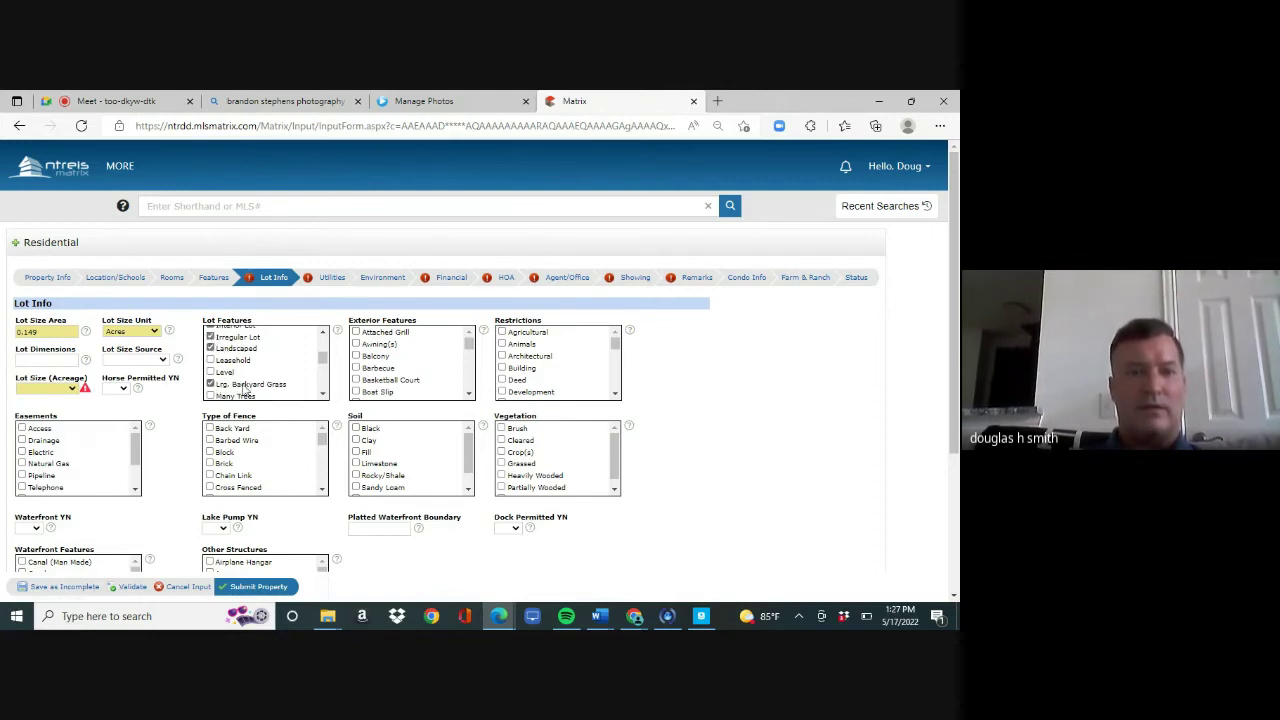
left_click(323, 395)
Step: Add Many Trees, Sprinkler System and Subdivision to the lot features
scroll(323, 397, "down", 2)
left_click(210, 368)
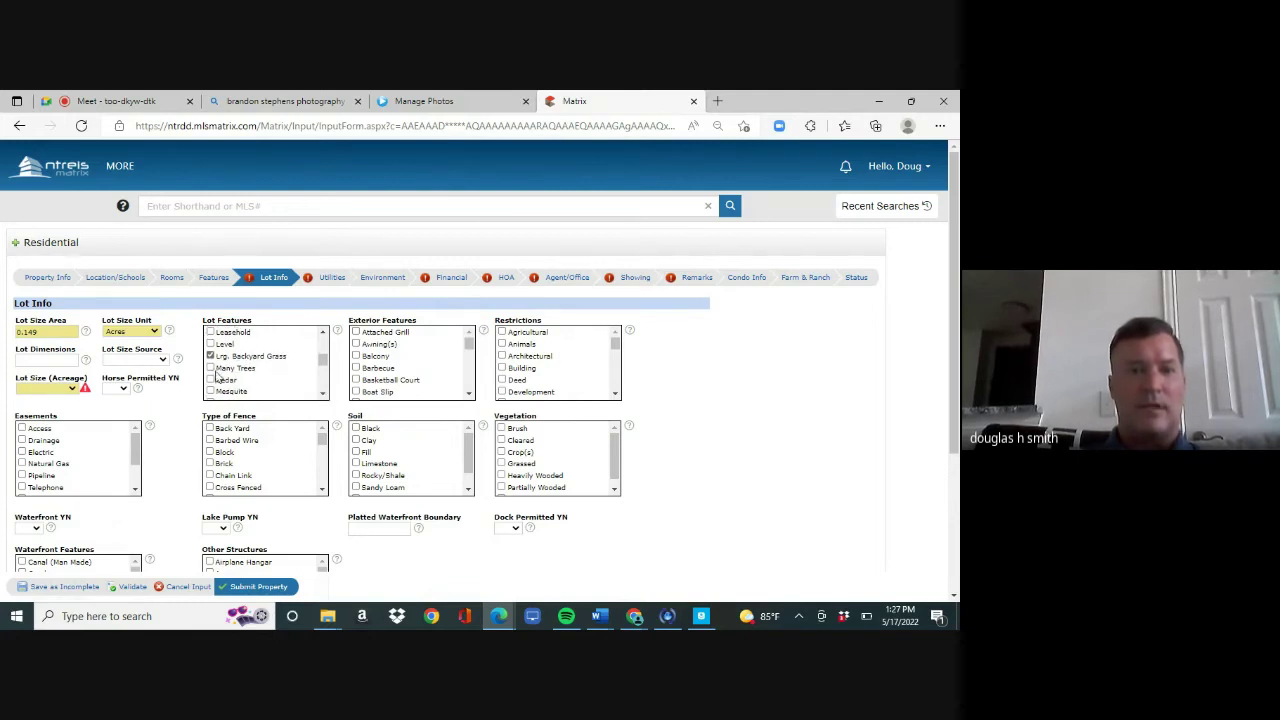
scroll(323, 389, "down", 2)
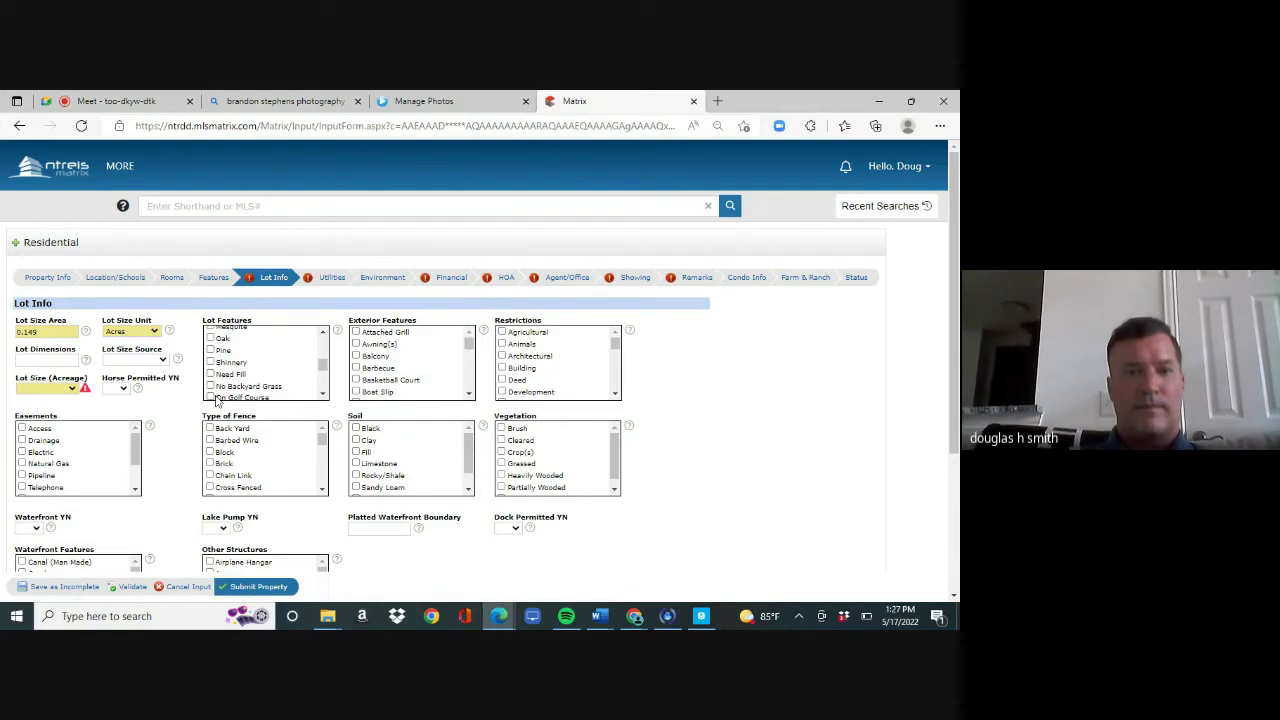
scroll(323, 390, "down", 2)
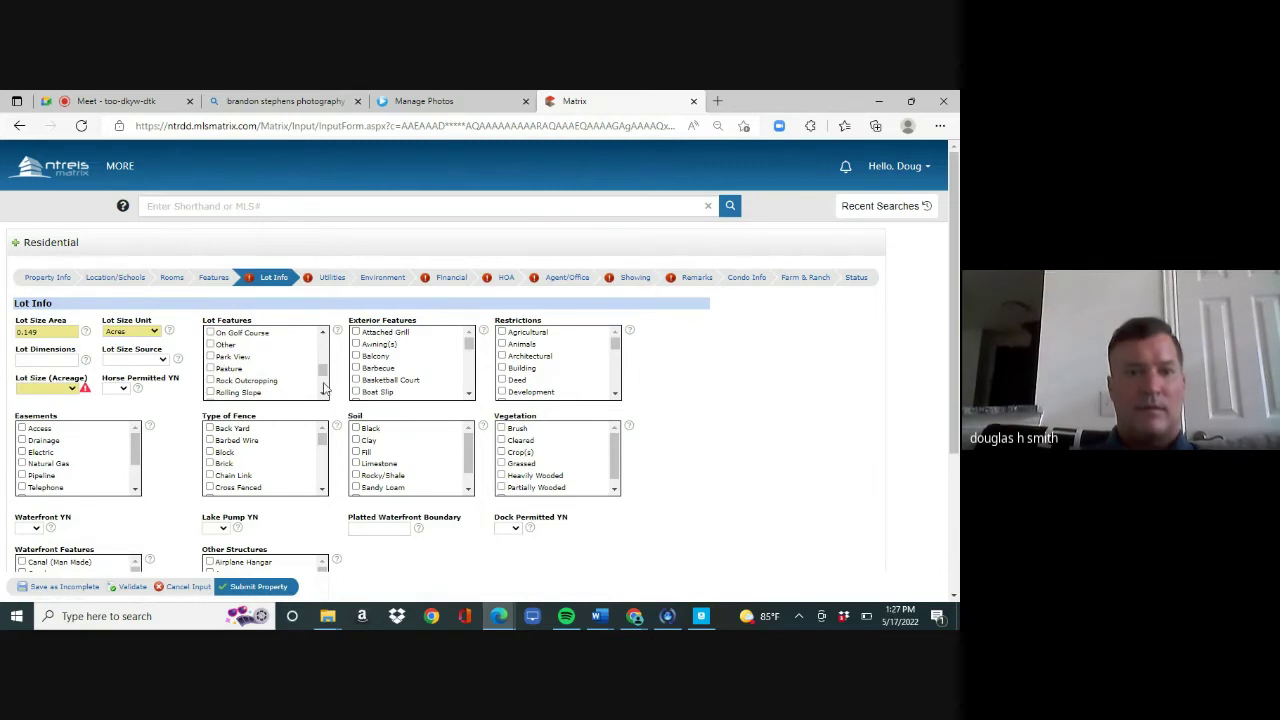
scroll(323, 389, "down", 2)
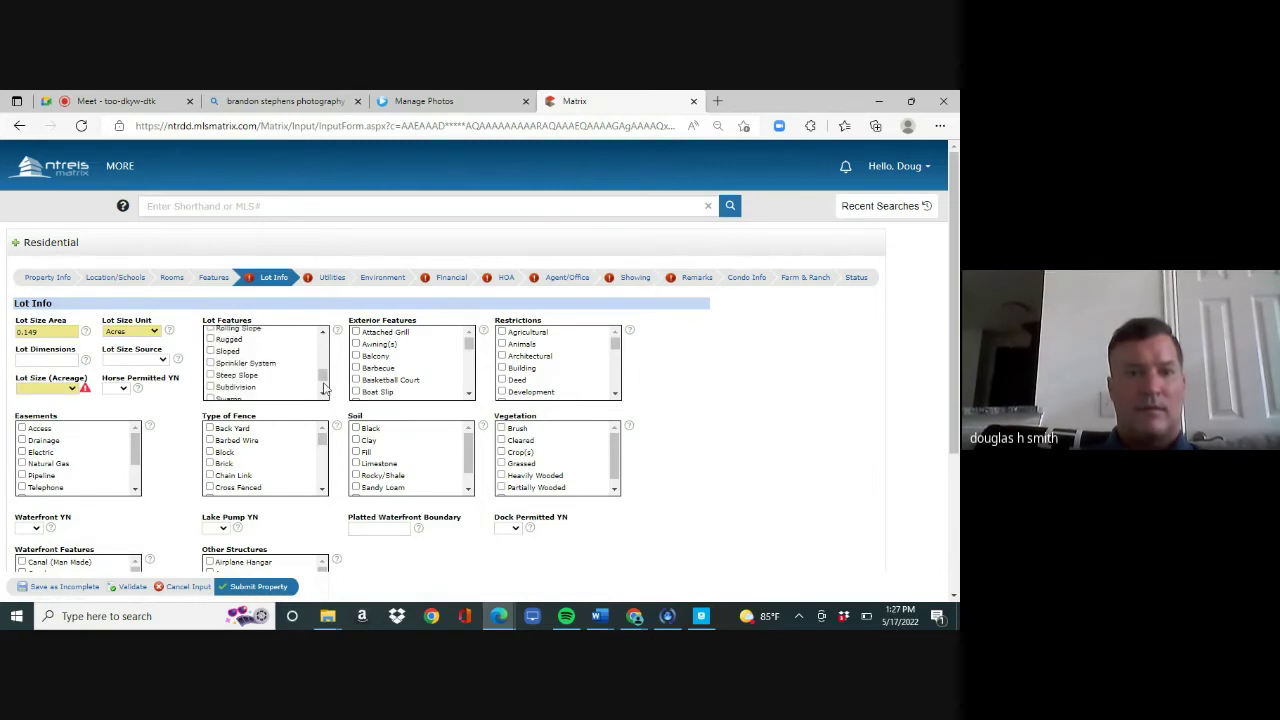
left_click(210, 364)
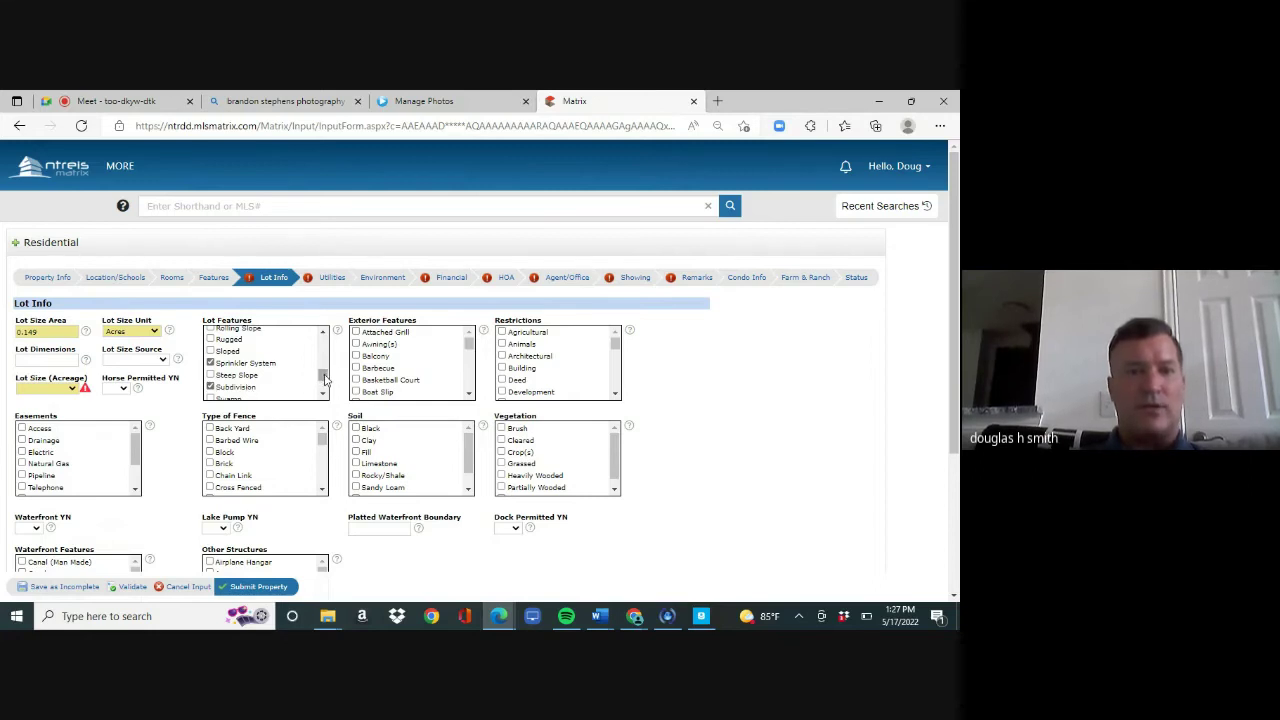
left_click_drag(324, 378, 324, 388)
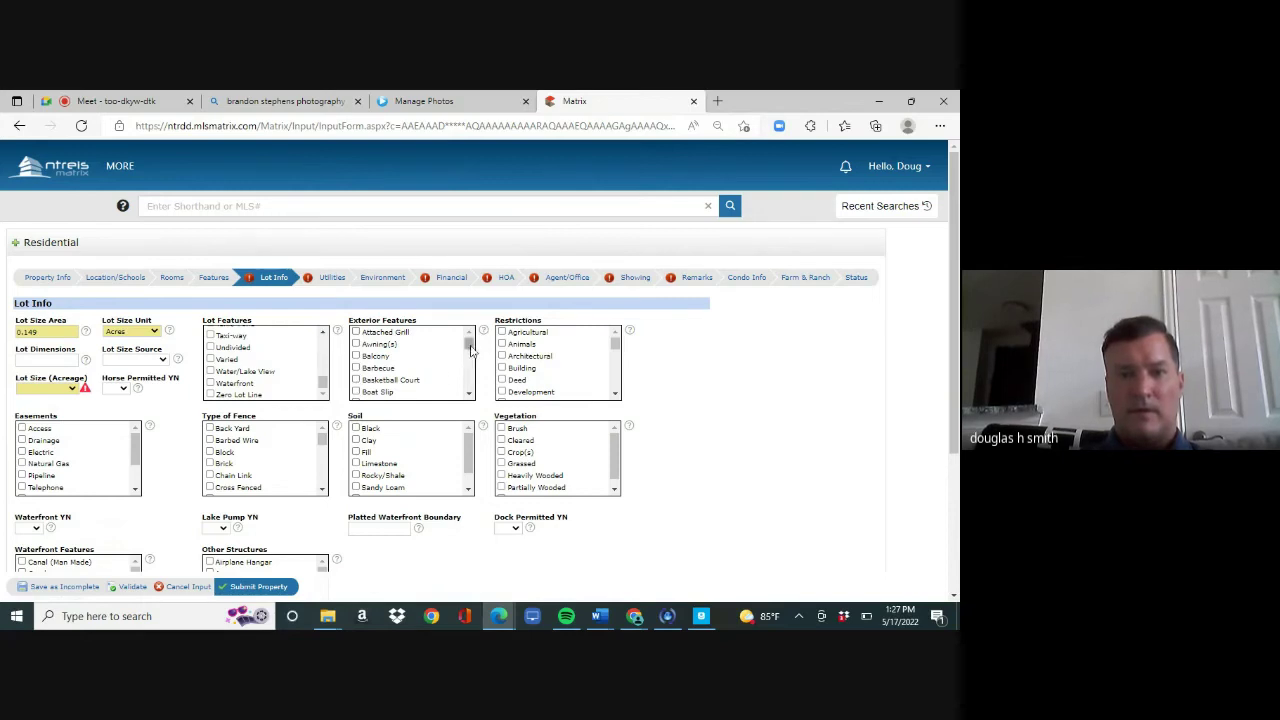
Step: Tick Covered Deck and Covered Patio/Porch under Exterior Features
left_click(469, 394)
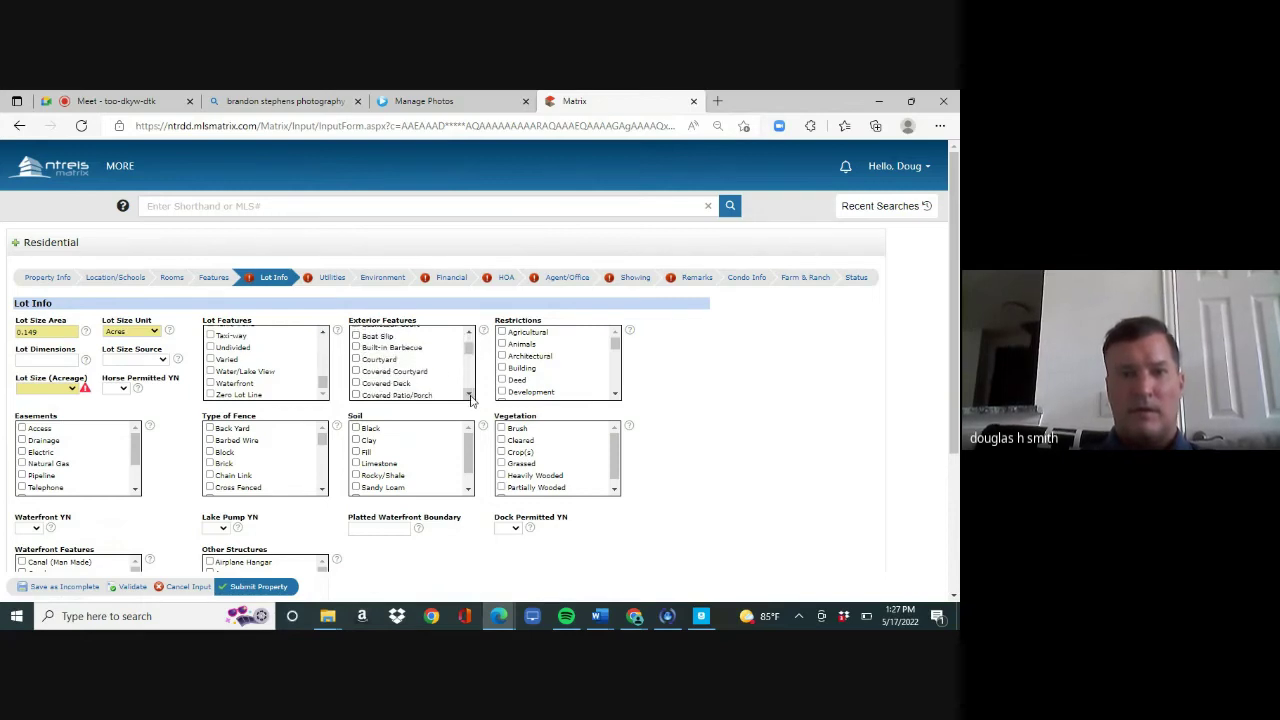
left_click(356, 384)
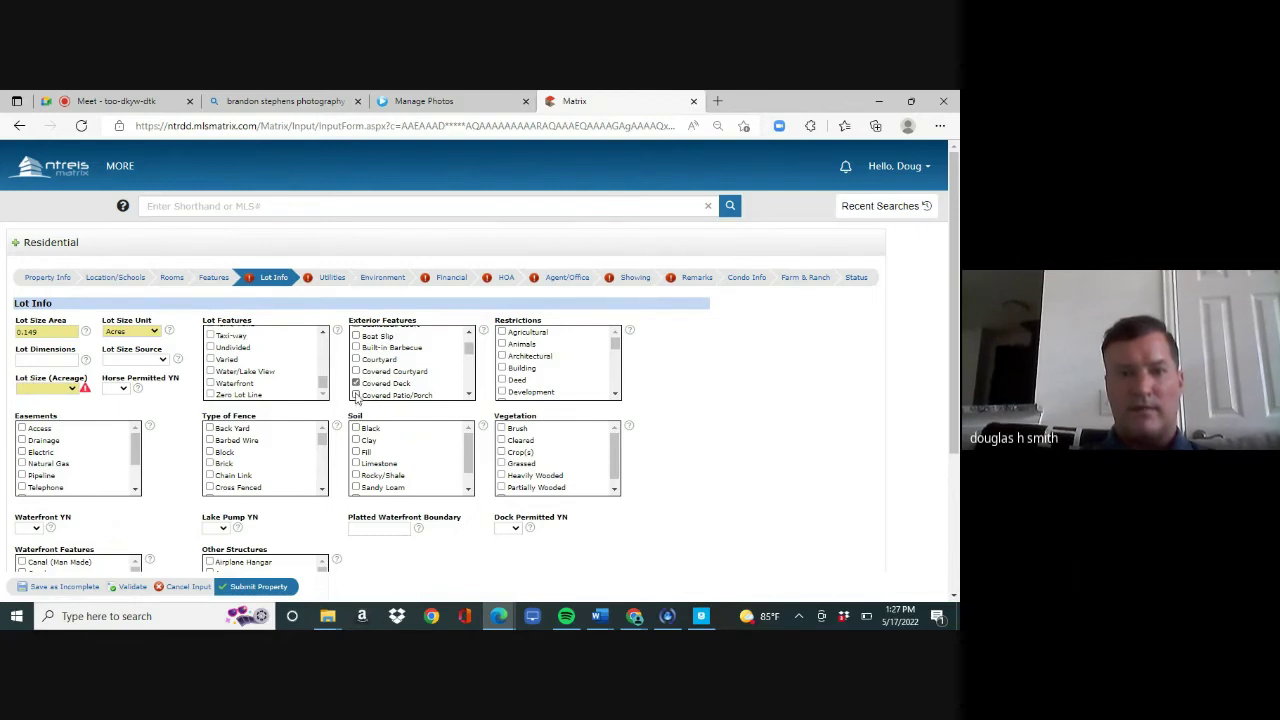
left_click(356, 395)
Step: Scroll through the remaining Exterior Features options without selecting more
left_click(469, 395)
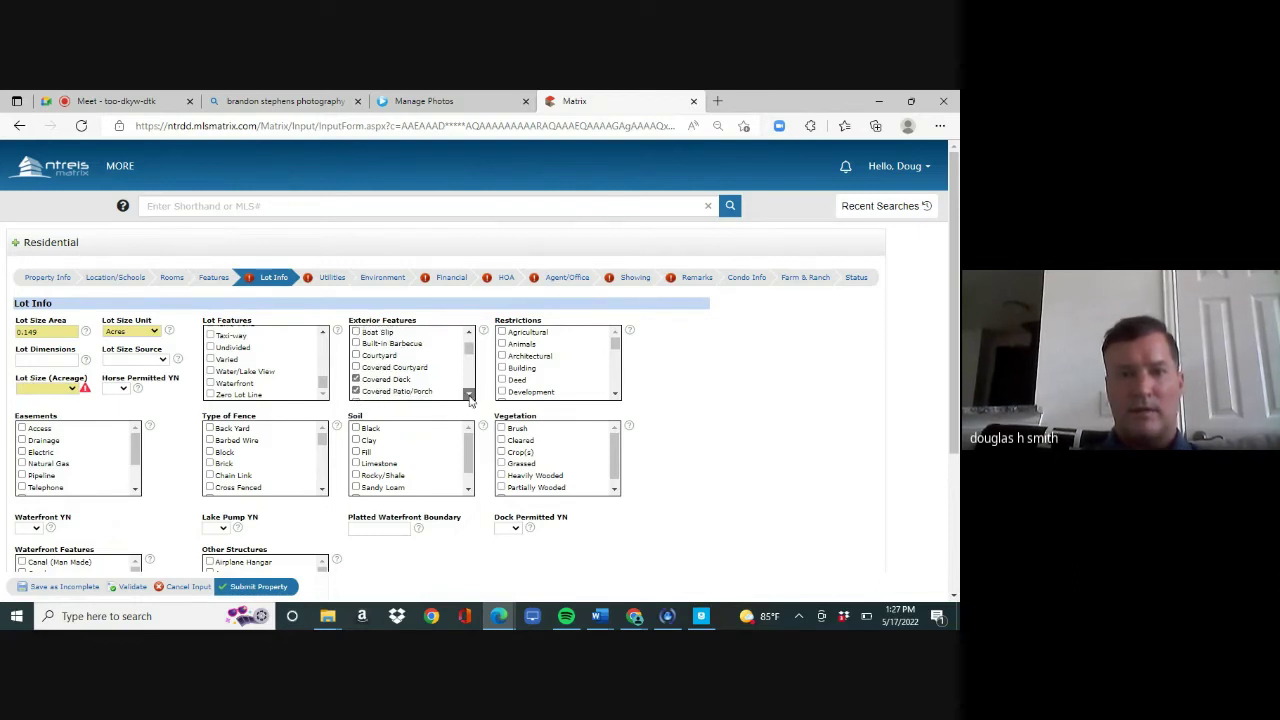
left_click(469, 395)
left_click(469, 395)
left_click(469, 395)
left_click(469, 395)
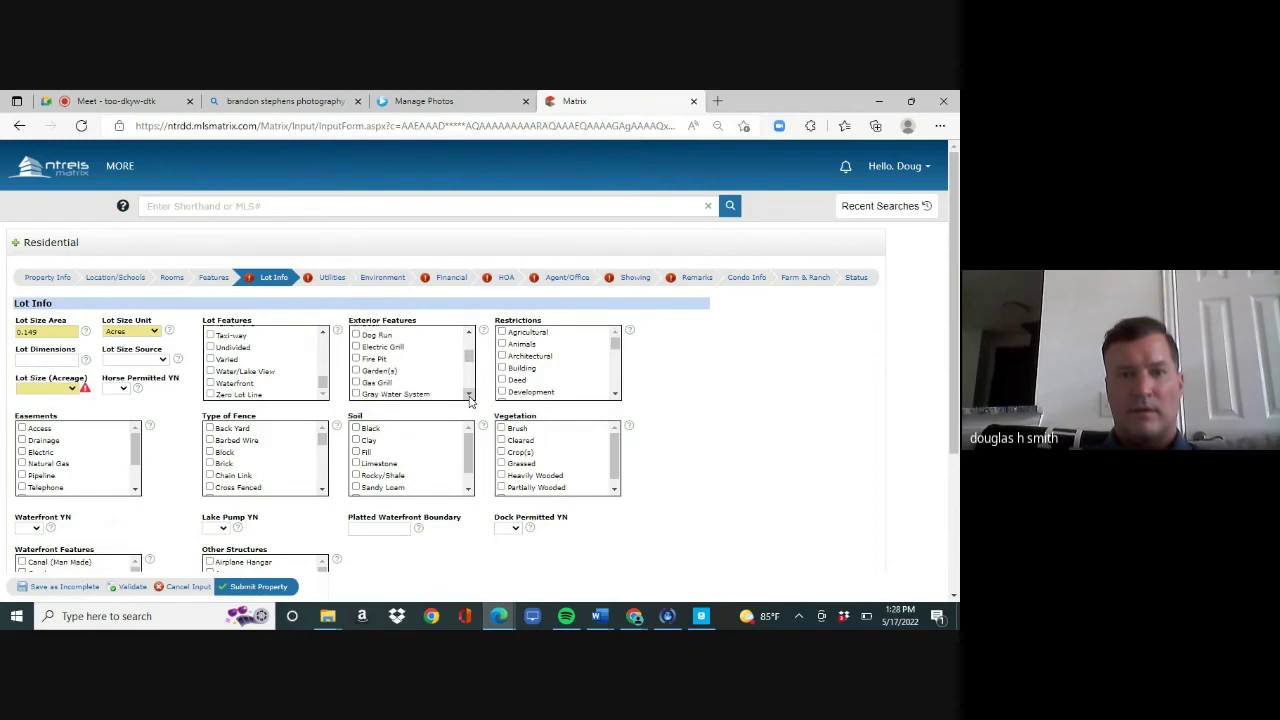
left_click(469, 395)
left_click(469, 395)
left_click(469, 395)
left_click(469, 395)
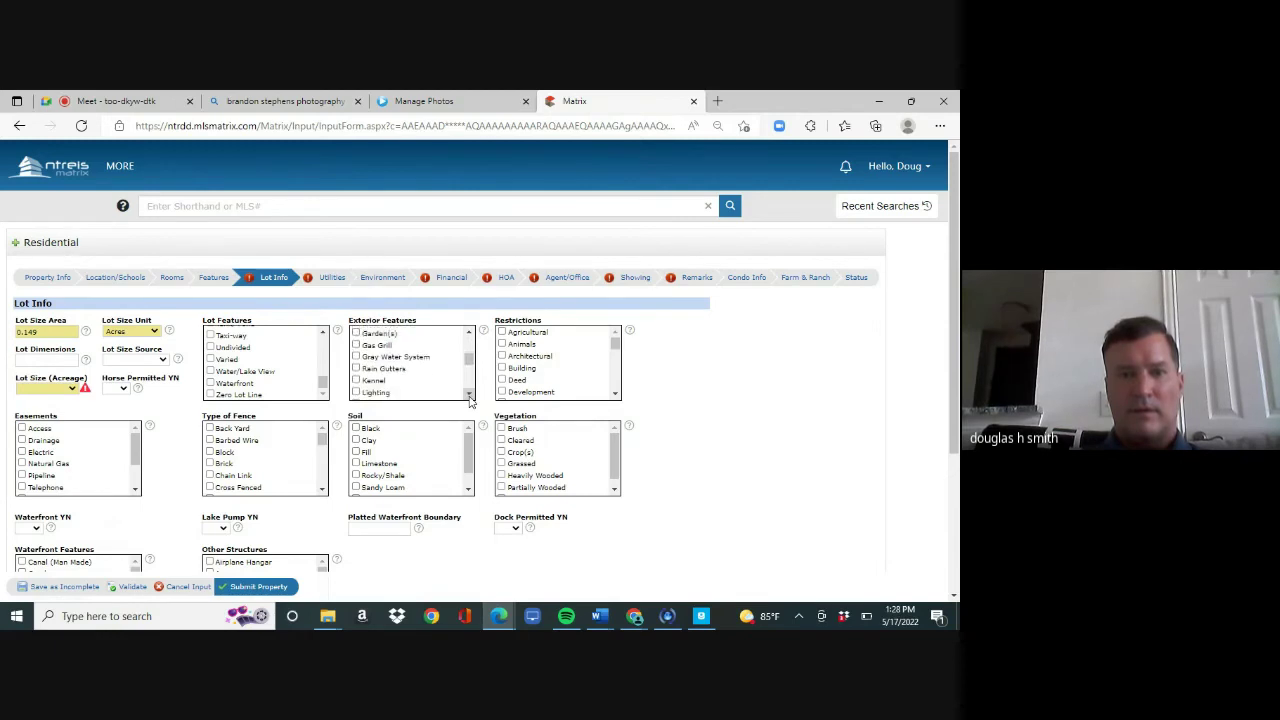
left_click(469, 395)
left_click(469, 395)
left_click(469, 395)
left_click(469, 395)
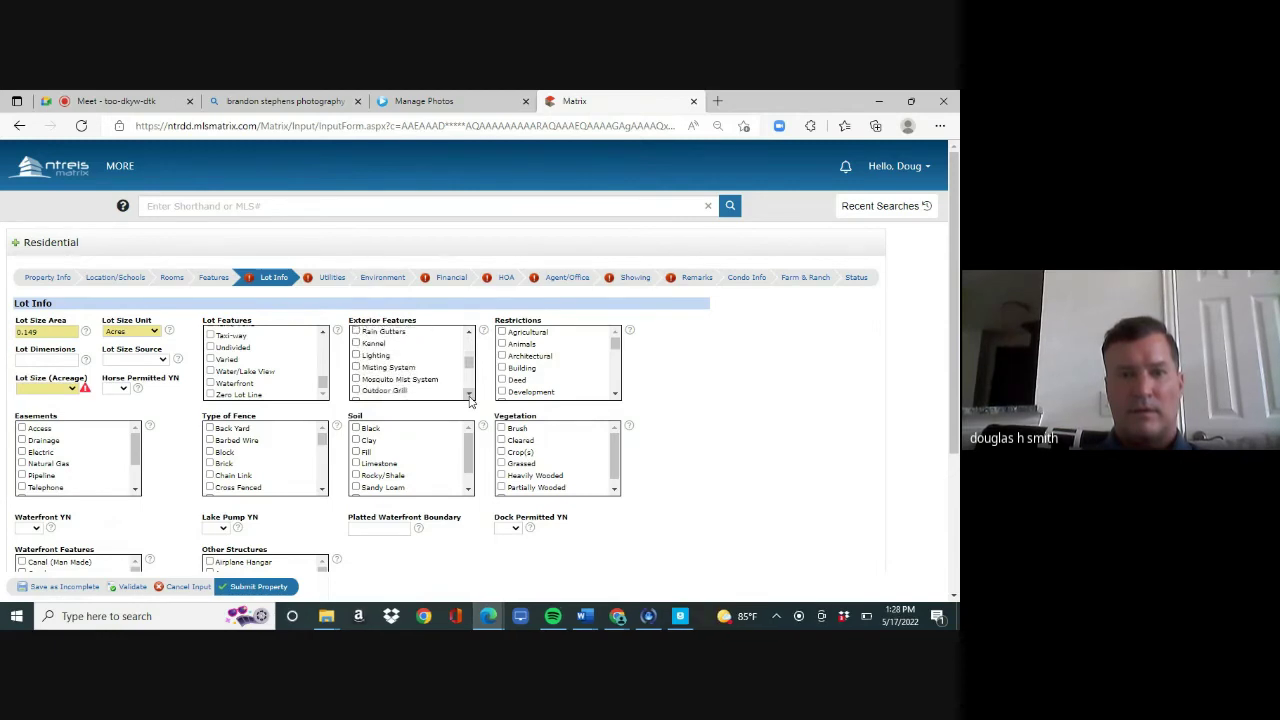
left_click(469, 395)
left_click(469, 395)
left_click(469, 395)
left_click(469, 395)
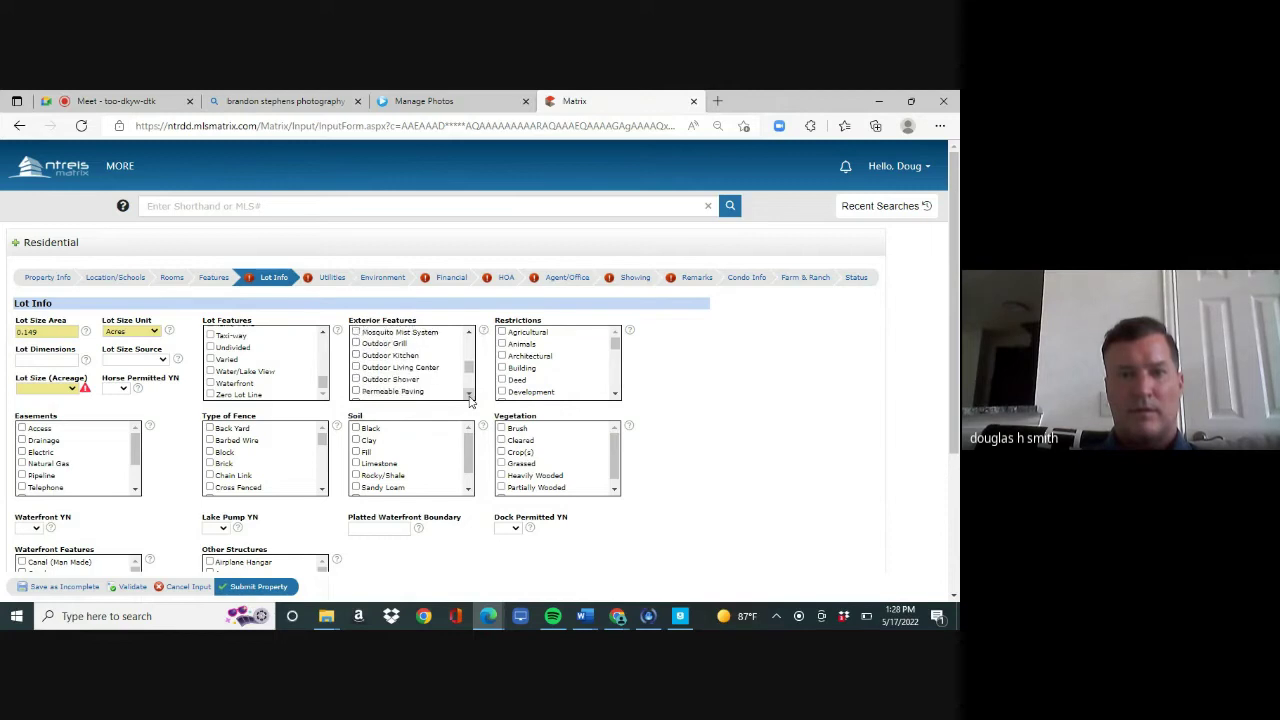
left_click(469, 395)
left_click(469, 395)
left_click(469, 395)
left_click(469, 395)
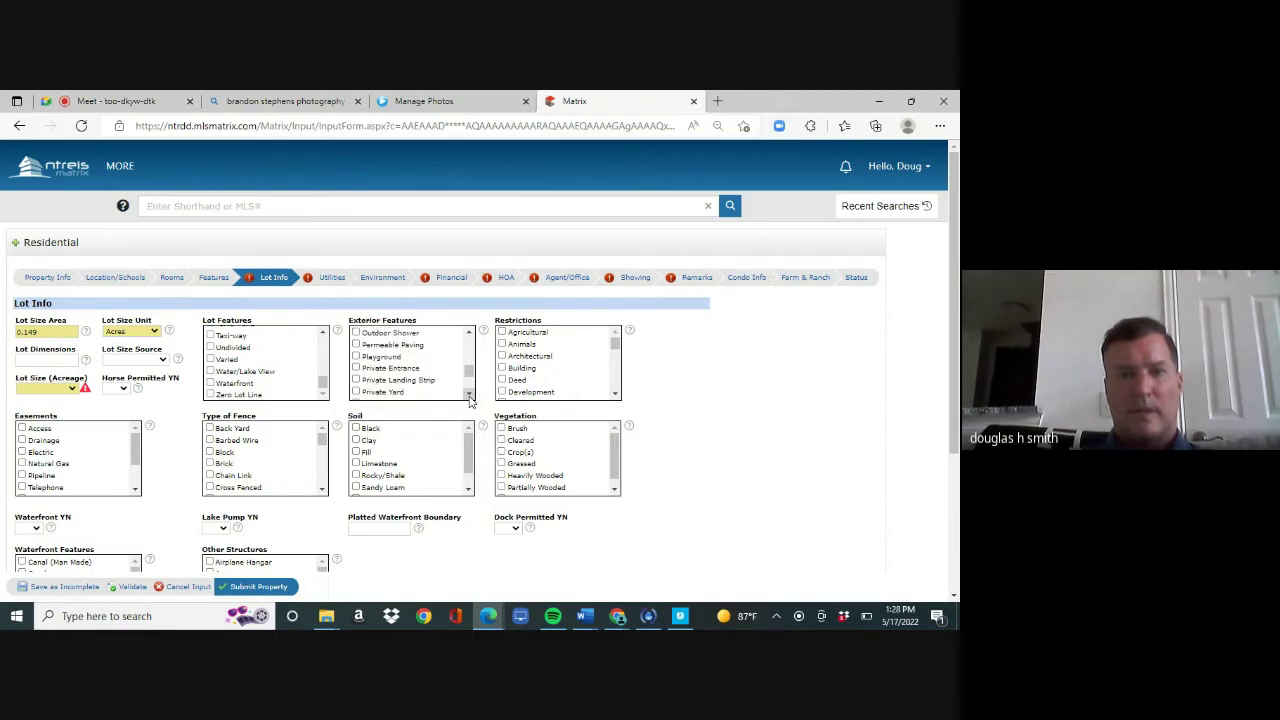
left_click(469, 395)
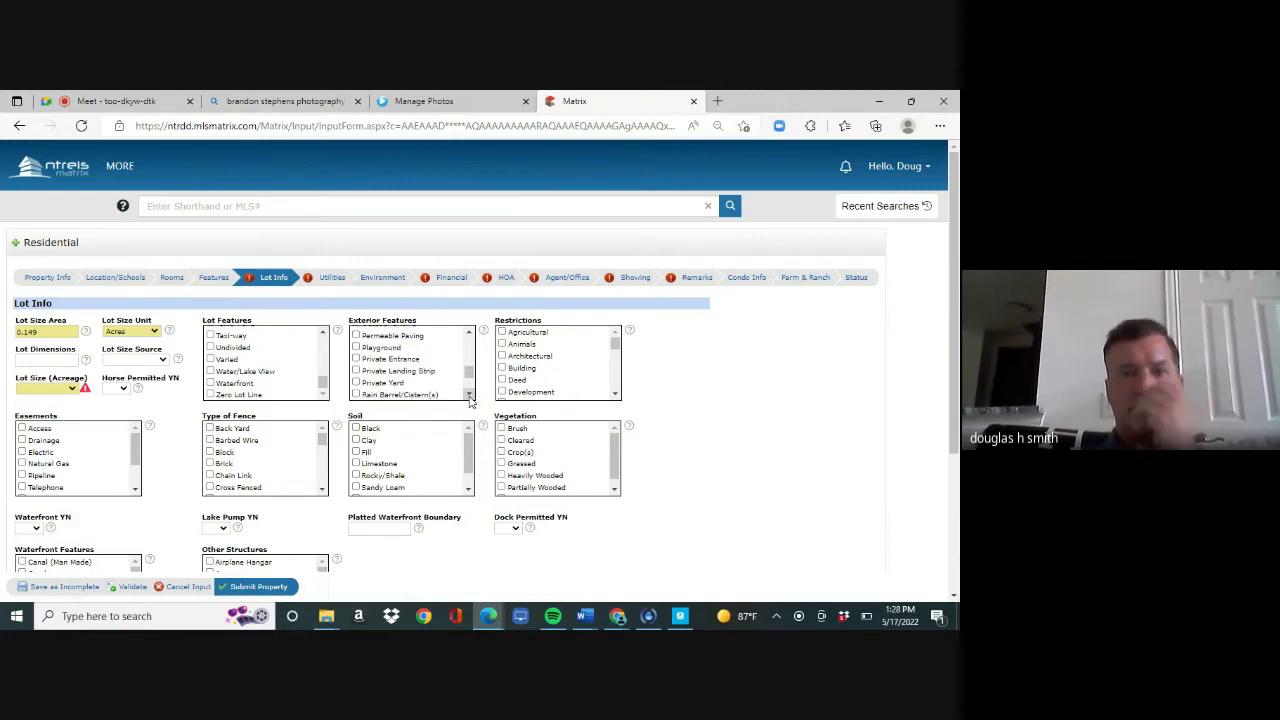
left_click(469, 395)
left_click(469, 395)
left_click(469, 395)
left_click(469, 395)
left_click(469, 395)
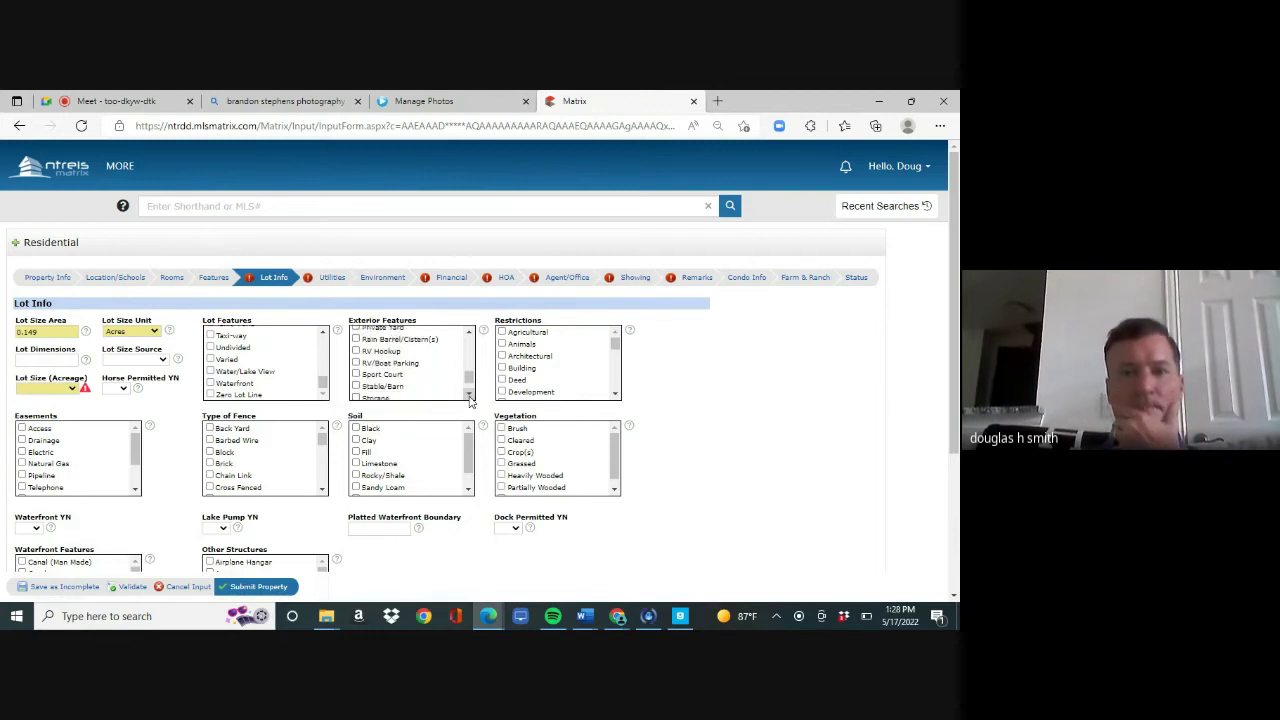
left_click(469, 395)
left_click(469, 395)
left_click(469, 395)
left_click(469, 395)
left_click(469, 395)
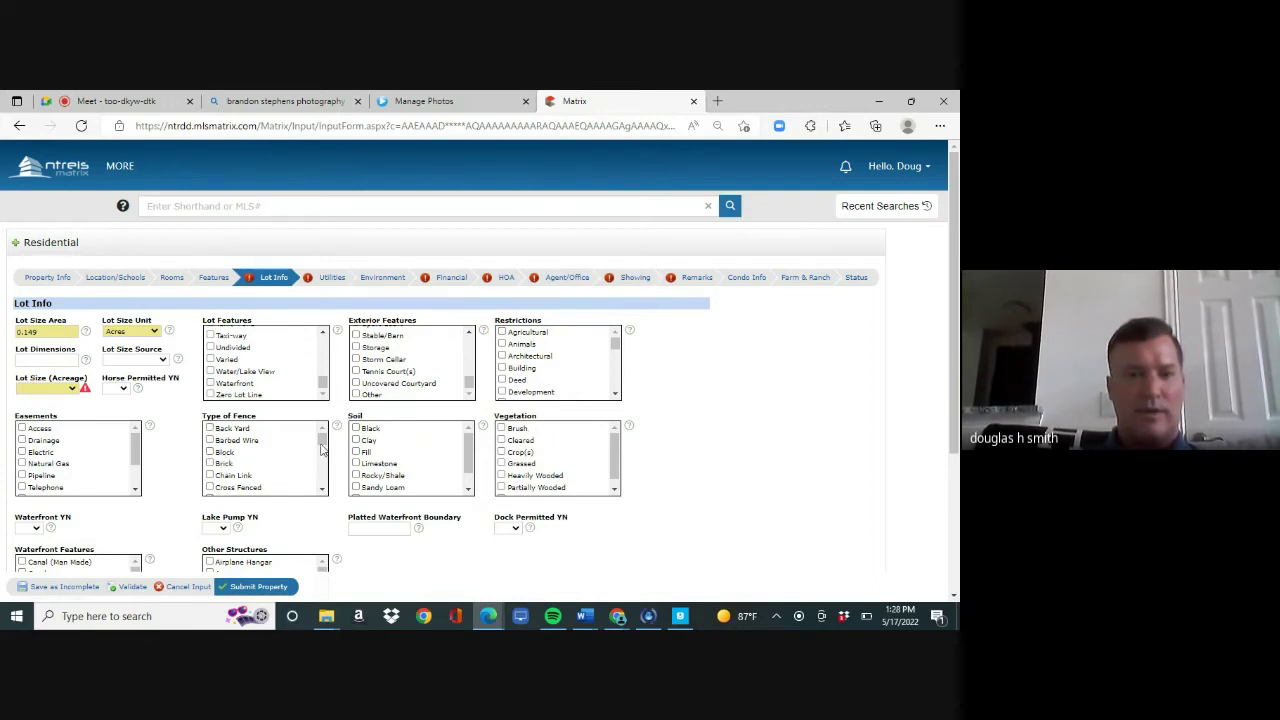
Step: Mark the fence as Wood and Waterfront YN as No, then submit to check errors
left_click_drag(321, 449, 237, 505)
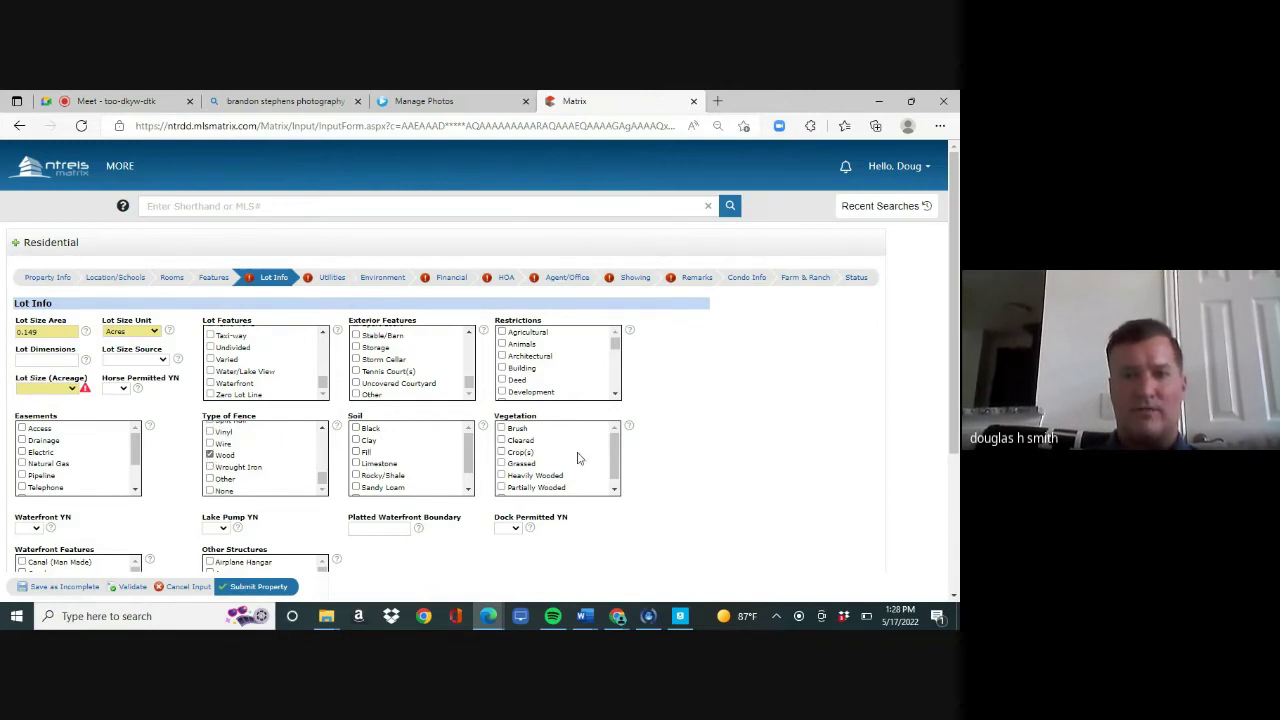
scroll(953, 360, "down", 2)
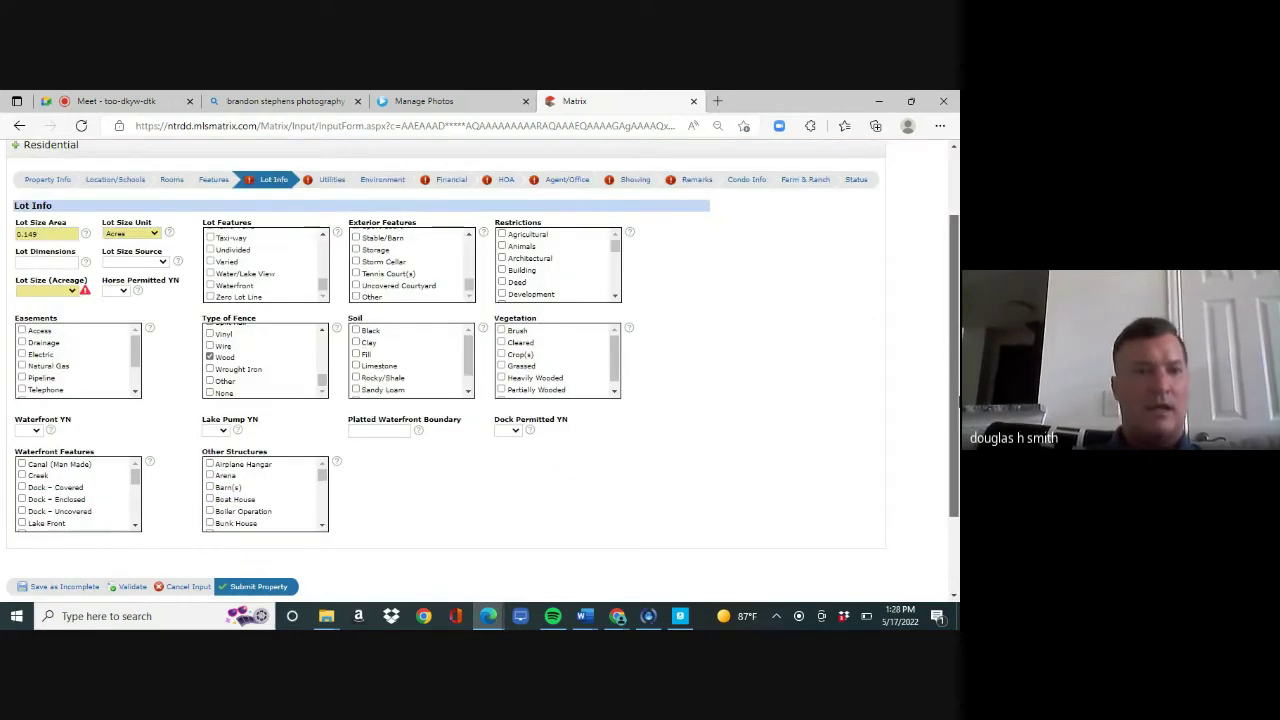
scroll(953, 360, "down", 2)
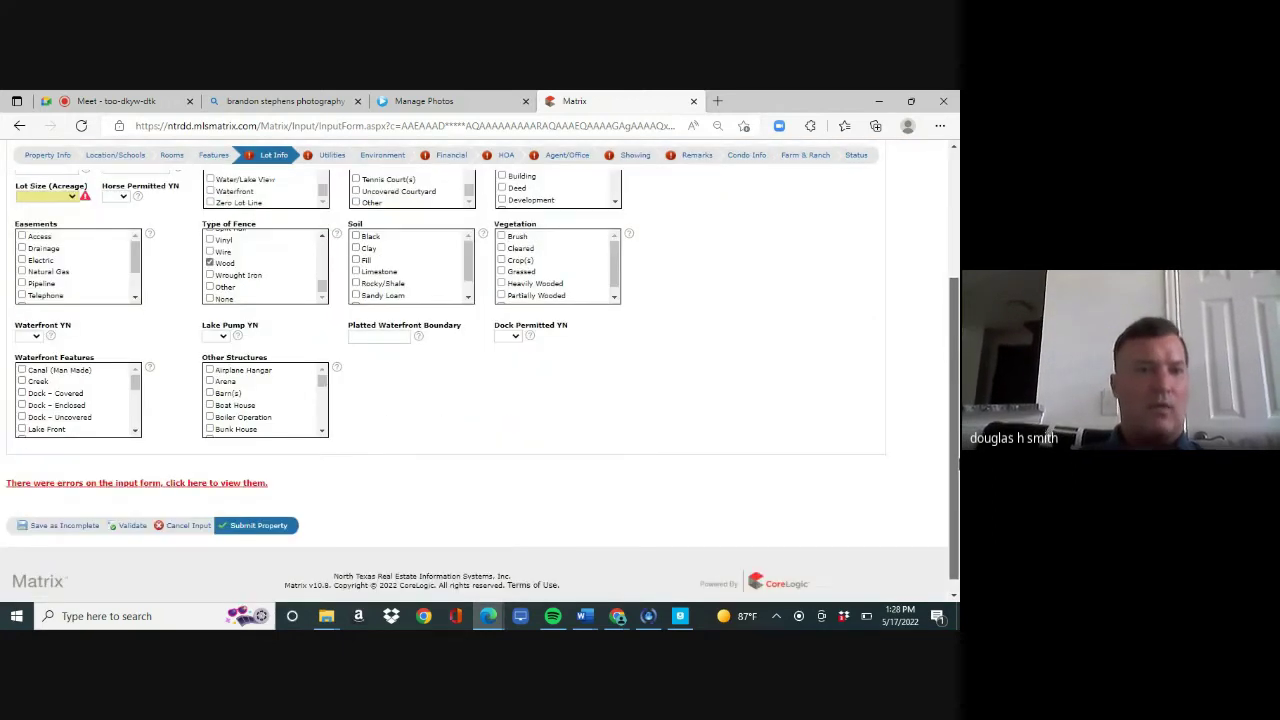
left_click(35, 335)
left_click(36, 369)
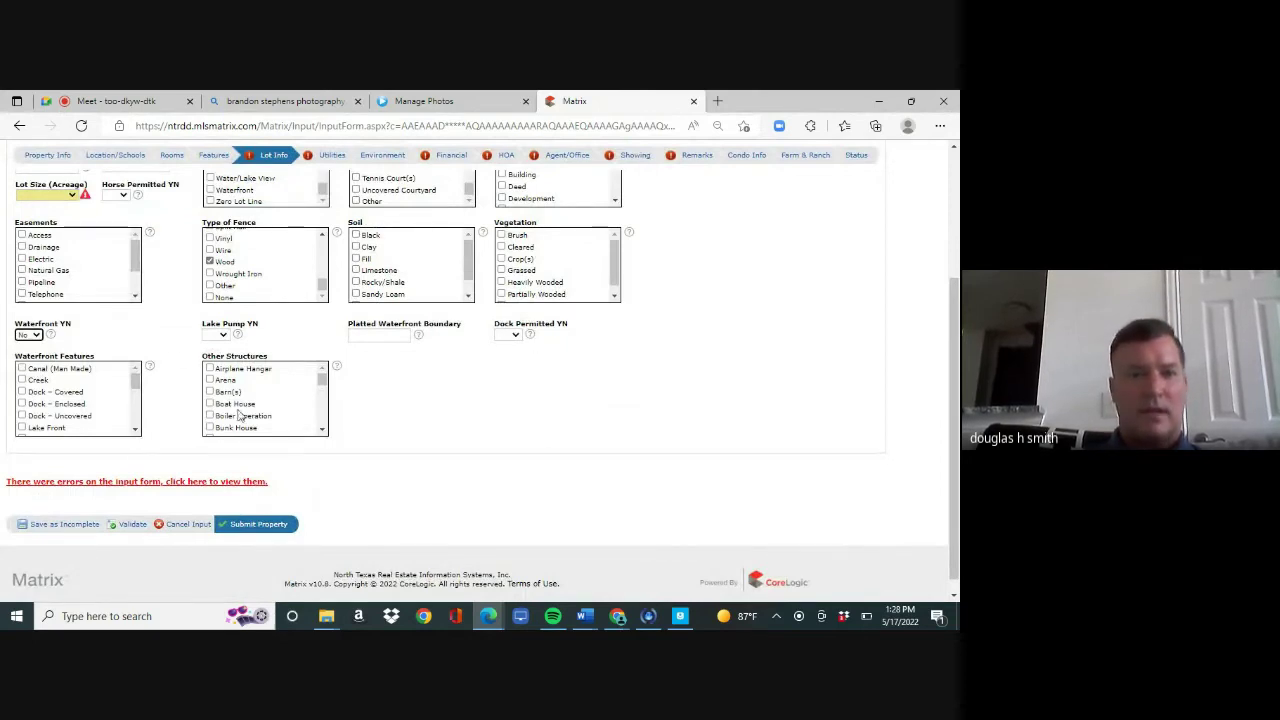
left_click(259, 528)
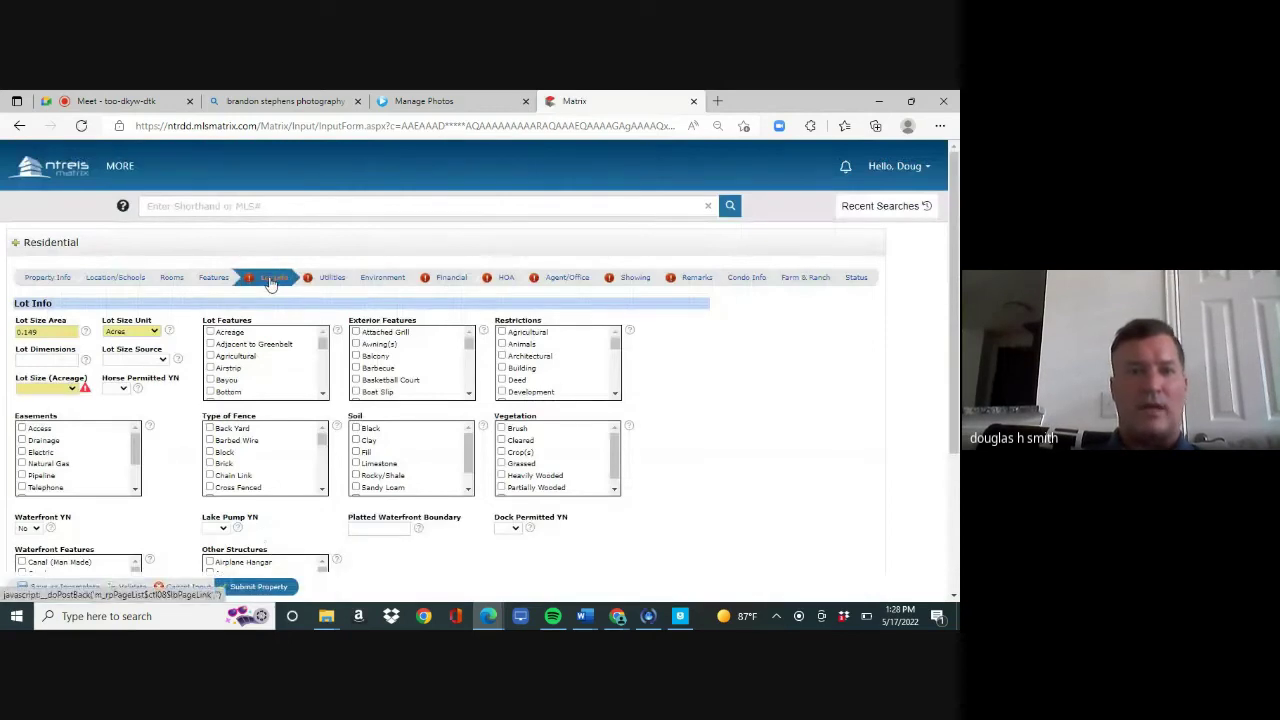
Step: Set Lot Size (Acreage) to '< .5 Acre (no Zero)' and resubmit the form
left_click(73, 392)
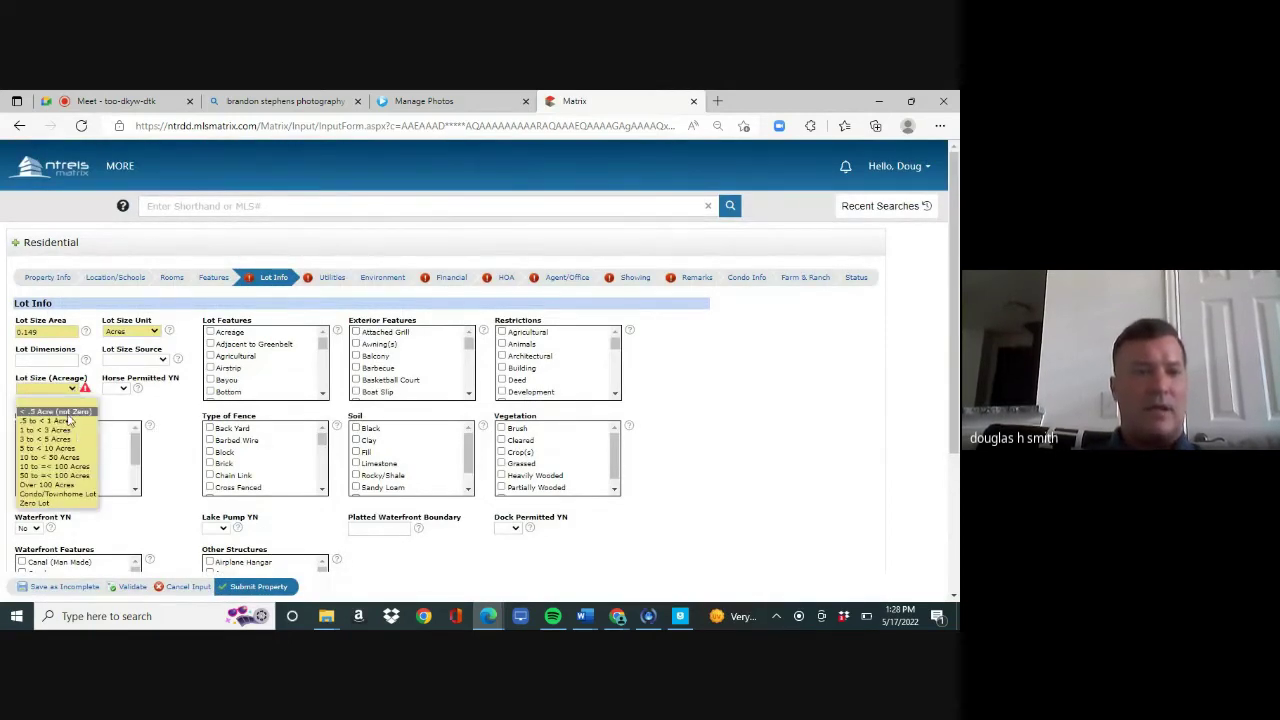
left_click(62, 412)
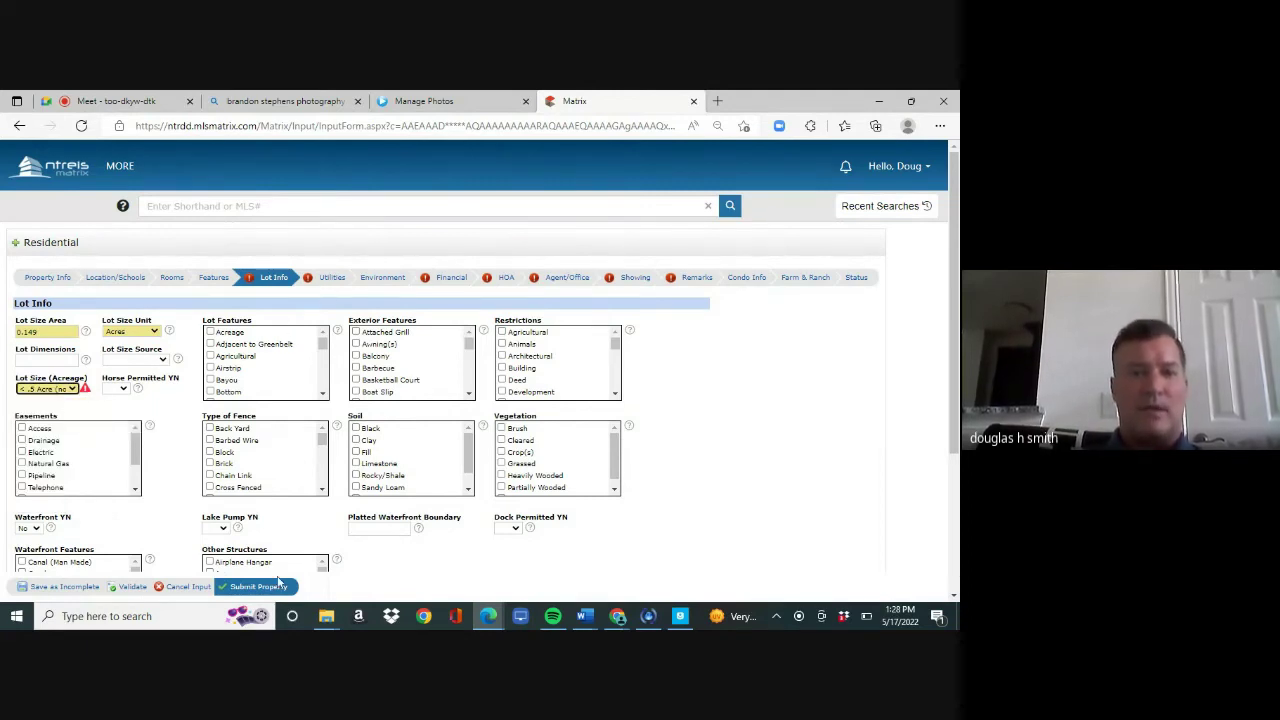
left_click(262, 586)
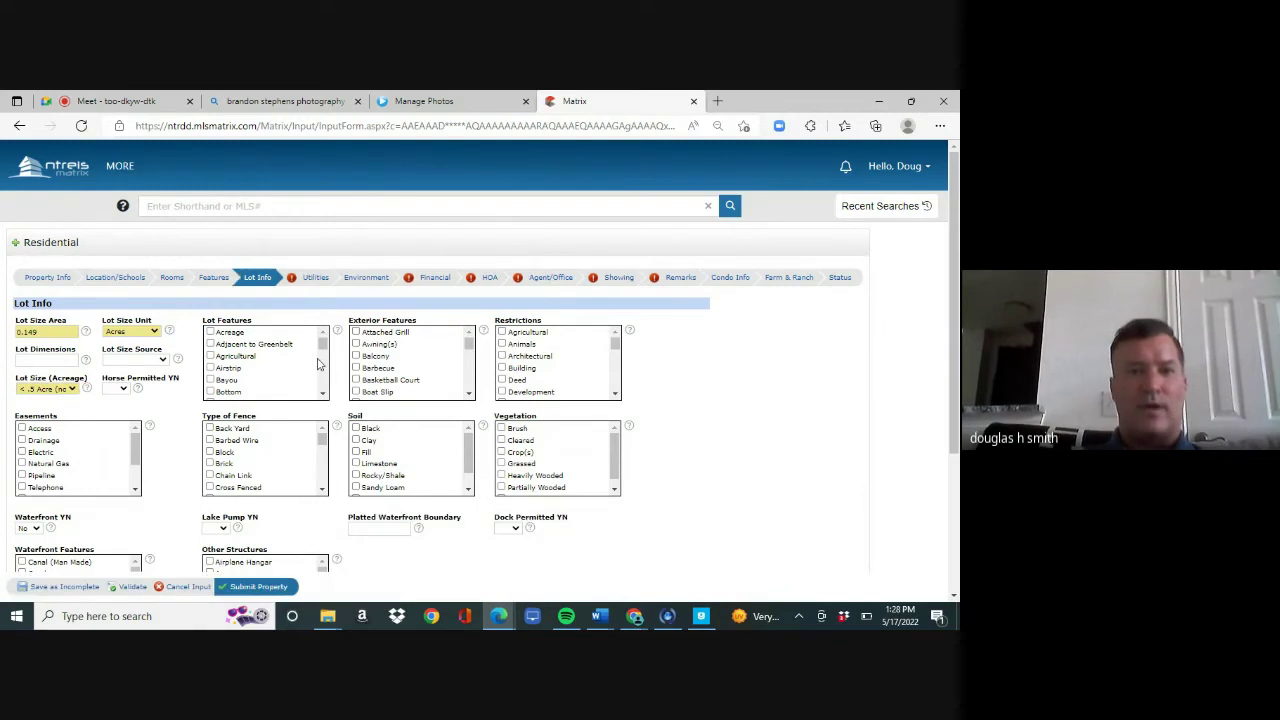
Step: On the Utilities page, mark the property as served by MUD sewer and MUD water
left_click(315, 279)
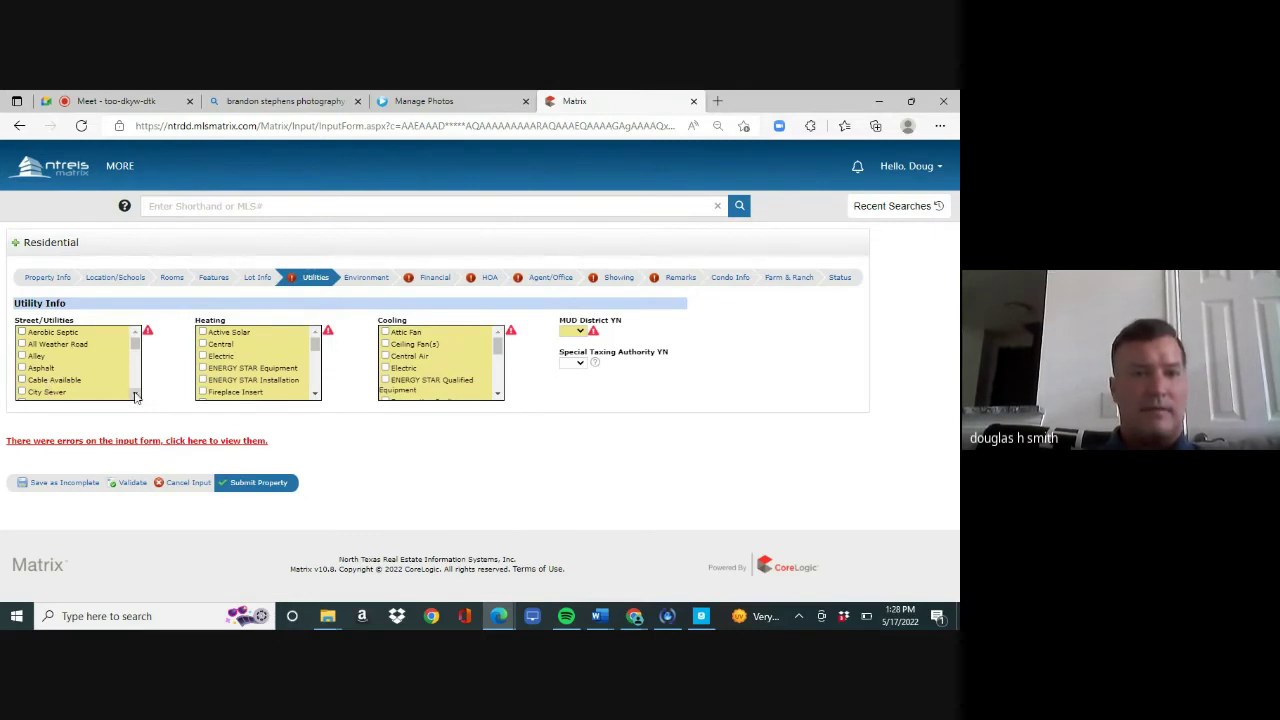
scroll(136, 397, "down", 1)
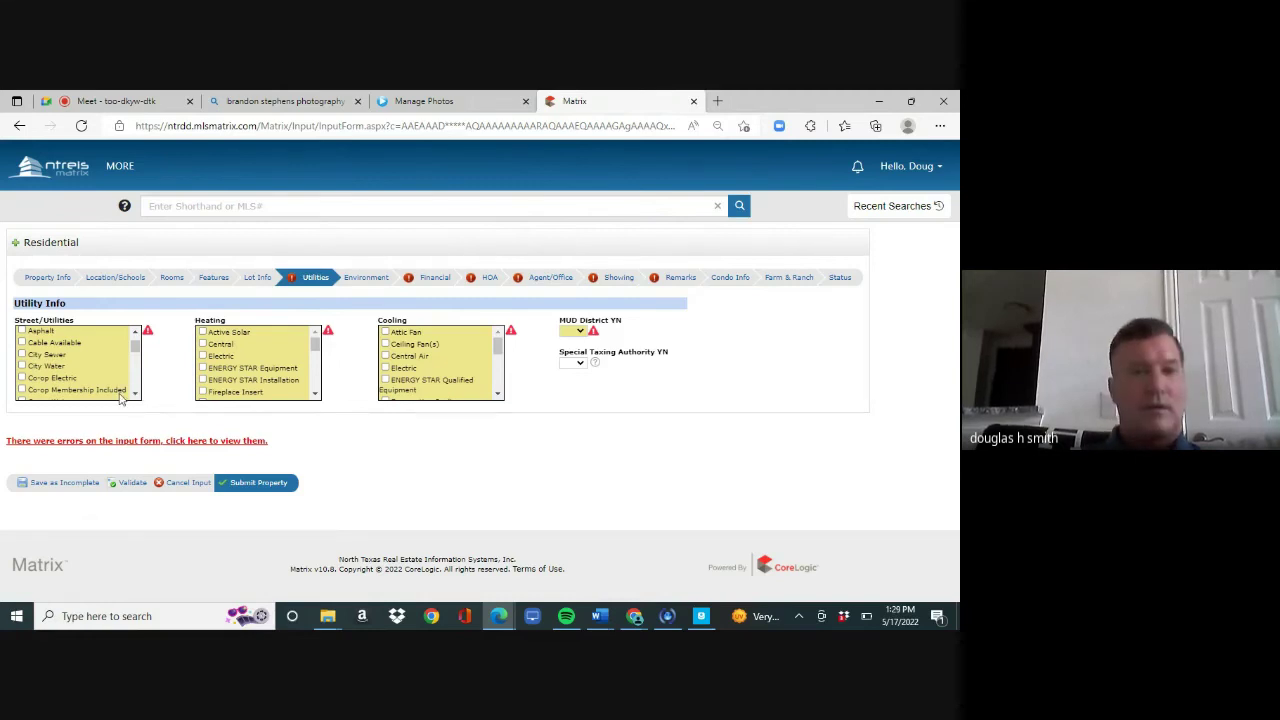
left_click(137, 376)
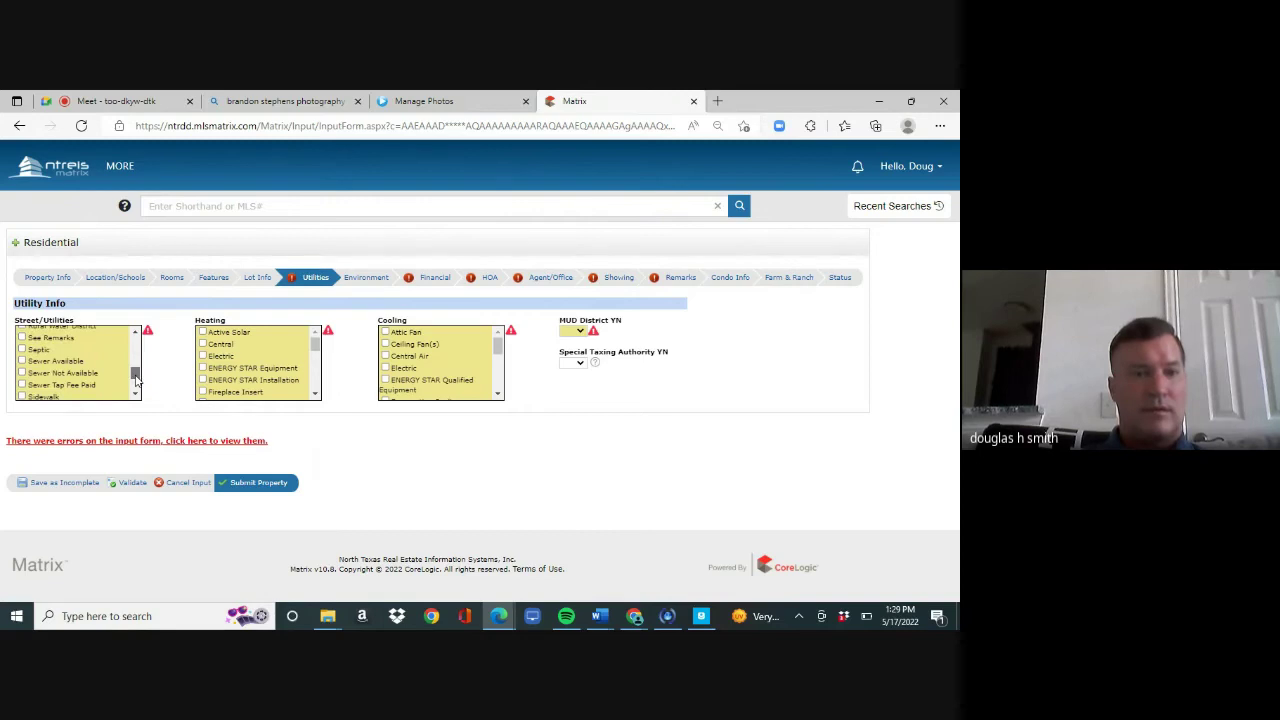
scroll(137, 376, "up", 5)
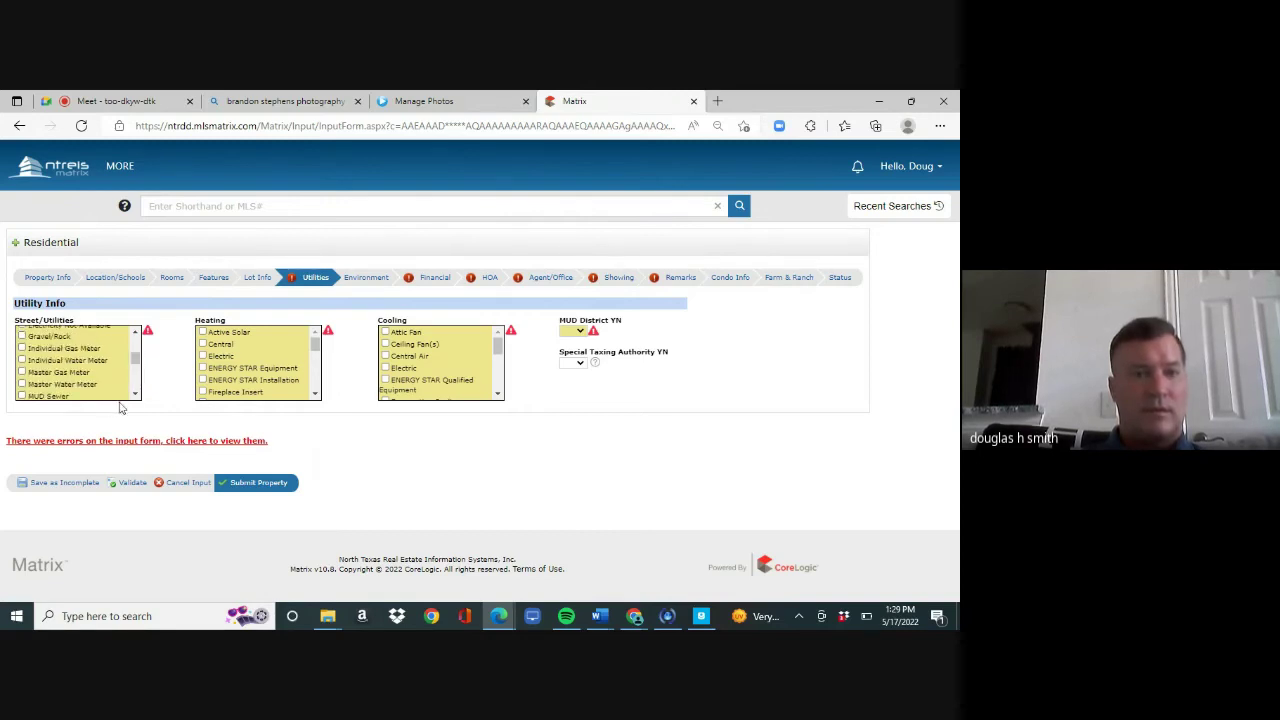
scroll(138, 396, "down", 1)
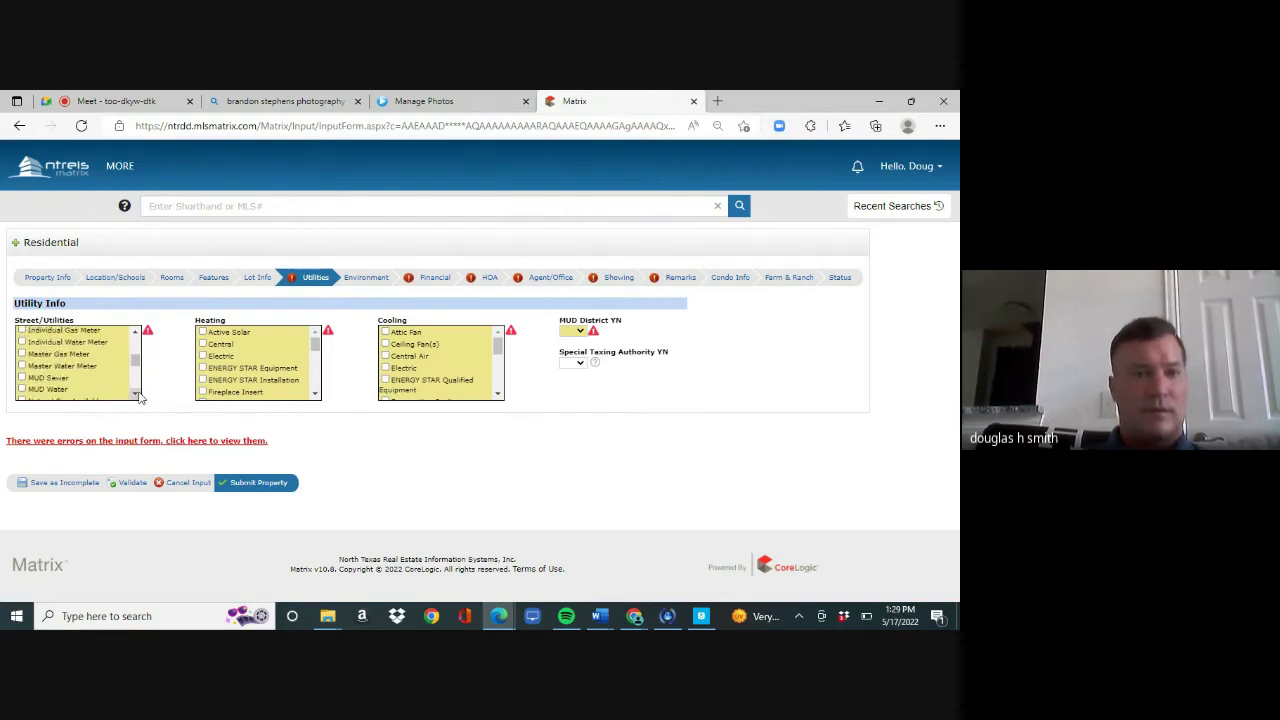
left_click(22, 377)
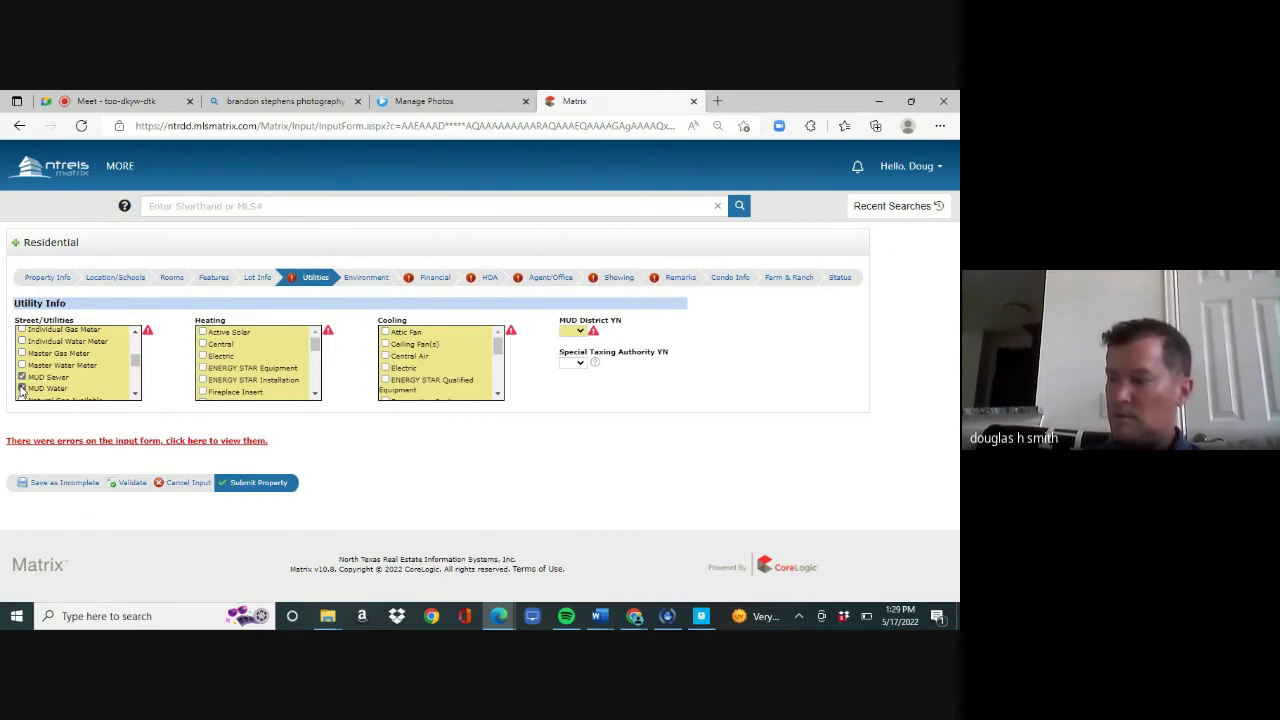
left_click(22, 389)
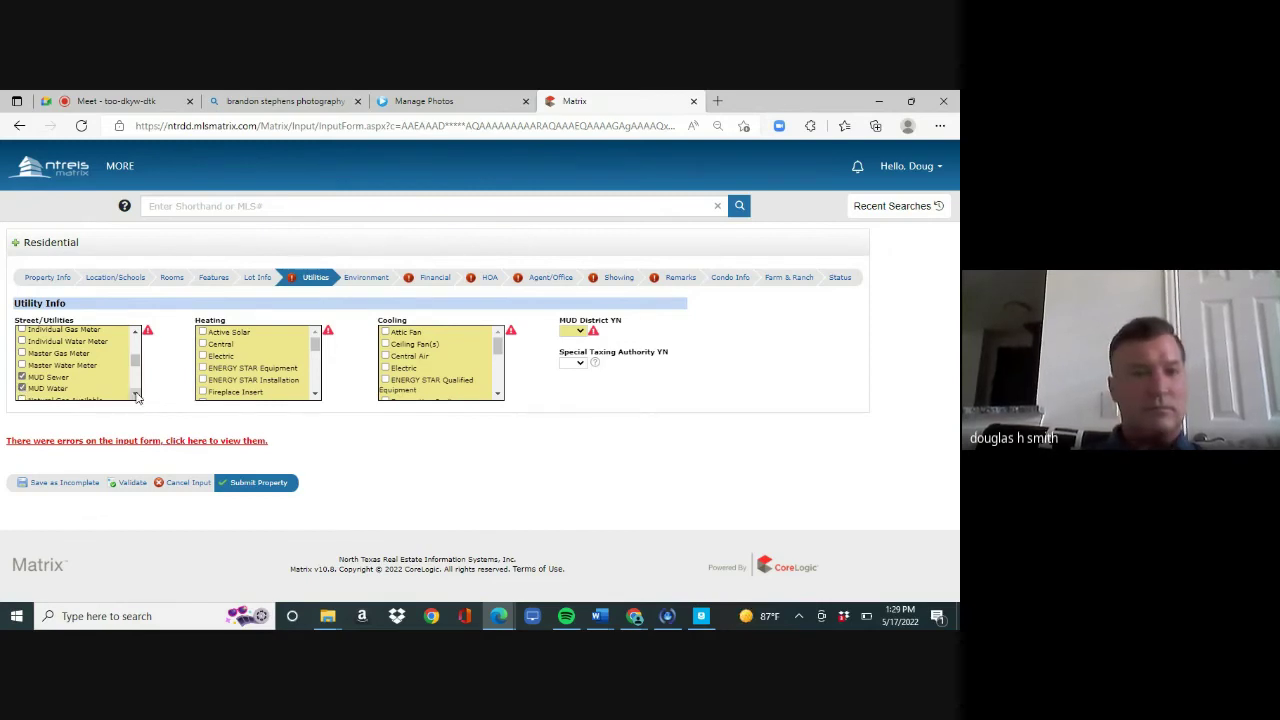
Step: Tick Sidewalk and Underground Utilities among the street and utility features
scroll(137, 395, "down", 3)
scroll(137, 397, "down", 4)
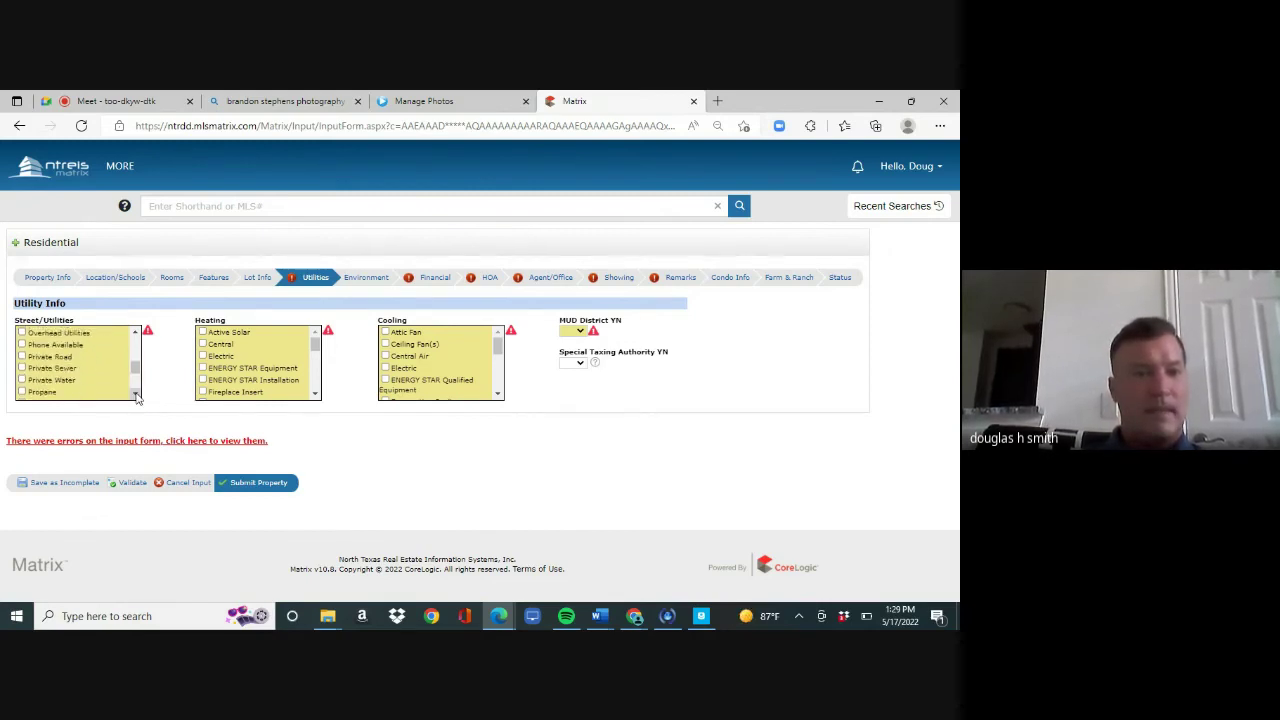
scroll(137, 397, "down", 3)
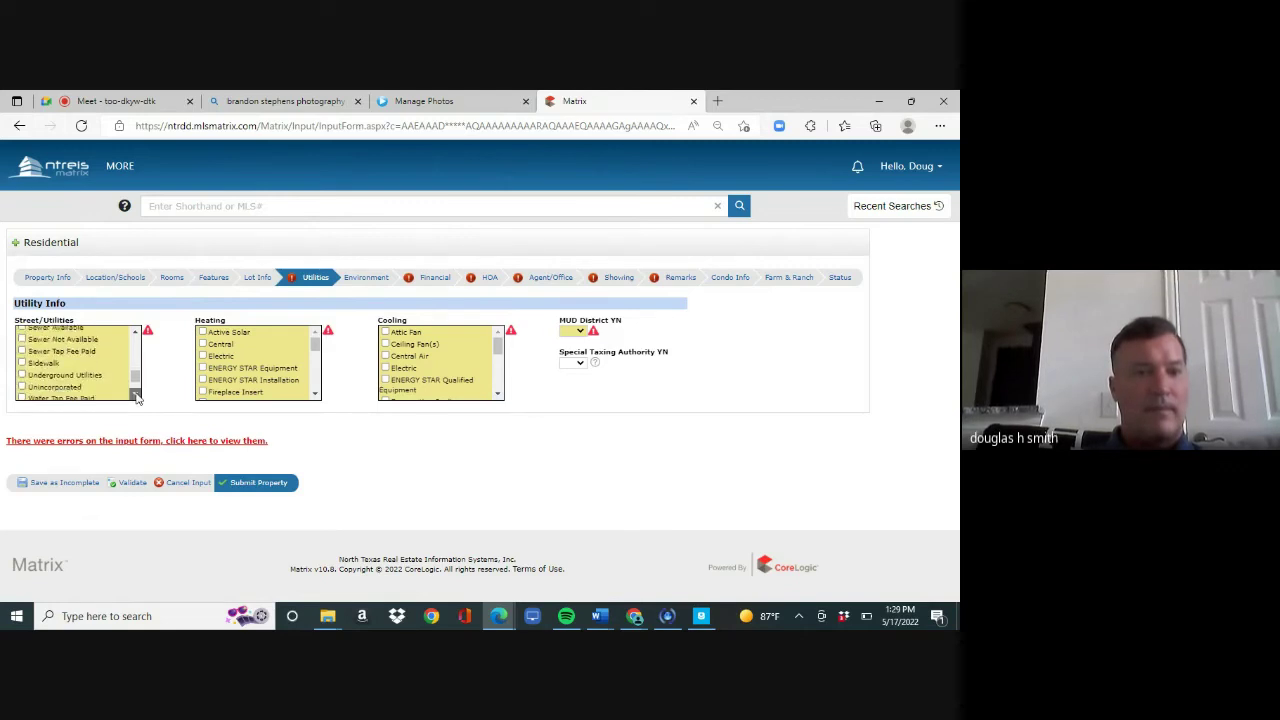
left_click(22, 361)
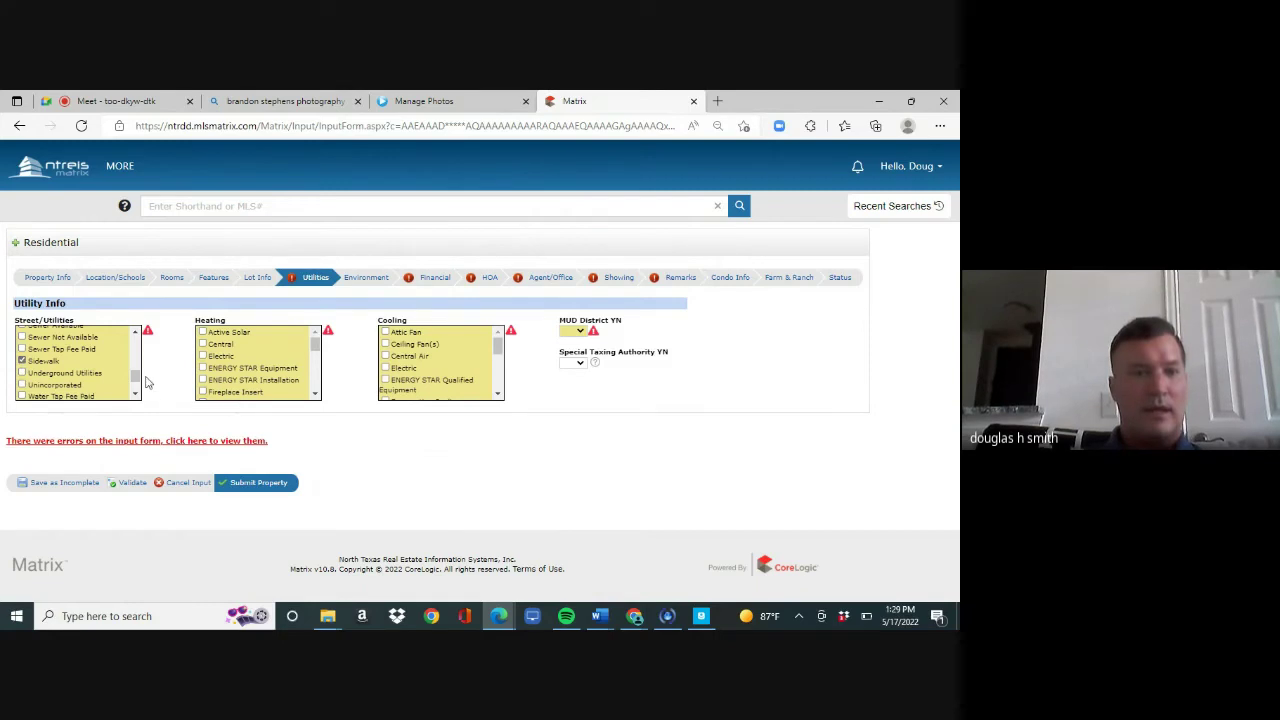
left_click(22, 373)
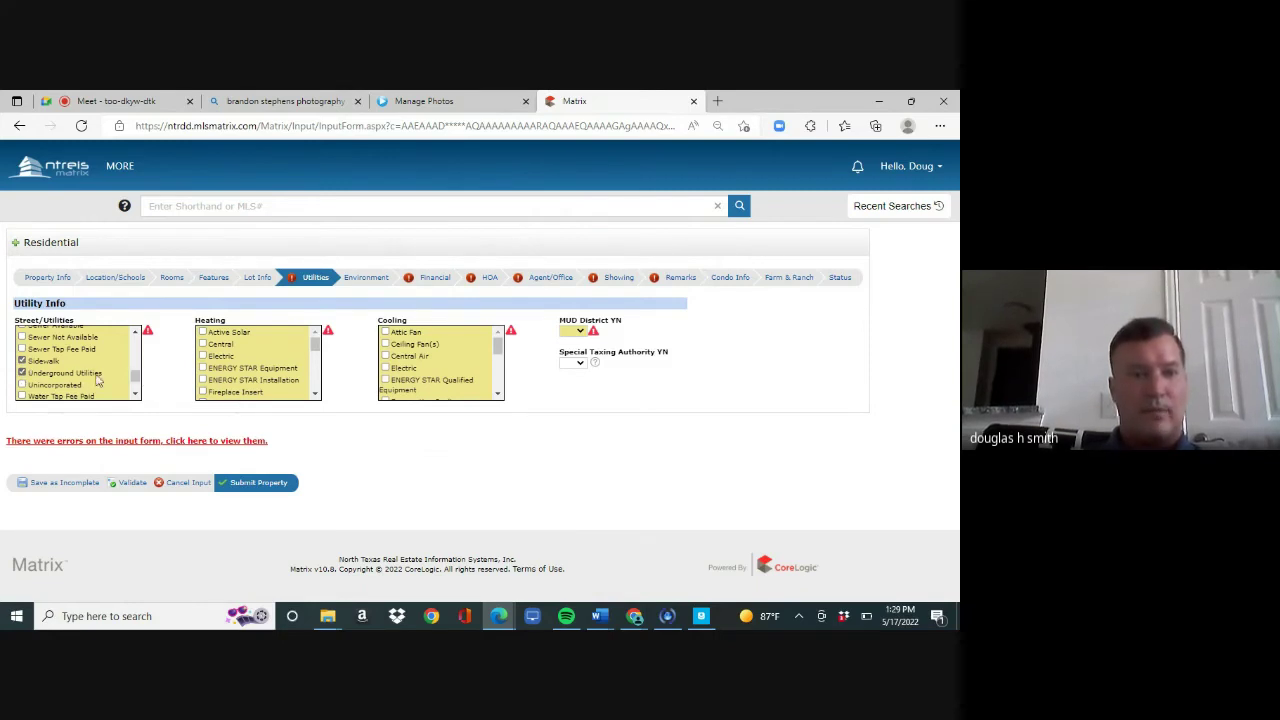
left_click_drag(135, 377, 134, 294)
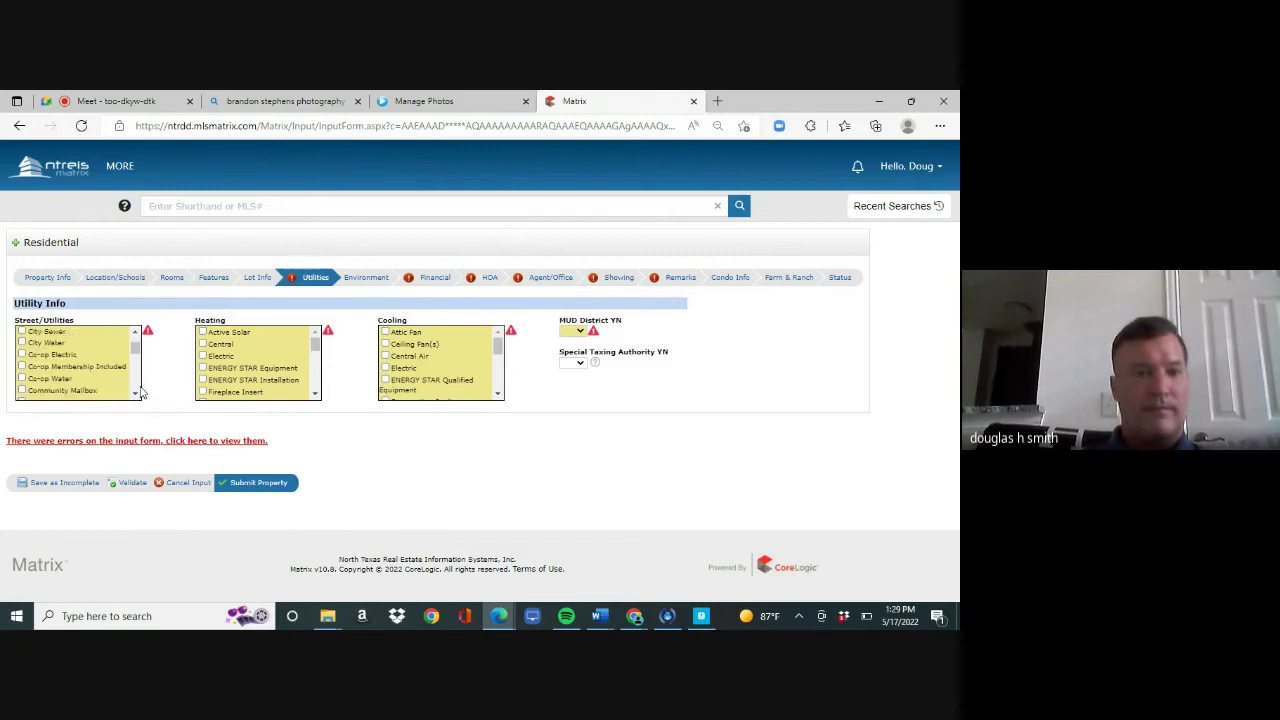
scroll(141, 390, "down", 2)
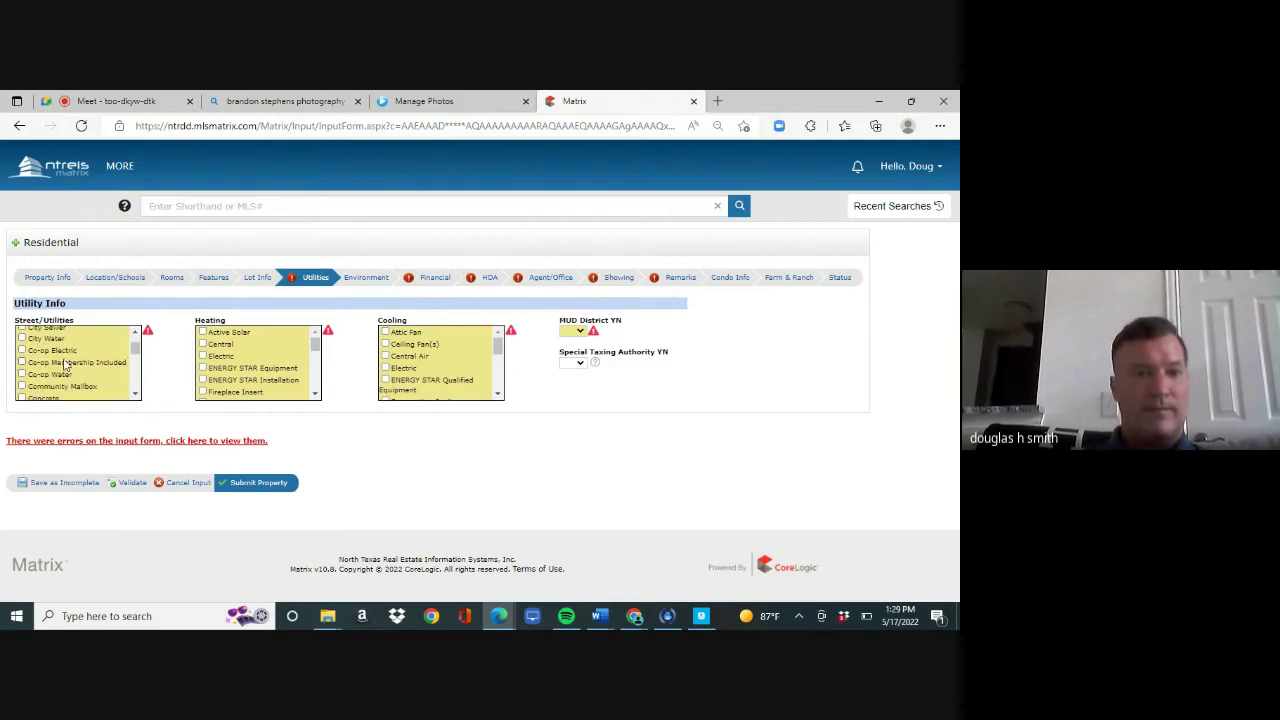
left_click(136, 395)
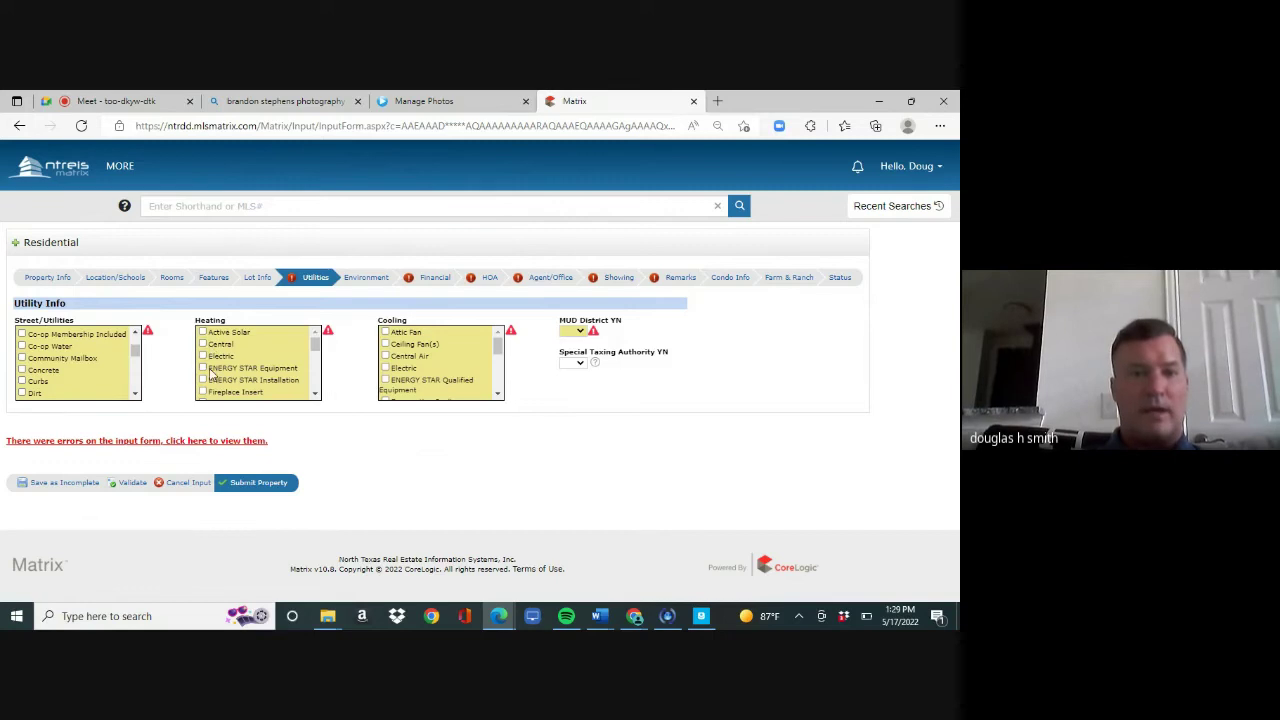
Step: Set heating to Central and cooling to Central Air and Zoned
left_click_drag(315, 348, 218, 362)
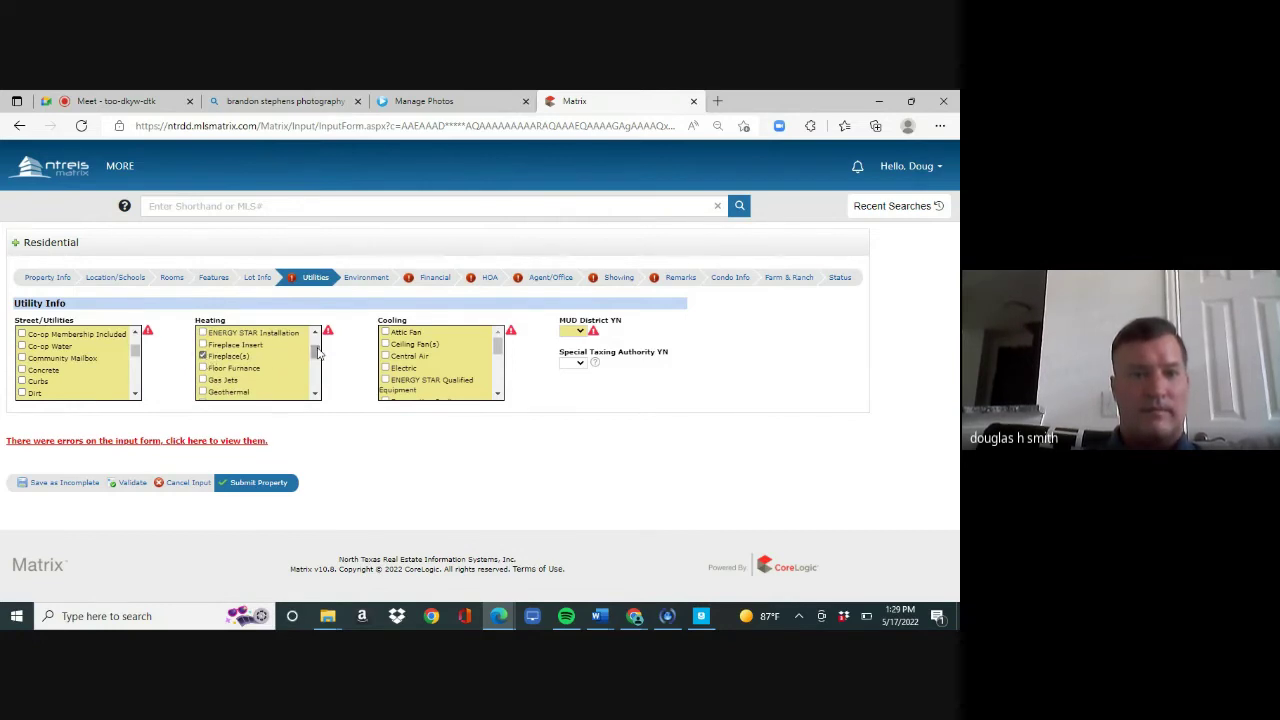
left_click_drag(316, 350, 216, 375)
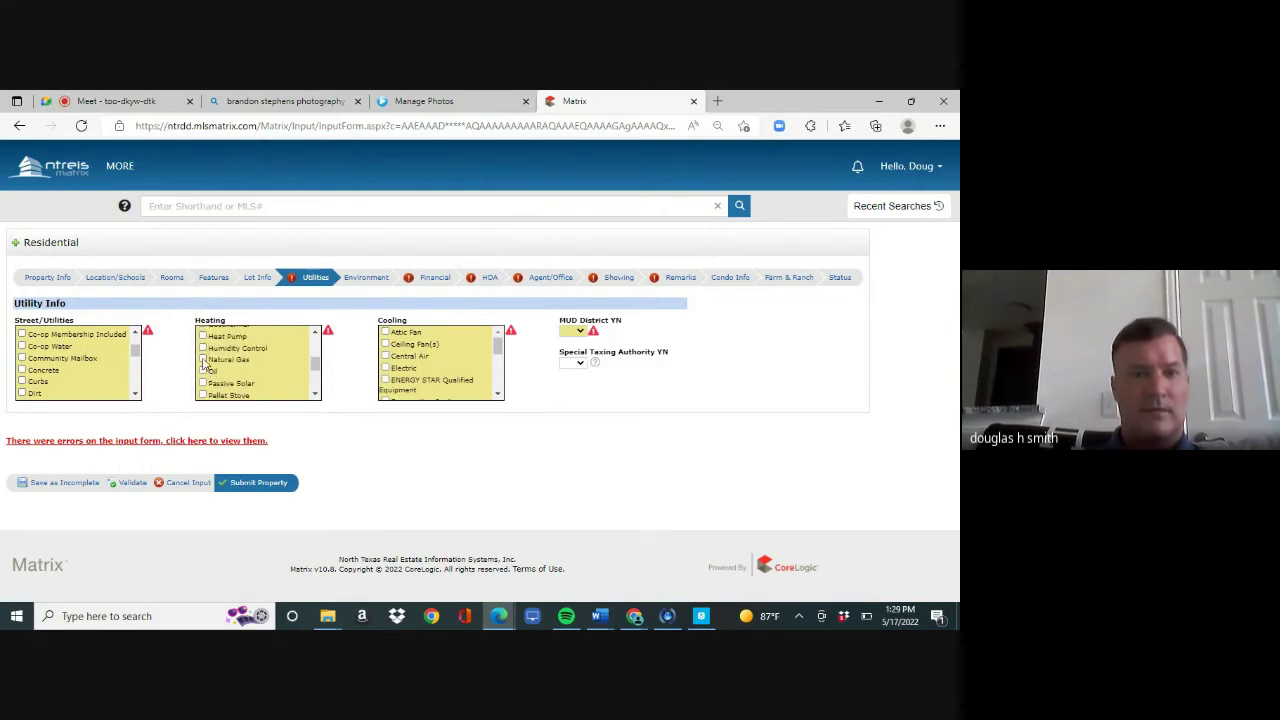
mouse_move(316, 366)
left_mouse_down()
mouse_move(316, 390)
mouse_move(314, 342)
left_mouse_up()
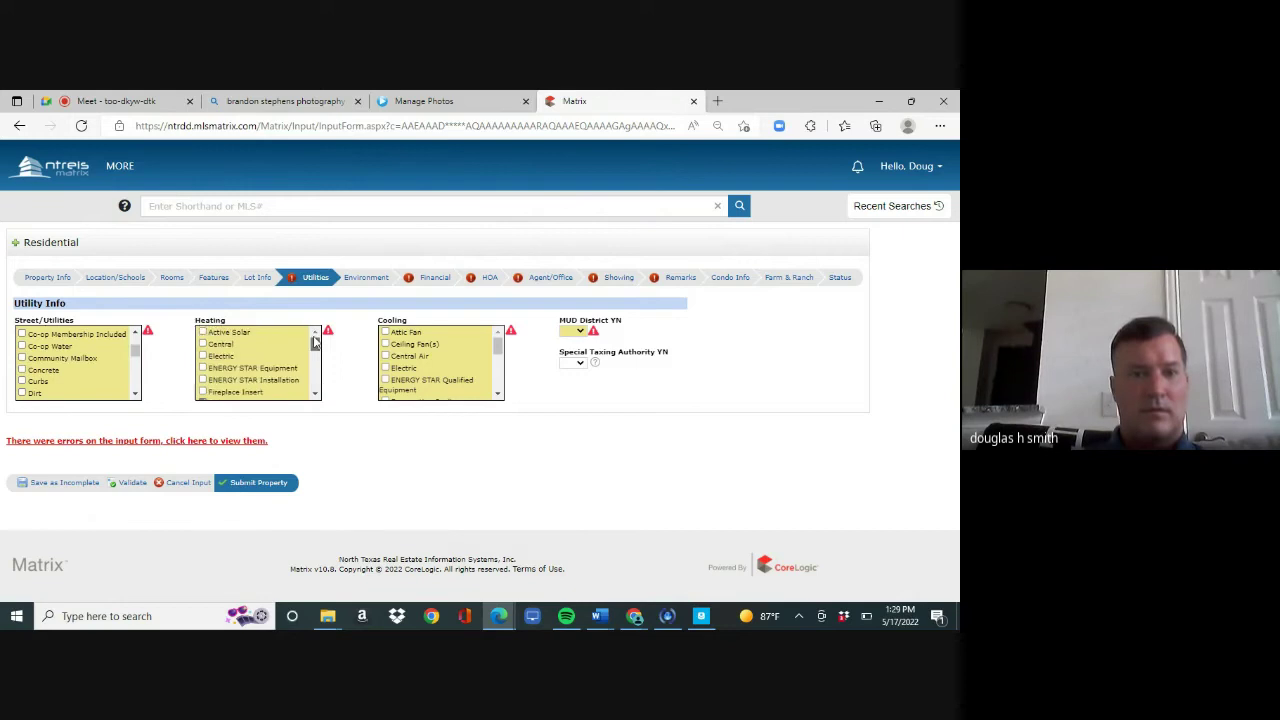
left_click(203, 344)
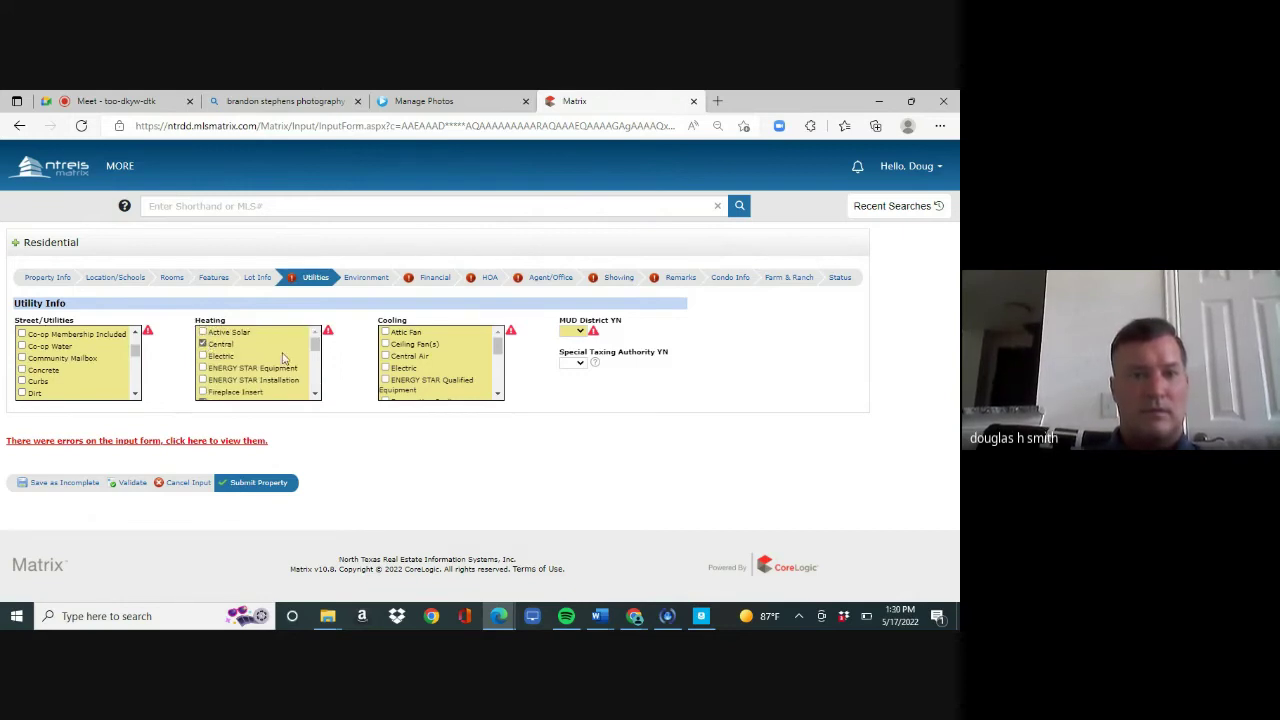
left_click(386, 357)
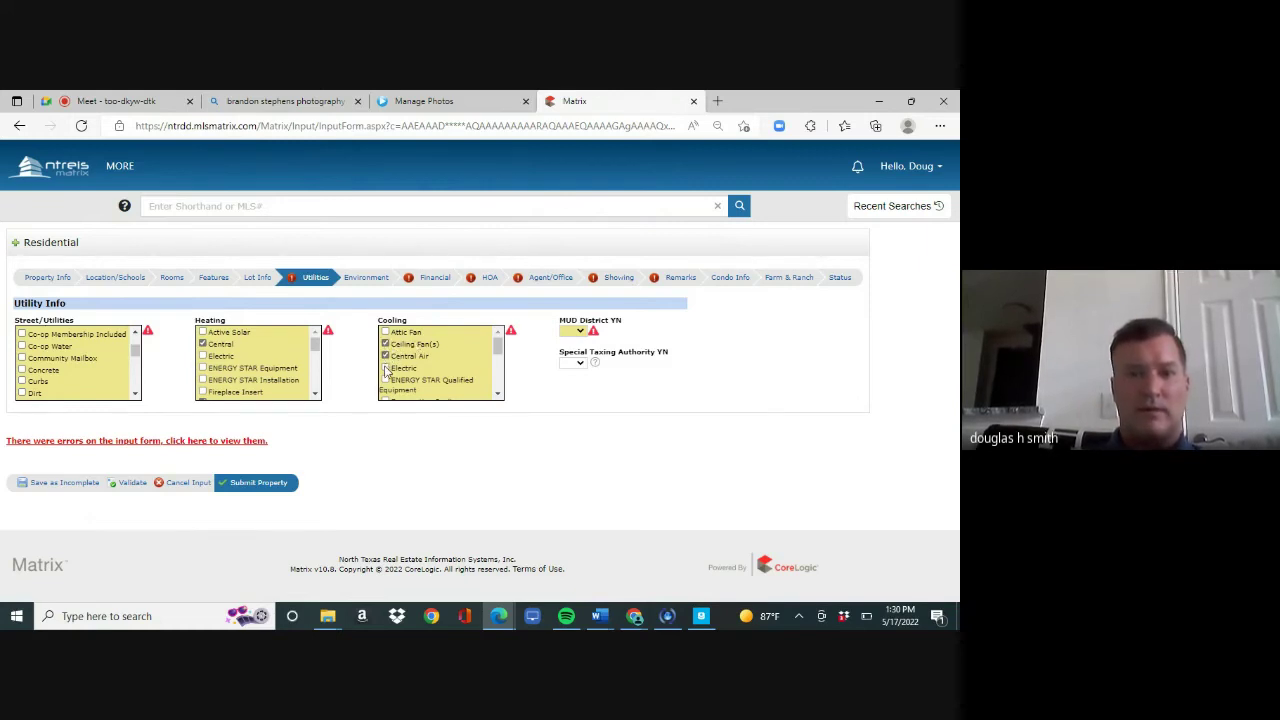
left_click_drag(498, 348, 498, 386)
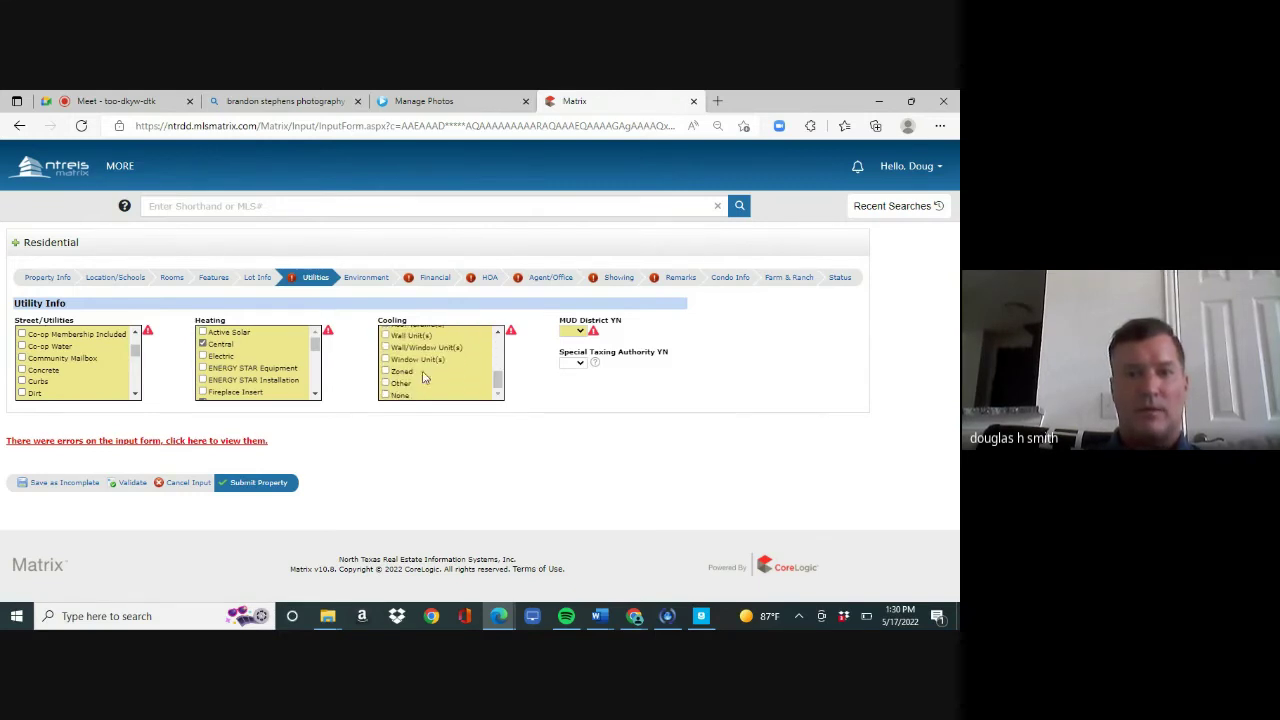
left_click(385, 372)
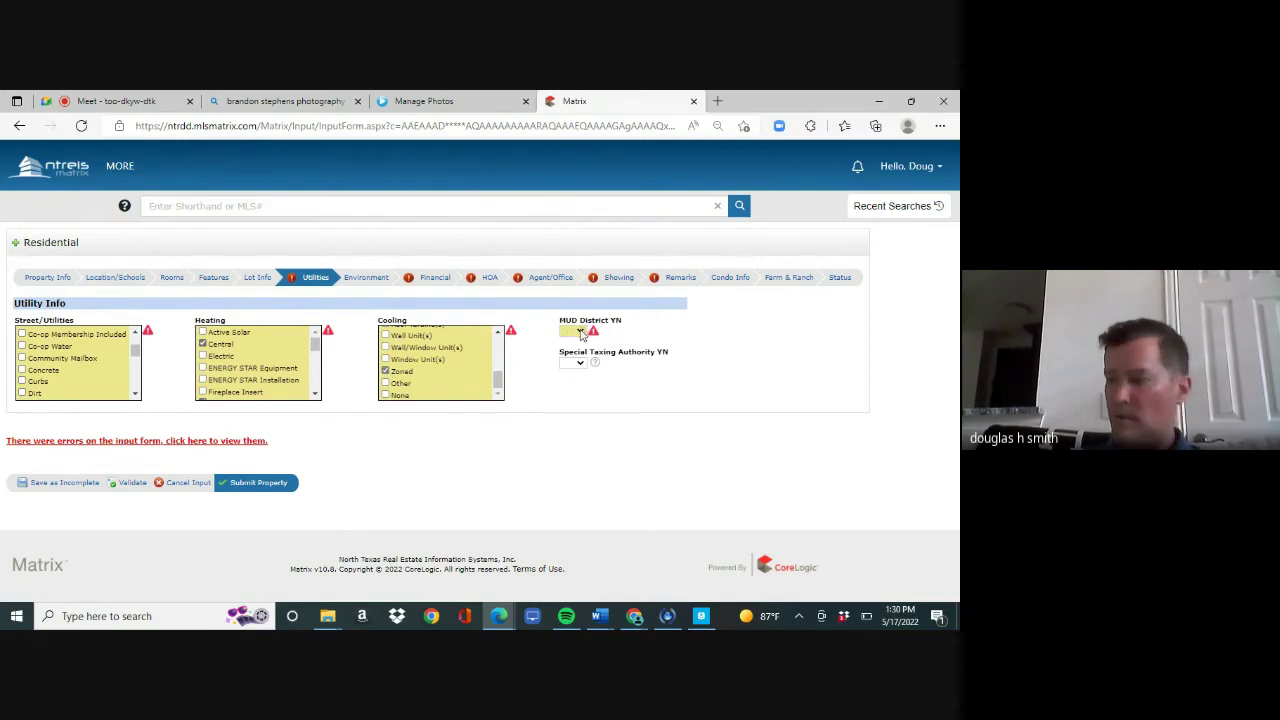
Step: Set MUD District YN to Yes and resubmit the listing
left_click(580, 332)
left_click(570, 353)
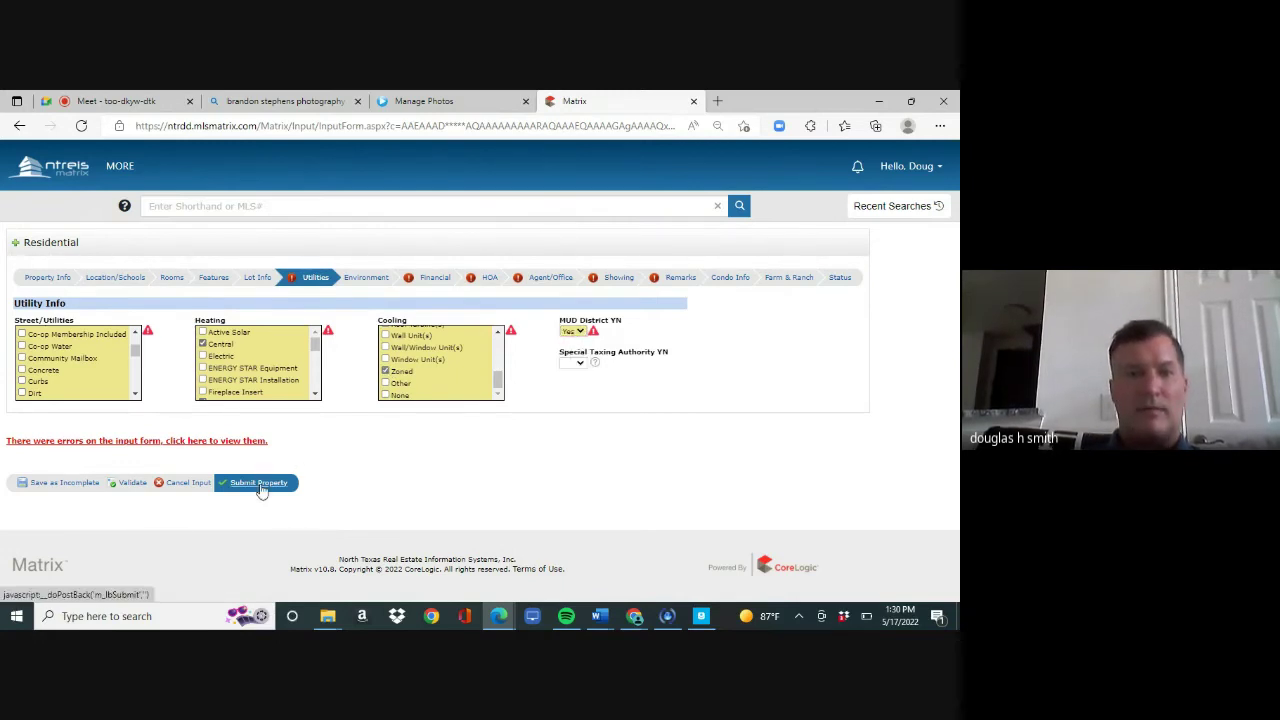
left_click(262, 486)
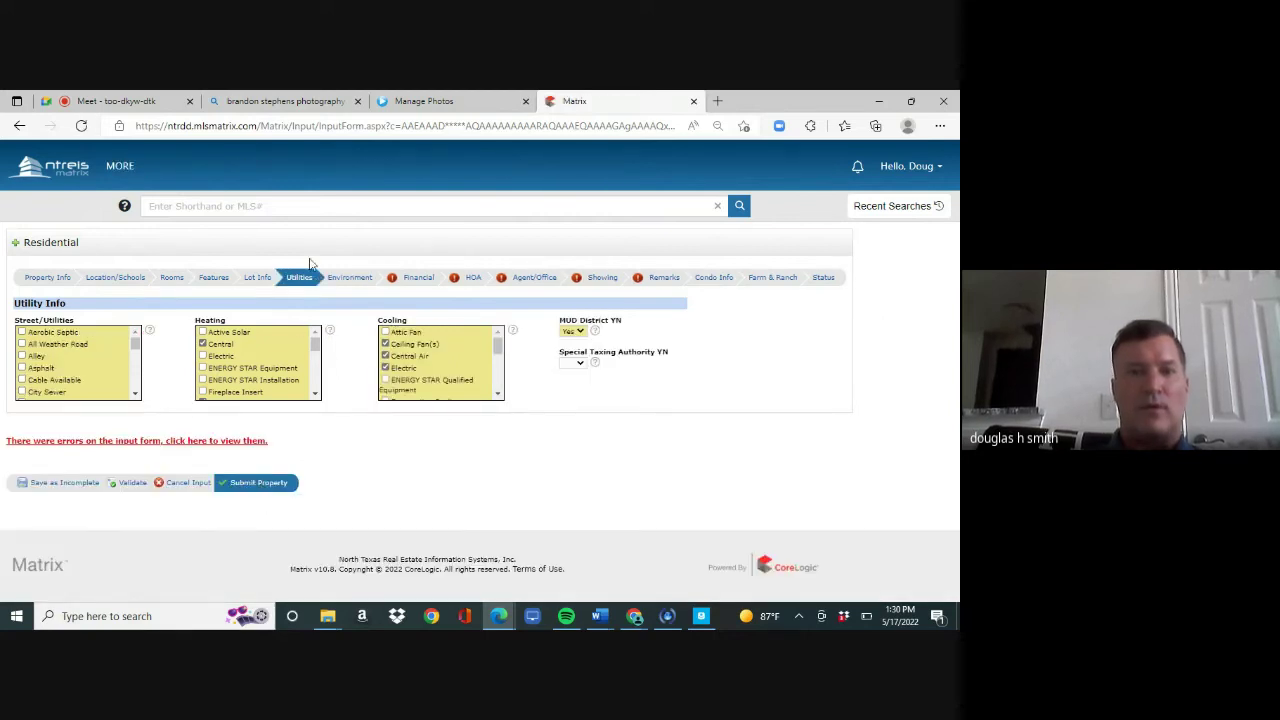
Step: On the Financial tab, choose Negotiable possession, Treat As Clear loan type, and No second mortgage
left_click(416, 287)
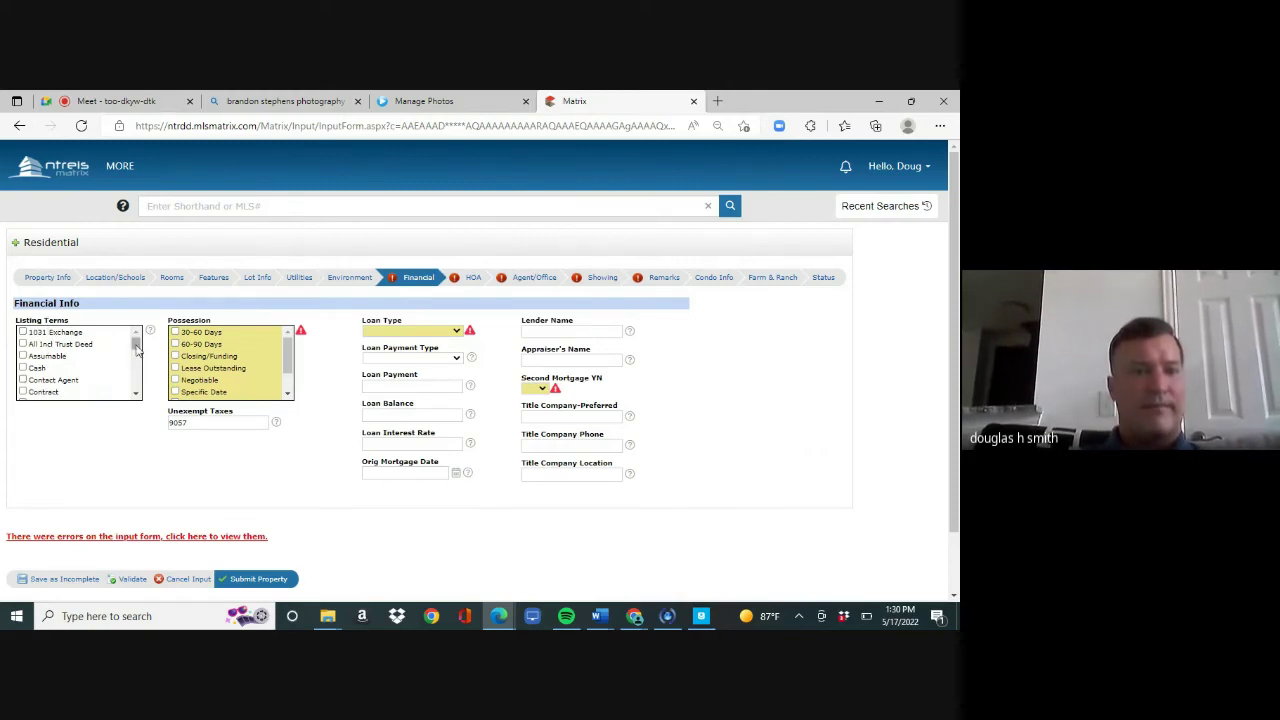
left_click_drag(136, 342, 140, 397)
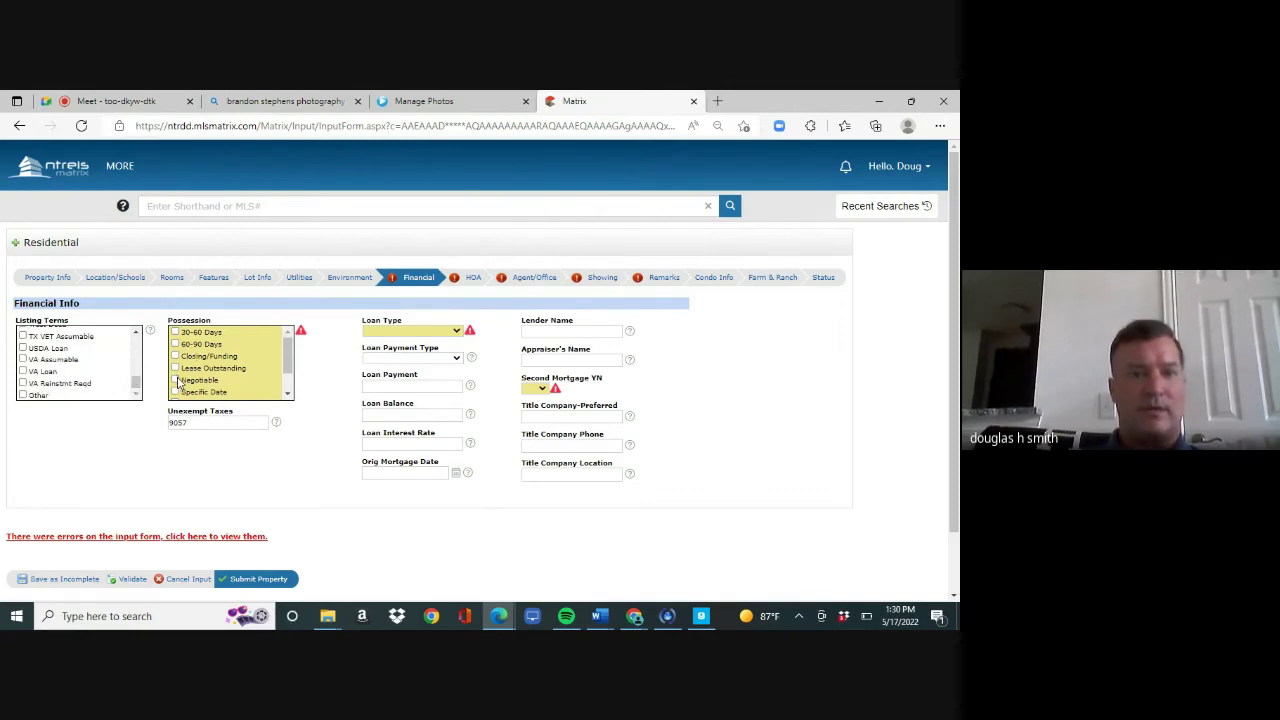
left_click(177, 381)
left_click(386, 332)
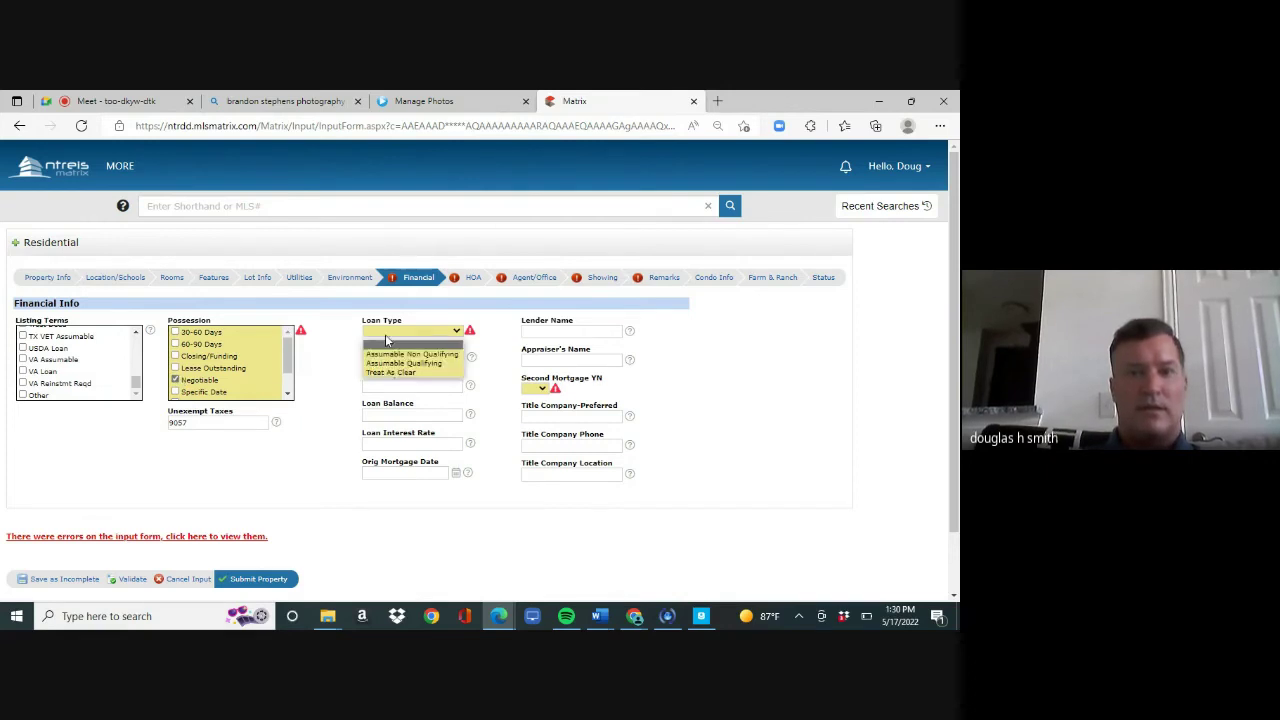
left_click(396, 372)
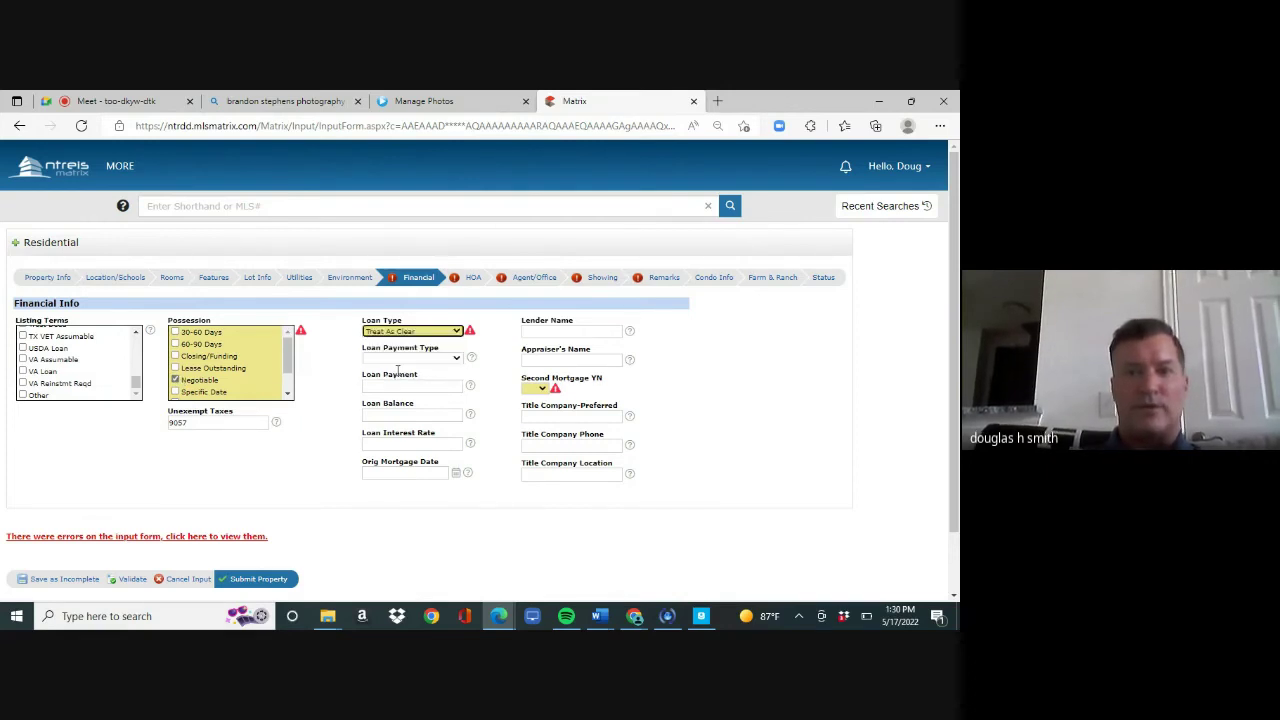
left_click(543, 389)
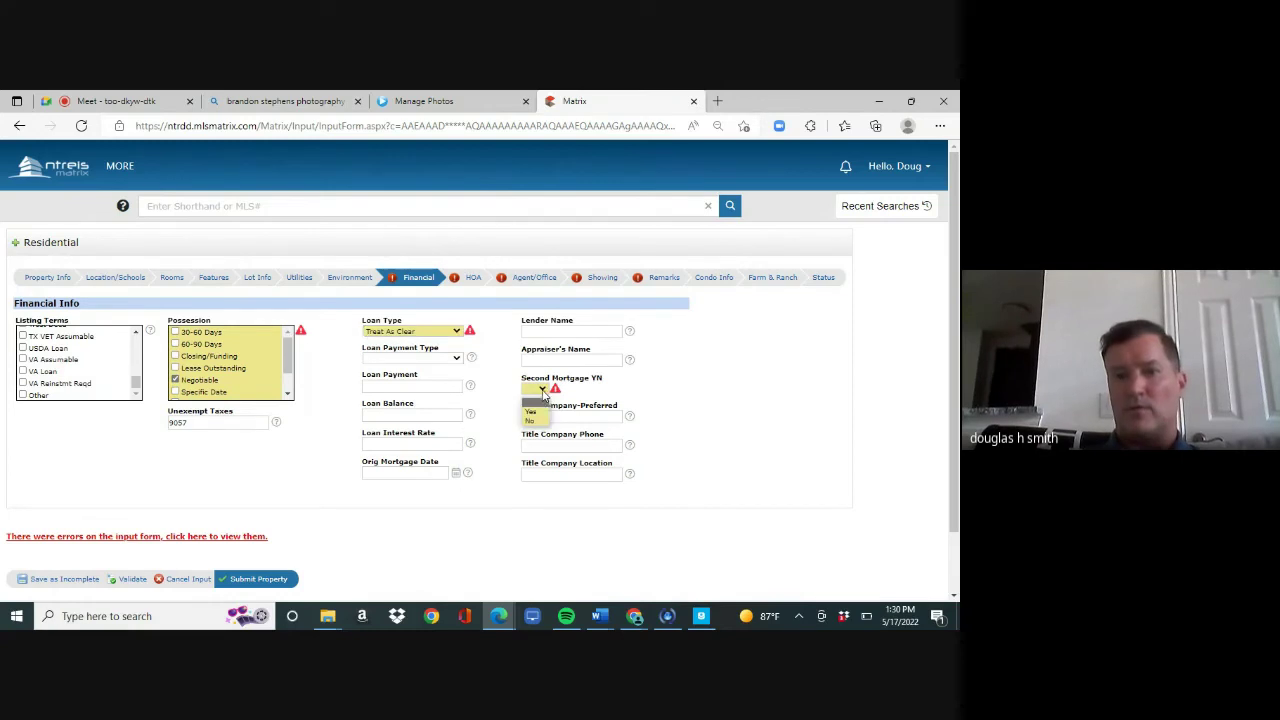
left_click(533, 420)
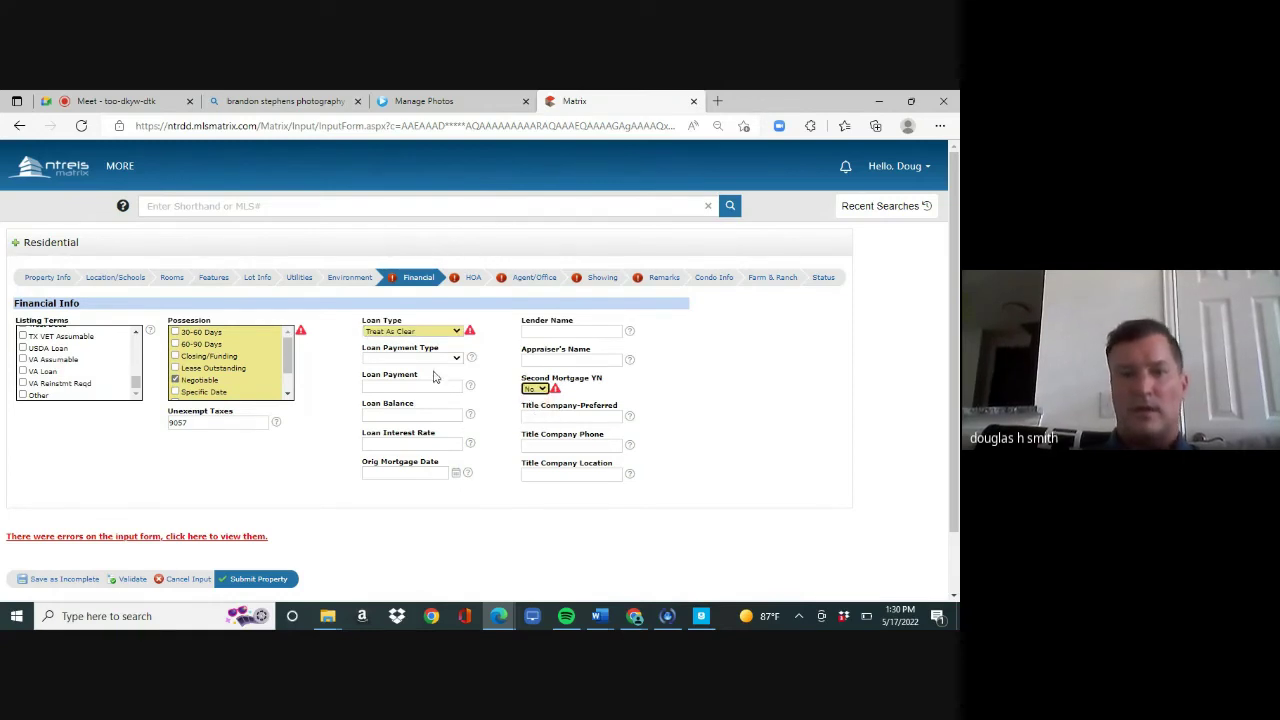
Step: Enter 'Truly Title' as the preferred title company along with its phone number
left_click(548, 414)
type("Truly Title")
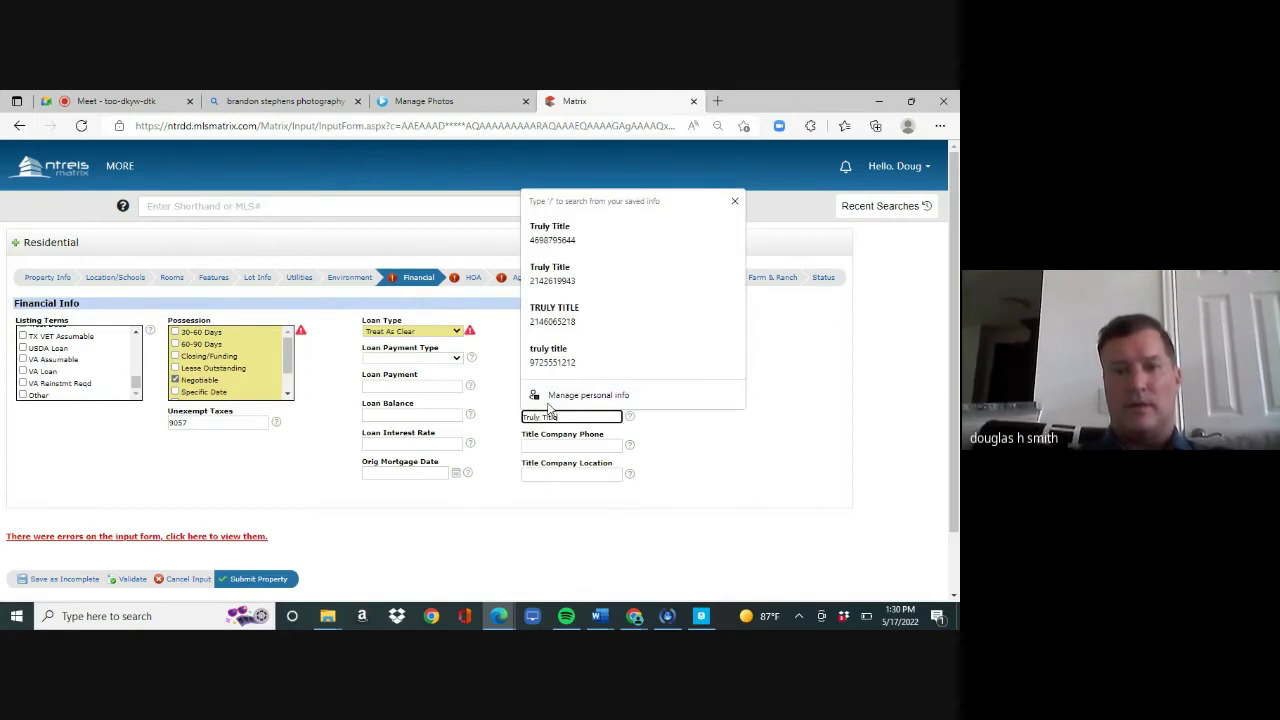
key("Tab")
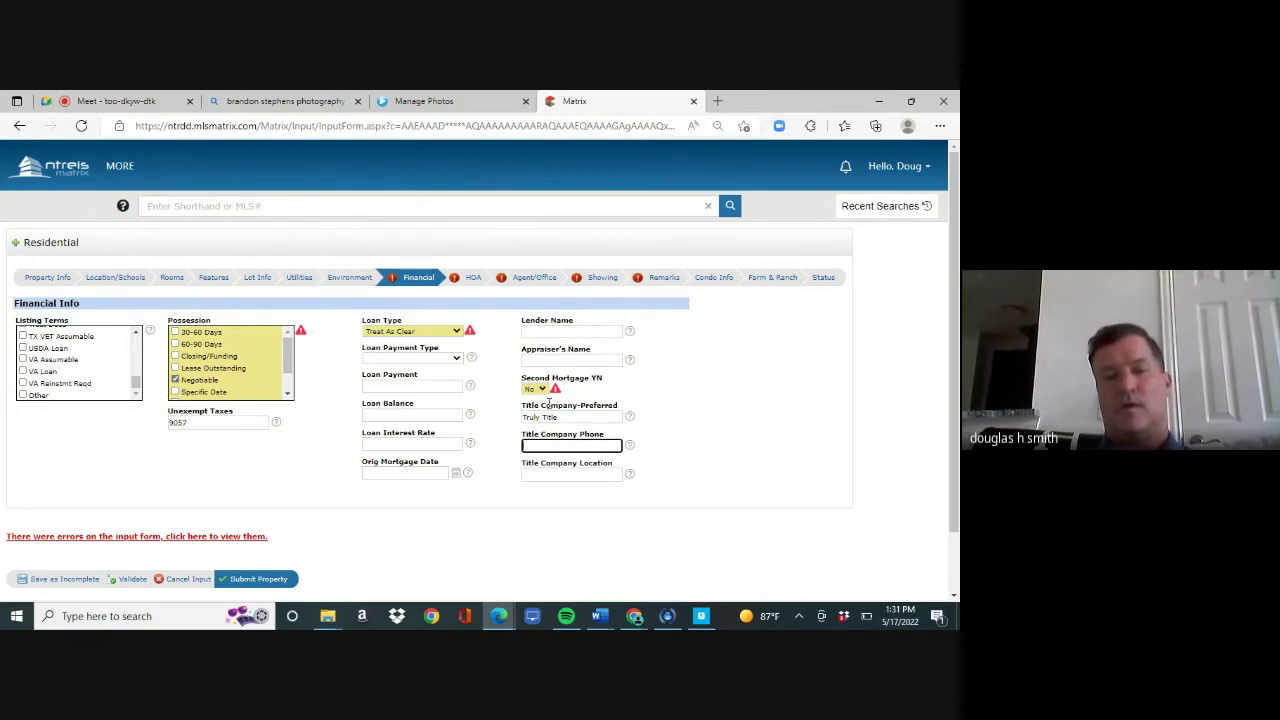
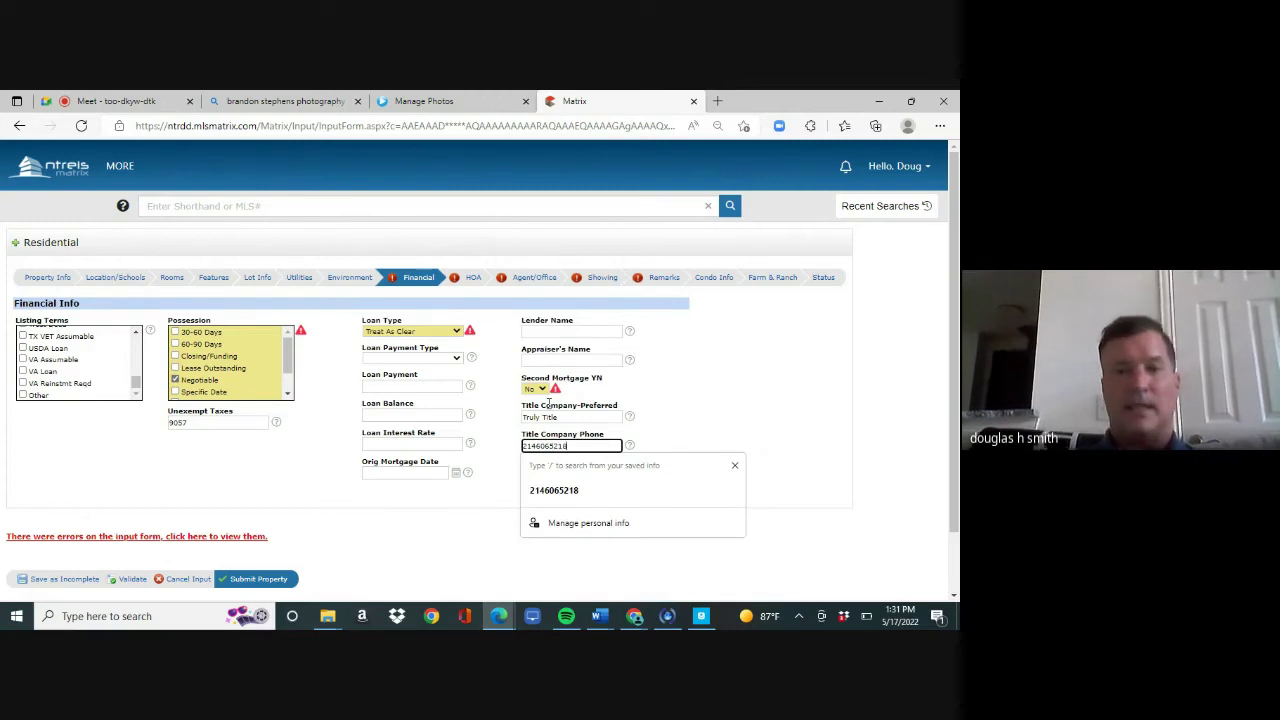
left_click(763, 403)
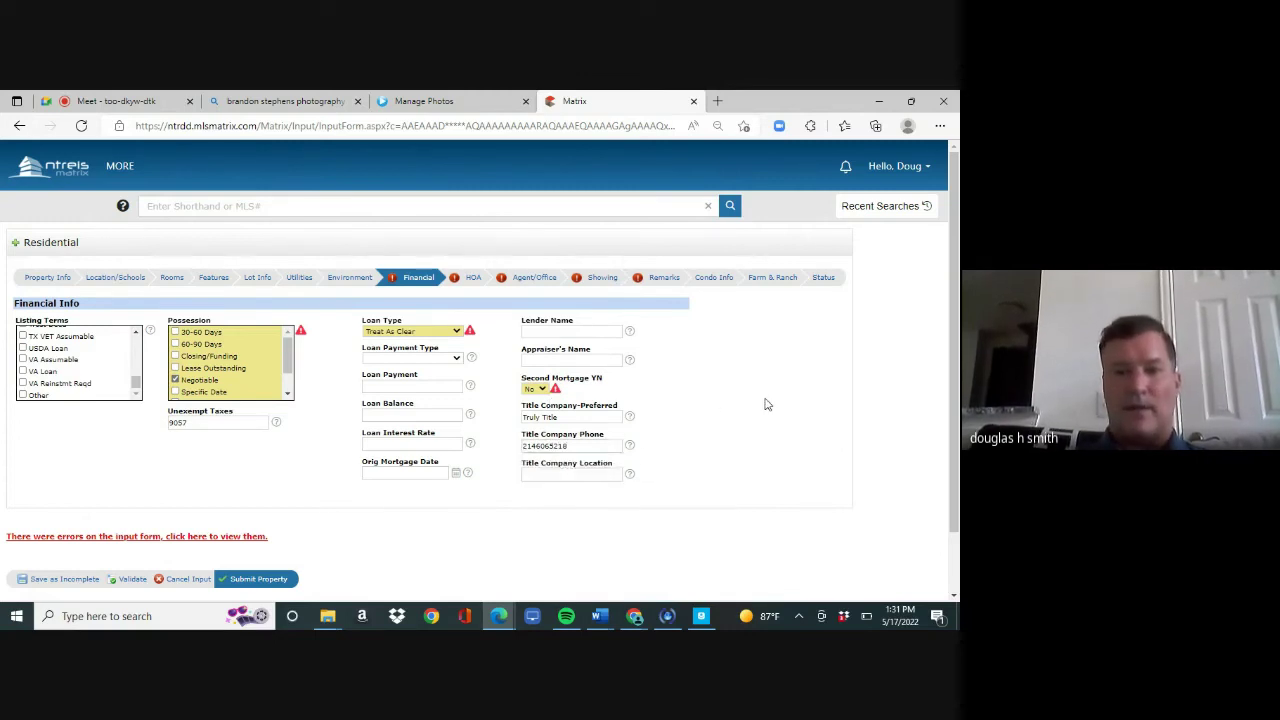
Step: Fill in the title company's location and submit the Financial section
left_click(591, 476)
type("2901")
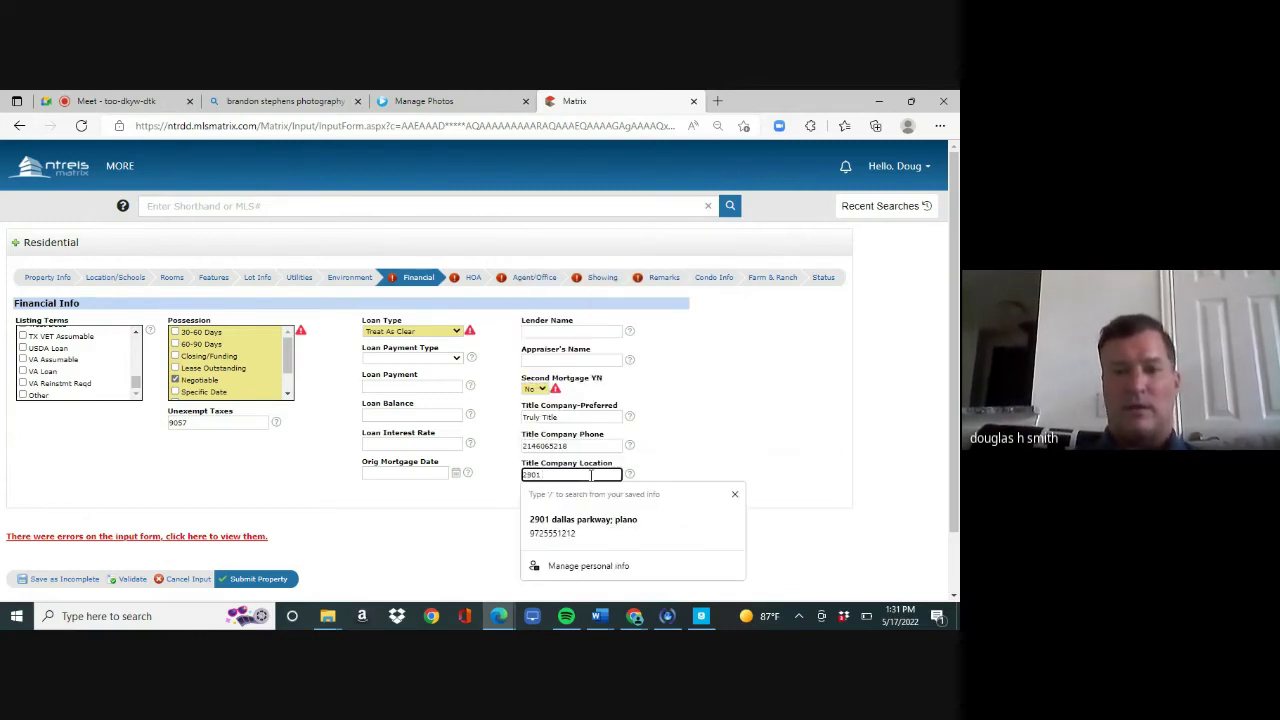
left_click(607, 526)
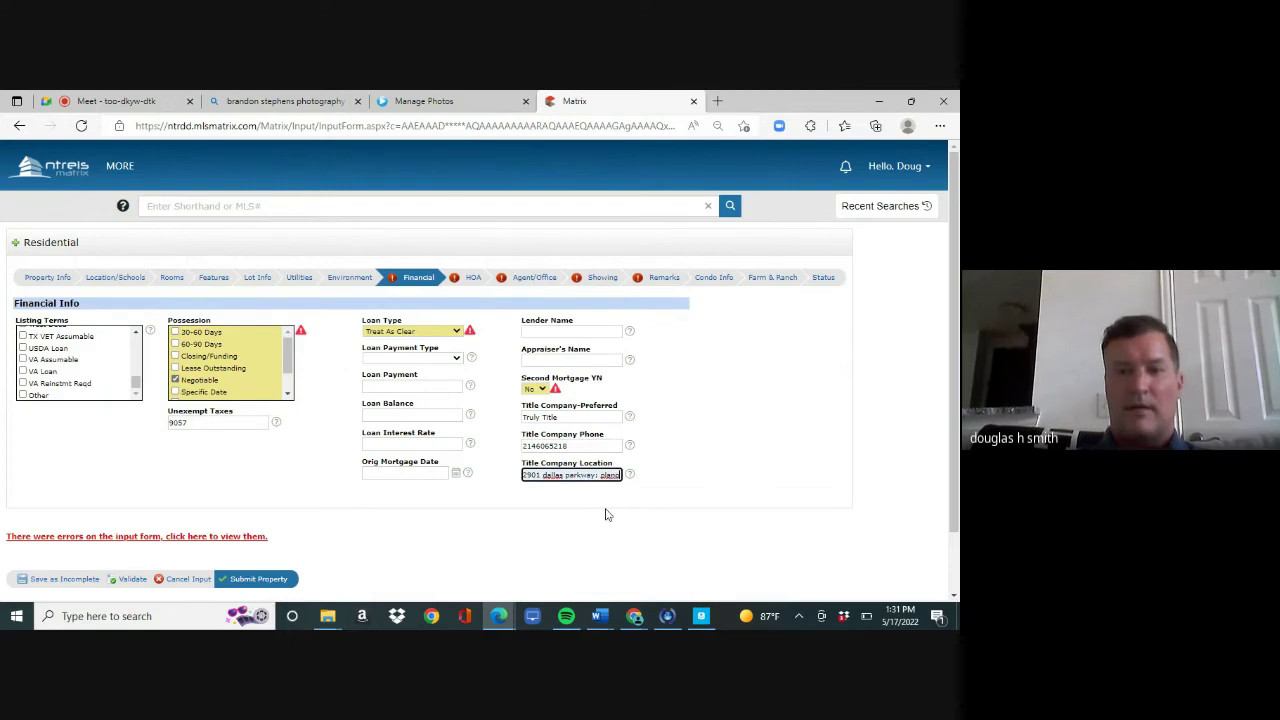
key("BackSpace")
key("BackSpace")
key("BackSpace")
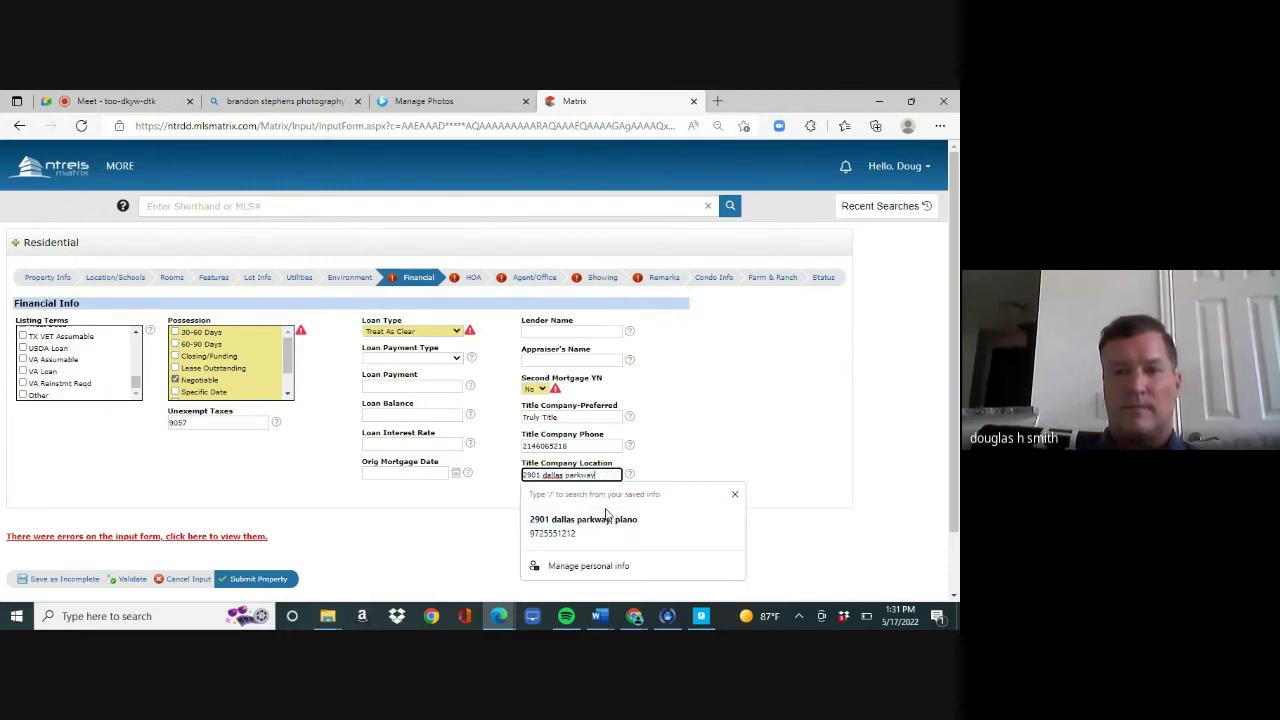
type("plano")
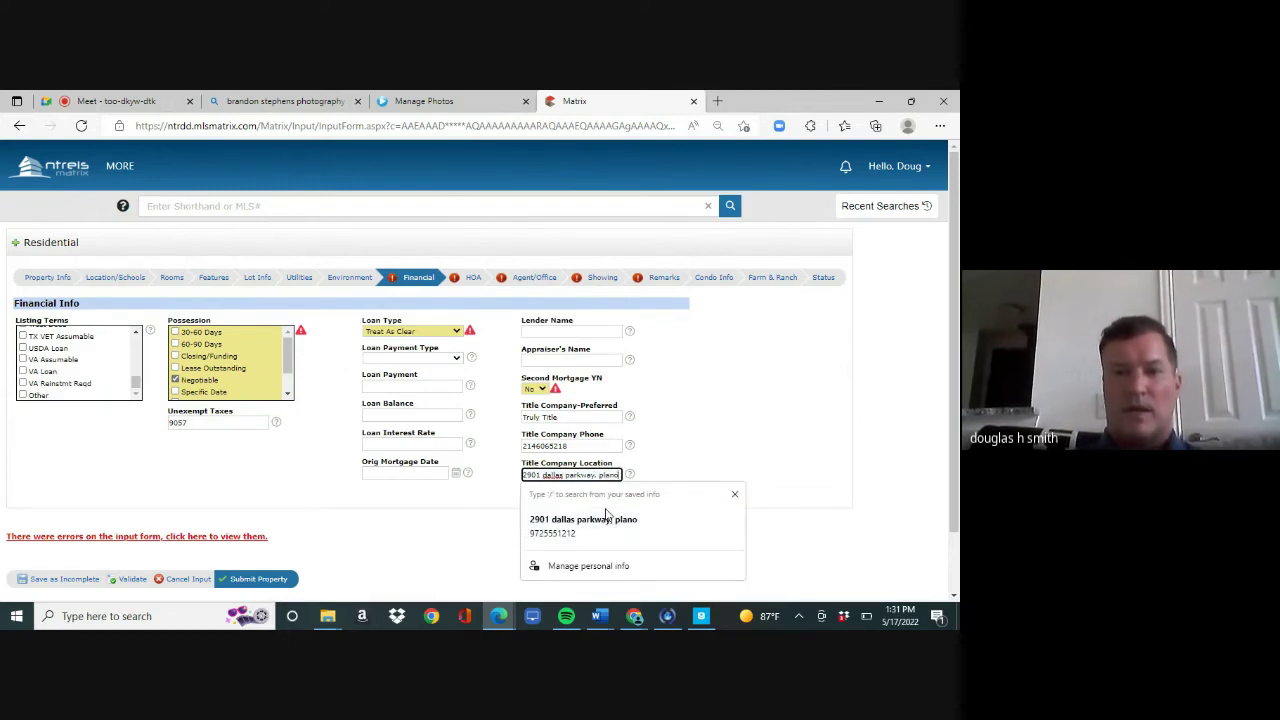
left_click(262, 579)
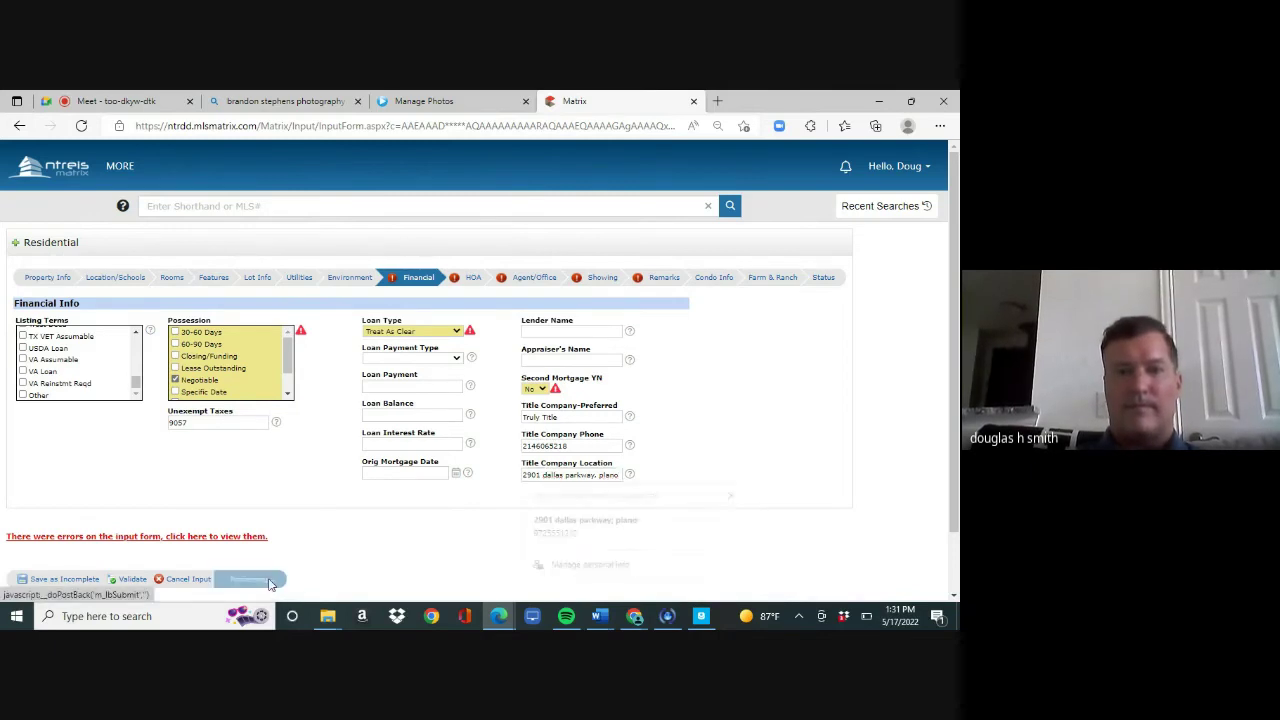
left_click(456, 279)
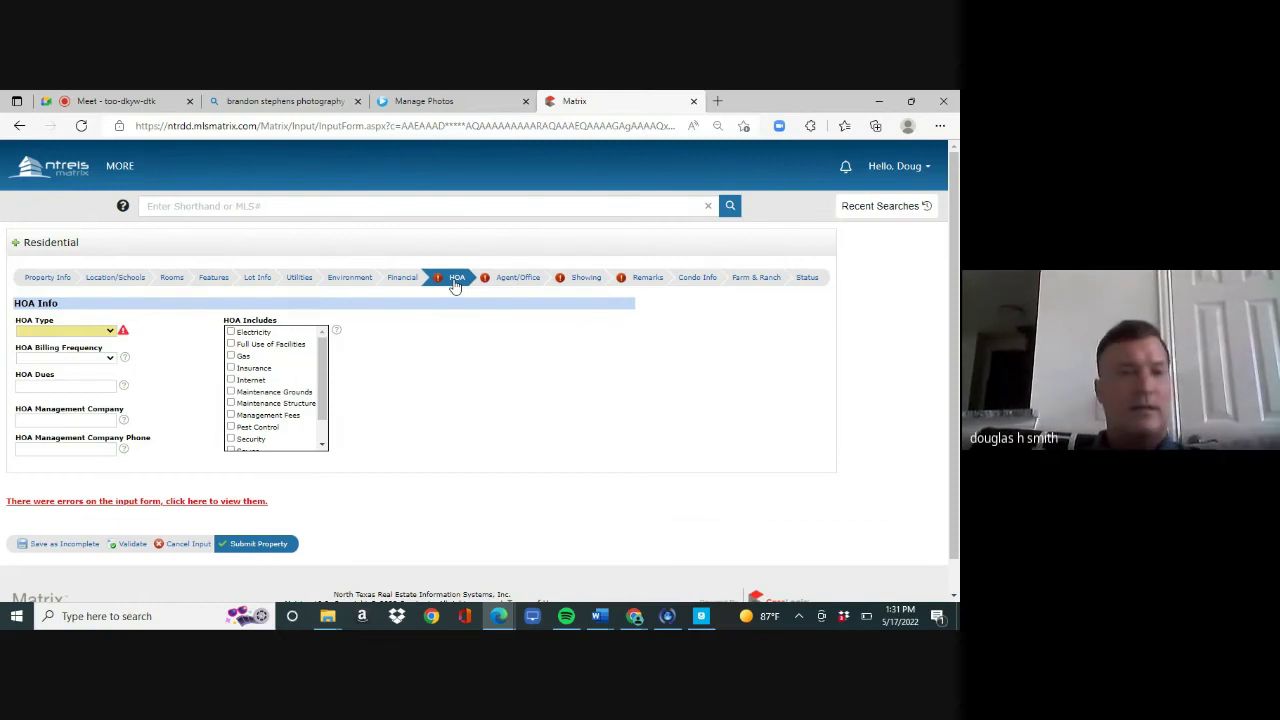
Step: Set the HOA type to Mandatory with Semi-Annual billing
left_click(108, 333)
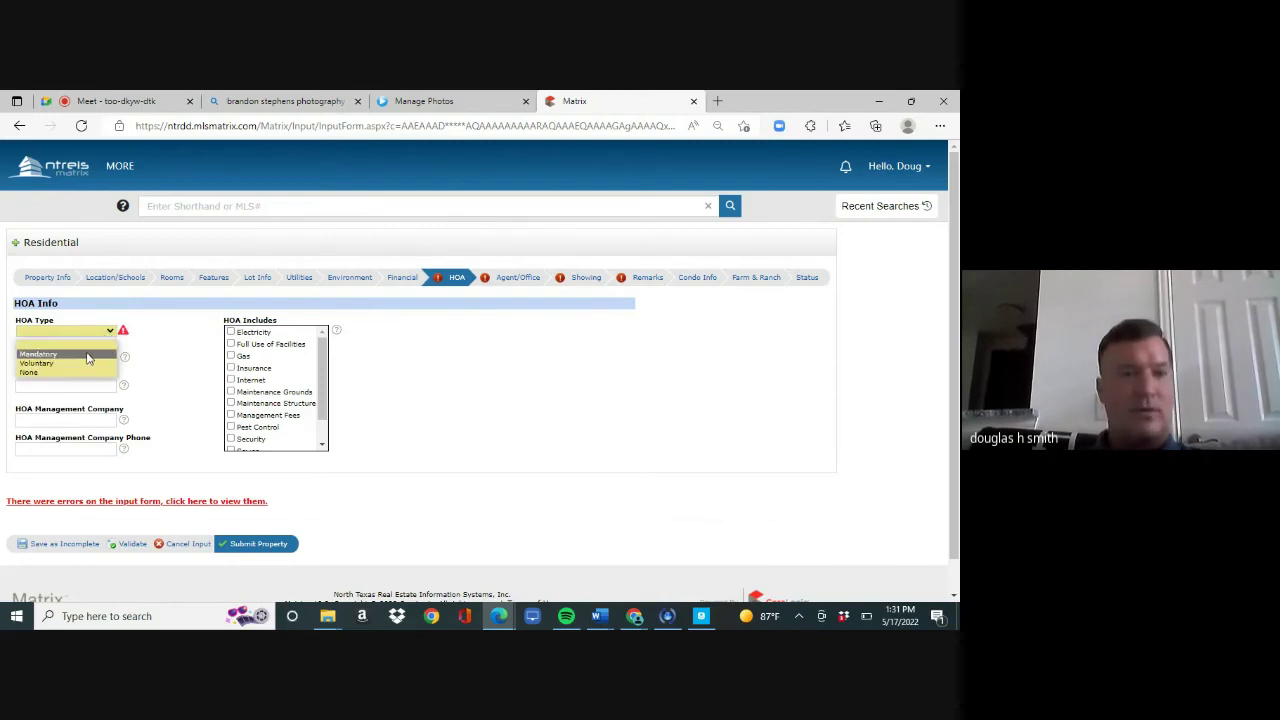
left_click(88, 355)
left_click(93, 360)
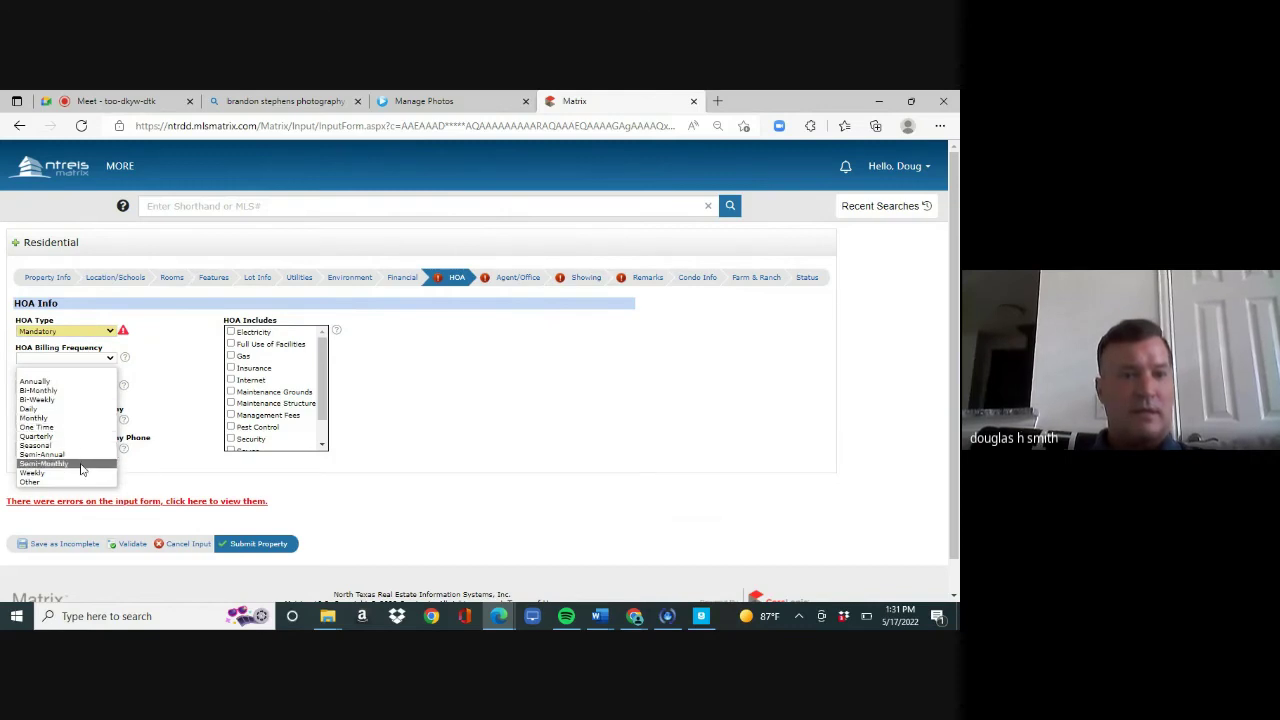
left_click(41, 454)
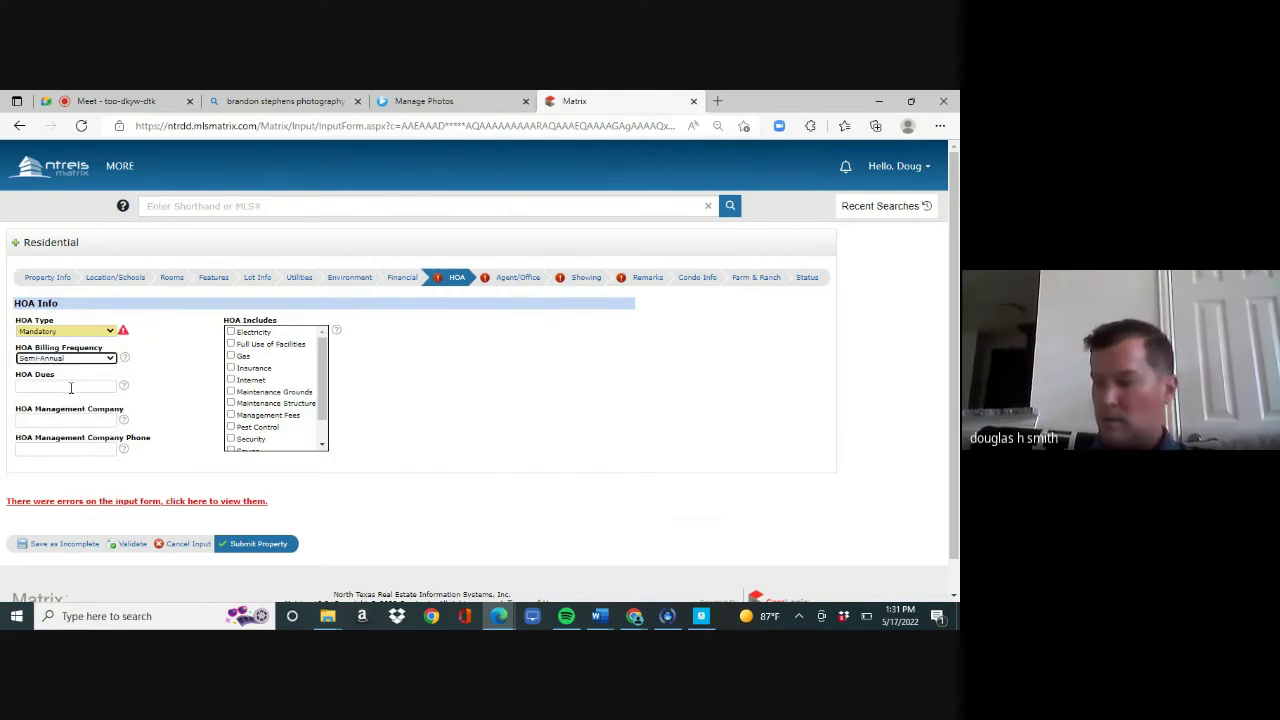
Step: Enter the HOA dues, management company 'First Service residential' and the company's phone
left_click(71, 388)
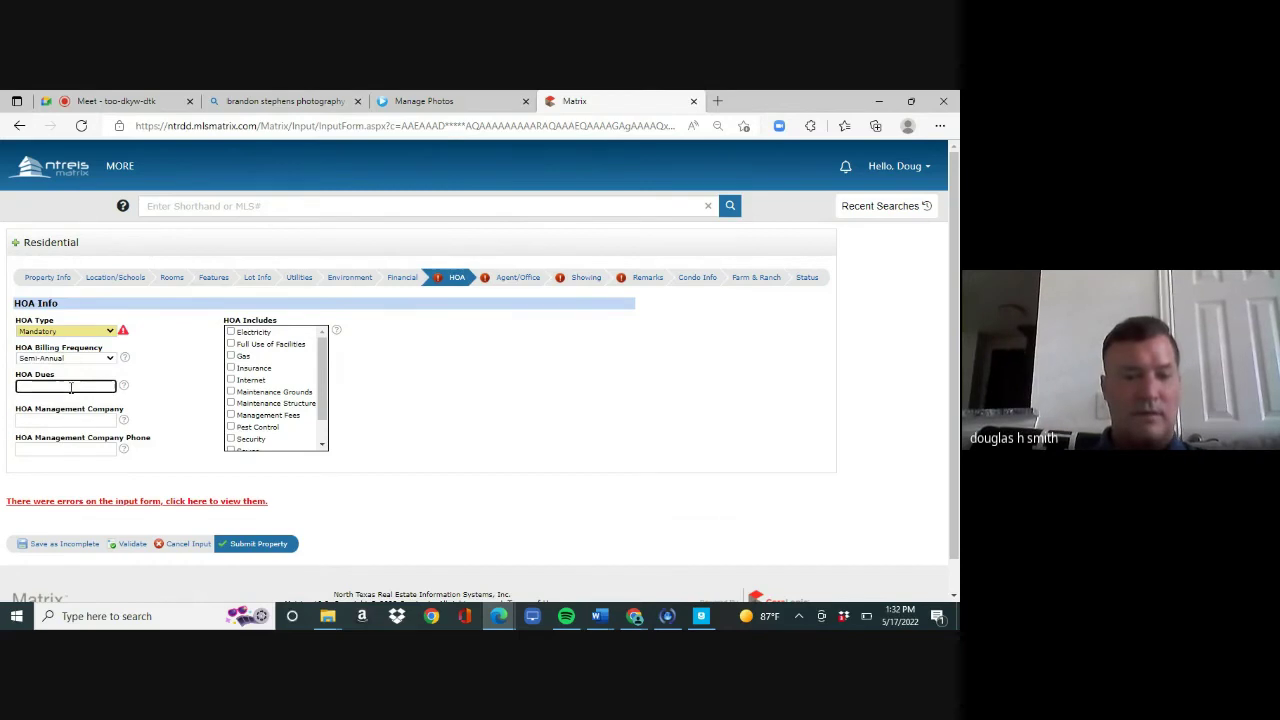
key("Tab")
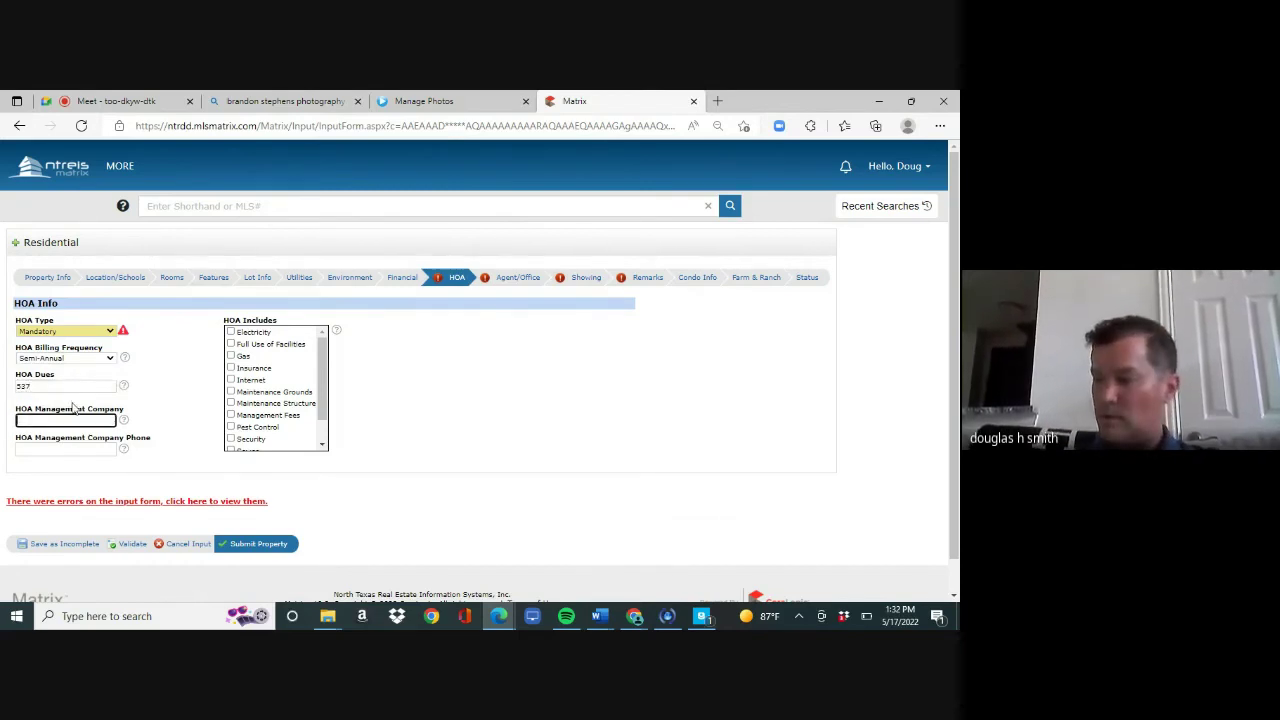
type("First Serv")
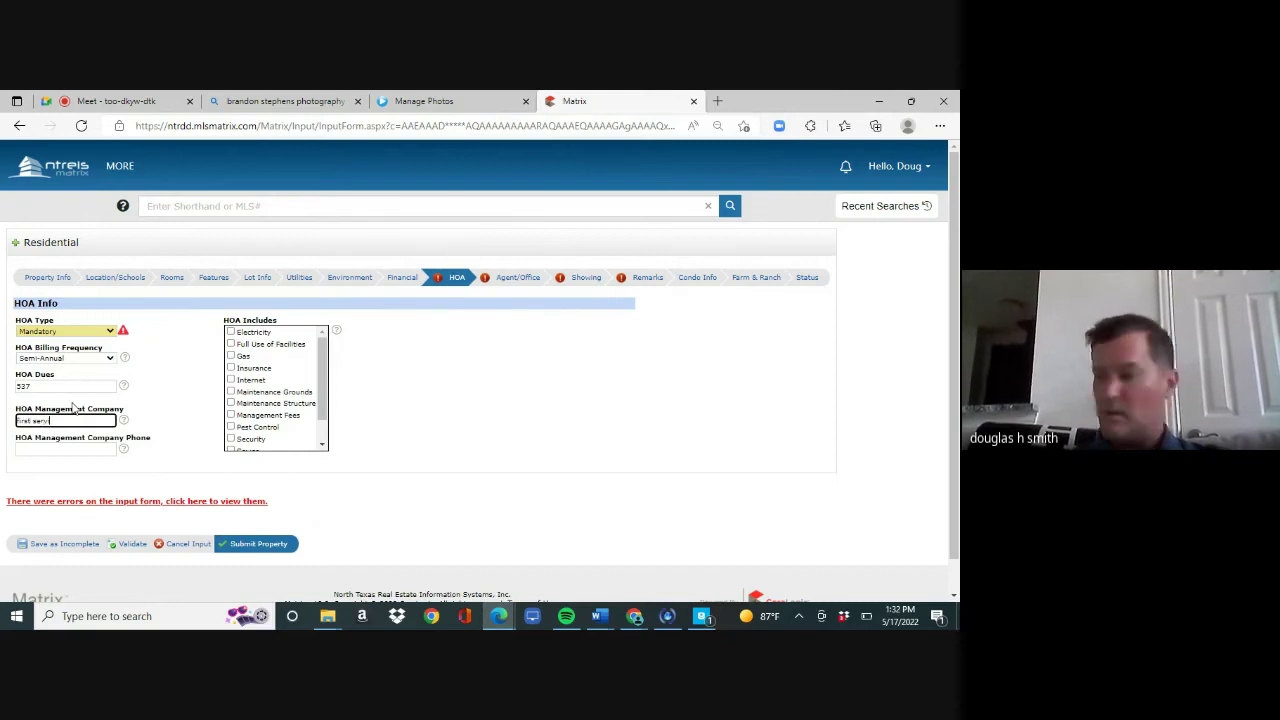
type("ice resid")
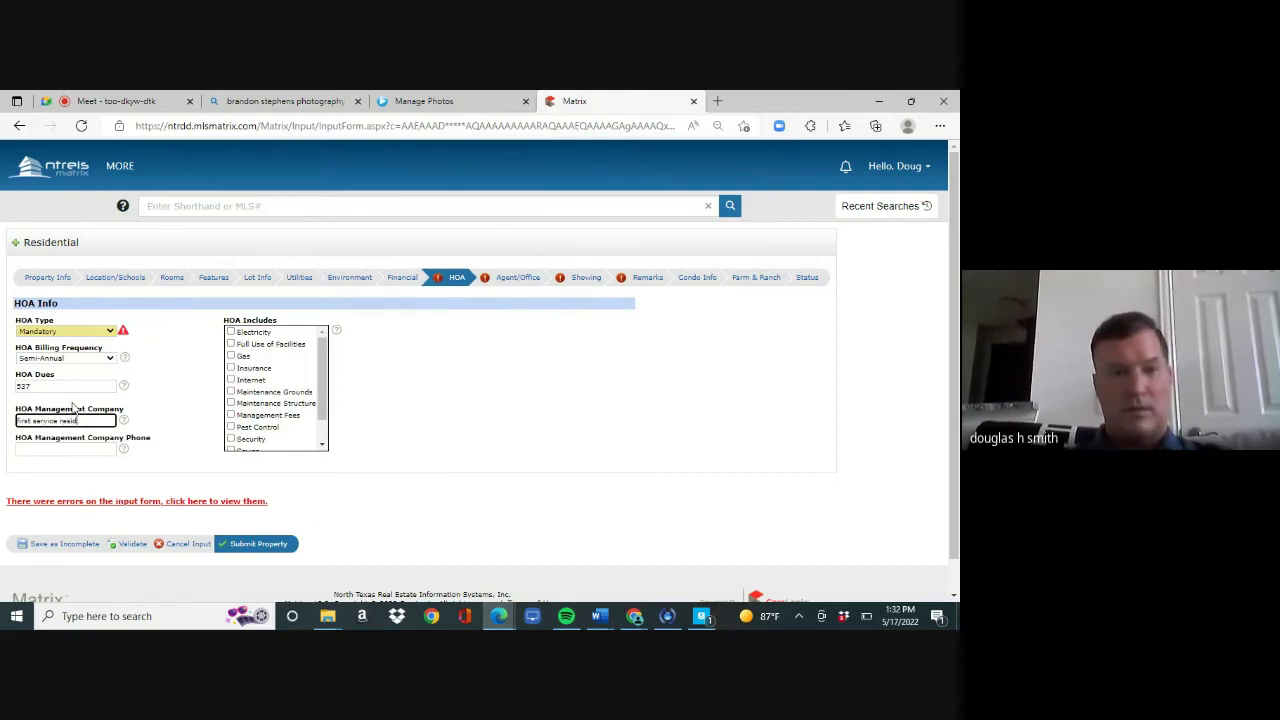
type("ential")
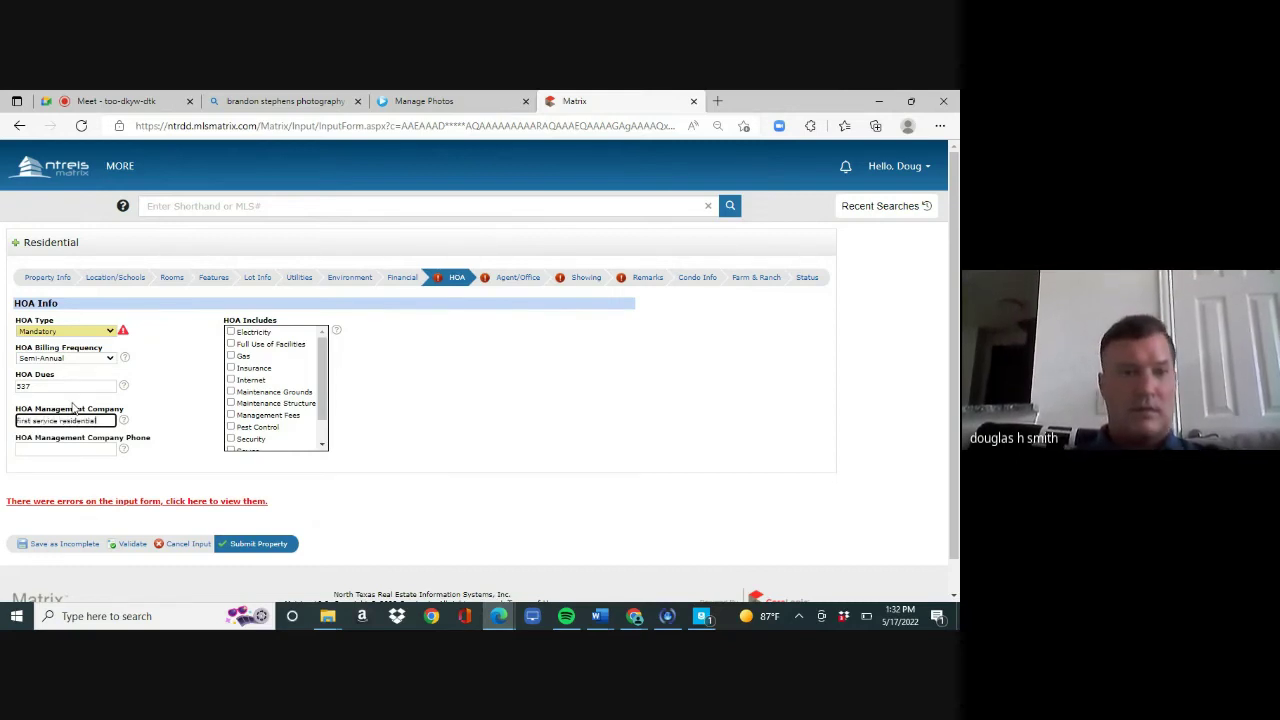
left_click(84, 451)
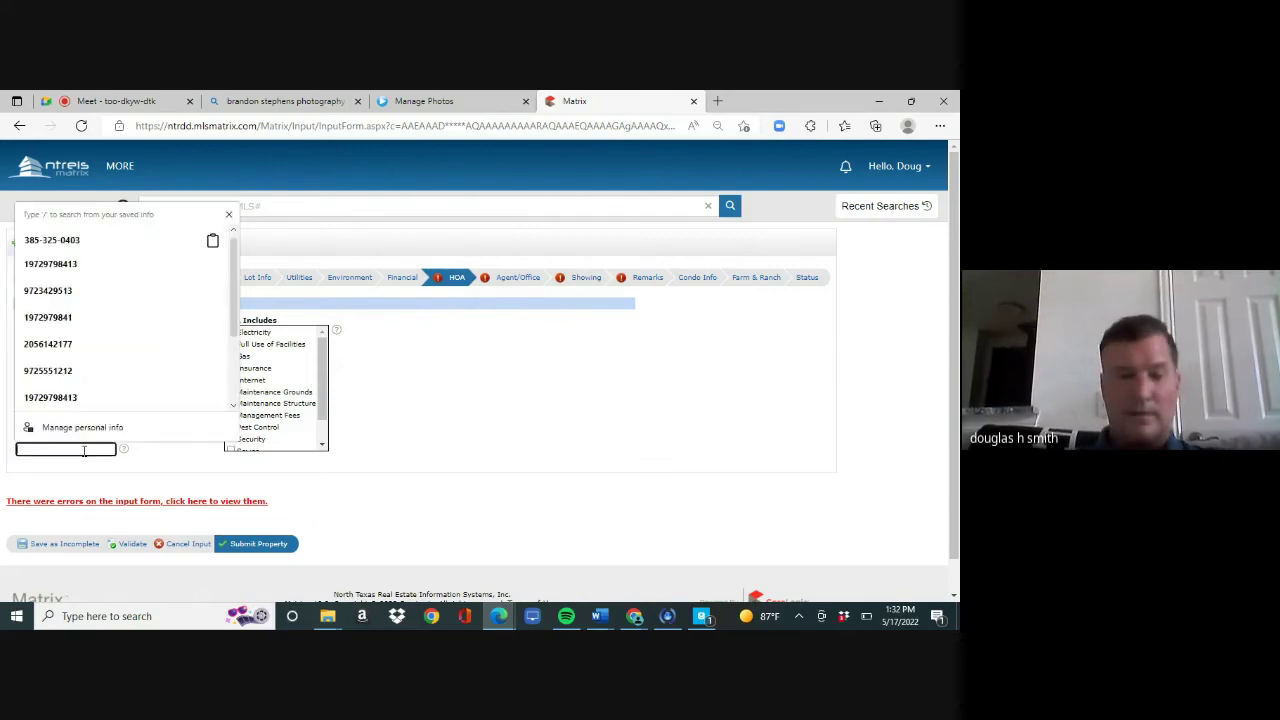
type("469")
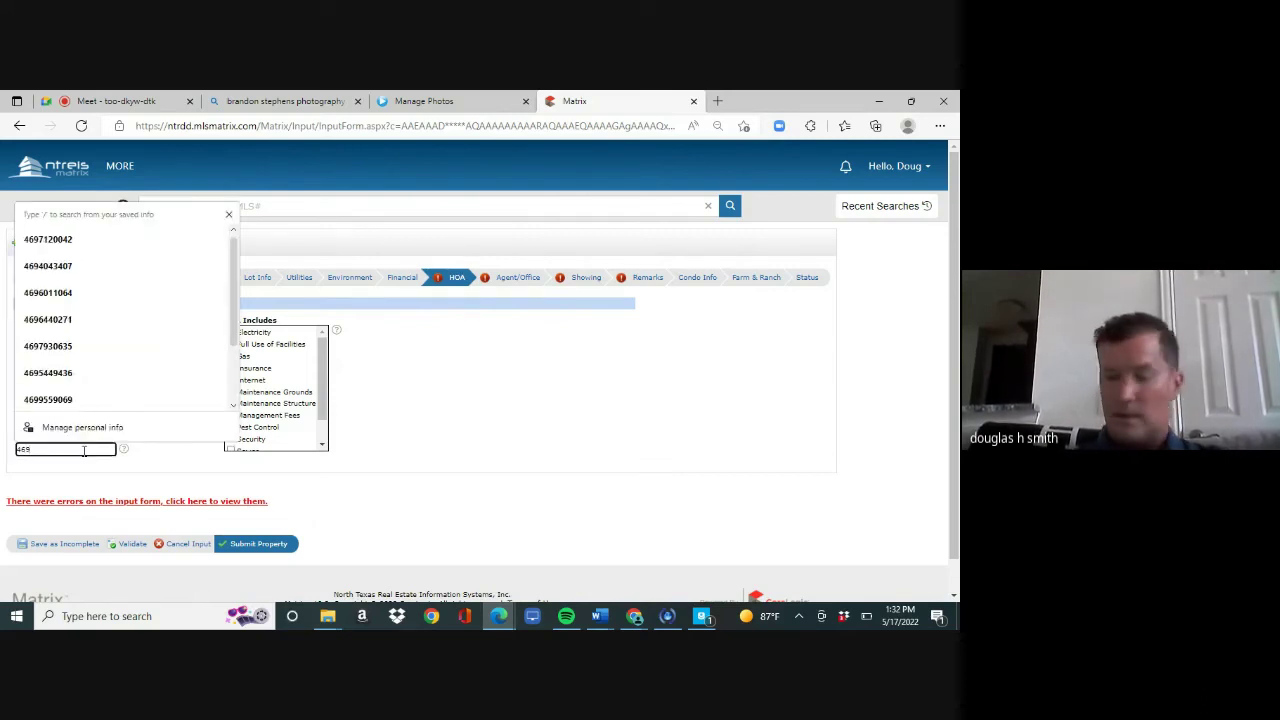
type("522")
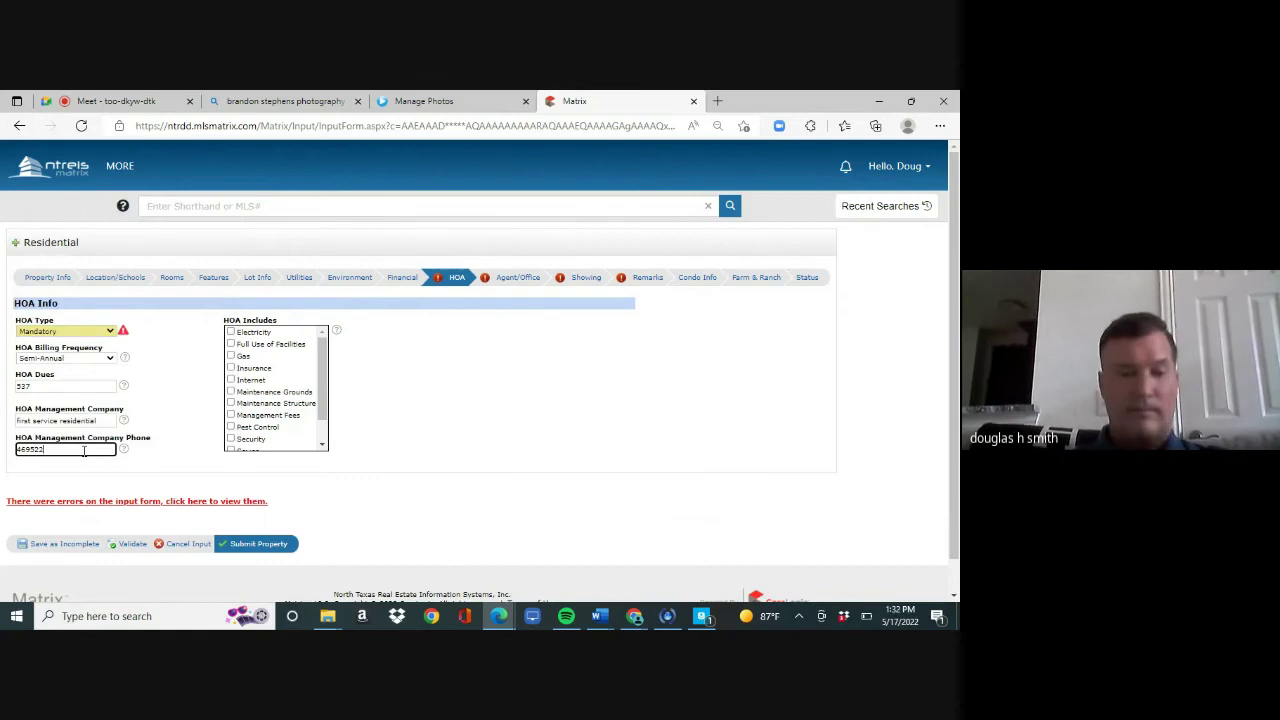
type("0")
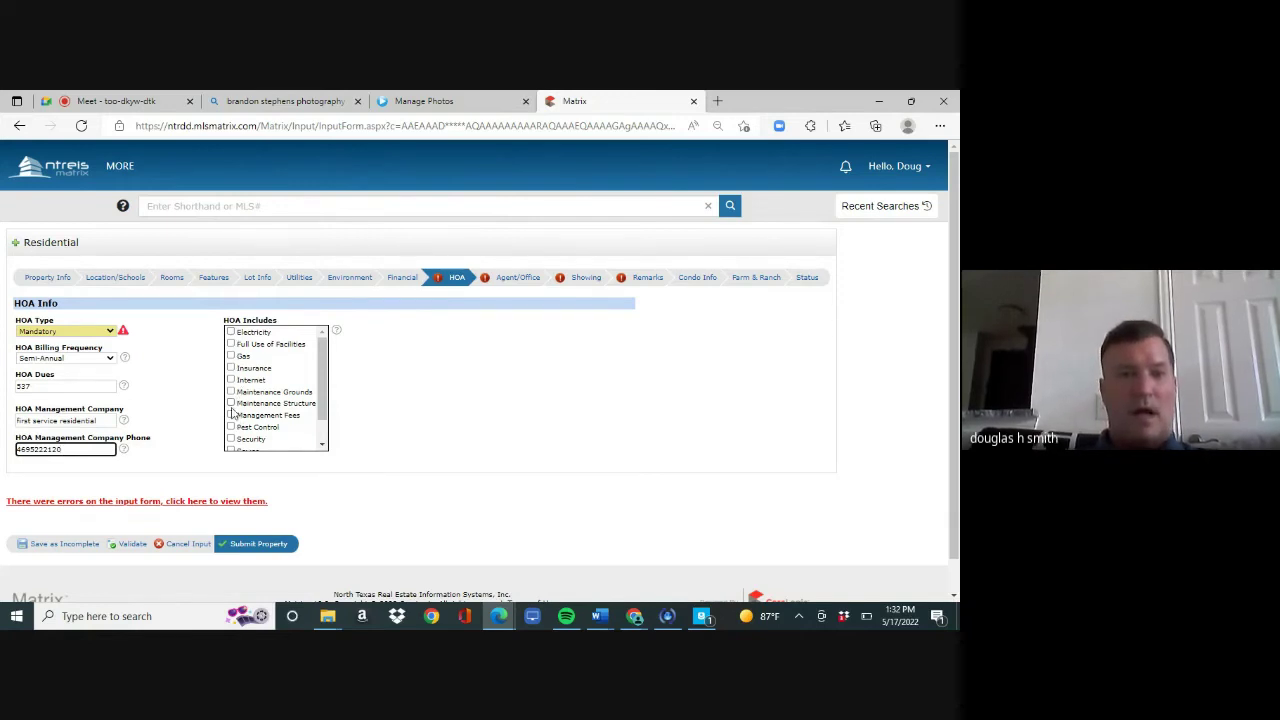
Step: Tick Full Use of Facilities and save the HOA details
left_click(231, 344)
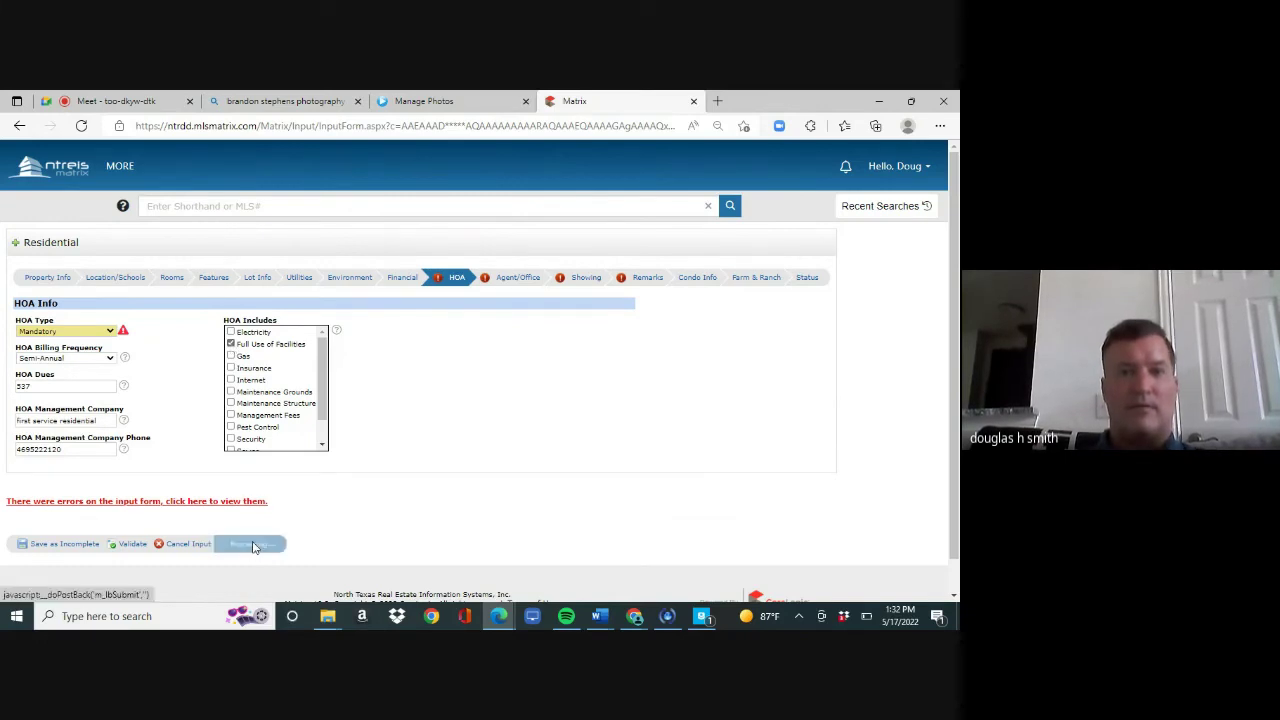
left_click(253, 547)
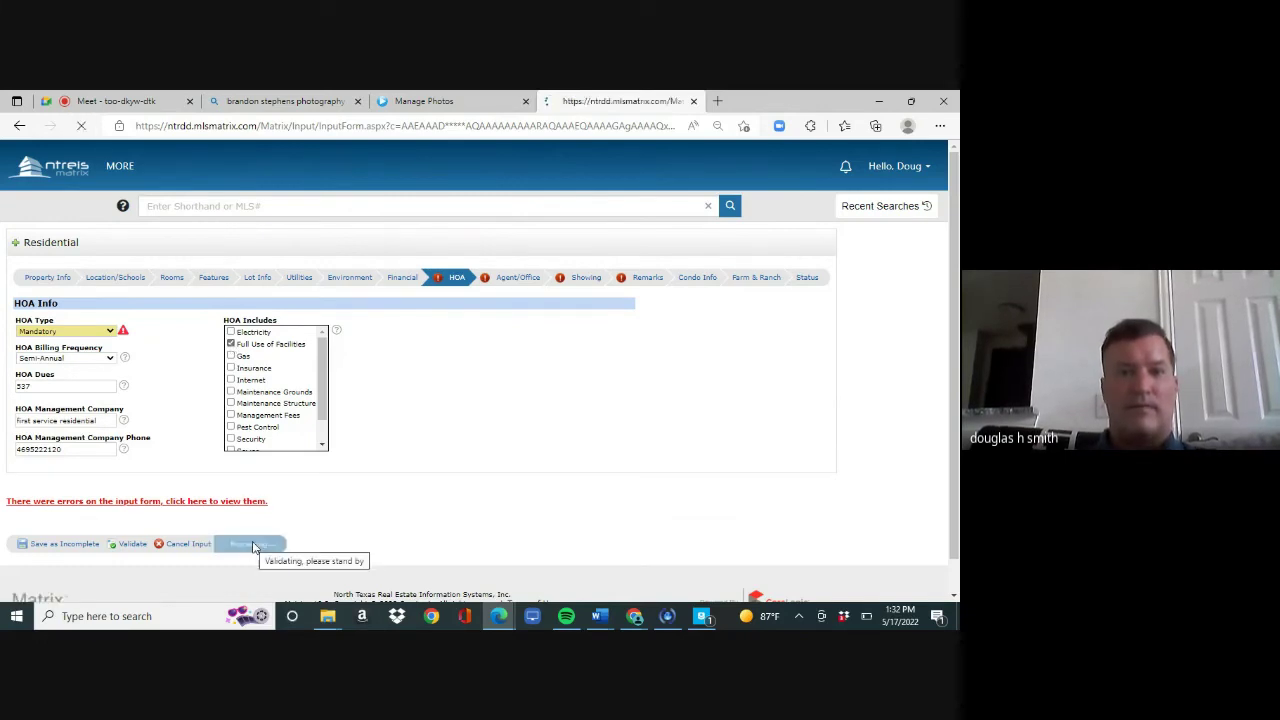
left_click(503, 280)
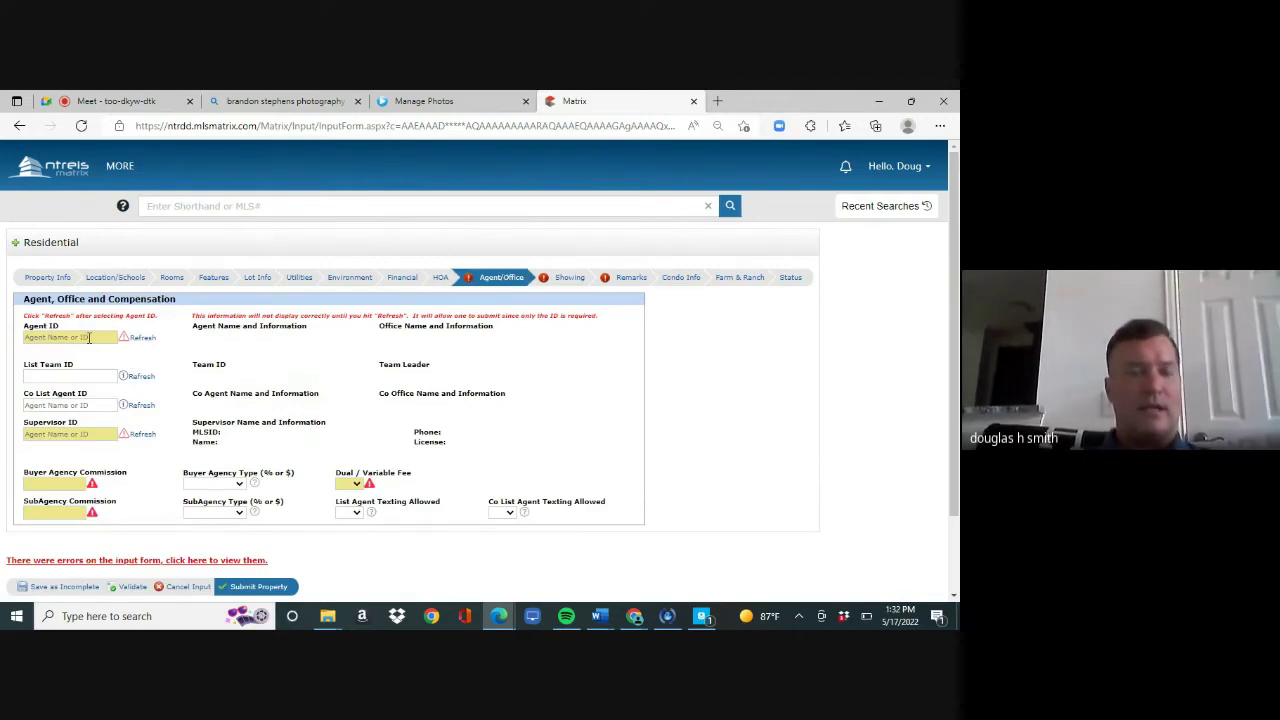
Step: Enter the listing agent's ID and pick the matching agent suggestion
left_click(89, 337)
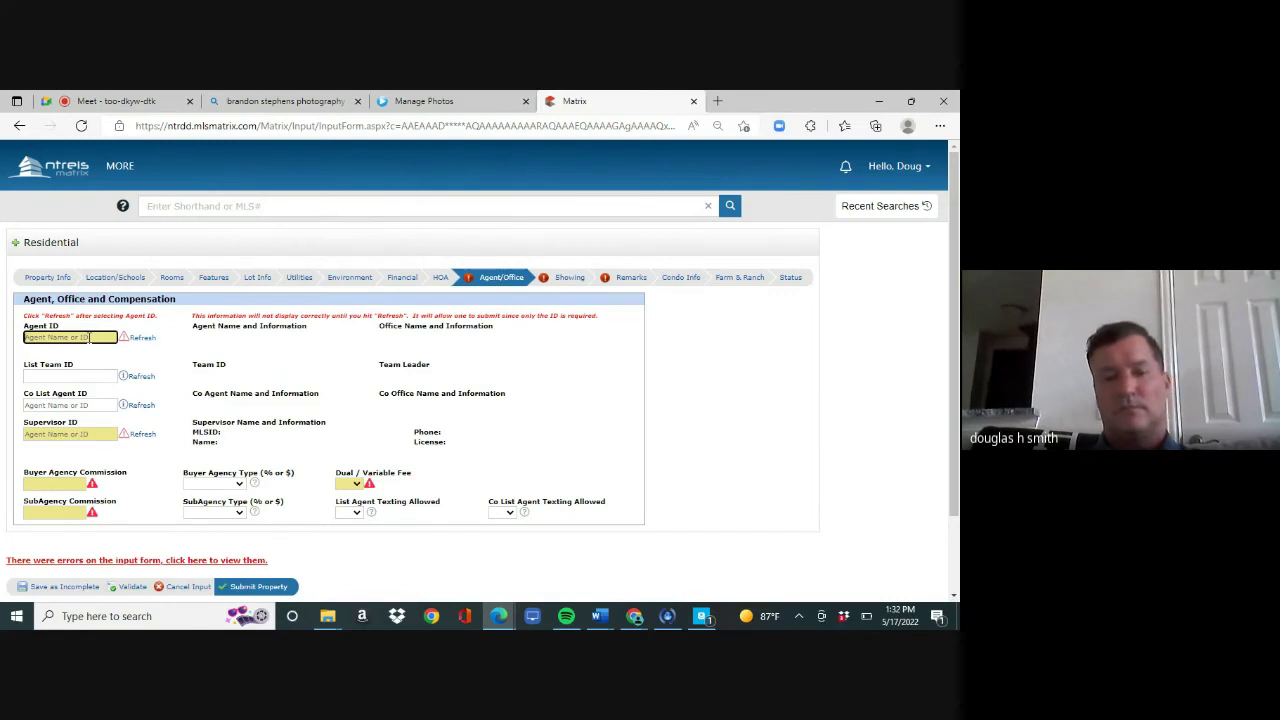
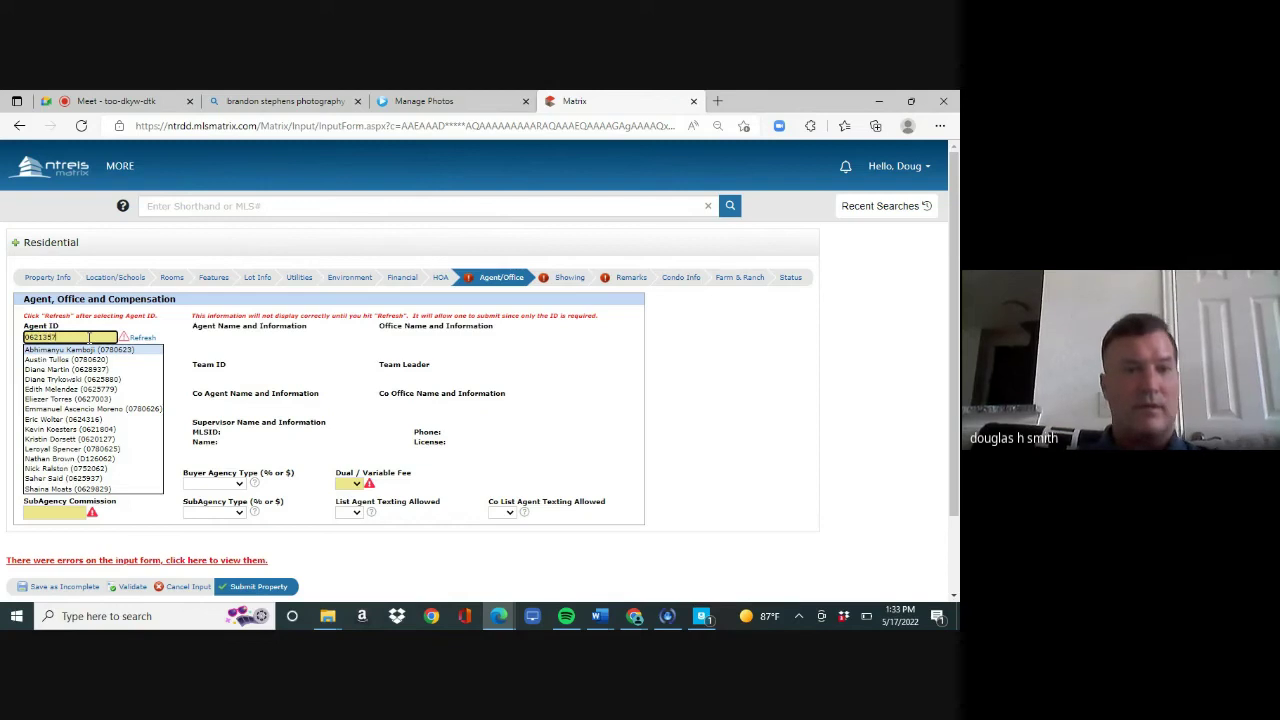
left_click(88, 350)
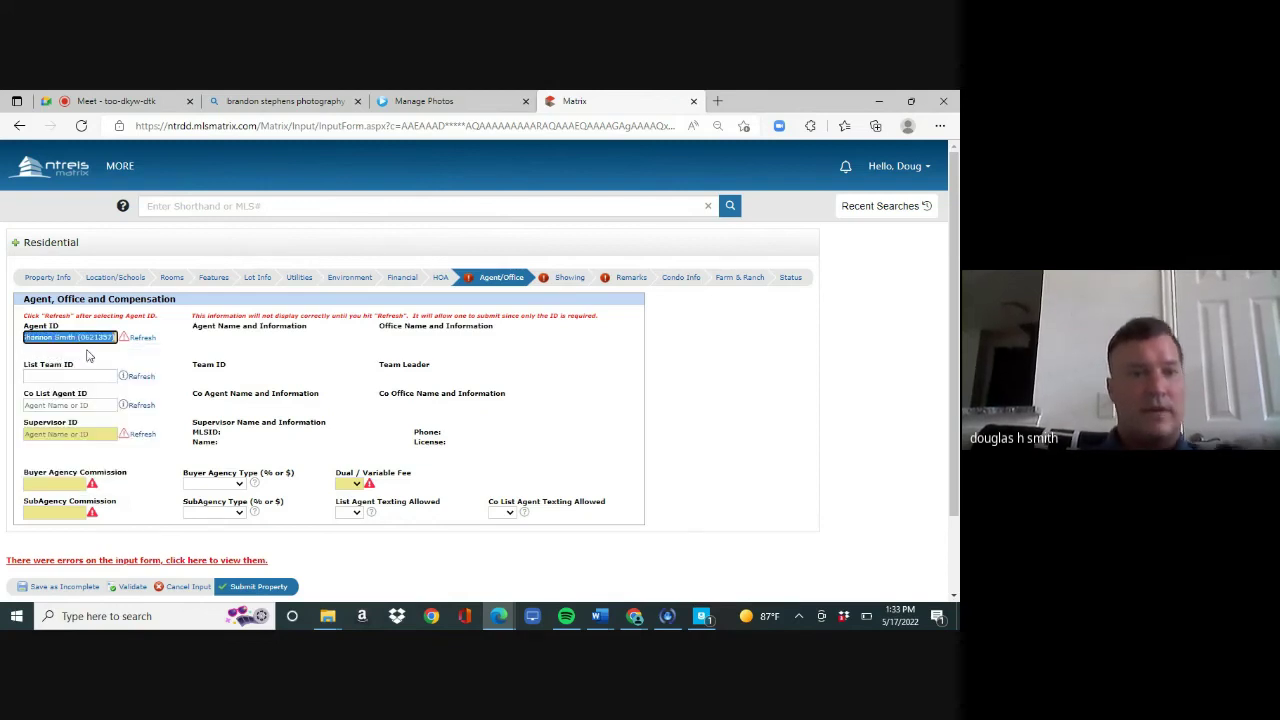
Step: Replace the wrong supervisor entry with the supervisor's ID and select the matching record
left_click(86, 433)
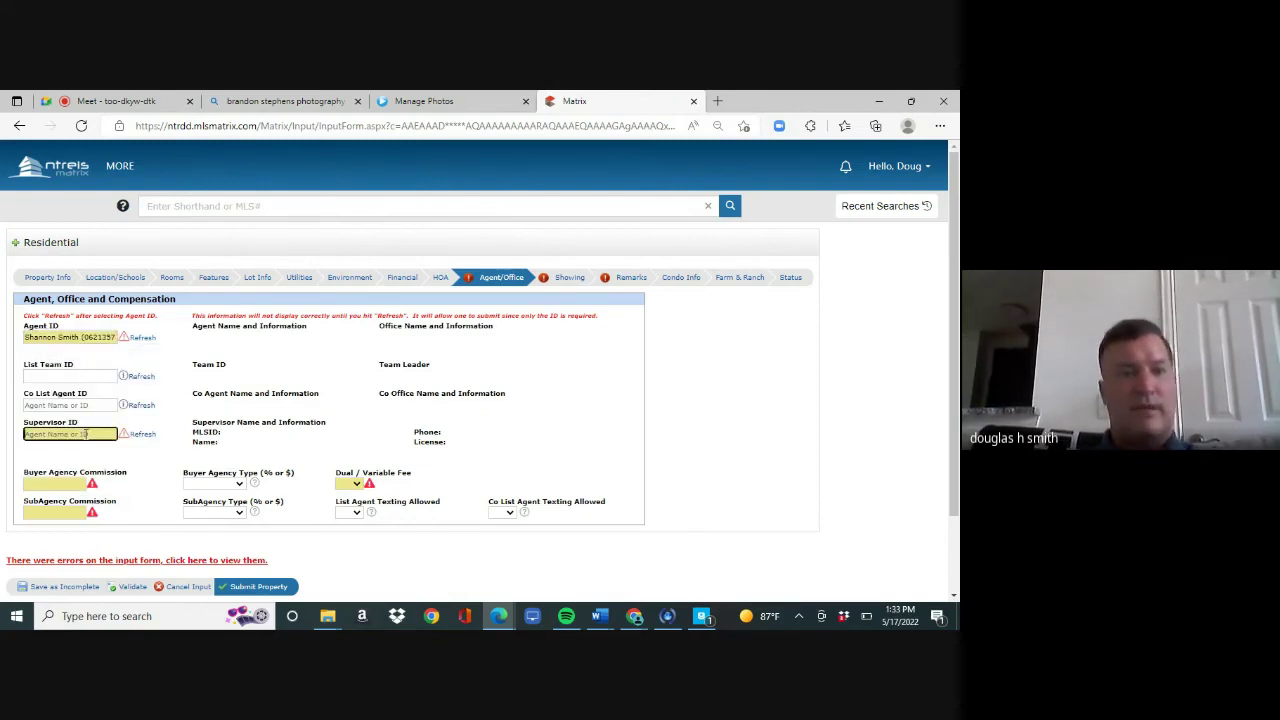
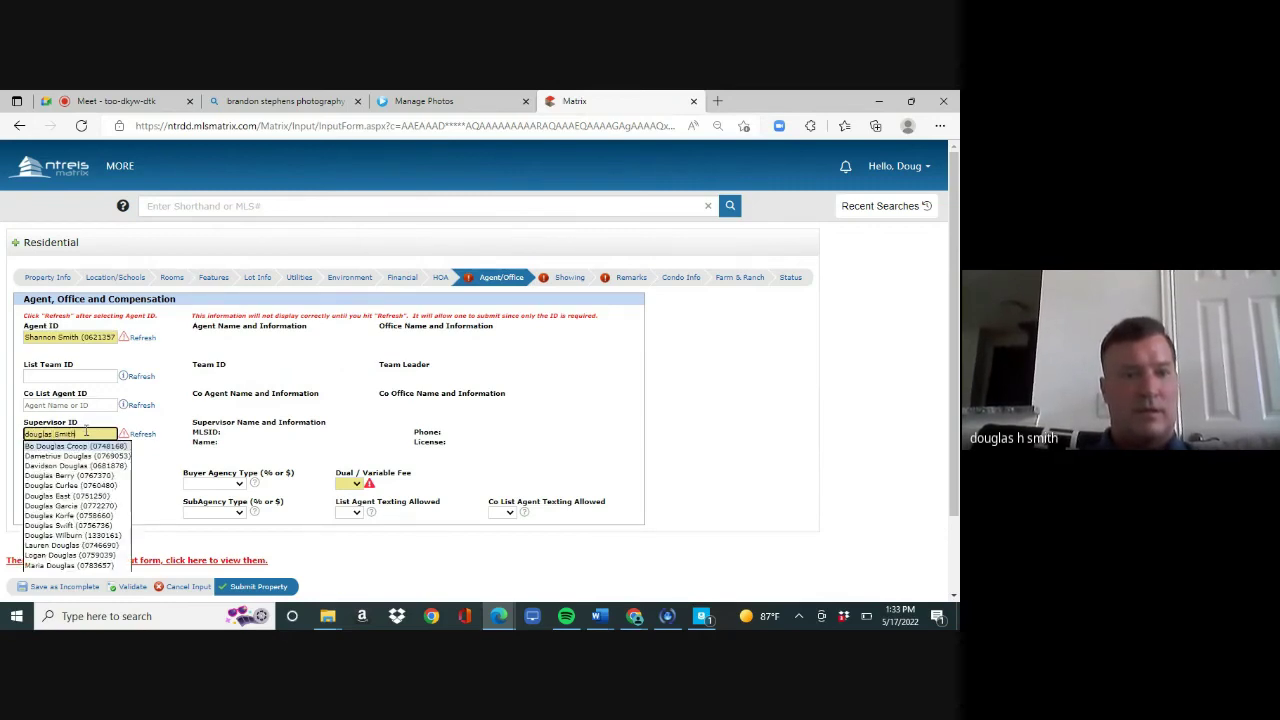
key("Return")
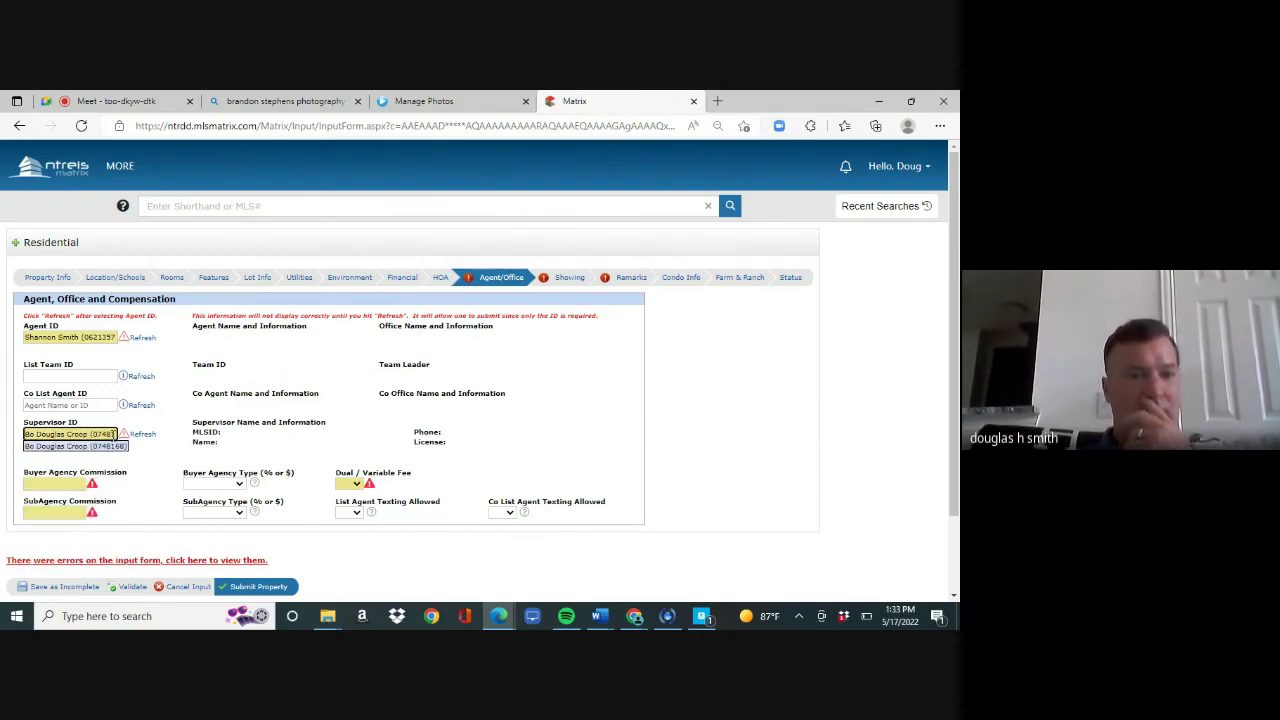
left_click(113, 433)
key("BackSpace")
key("BackSpace")
key("BackSpace")
key("BackSpace")
key("BackSpace")
key("BackSpace")
key("BackSpace")
key("BackSpace")
key("BackSpace")
key("BackSpace")
key("BackSpace")
key("BackSpace")
key("BackSpace")
key("BackSpace")
key("BackSpace")
key("BackSpace")
key("BackSpace")
key("BackSpace")
key("BackSpace")
key("BackSpace")
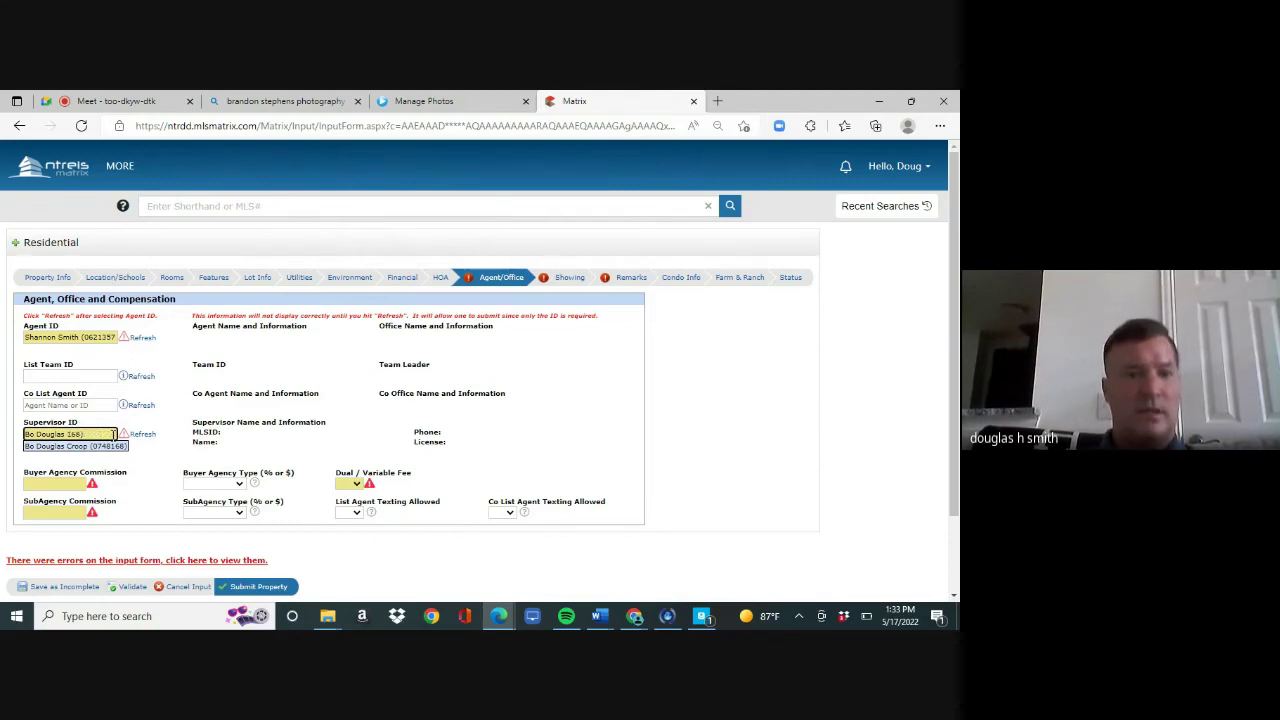
key("BackSpace")
key("BackSpace")
key("BackSpace")
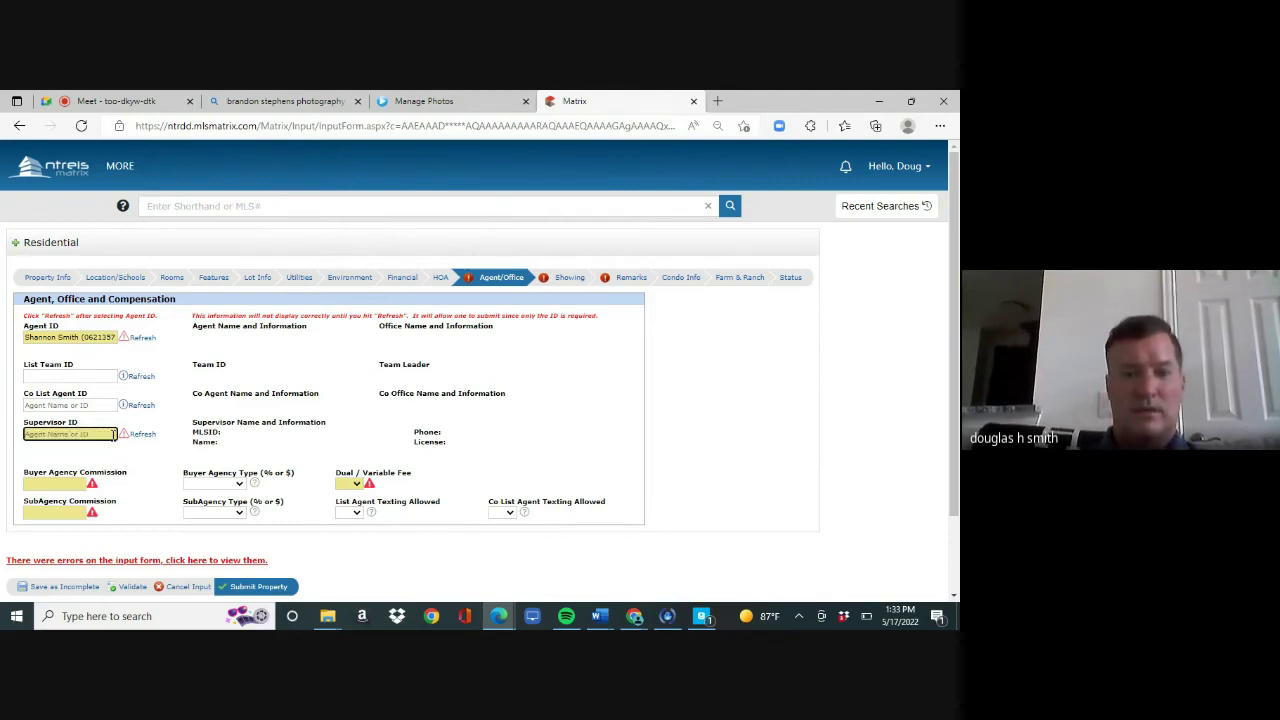
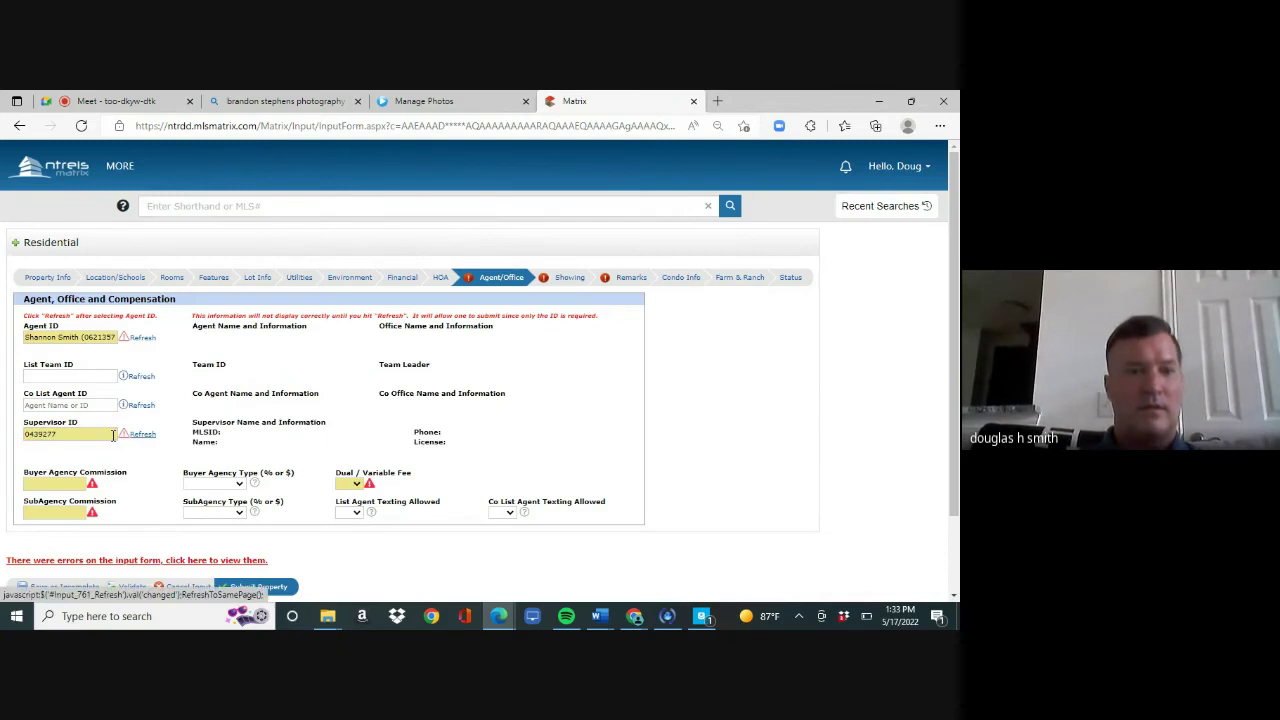
key("Tab")
left_click(96, 446)
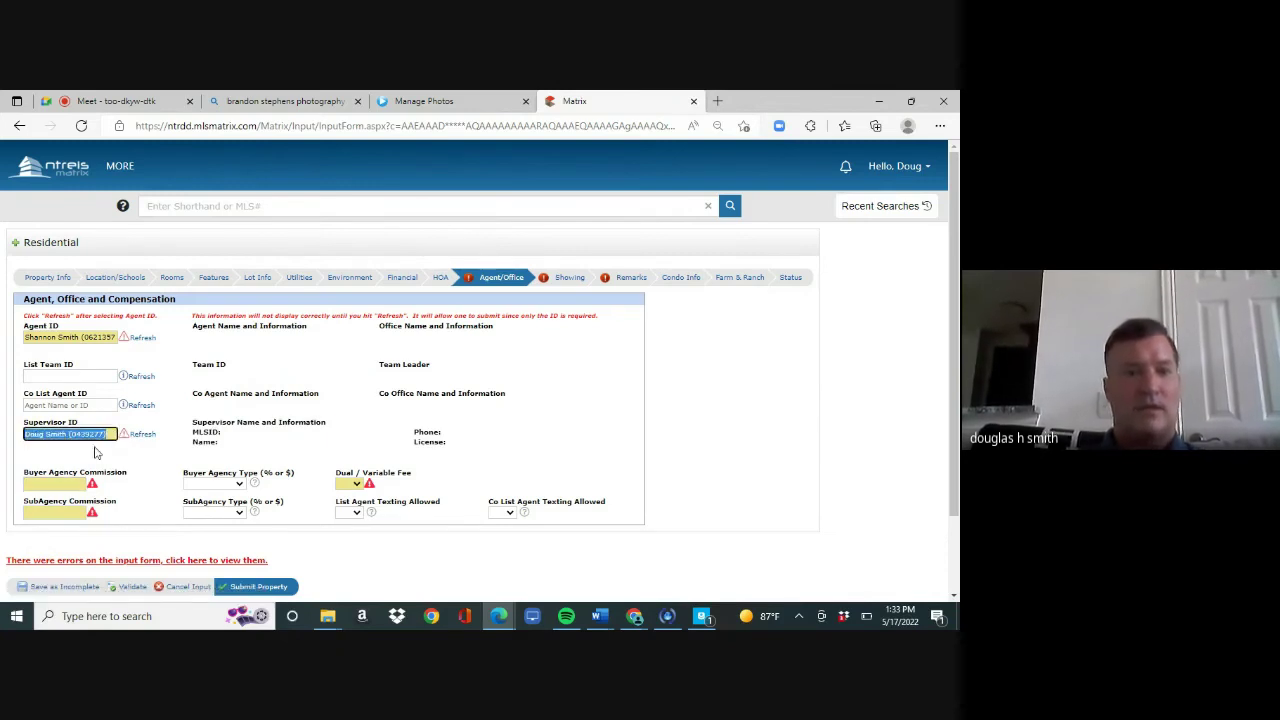
left_click(67, 483)
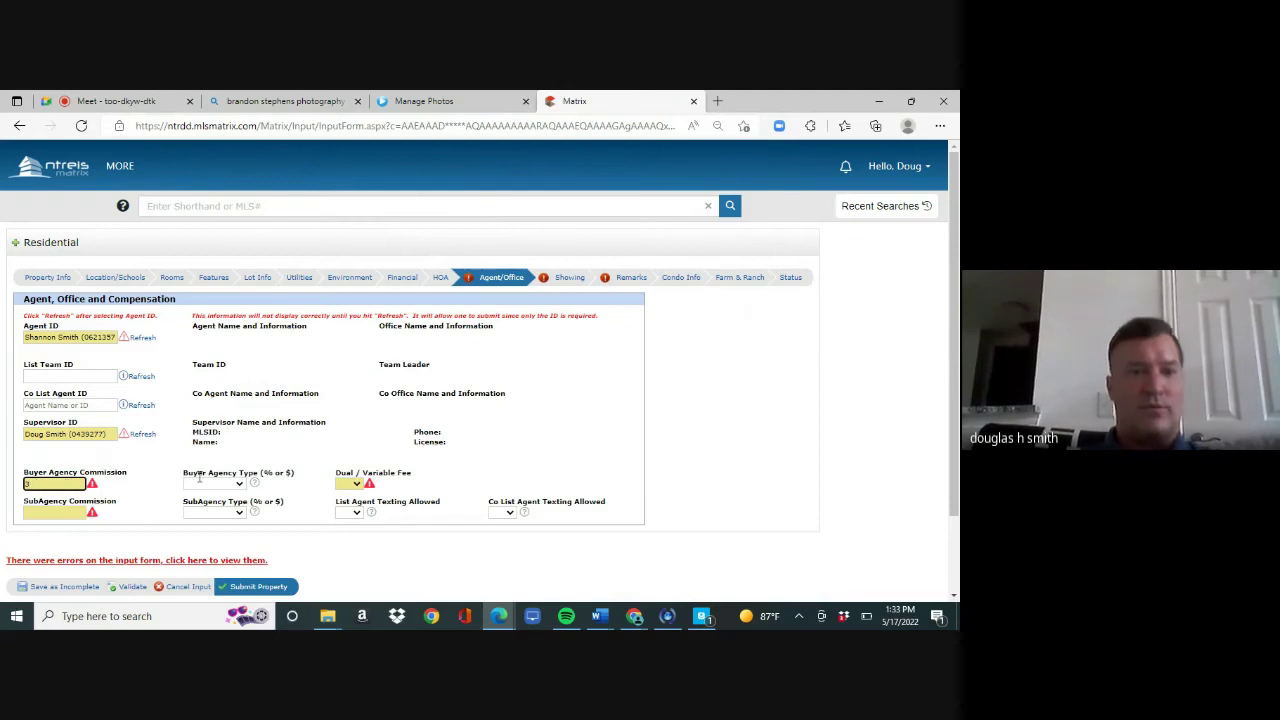
Step: Set buyer agency commission to 3 %, subagency to 0 %, and Dual/Variable Fee to No
type("3")
left_click(232, 484)
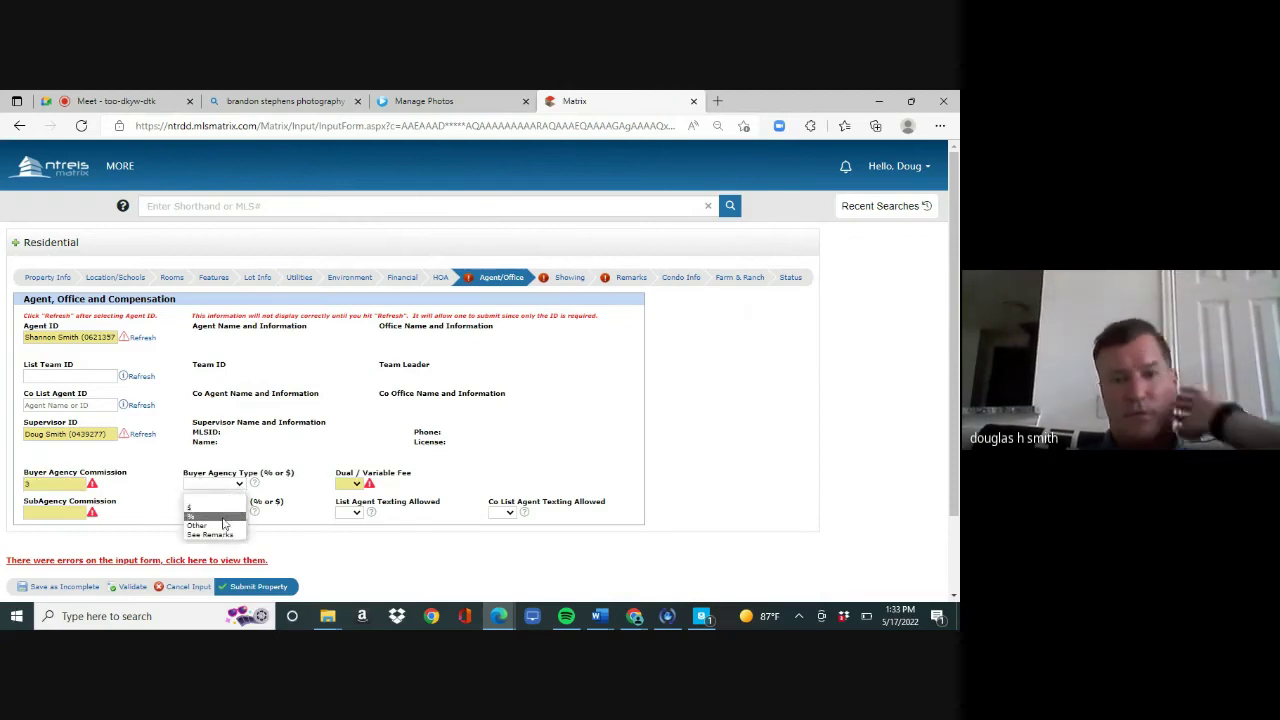
left_click(222, 517)
left_click(67, 513)
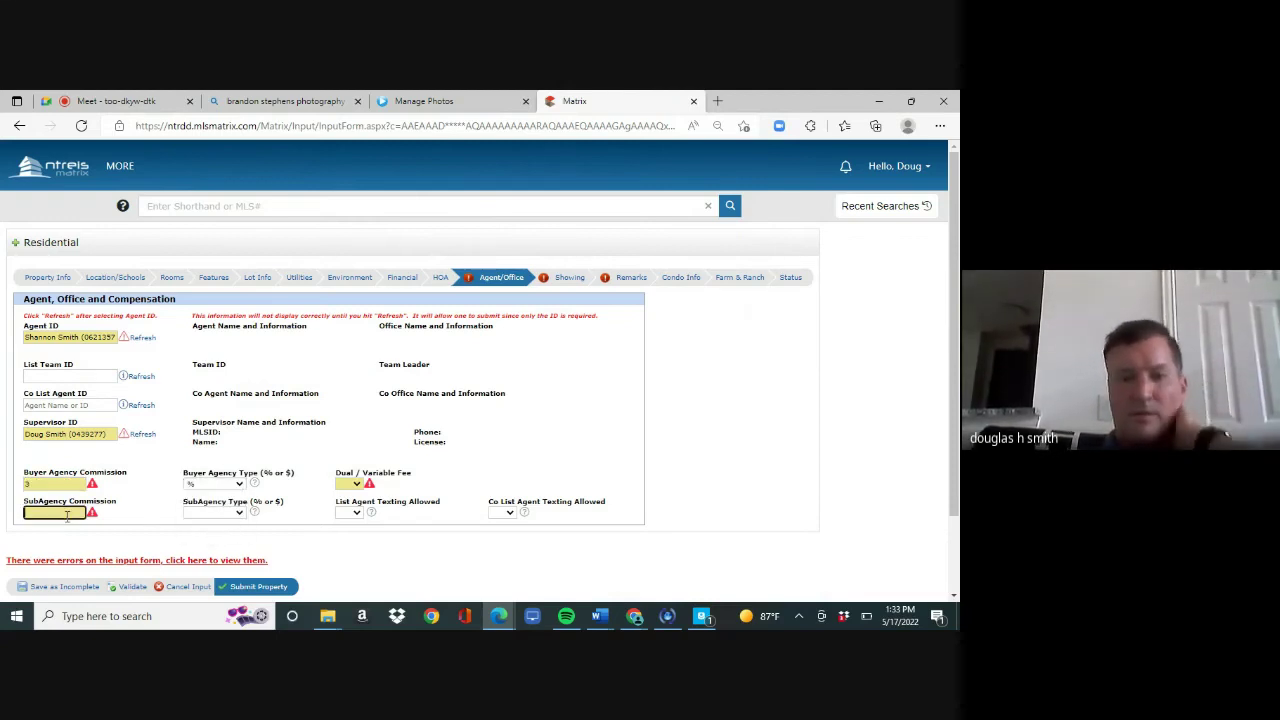
type("3")
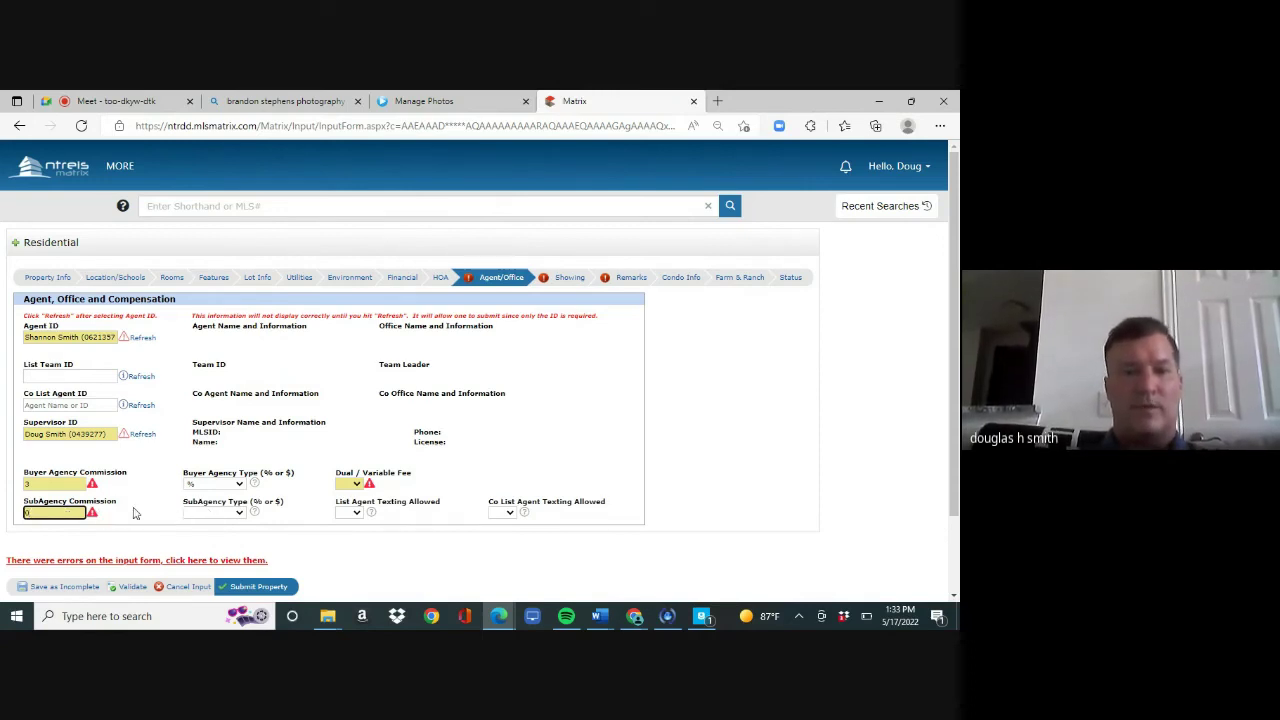
left_click(239, 516)
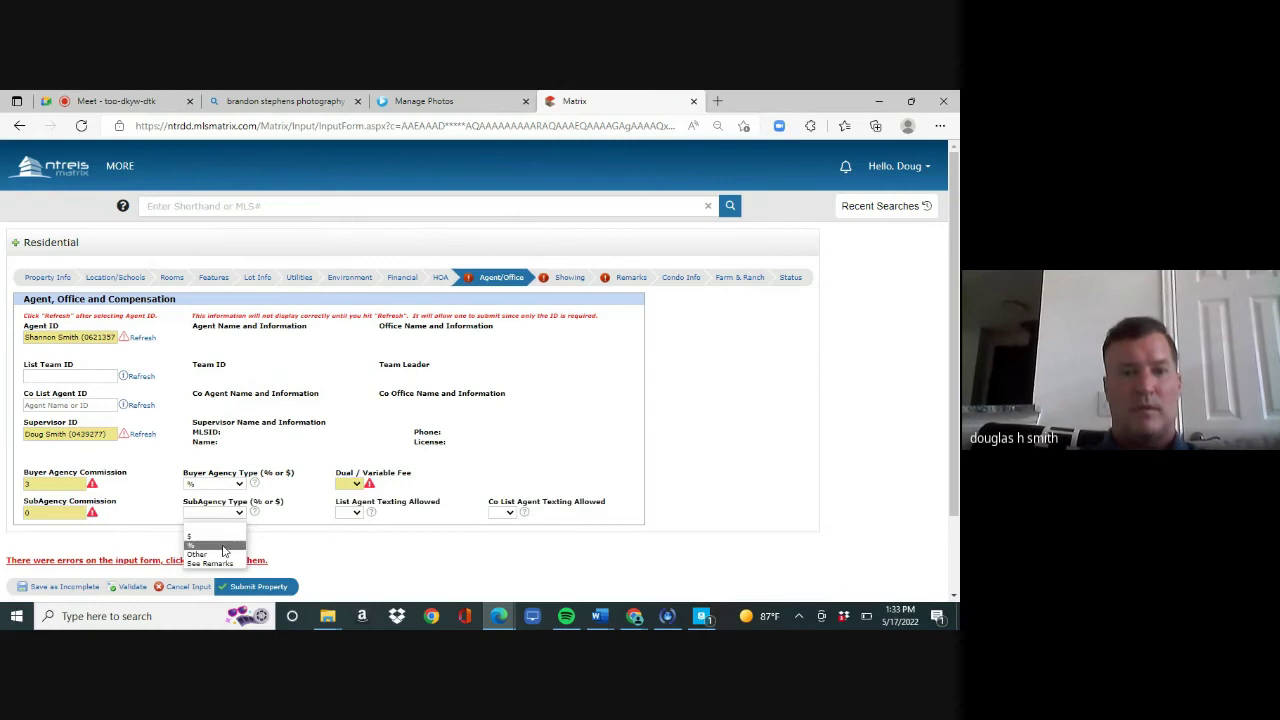
left_click(226, 546)
left_click(361, 486)
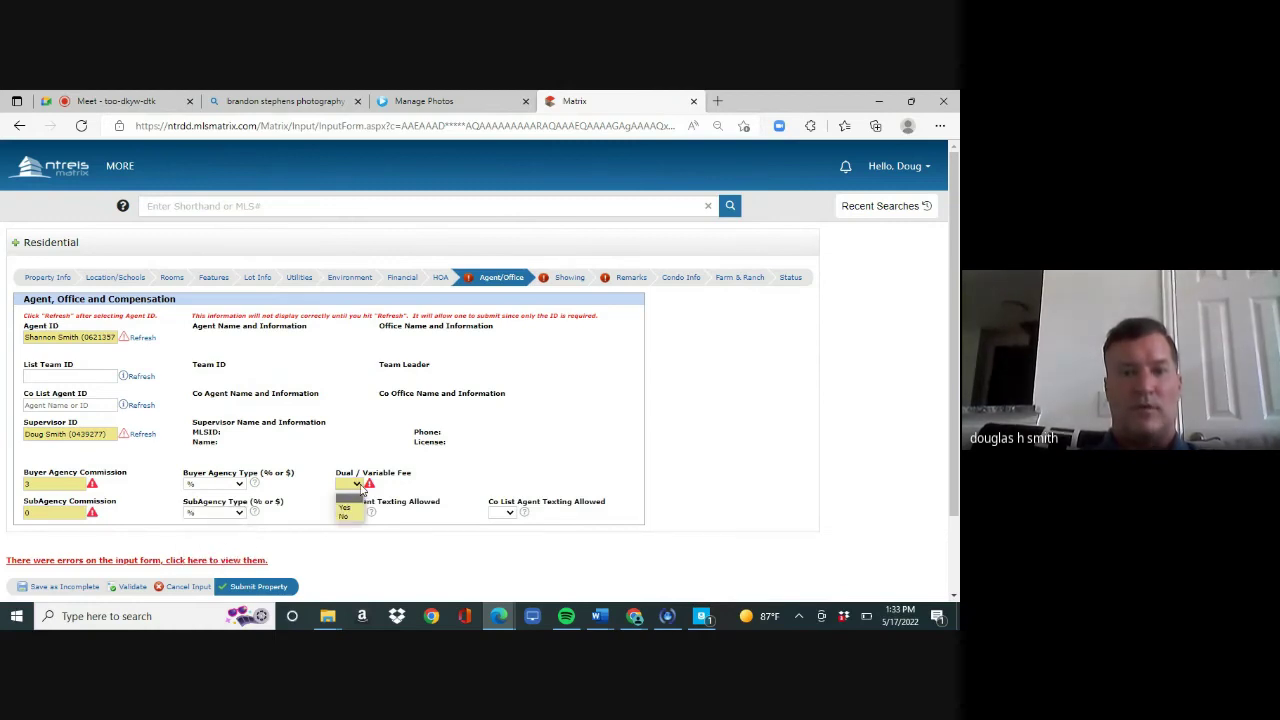
left_click(350, 524)
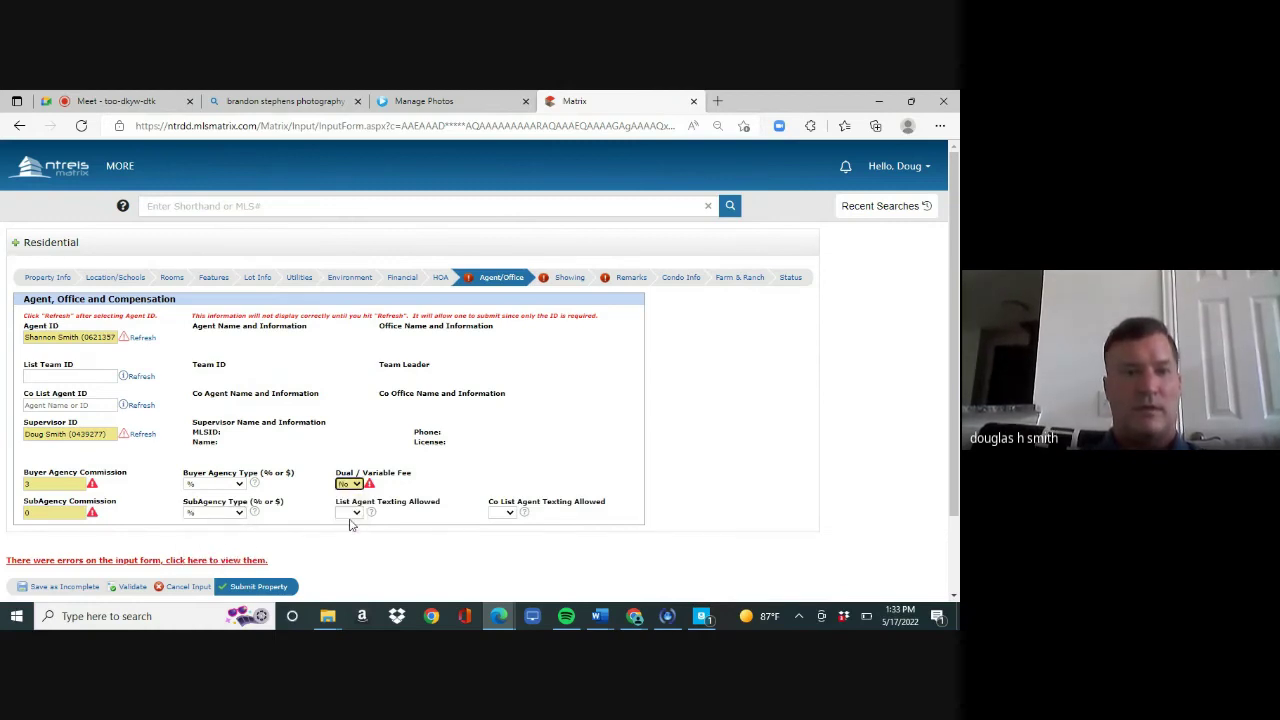
Step: Add the co-listing agent by ID and refresh the agent and office details
left_click(97, 404)
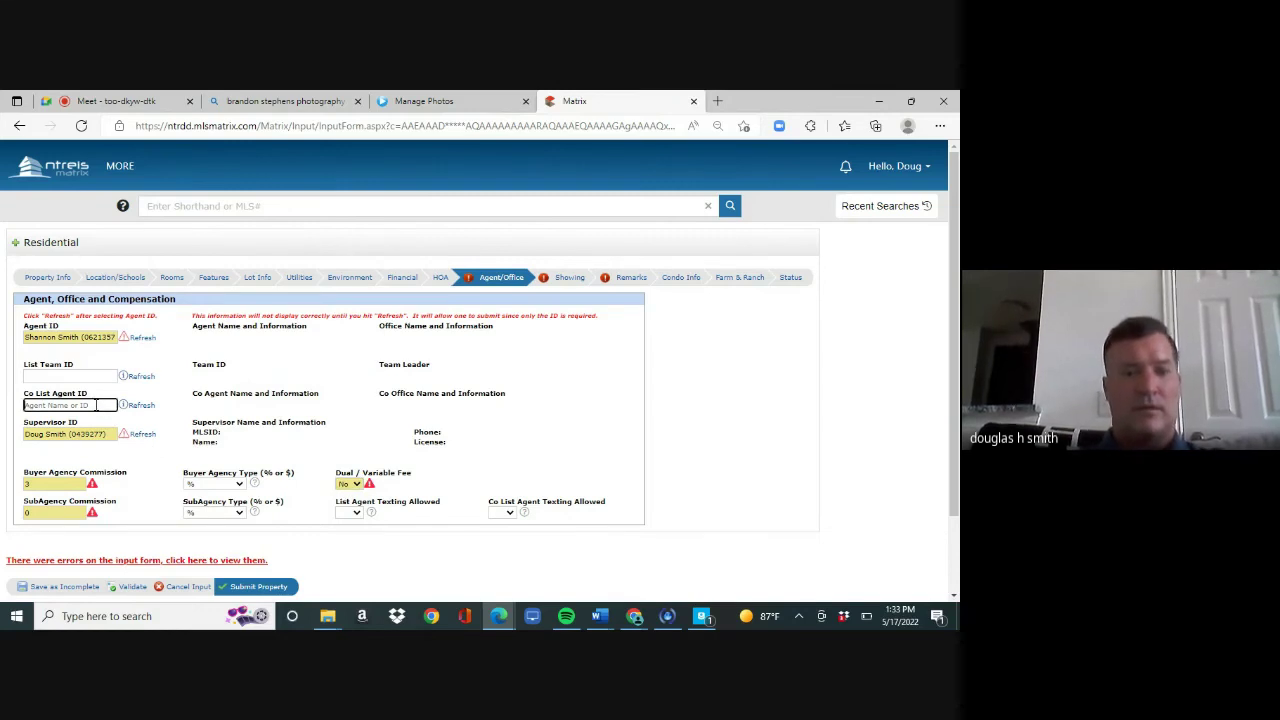
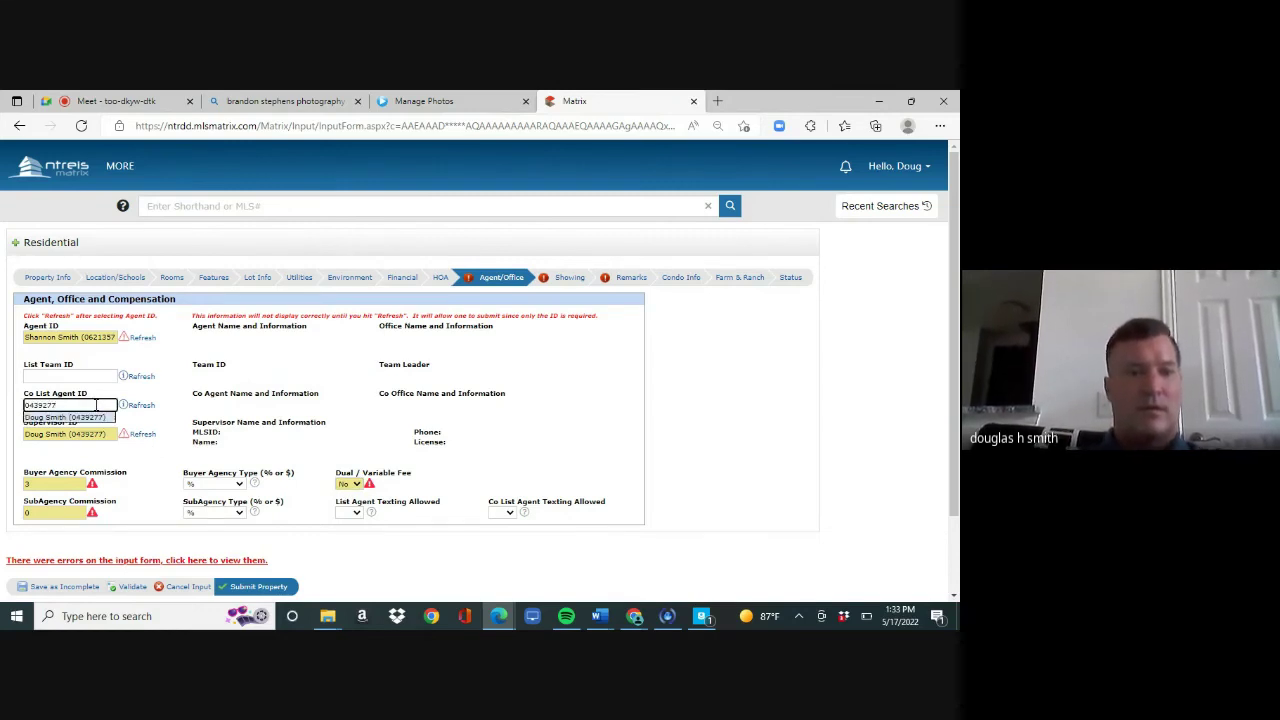
left_click(96, 417)
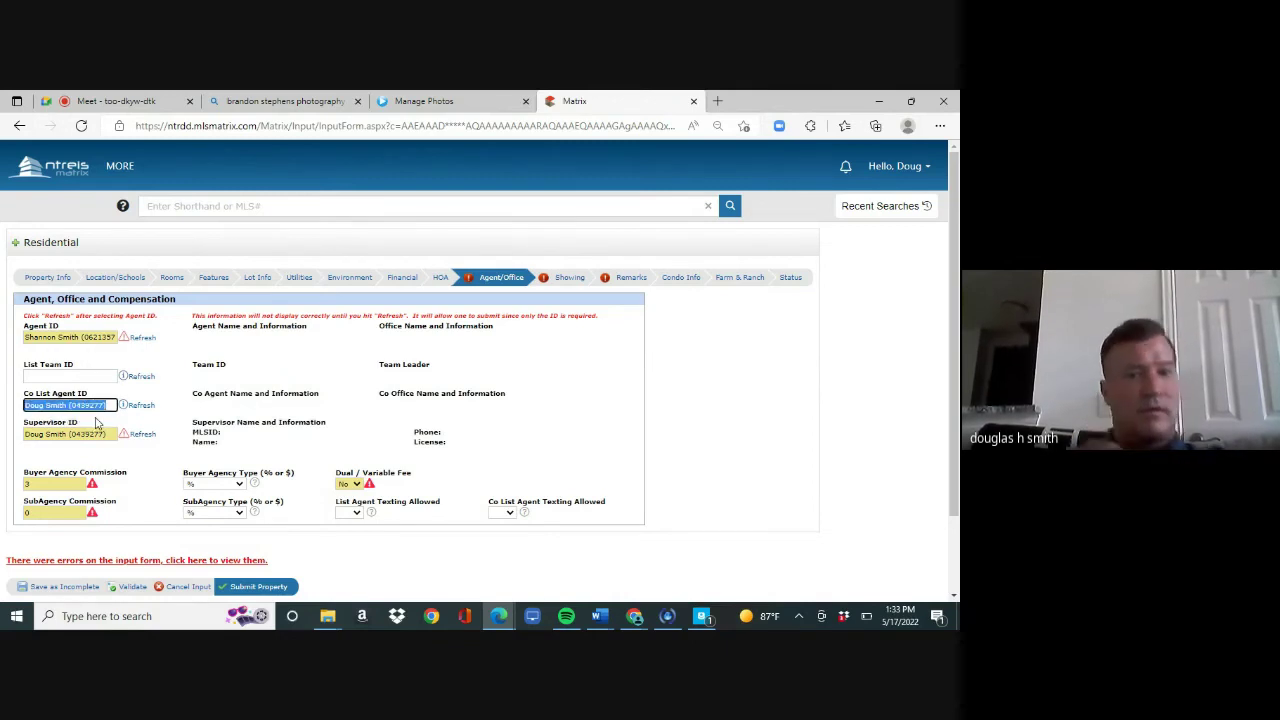
left_click(259, 589)
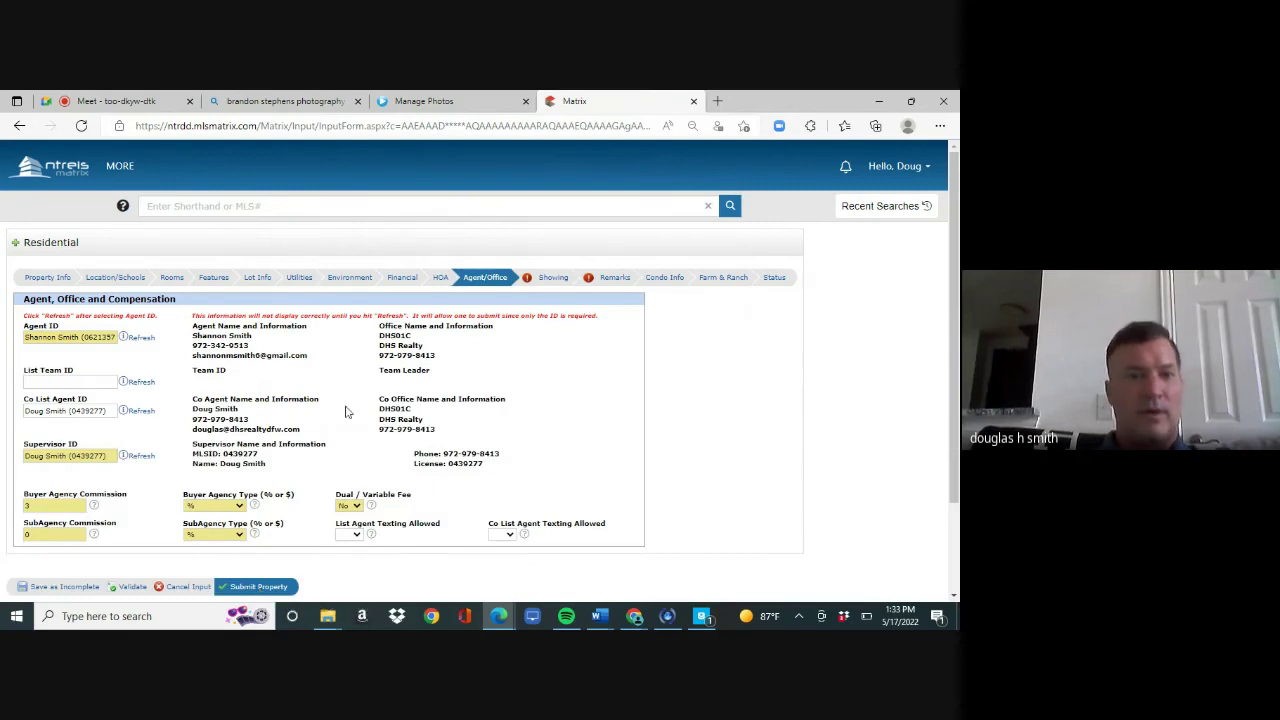
Step: On the Showing section, set Showing Attended to No
left_click(550, 278)
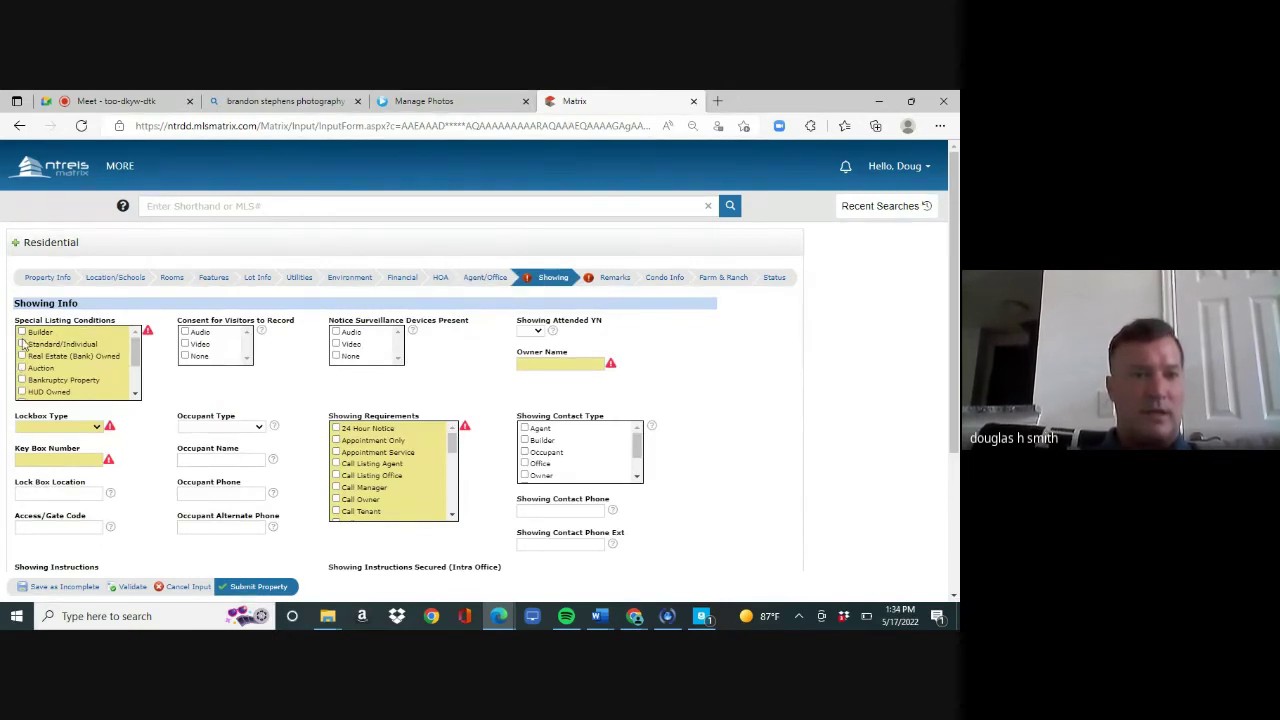
left_click_drag(135, 352, 136, 390)
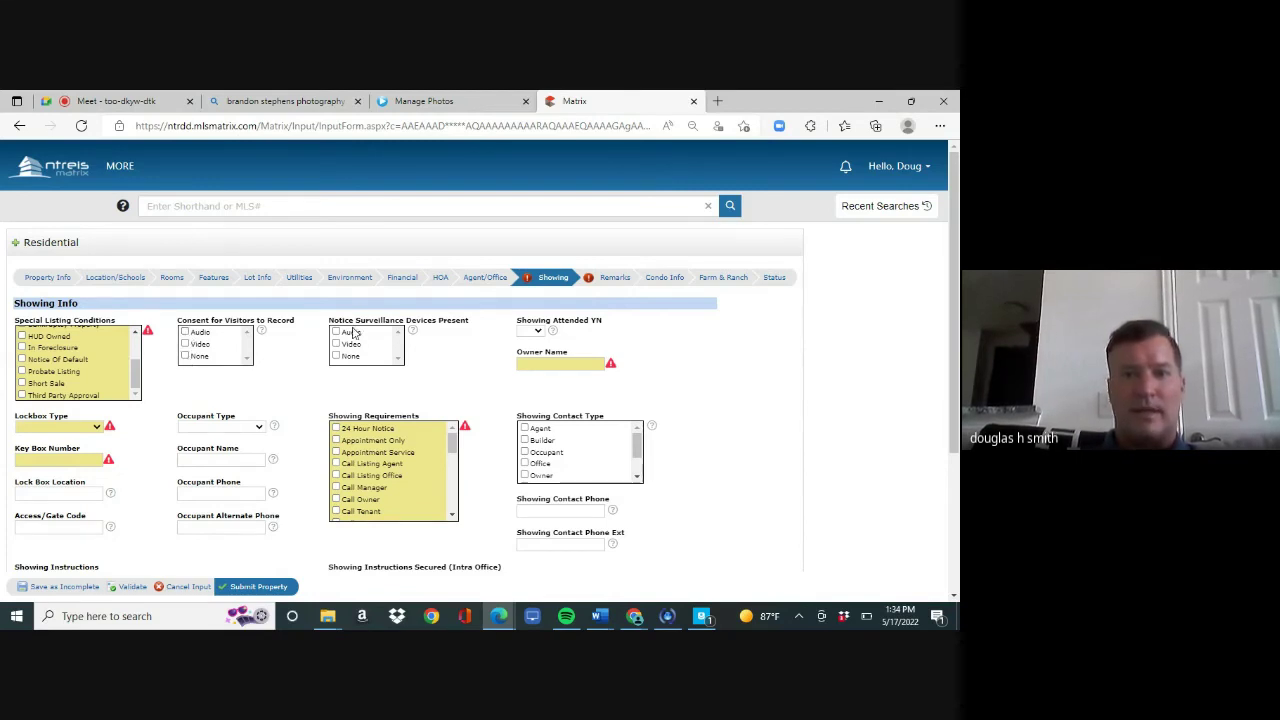
left_click(539, 333)
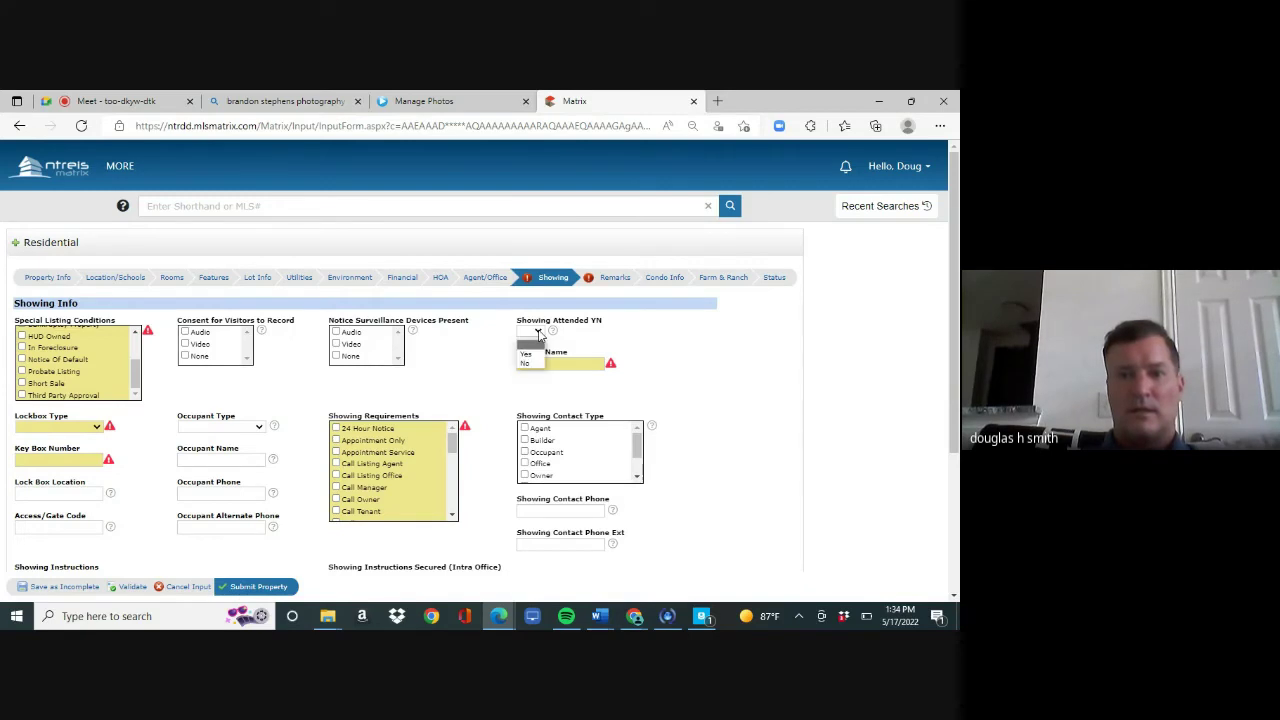
left_click(530, 354)
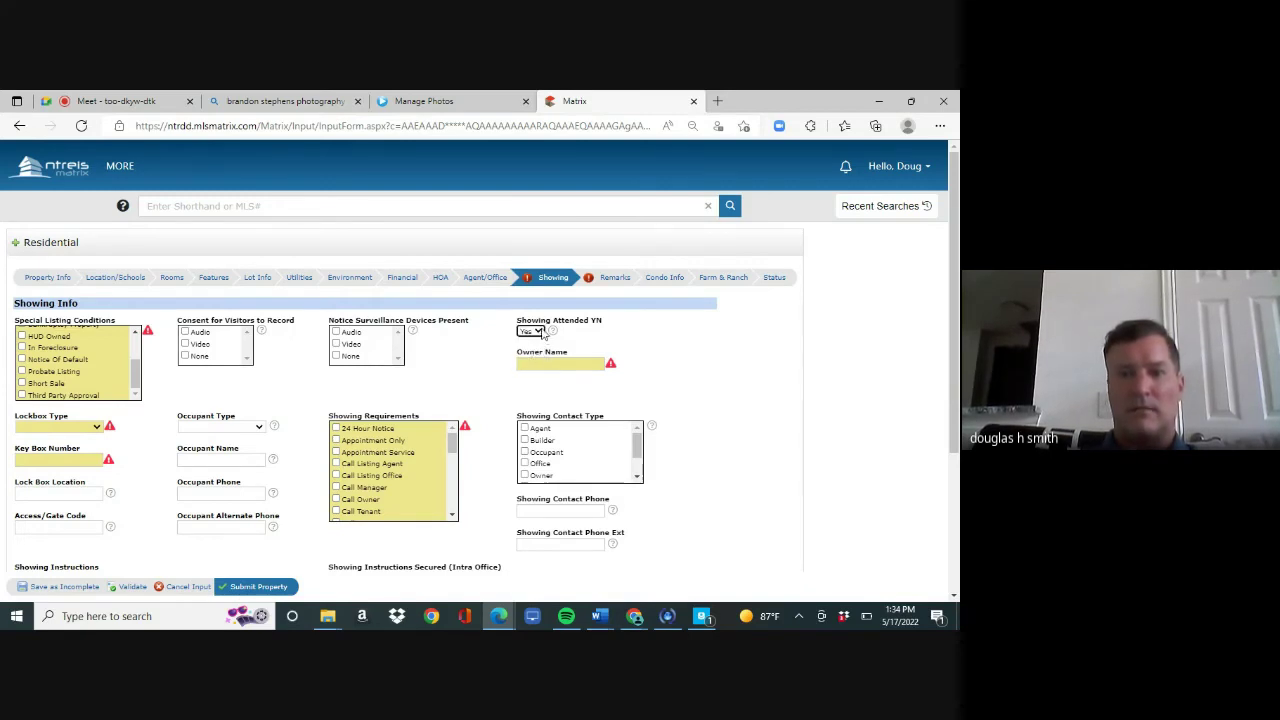
left_click(538, 332)
left_click(530, 364)
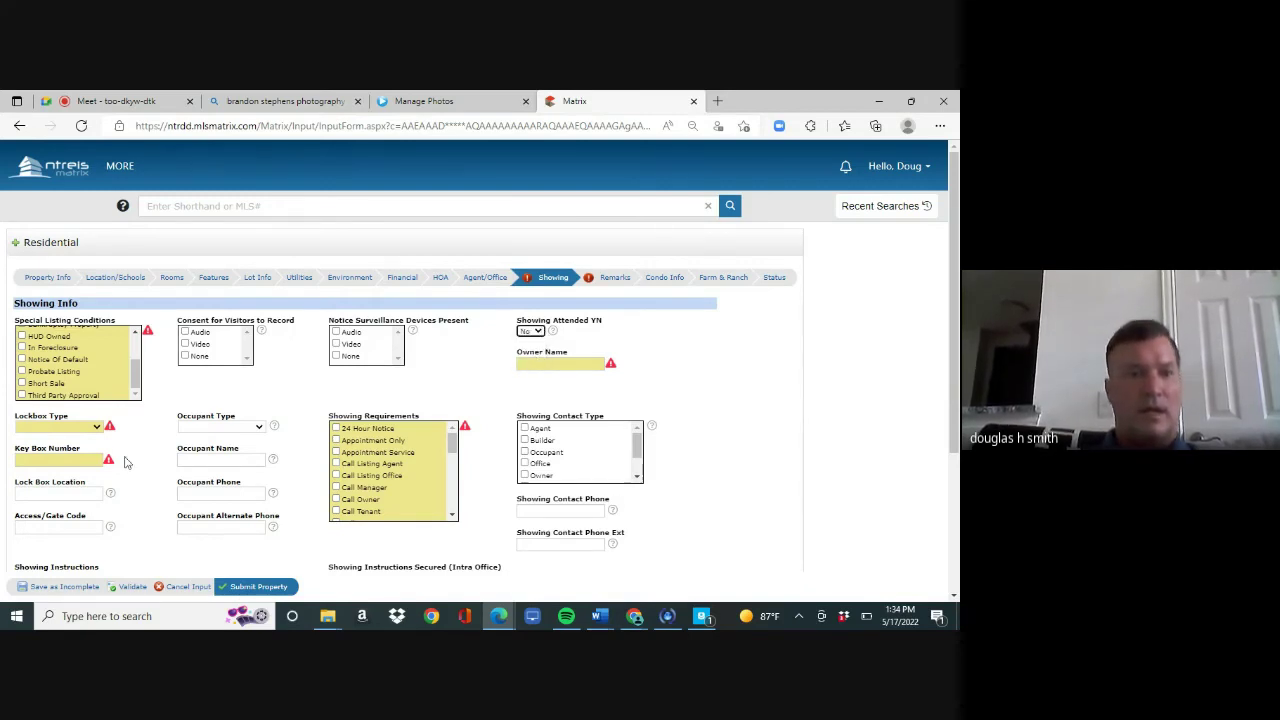
Step: Set lockbox type Blue BT LE, key box 12345, and require appointment-only showings
left_click(97, 427)
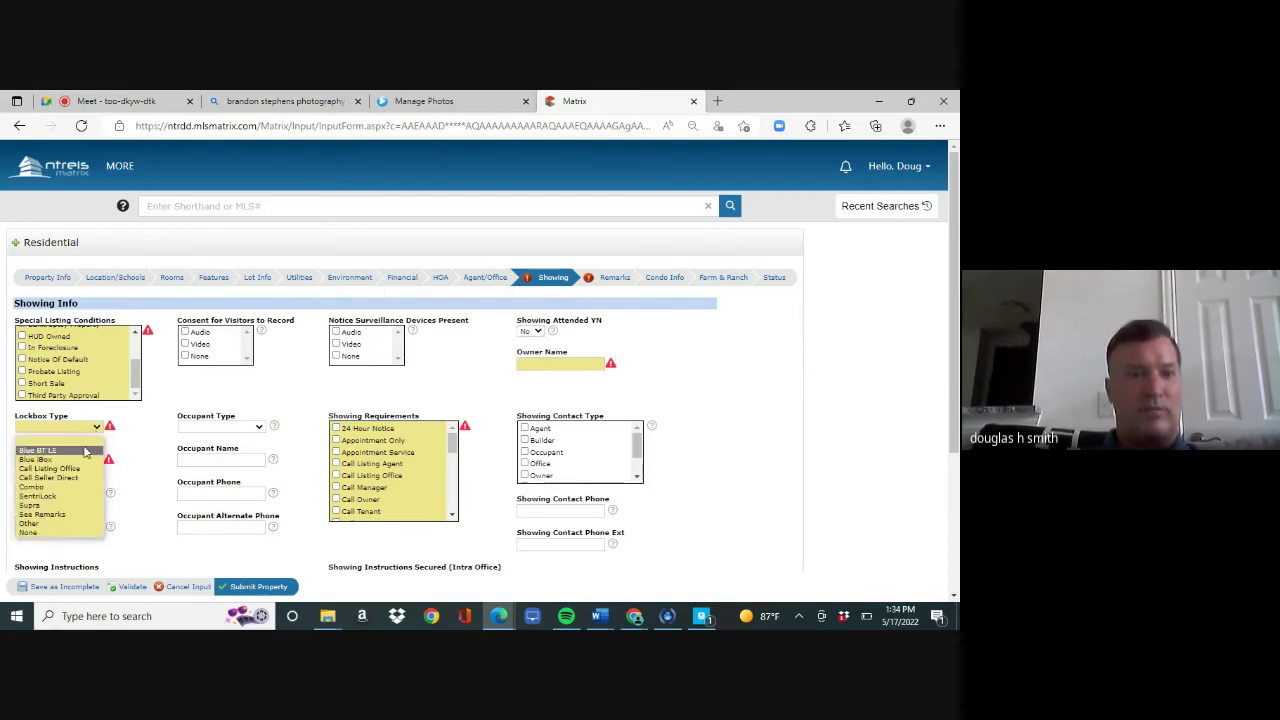
left_click(85, 452)
left_click(70, 460)
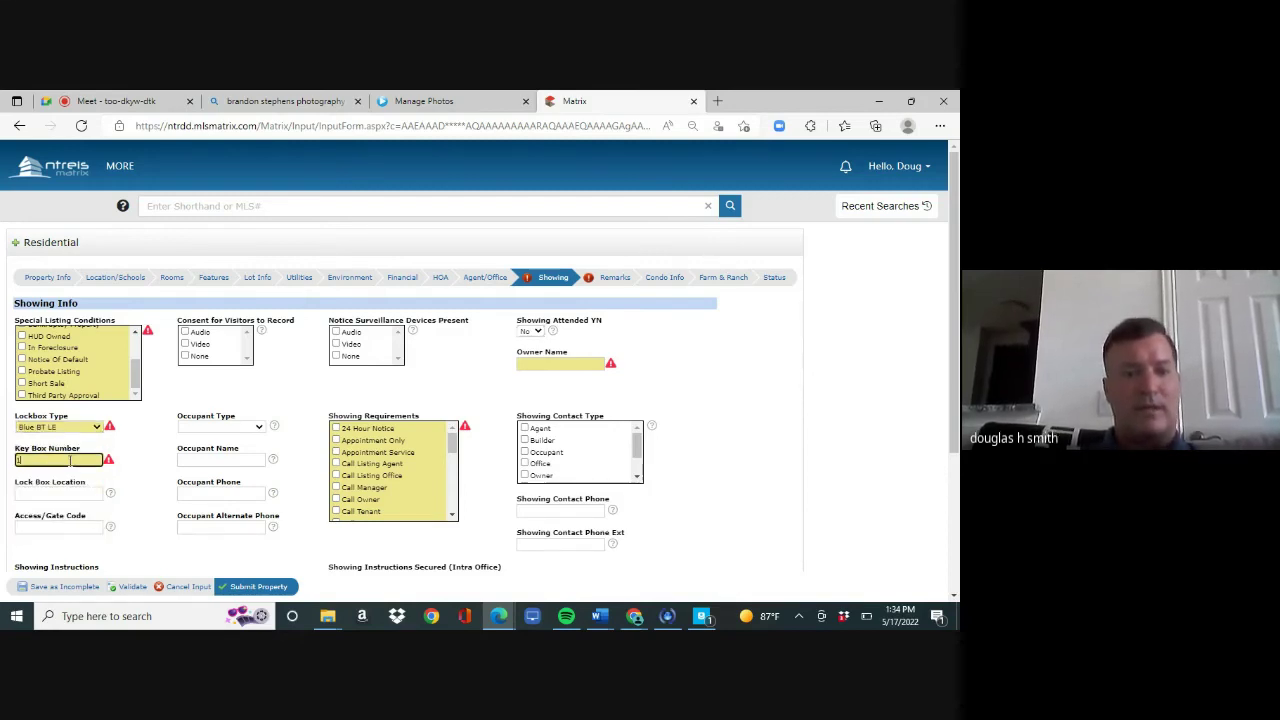
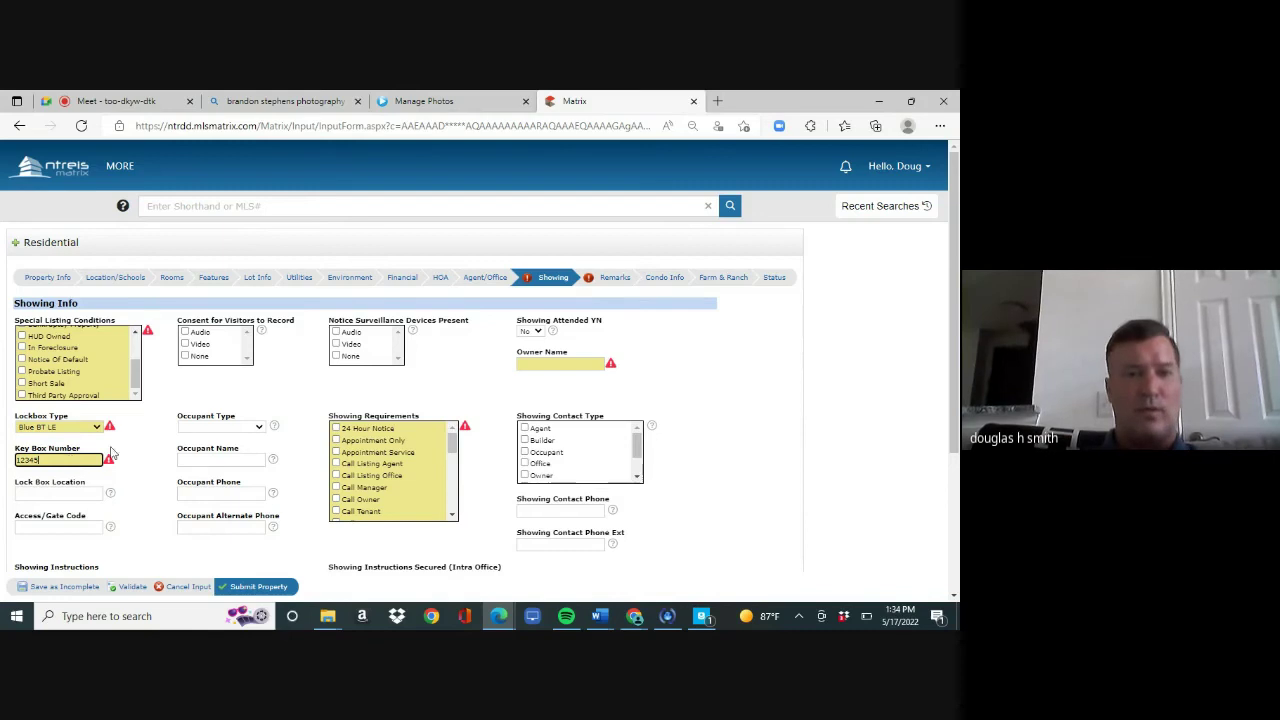
left_click(336, 440)
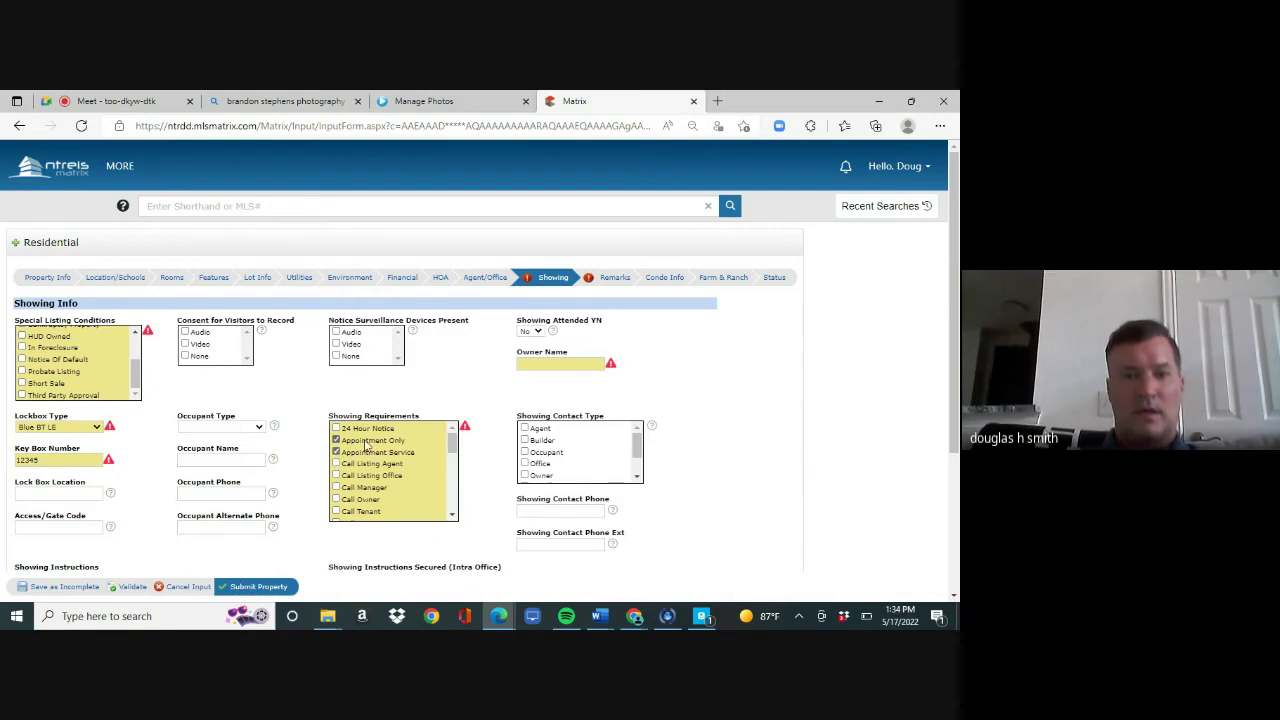
Step: Mark ShowingTime - CSS as the showing contact and enter the contact phone number
scroll(640, 446, "down", 1)
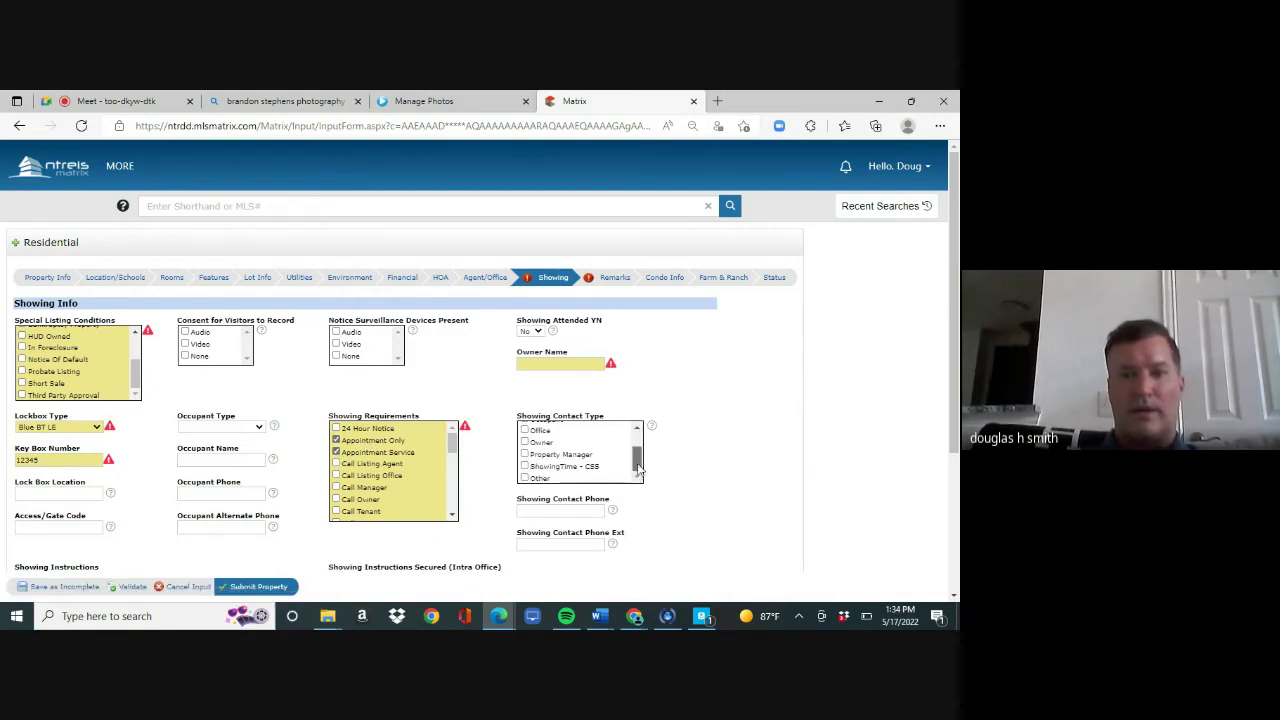
left_click(525, 467)
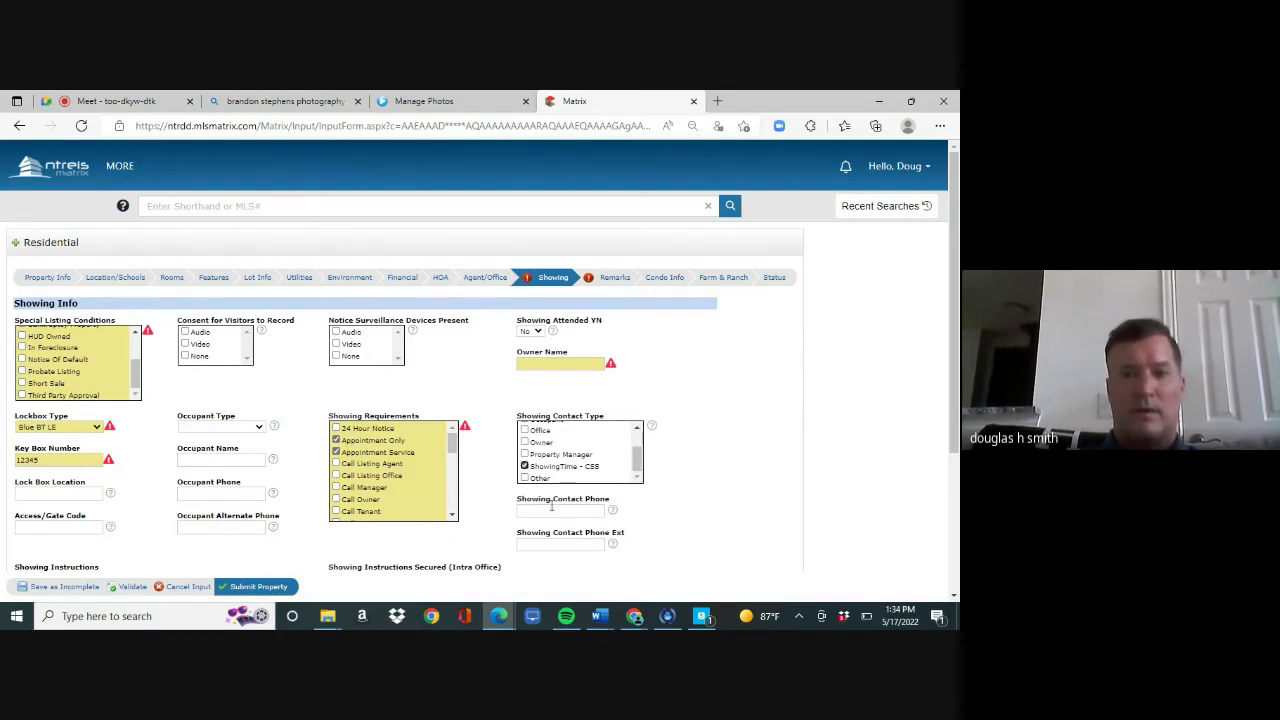
left_click(554, 513)
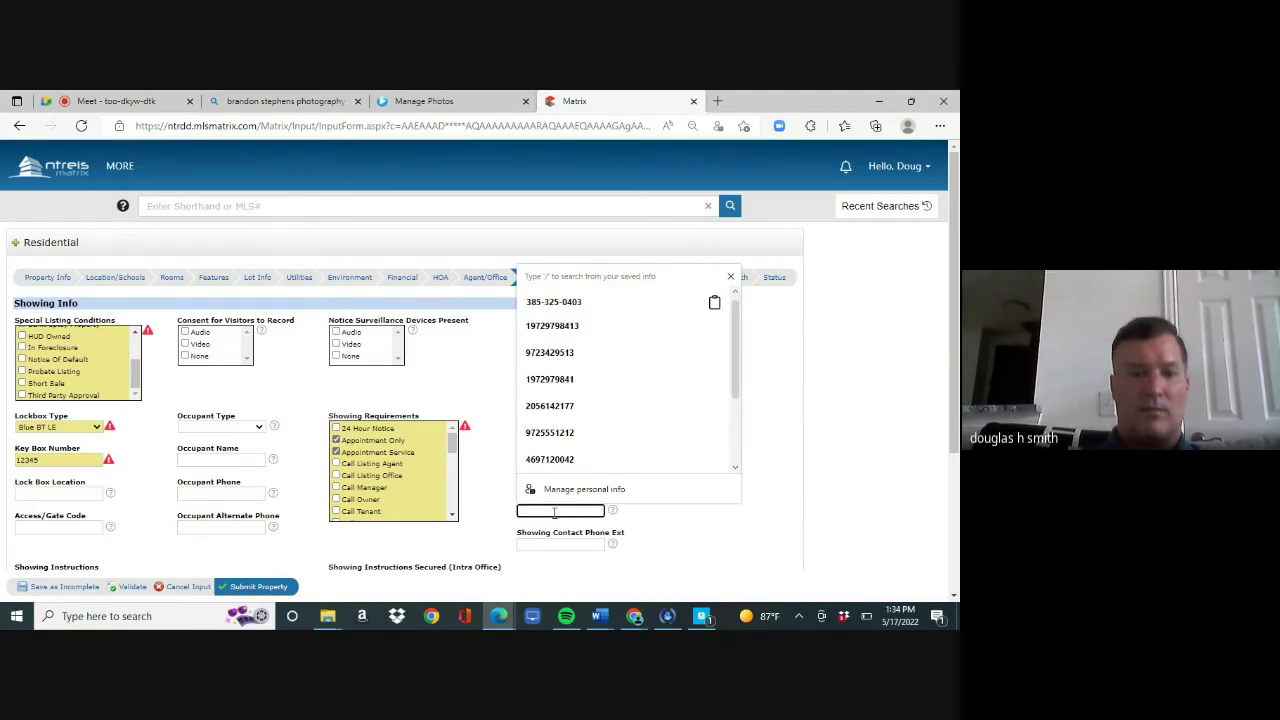
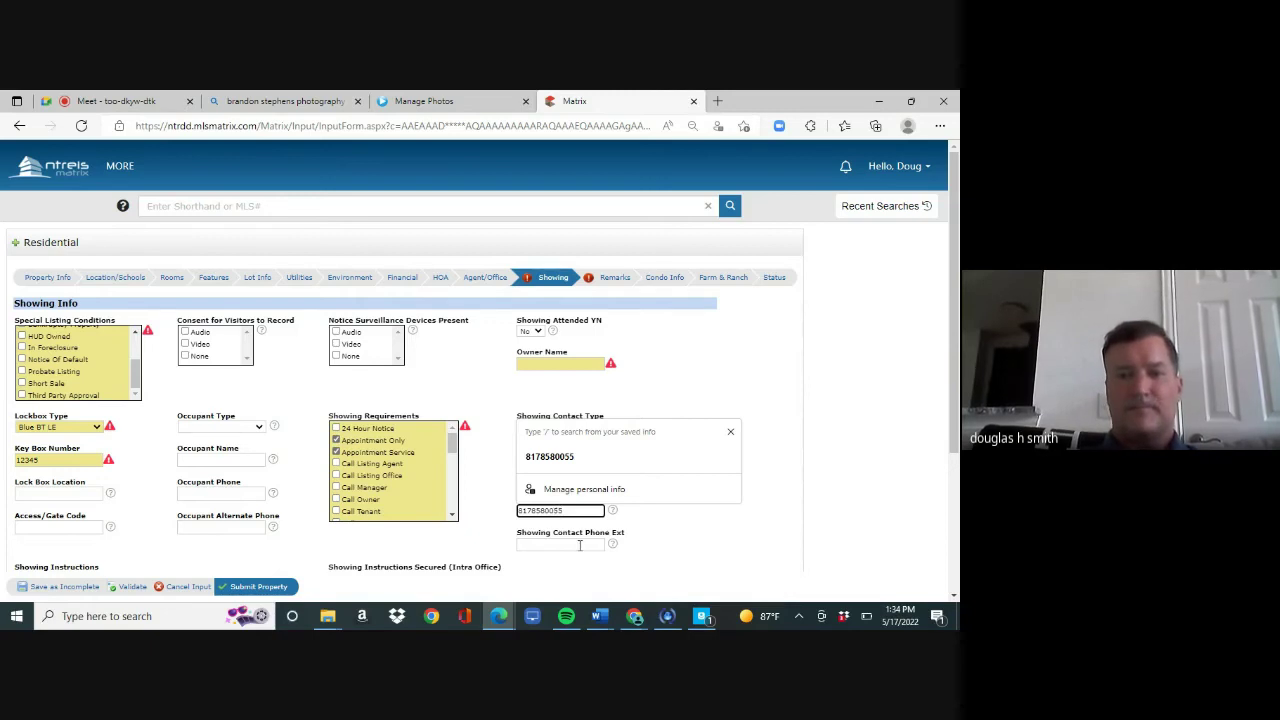
left_click(693, 544)
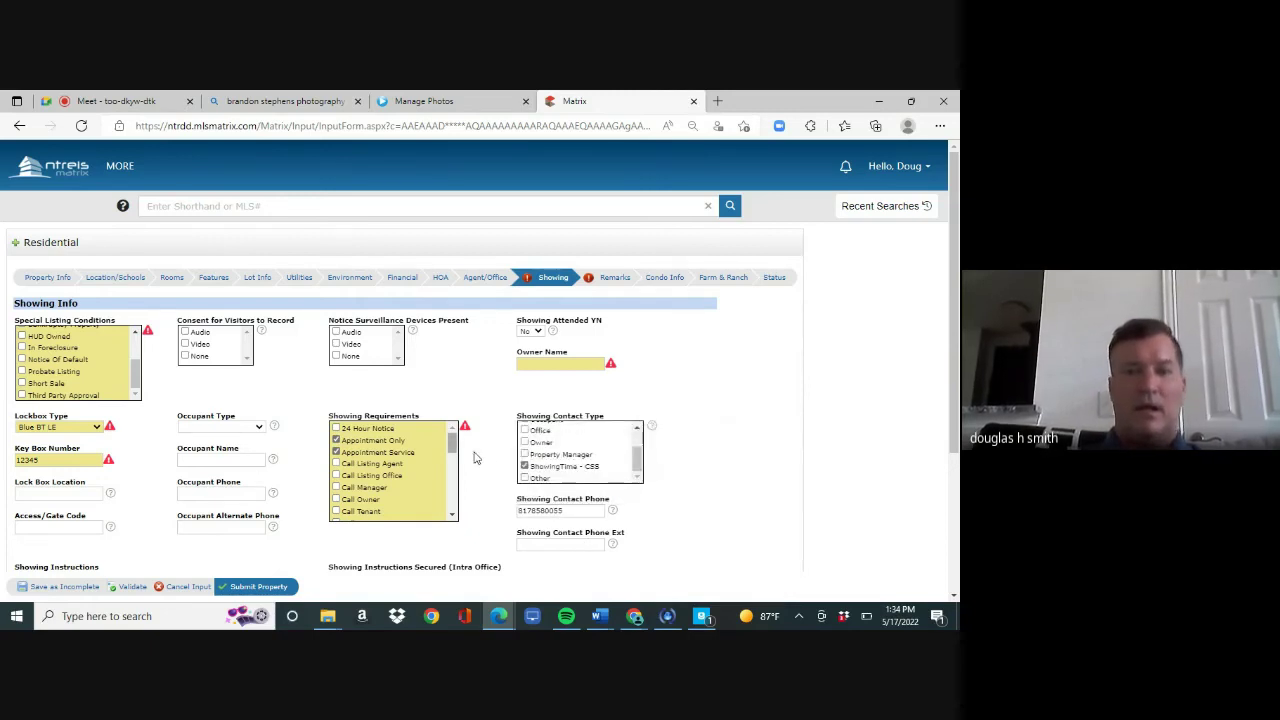
scroll(300, 380, "down", 3)
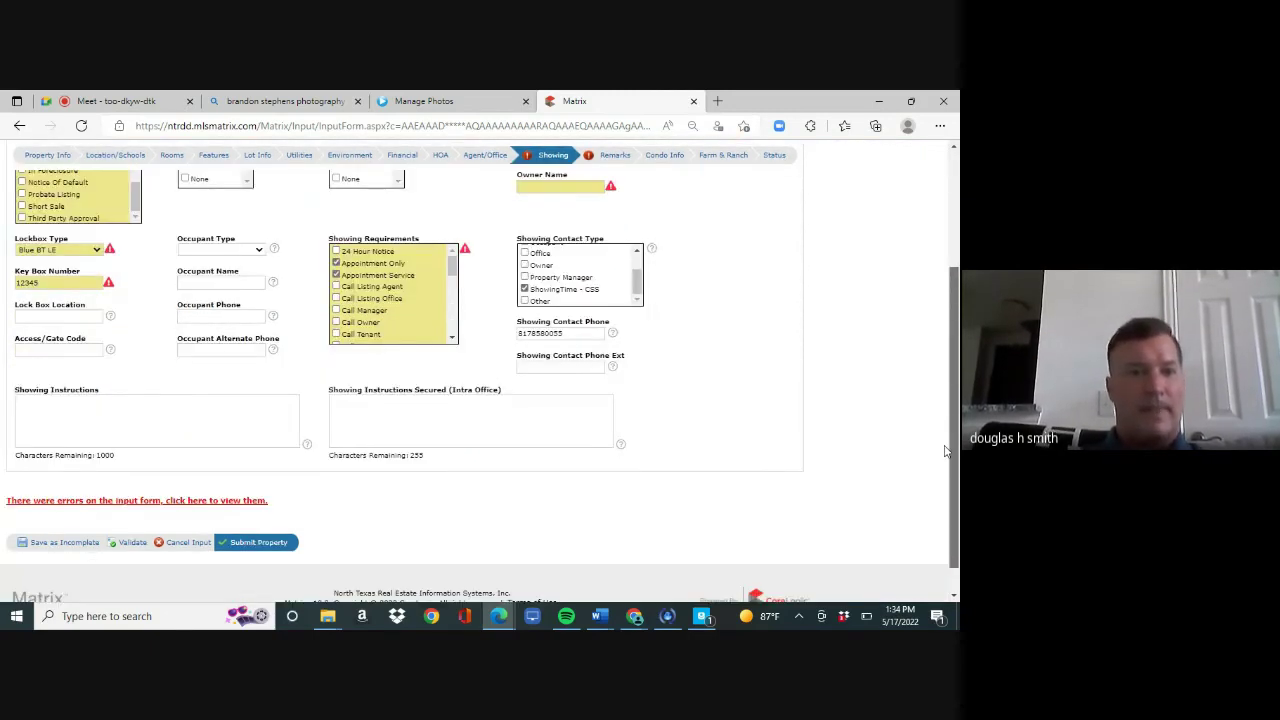
Step: Write the showing instructions as 'Appointment required, call CSS'
left_click(168, 408)
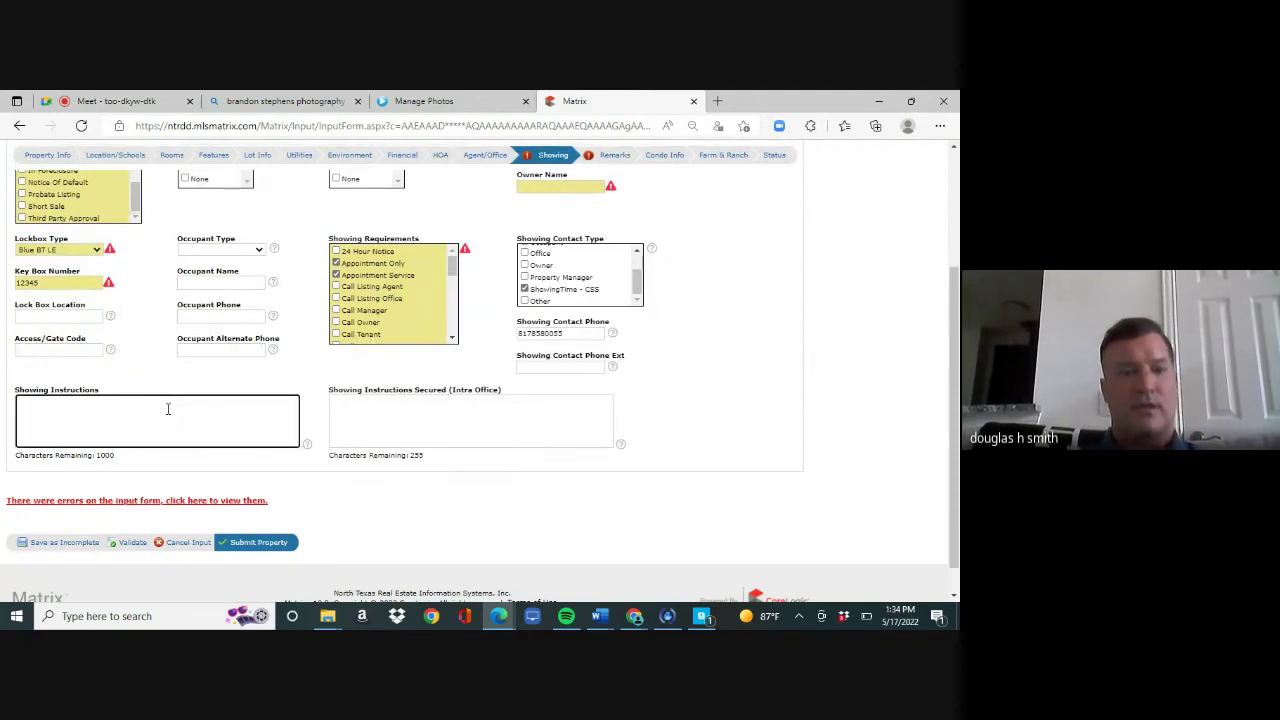
type("Appointments")
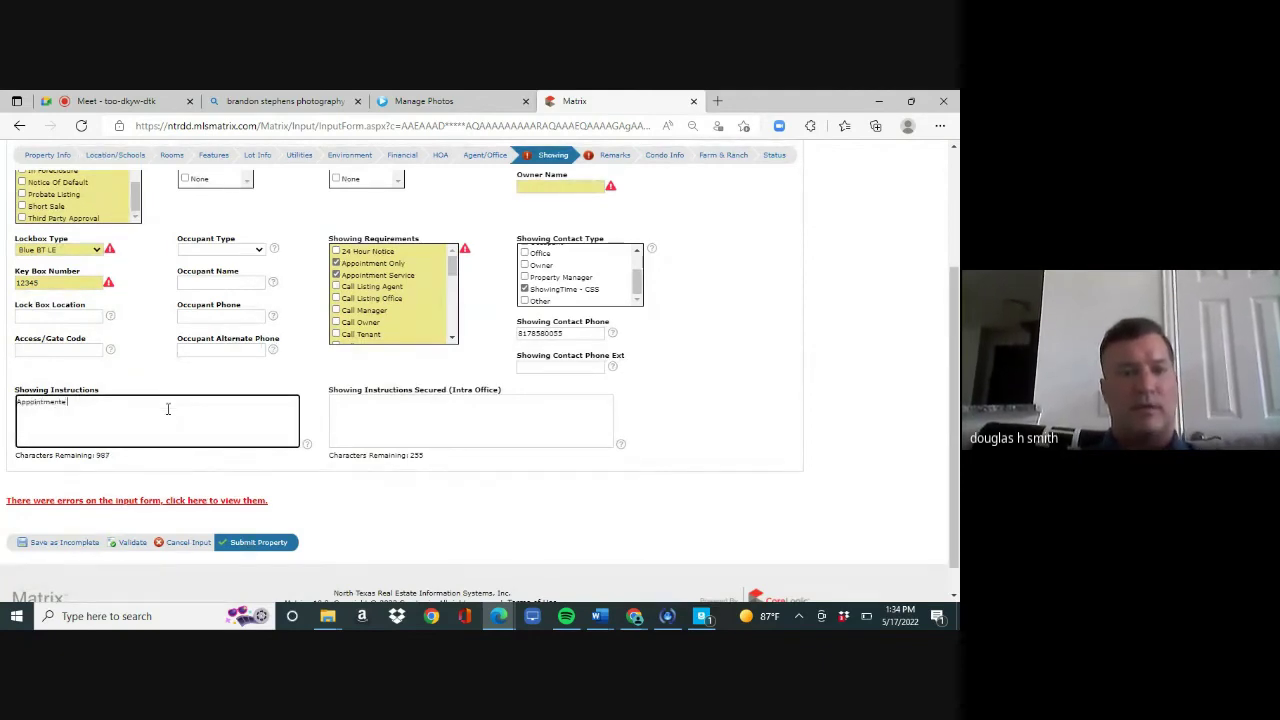
key("BackSpace")
type("required")
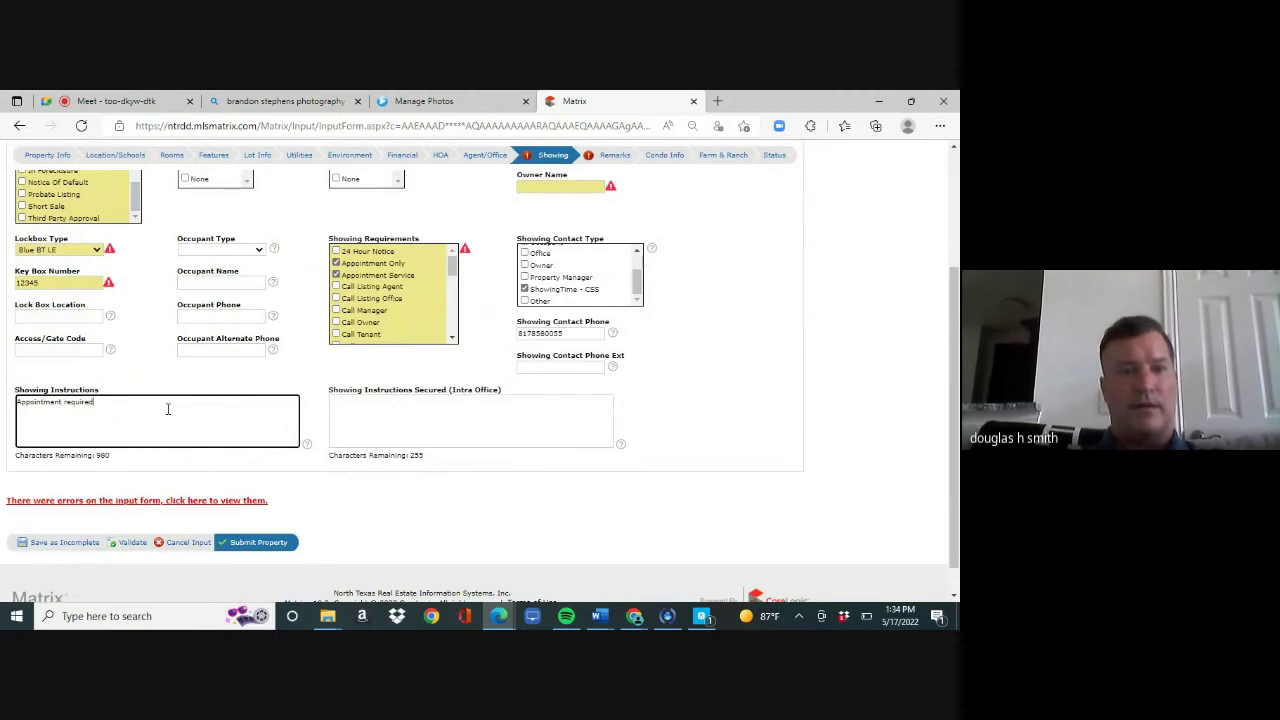
type(", cal")
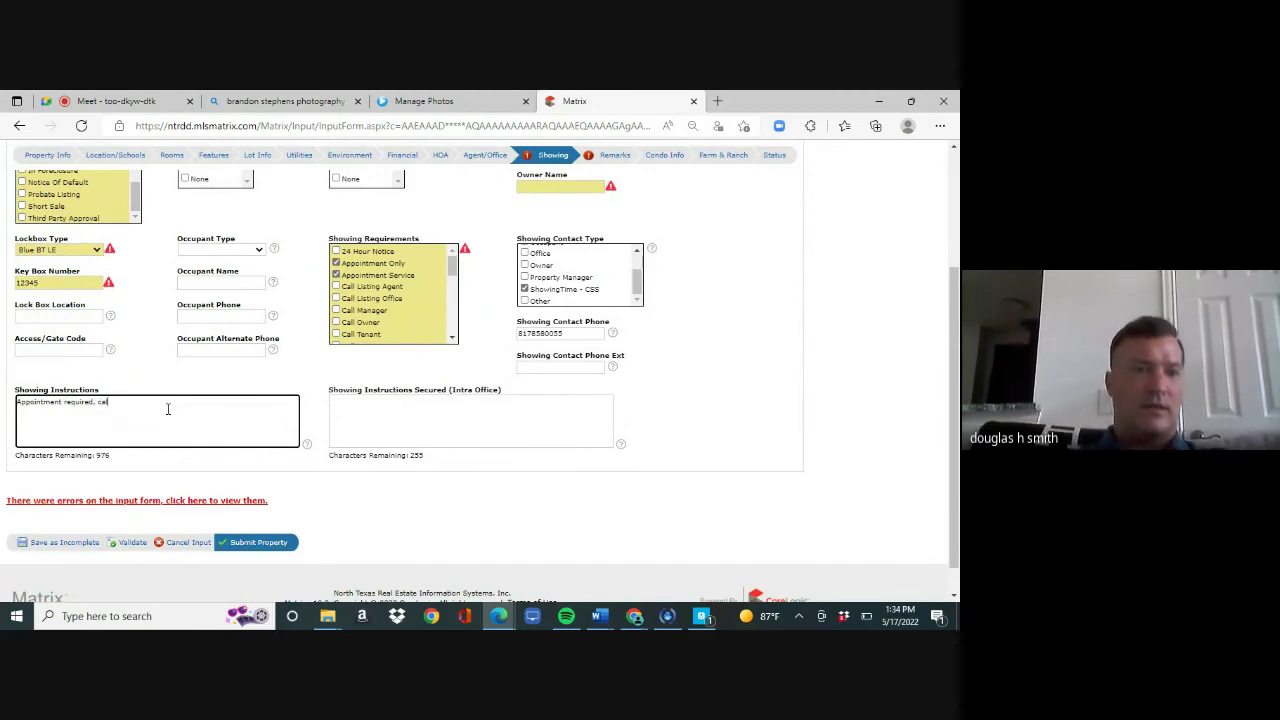
type("l CSS")
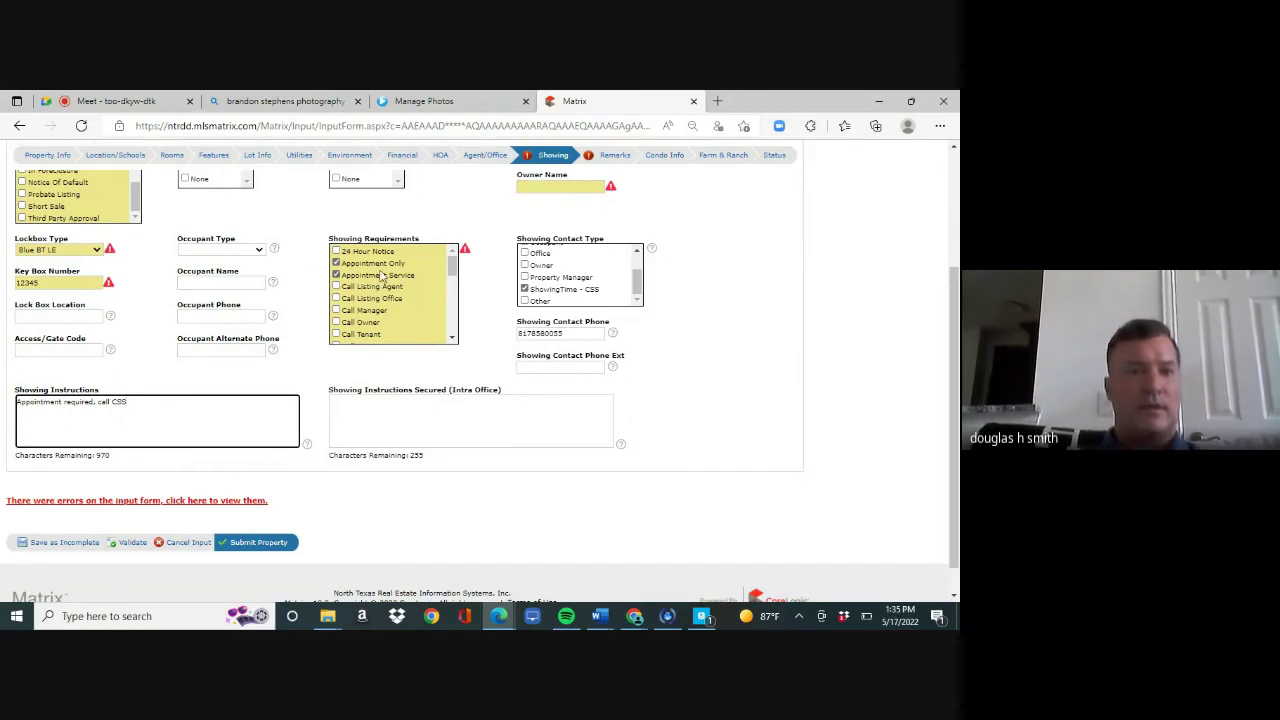
Step: Enter 'front door' as the lock box location
left_click(86, 316)
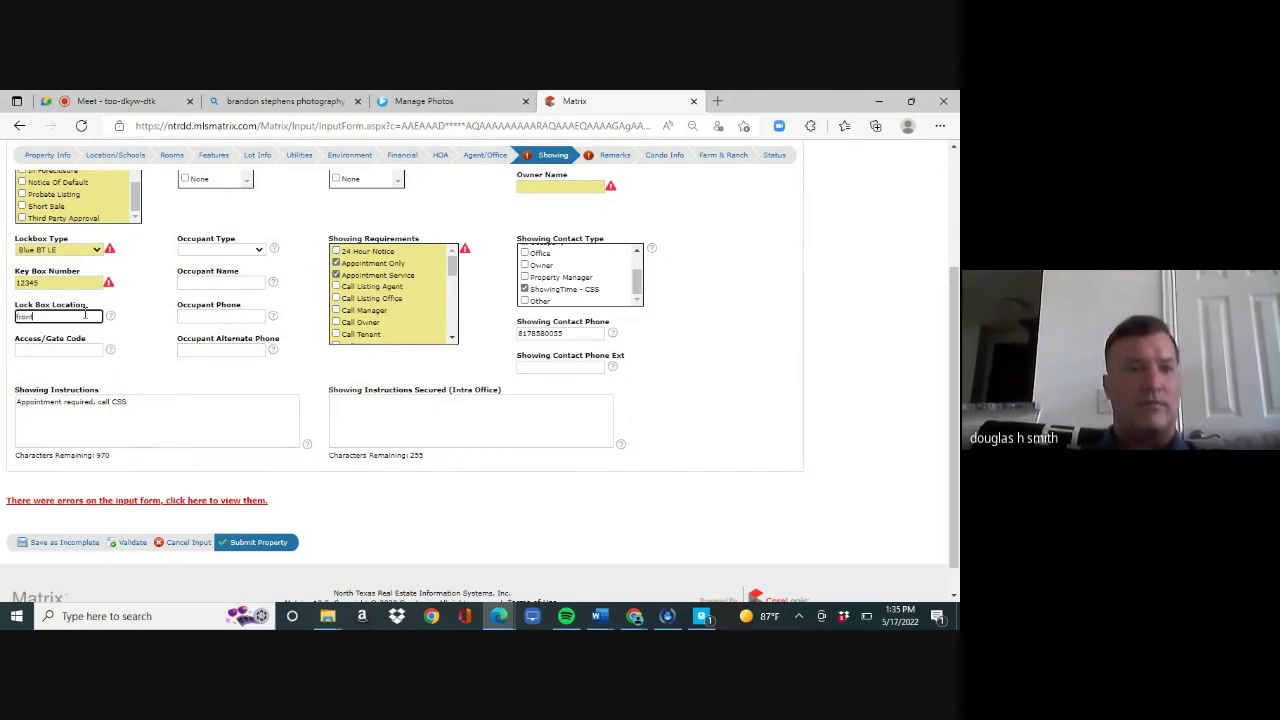
type("front door")
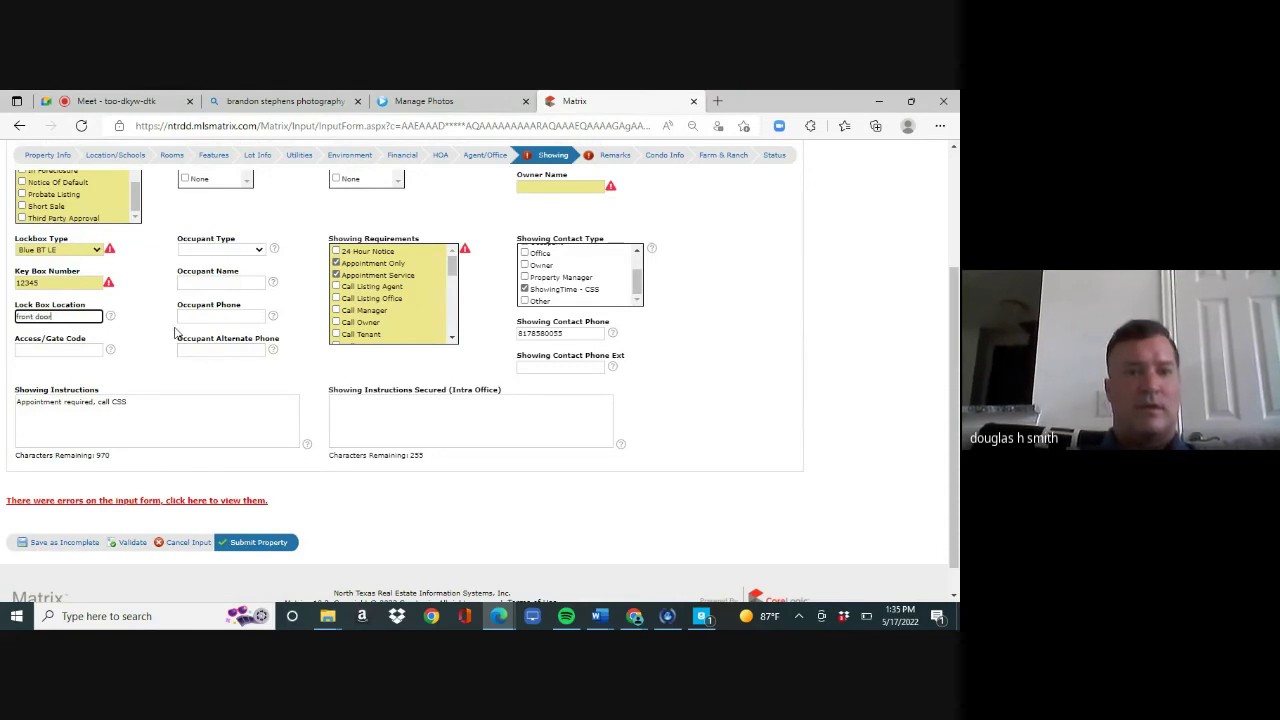
scroll(947, 280, "up", 3)
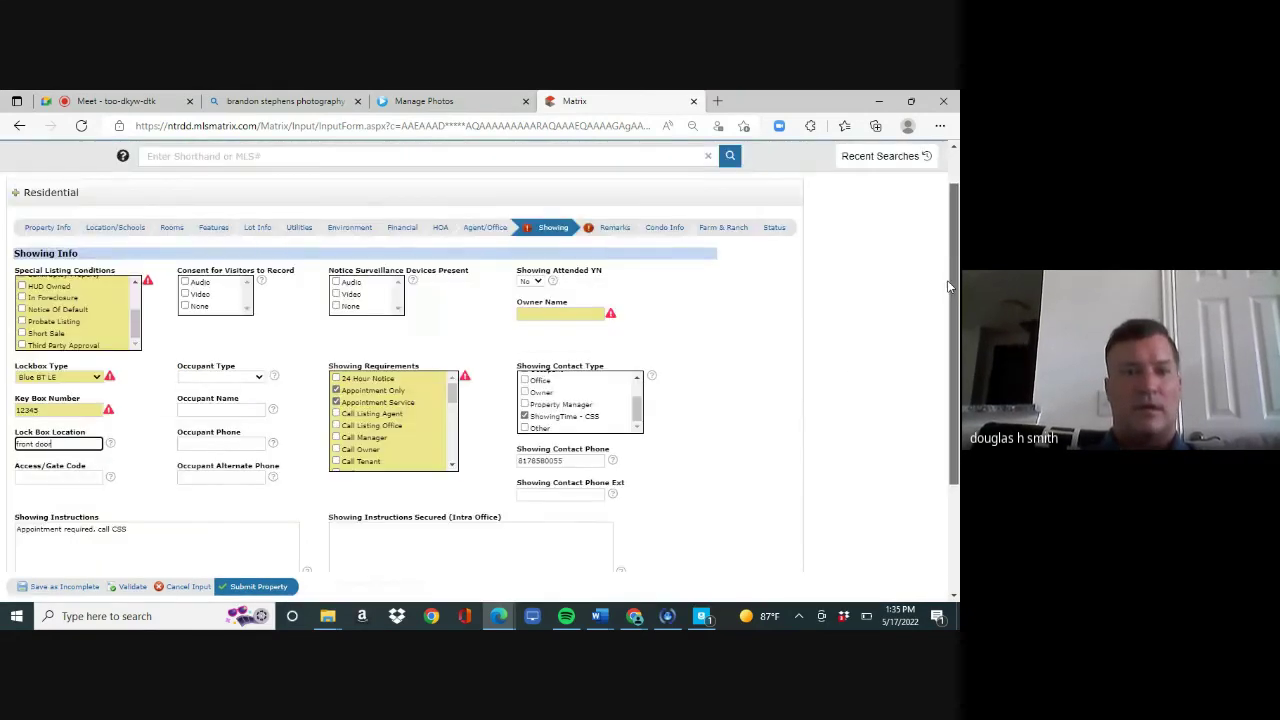
Step: Set the occupant type to Owner and enter the owner's name
left_click(258, 427)
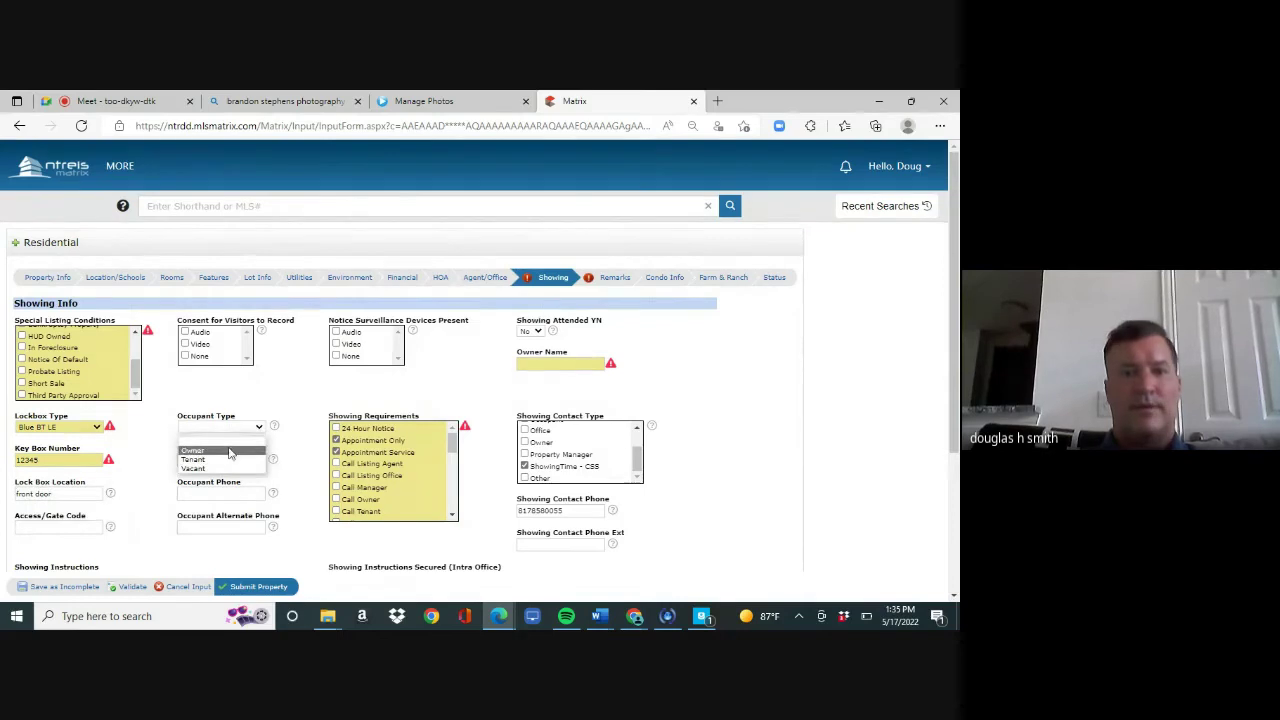
left_click(230, 448)
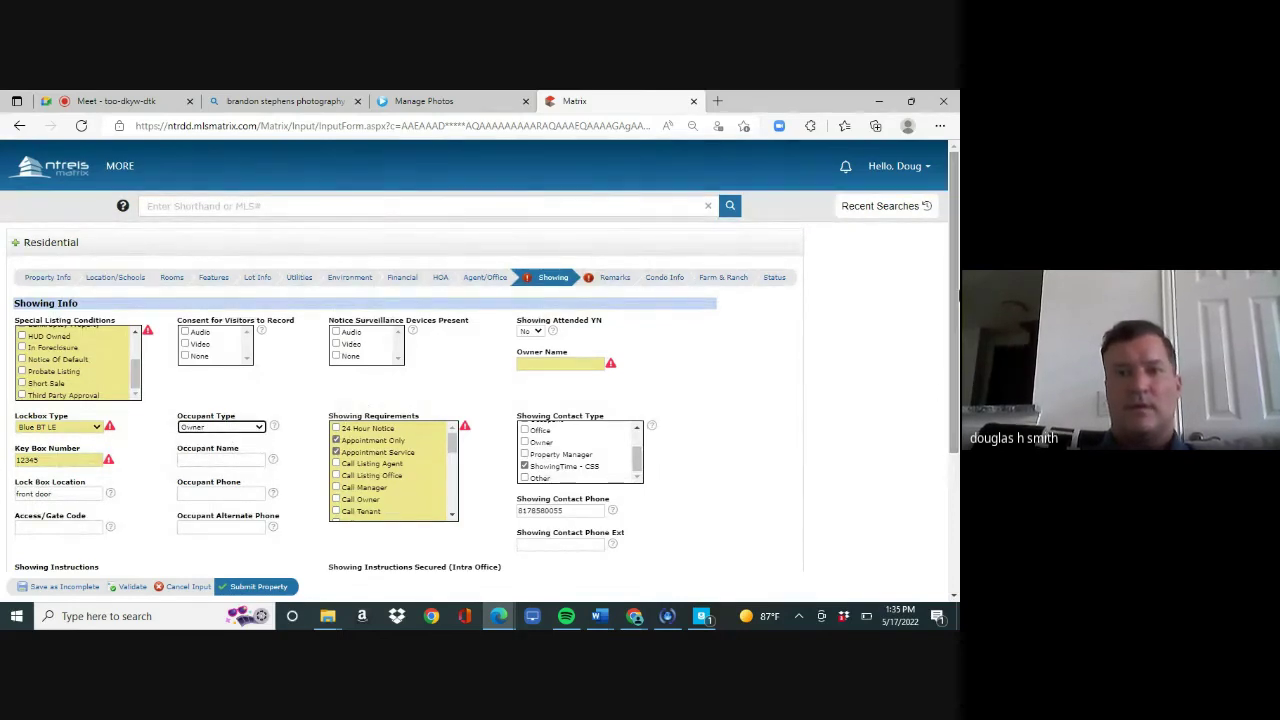
left_click(552, 364)
type("A")
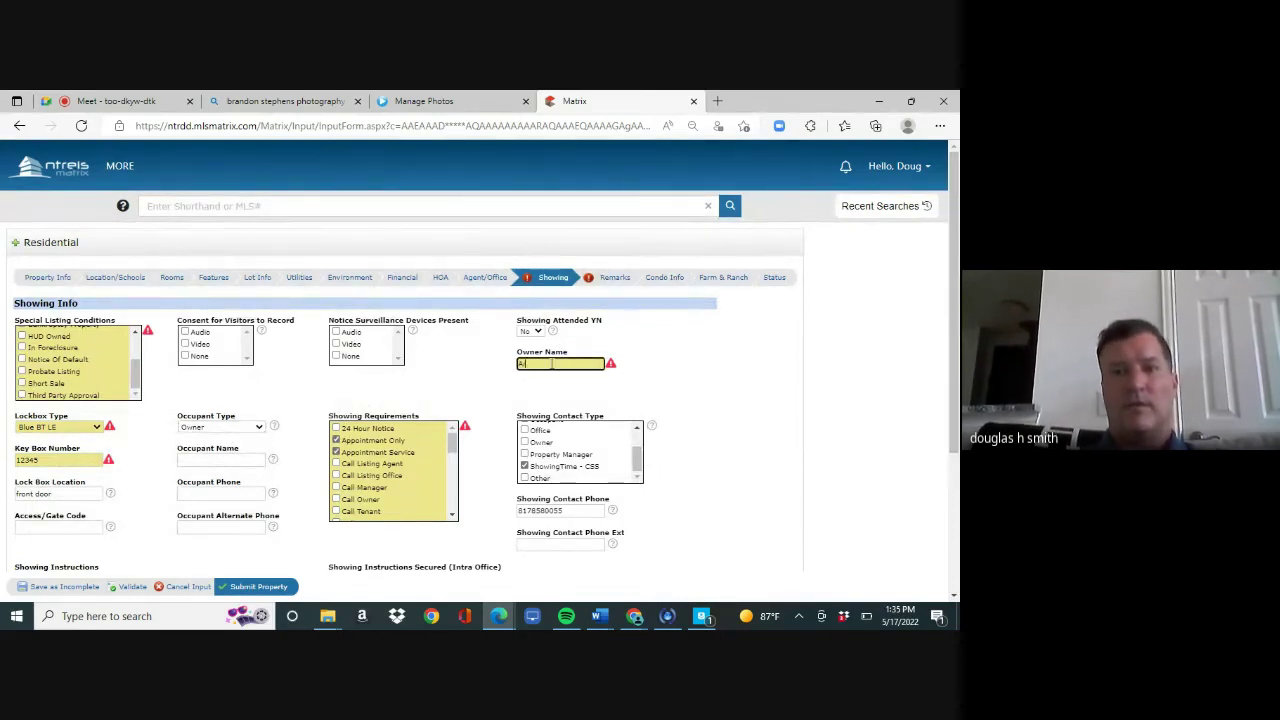
type("rmstrong")
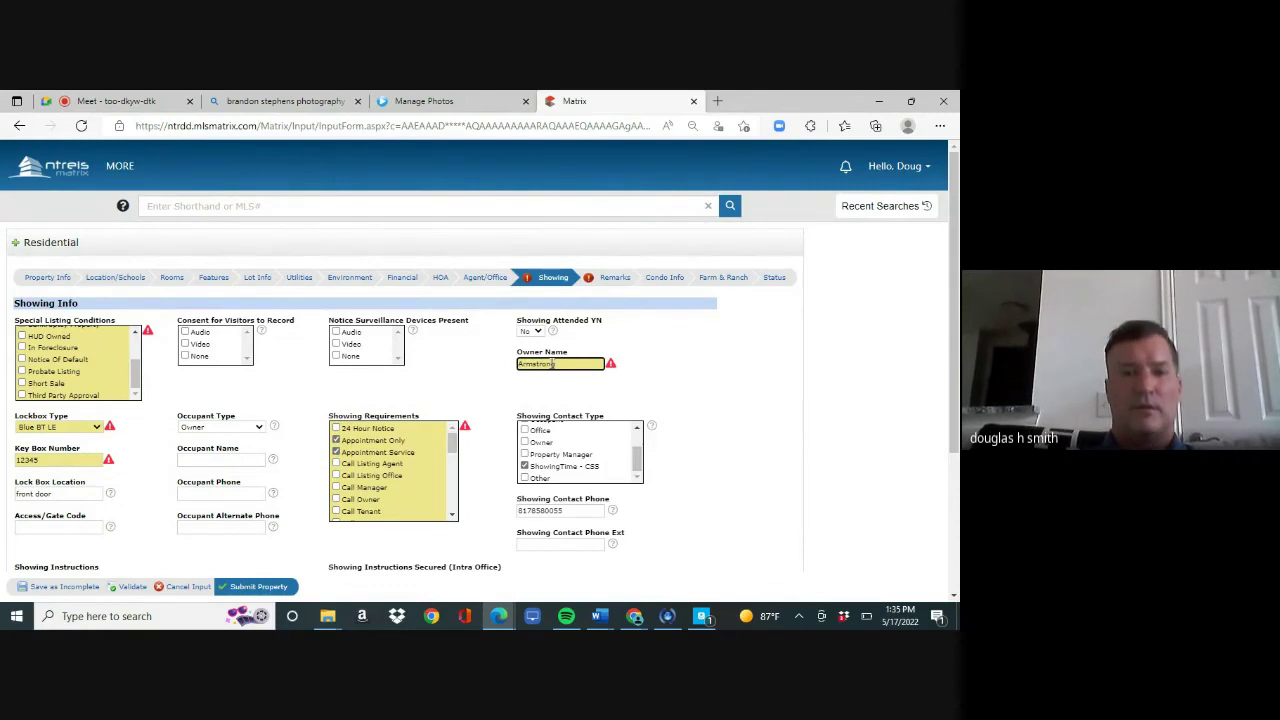
Step: Resubmit the property to revalidate until the Showing section errors clear
left_click(268, 590)
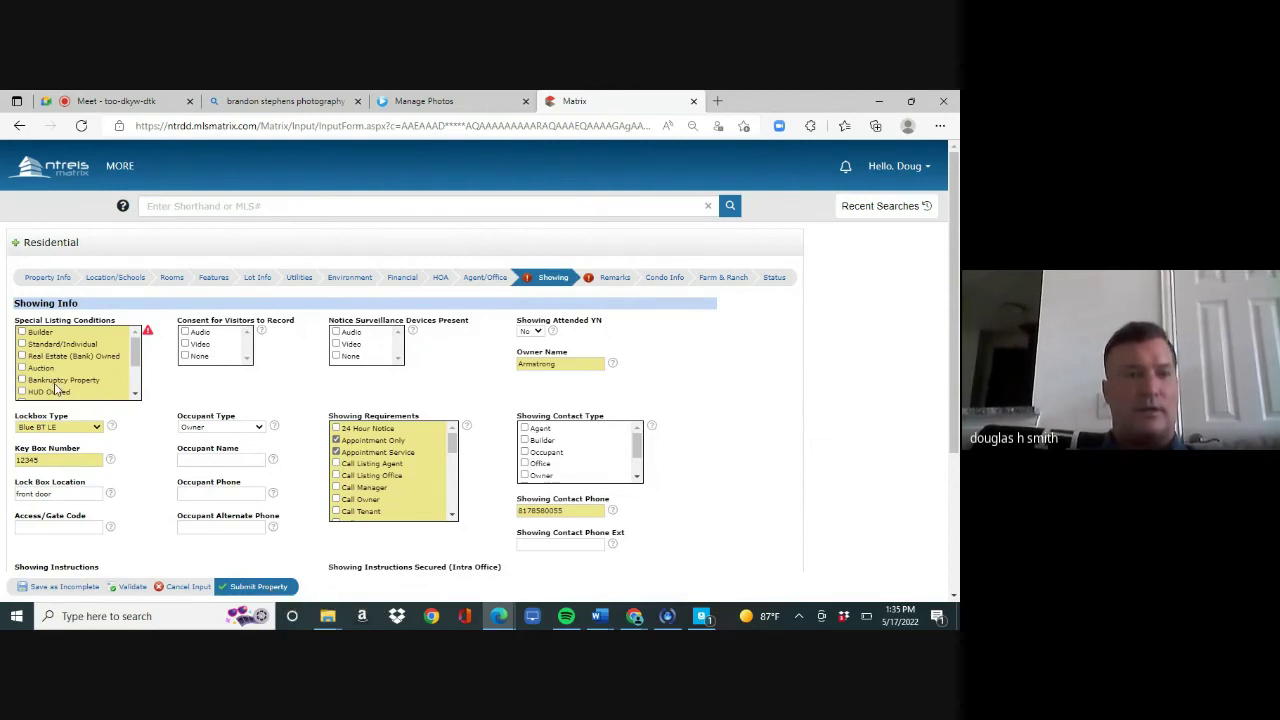
left_click_drag(137, 350, 137, 395)
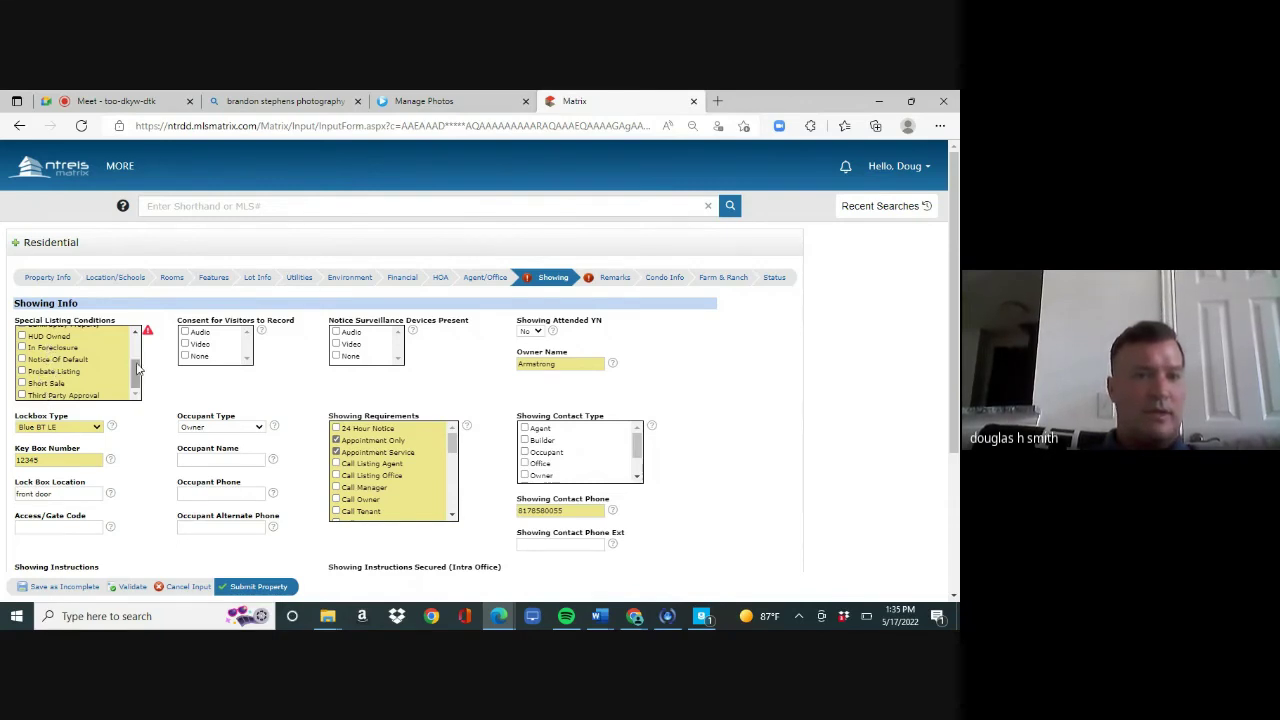
left_click_drag(138, 376, 139, 339)
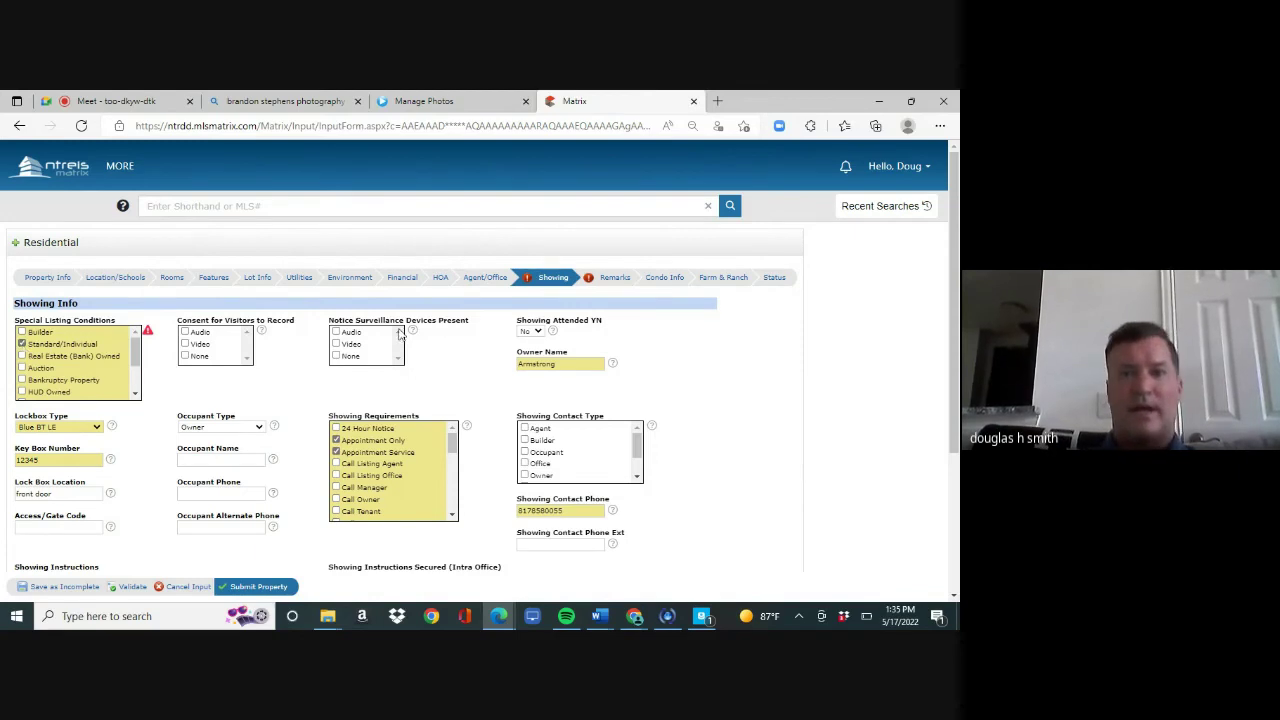
left_click(257, 588)
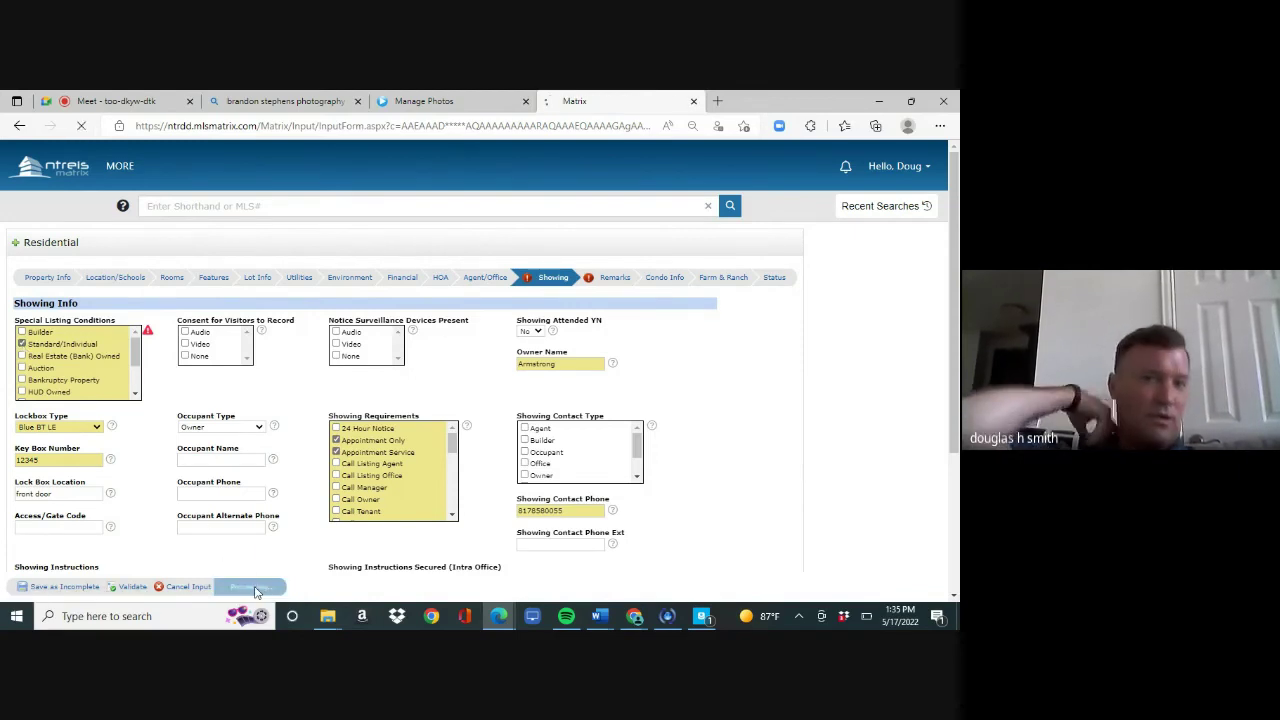
Step: On the Remarks section, enter 'See GPS' as the public driving directions
left_click(599, 284)
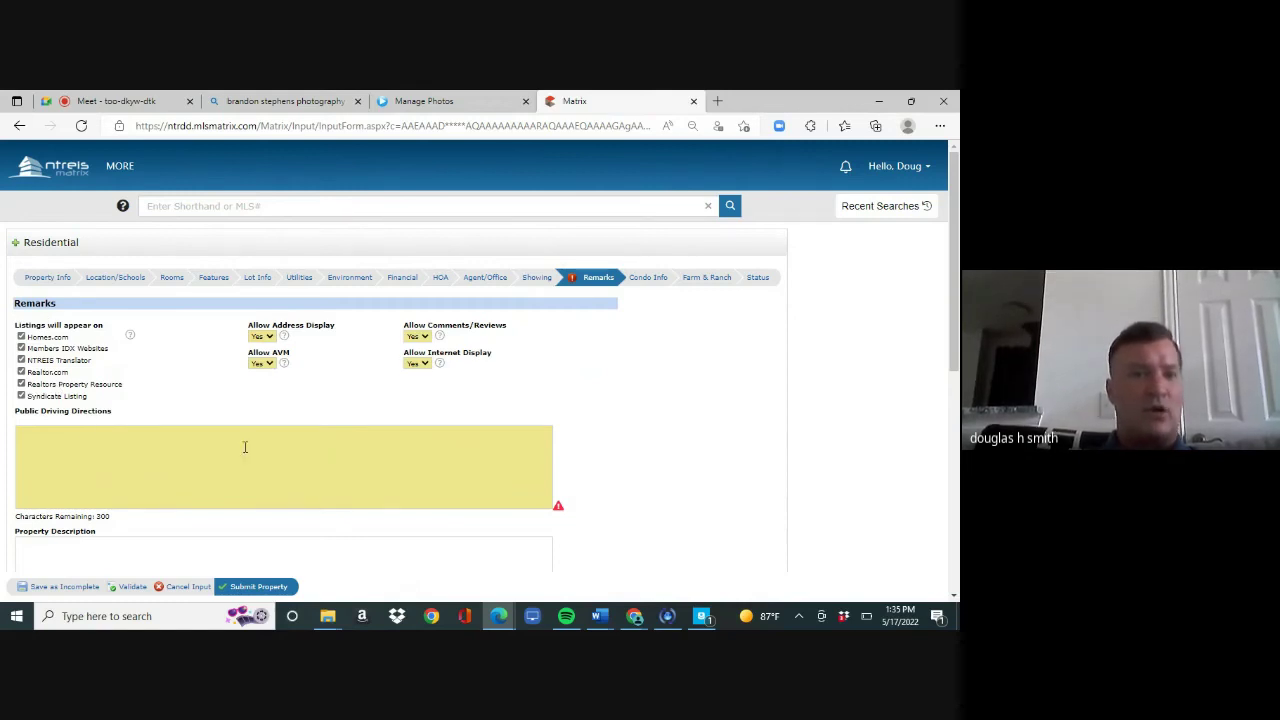
left_click(202, 439)
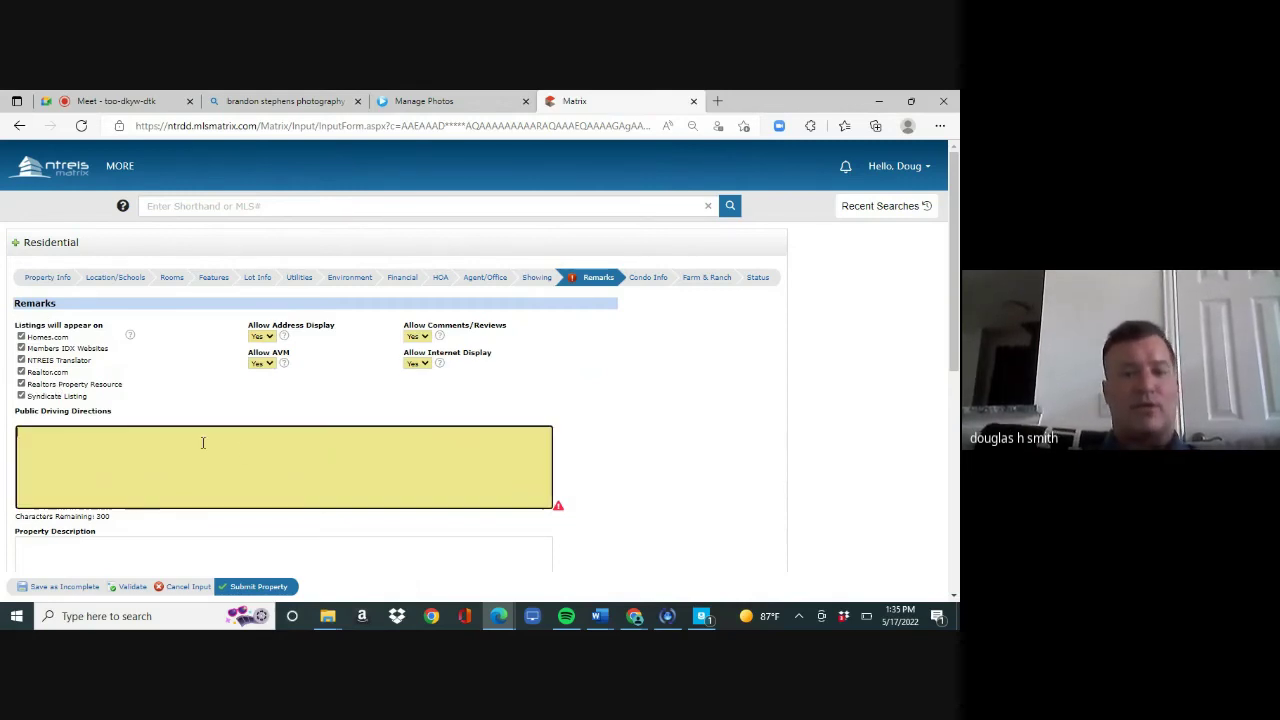
type("See GPS")
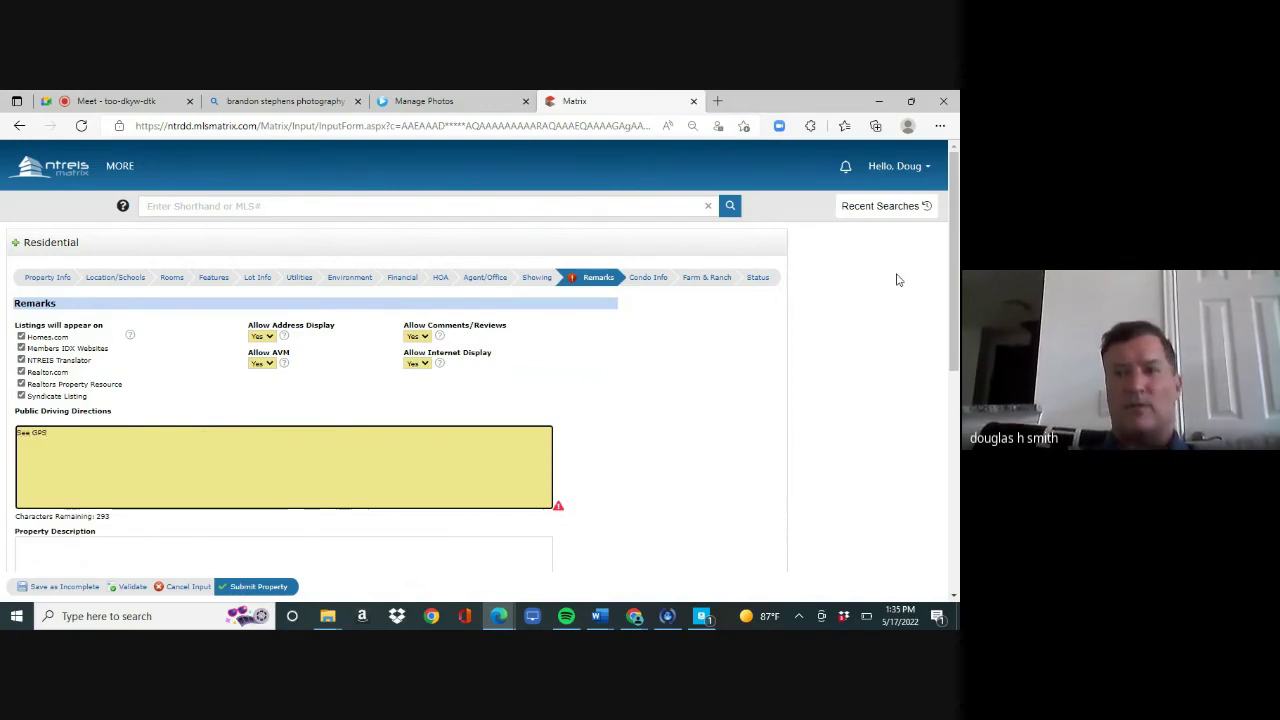
left_click_drag(952, 277, 943, 420)
scroll(468, 236, "down", 1)
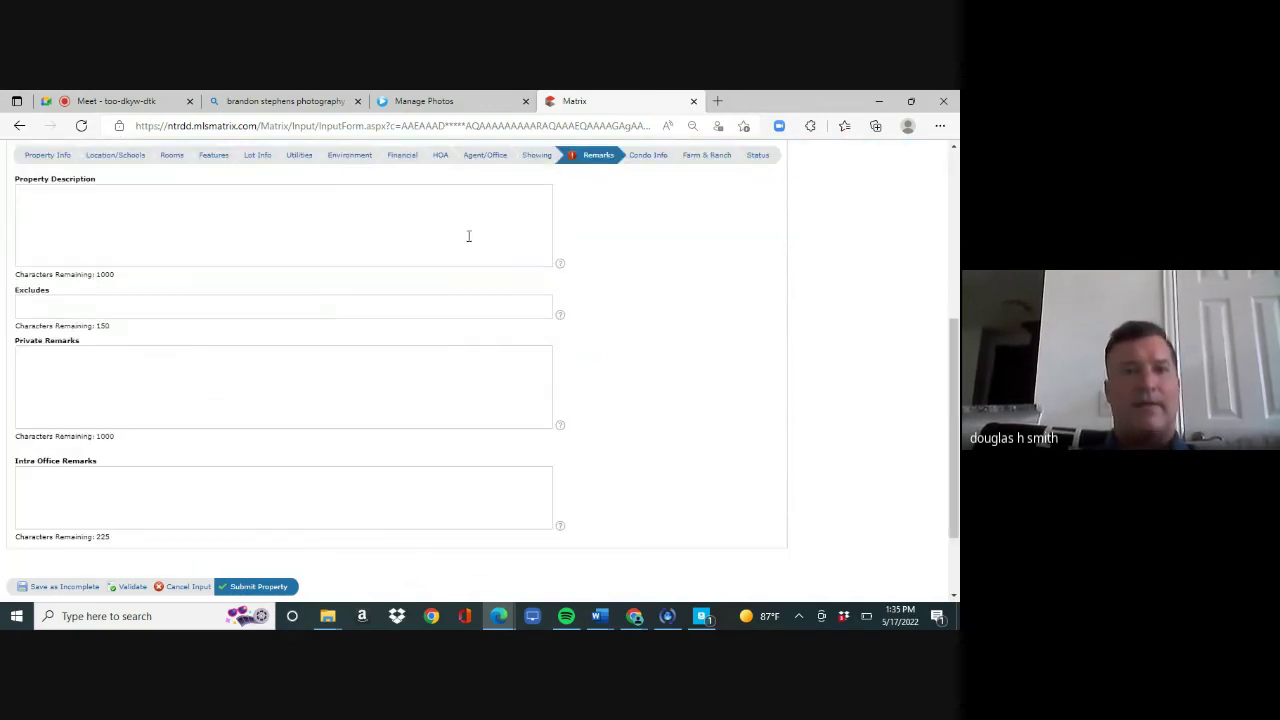
Step: Enter 'Most sought after floor plan in Texas.' as the property description, dismissing the battery warning
left_click(373, 241)
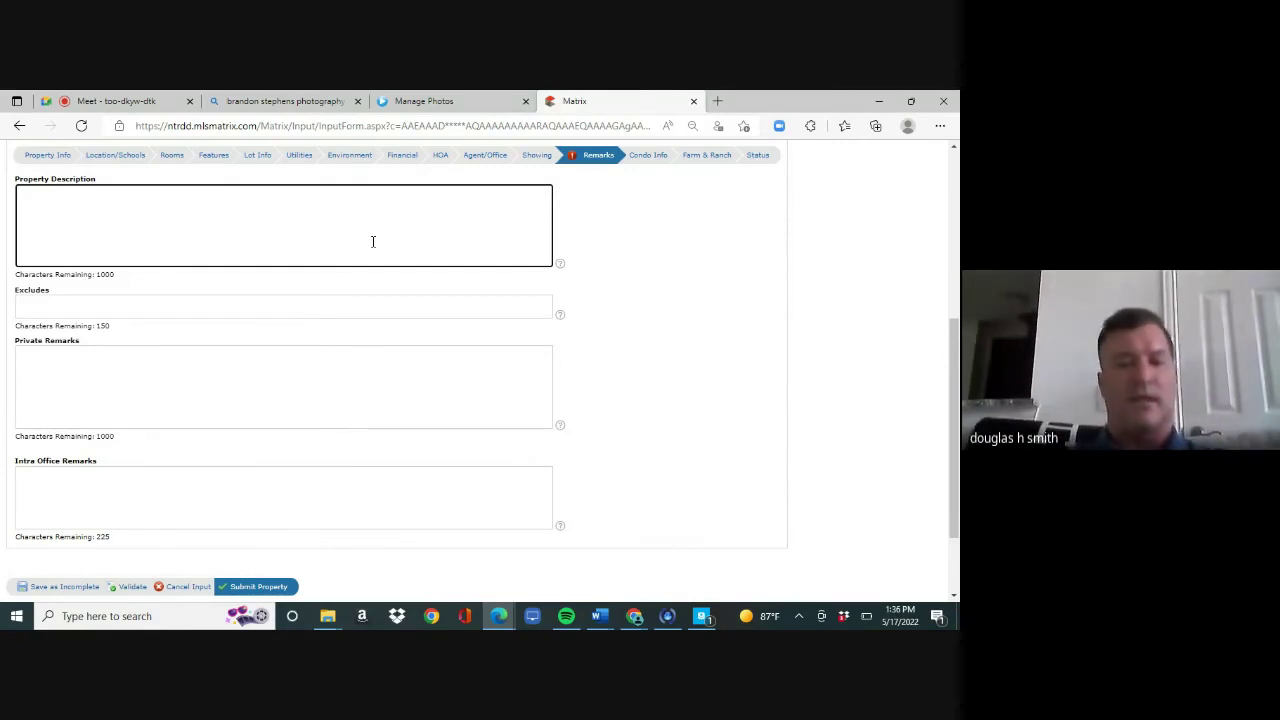
type("Meet")
key("BackSpace")
key("BackSpace")
key("BackSpace")
key("BackSpace")
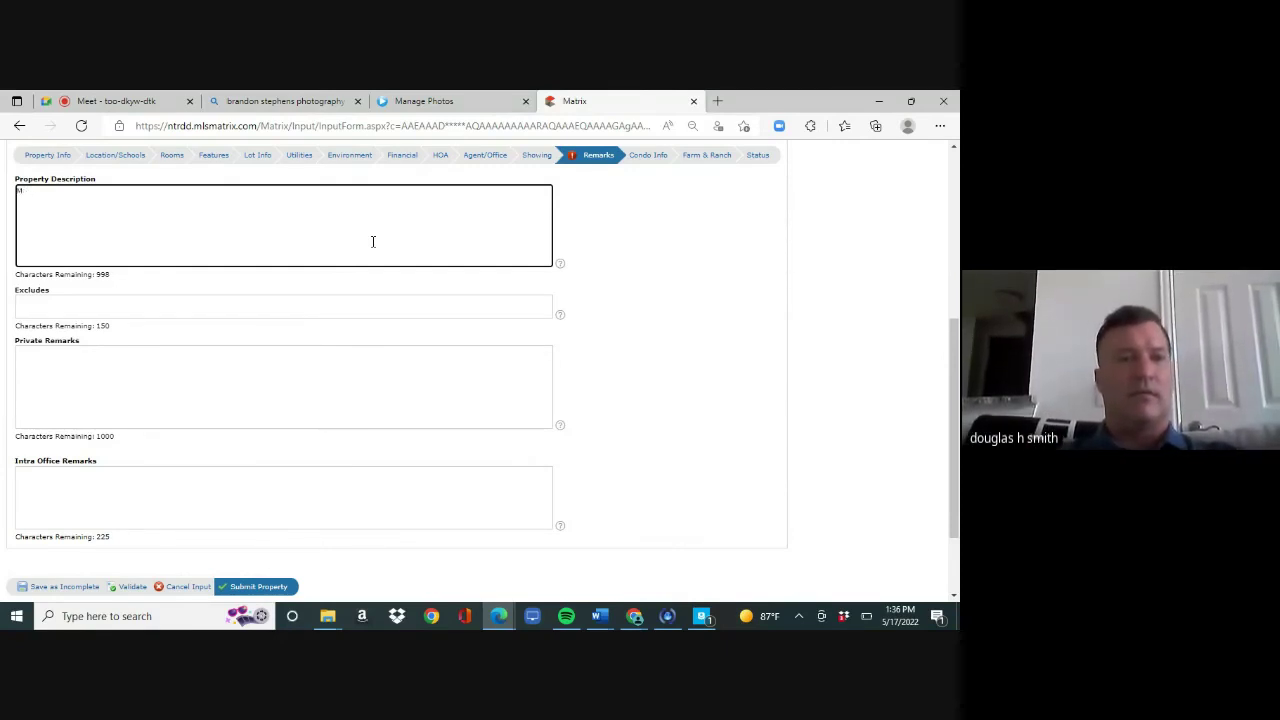
type("Meet sought")
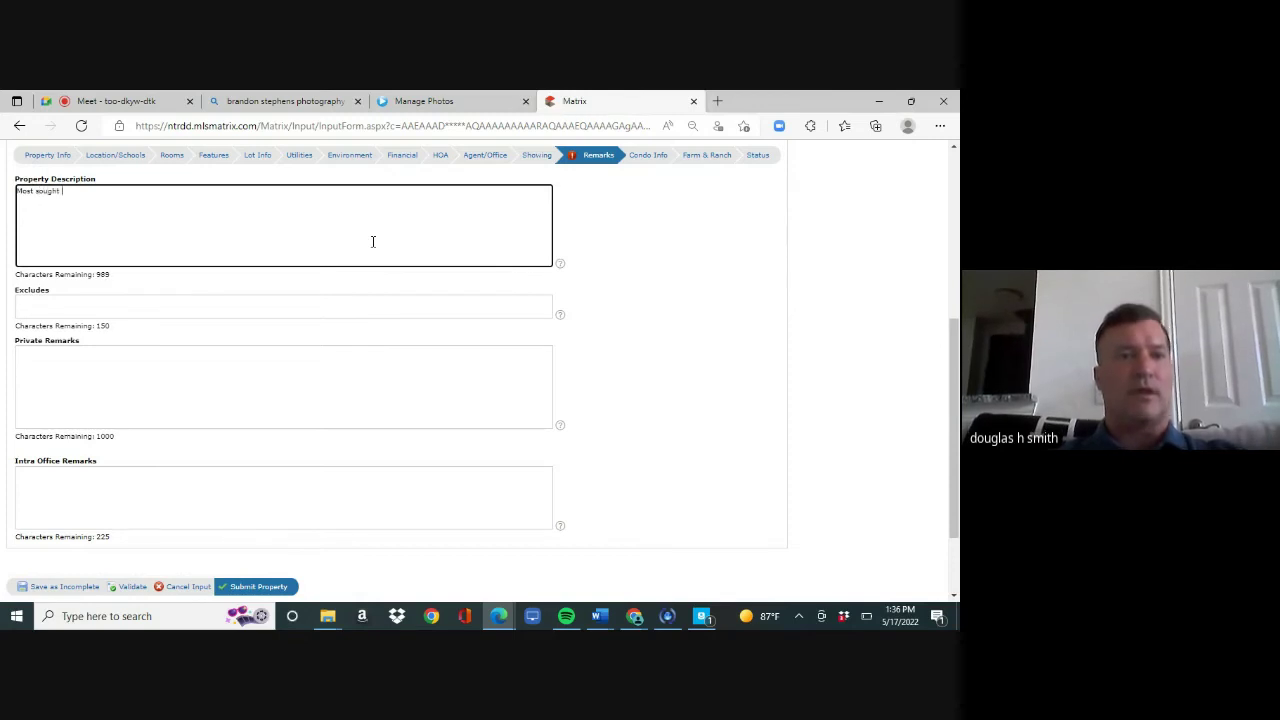
type(" after floor plans")
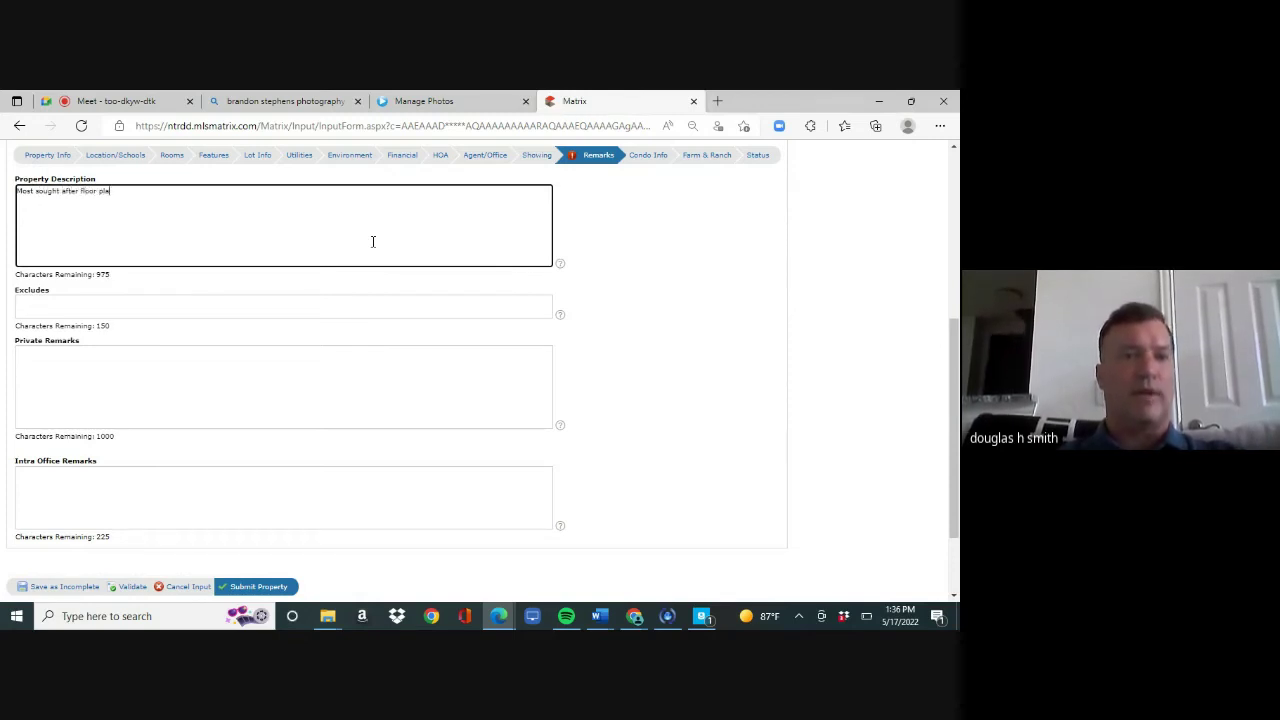
key("BackSpace")
key("BackSpace")
type("in ")
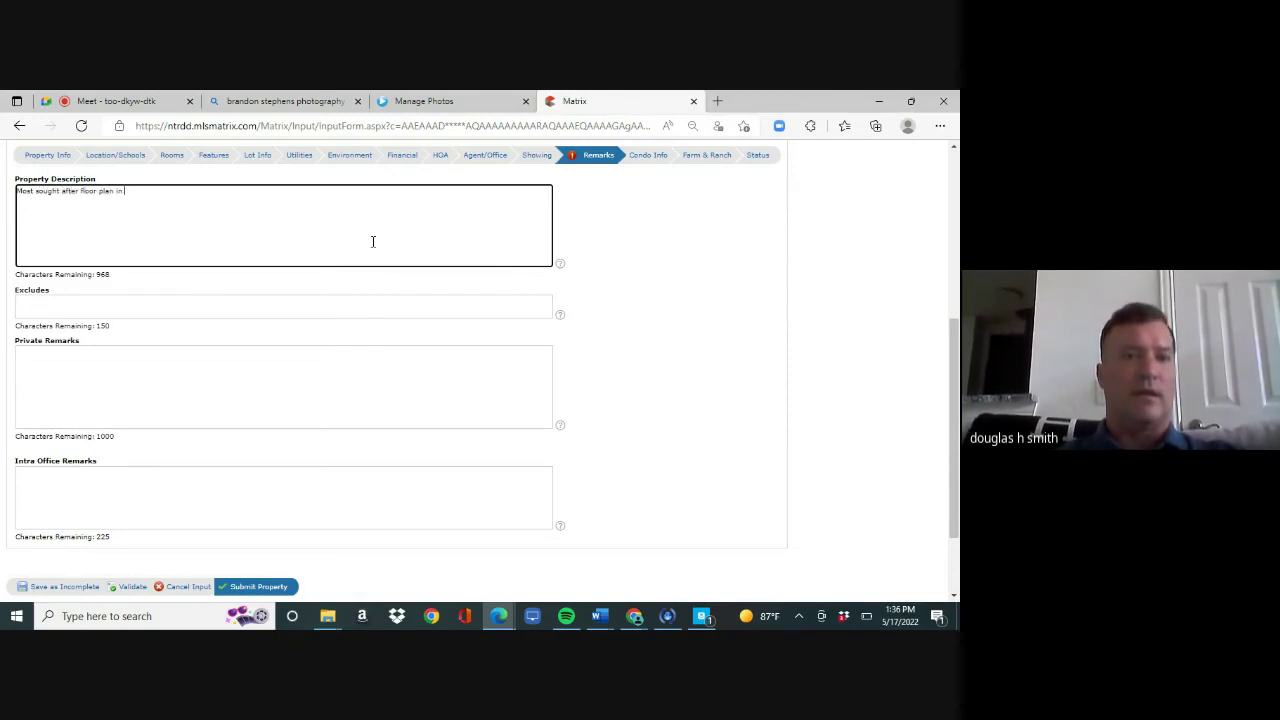
type("NR")
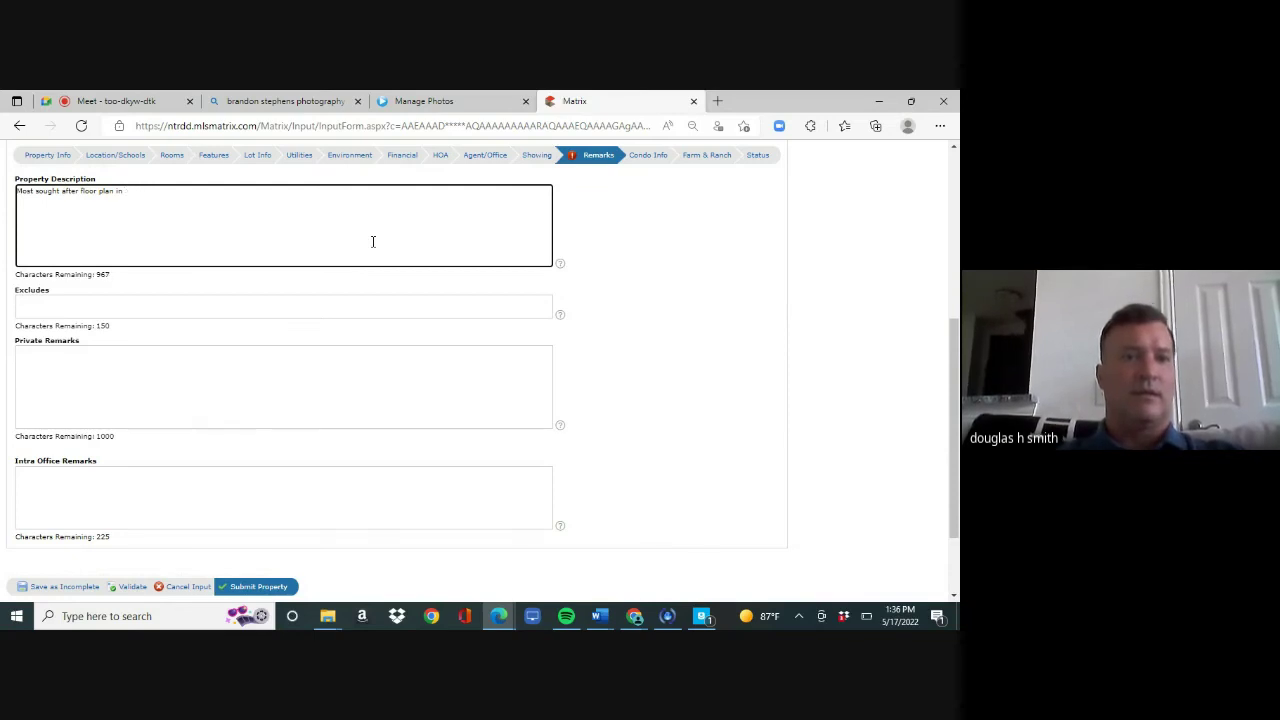
type("Texas.")
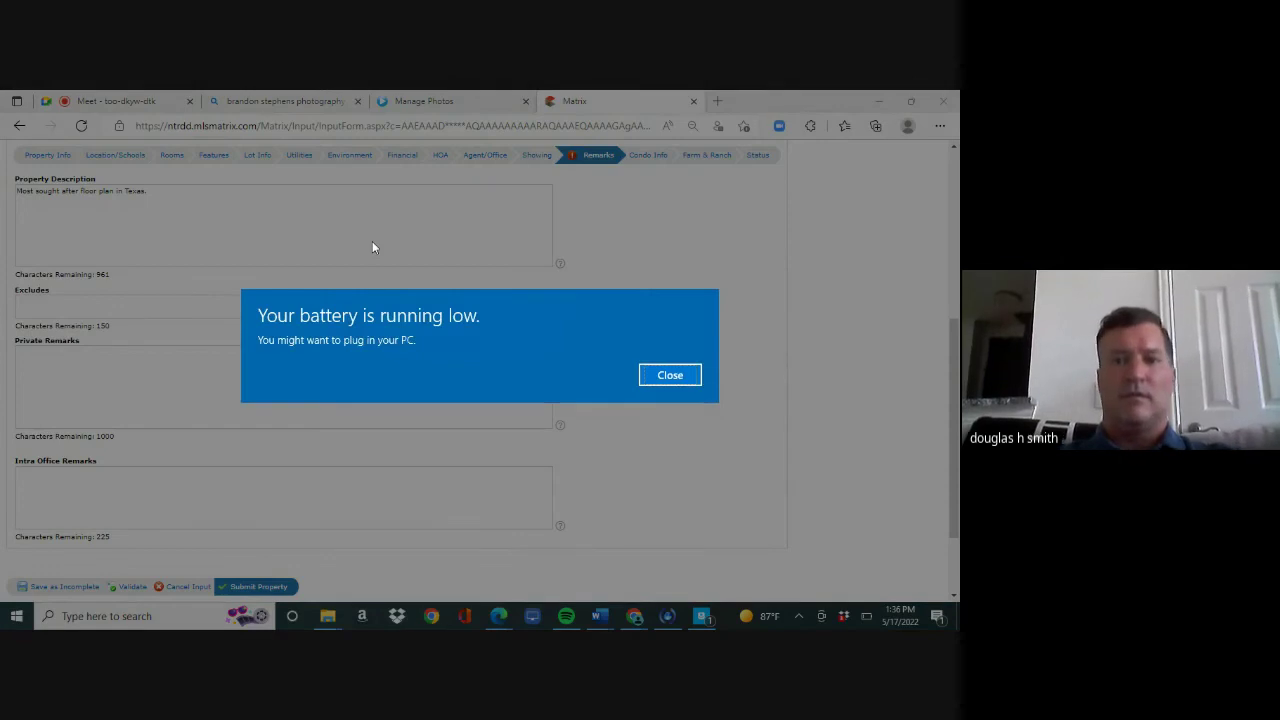
left_click(662, 377)
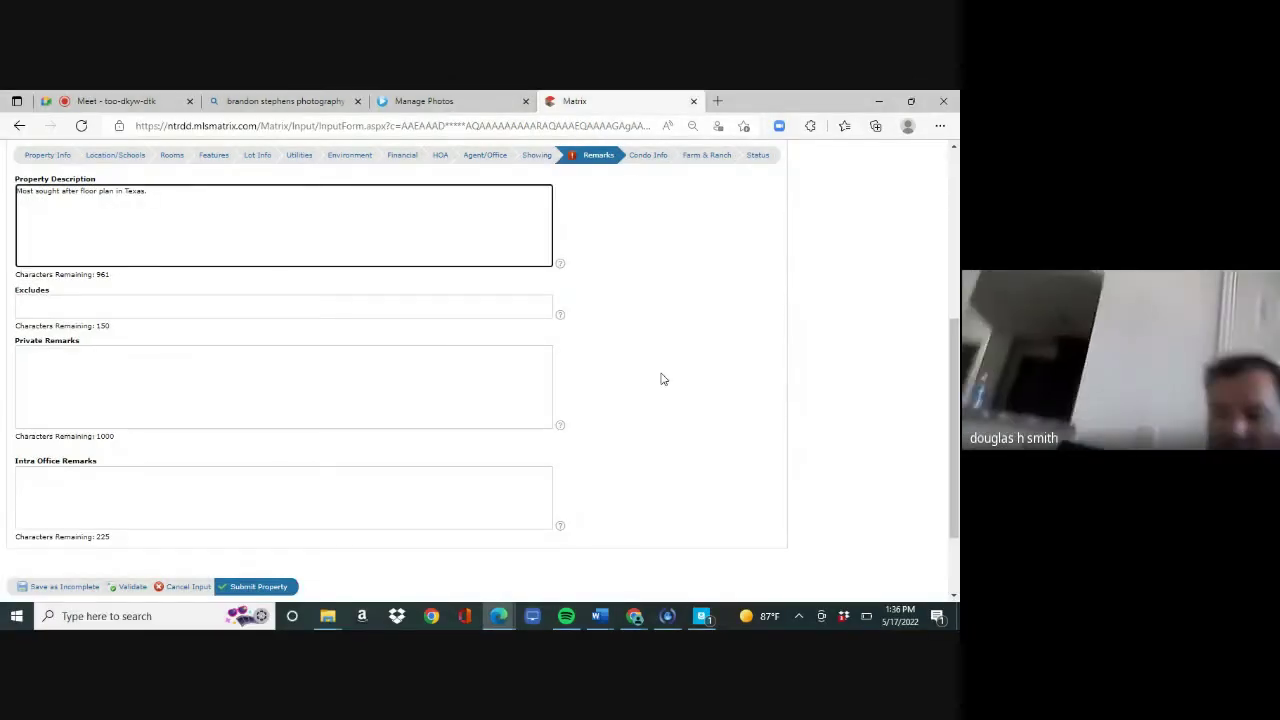
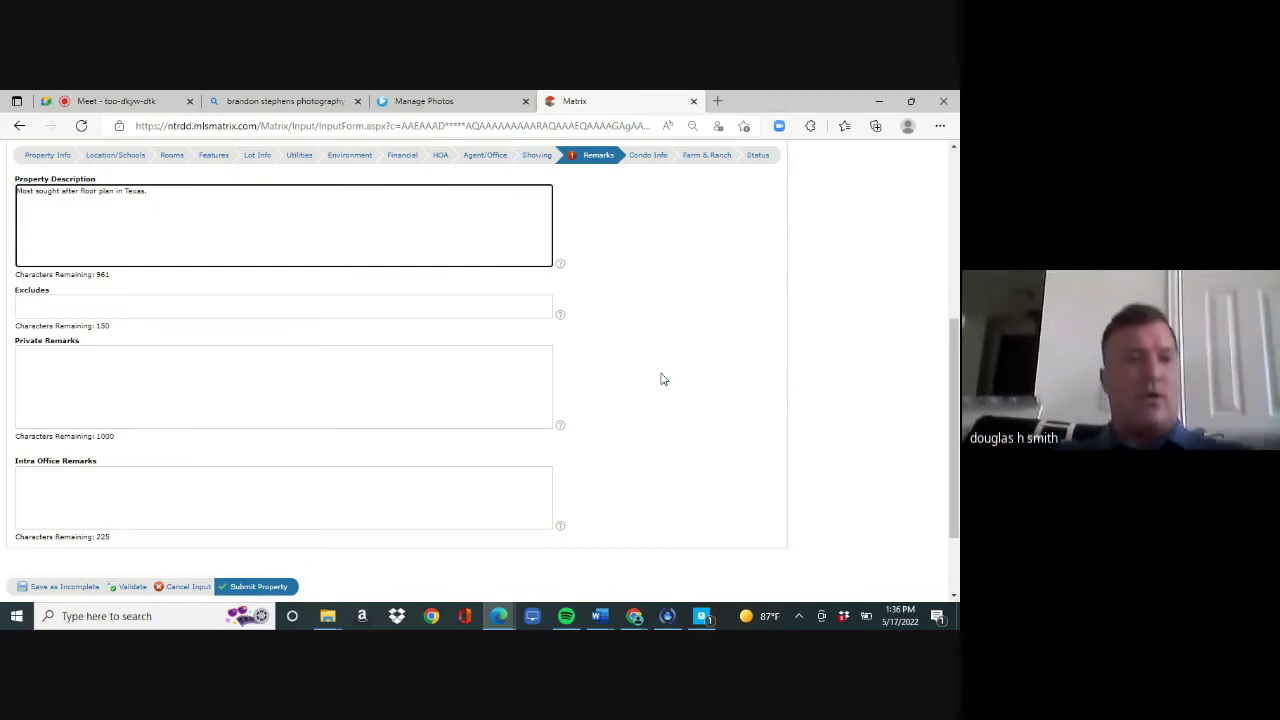
Step: Add North Texas, 4 bedrooms, 3 full baths and the shaded northeast-facing backyard patio to the Property Description
left_click(361, 190)
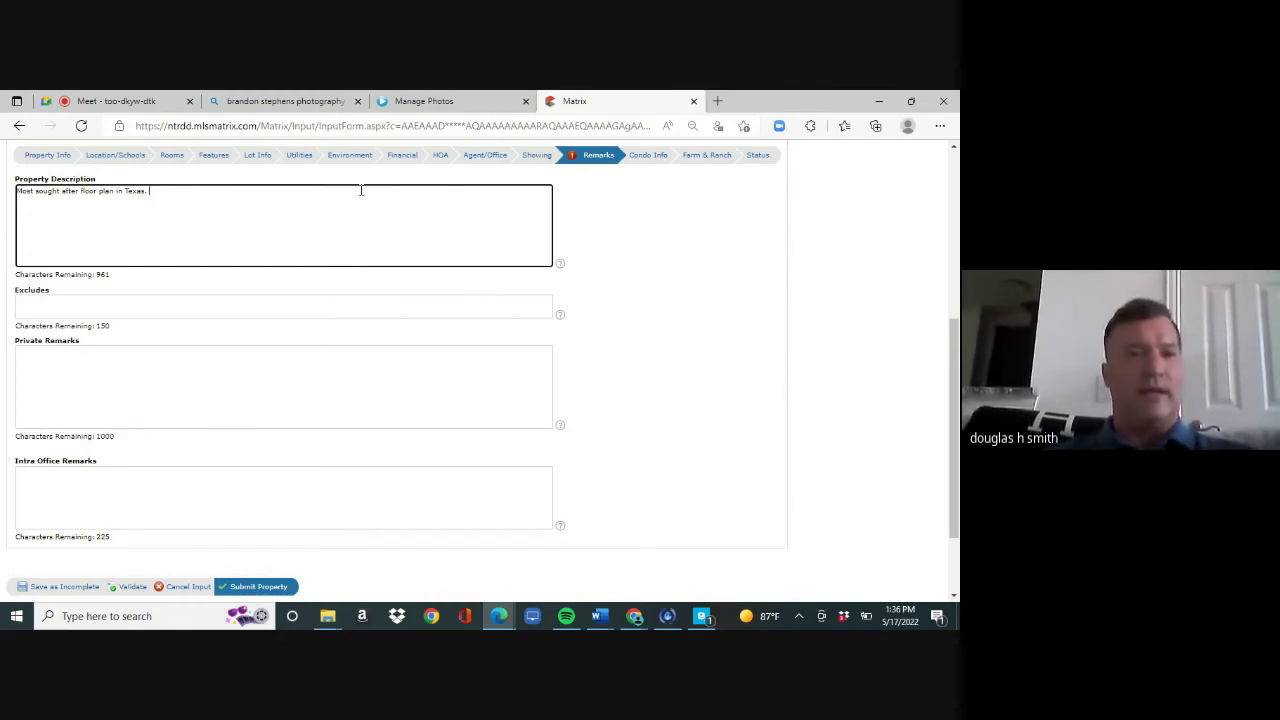
type("No")
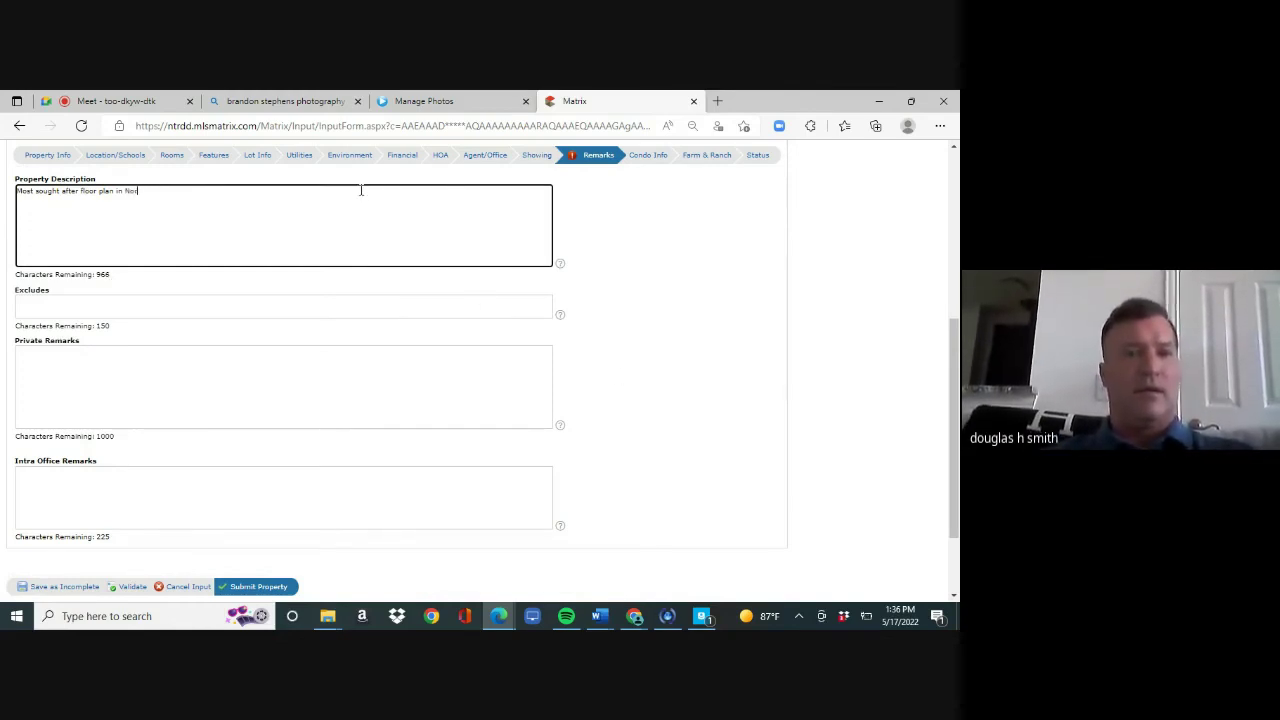
type("rth Texas. ")
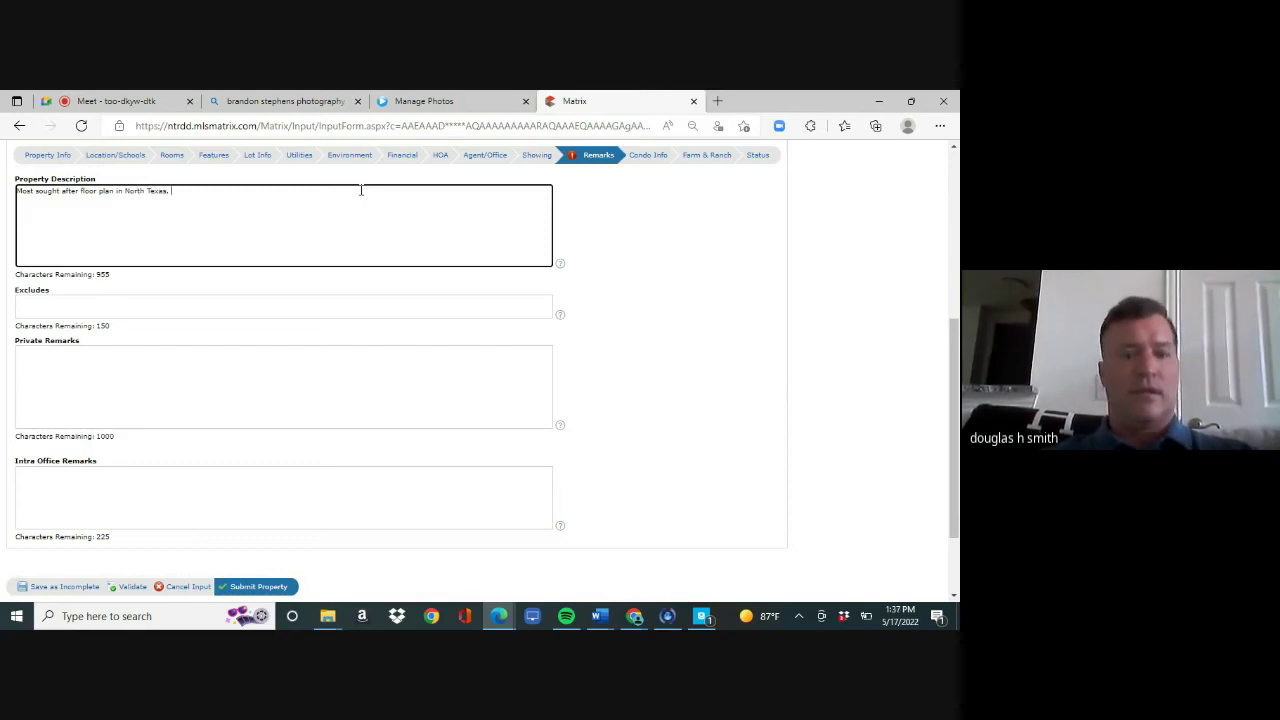
type("4 bed")
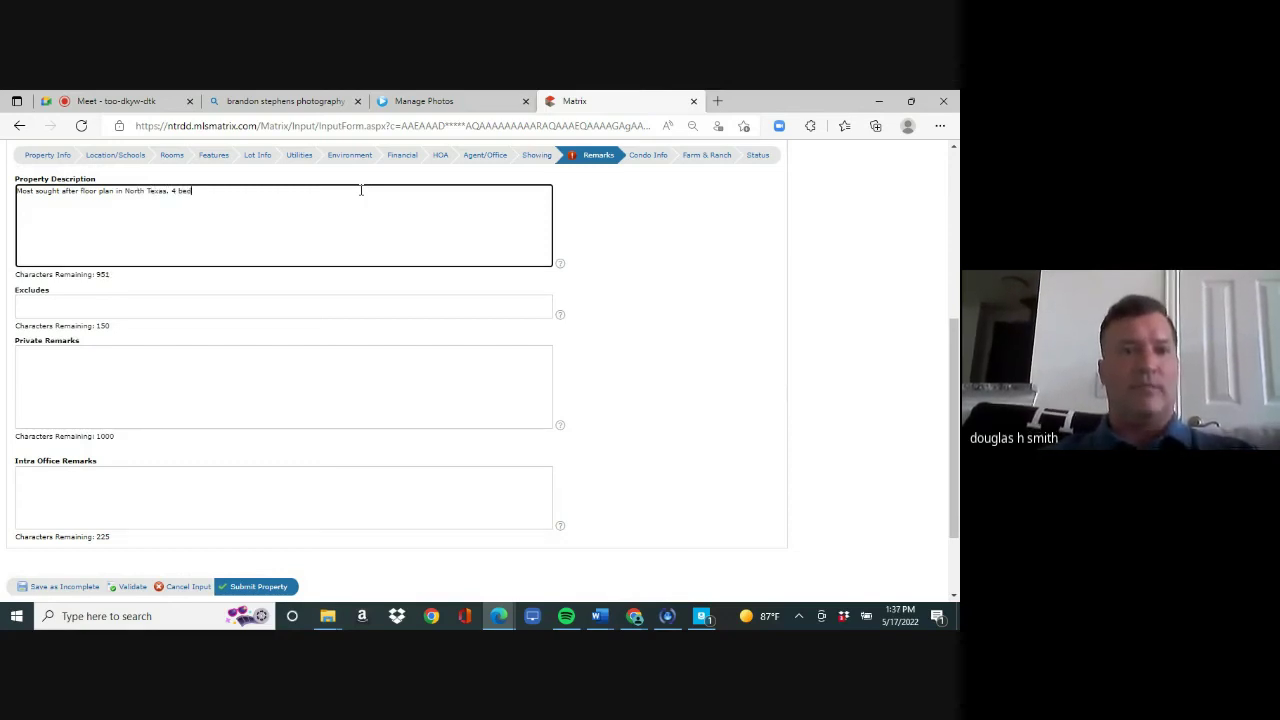
type("roo")
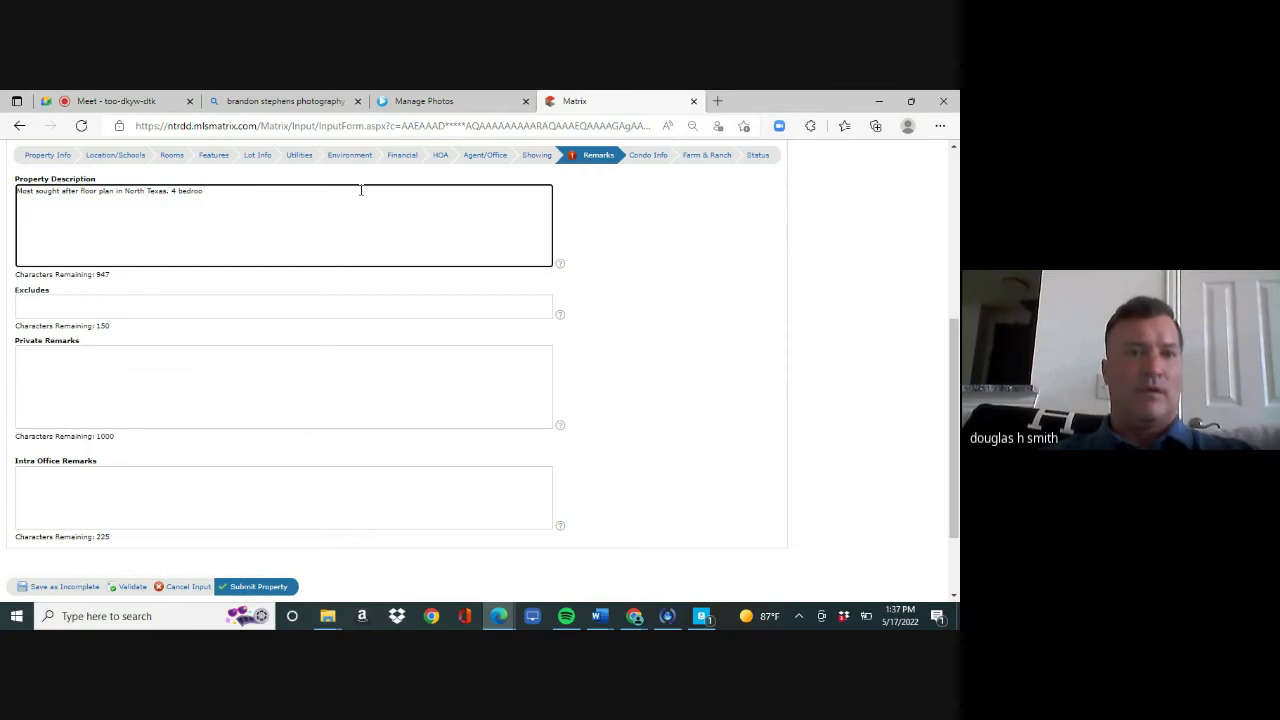
type("mm, 3 ba")
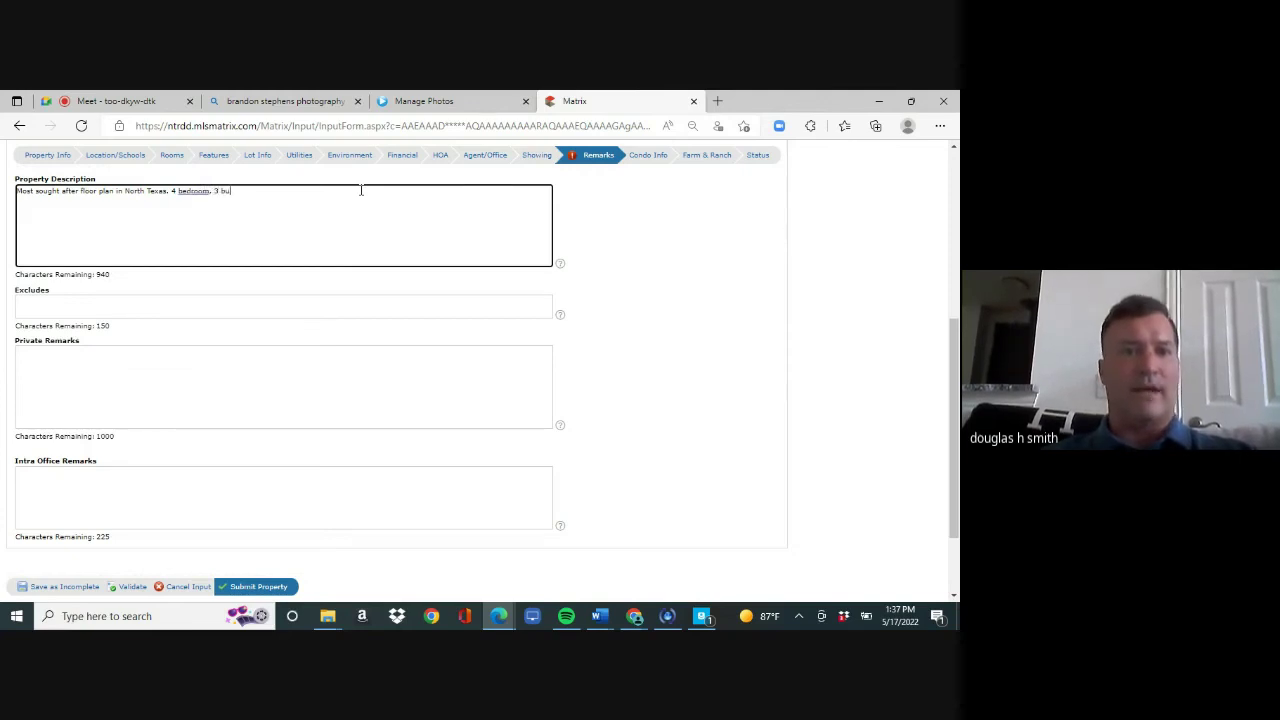
key("BackSpace")
key("BackSpace")
type("full bath")
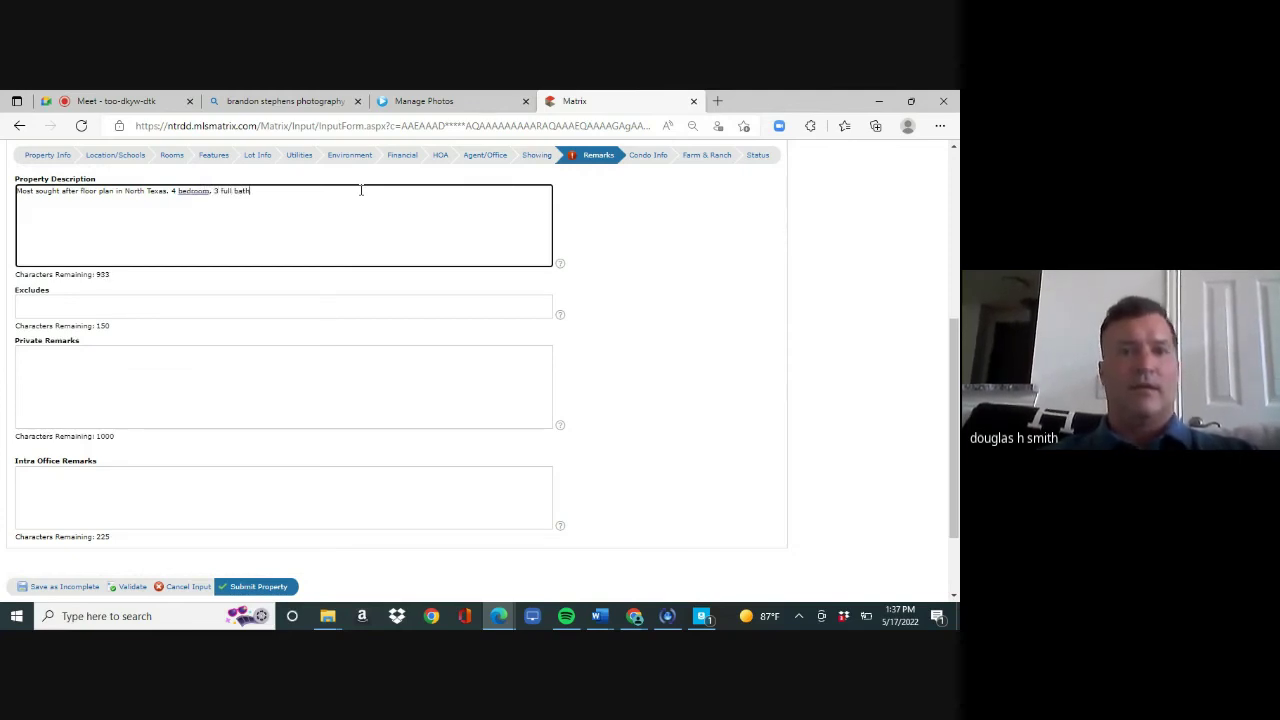
type(" with")
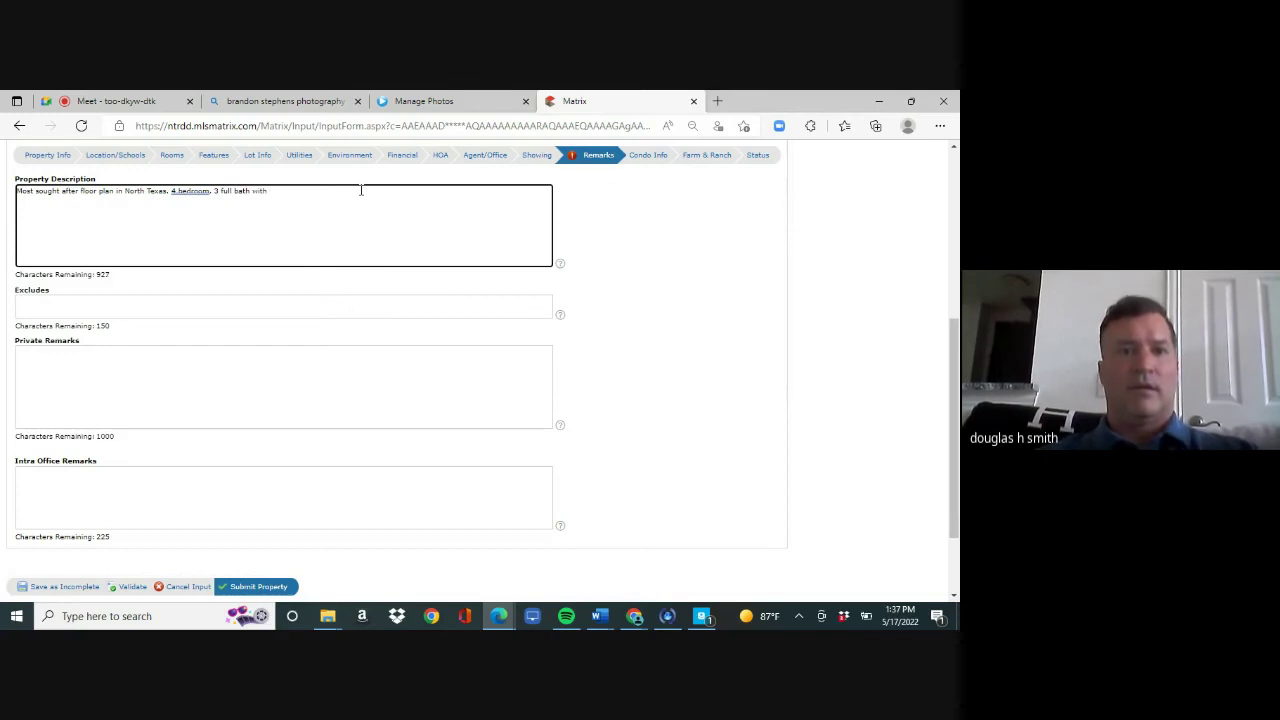
type(" summer")
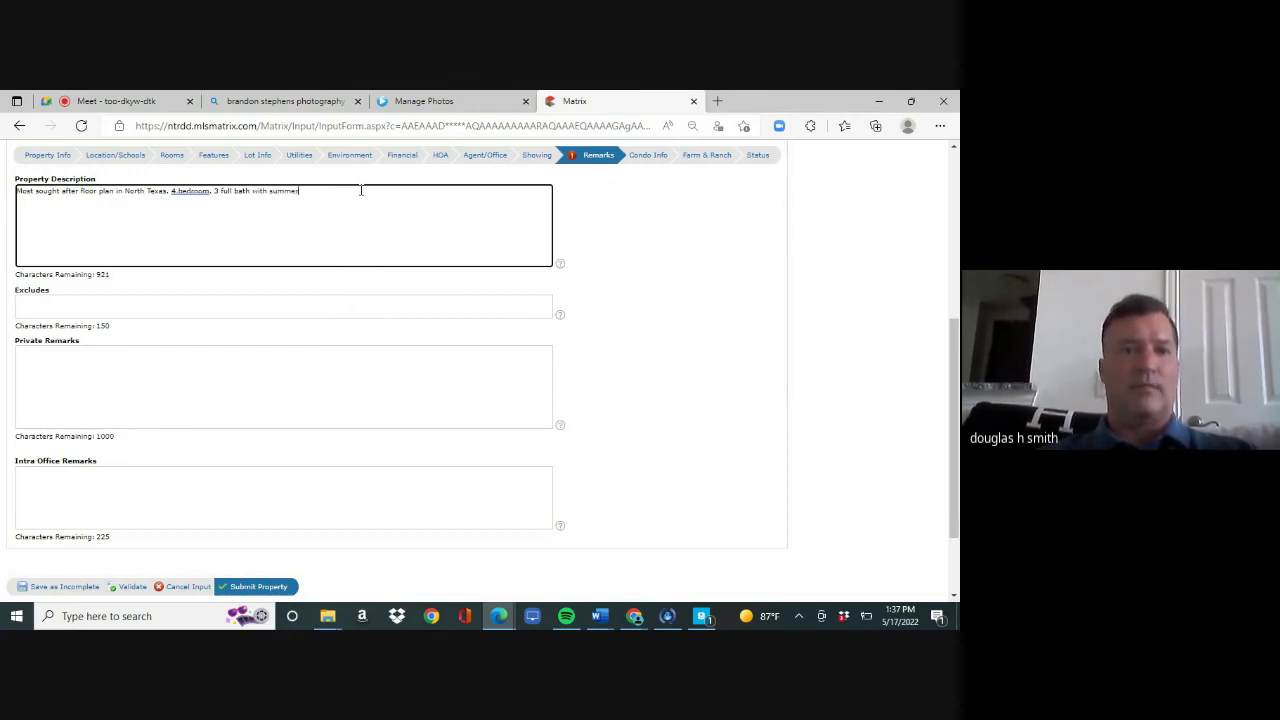
type("time shade as ")
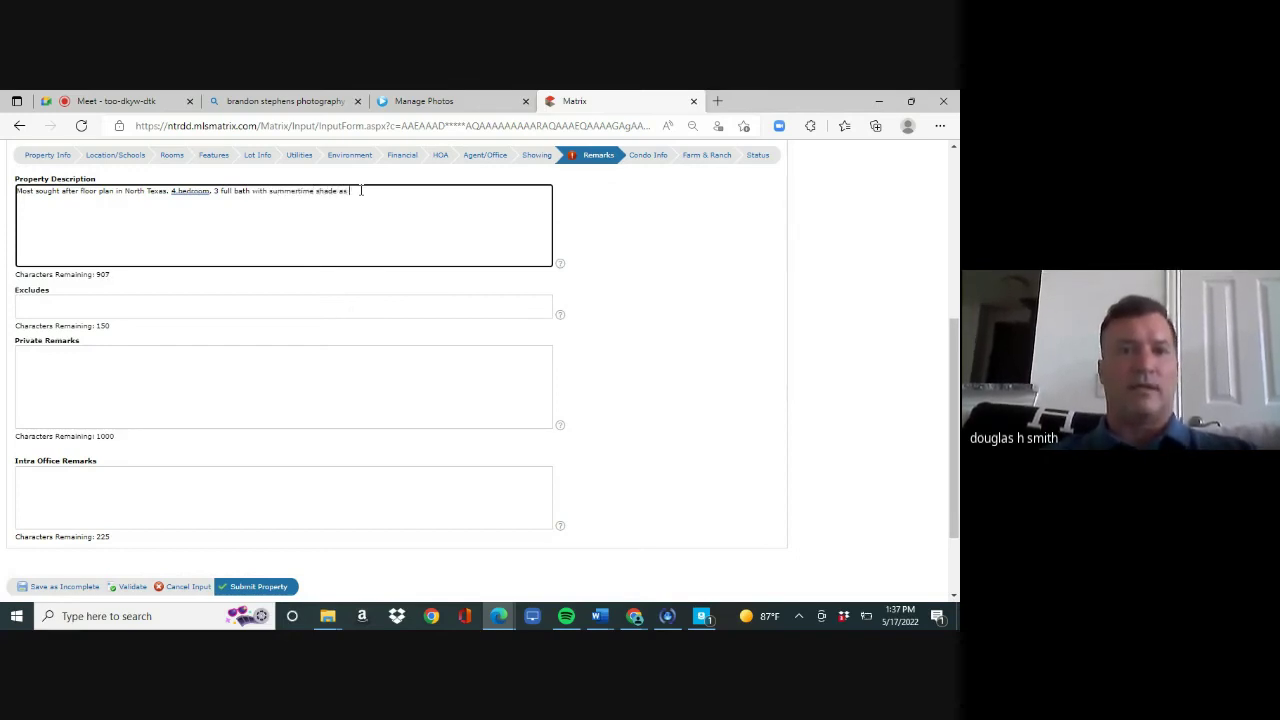
type("backyard")
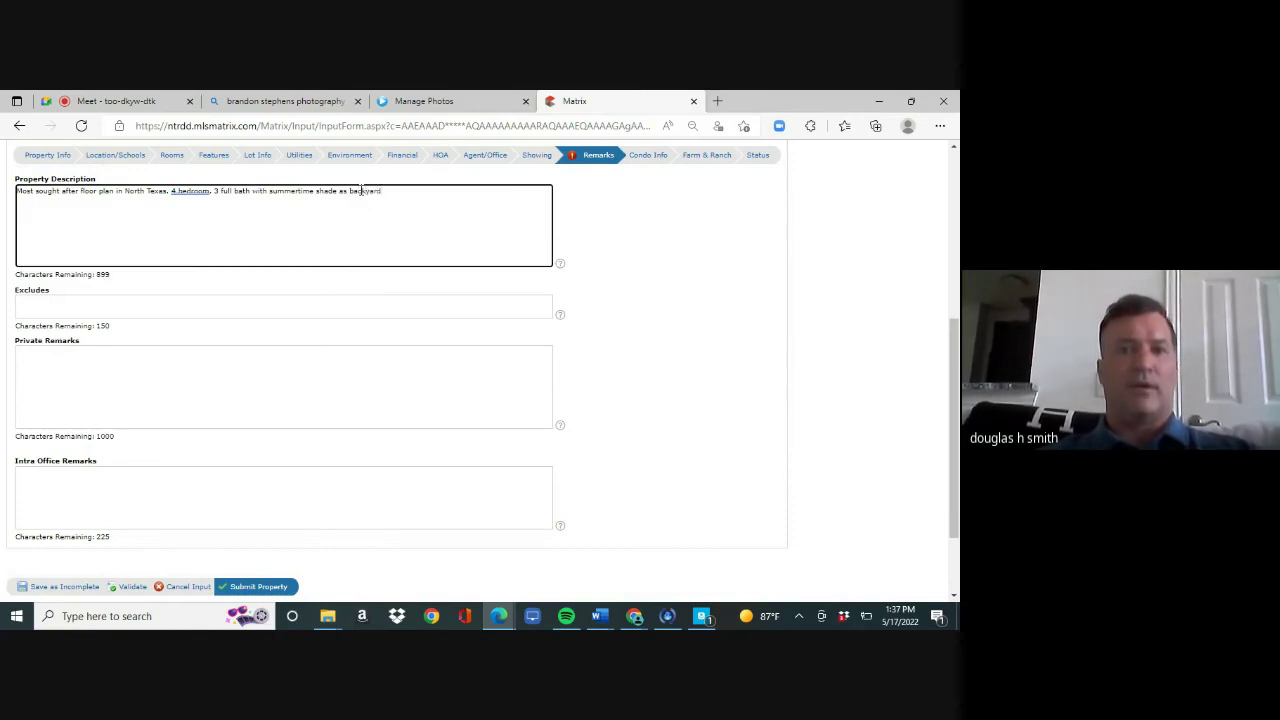
type(" faces")
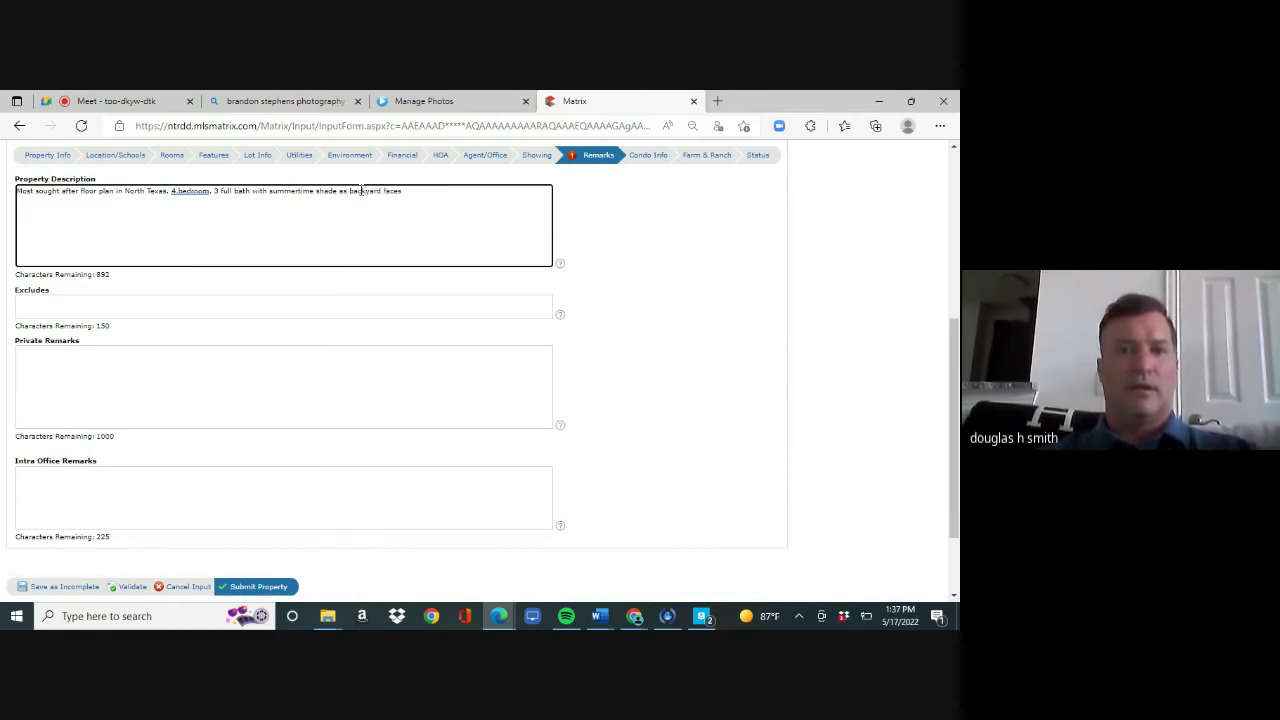
type(" north")
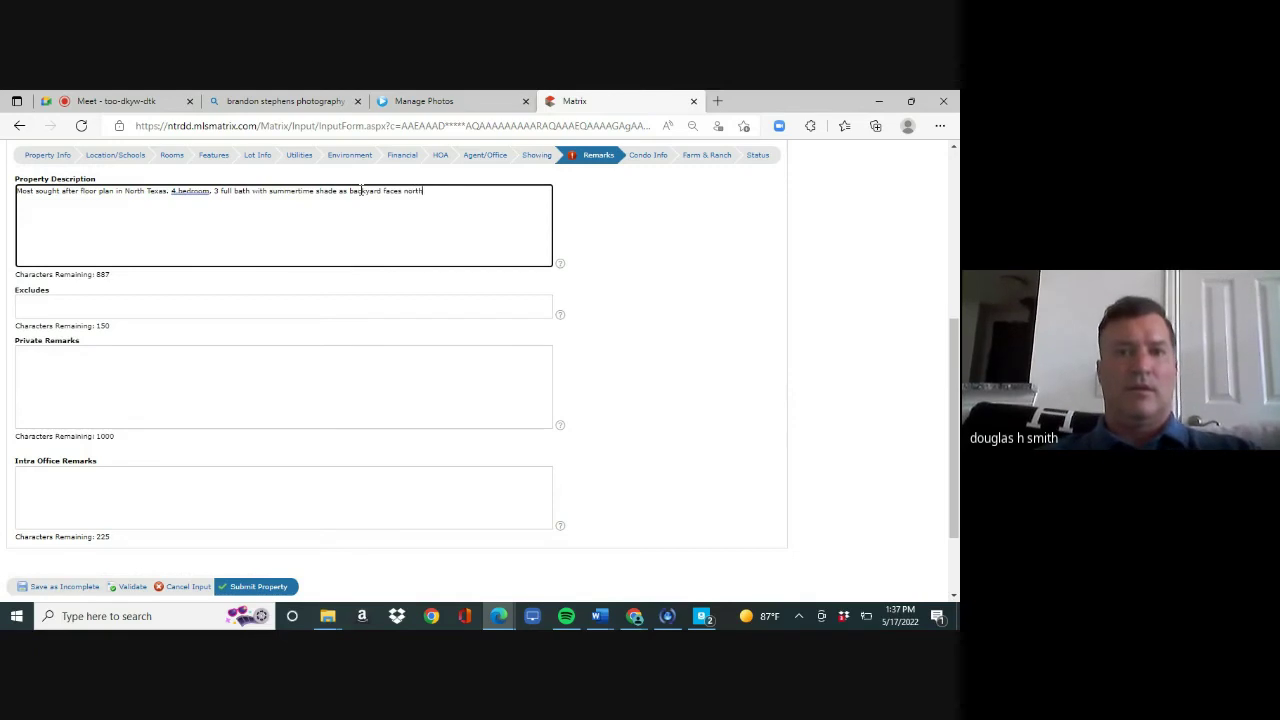
type("east.")
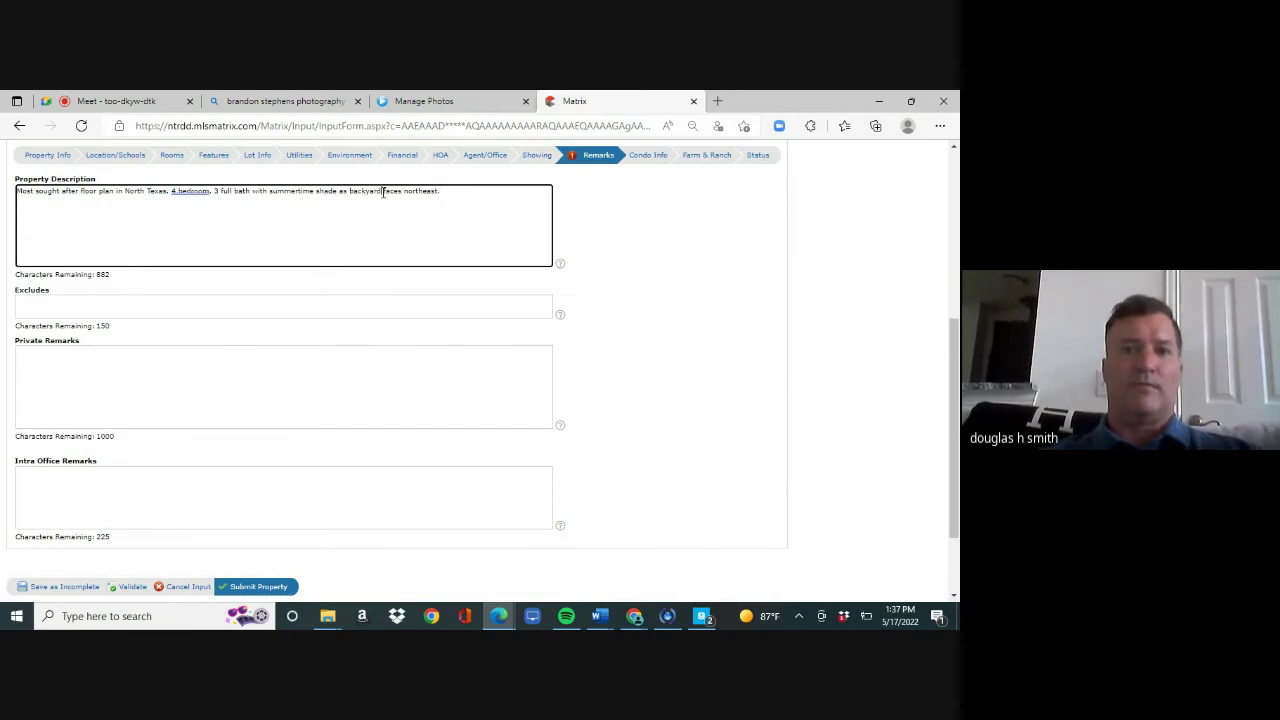
type("patio ")
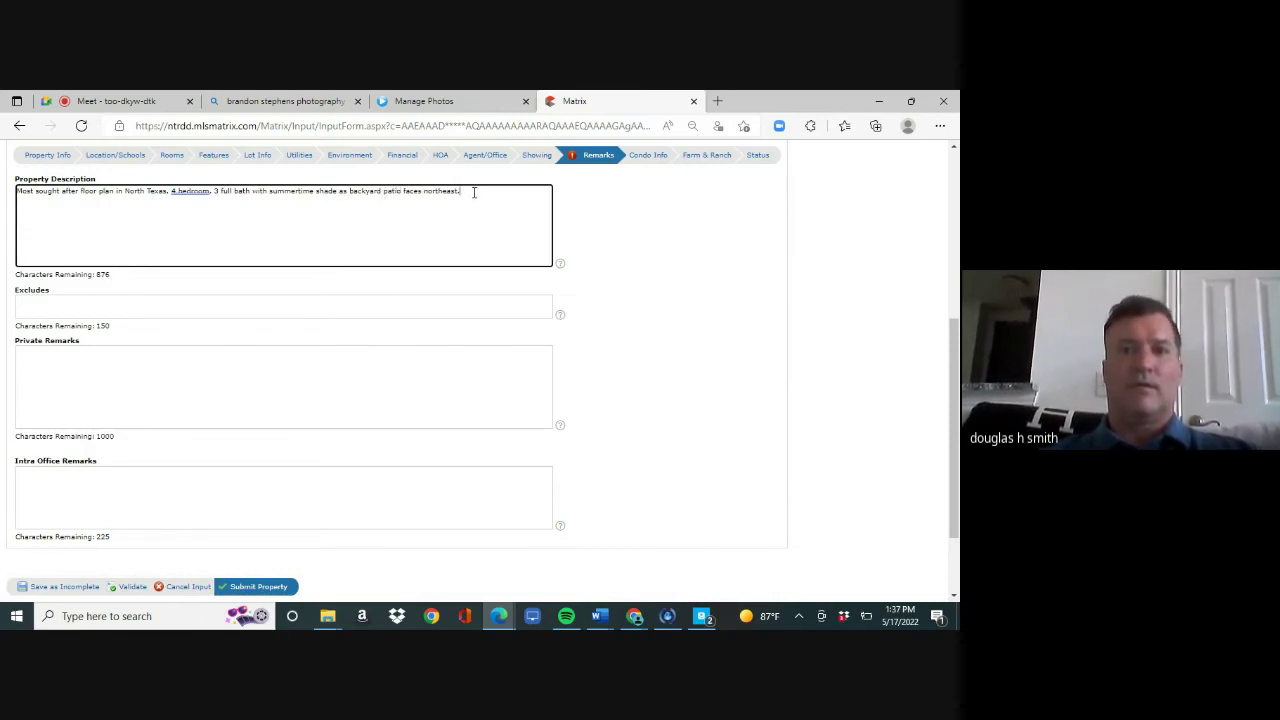
type("Must see ")
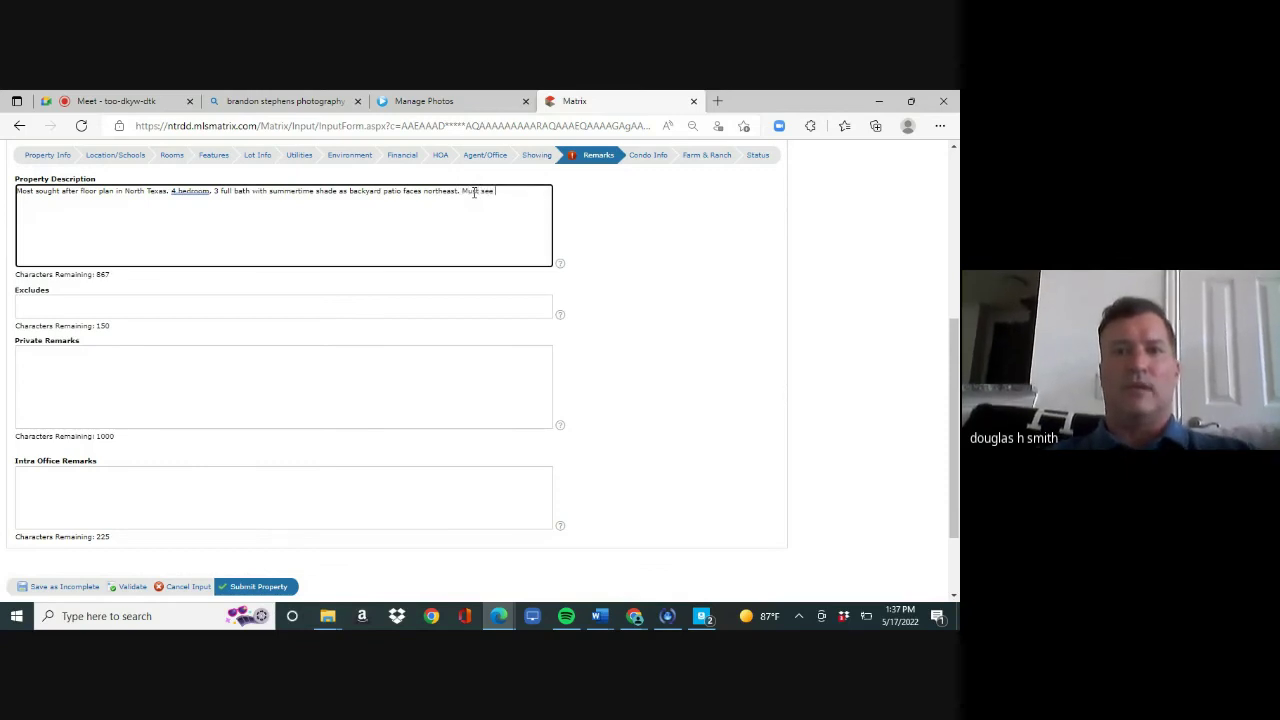
type("to bl")
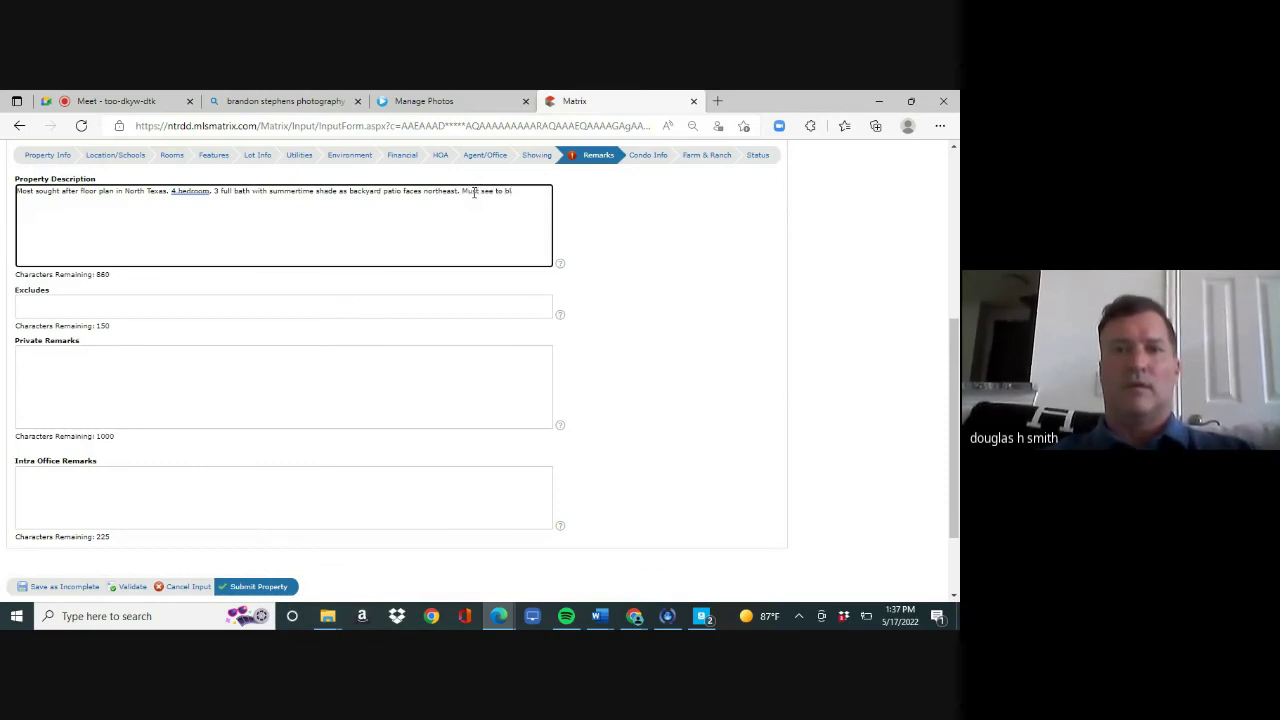
key("BackSpace")
type("elieve all the")
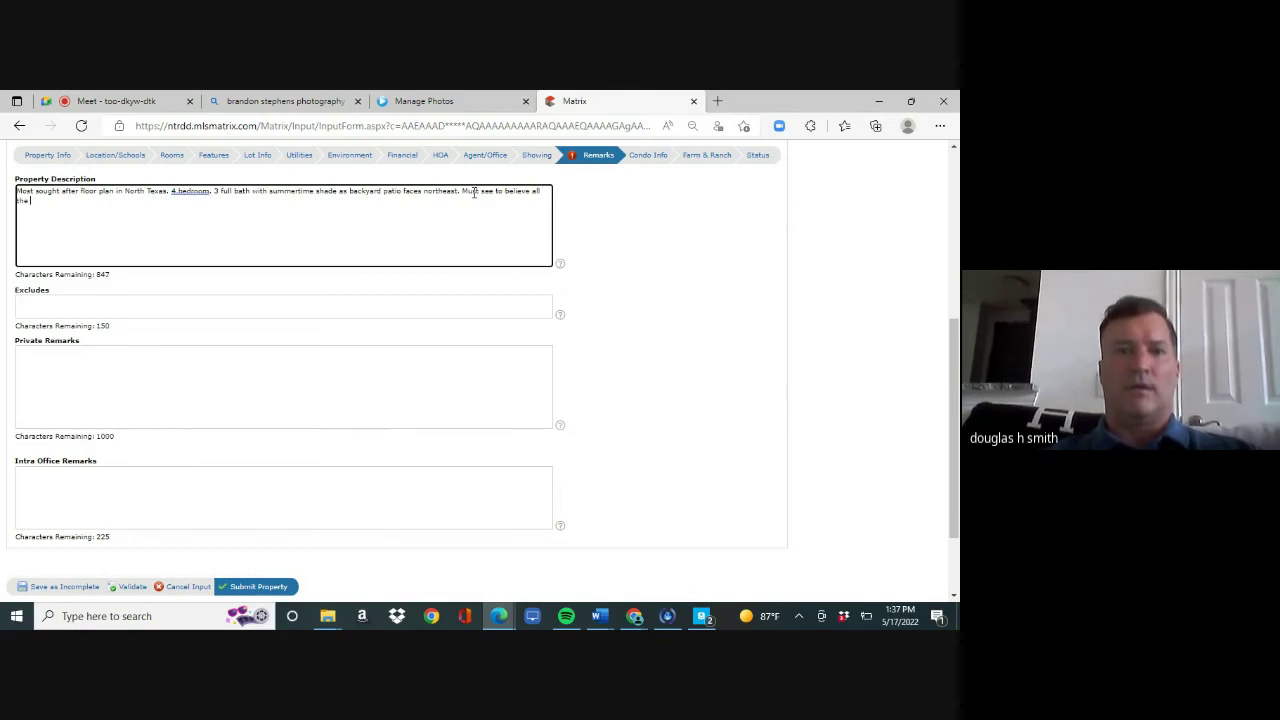
type(" upgrades")
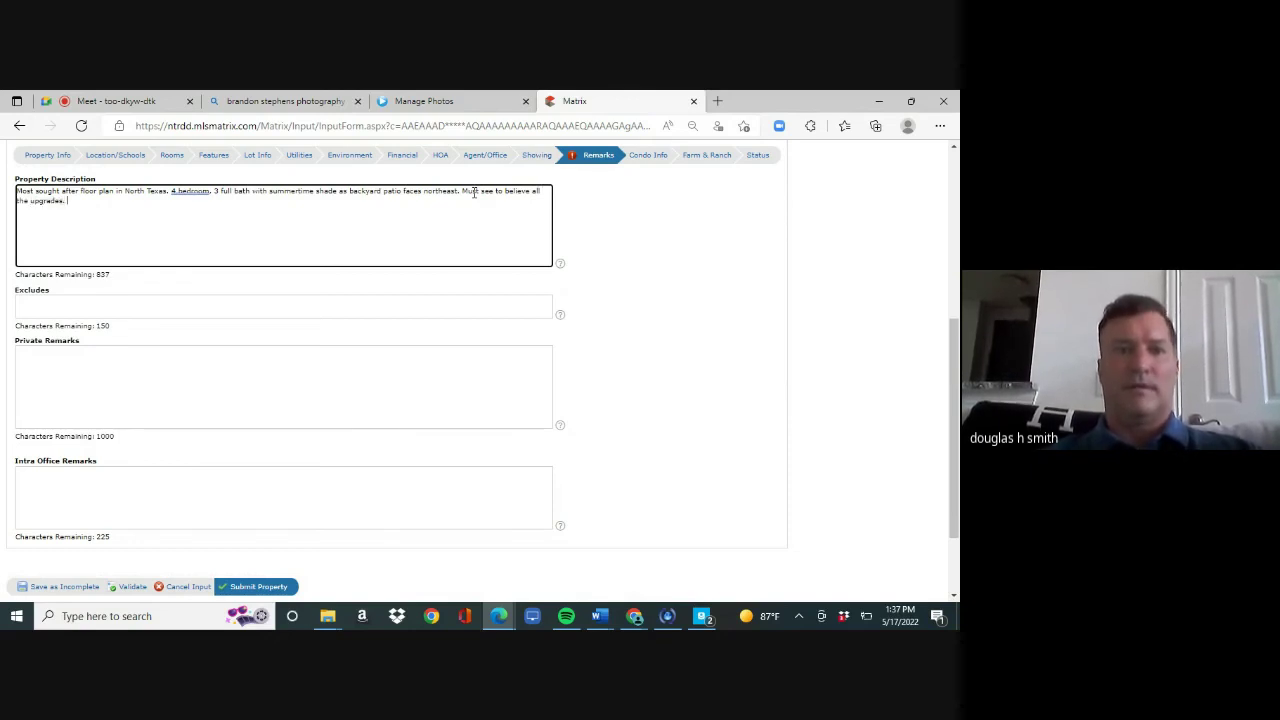
type(". Grand")
type("t")
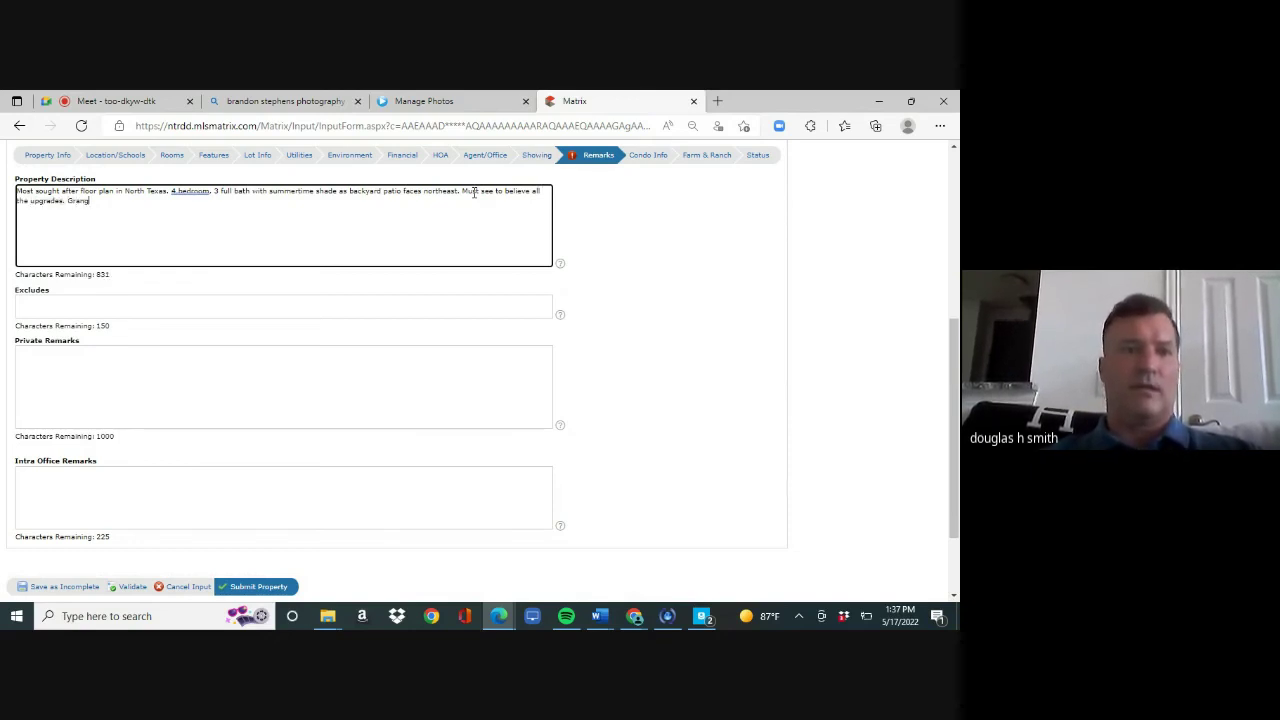
type("e counters")
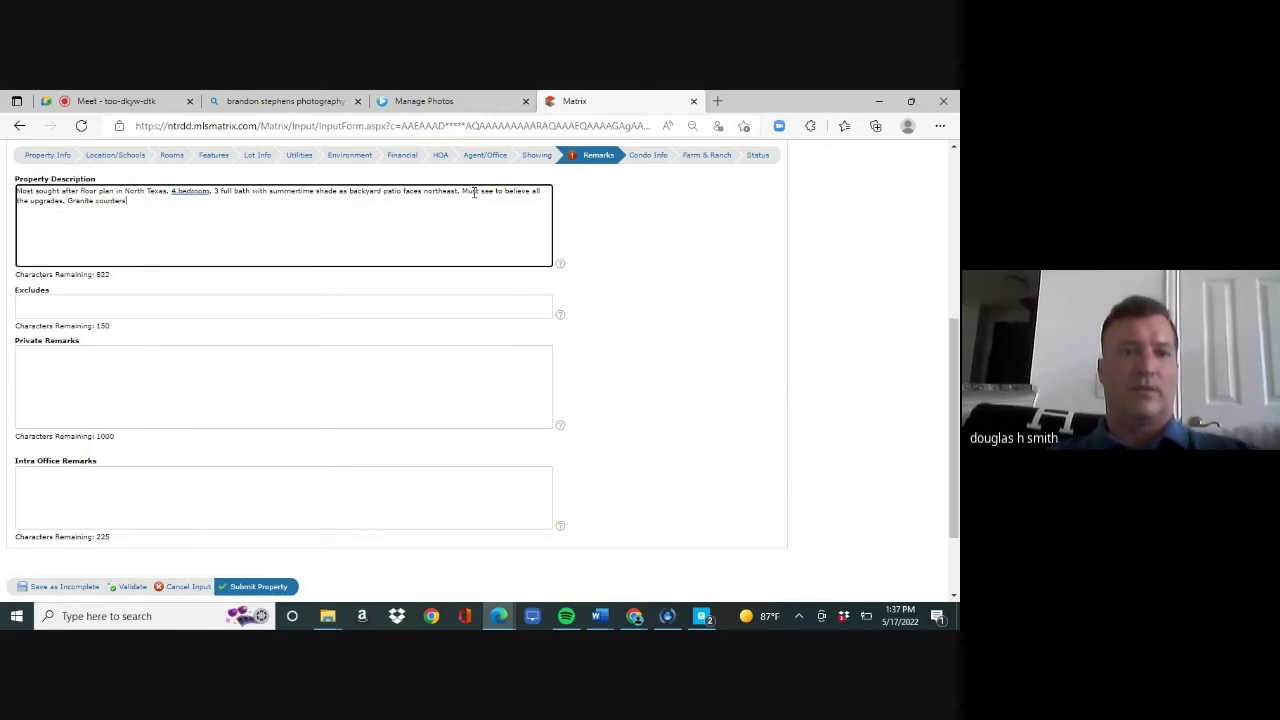
type(", drop sink ")
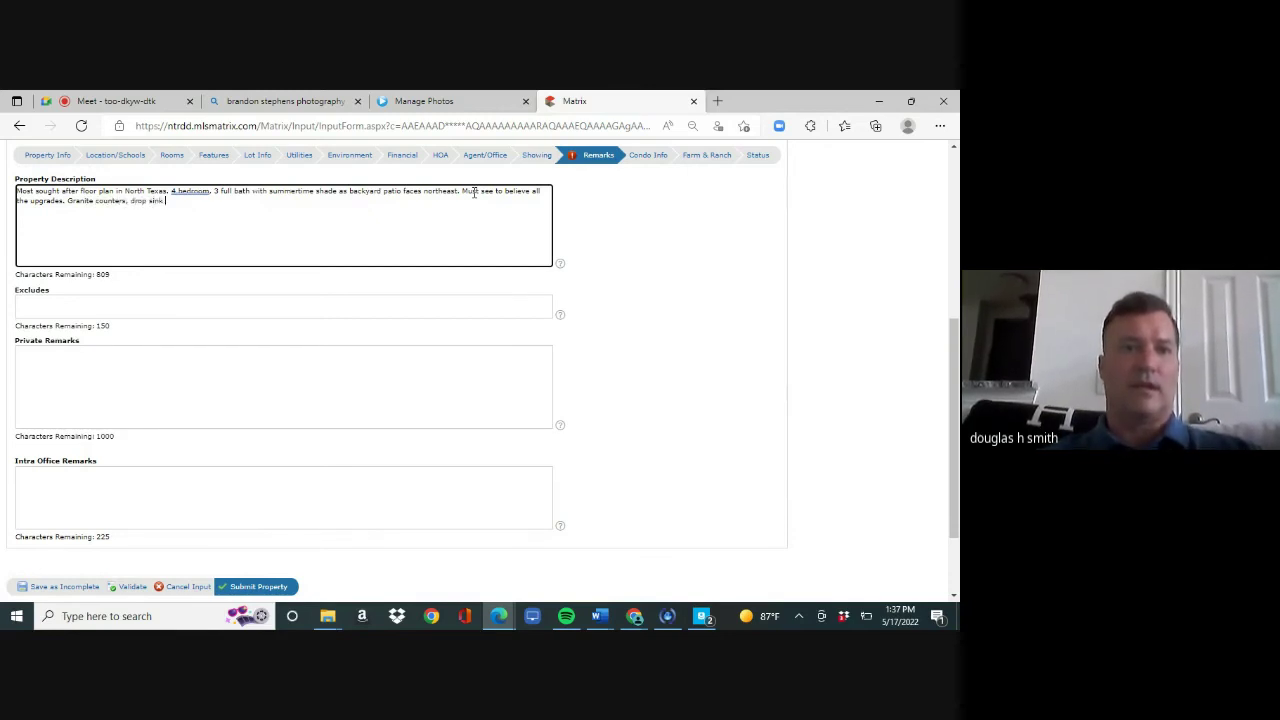
type("coupled w")
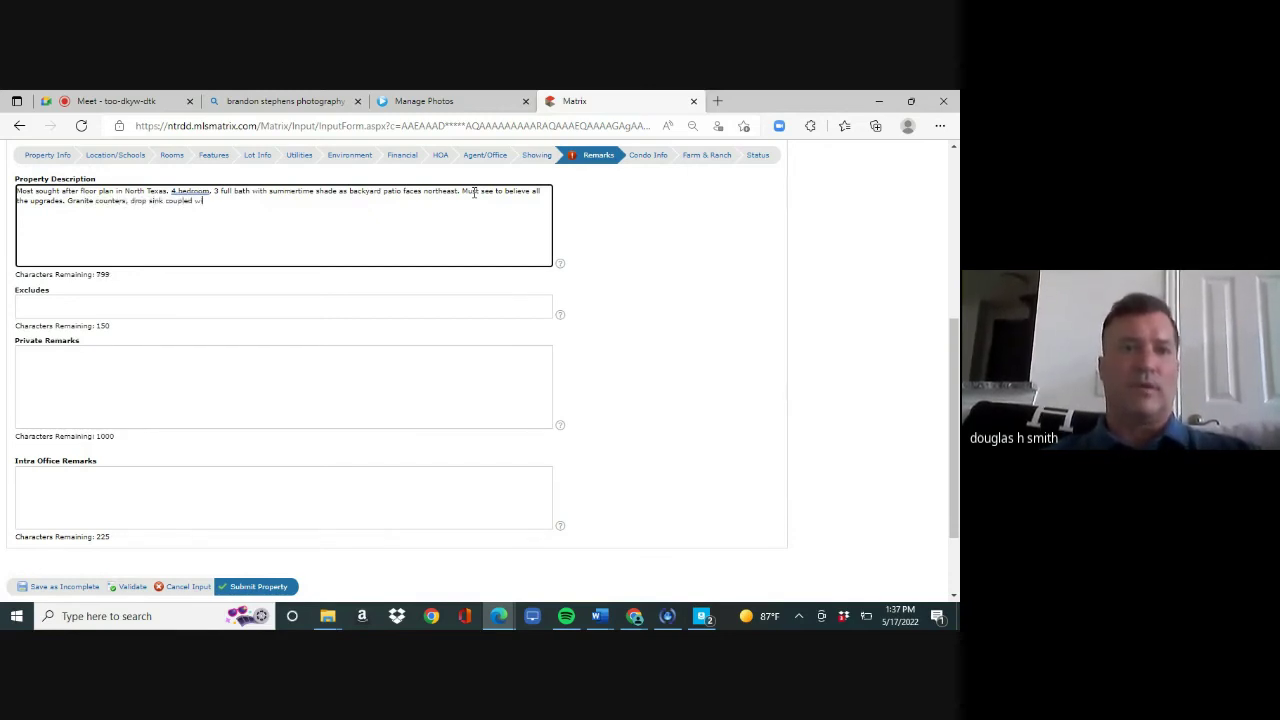
type("ith stainless ste")
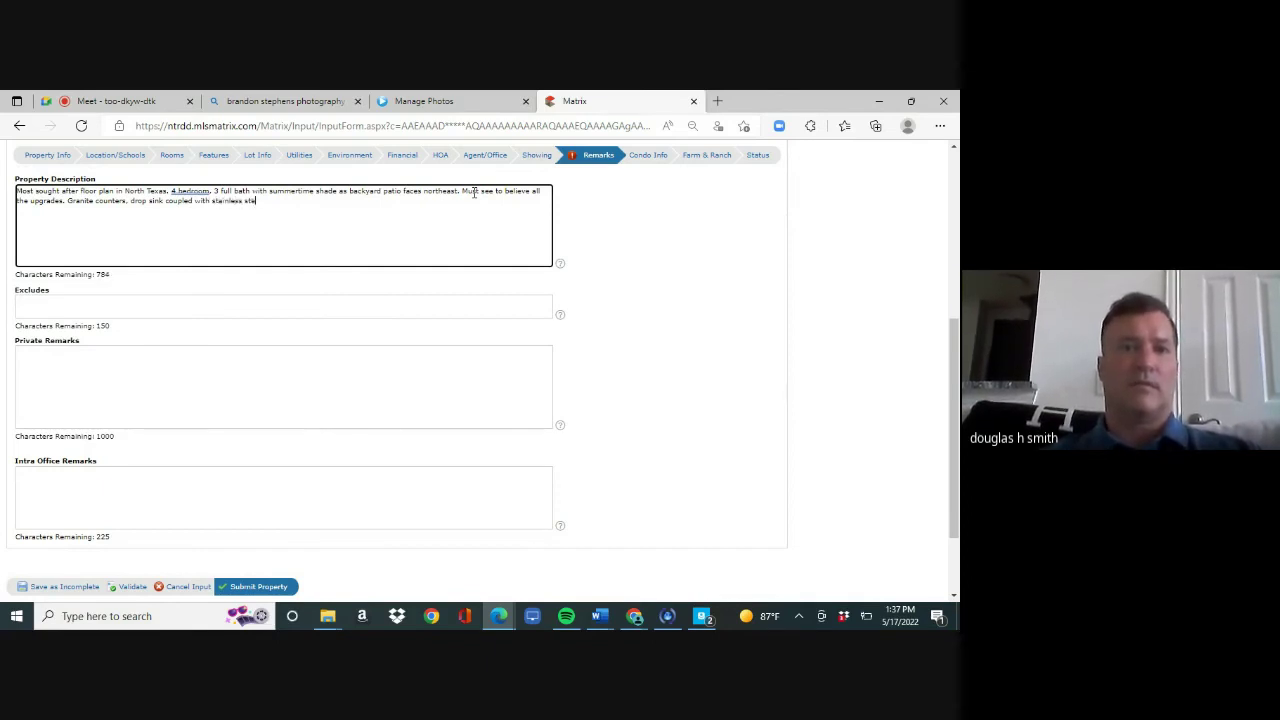
type("el ap")
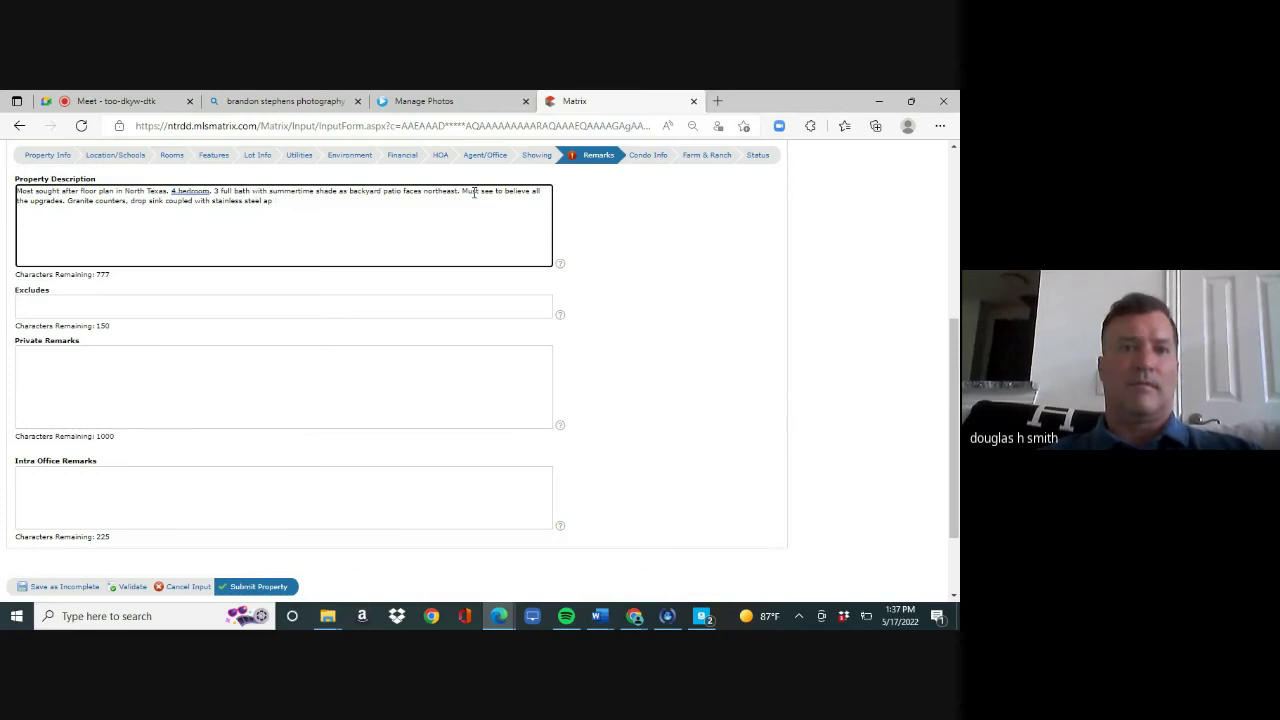
type("plian")
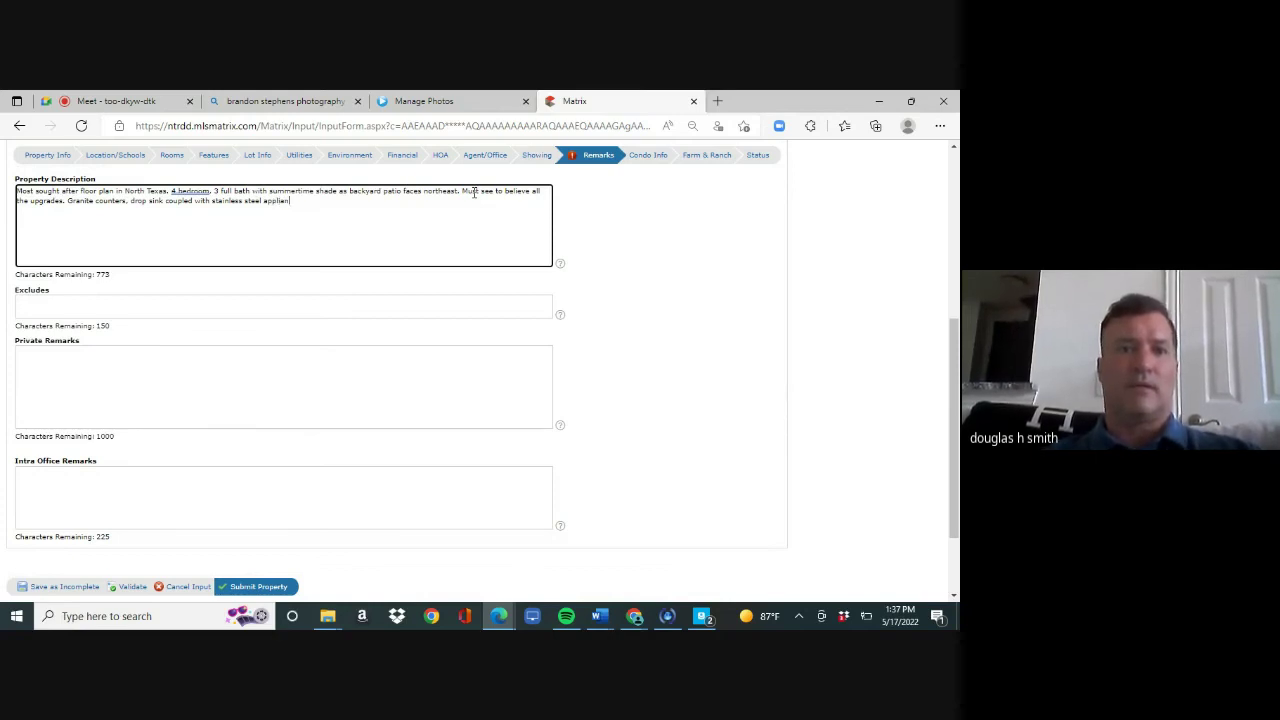
type("ces. ")
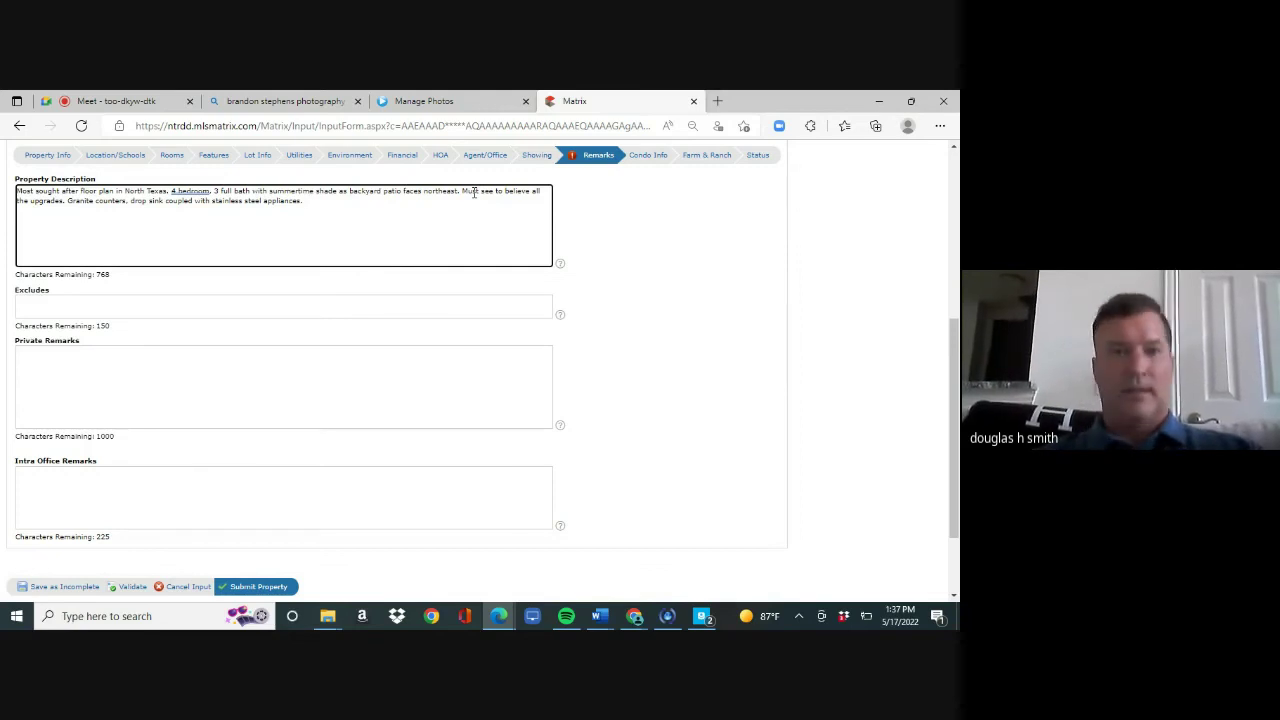
type("Gas ste")
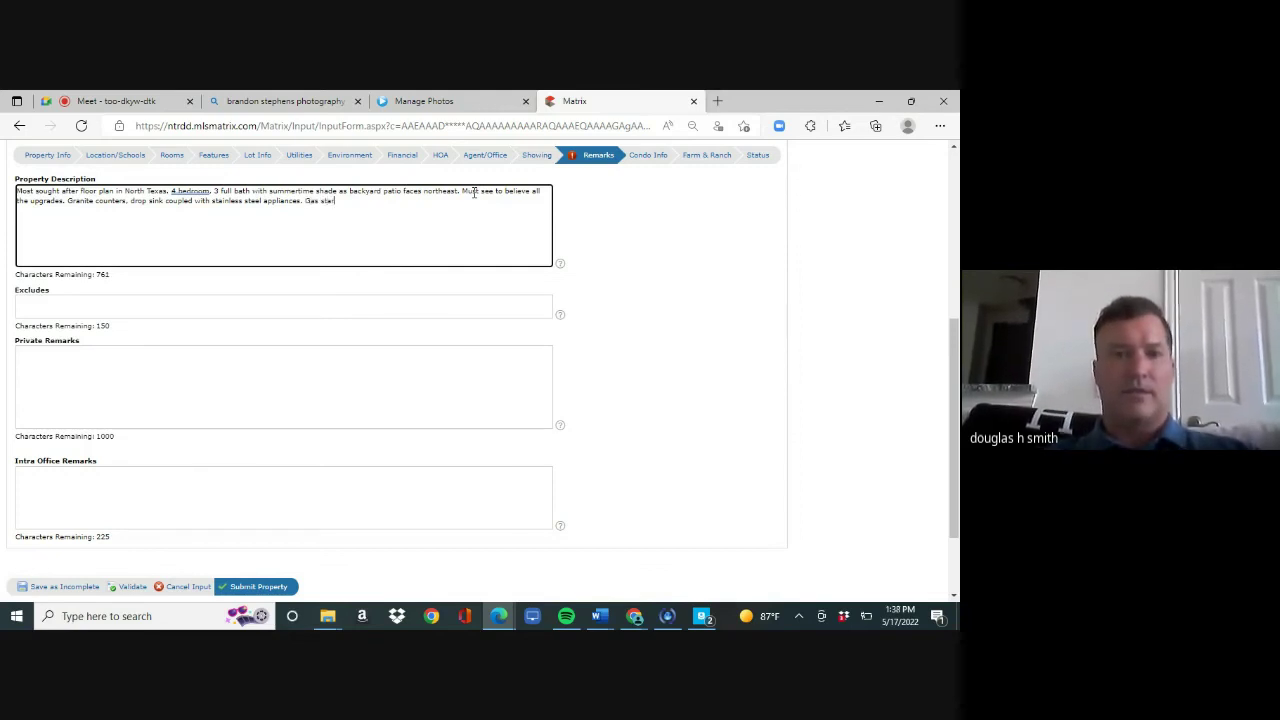
type("rter and")
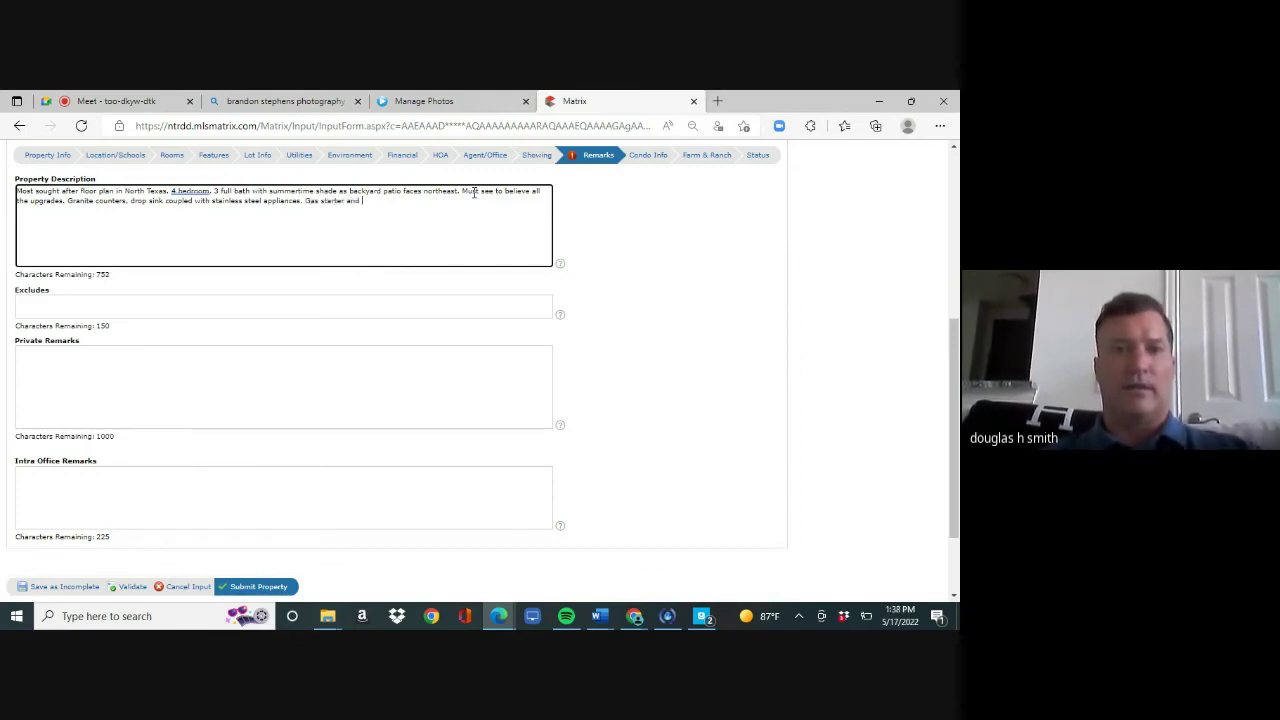
type(" logs")
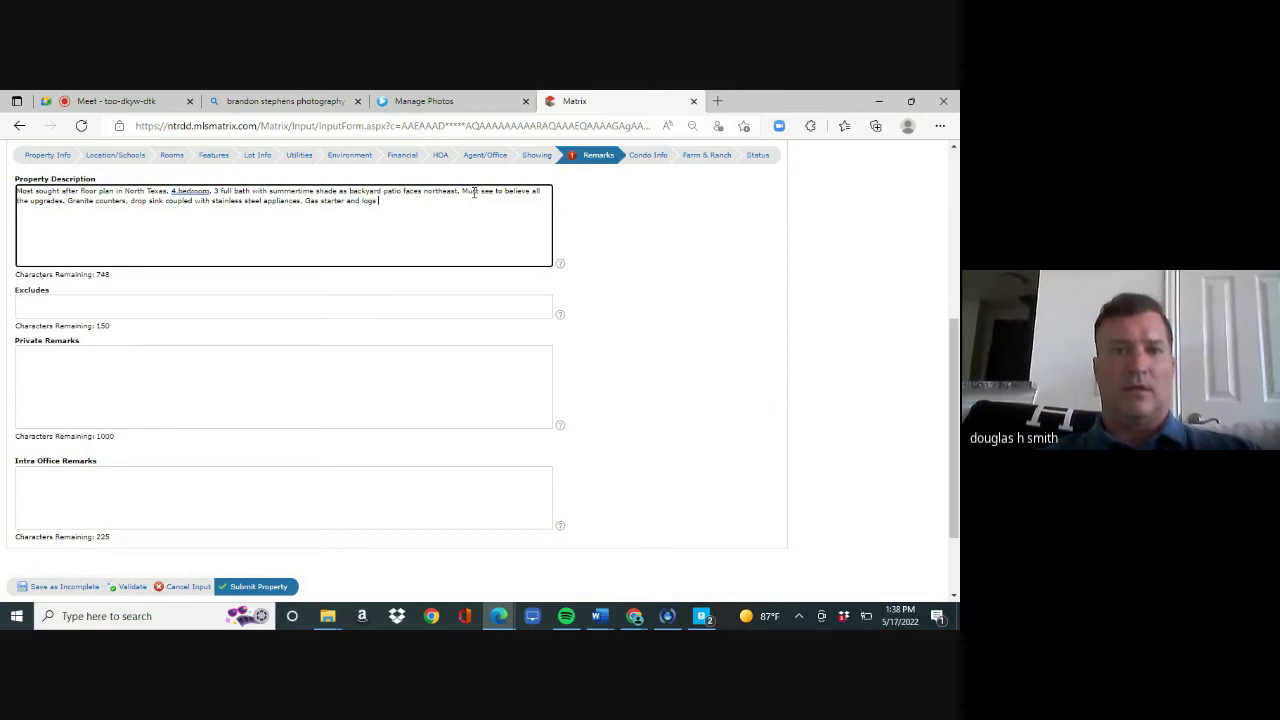
type(" at firep")
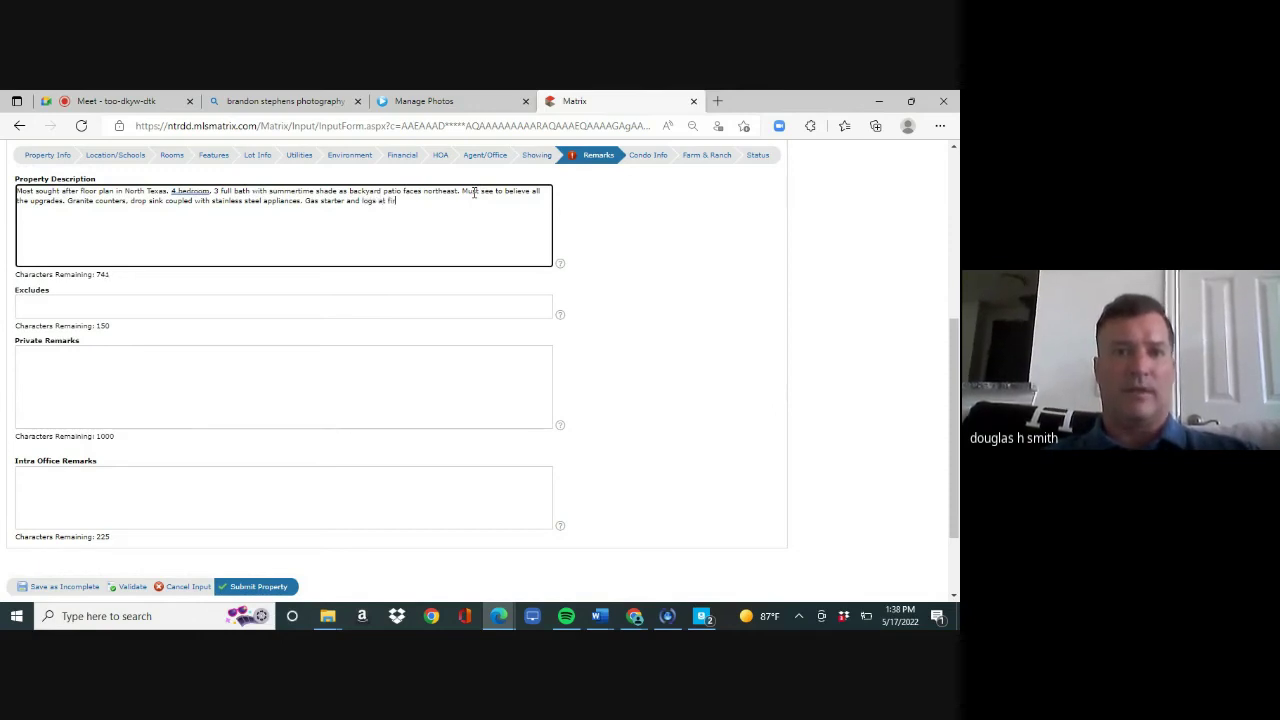
type("lace.")
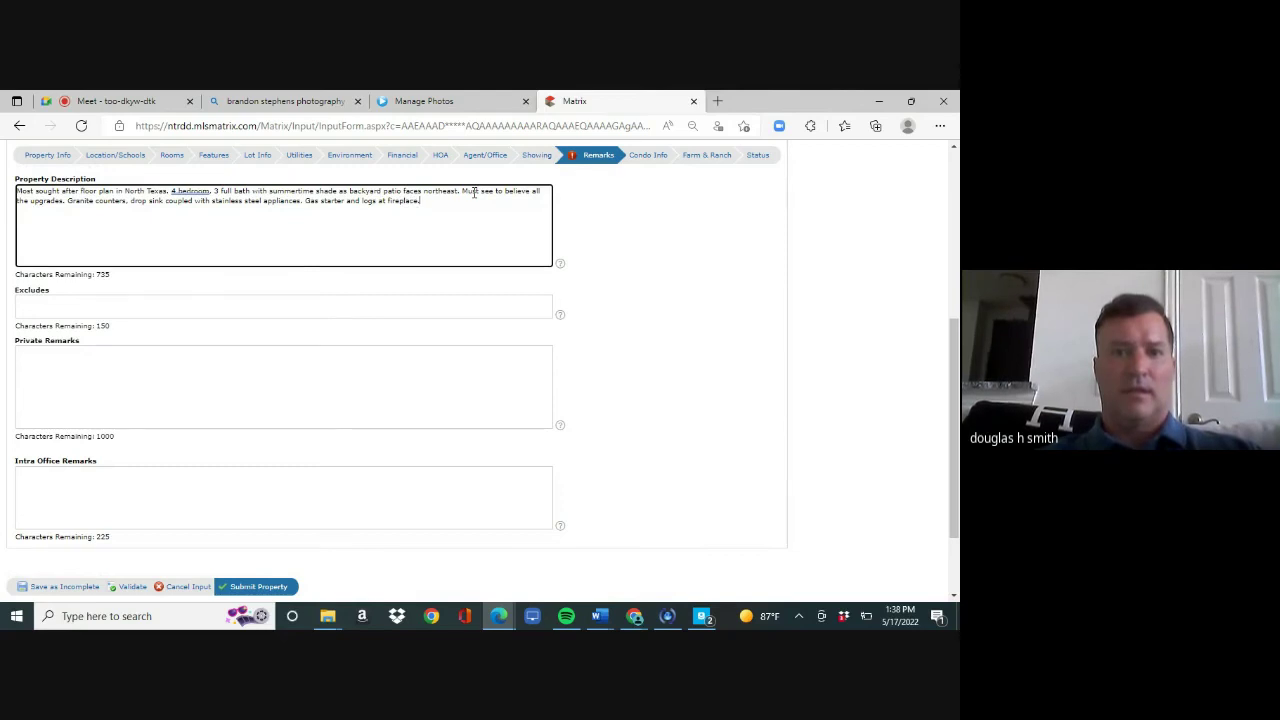
type(" Hardwood")
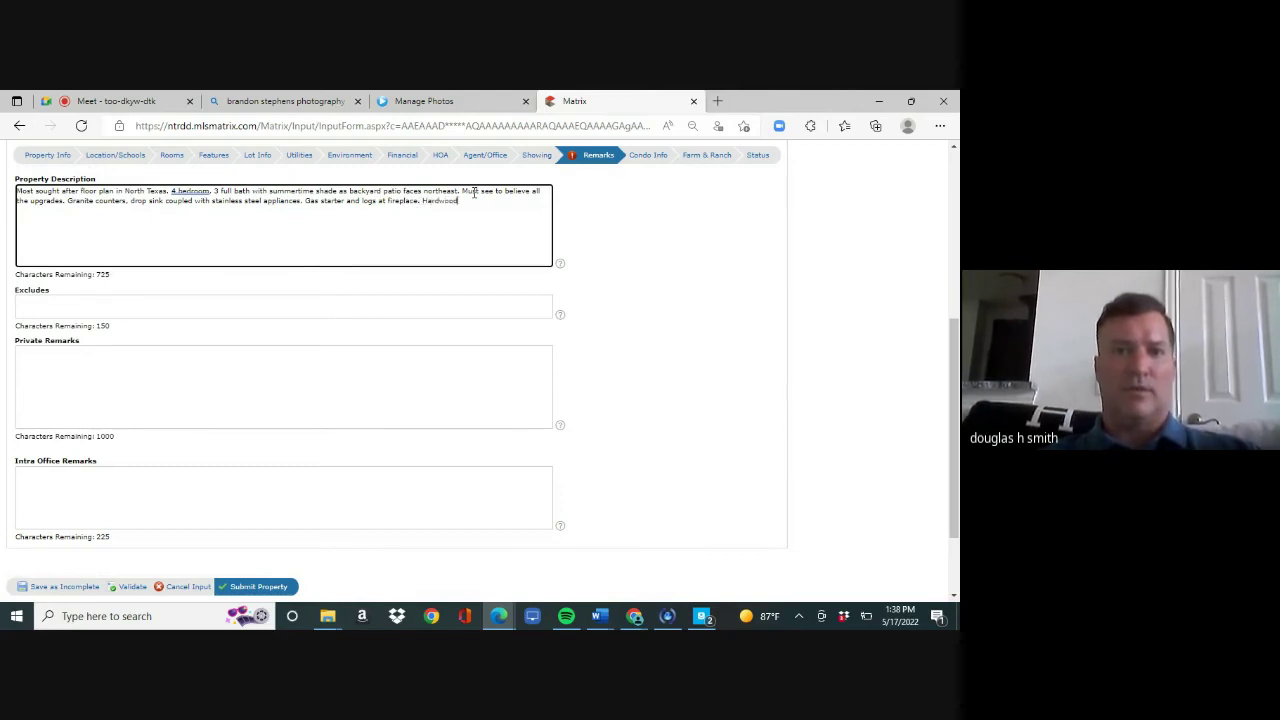
type("s through")
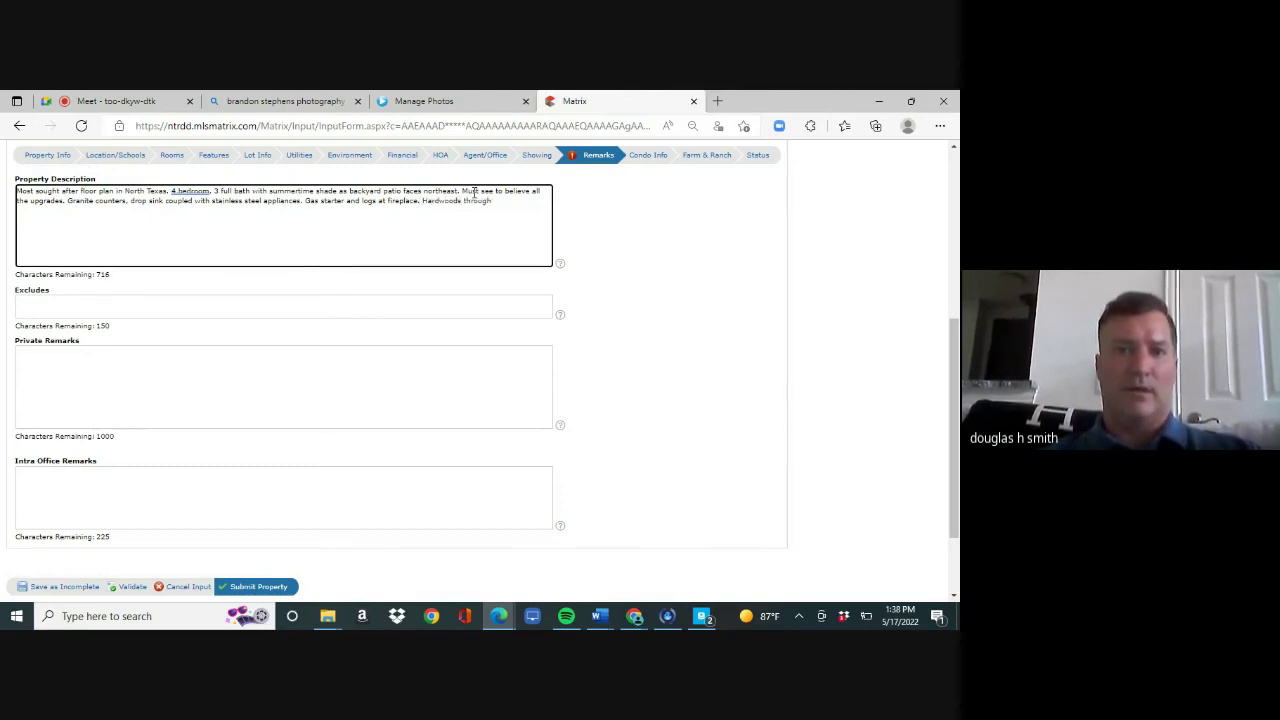
type("out.")
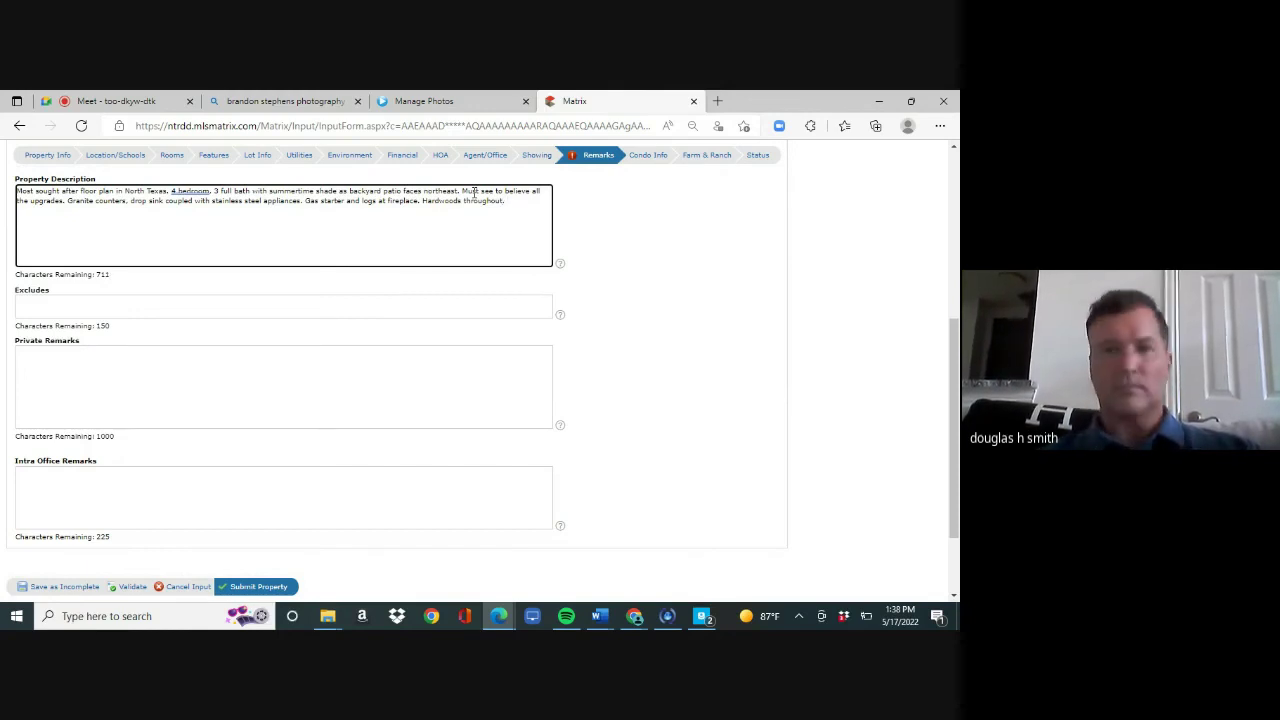
type("s b")
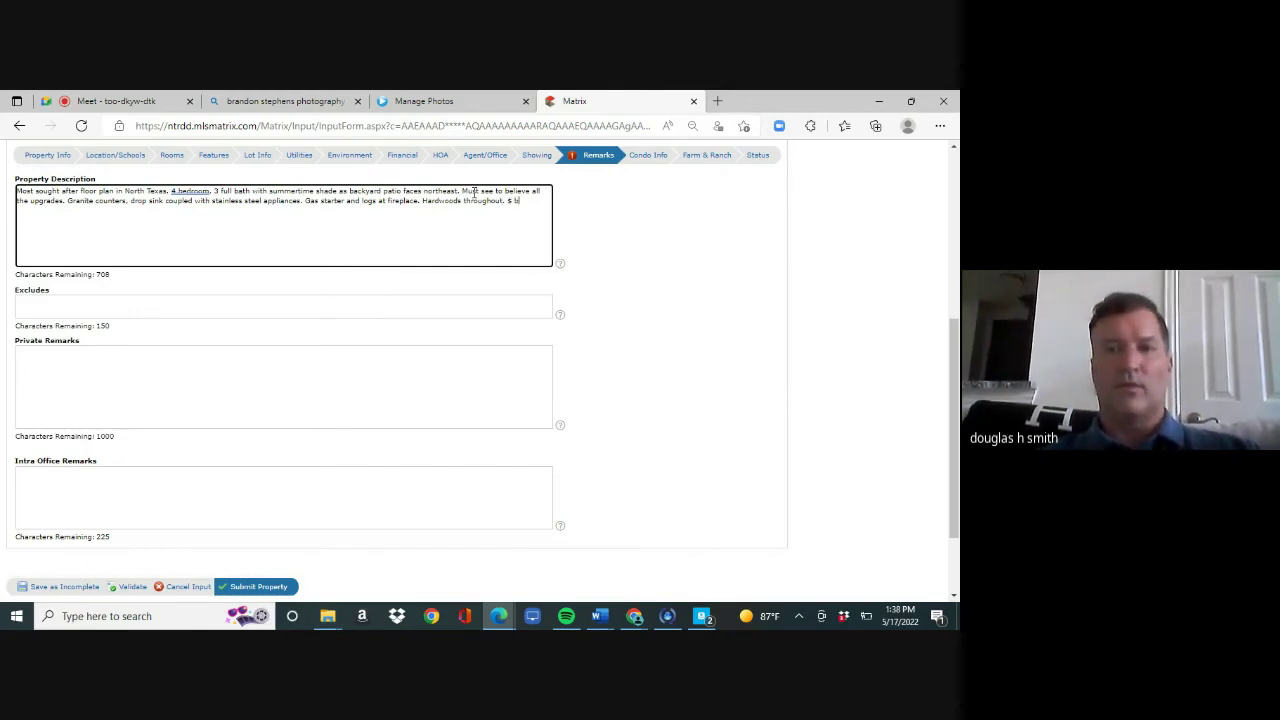
type("4 bedrooms")
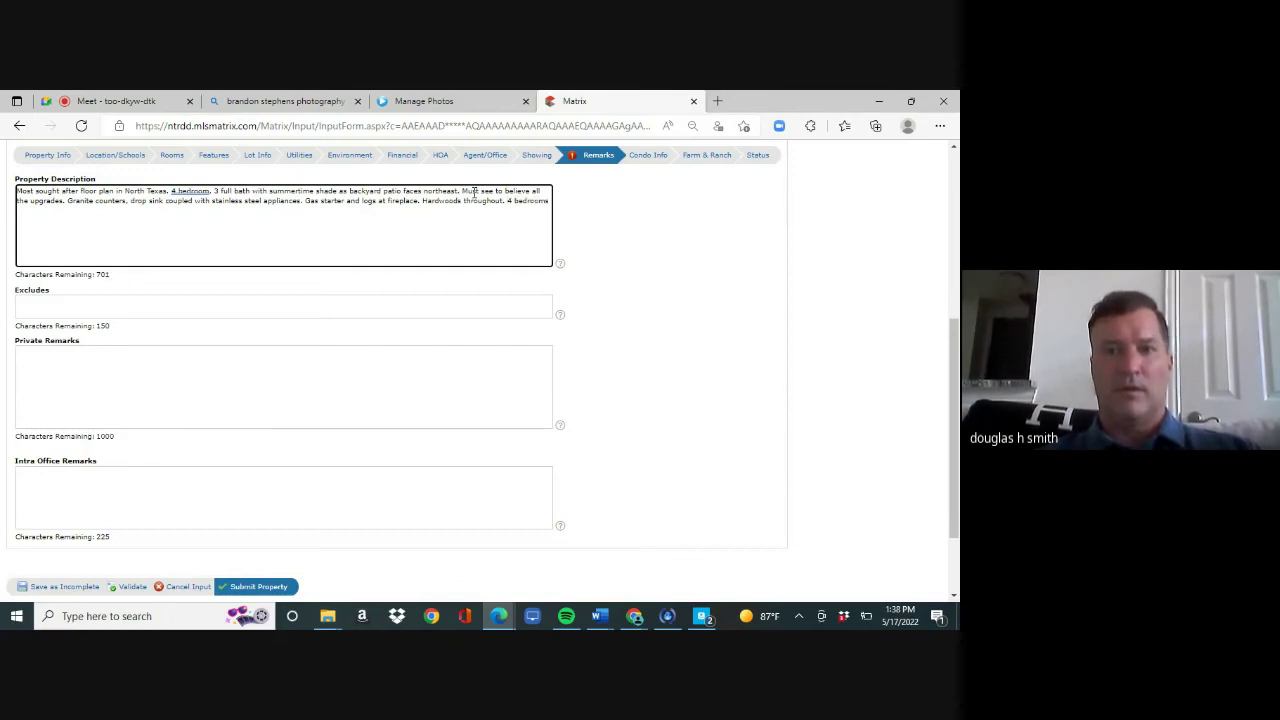
type(" includ")
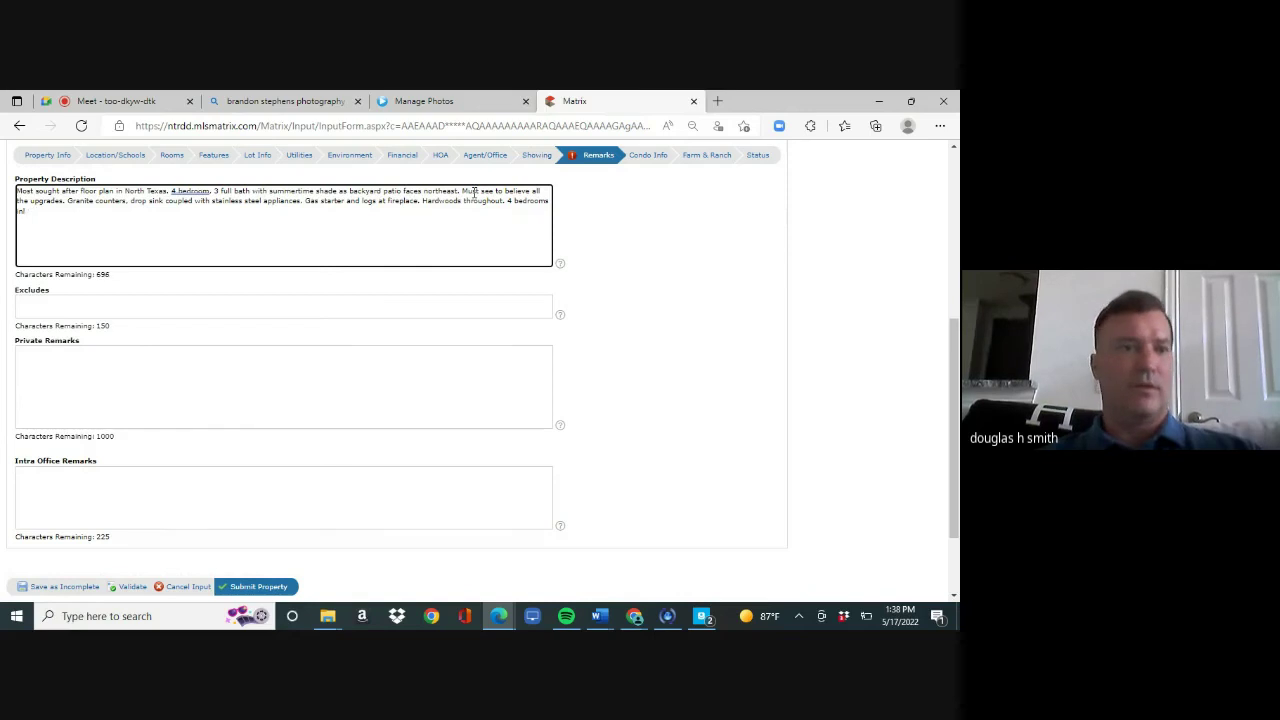
type("lude")
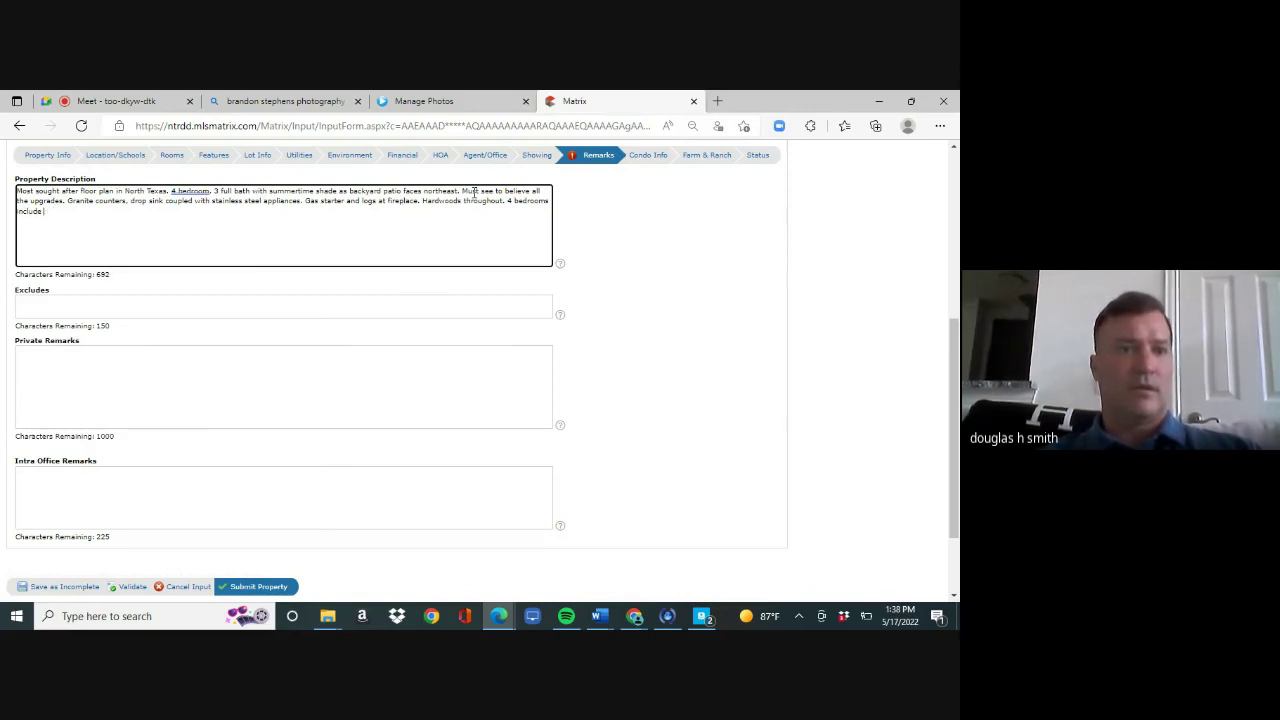
type(" pl split mas")
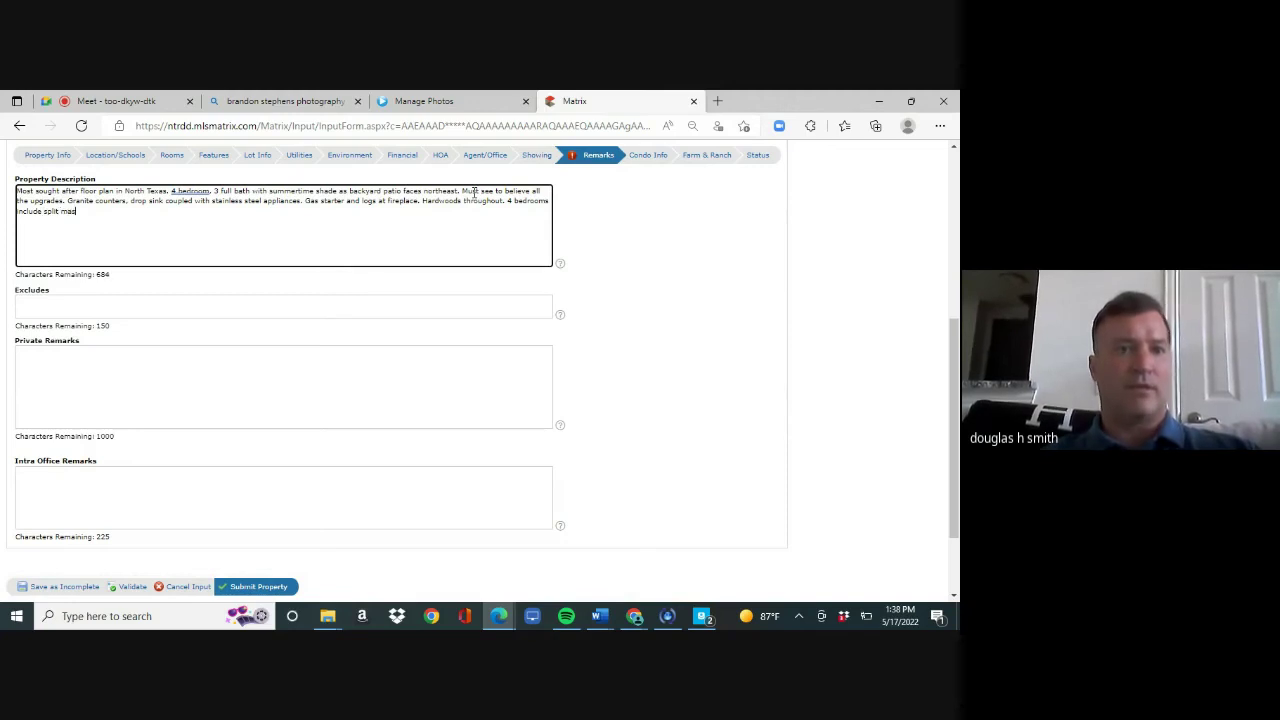
type("ter and ")
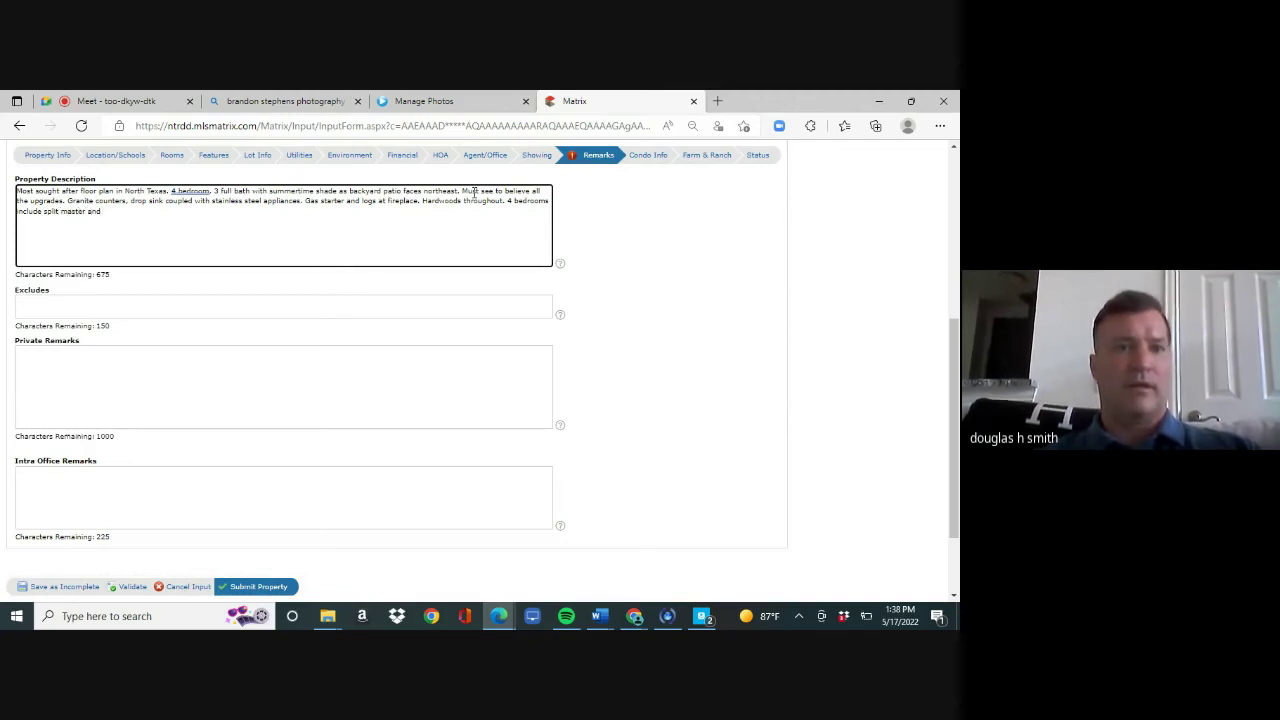
type("an in")
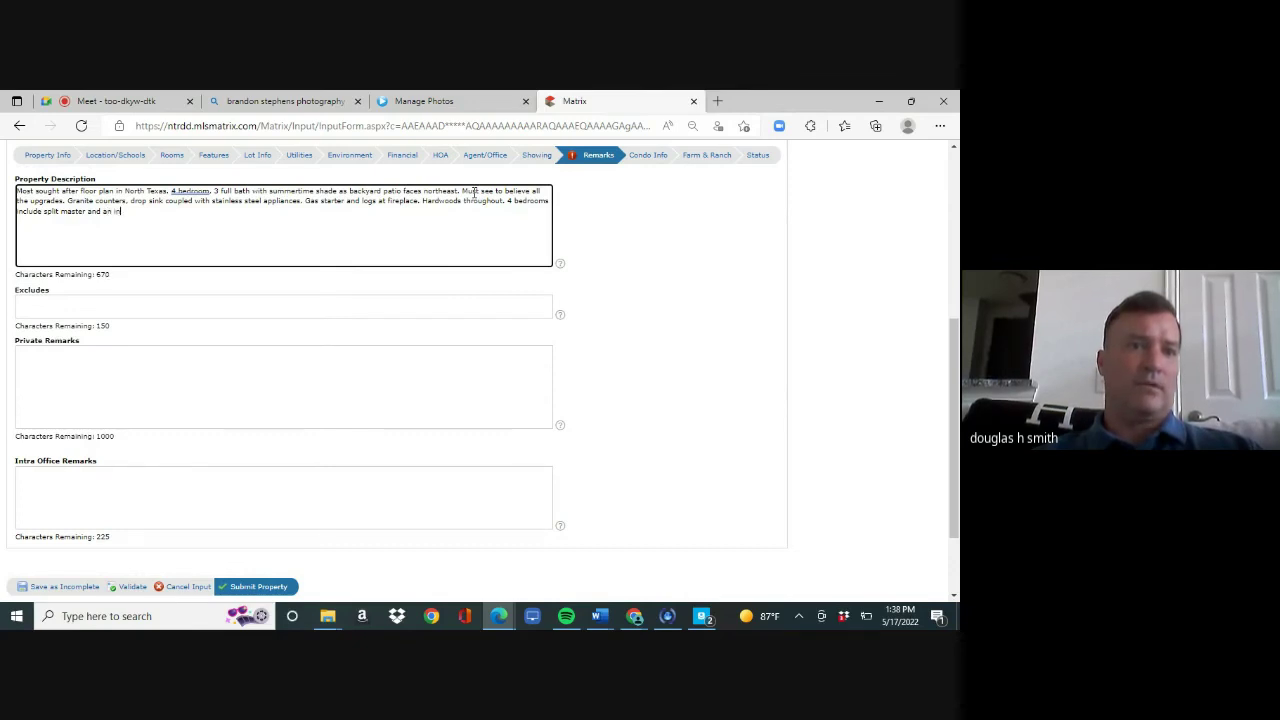
type(" law ")
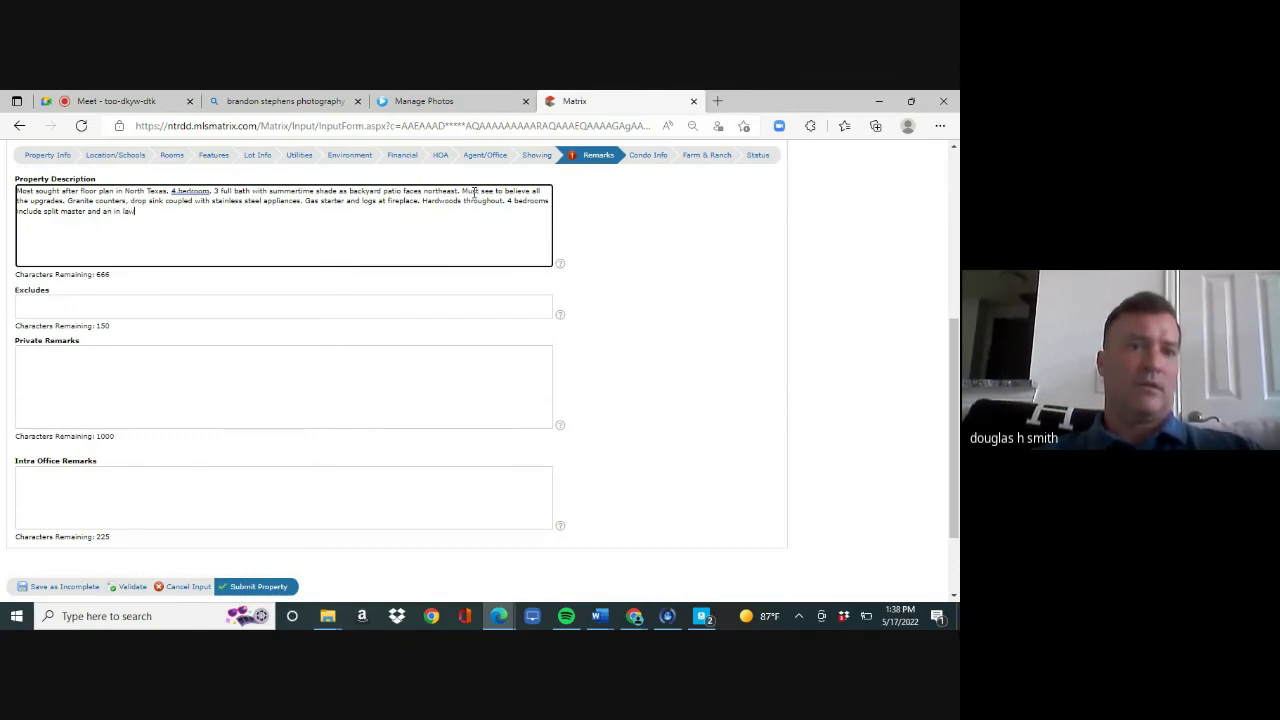
type("suite")
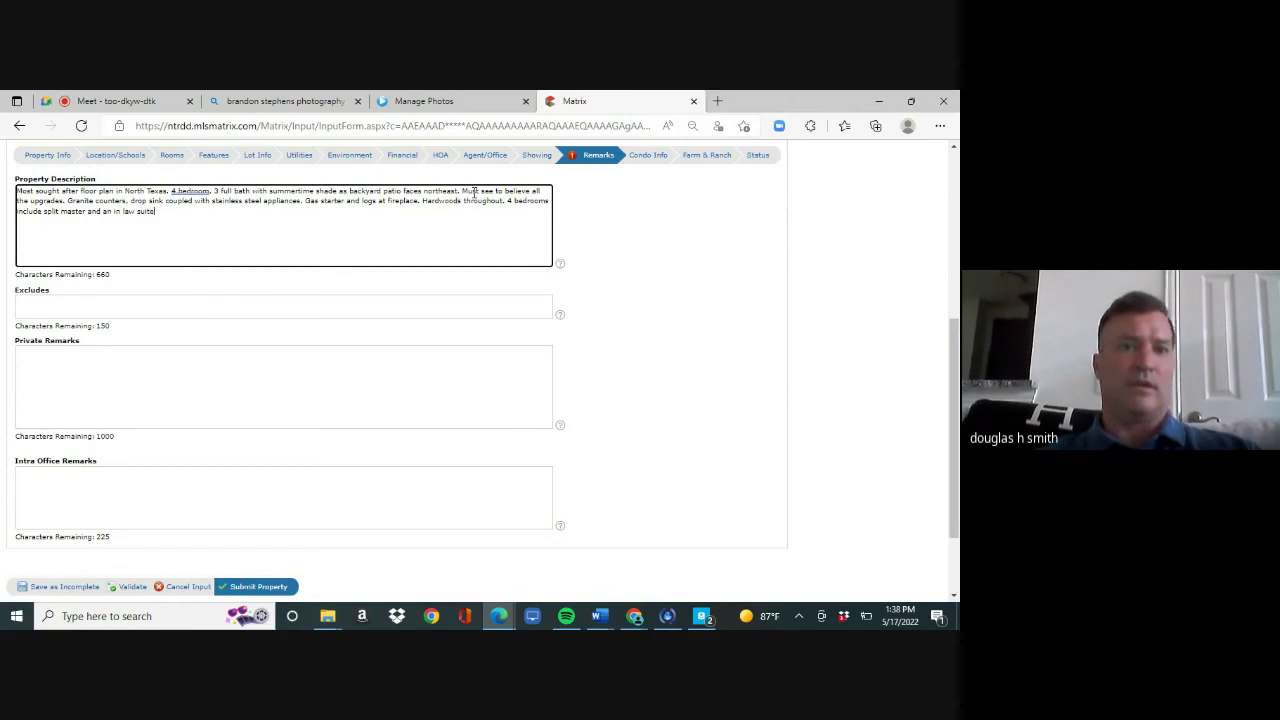
type(" separated")
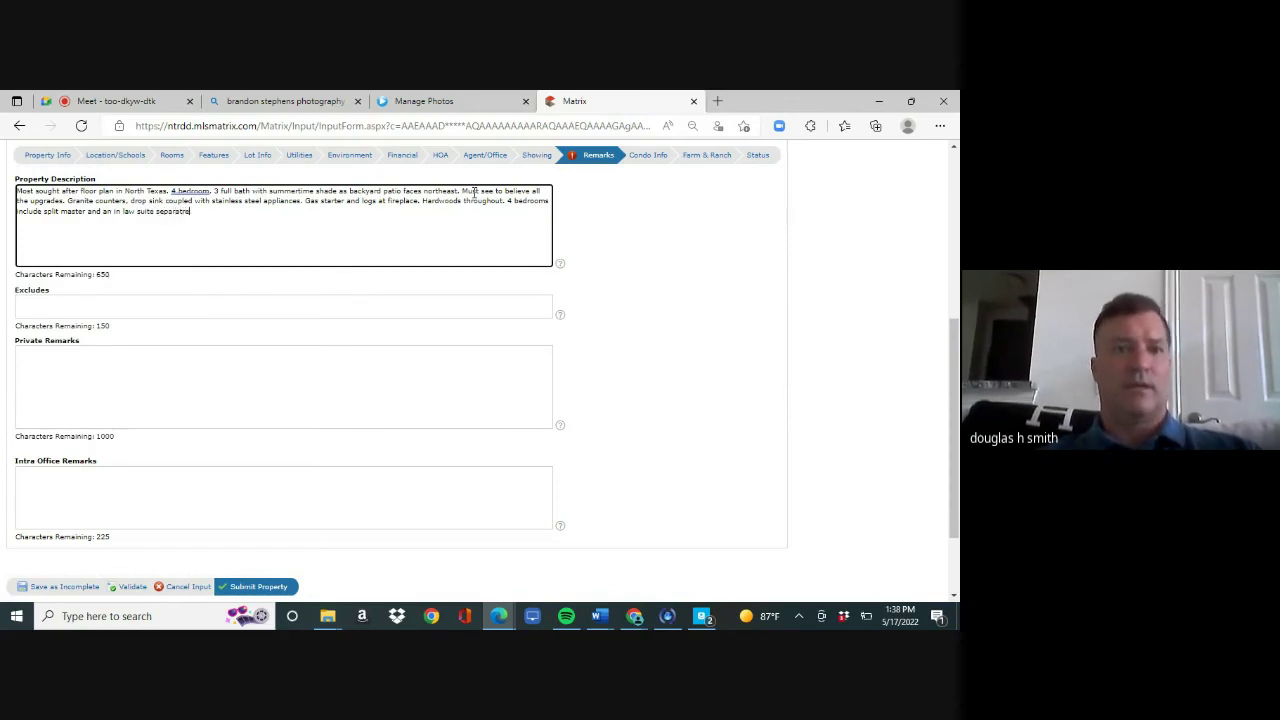
type(" from toher")
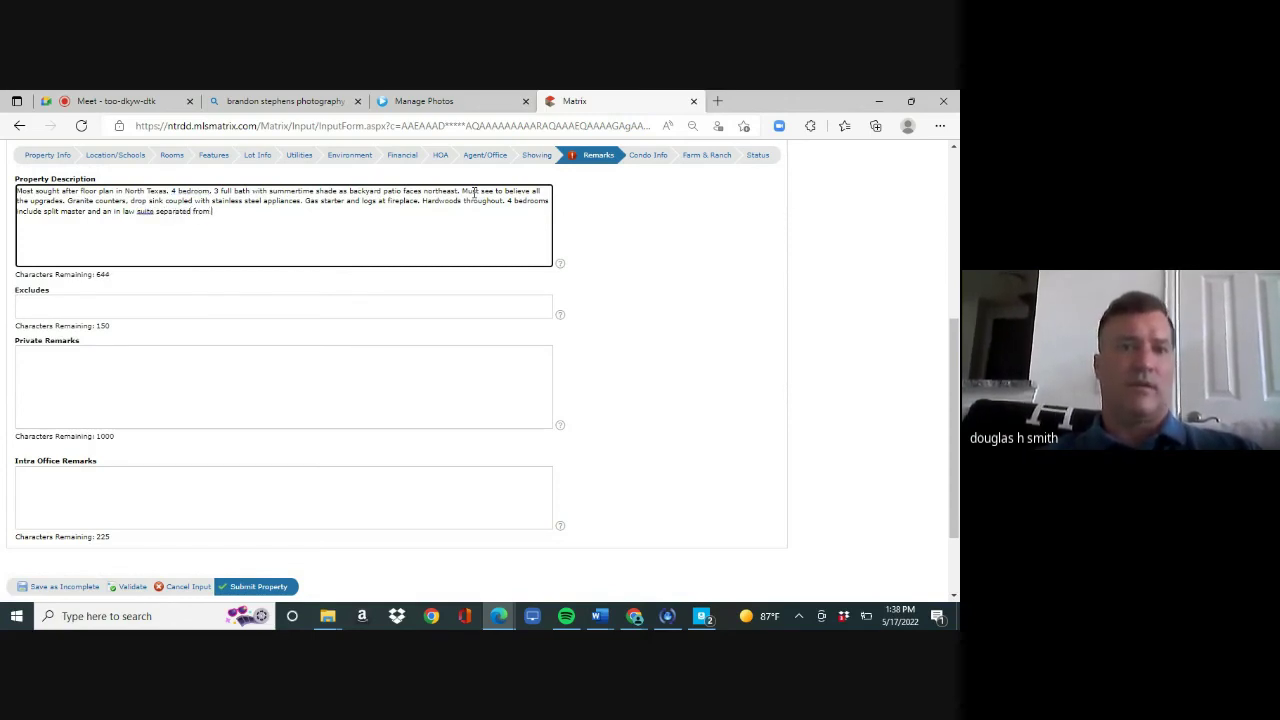
Step: Extend the description with the other 2 bedrooms, backyard gas bib and garage sprinkler details
key("BackSpace")
key("BackSpace")
key("BackSpace")
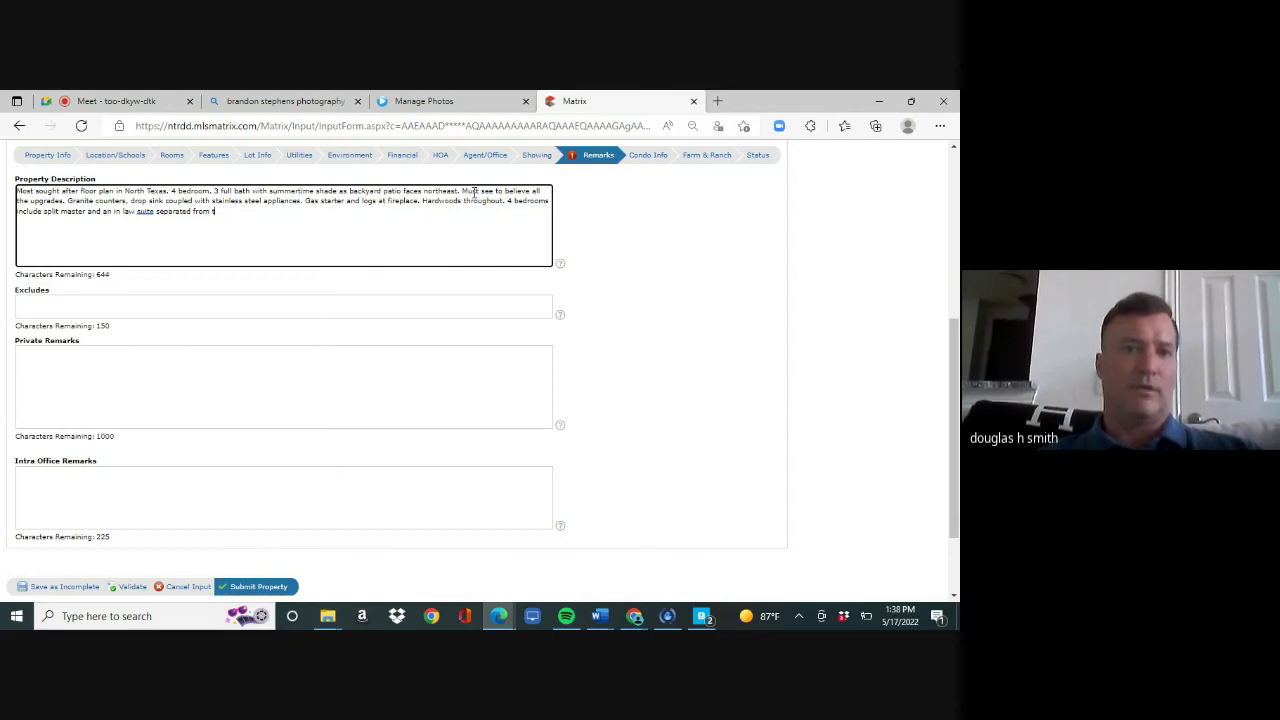
type("ohher 2")
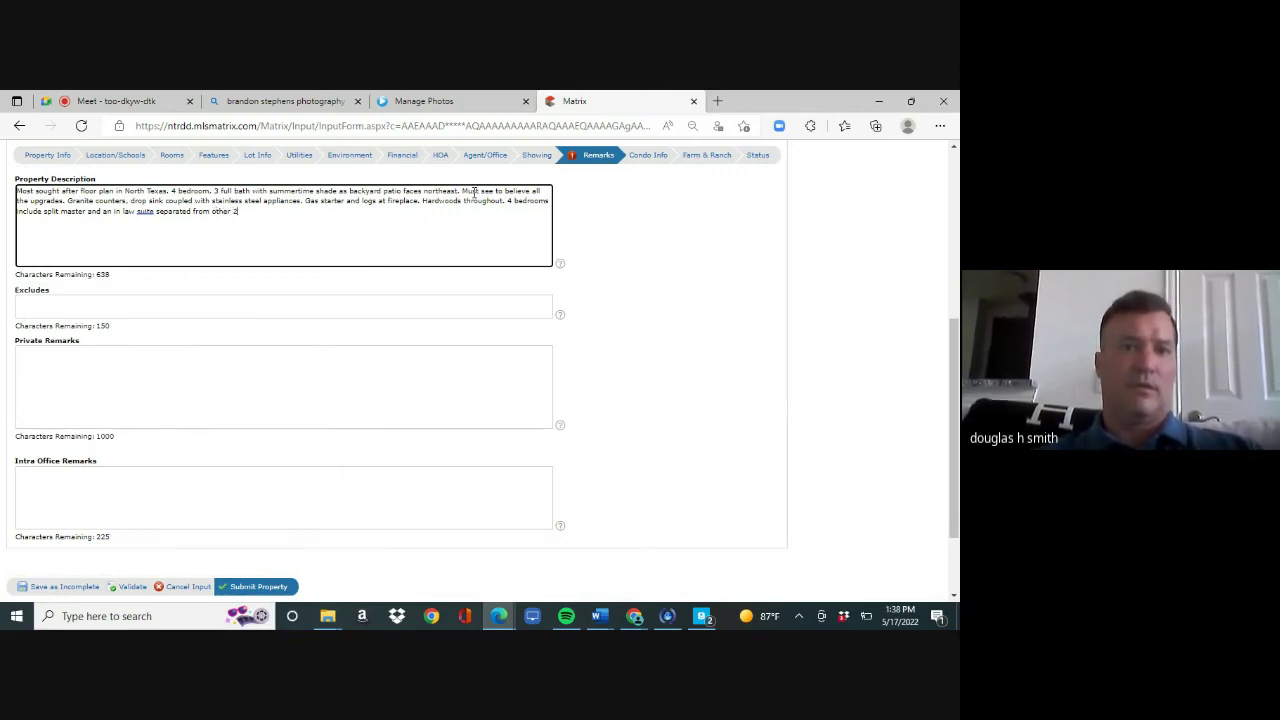
type(" bedrooms.")
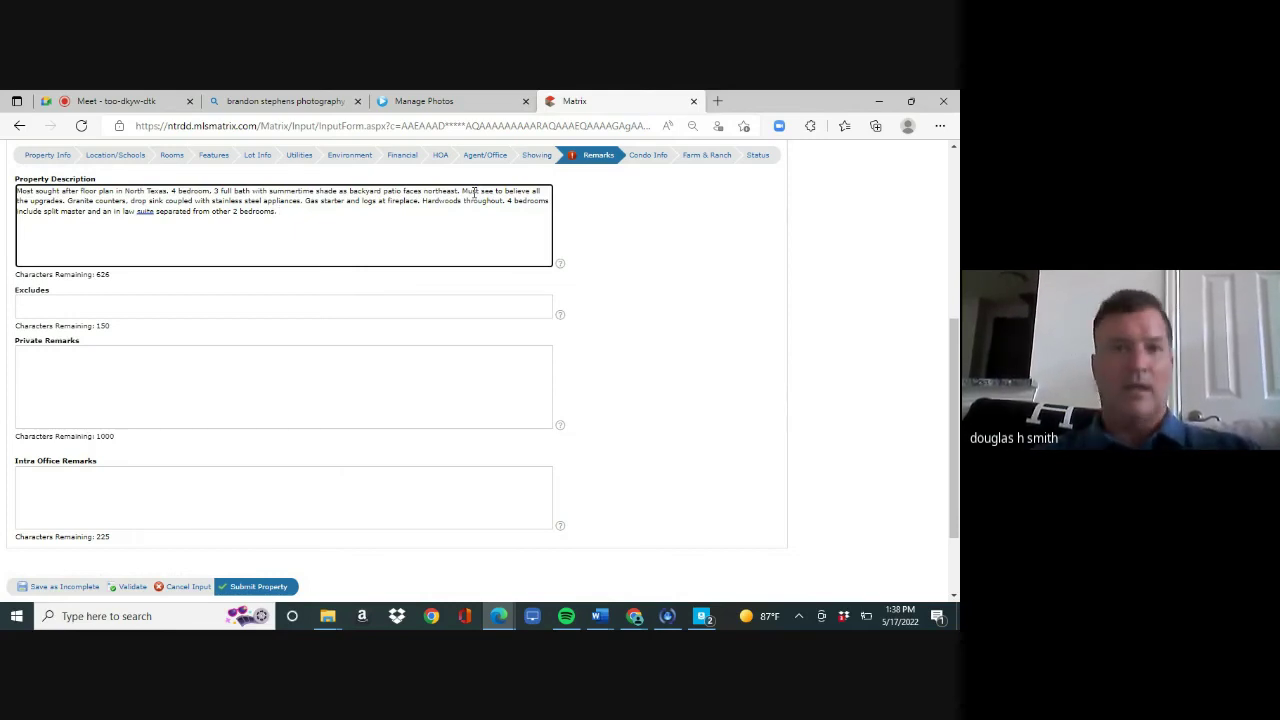
type("Bakc")
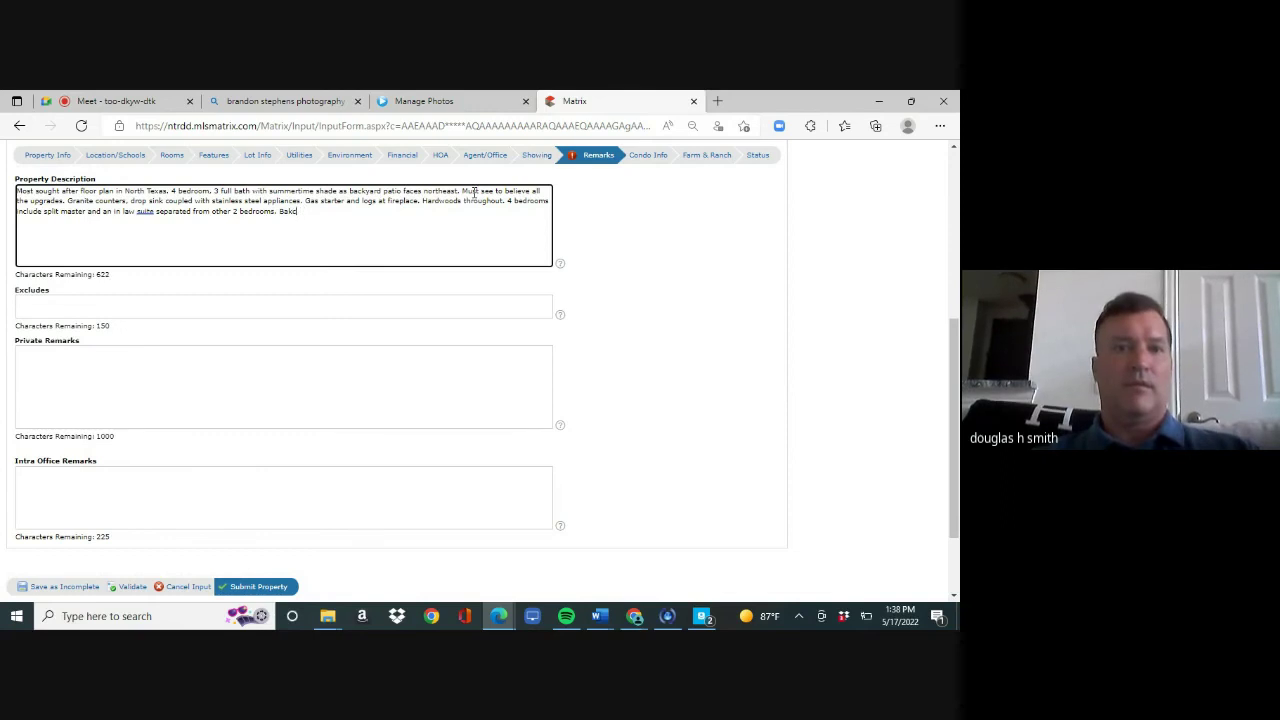
type("kyar")
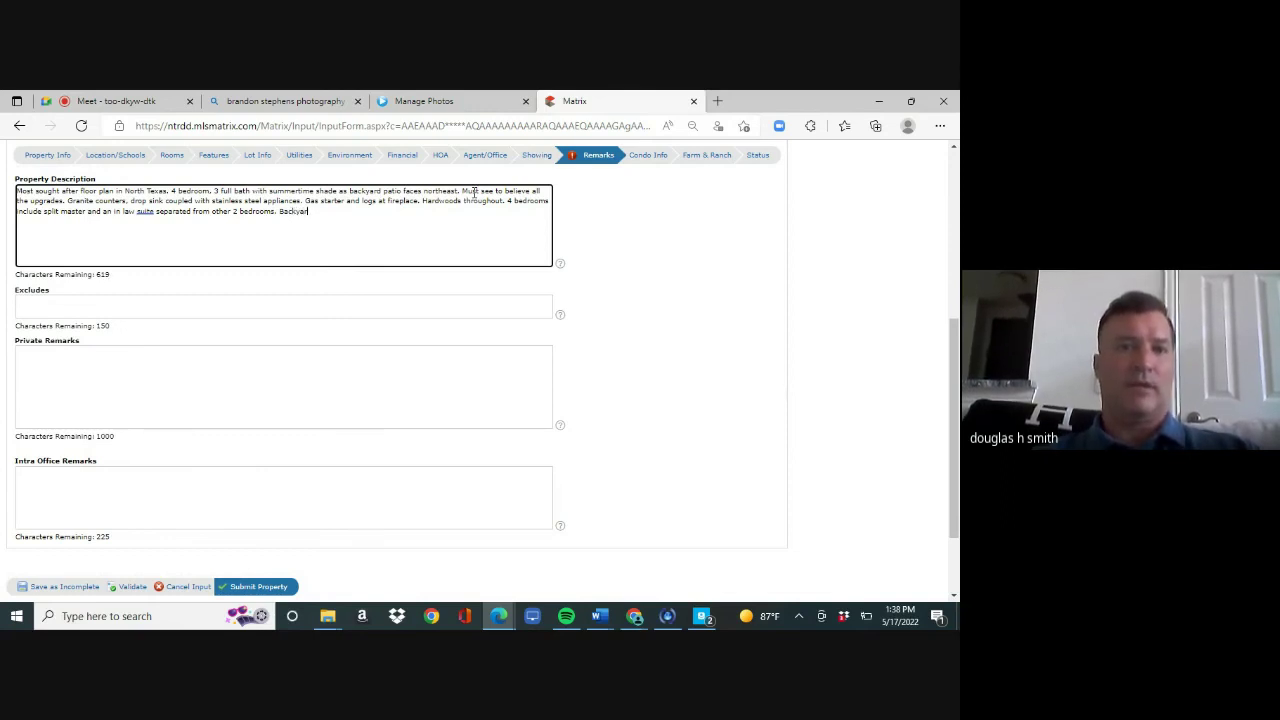
type("d has")
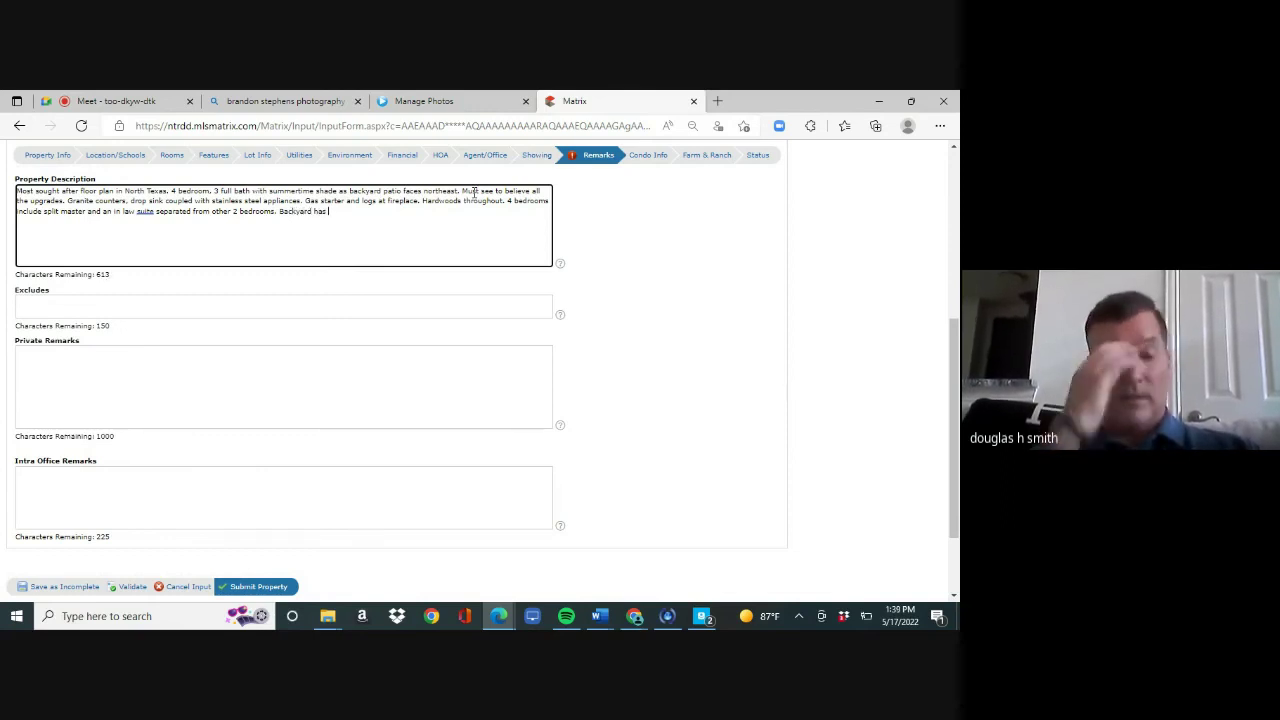
type(" gas b")
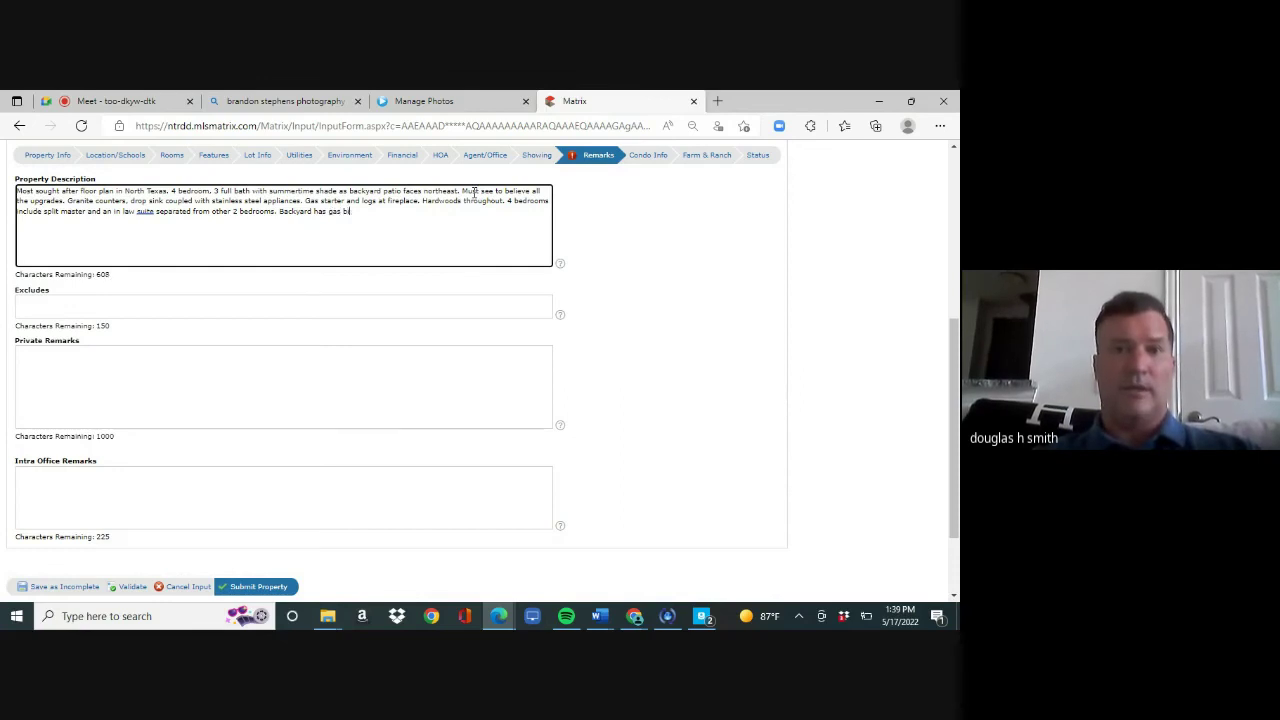
type("ib for your outdoor cooking.")
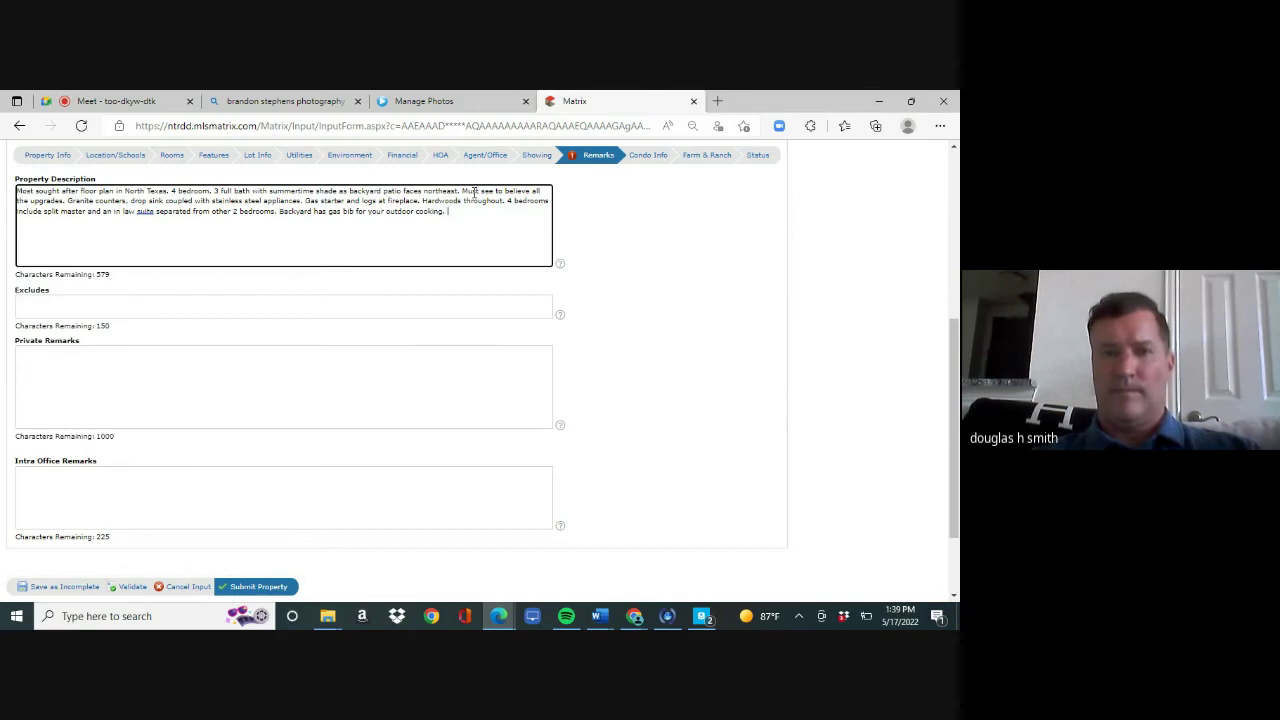
type("Front ent")
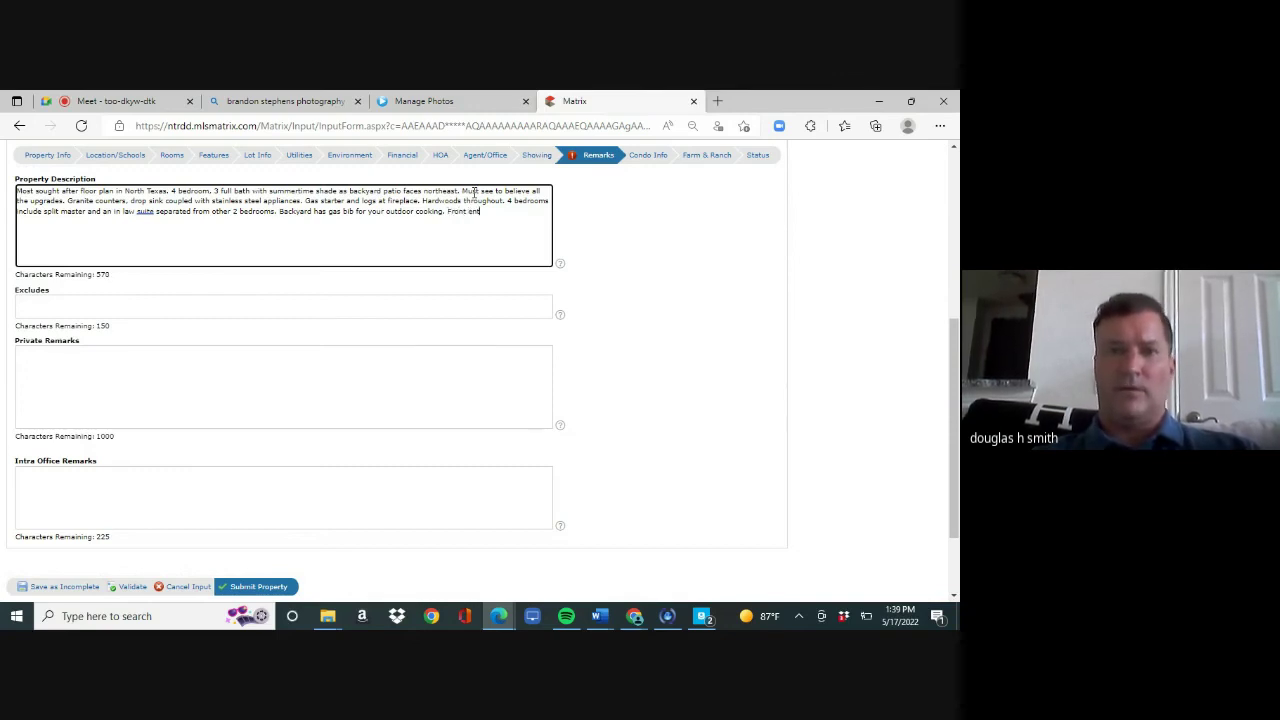
type("rance garage")
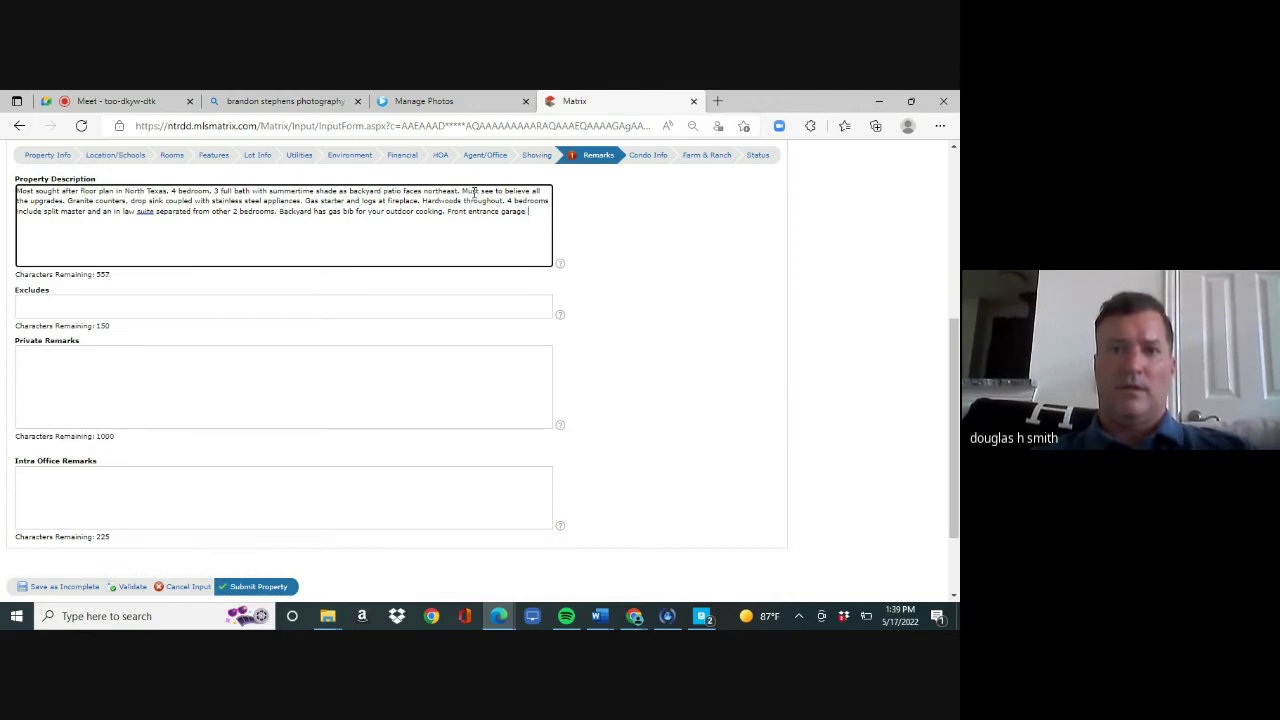
type(" includes")
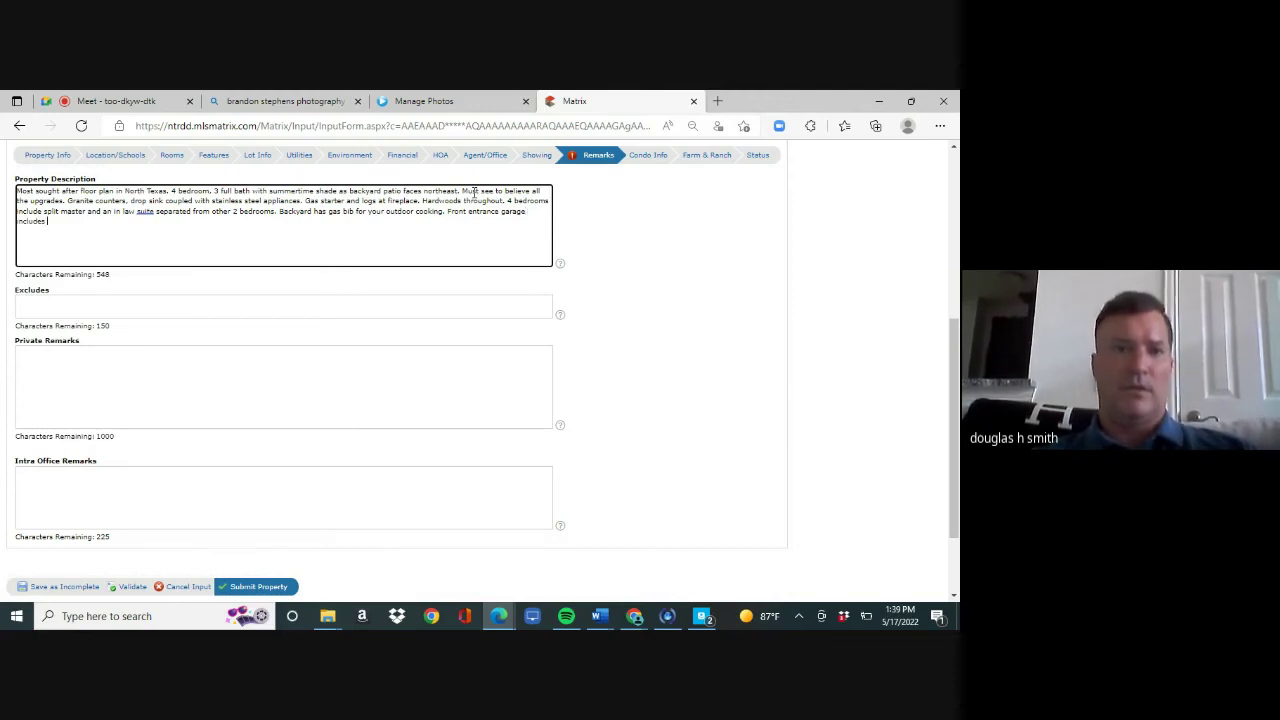
type(" full ")
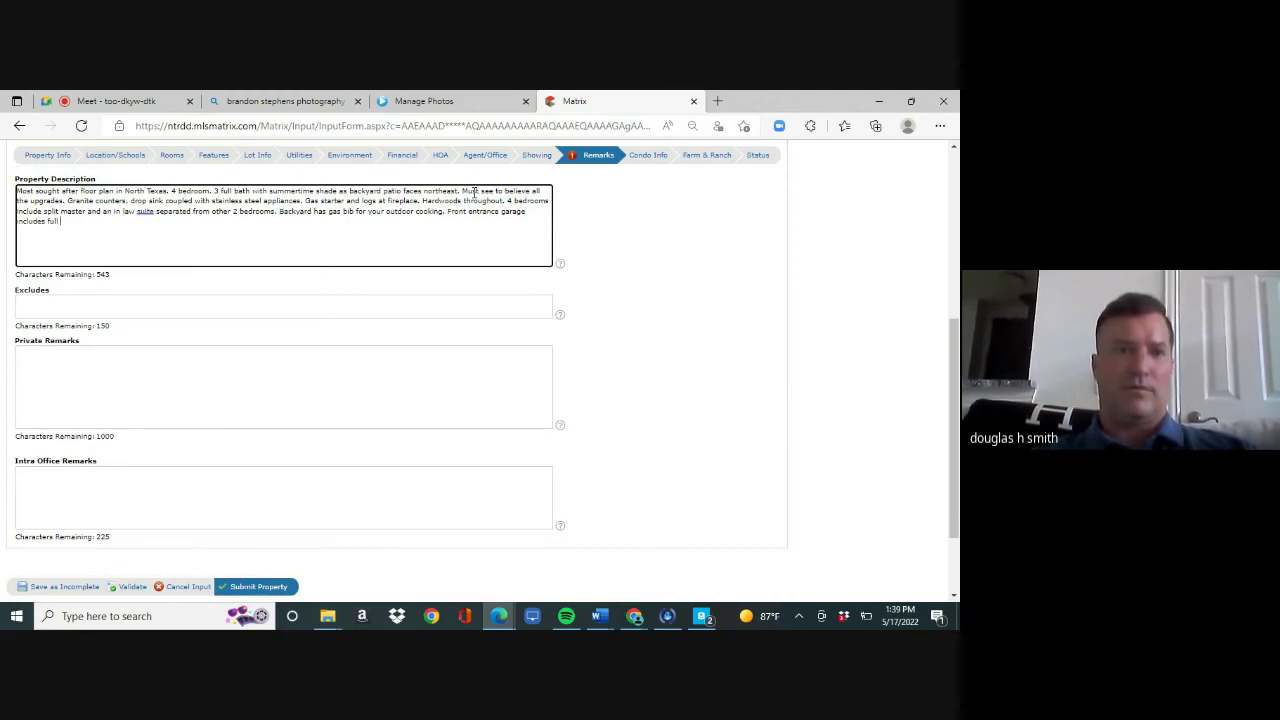
type("sprinkler.")
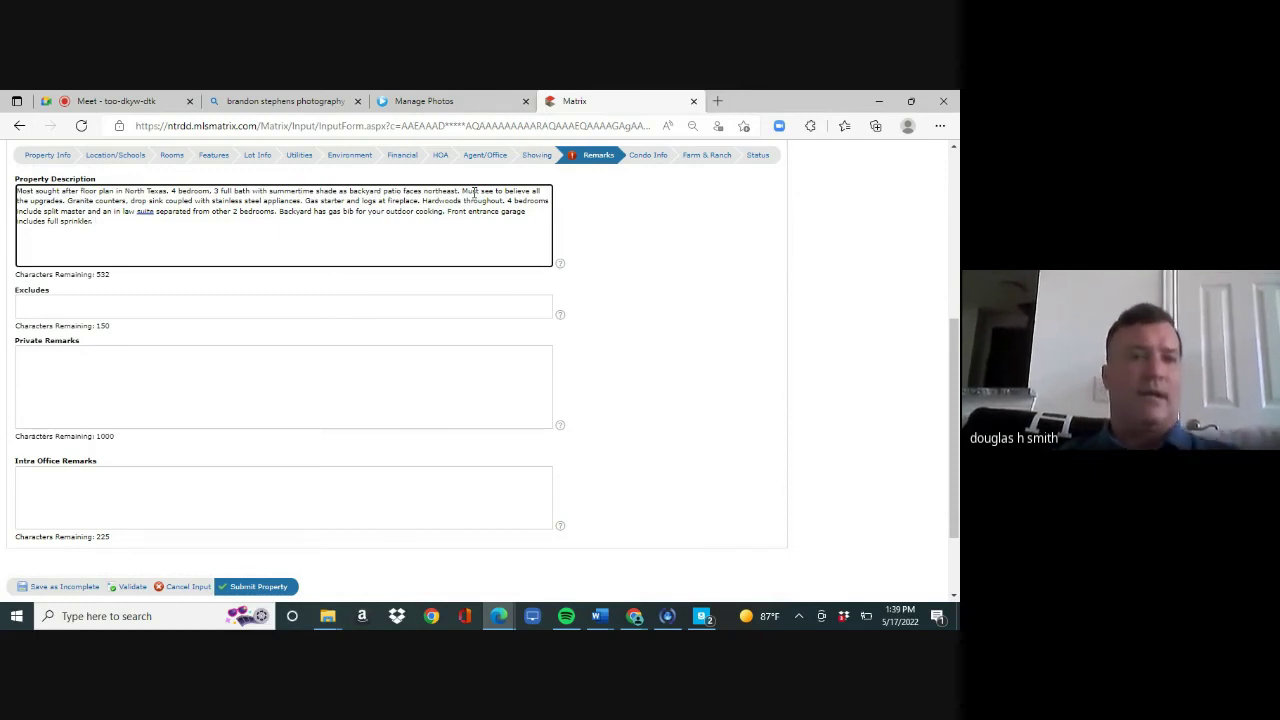
Step: Select the finished description text and submit the new property listing
left_click_drag(475, 190, 483, 571)
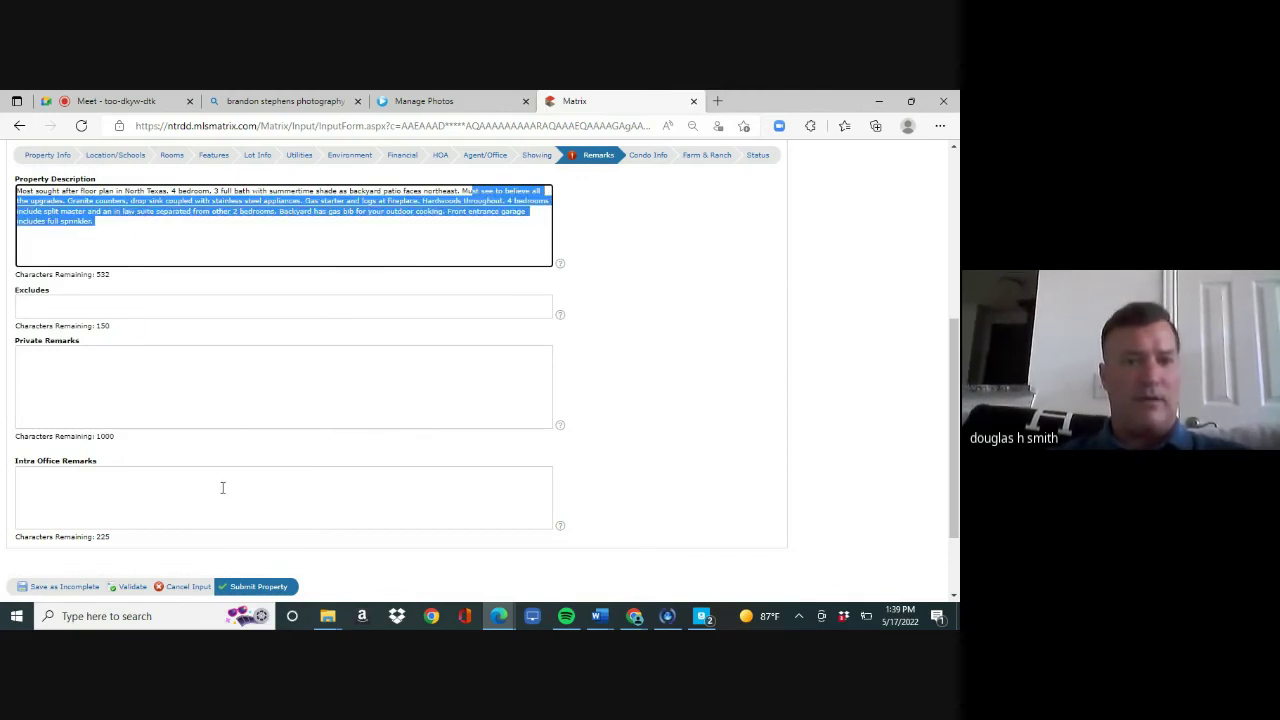
left_click(262, 587)
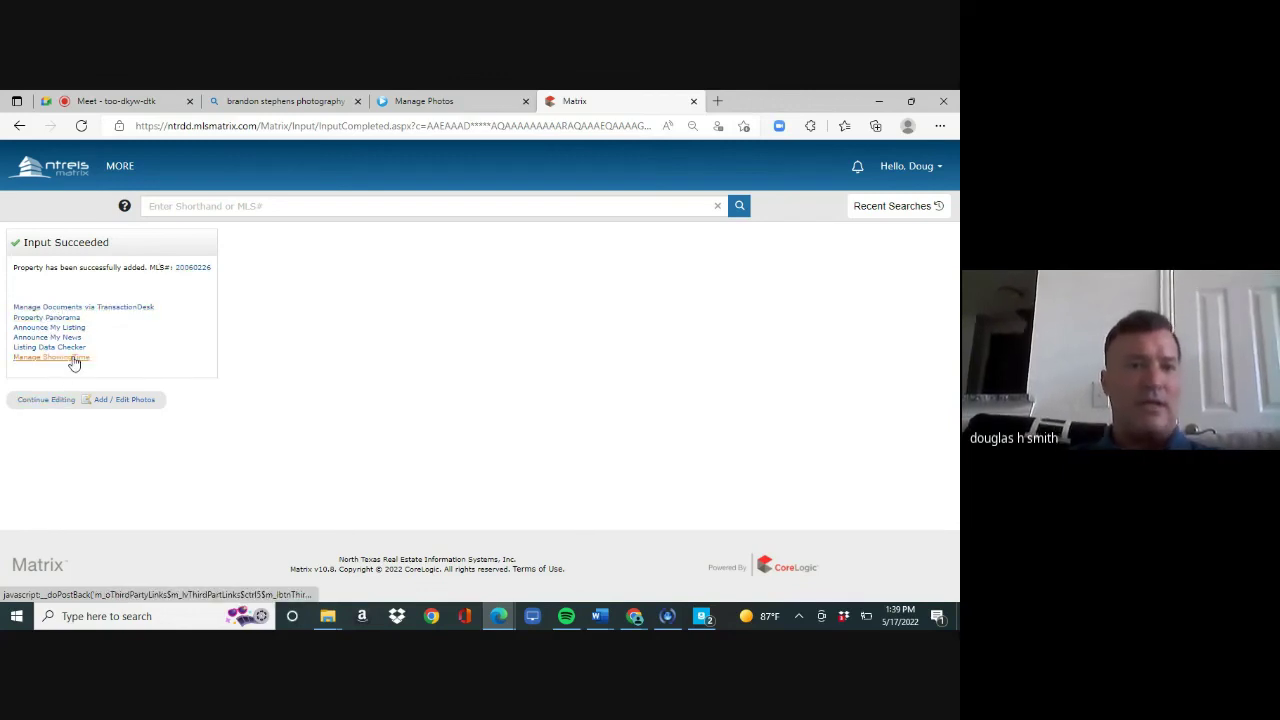
left_click(122, 401)
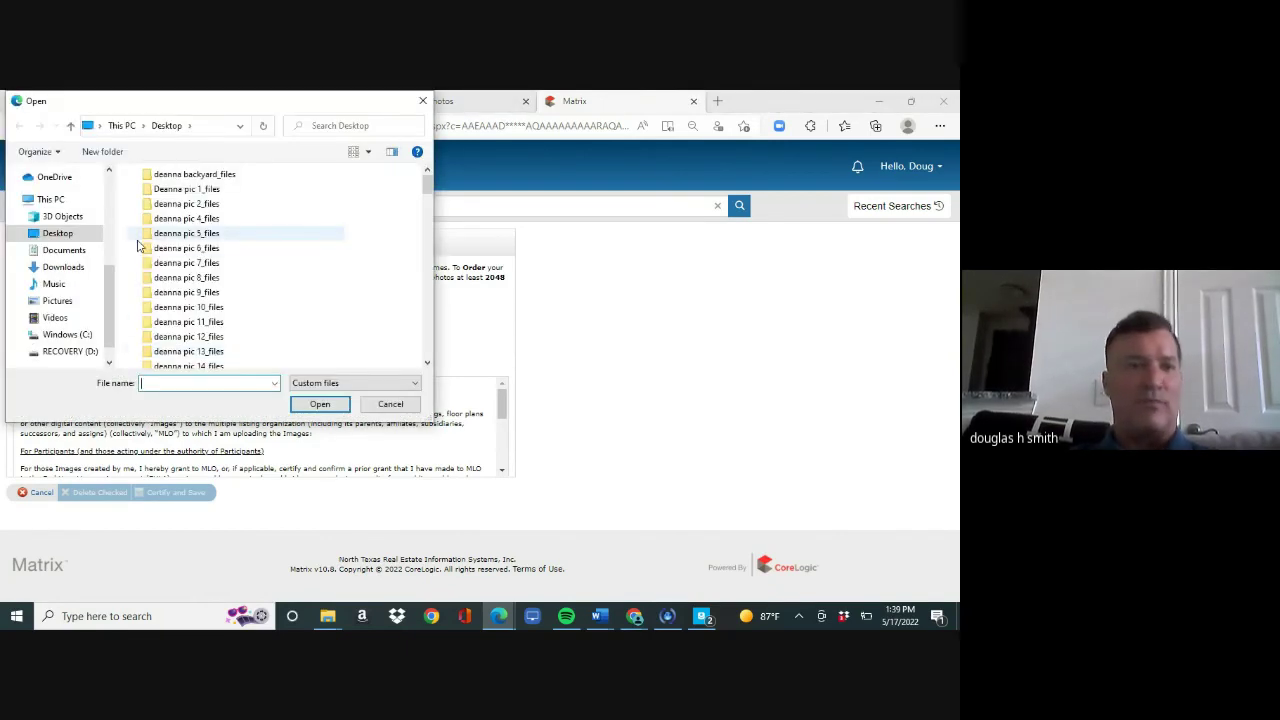
left_click(77, 251)
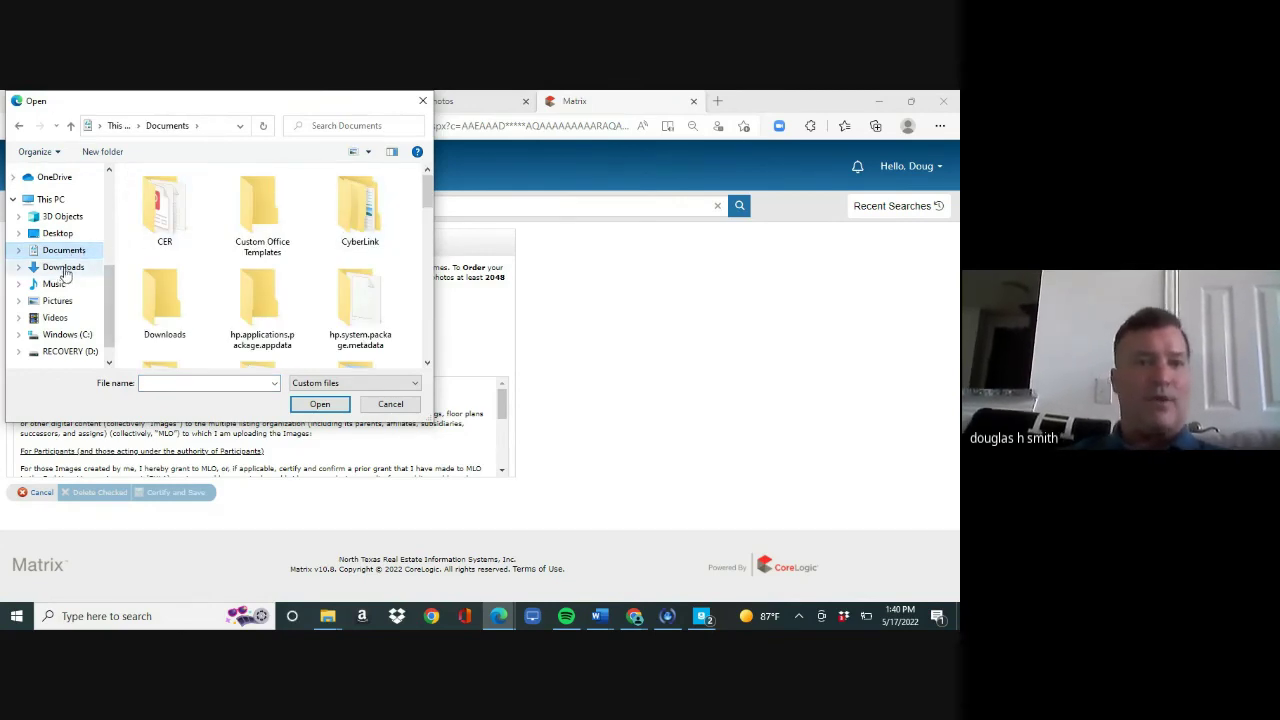
left_click(63, 270)
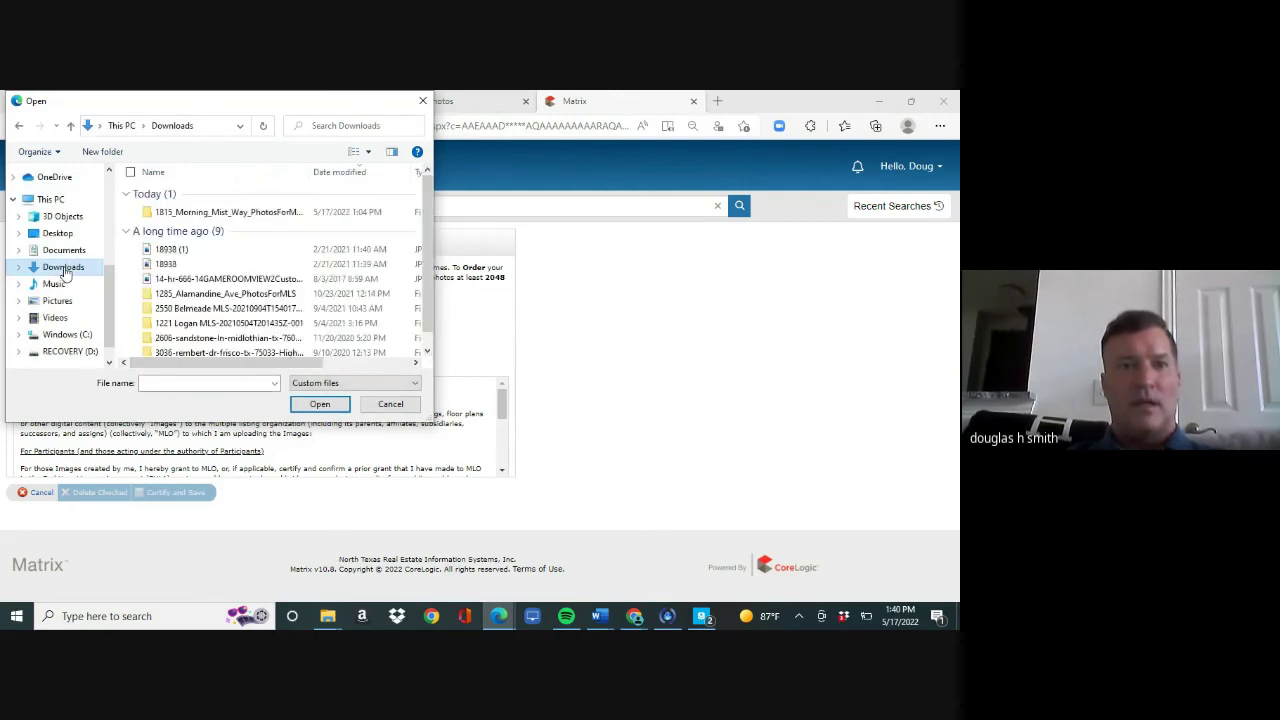
left_click(217, 216)
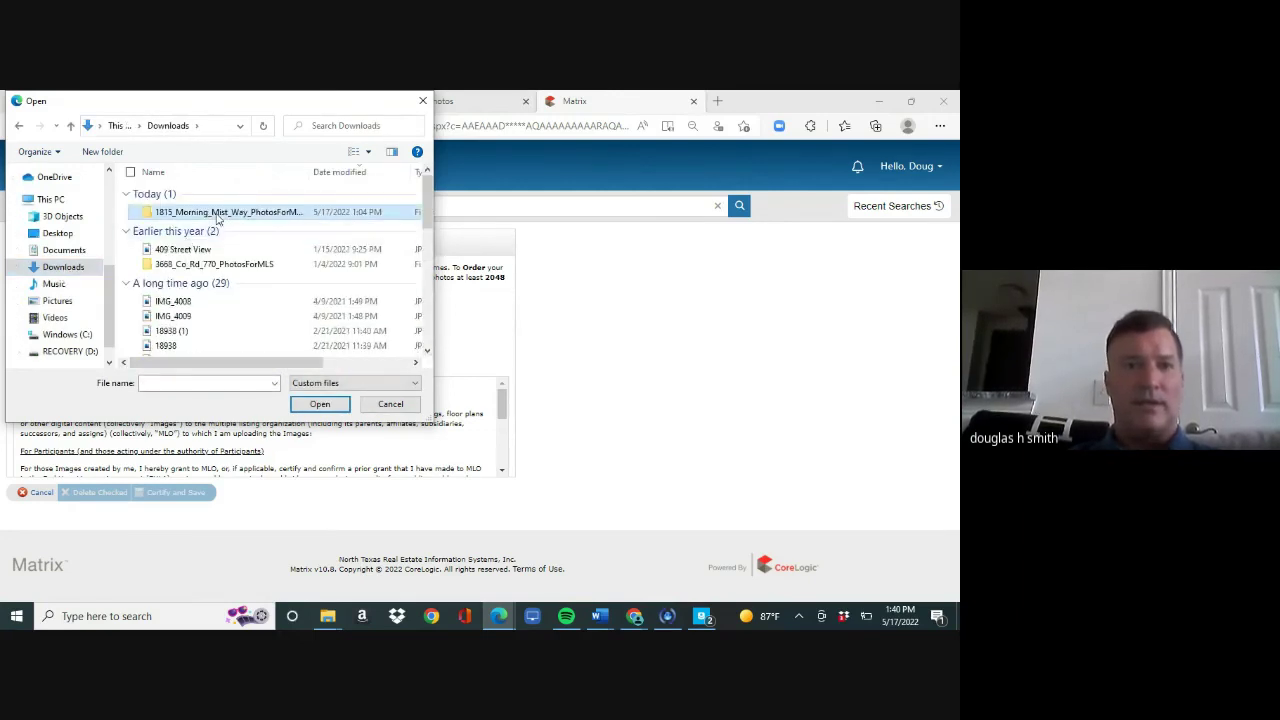
double_click(332, 212)
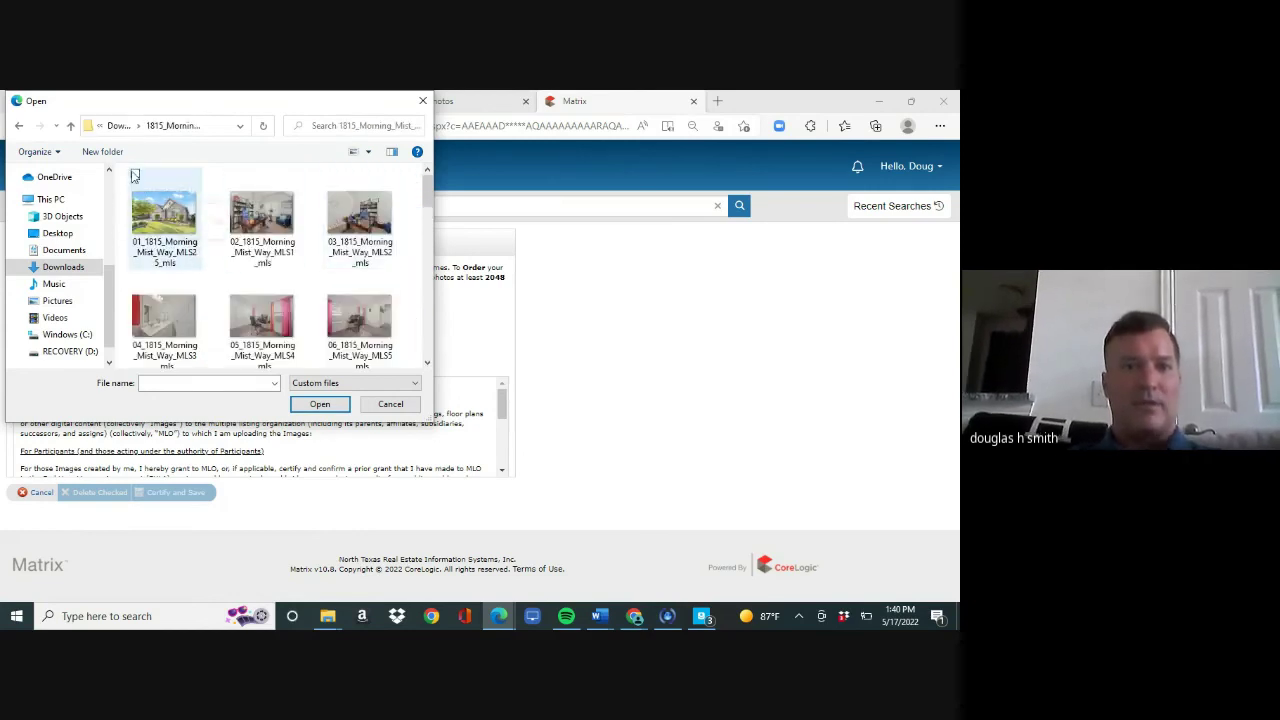
Step: Select listing photos 01 through 15 in the photos folder
left_click(168, 188)
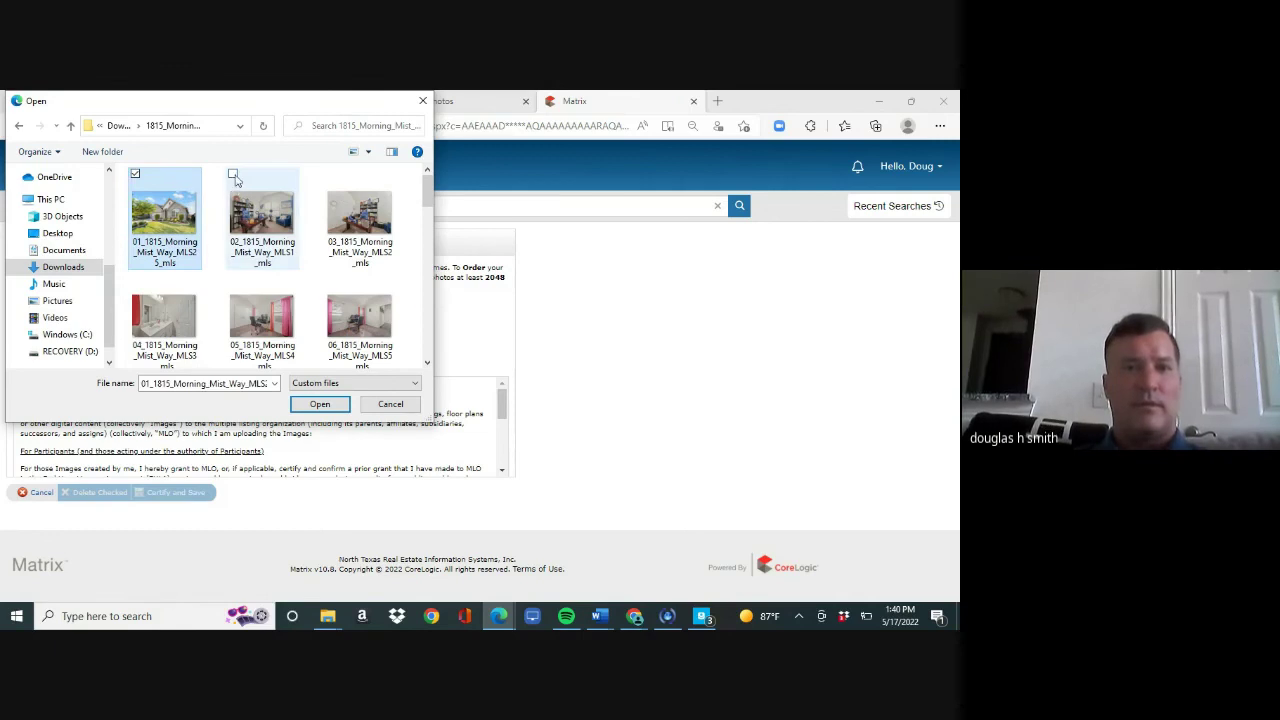
left_click(233, 175)
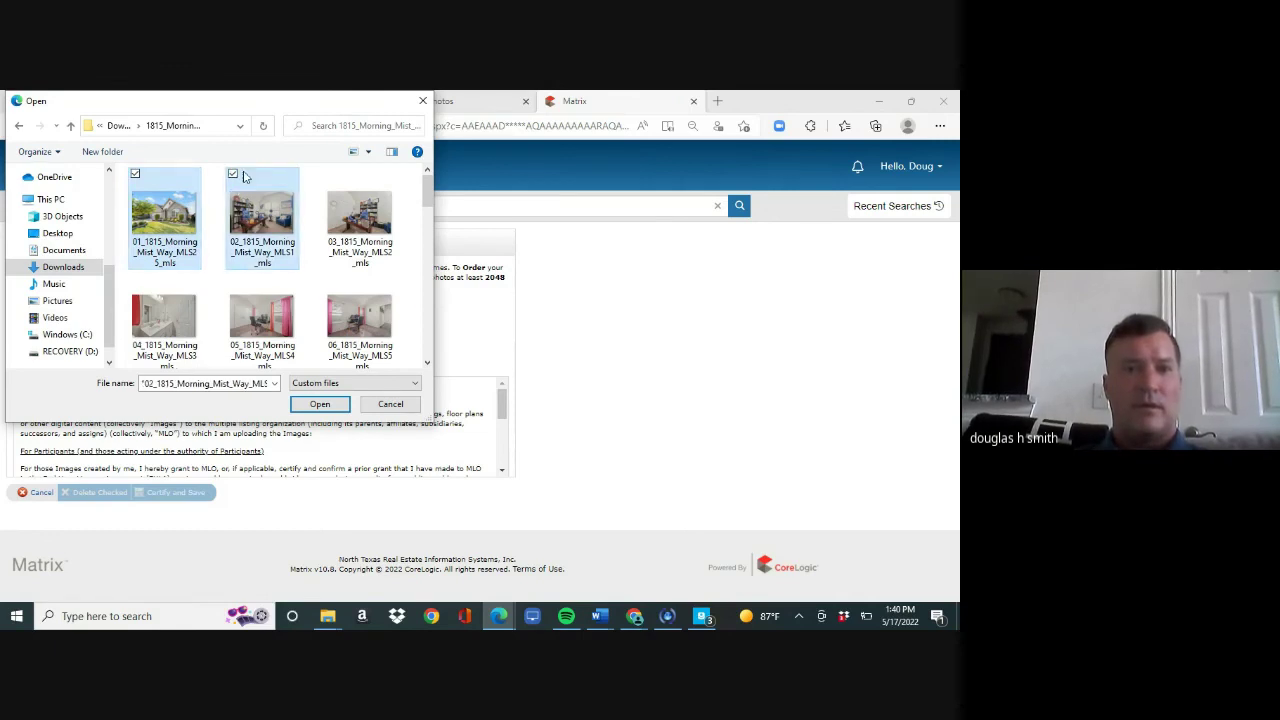
left_click(331, 176)
left_click_drag(425, 193, 427, 210)
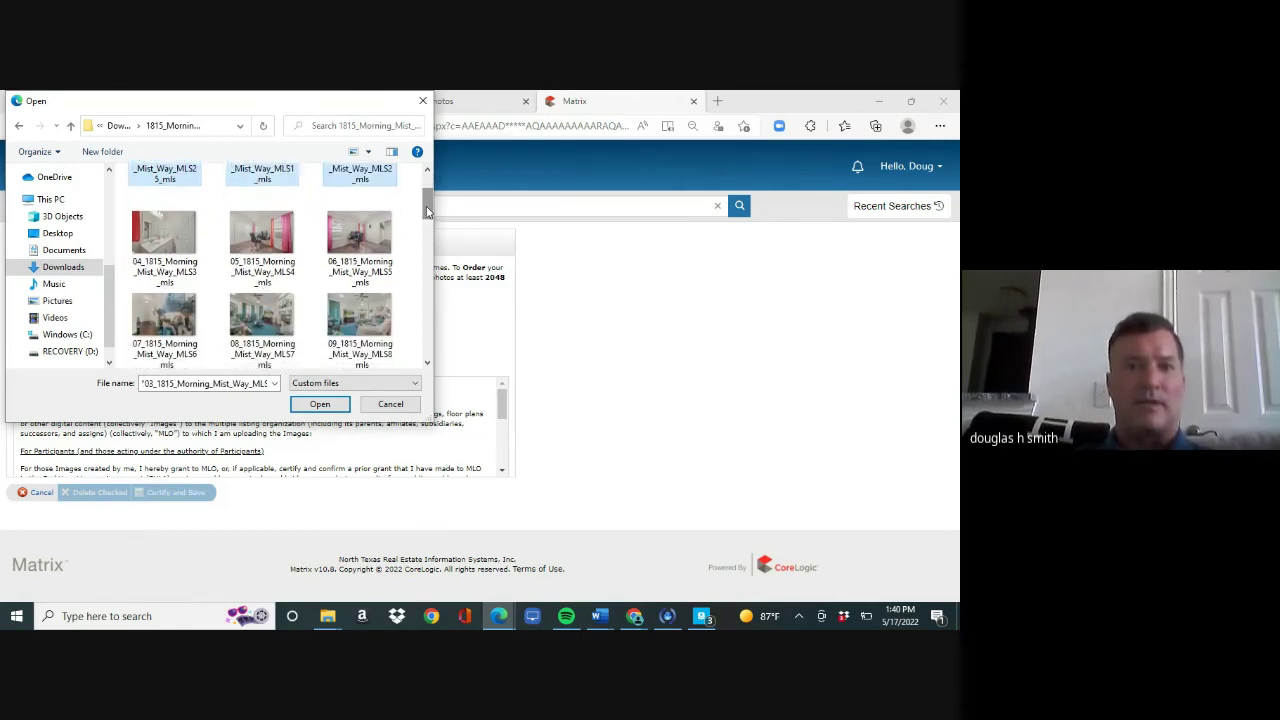
left_click(136, 196)
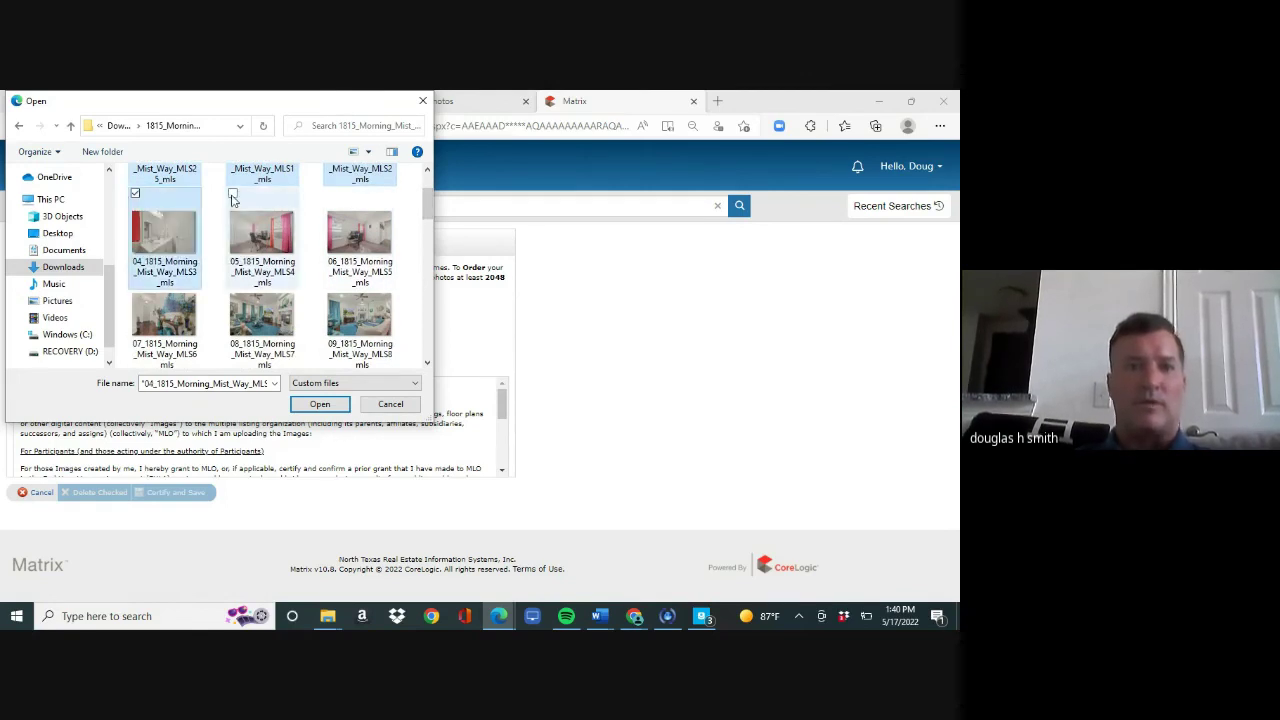
left_click(232, 195)
left_click(331, 196)
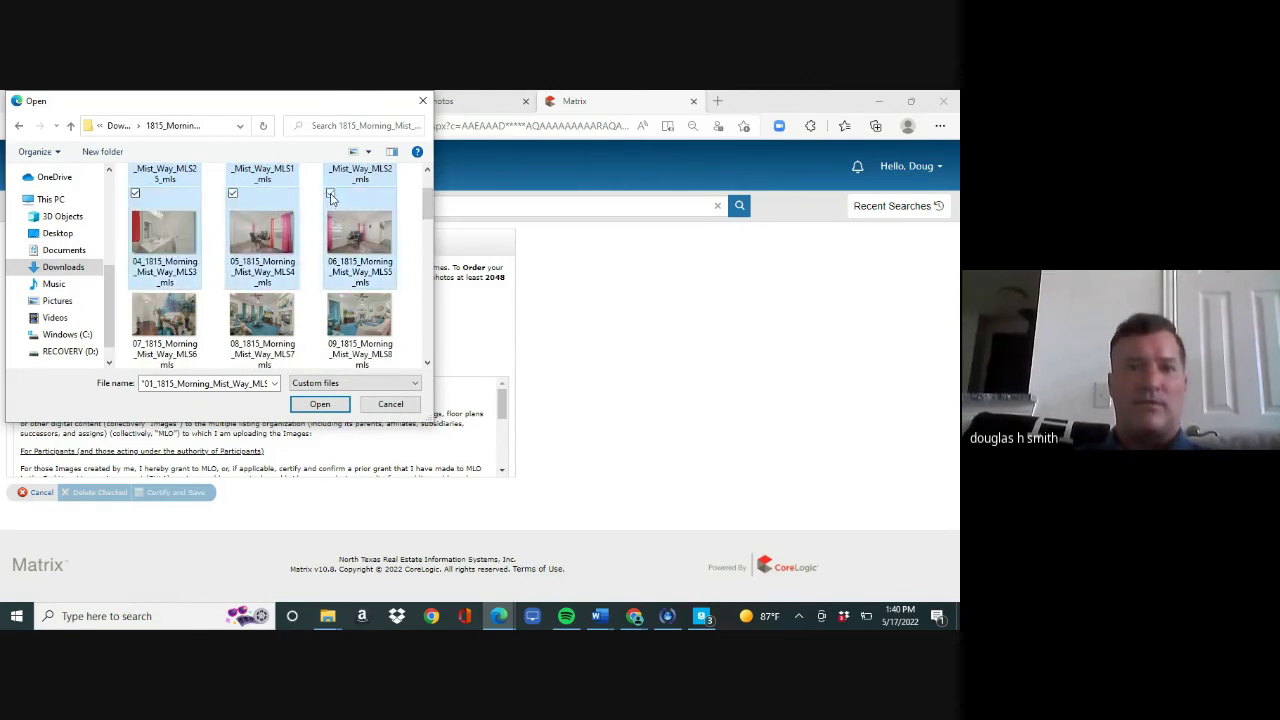
left_click_drag(423, 200, 427, 228)
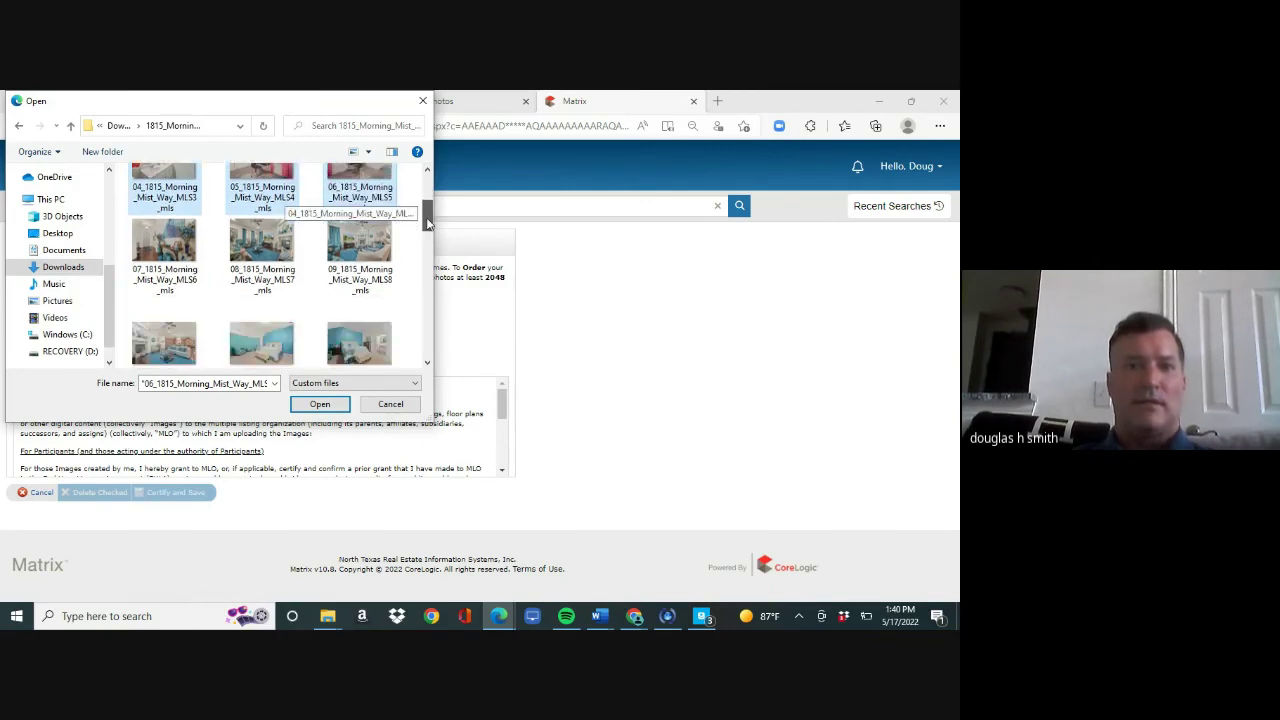
left_click(136, 211)
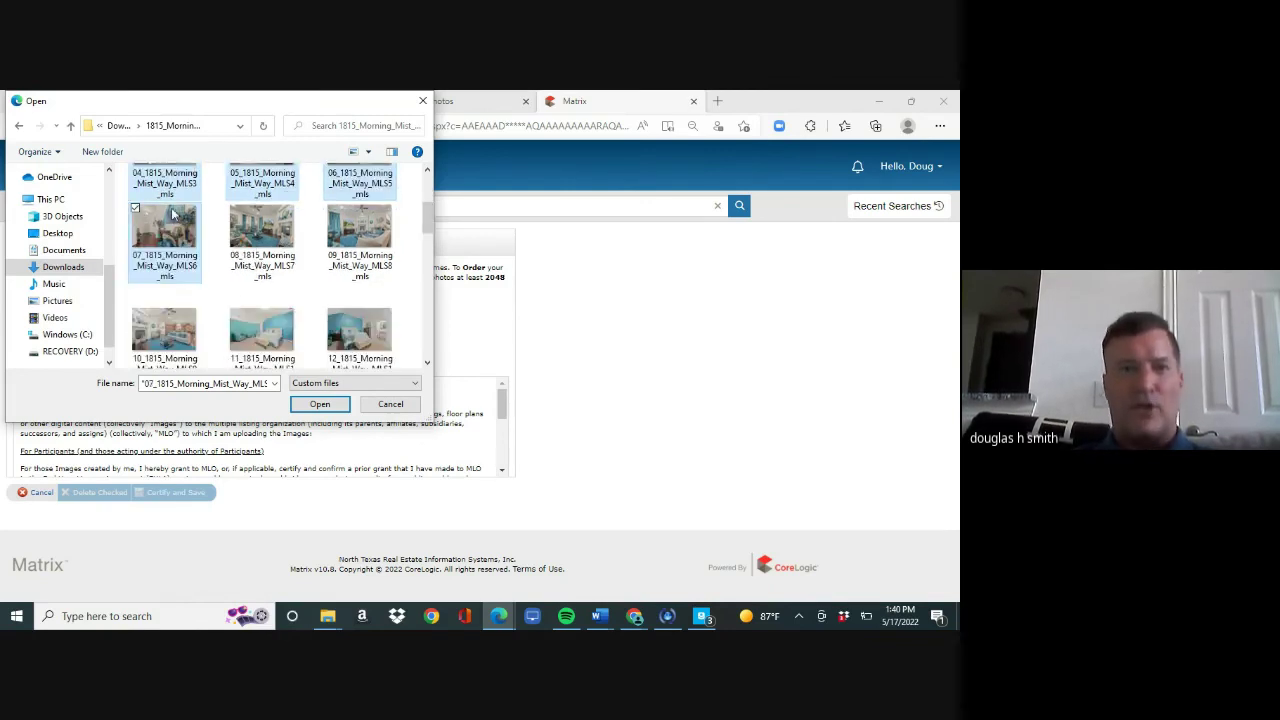
left_click(232, 210)
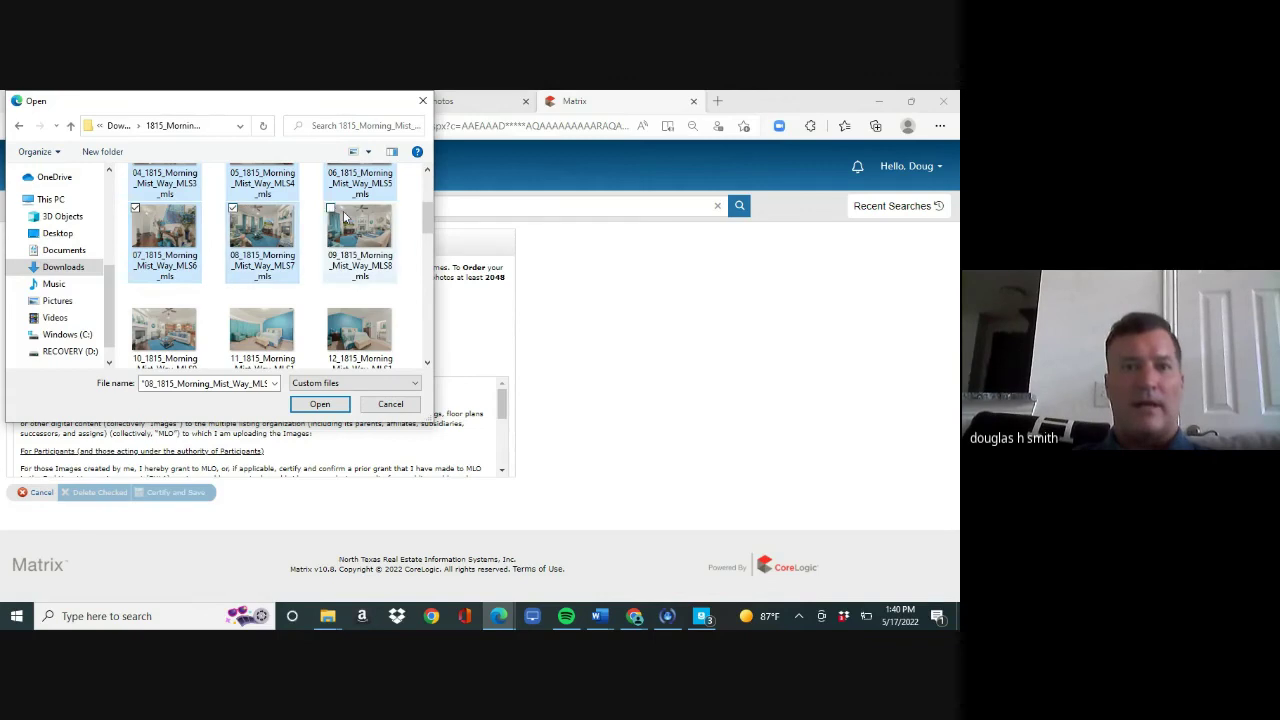
left_click(332, 210)
left_click_drag(427, 222, 427, 240)
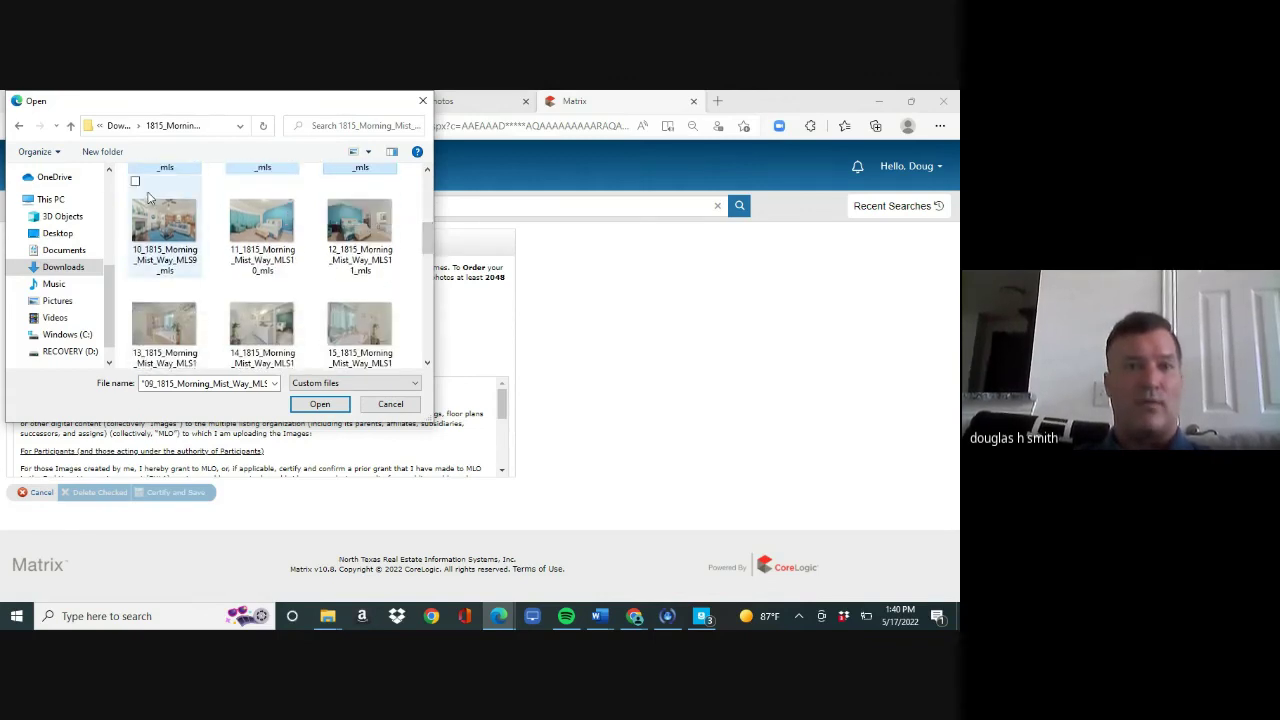
left_click(136, 182)
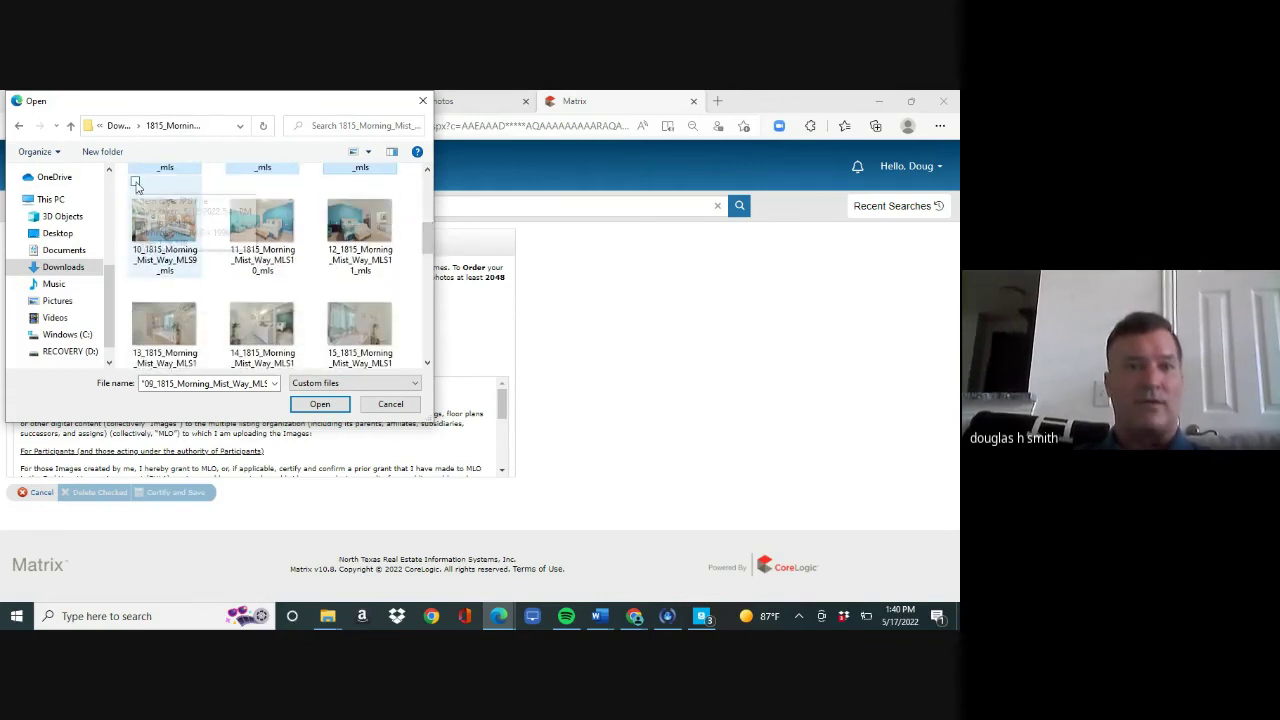
left_click(233, 183)
left_click(330, 183)
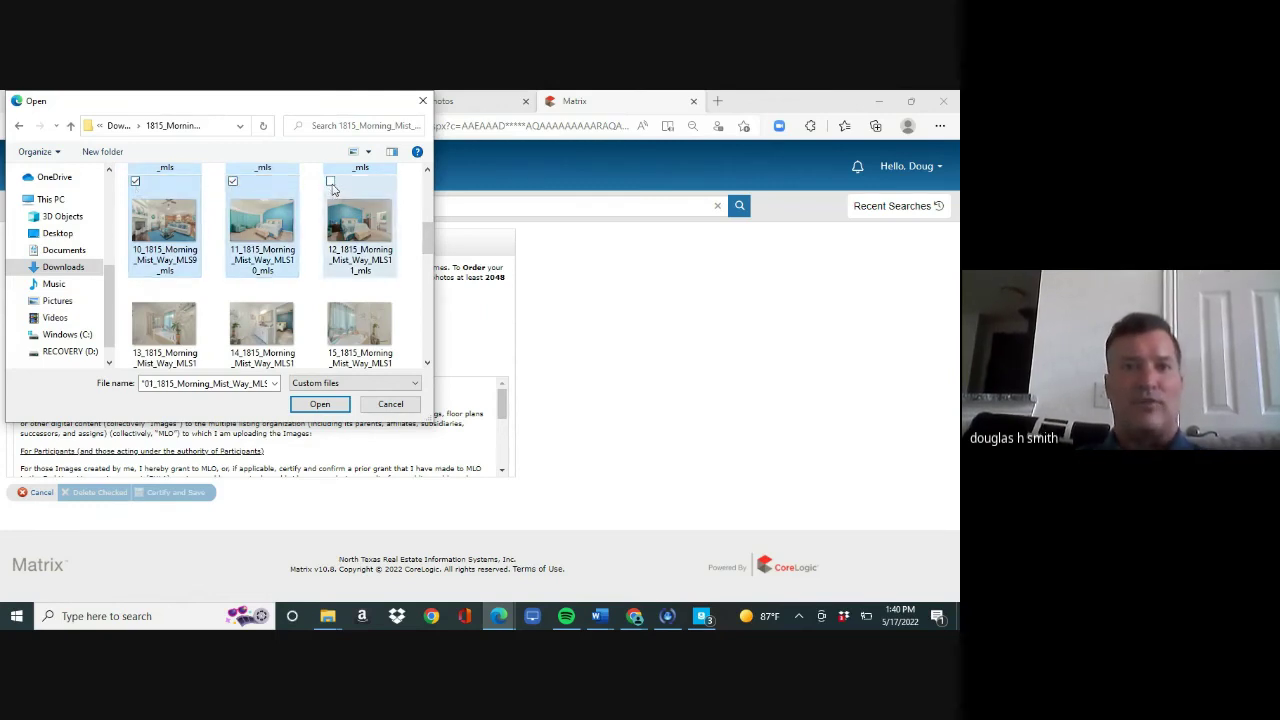
scroll(300, 240, "down", 2)
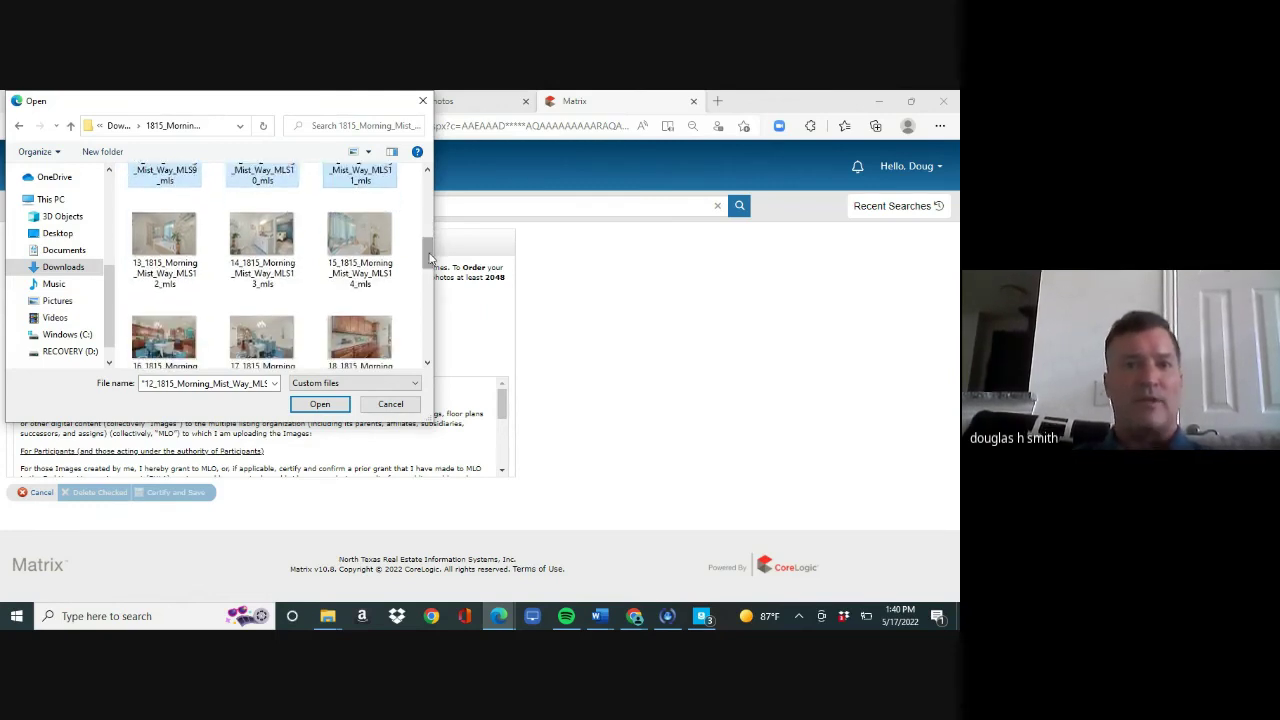
left_click(136, 196)
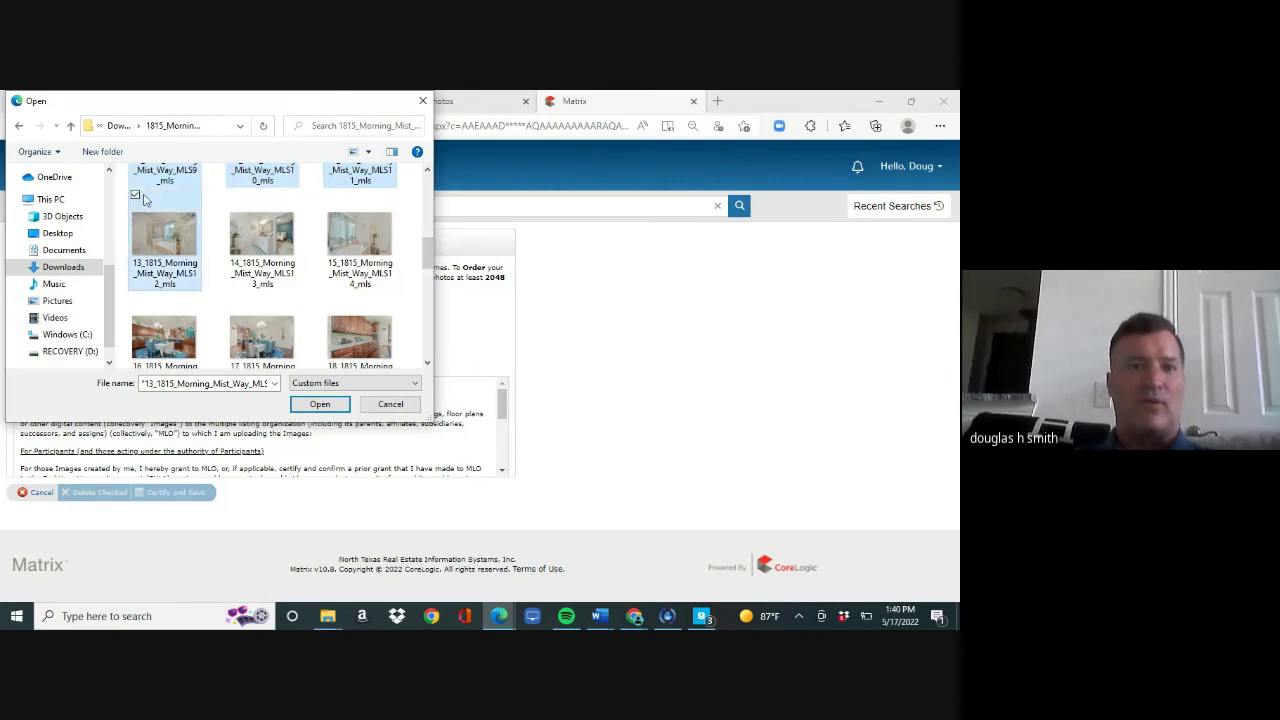
left_click(233, 196)
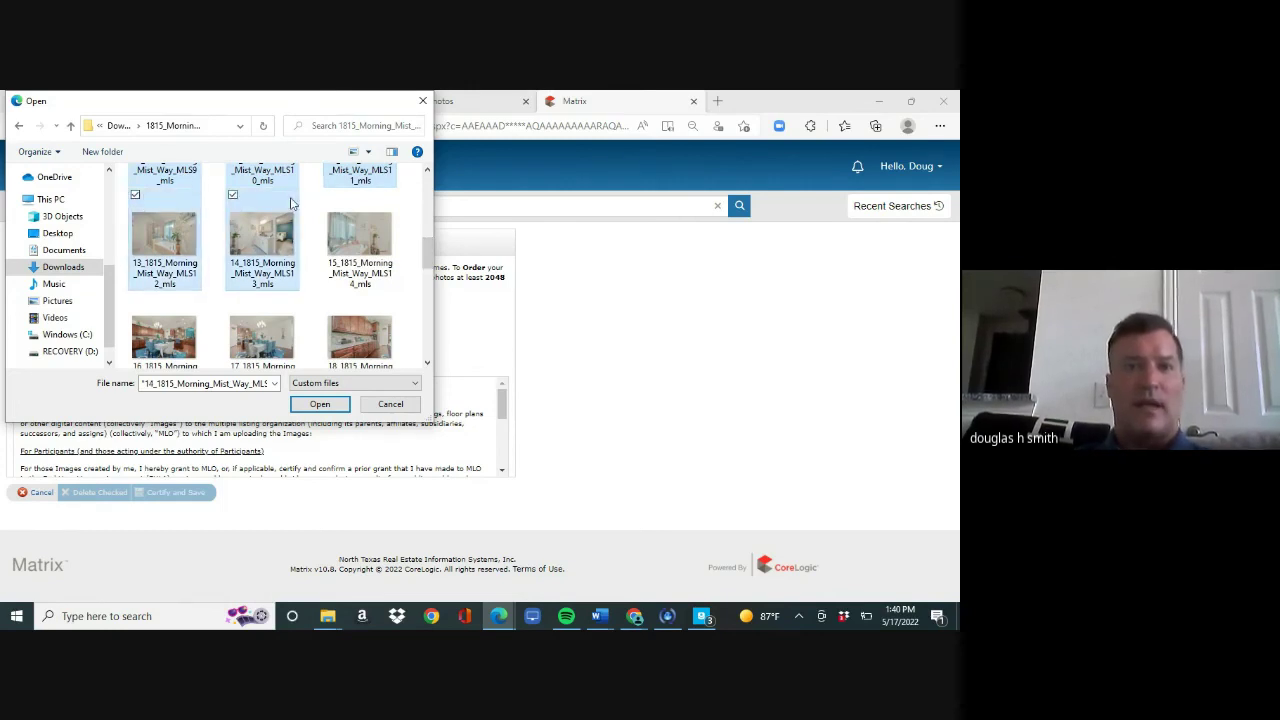
left_click(331, 197)
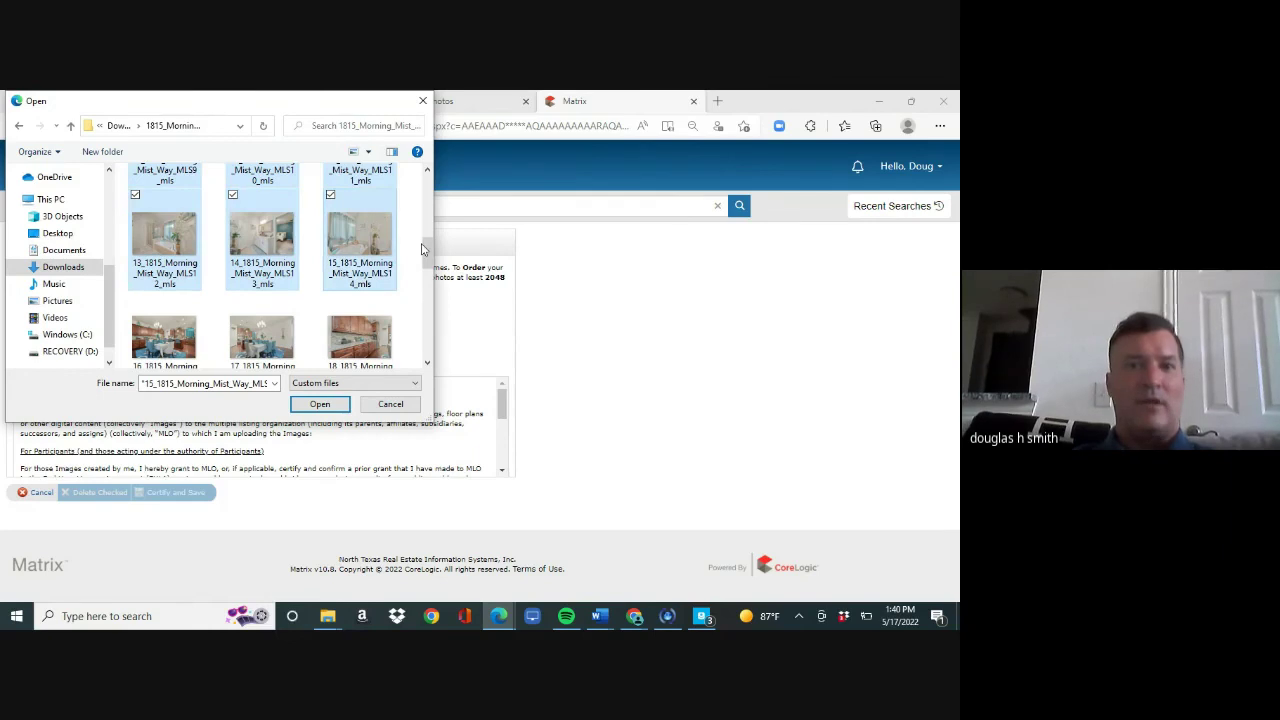
left_click_drag(426, 250, 428, 274)
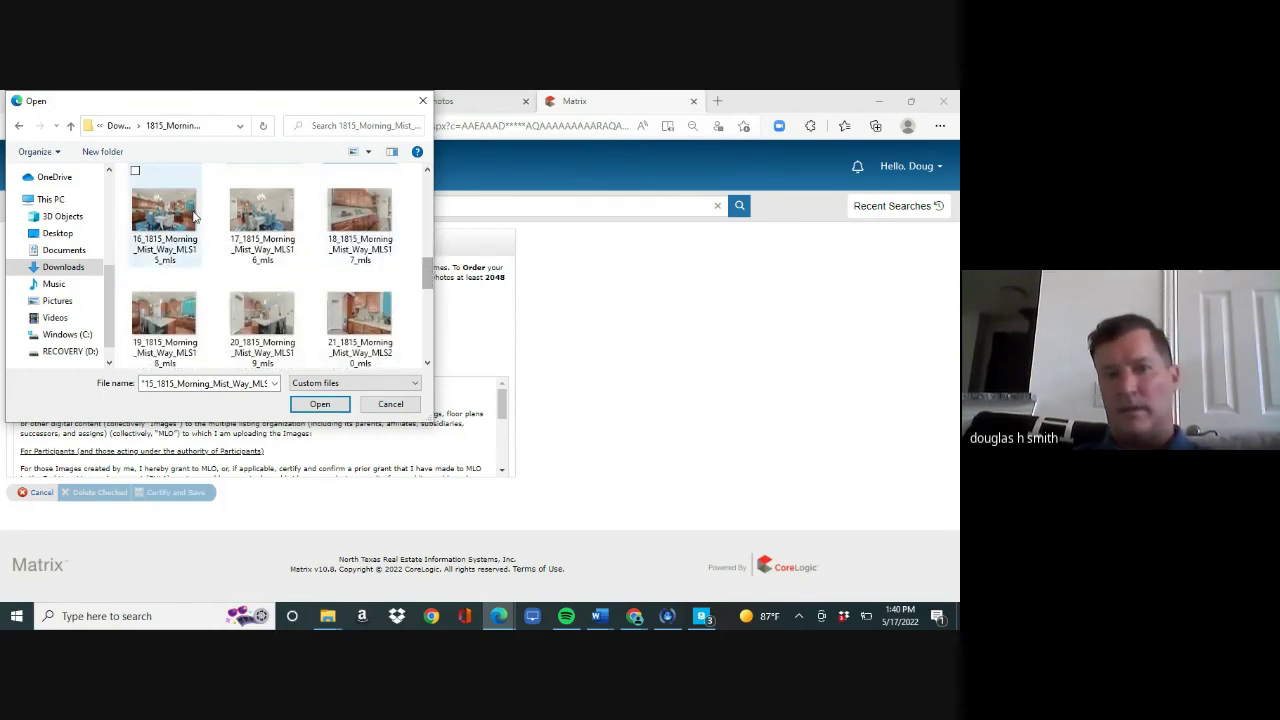
left_click(136, 173)
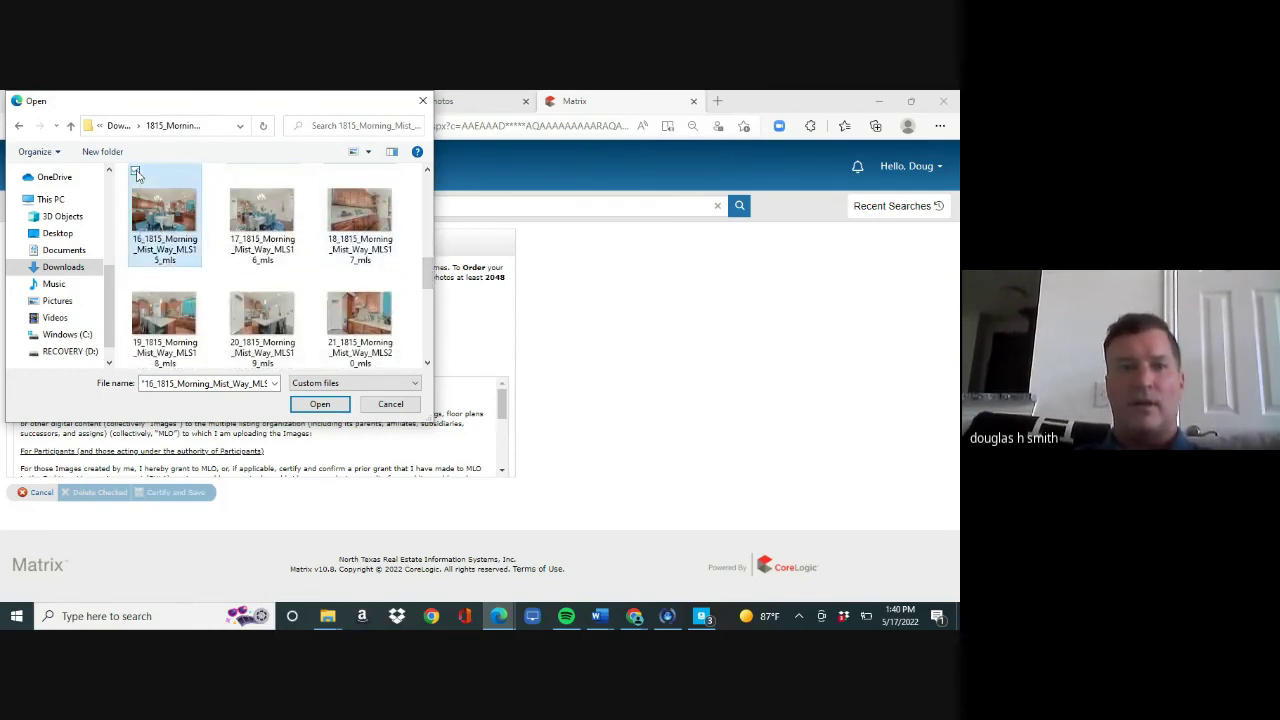
left_click(234, 173)
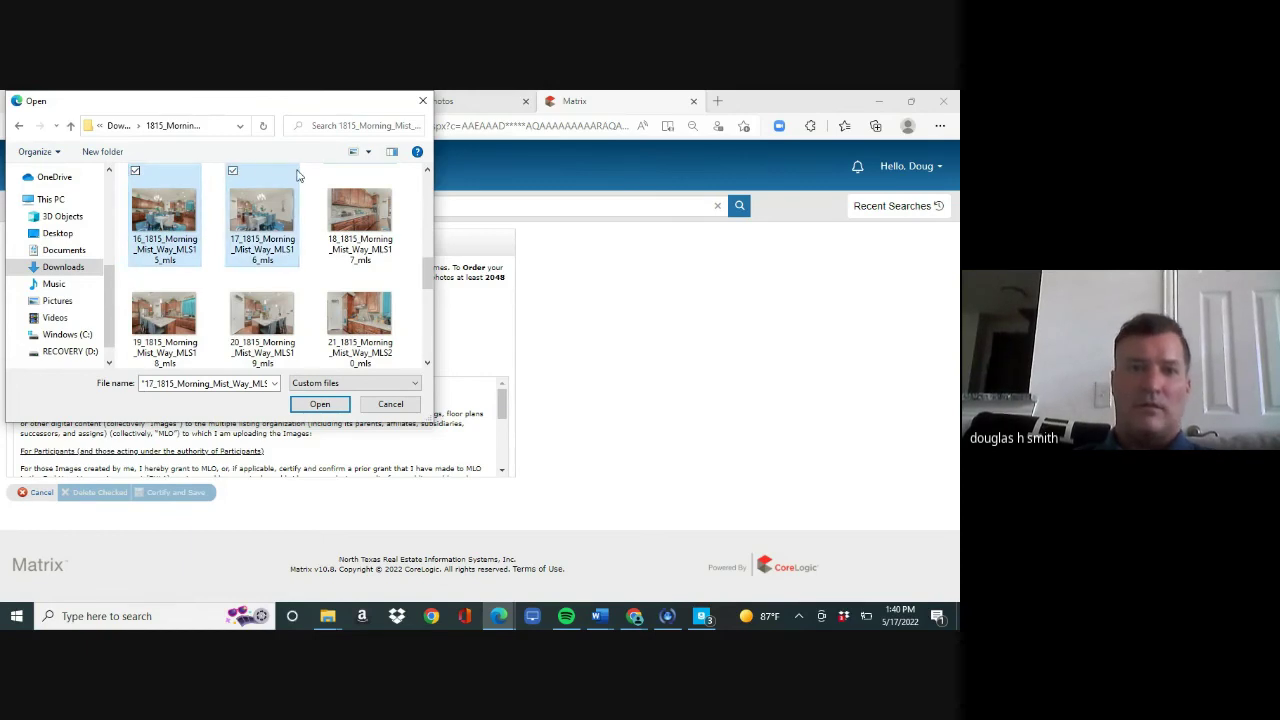
left_click(330, 172)
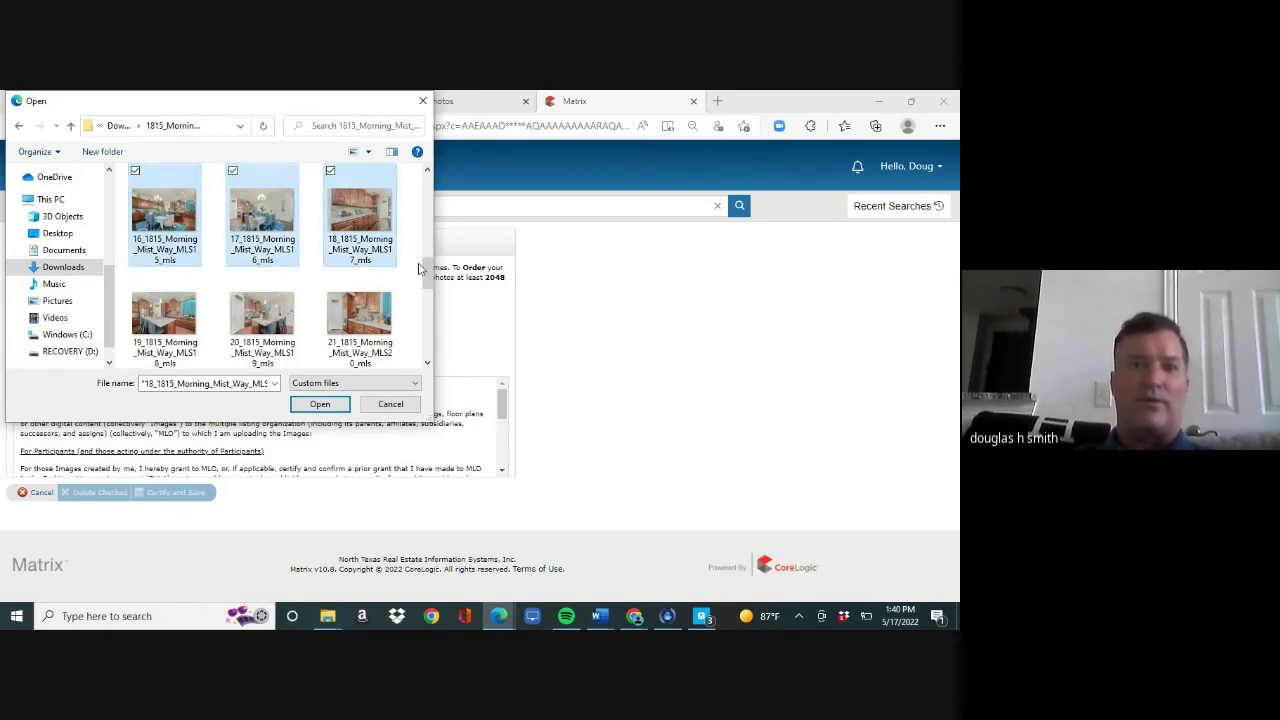
left_click_drag(424, 268, 425, 276)
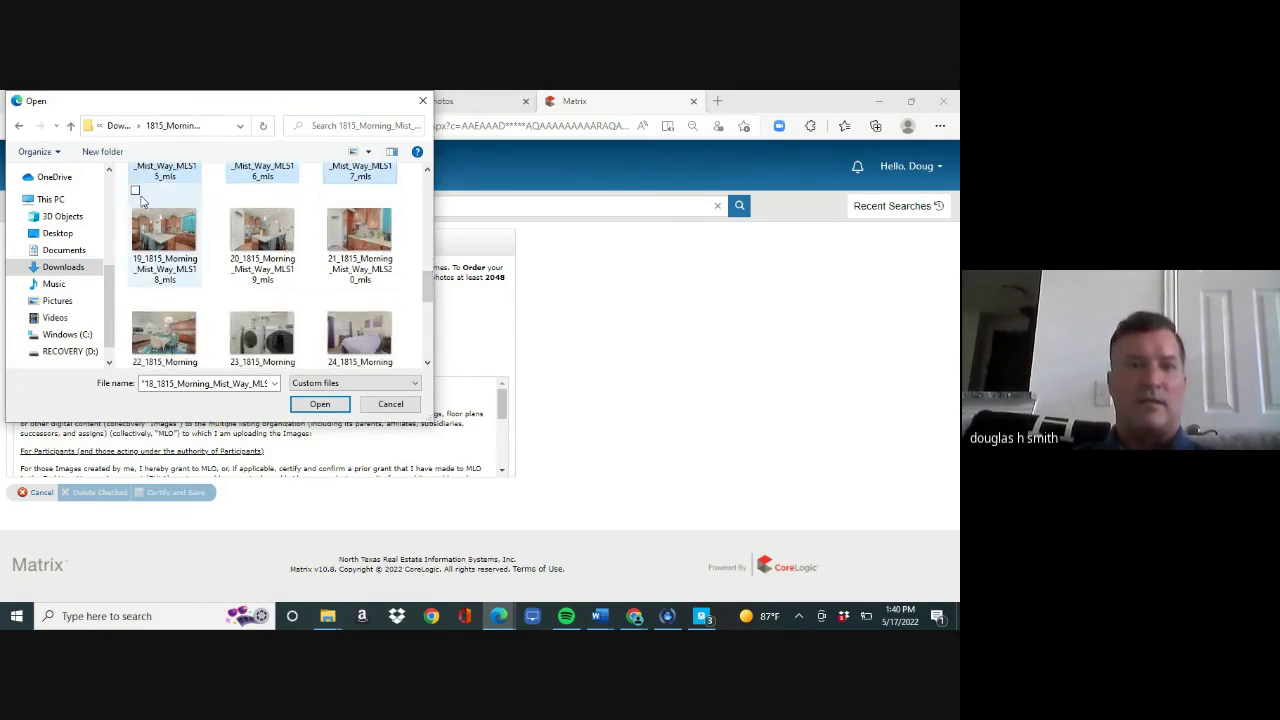
left_click(136, 190)
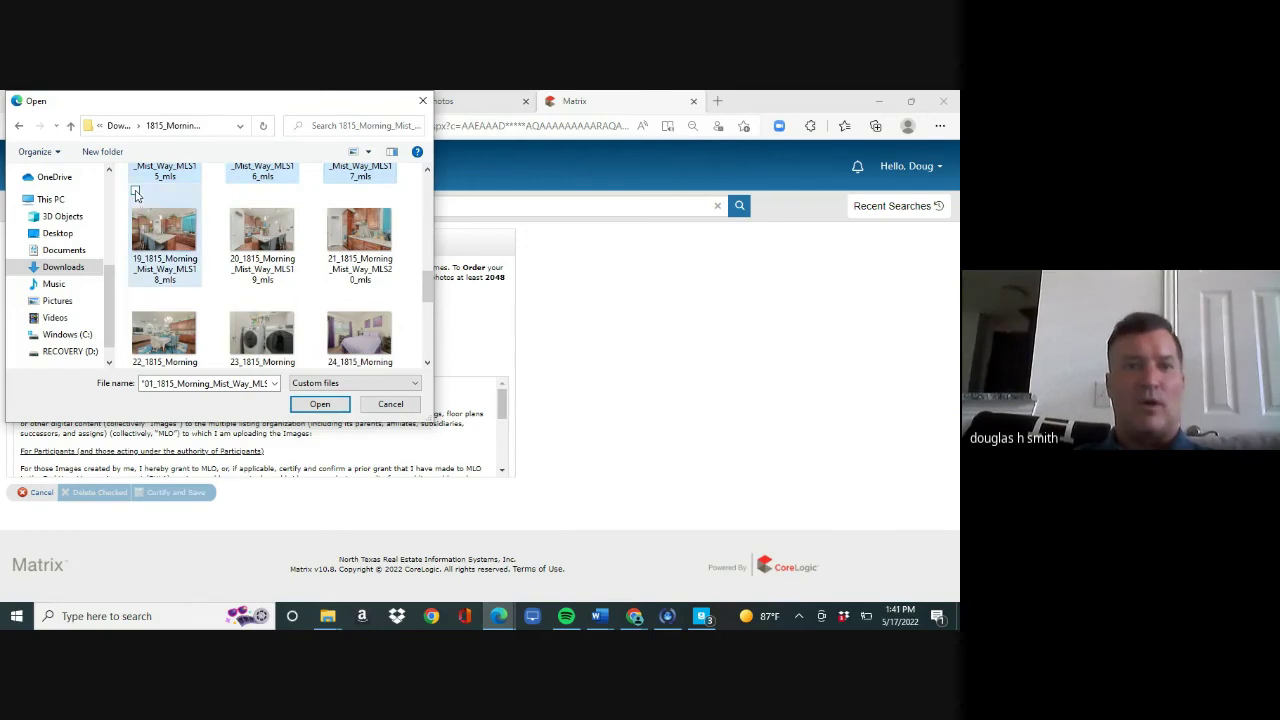
left_click(233, 191)
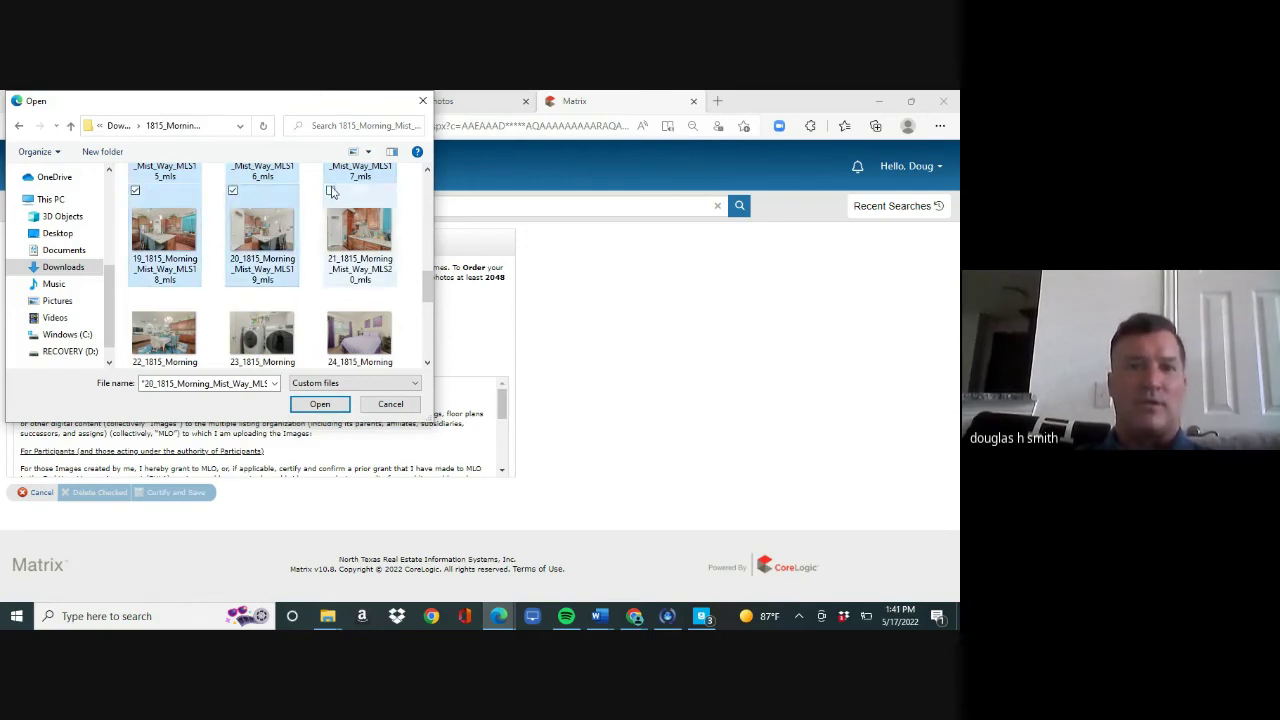
left_click(331, 191)
left_click_drag(428, 286, 427, 303)
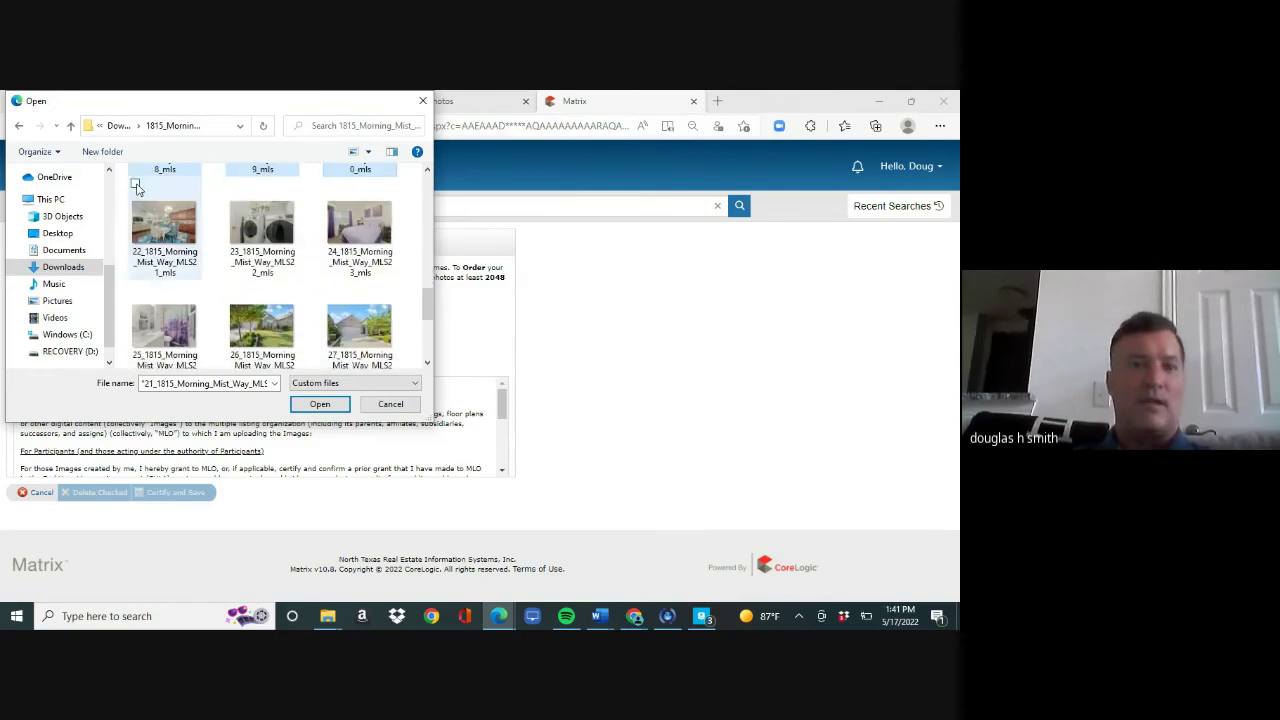
left_click(136, 186)
left_click(234, 188)
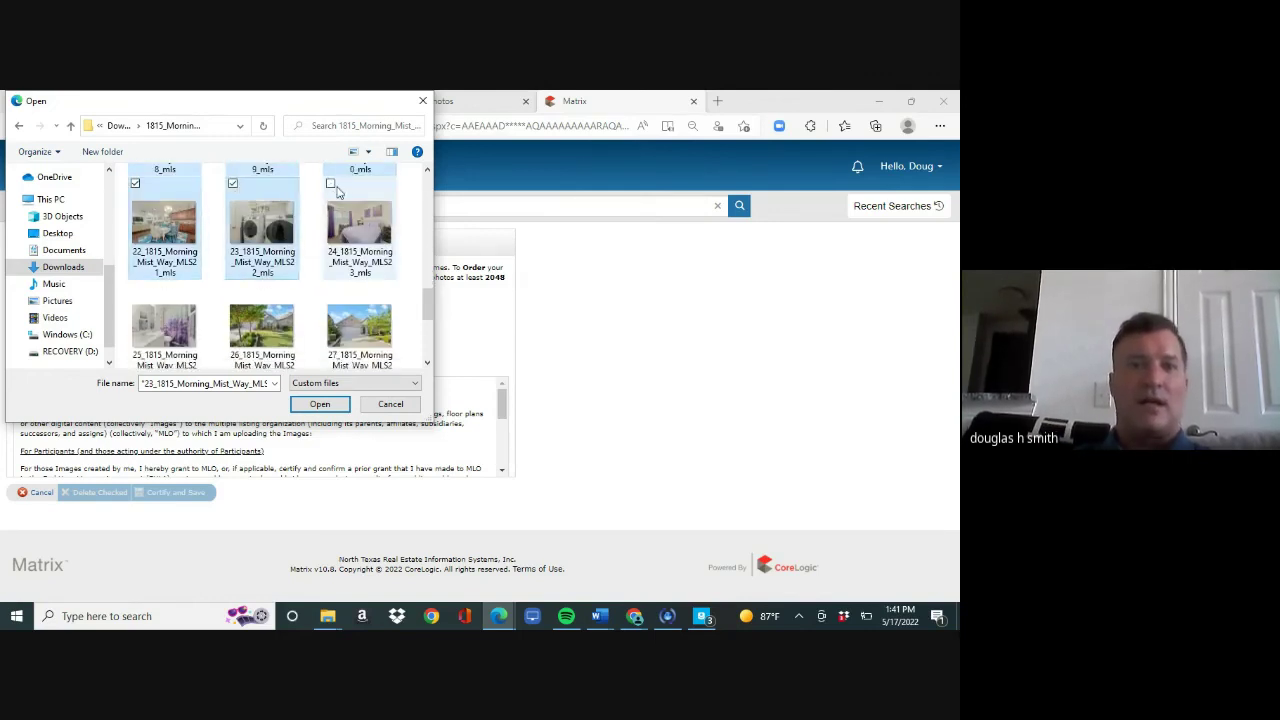
left_click(331, 186)
left_click_drag(427, 292, 428, 320)
left_click(136, 184)
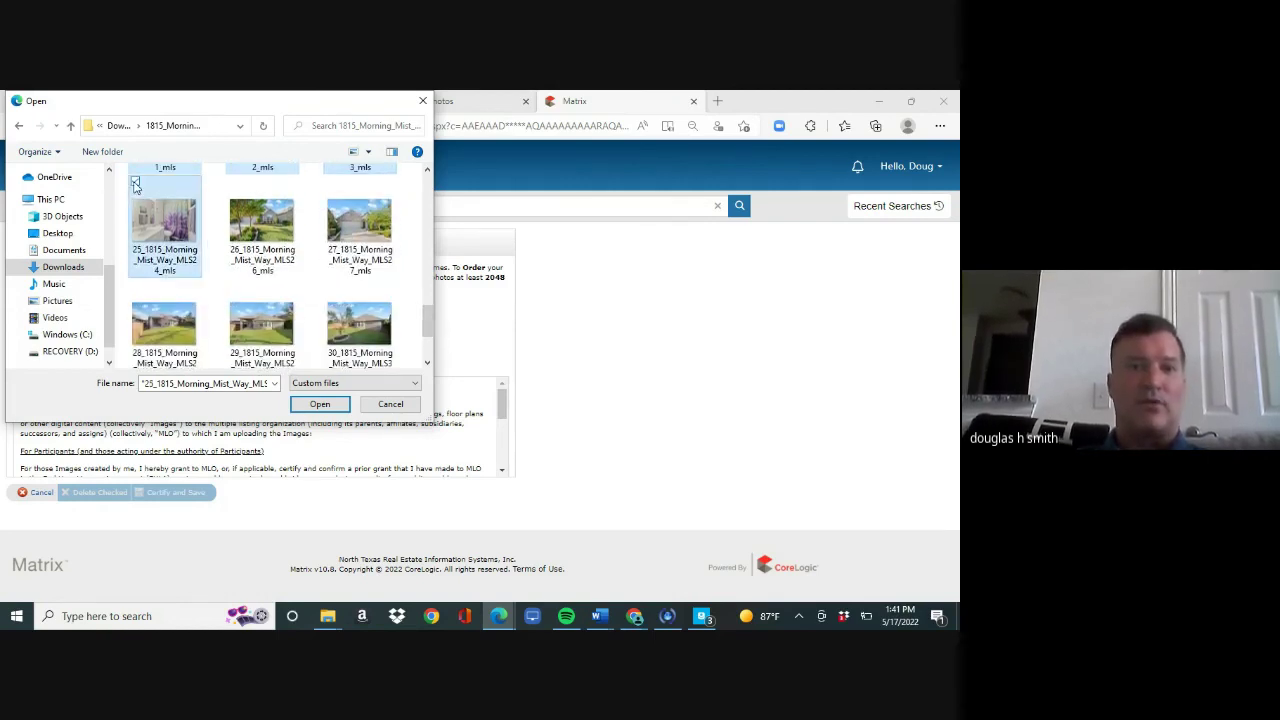
left_click(234, 187)
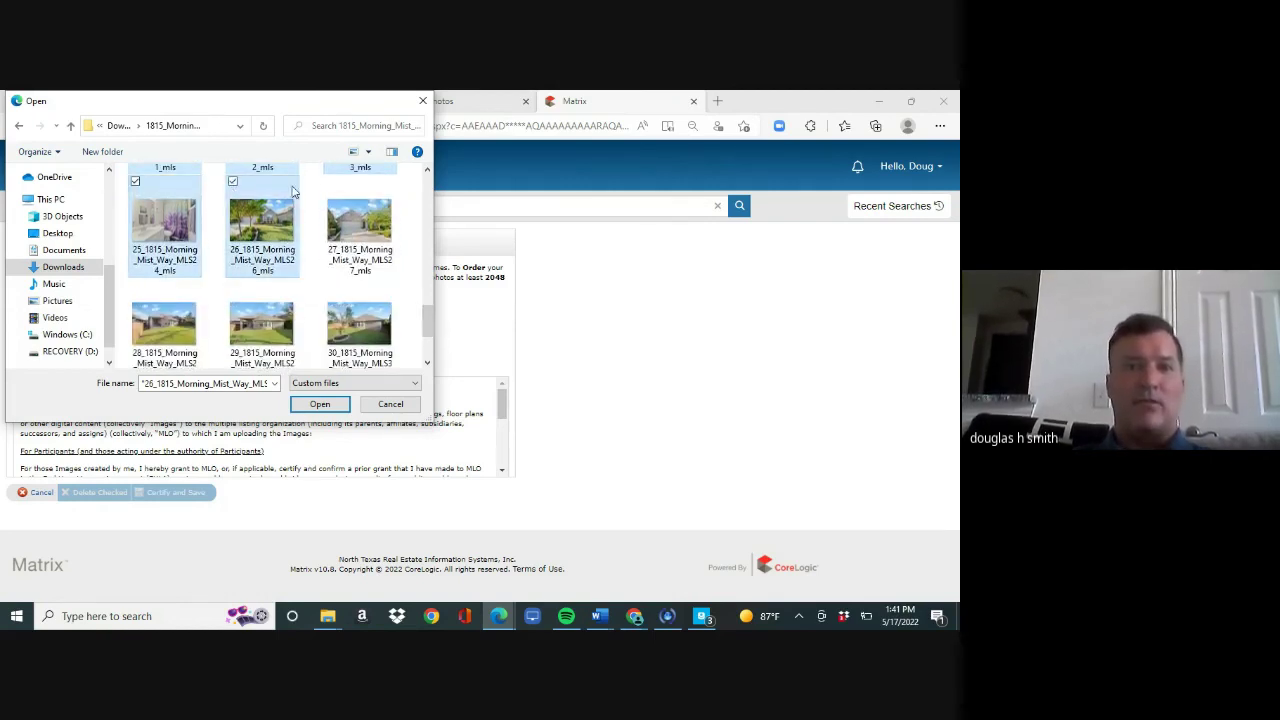
left_click(331, 184)
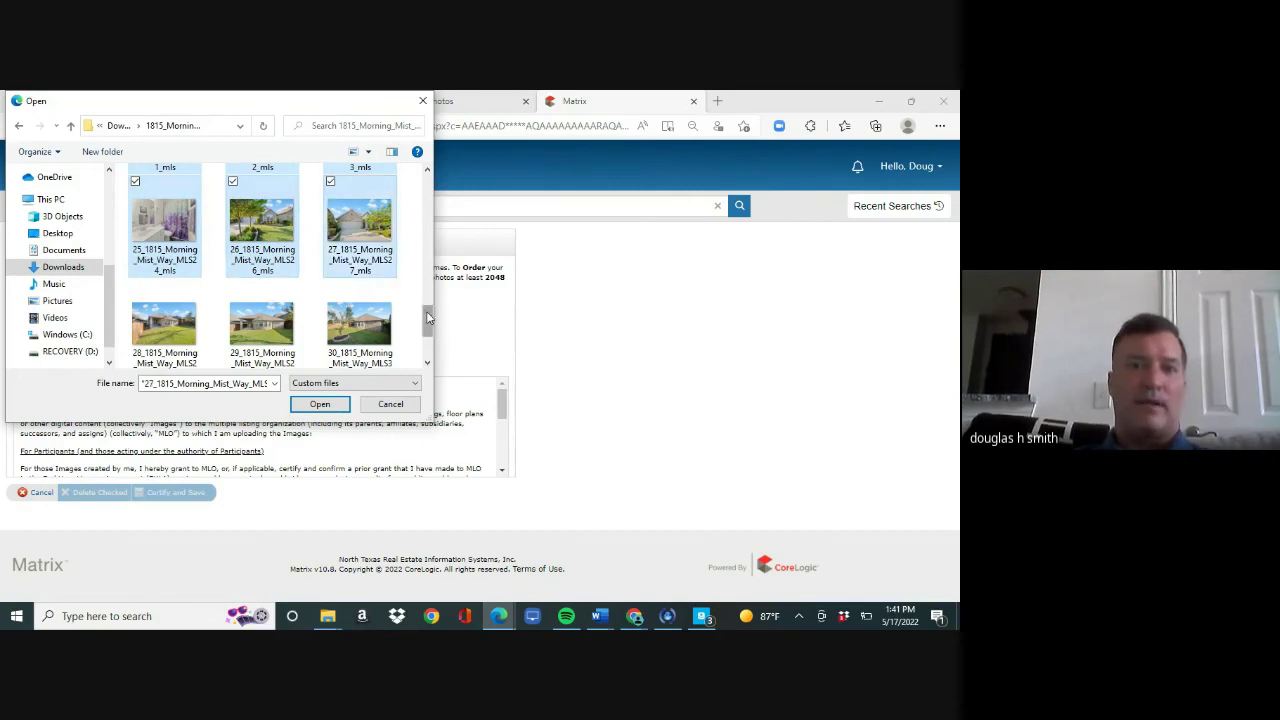
left_click_drag(428, 318, 428, 345)
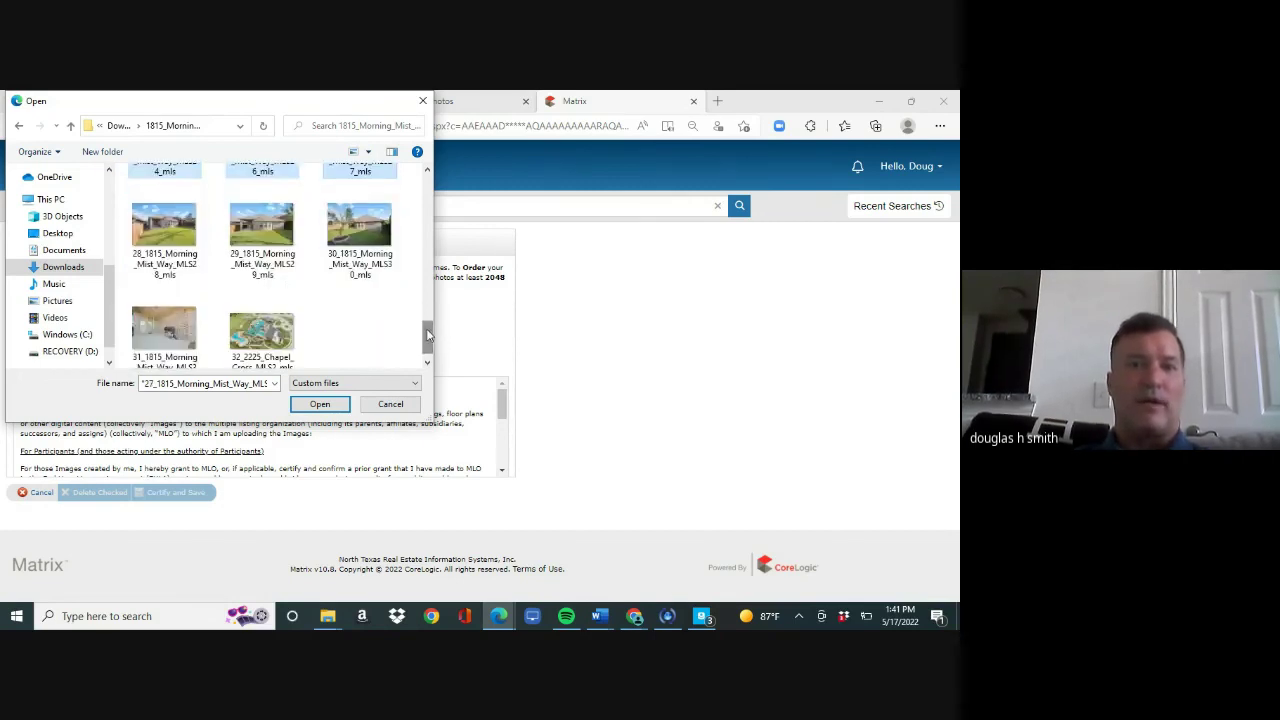
left_click(136, 188)
left_click(233, 187)
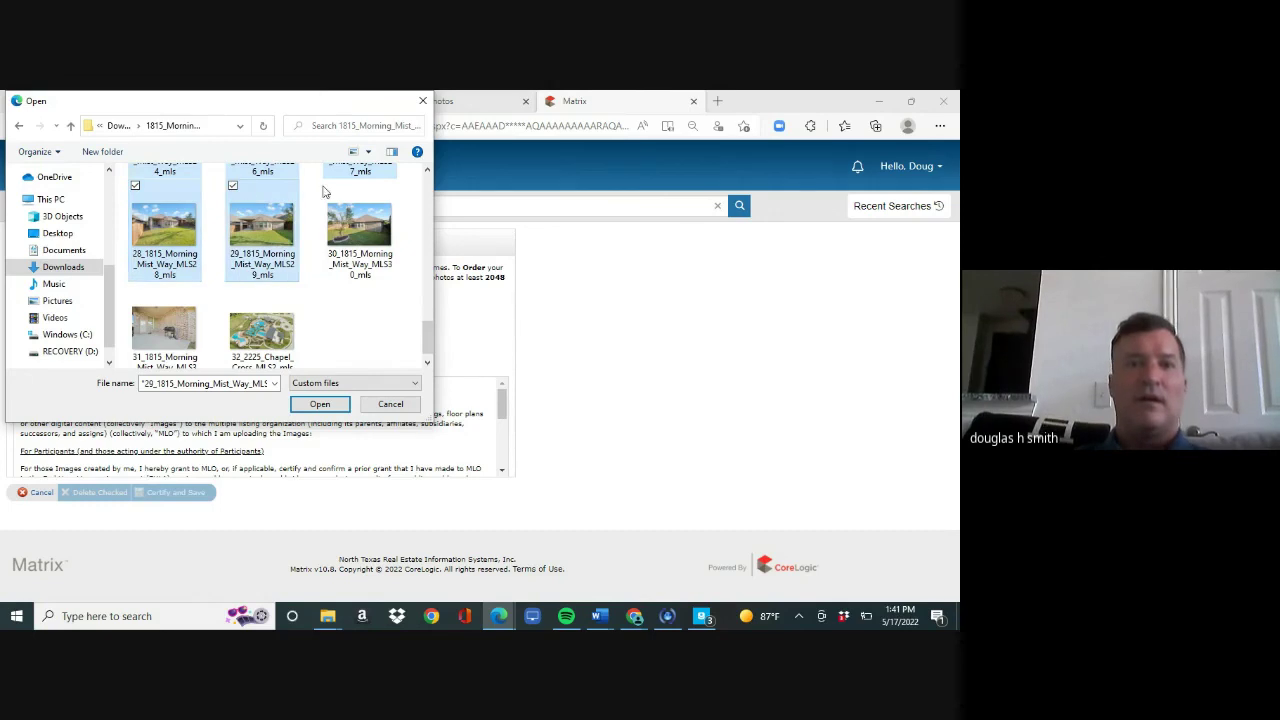
left_click(331, 188)
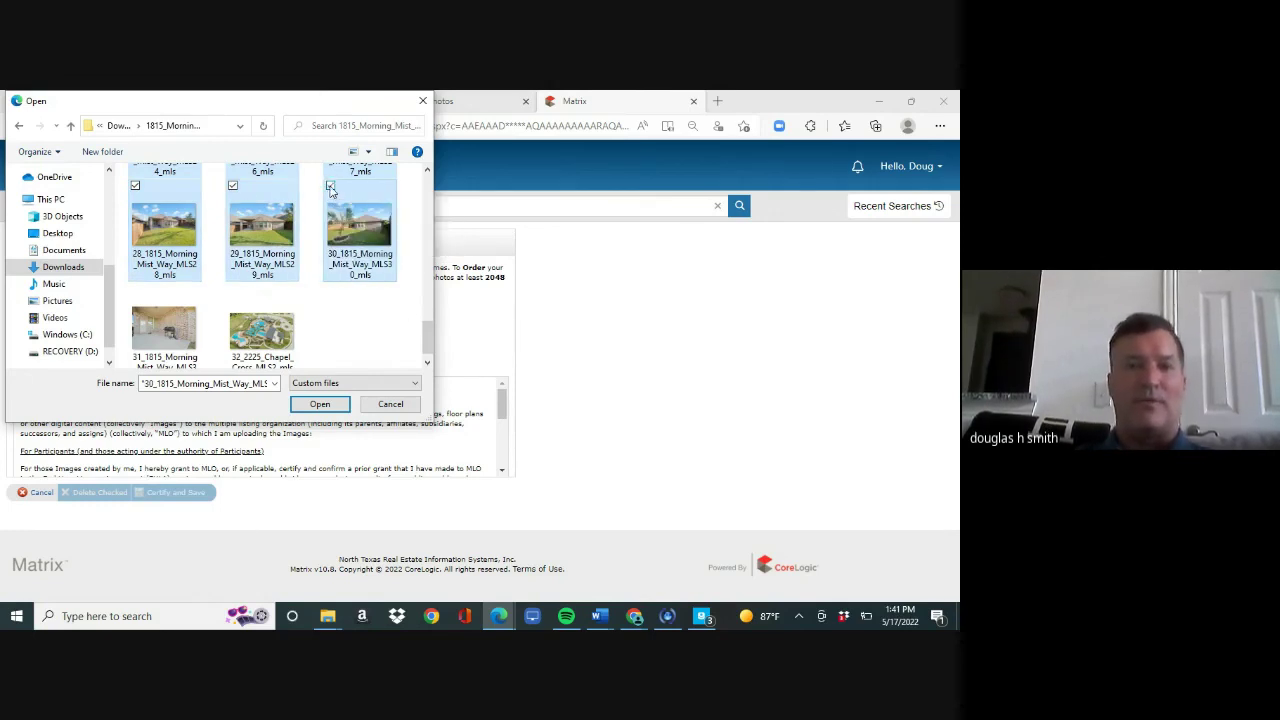
left_click_drag(425, 328, 424, 333)
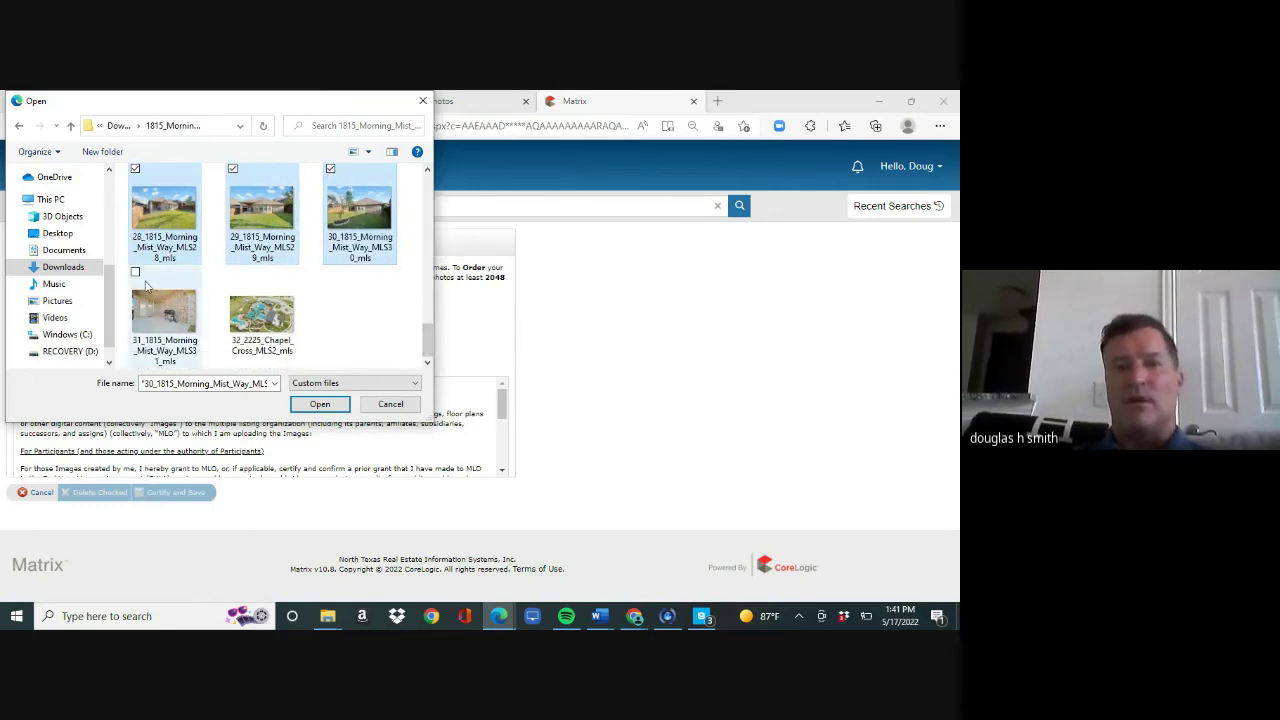
left_click(136, 273)
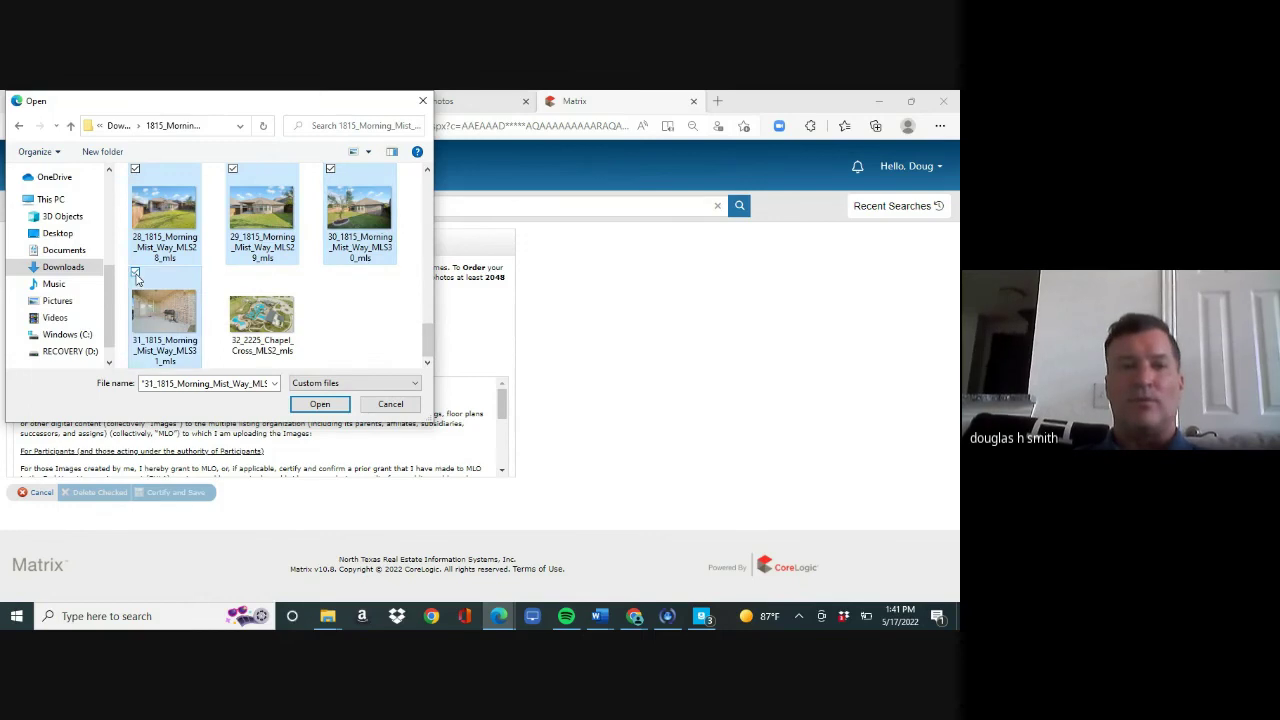
left_click(233, 274)
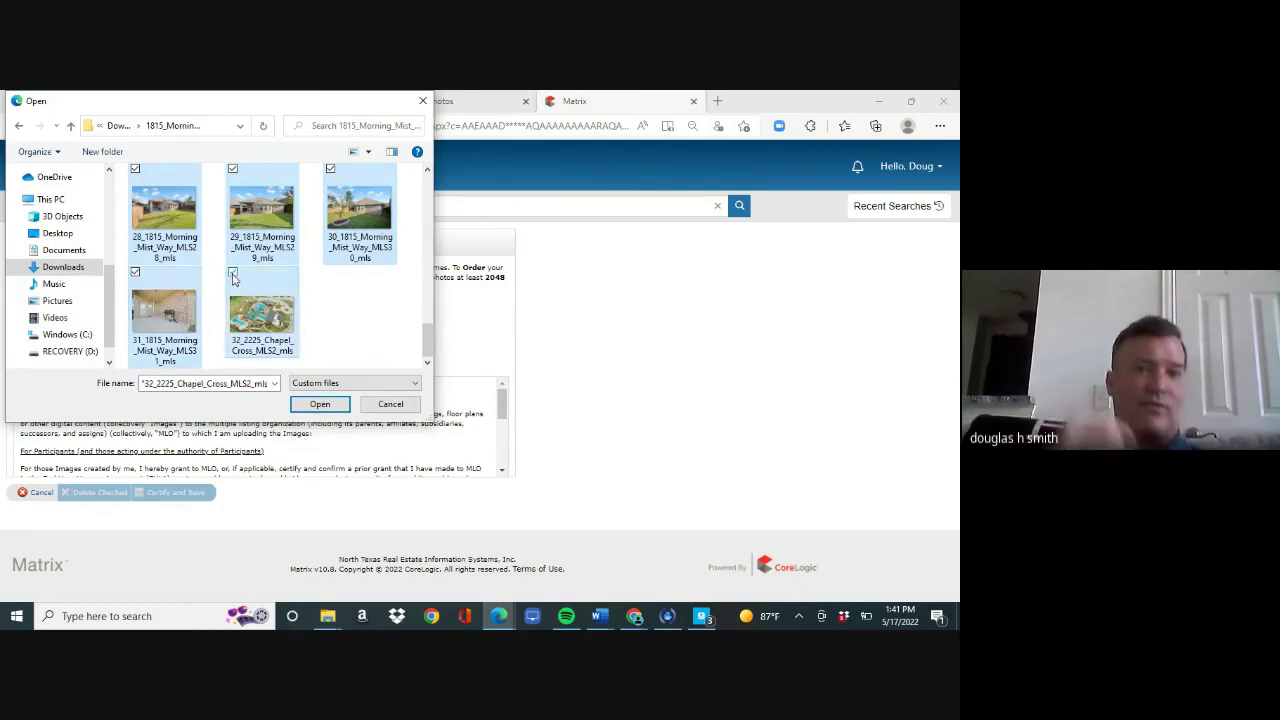
left_click(321, 403)
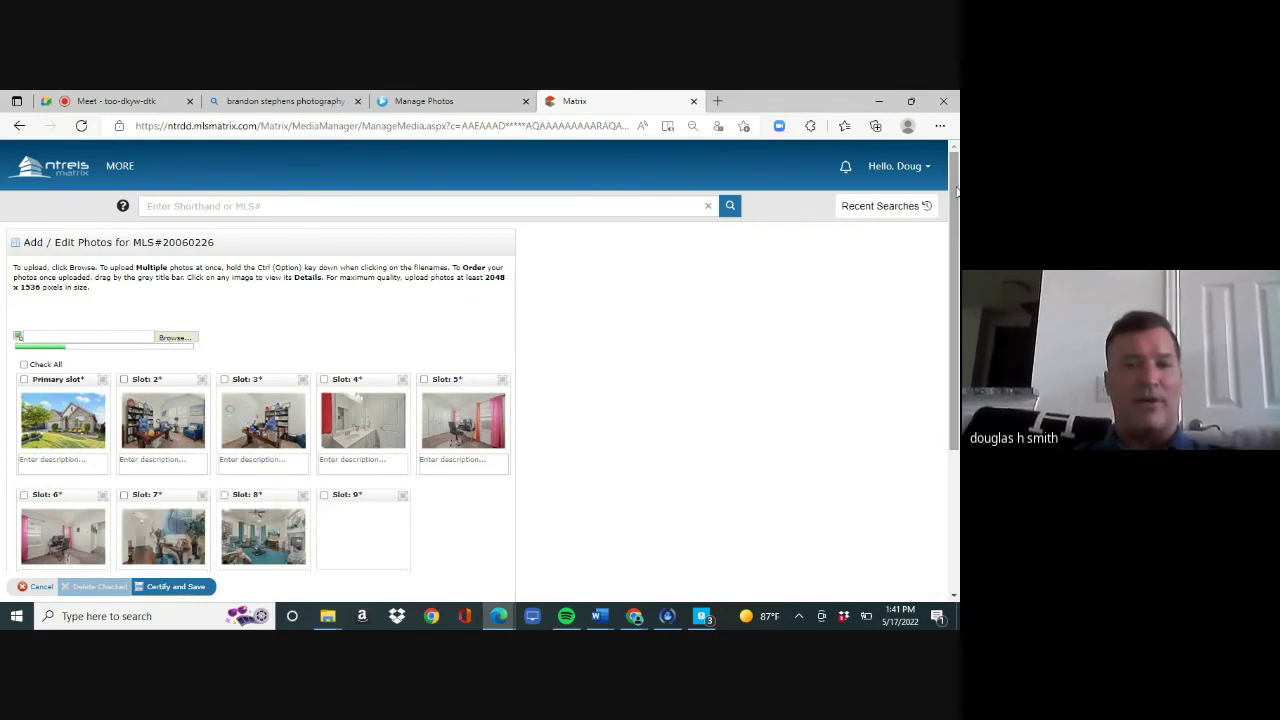
Step: Scroll down the Add/Edit Photos page while uploads fill slots 1 through 32
left_click_drag(955, 190, 952, 291)
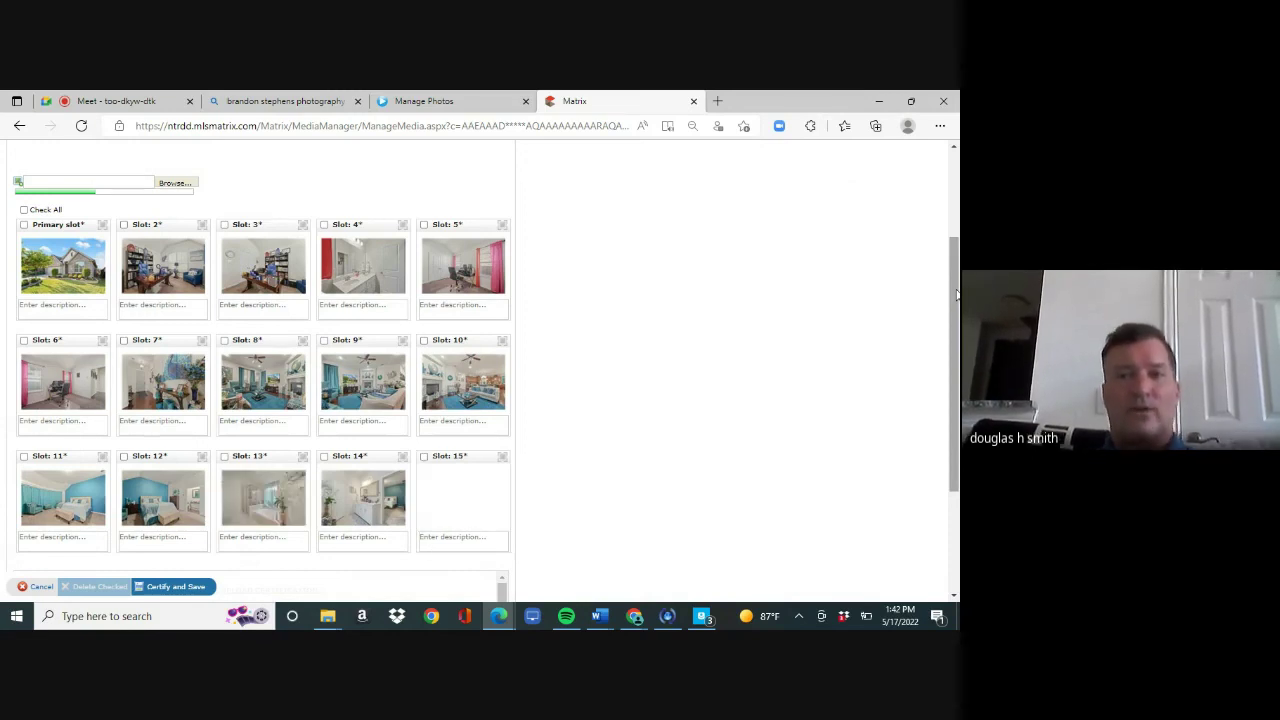
left_click_drag(957, 295, 957, 412)
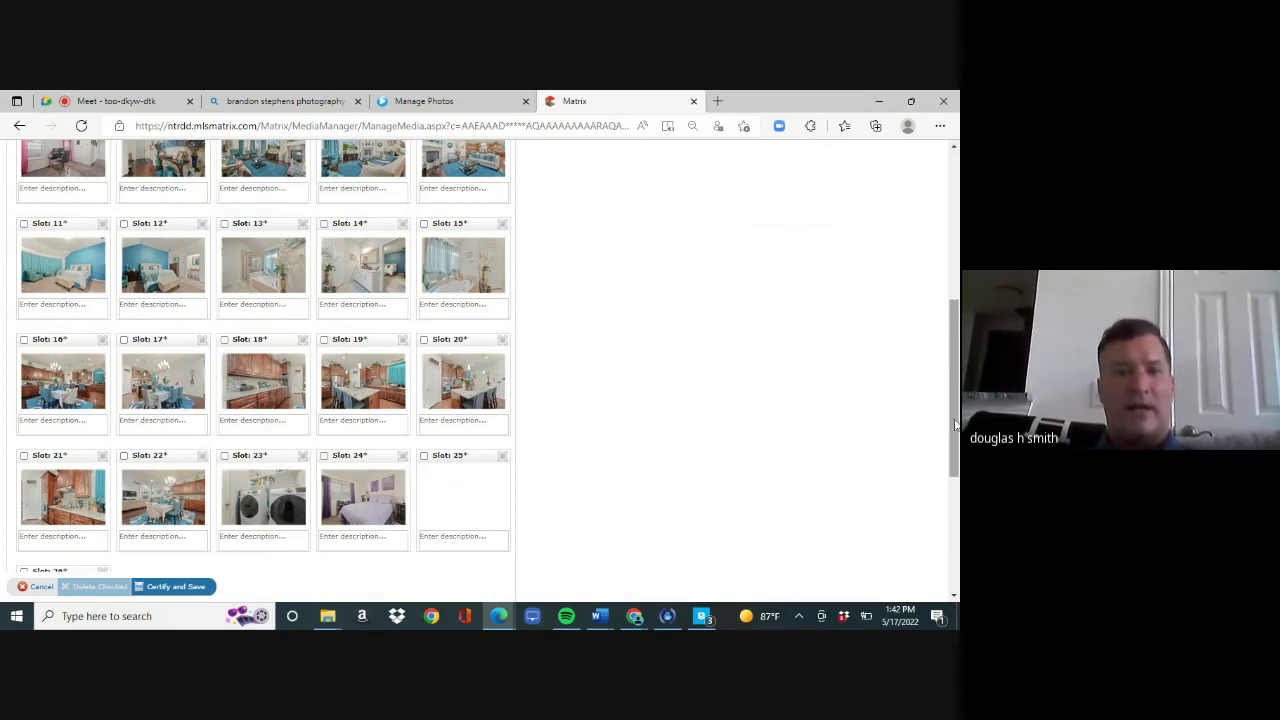
left_click_drag(955, 425, 948, 502)
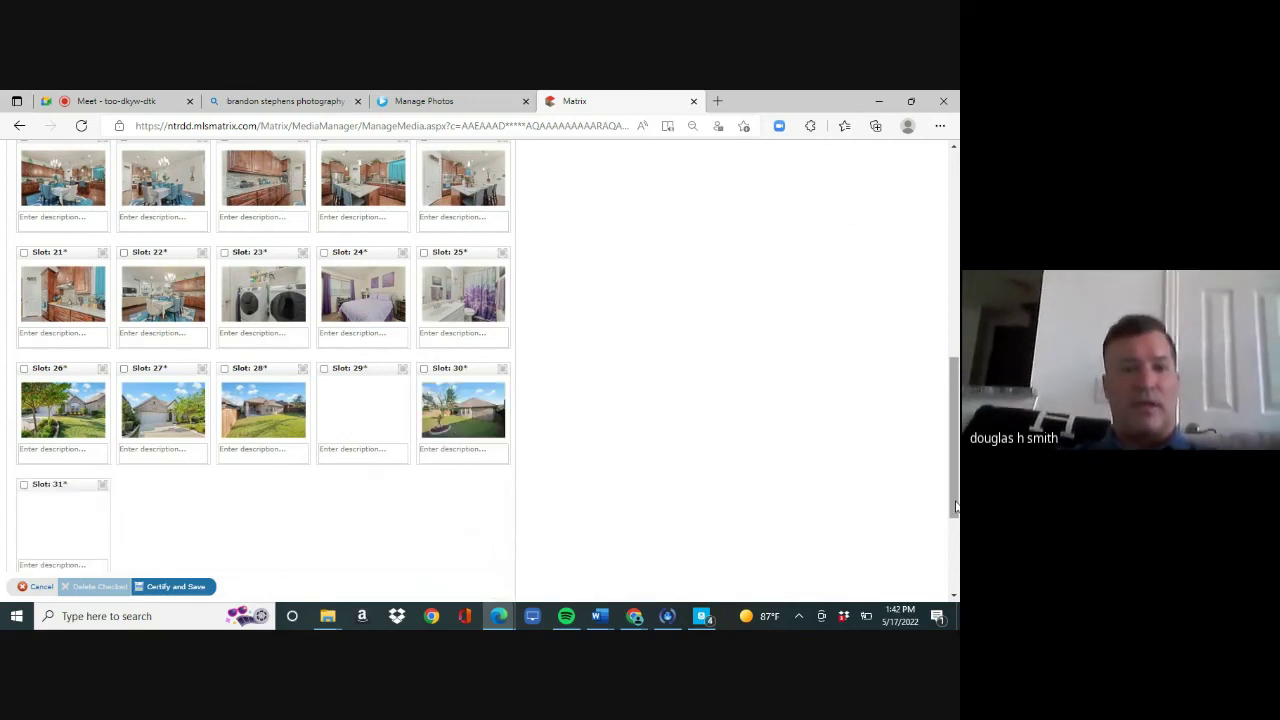
scroll(955, 480, "down", 1)
left_click_drag(955, 480, 955, 507)
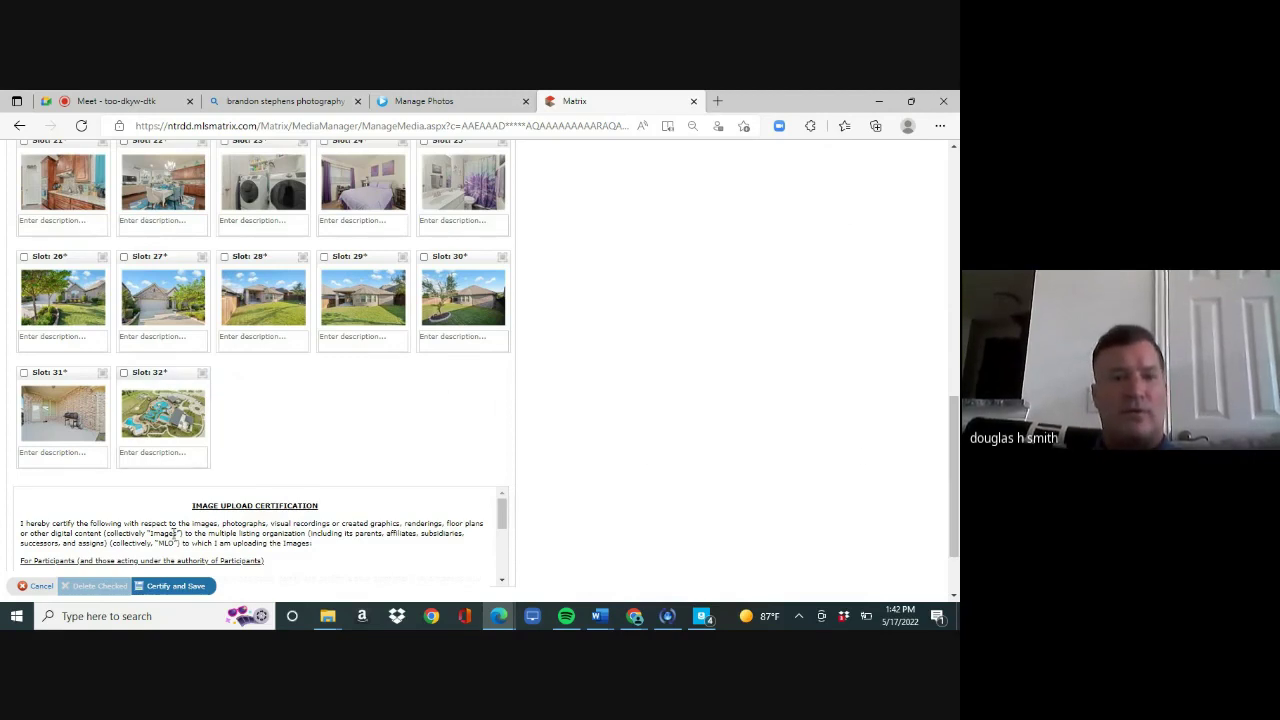
left_click_drag(955, 455, 953, 495)
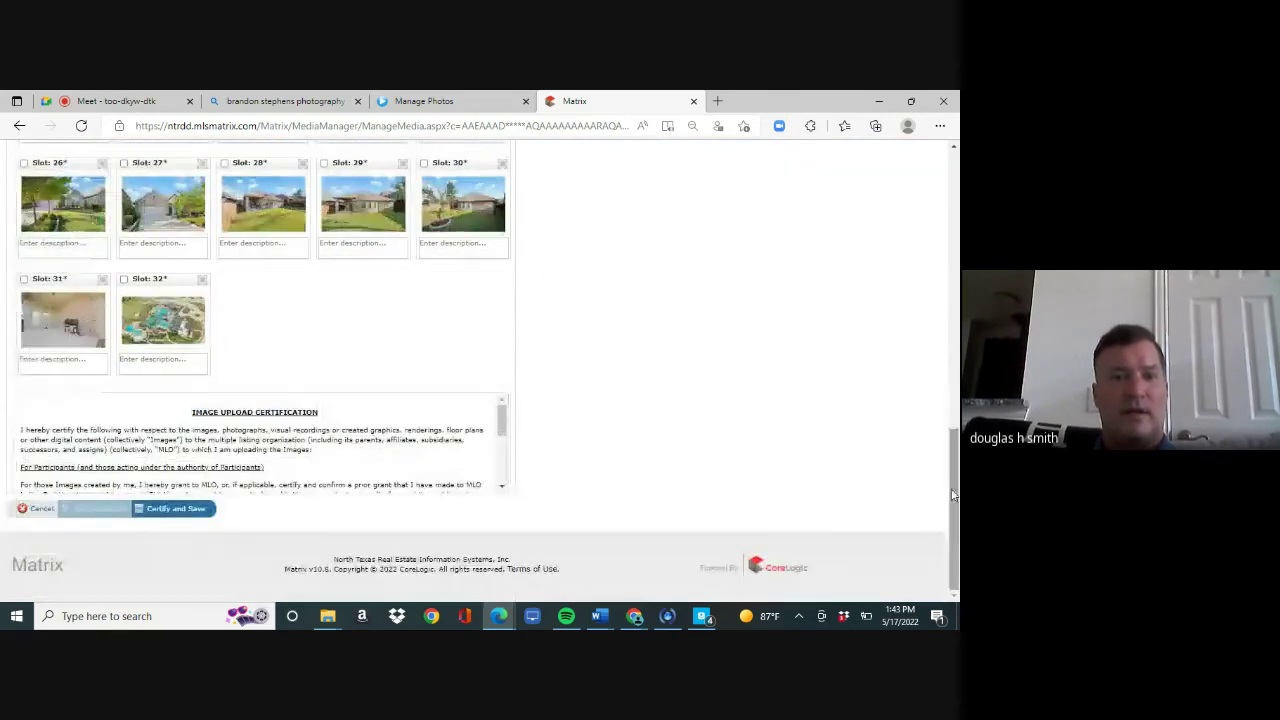
Step: Certify and save the 32 uploaded photos and review the Input Succeeded page
left_click(177, 512)
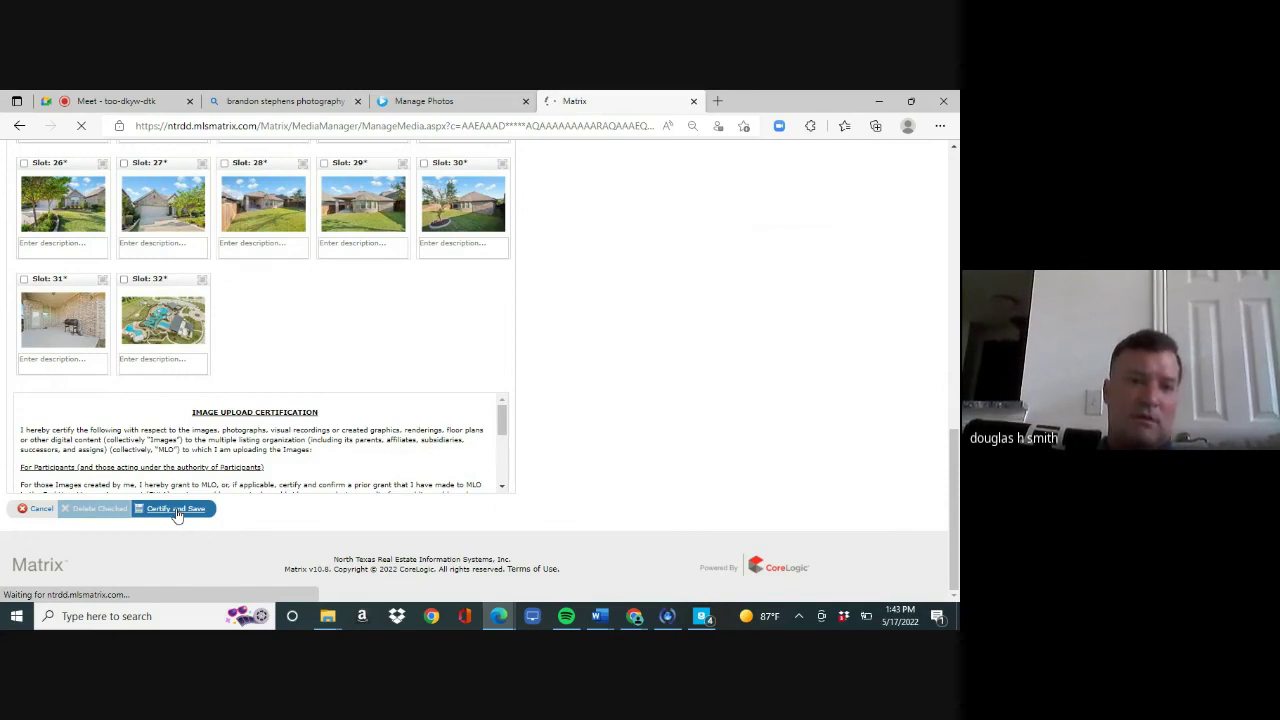
left_click_drag(502, 414, 504, 464)
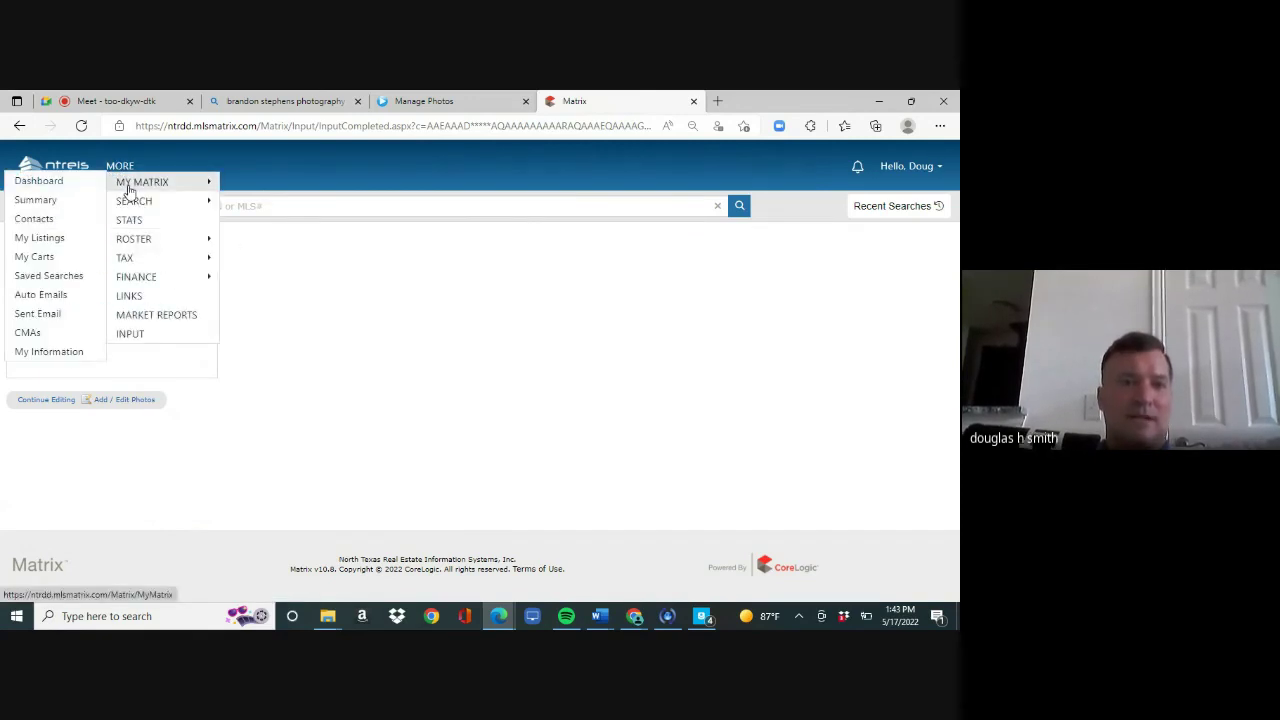
left_click(130, 184)
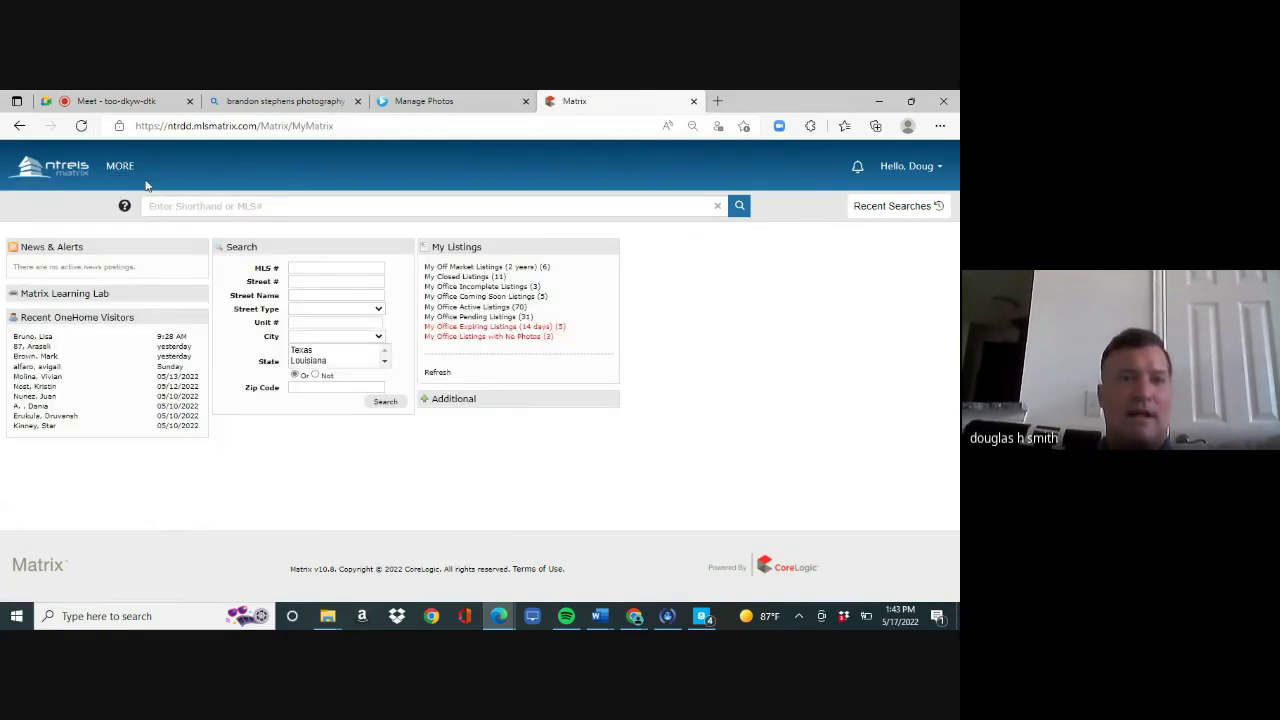
mouse_move(122, 168)
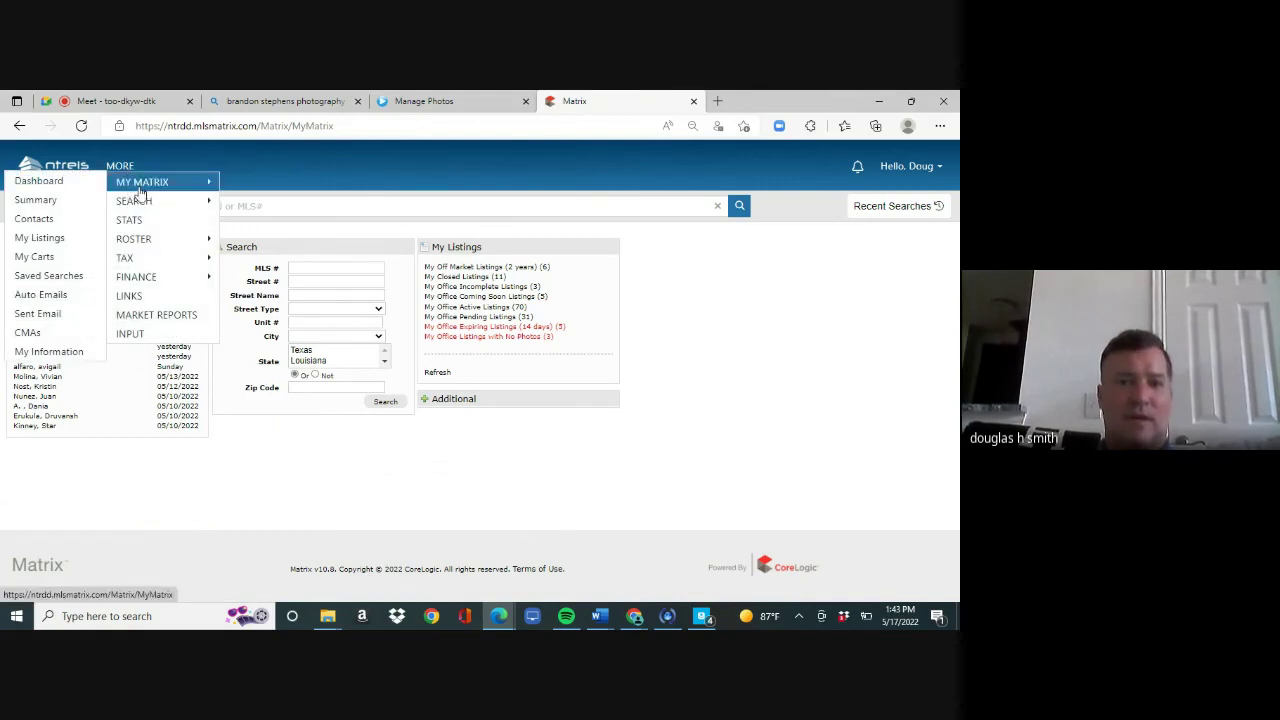
left_click(140, 192)
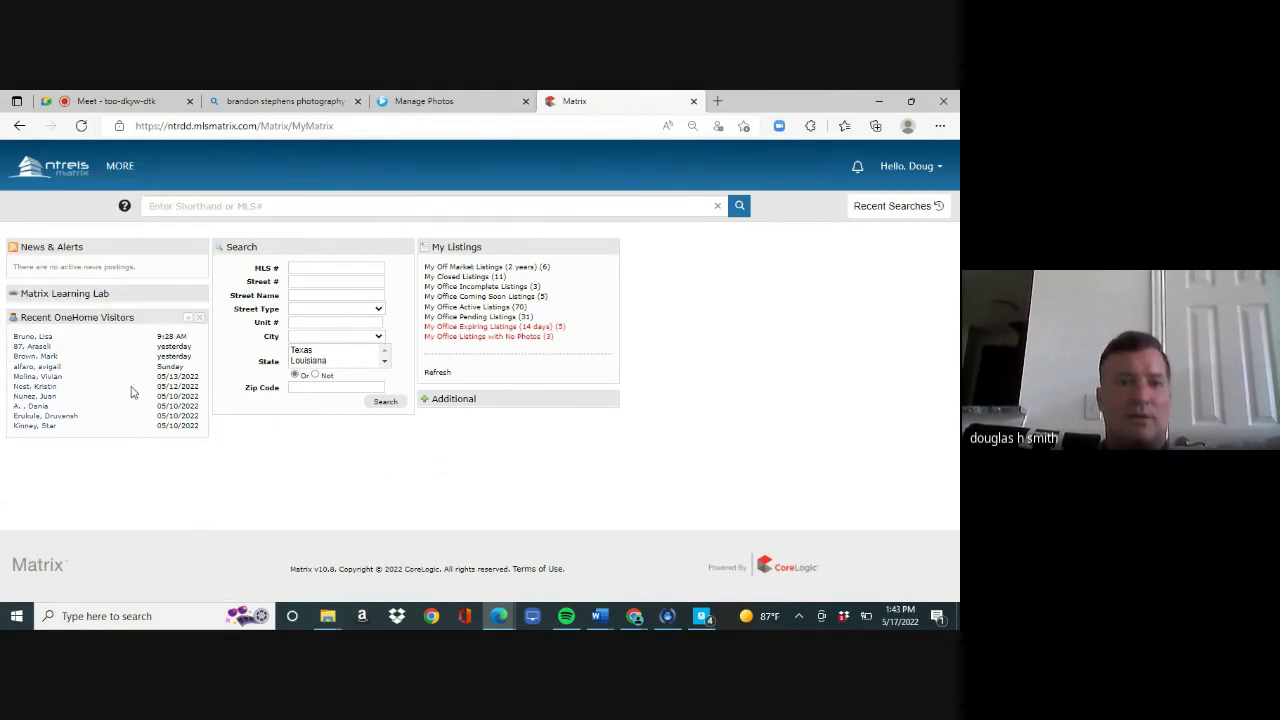
left_click(310, 282)
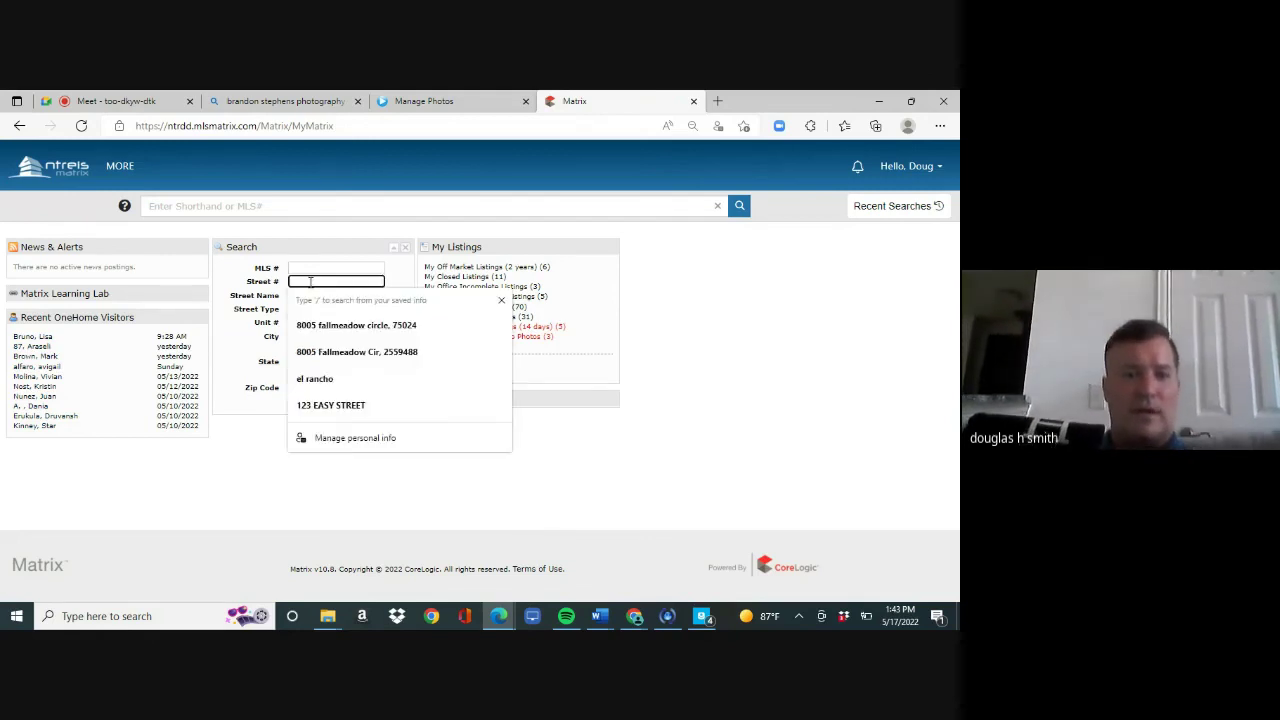
key("Tab")
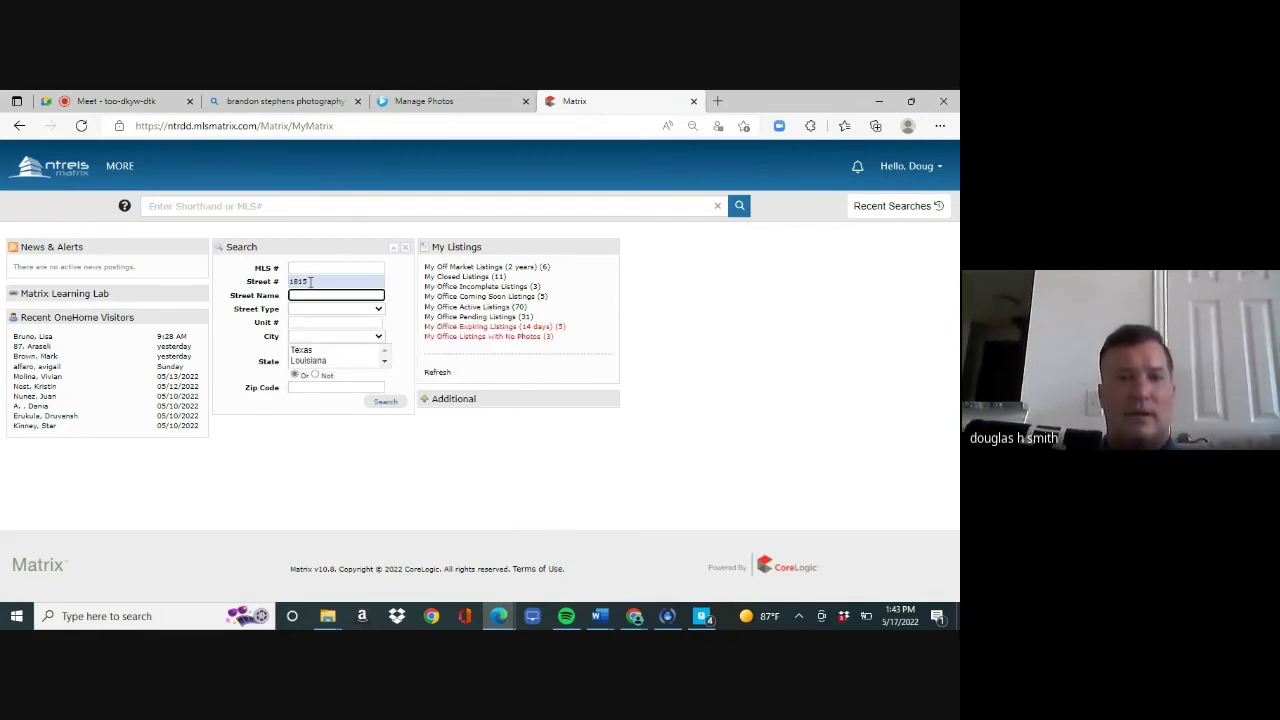
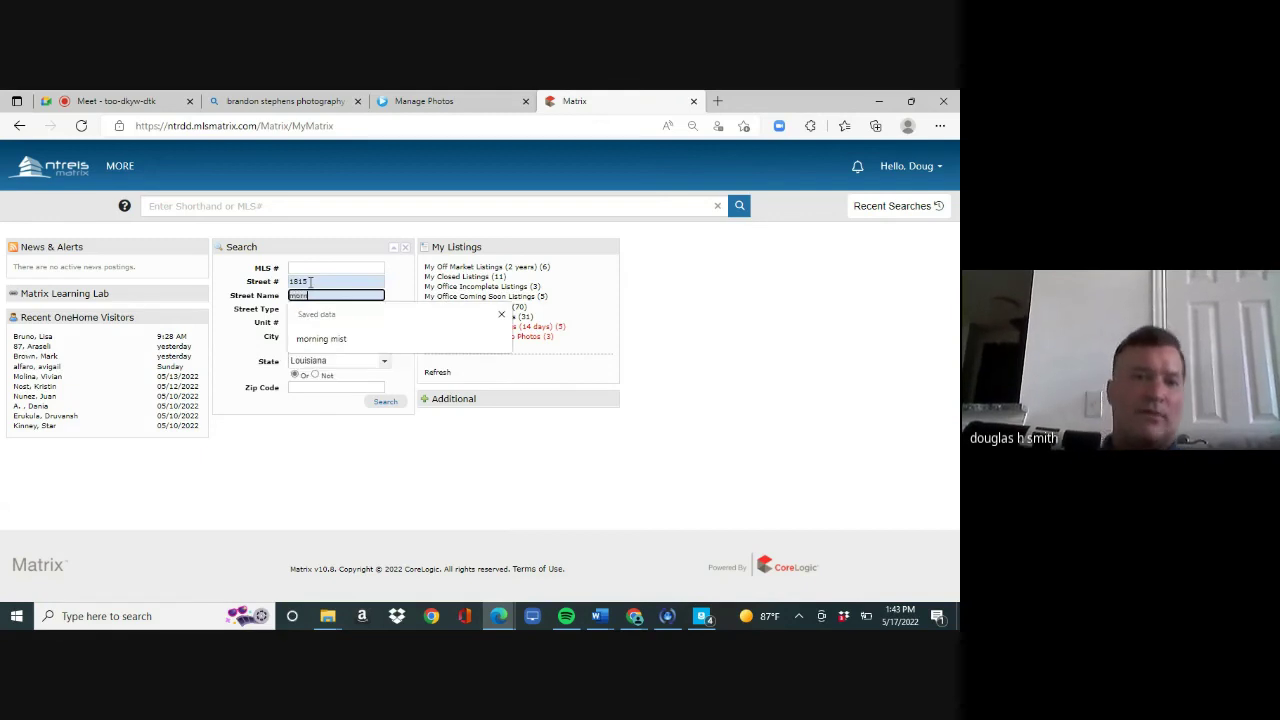
left_click(386, 404)
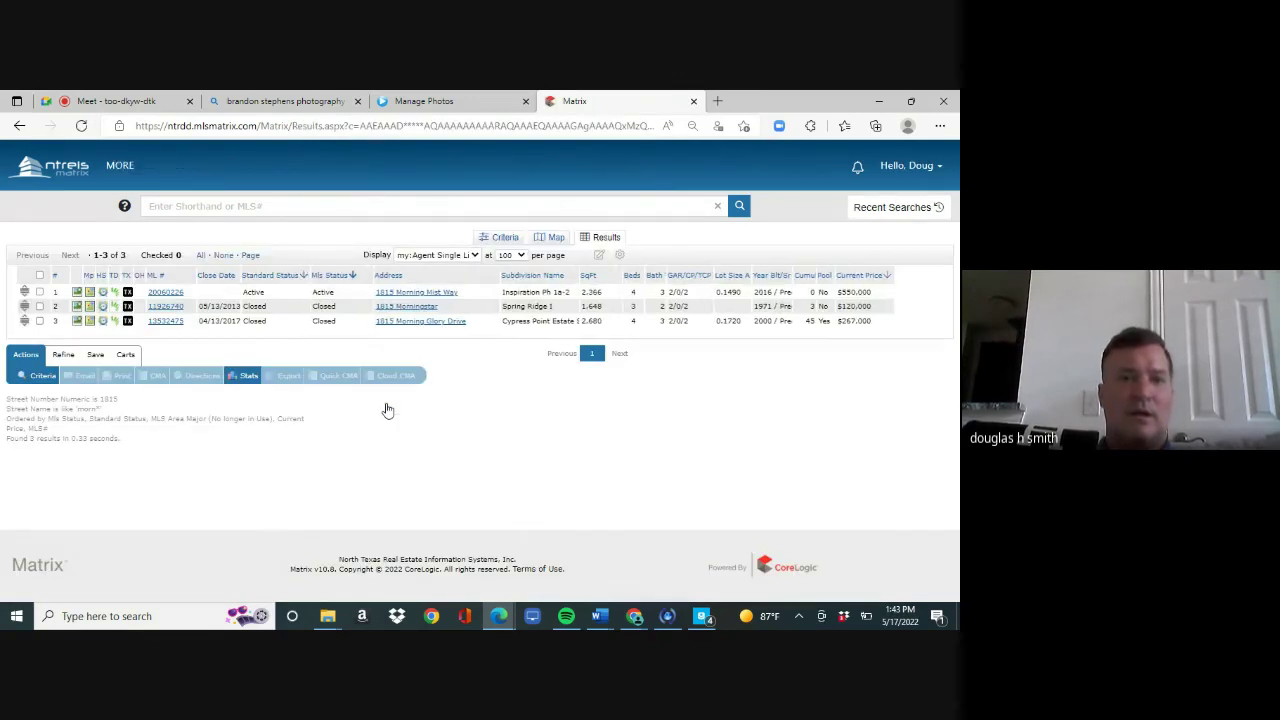
left_click(165, 293)
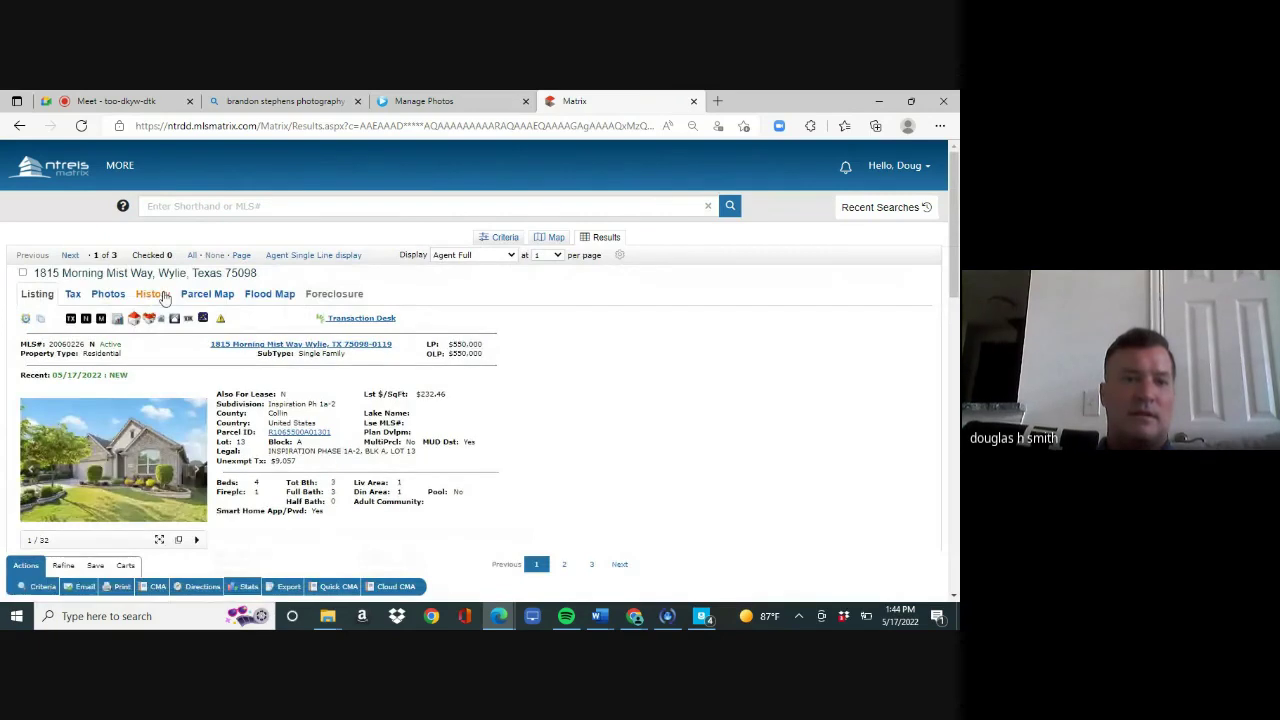
left_click(199, 470)
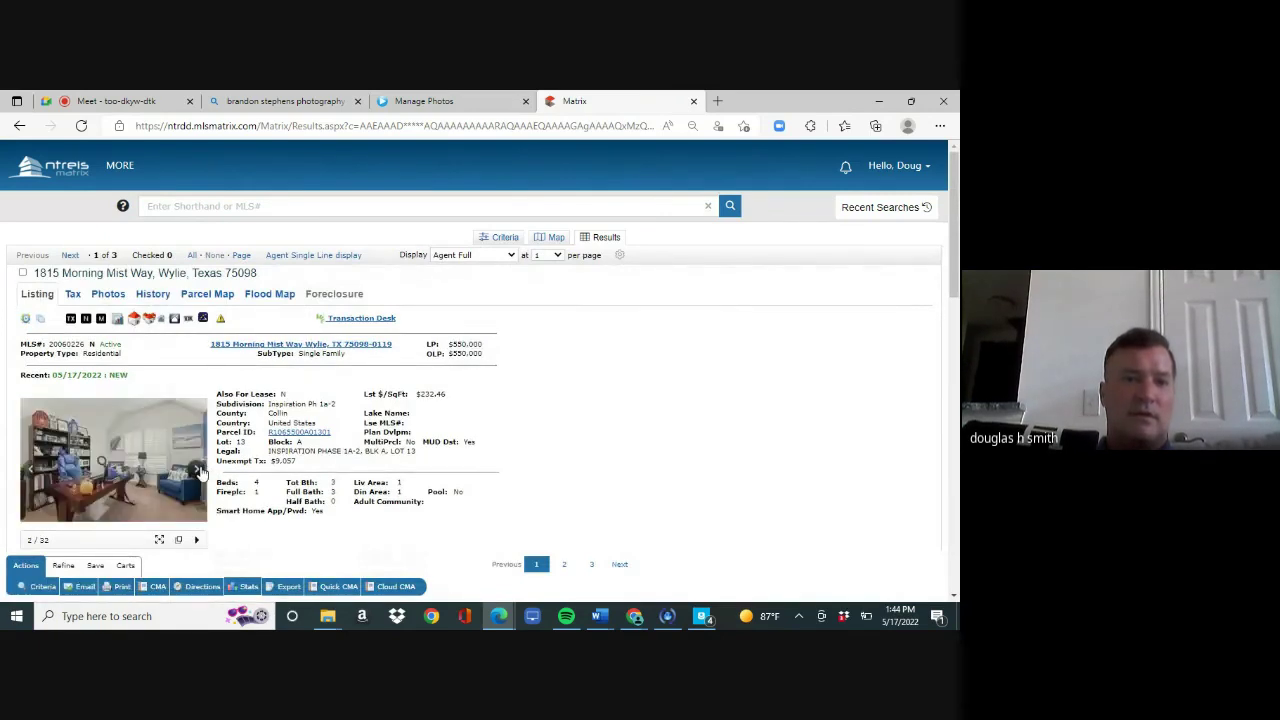
left_click(199, 470)
left_click(199, 470)
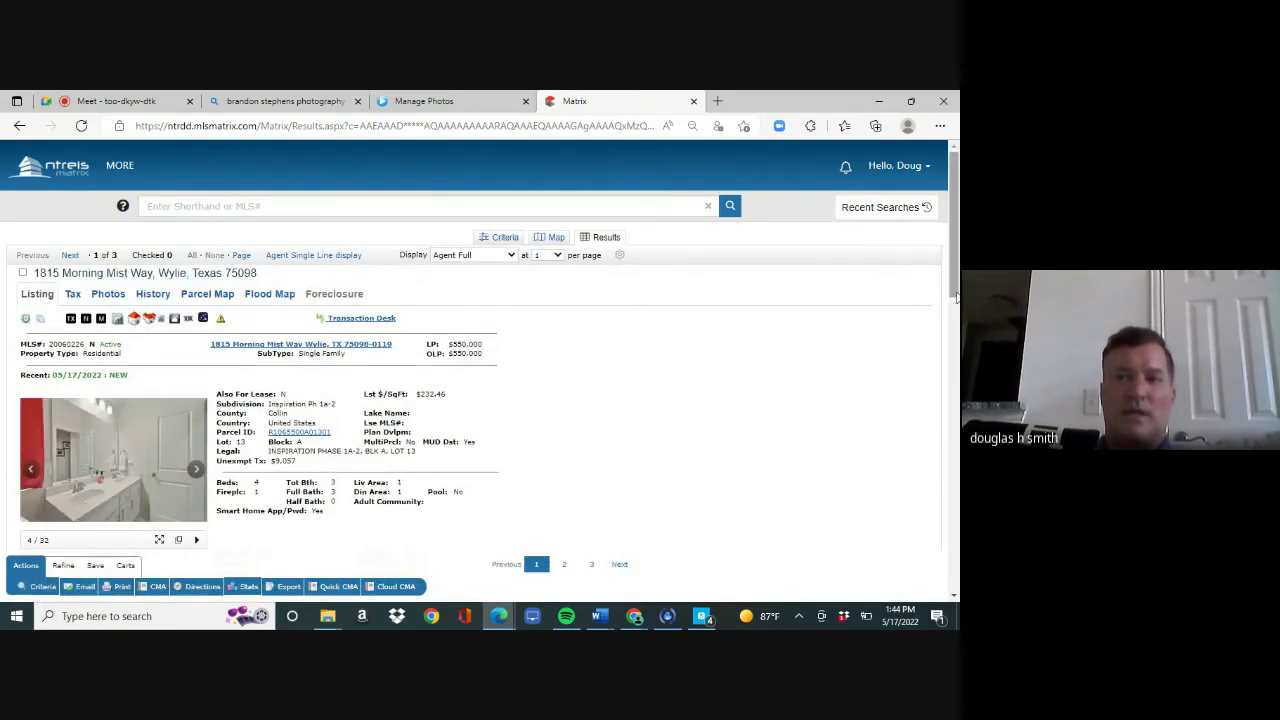
scroll(955, 275, "down", 1)
left_click_drag(955, 275, 945, 425)
scroll(518, 363, "up", 2)
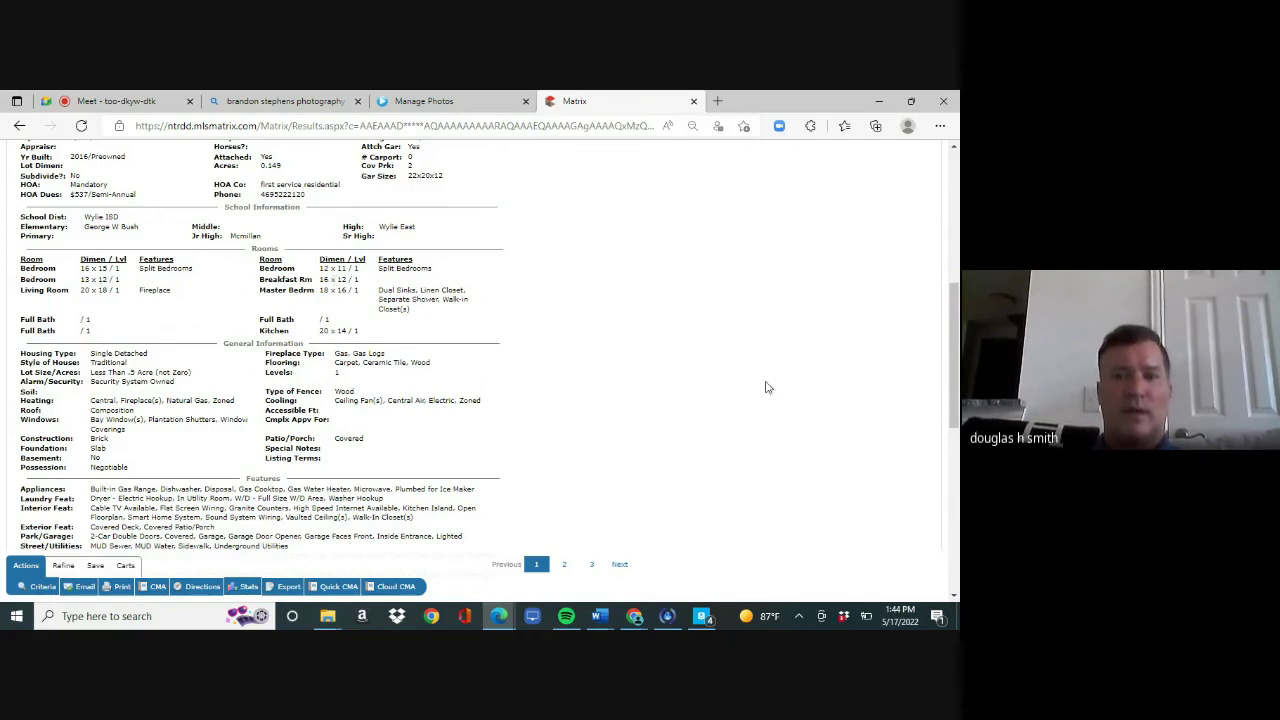
scroll(955, 372, "down", 3)
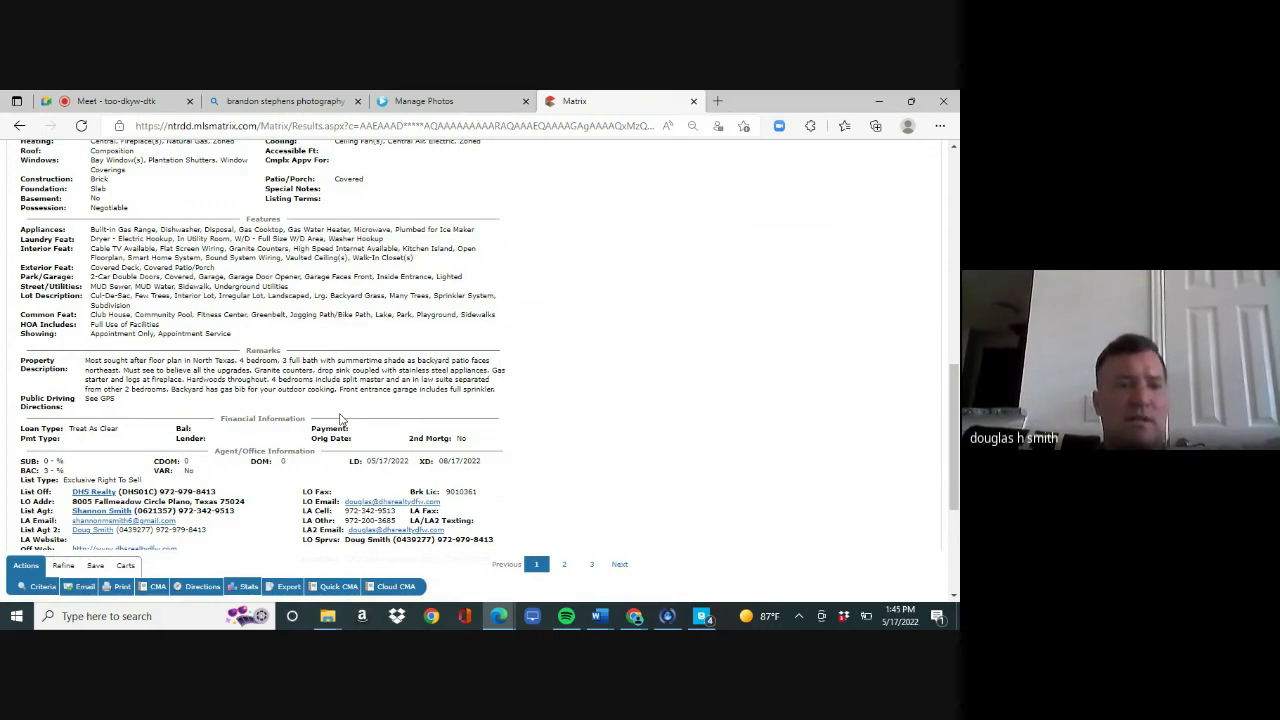
left_click_drag(953, 396, 953, 182)
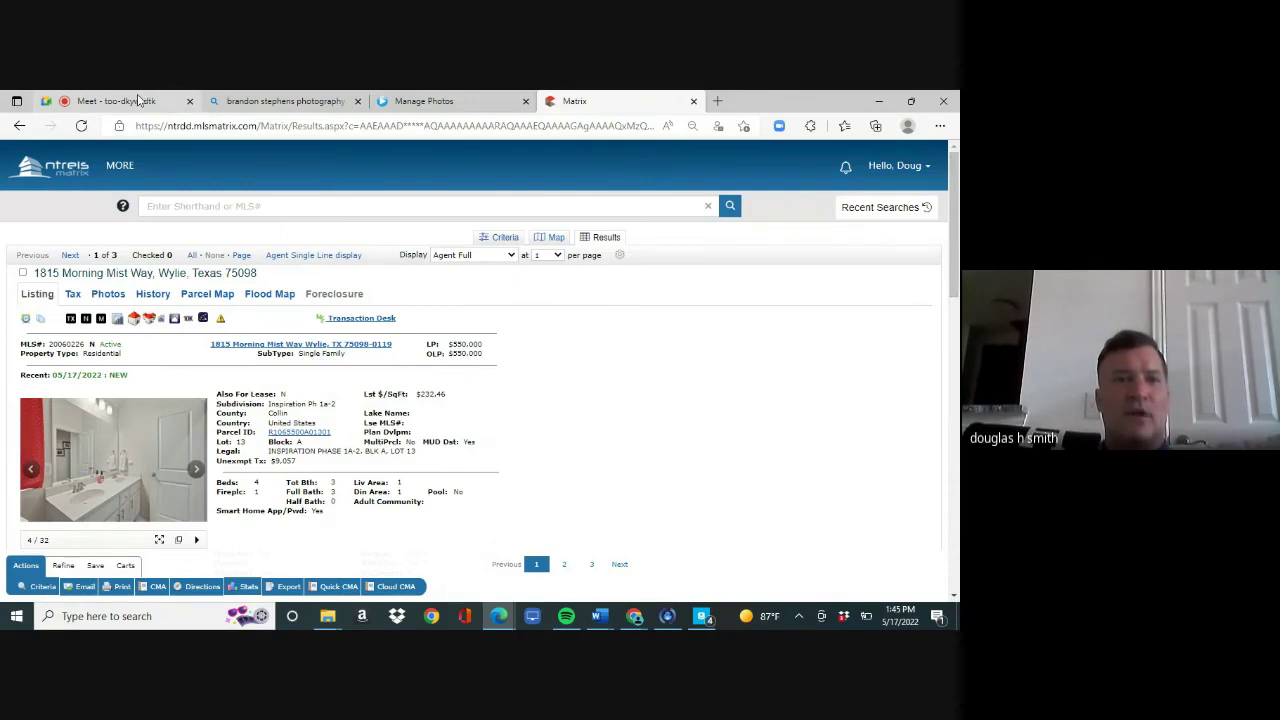
Step: Return to the Google Meet call and end the screen presentation
left_click(140, 100)
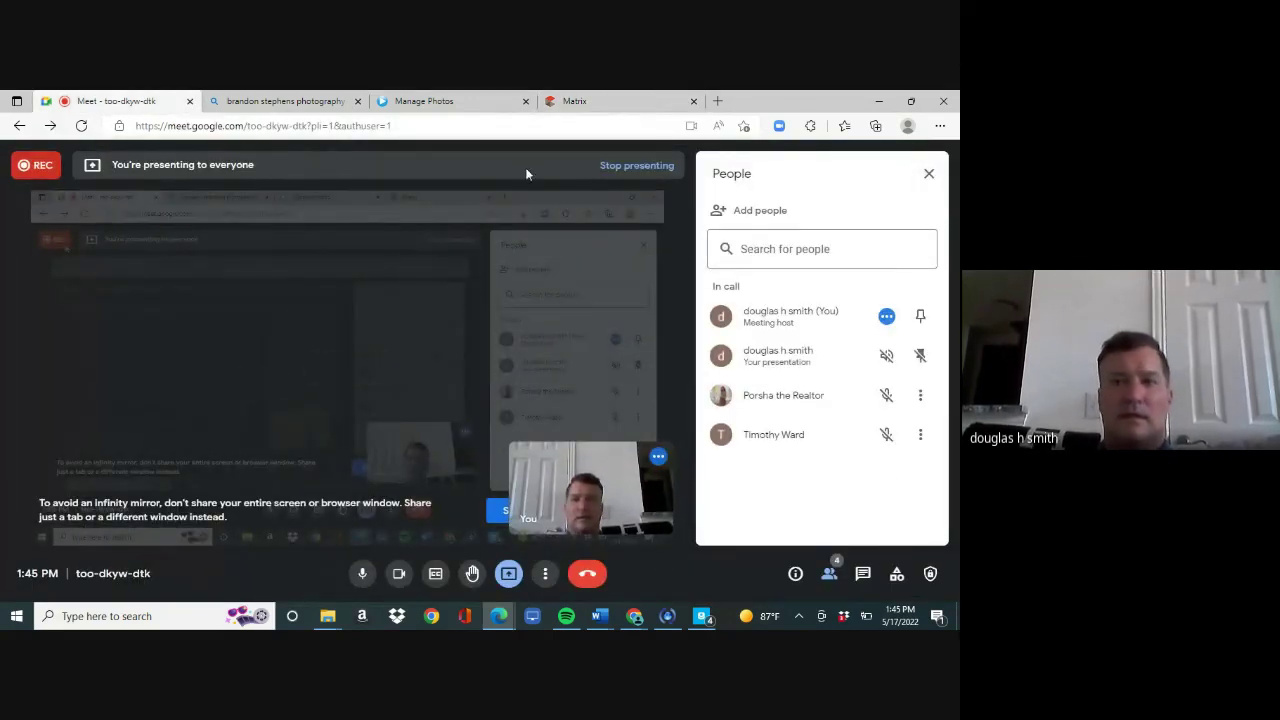
left_click(620, 172)
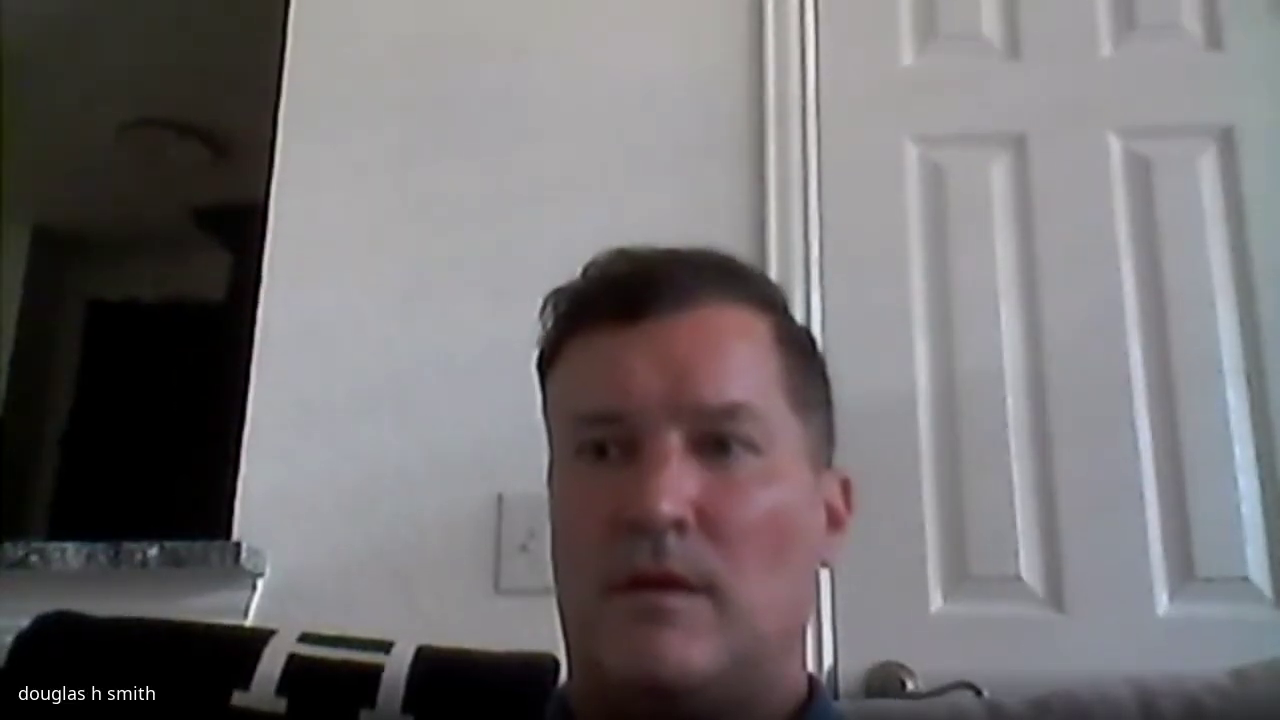